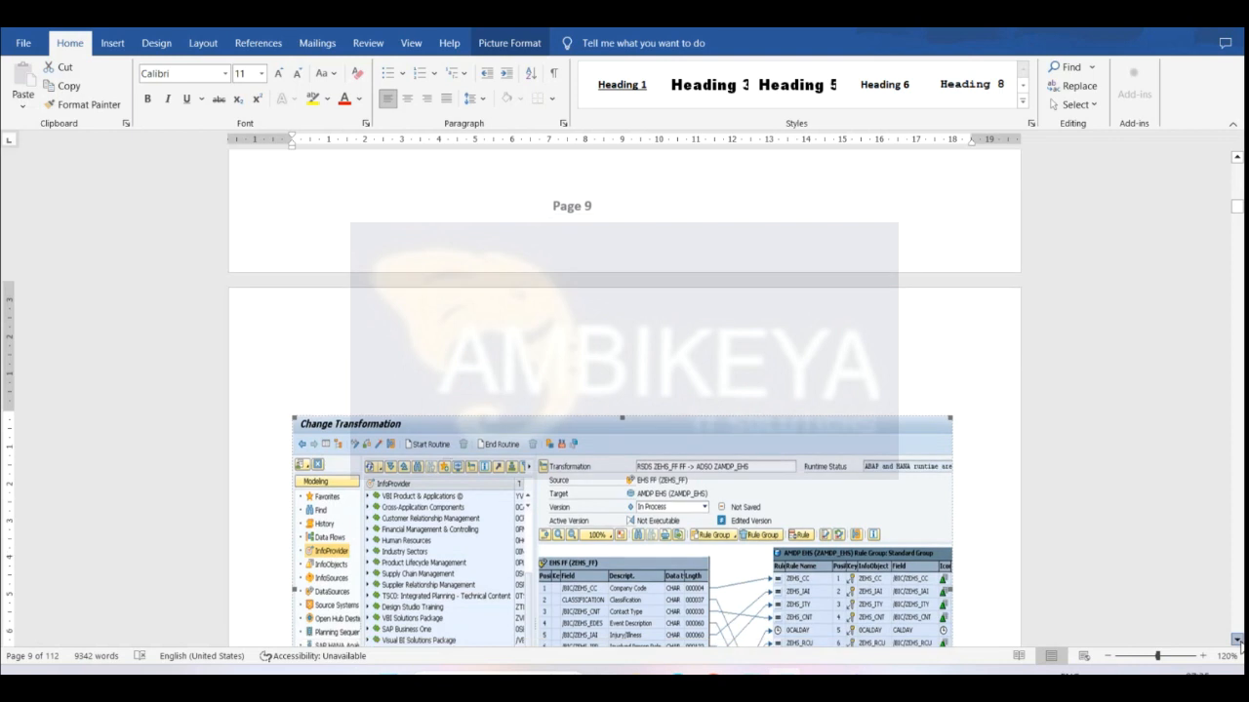
- Switch from the Word notes to SAP and expand the ANUSATYA_SALESHISTORYDATA InfoCube and its Data Transfer Processes folder
click(1238, 642)
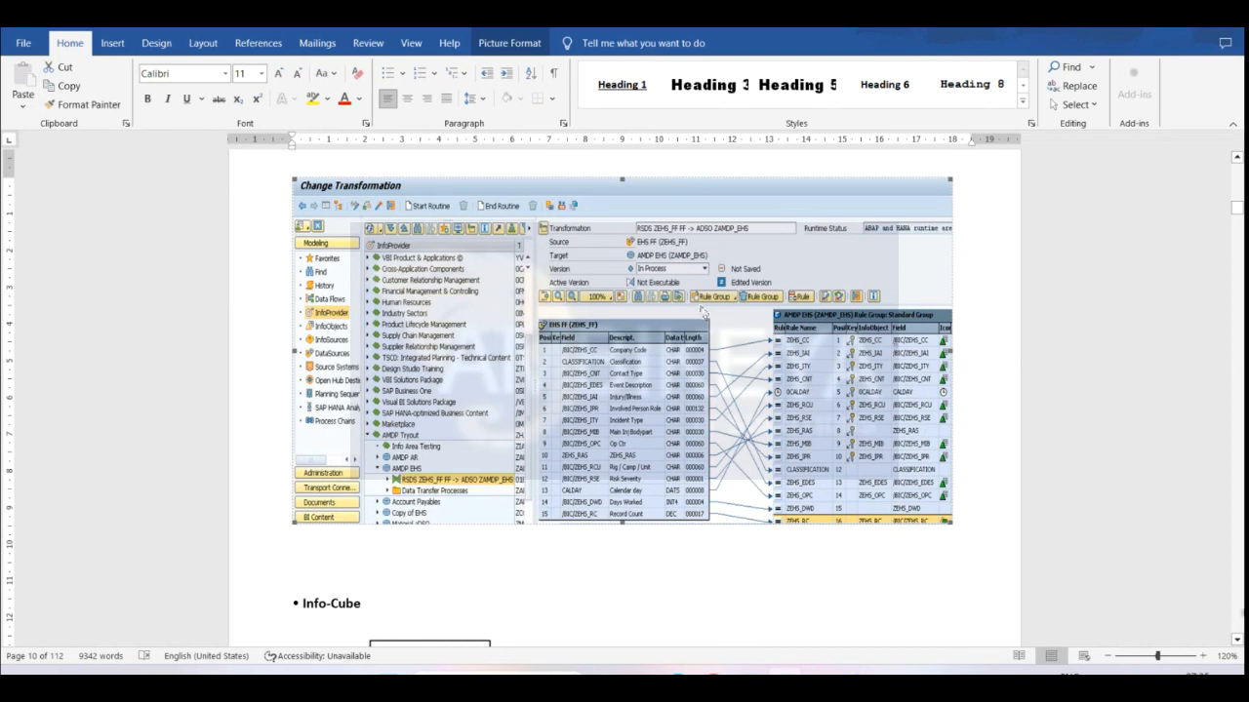
mouse_move(820, 682)
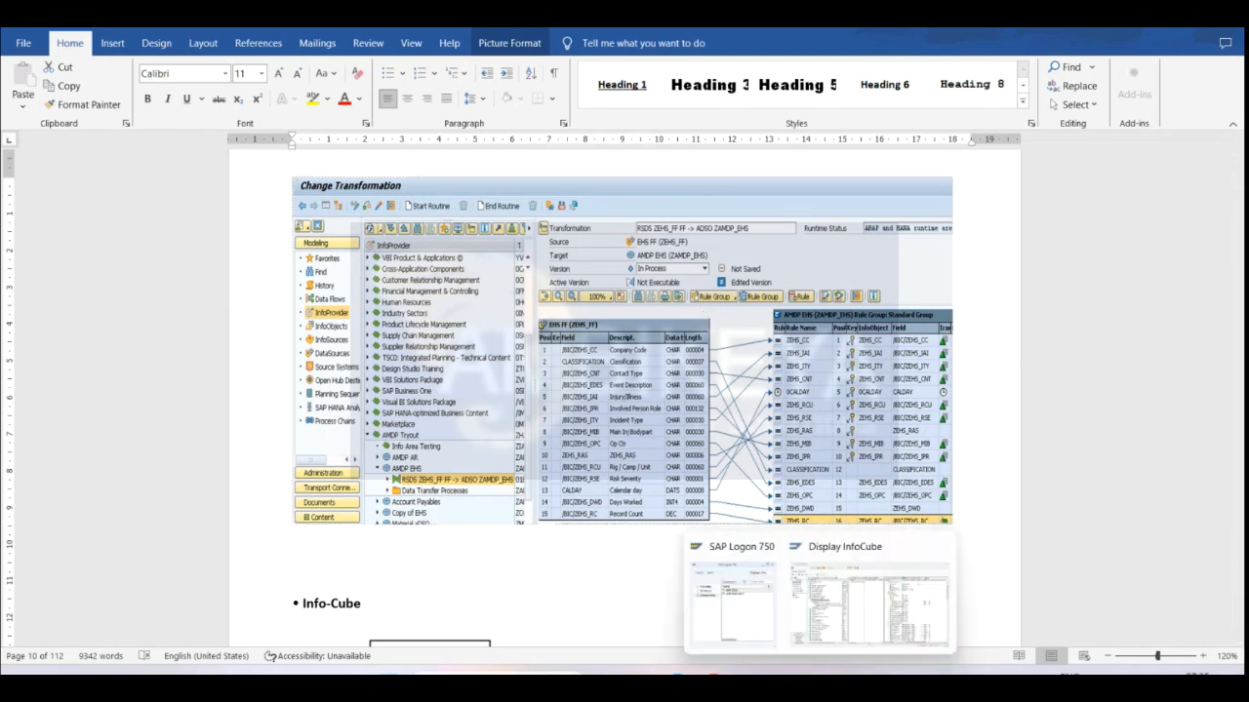
click(875, 609)
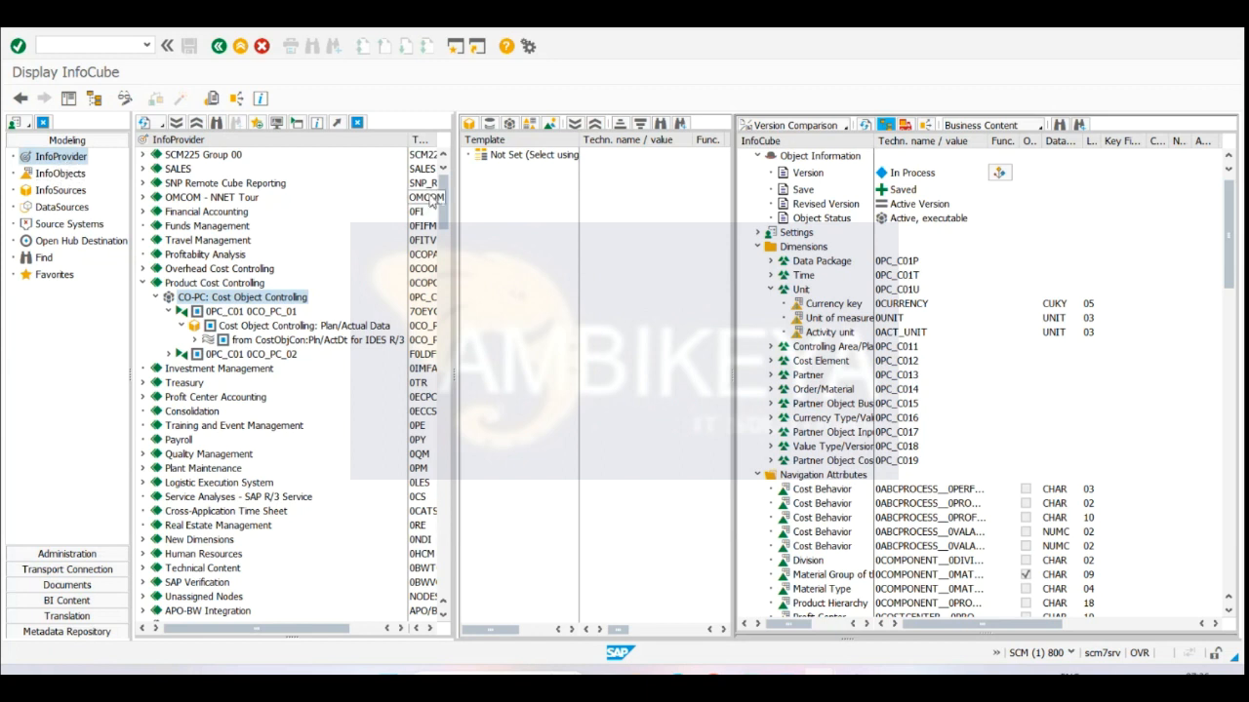
drag(442, 198, 444, 349)
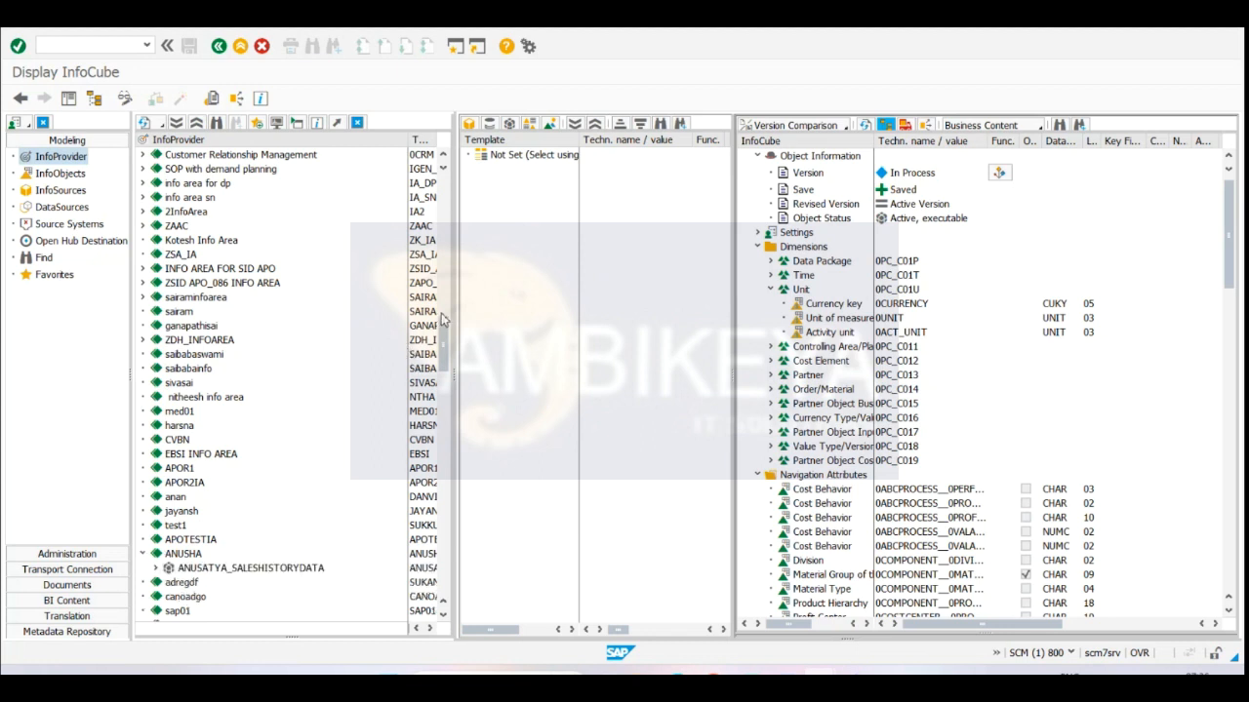
scroll(414, 336, down, 12)
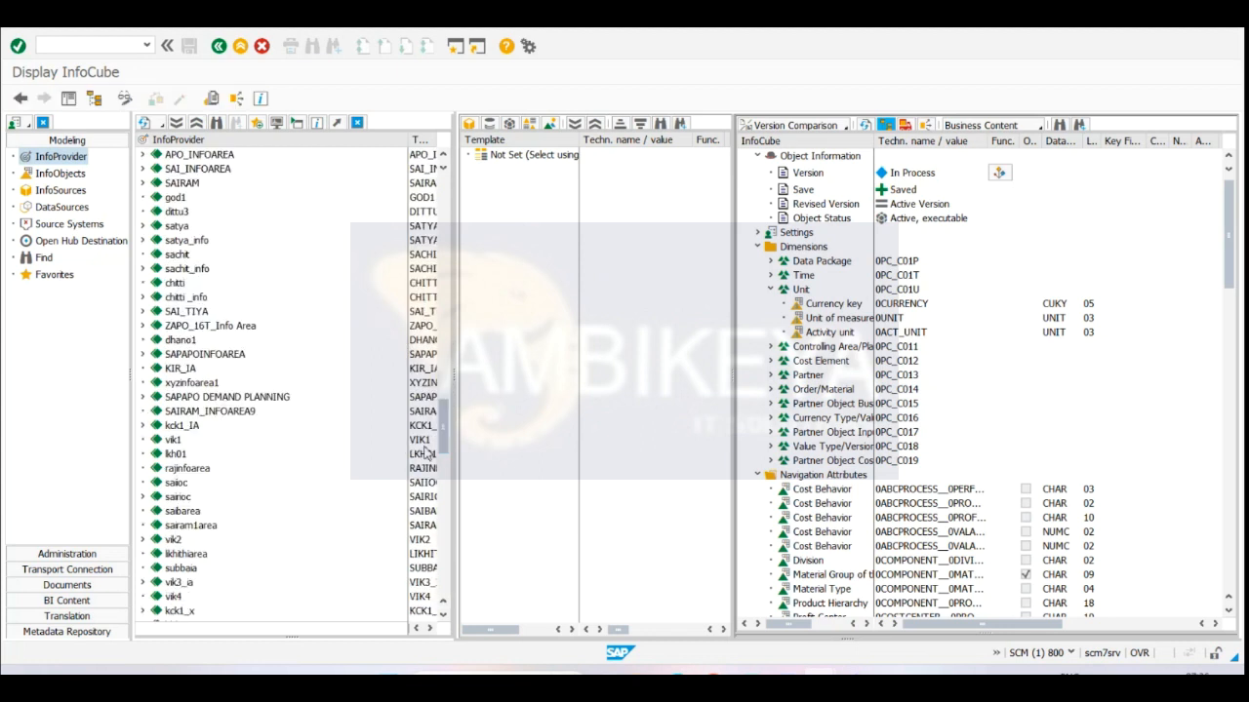
scroll(438, 413, up, 6)
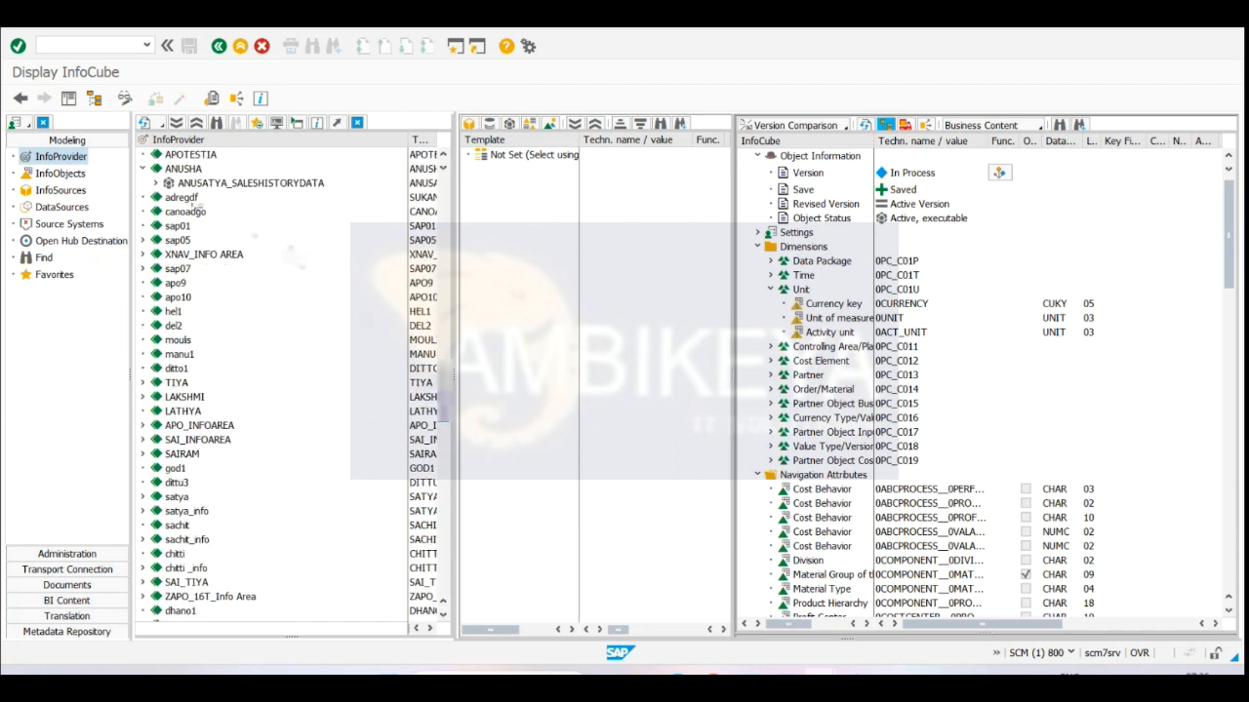
click(155, 182)
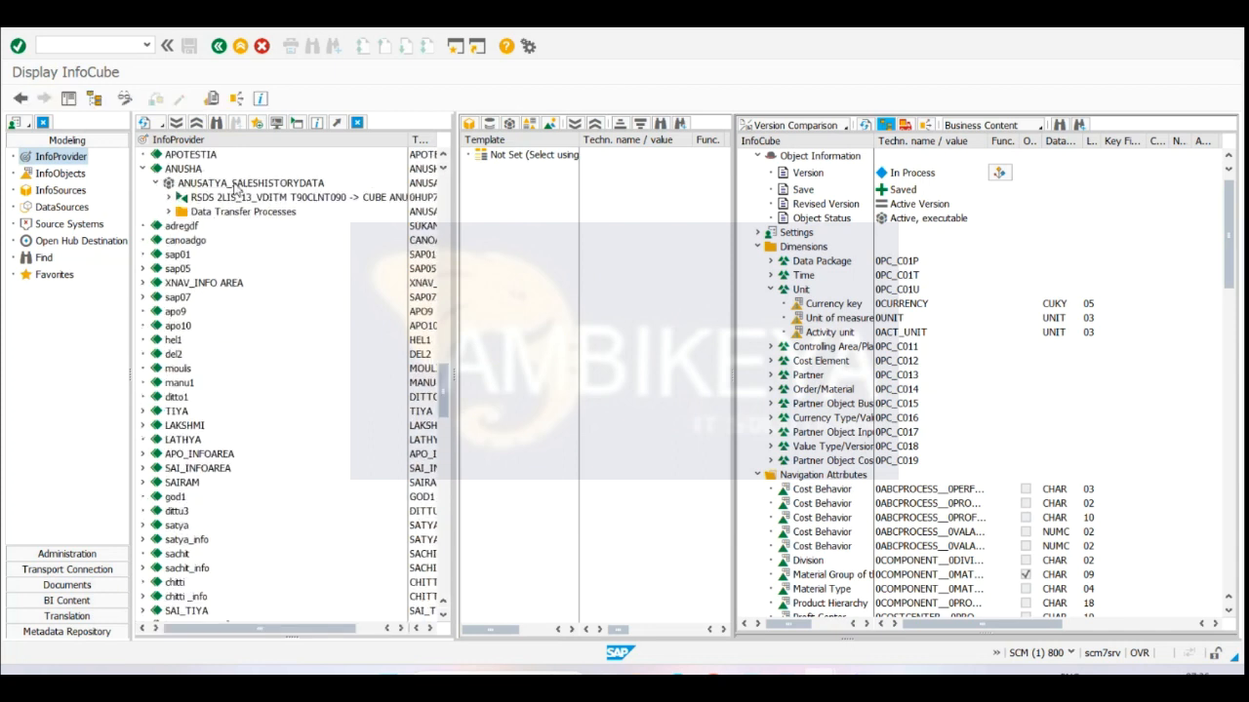
click(235, 187)
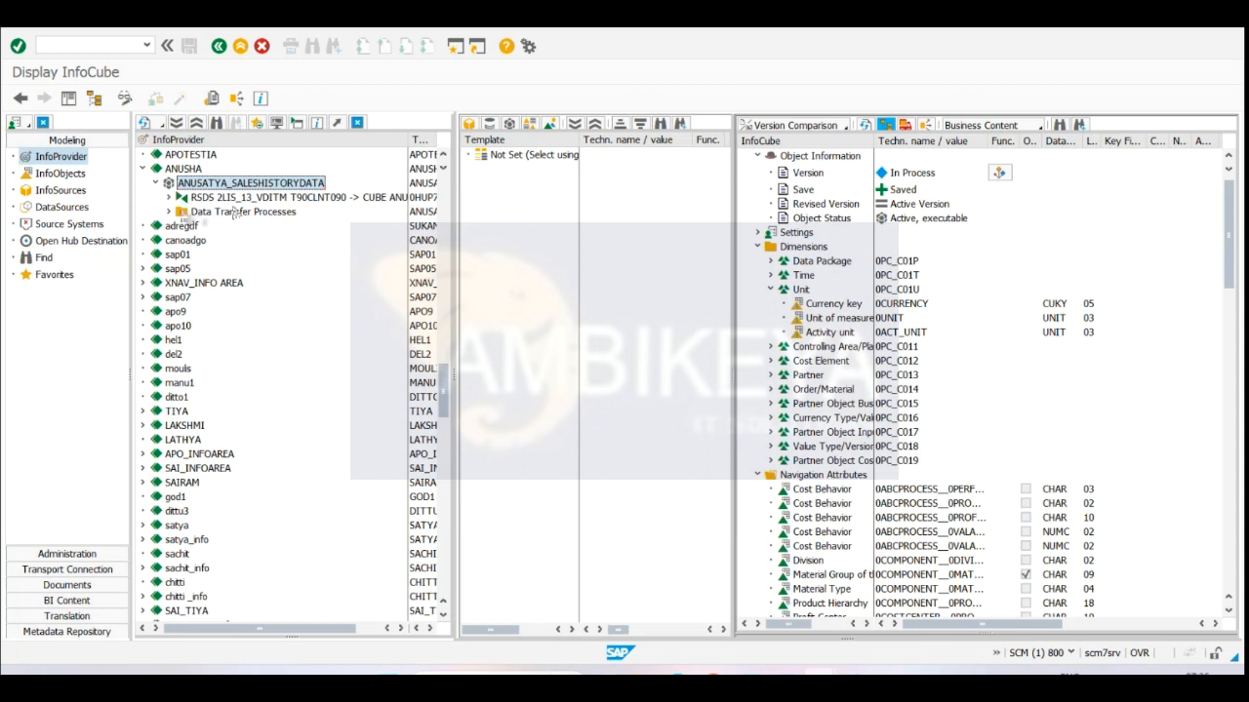
click(169, 212)
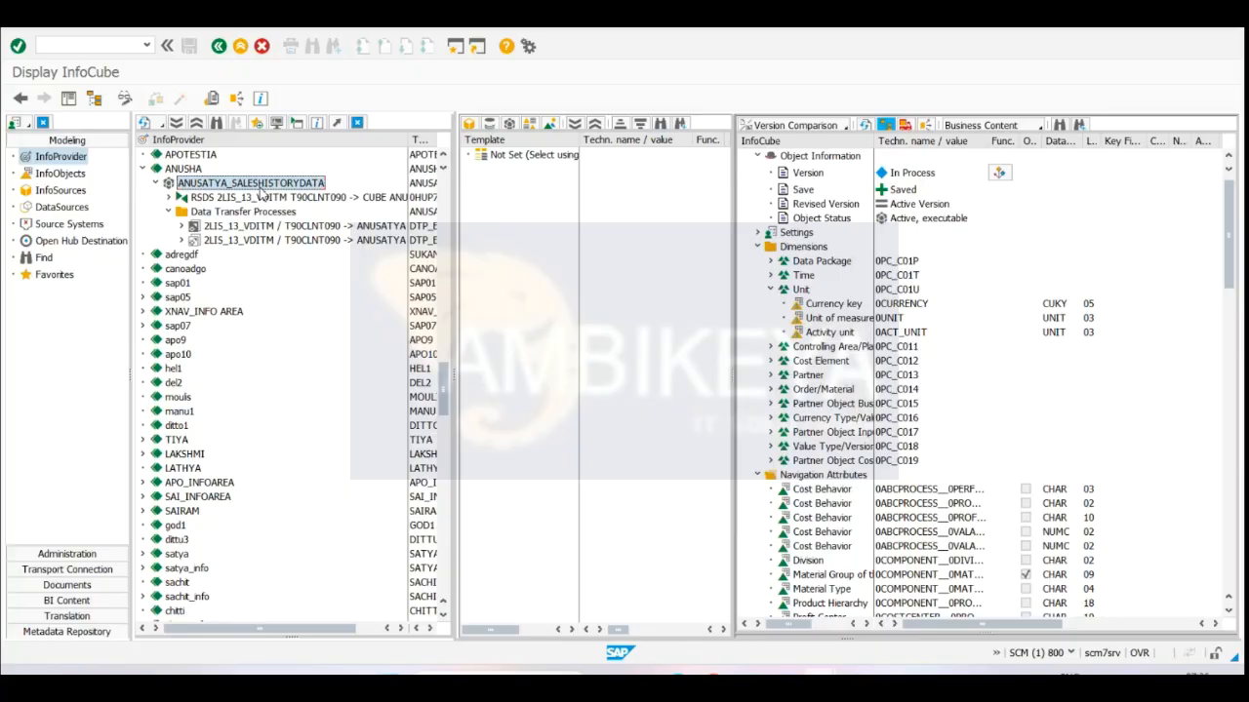
- Switch to the Word notes and review the InfoCube description on page 10
key(alt+Tab)
click(1236, 640)
drag(1236, 640, 1236, 640)
click(1226, 656)
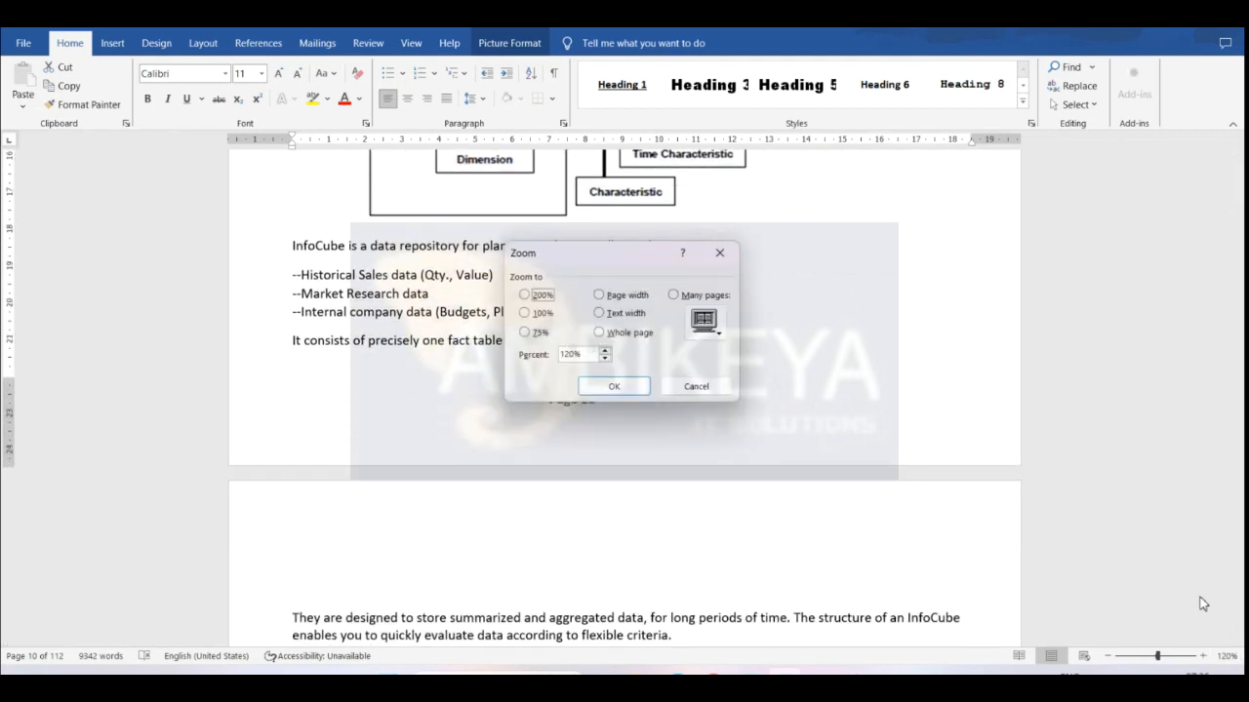
click(696, 386)
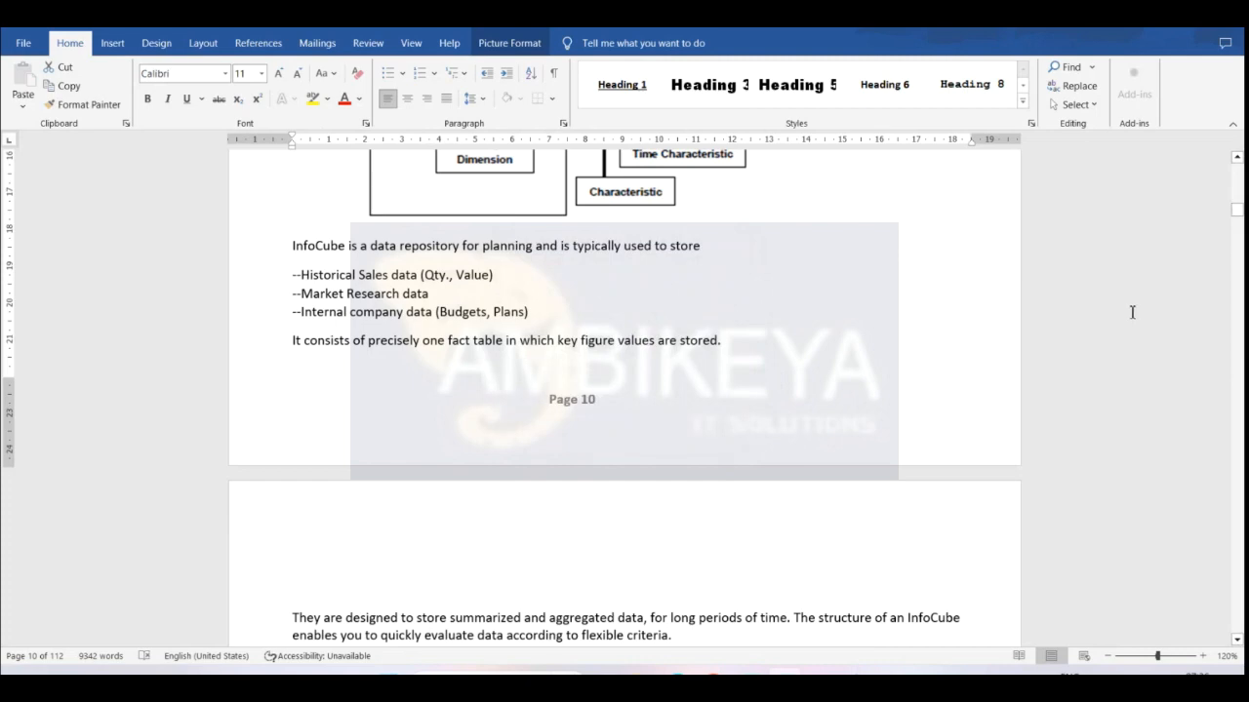
- Open the Session Notes workbook in Excel to examine the APO-BW Flow diagram from data source to planning area
key(alt+Tab)
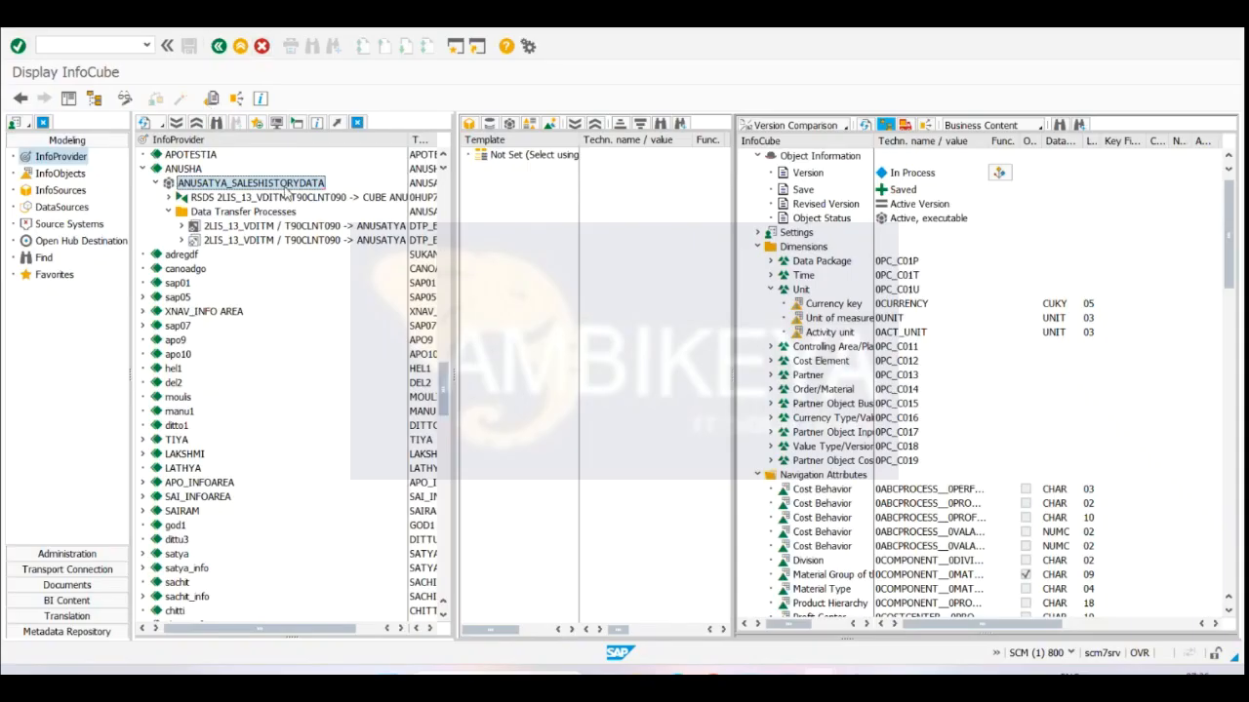
mouse_move(747, 655)
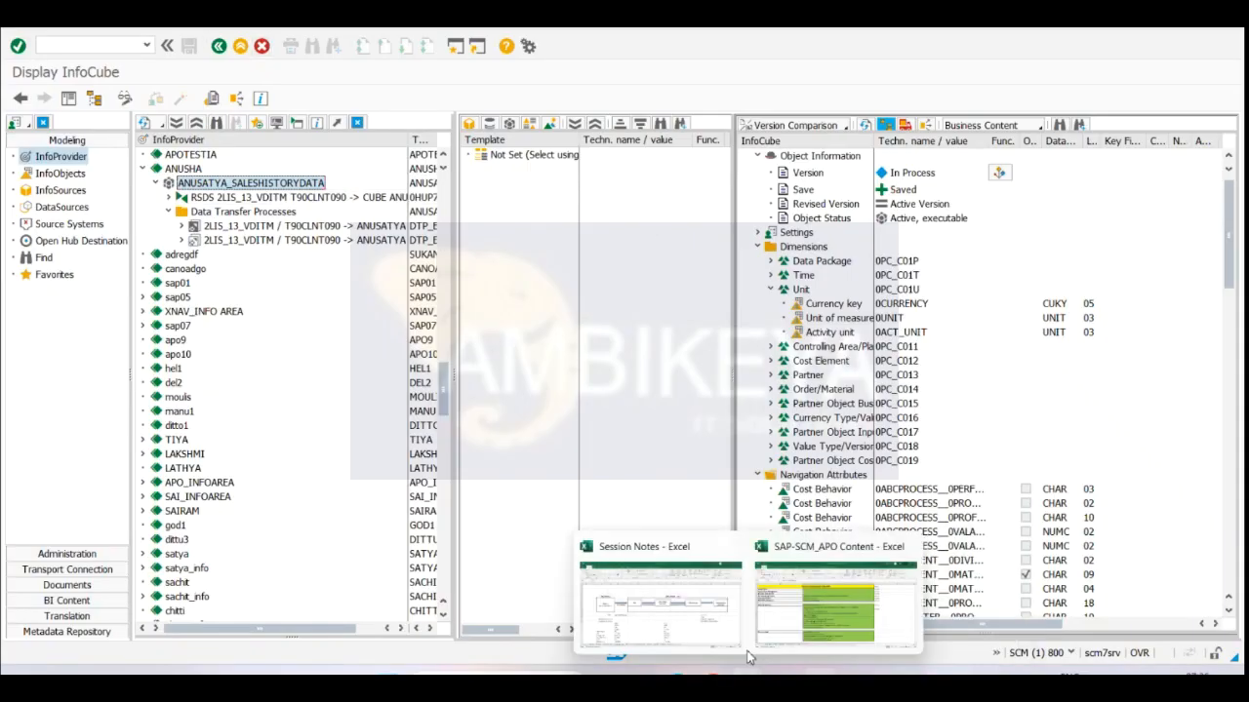
click(683, 609)
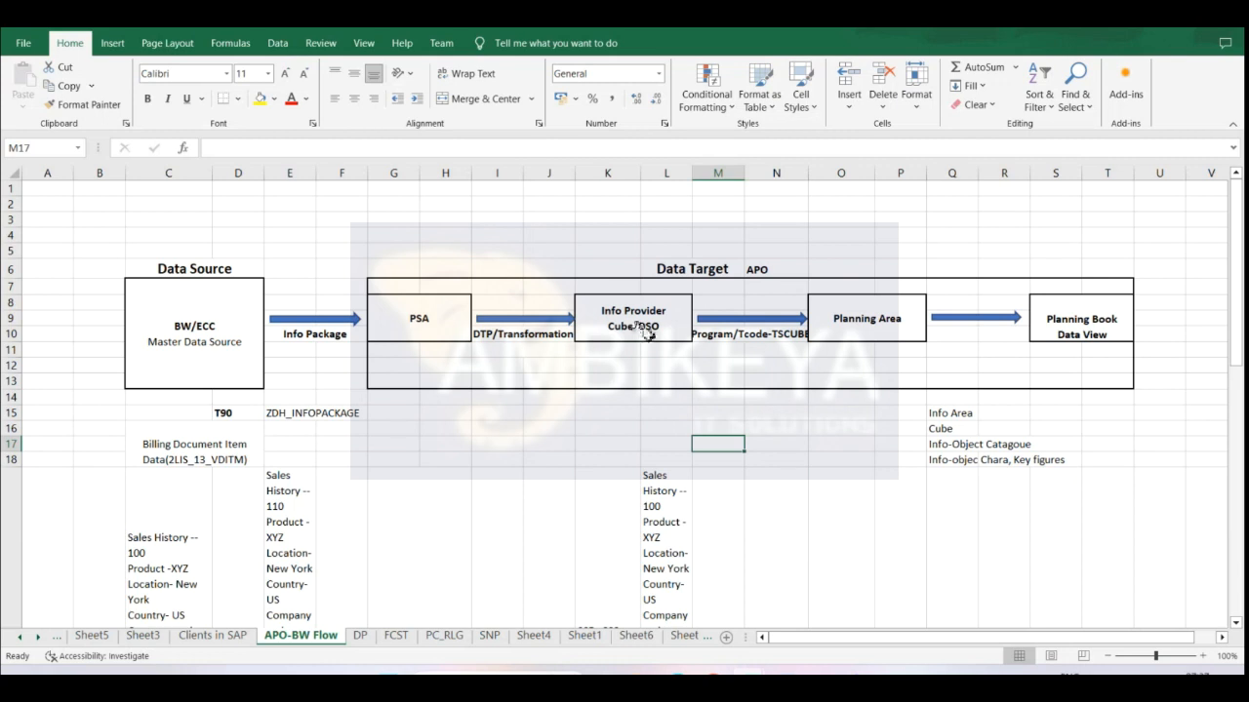
- Return to the Word notes and highlight Historical Sales data in the list of what an InfoCube stores
key(alt+Tab)
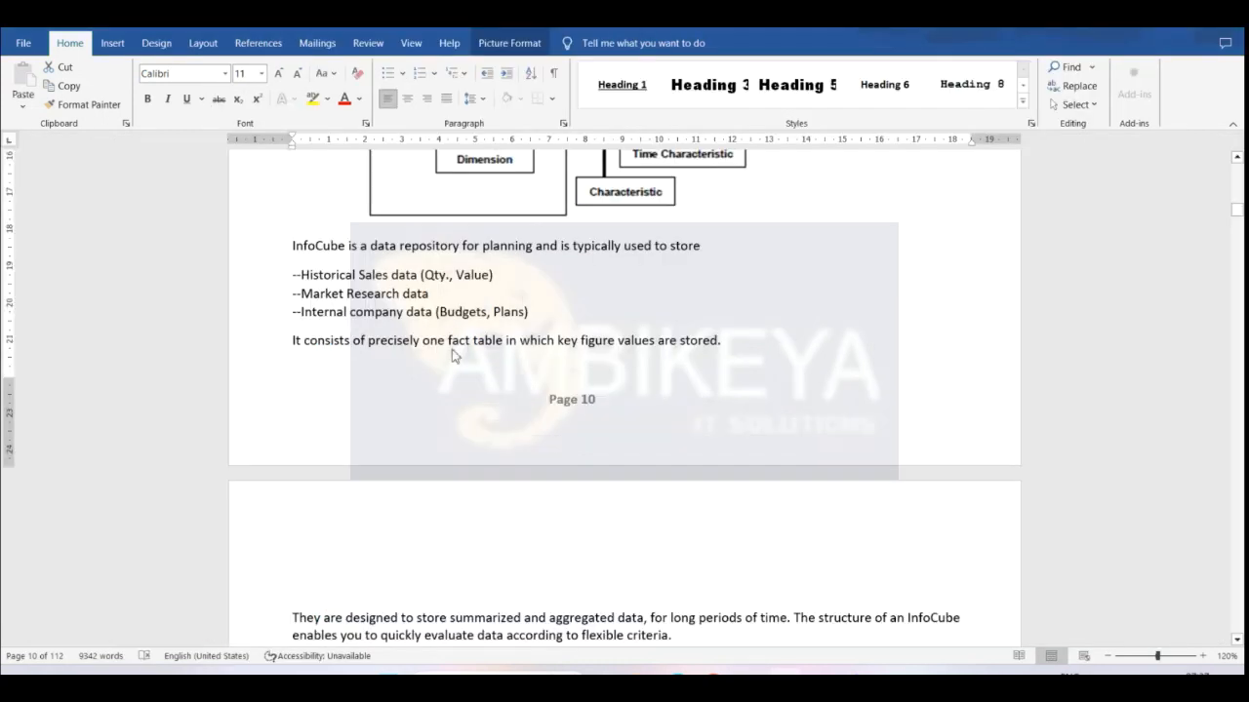
drag(325, 277, 458, 277)
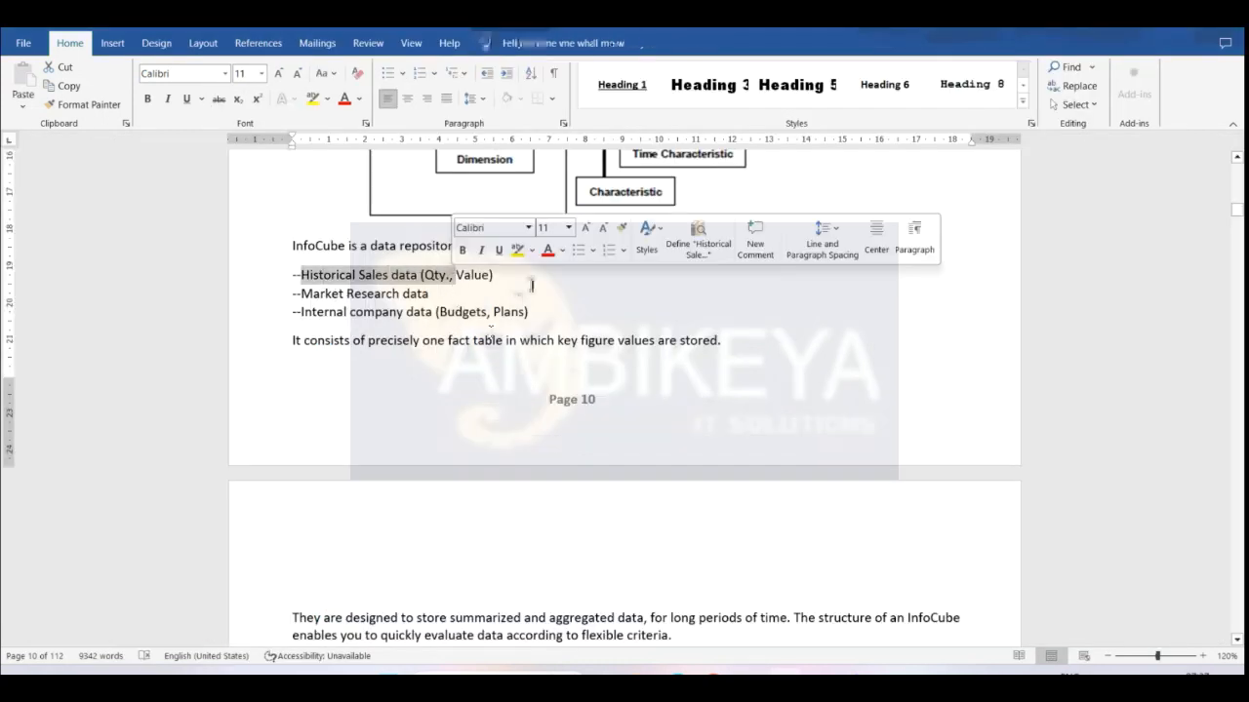
click(531, 293)
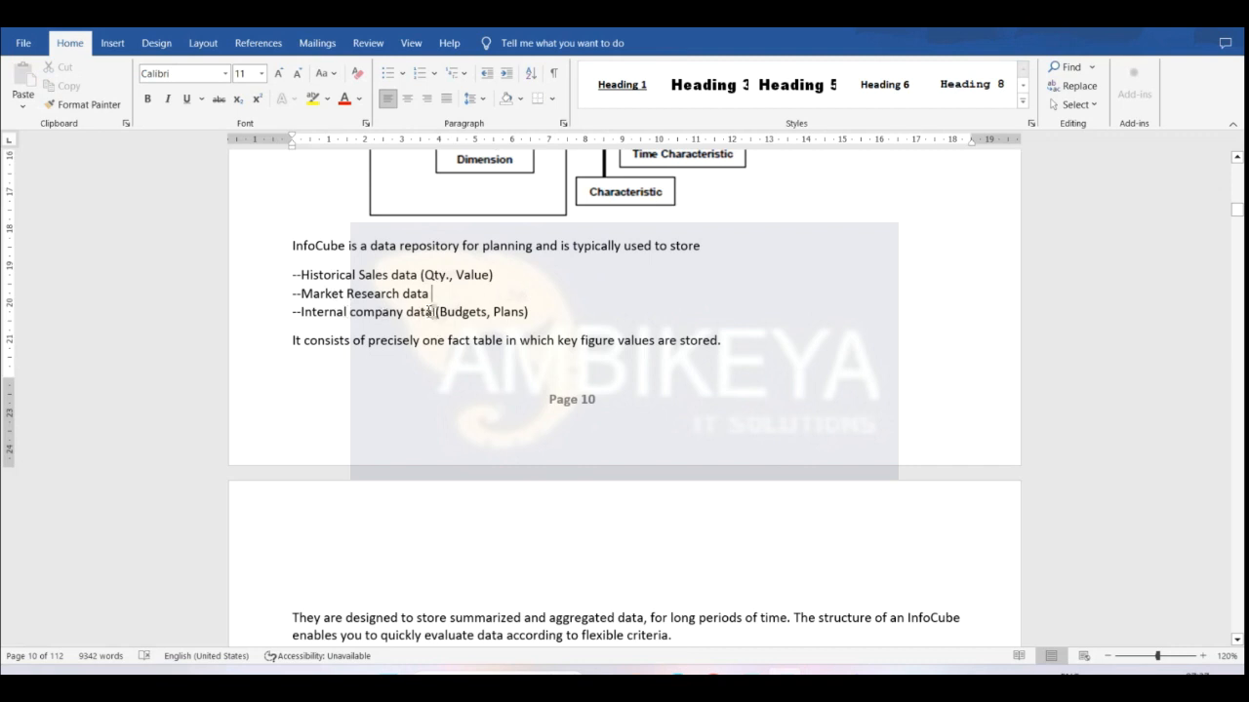
drag(294, 275, 420, 276)
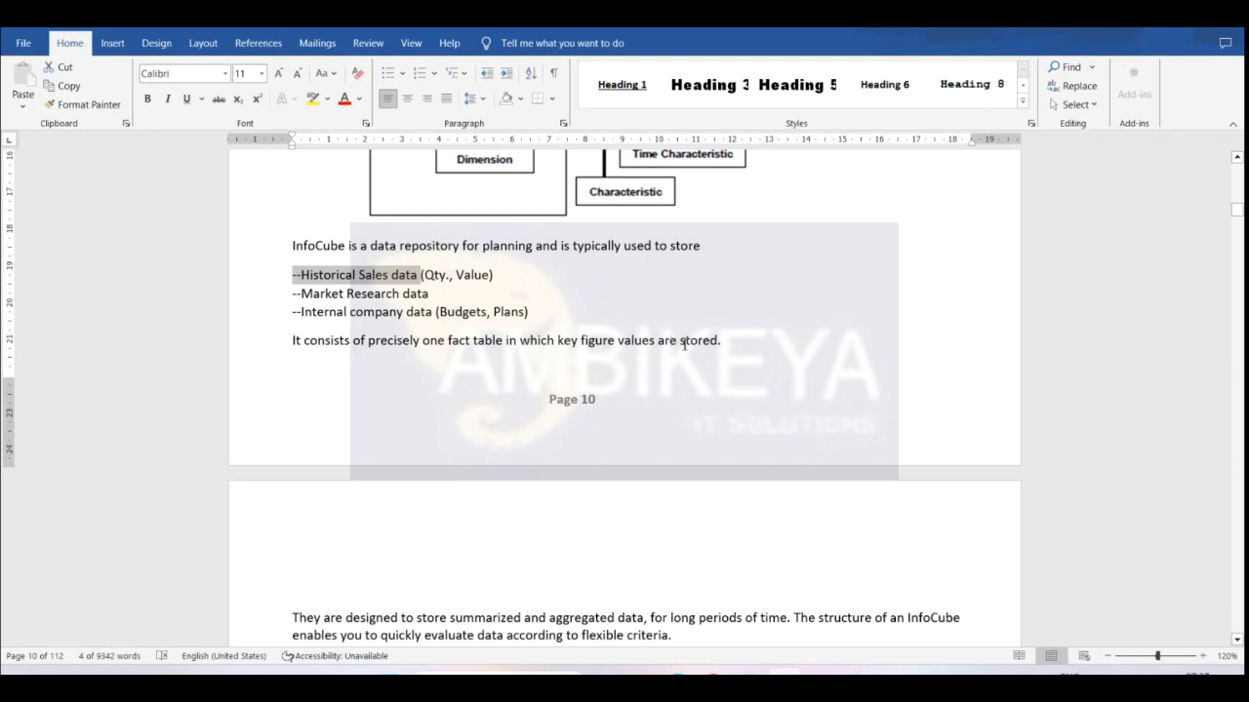
- In SAP, open Display Data for the ANUSATYA_SALESHISTORYDATA InfoCube, turning off "Do not use any conversion" and turning on "Use DB aggregation"
click(785, 674)
click(786, 674)
mouse_move(820, 675)
click(875, 609)
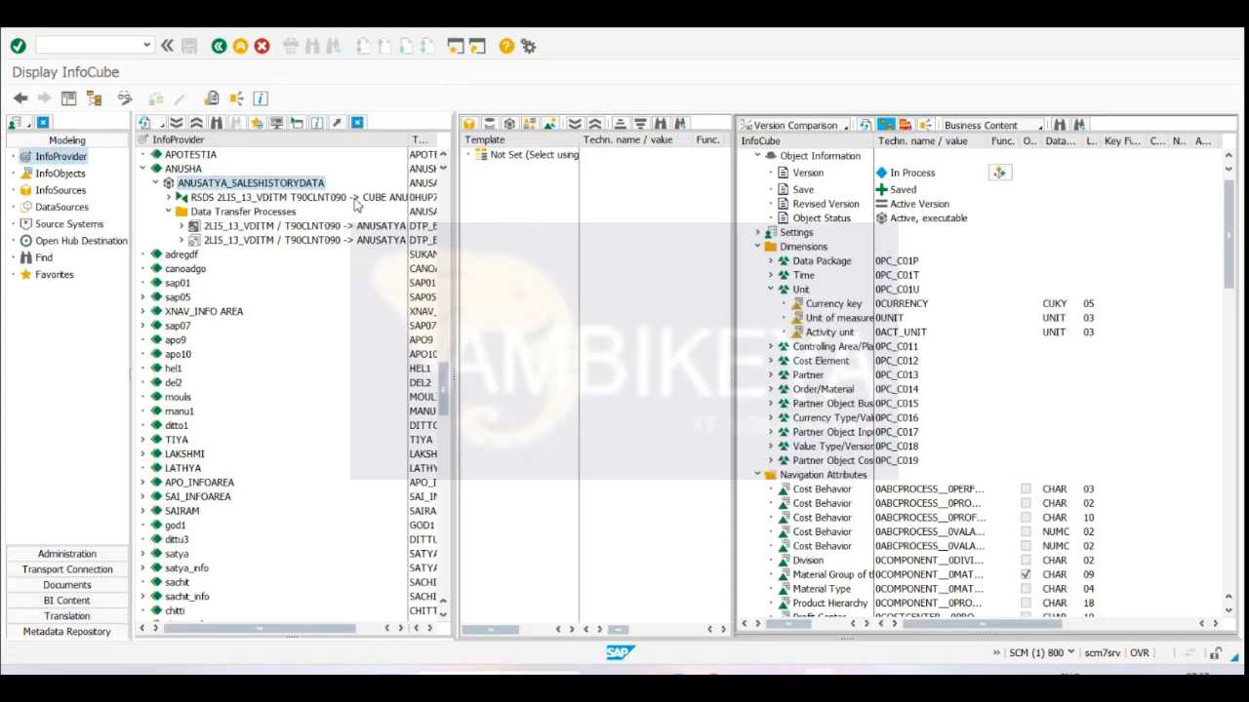
key(alt+Tab)
key(alt+Tab)
right_click(274, 186)
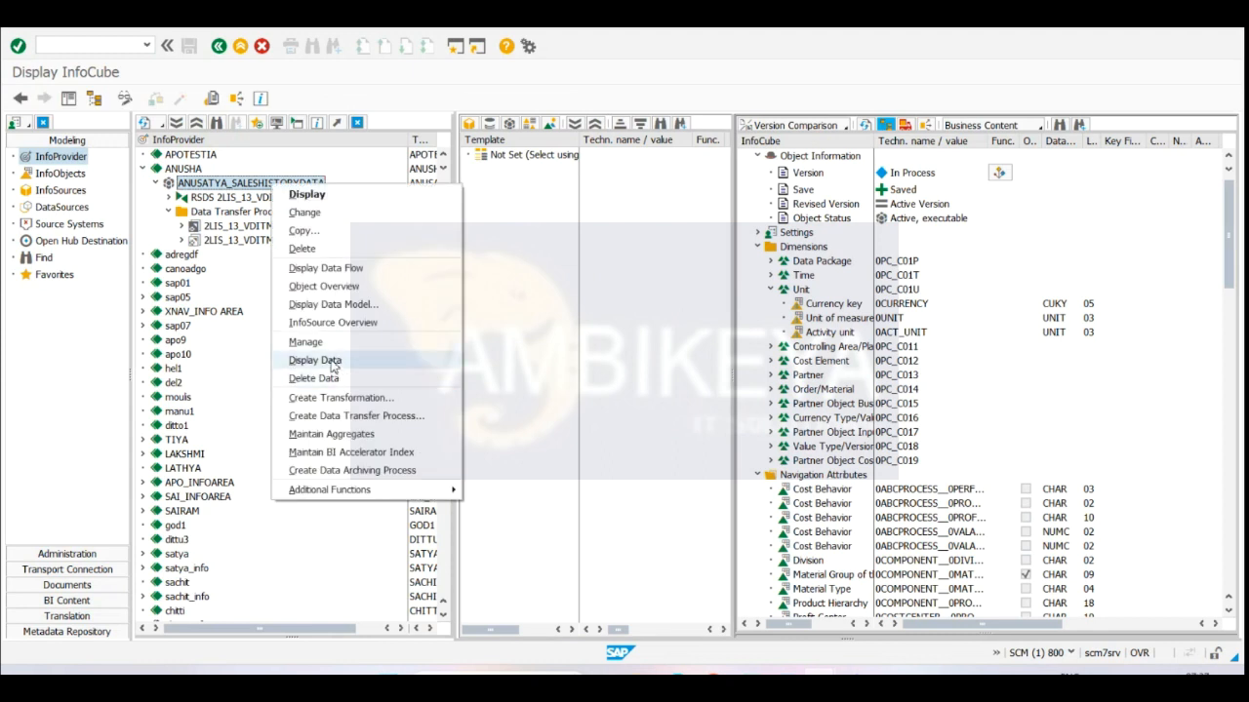
click(333, 363)
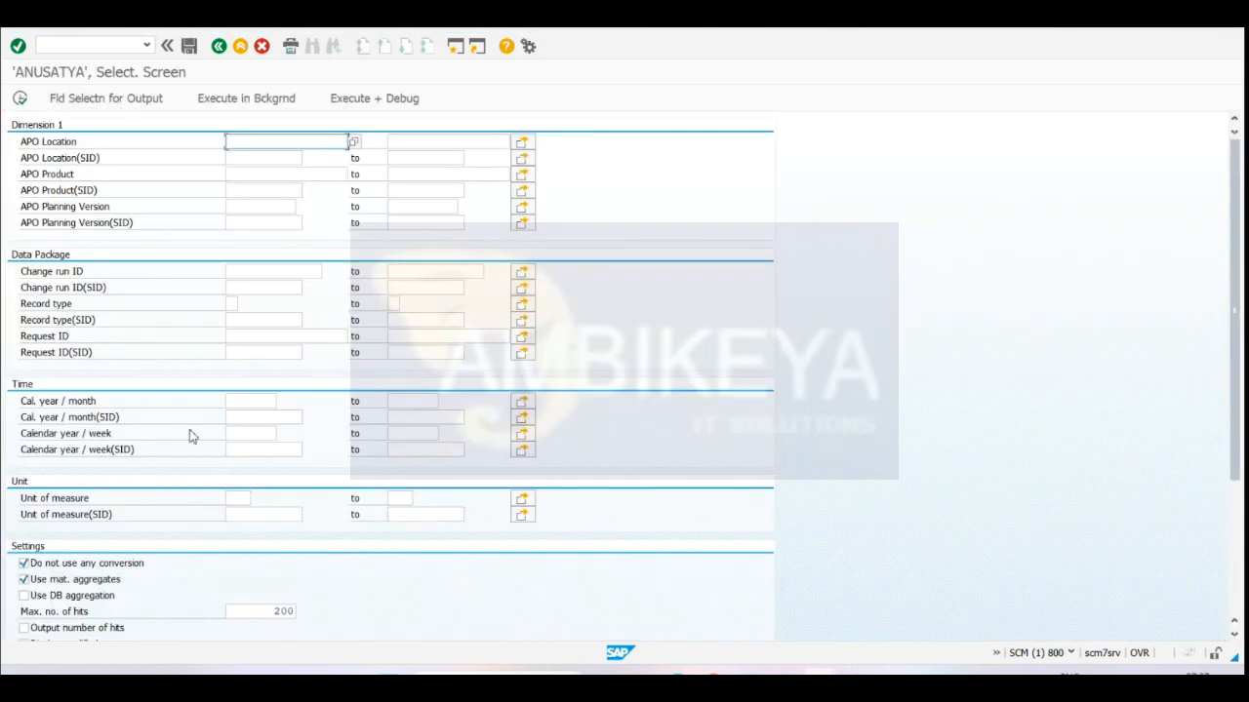
click(24, 563)
click(23, 595)
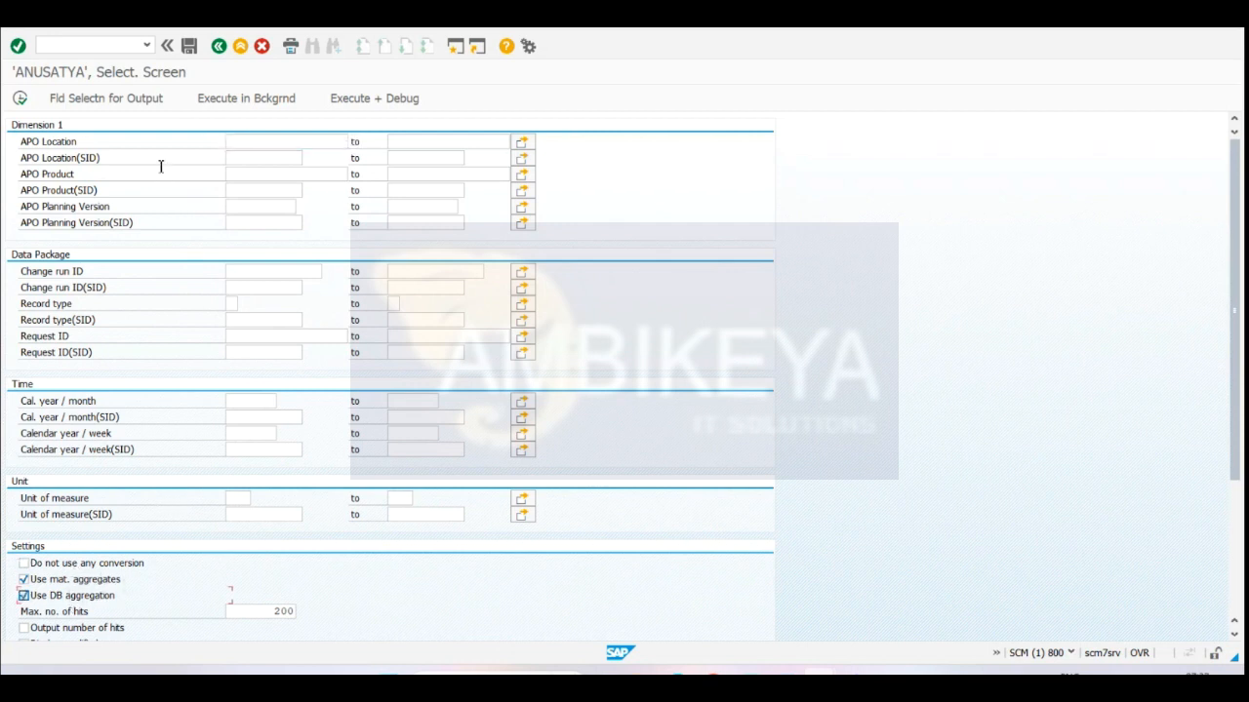
- Select APO Location, APO Product, APO Planning Version and Cal. year / month as output fields alongside the History key figure
click(92, 101)
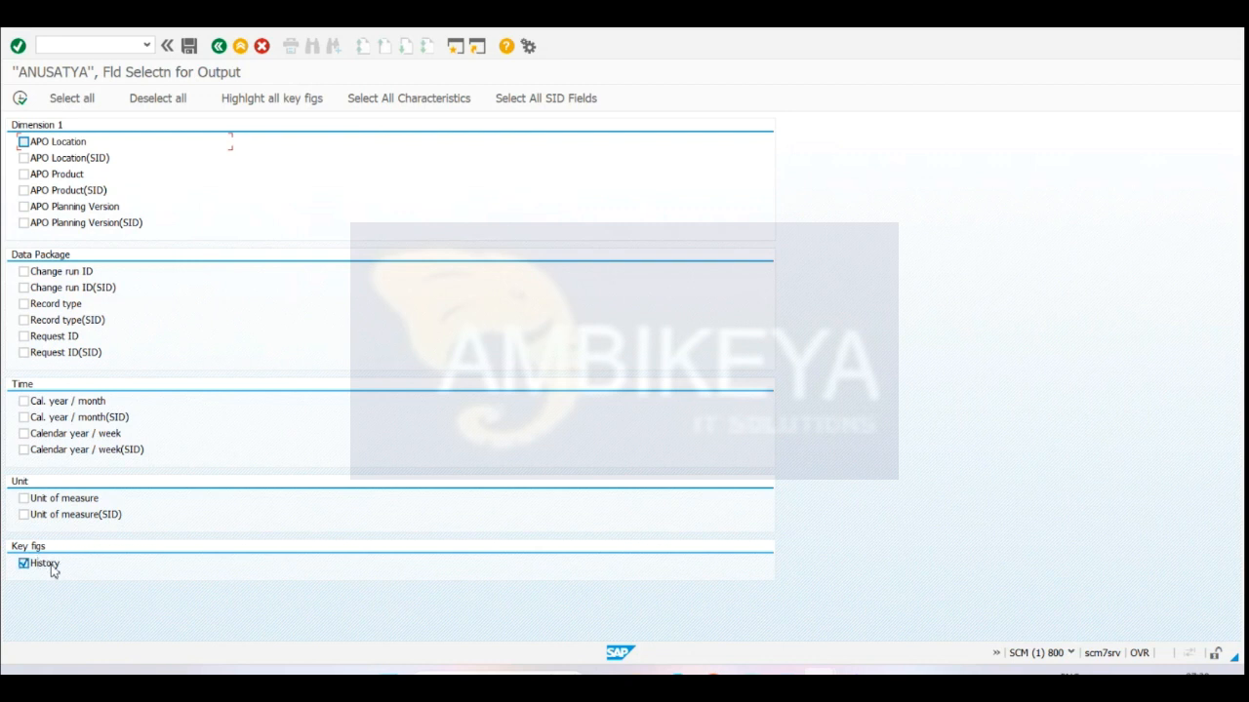
click(93, 206)
click(68, 402)
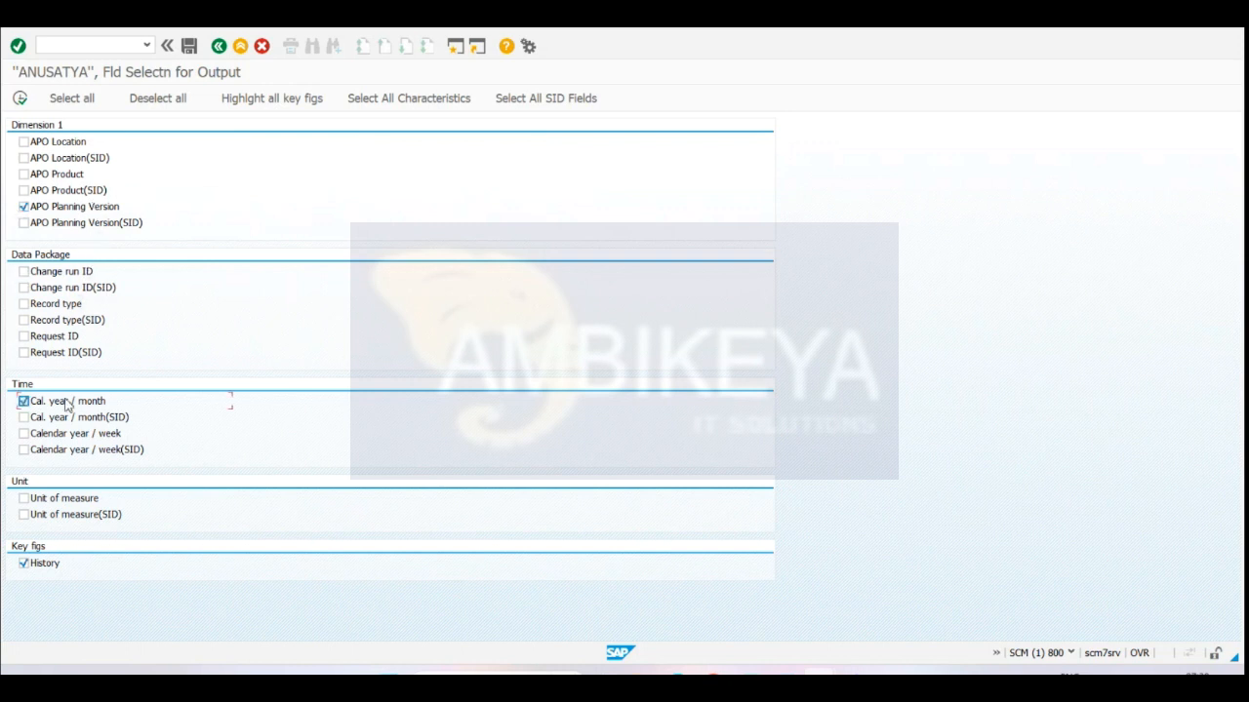
click(20, 99)
click(105, 99)
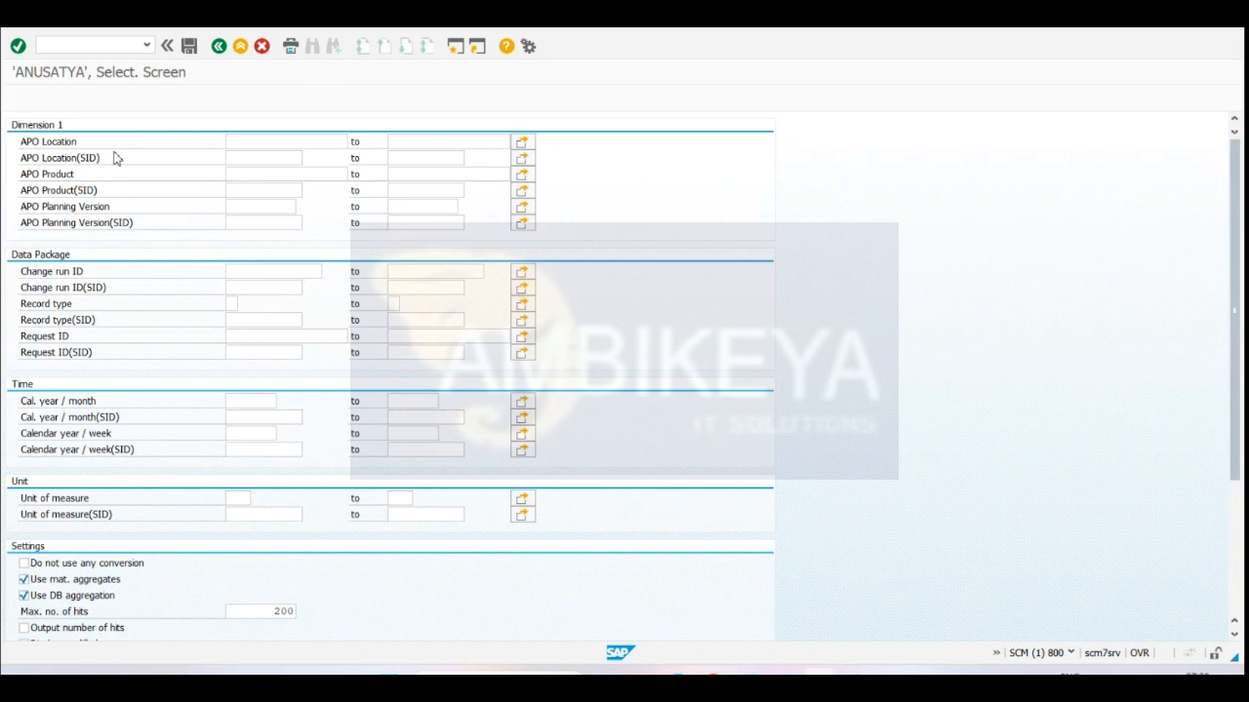
click(67, 178)
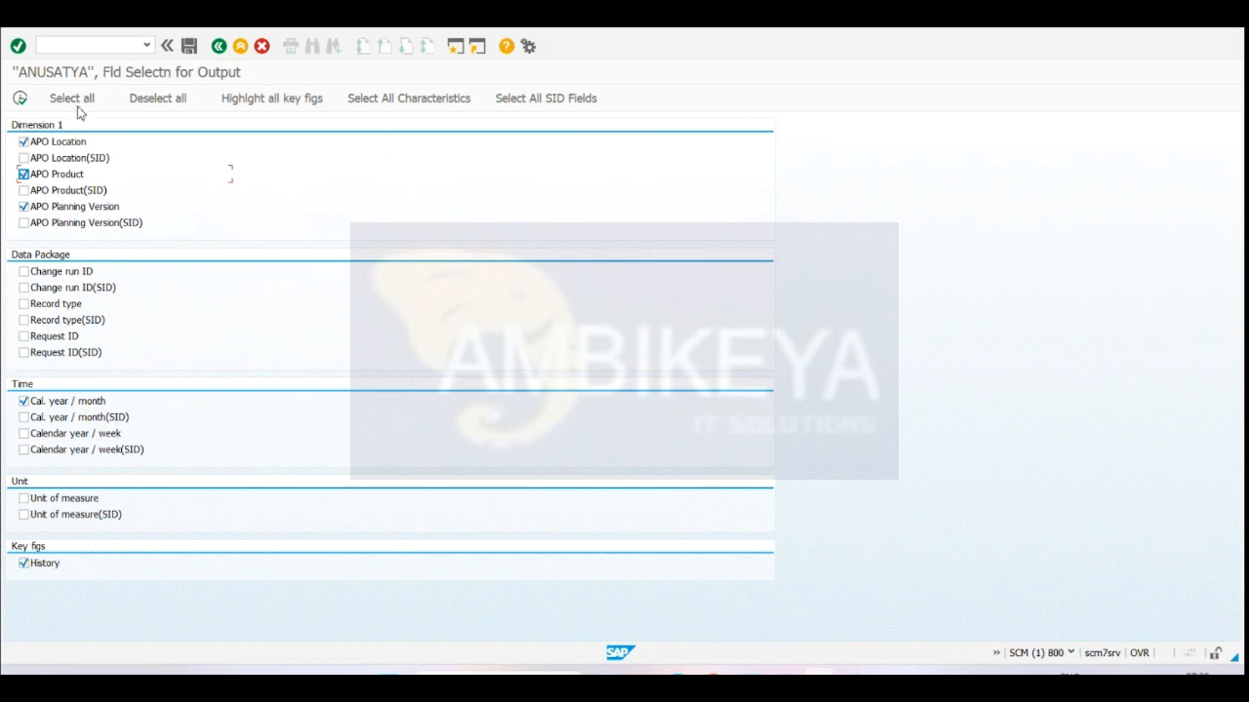
click(21, 100)
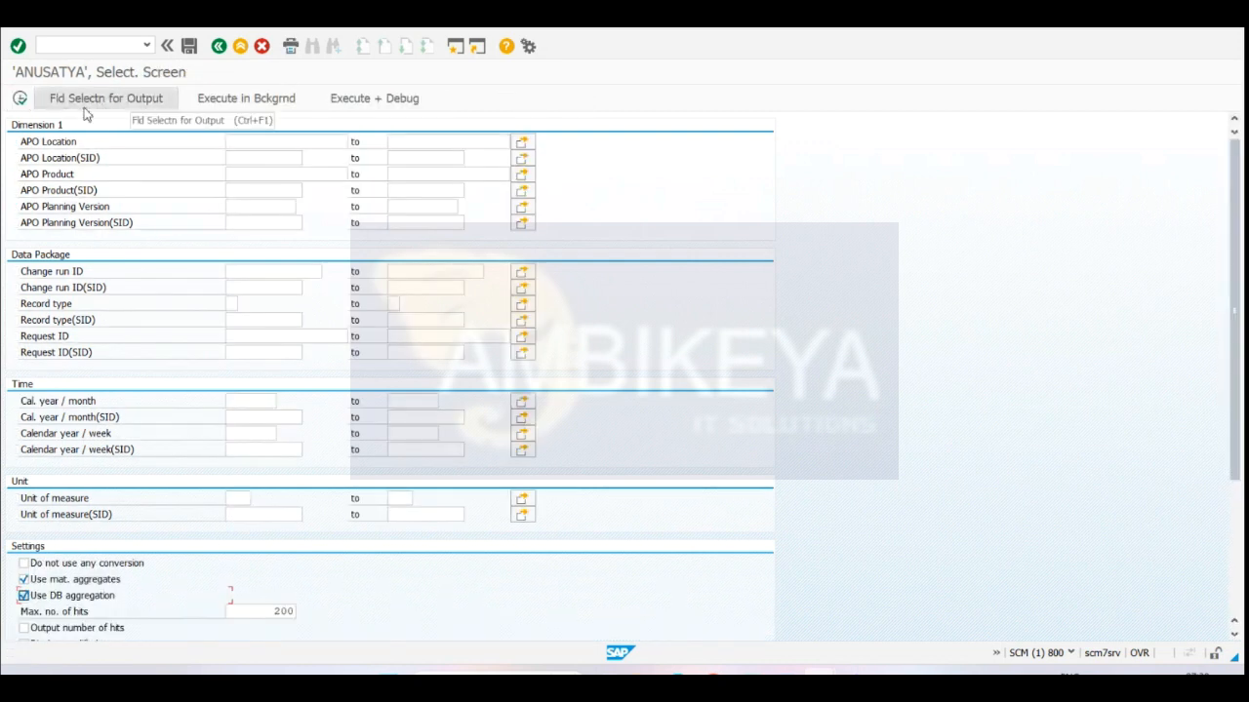
click(138, 105)
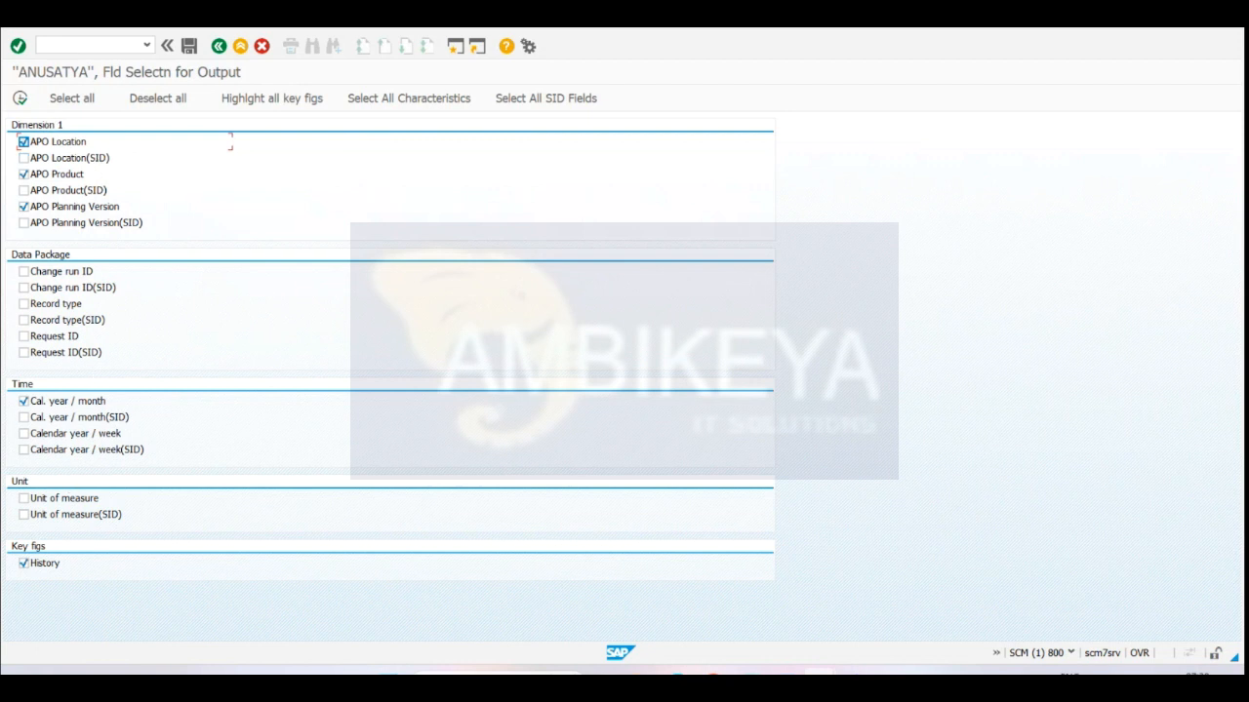
click(21, 96)
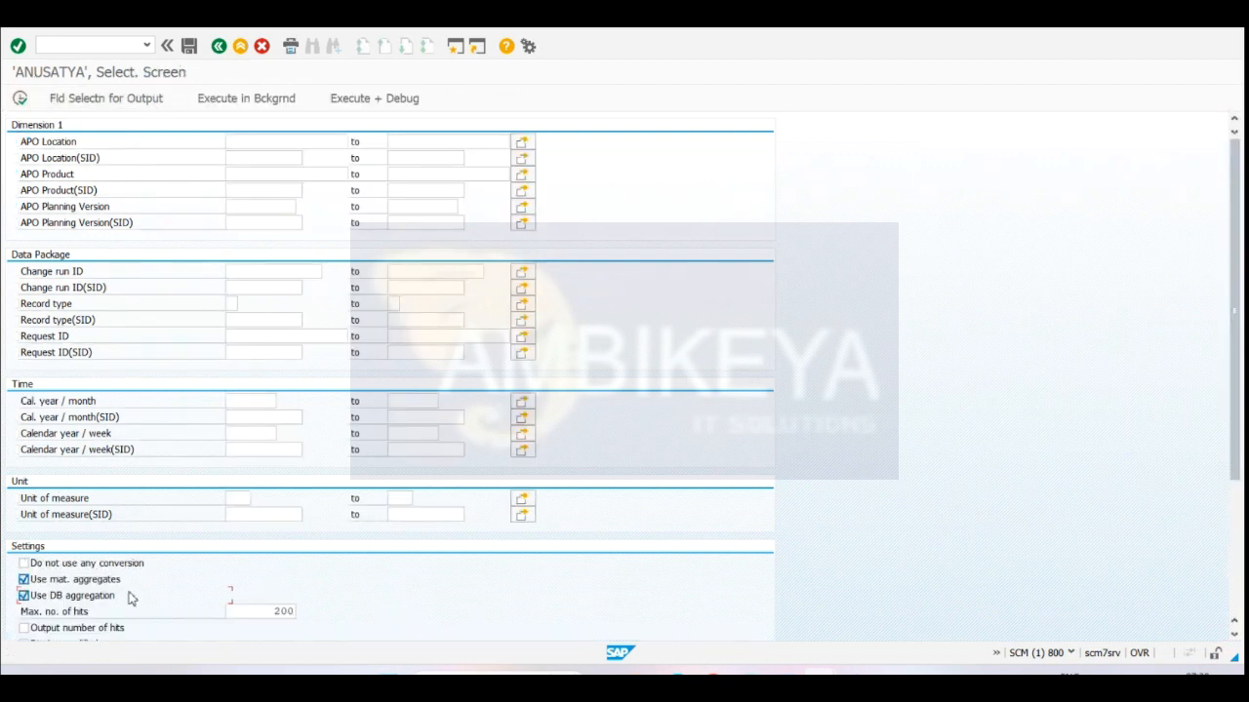
- Try 1000 as the APO Location filter, clear it again, and execute the data display without restrictions
click(238, 288)
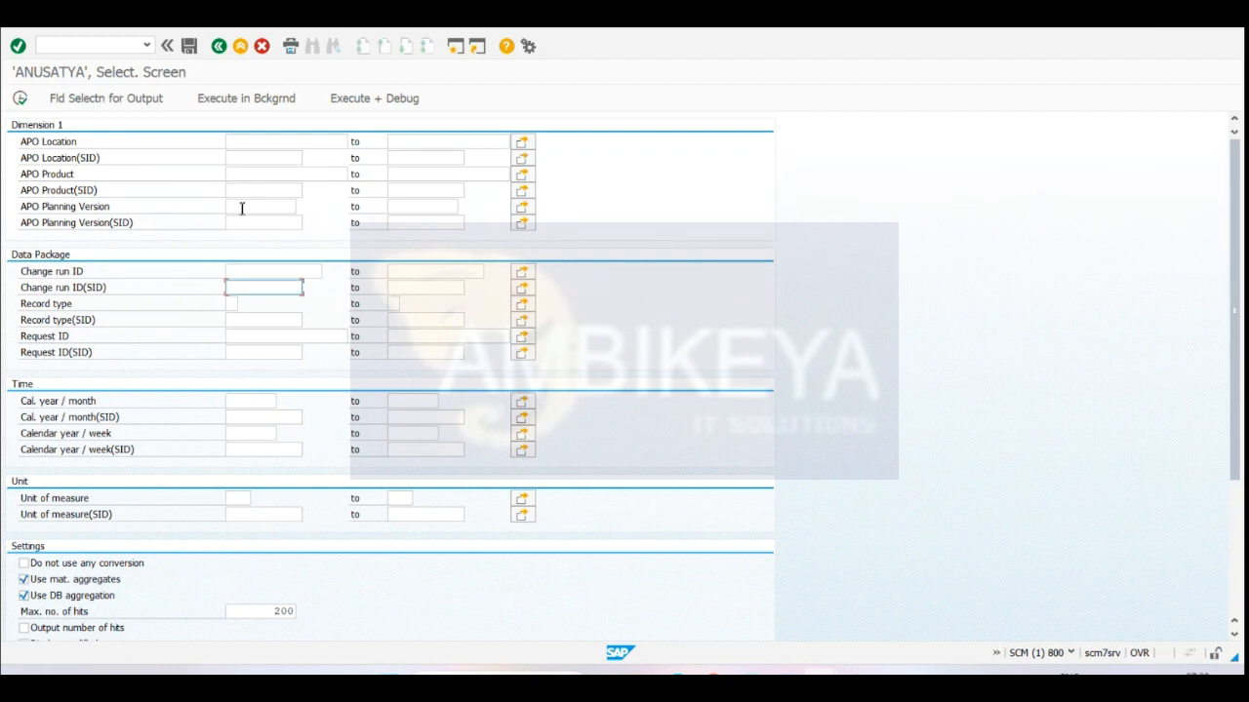
click(272, 144)
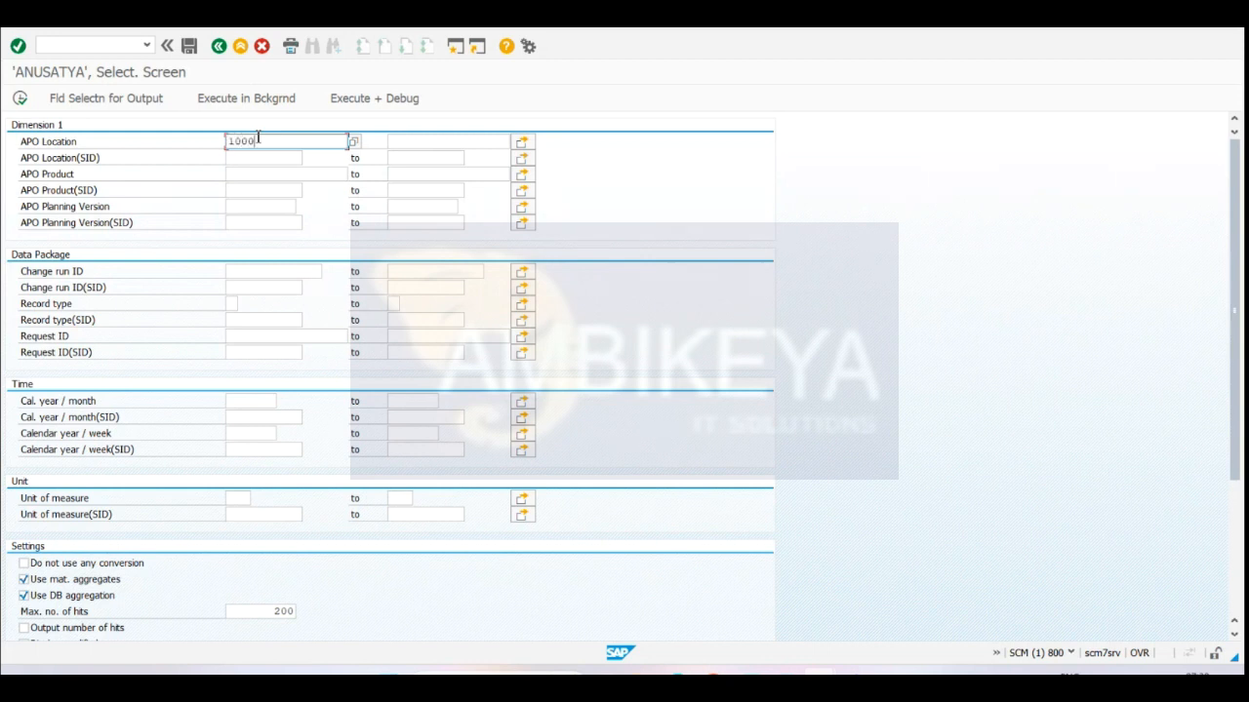
drag(252, 138, 148, 140)
key(BackSpace)
click(20, 98)
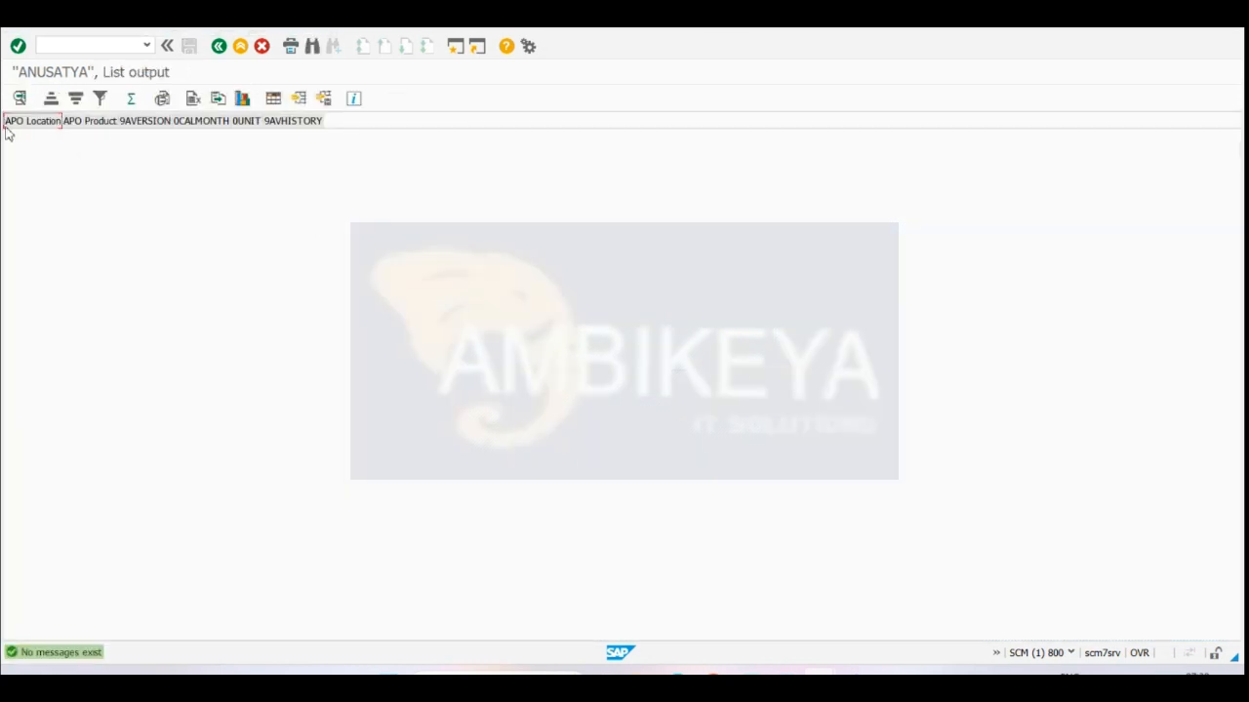
- Check the list layout's displayed columns and widen the APO Location, APO Product, APO Planning Version and Calendar year/month columns
click(274, 97)
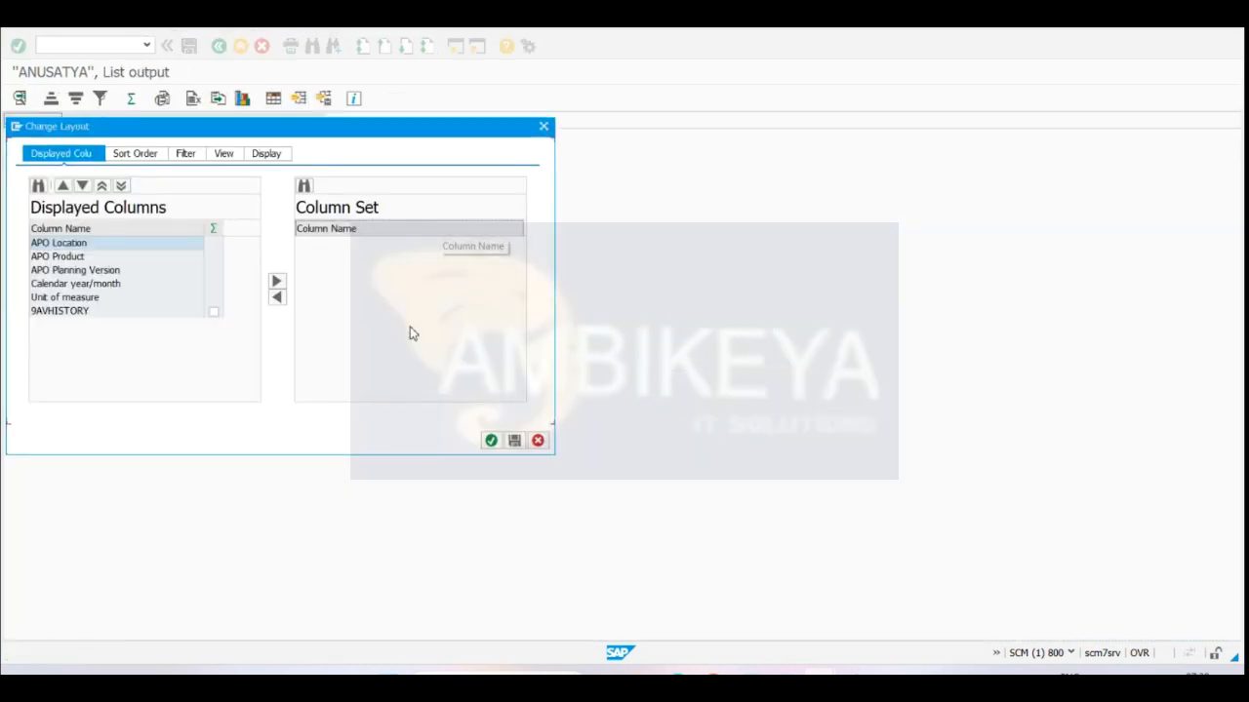
click(490, 441)
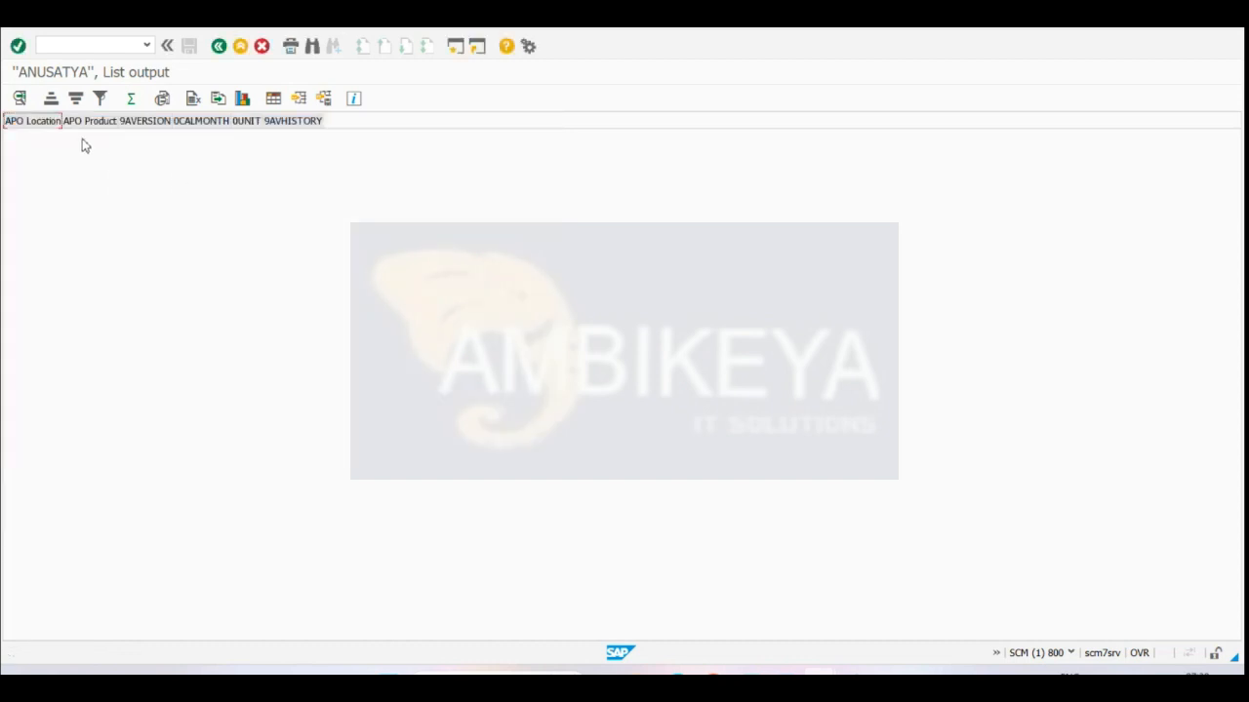
drag(61, 121, 836, 123)
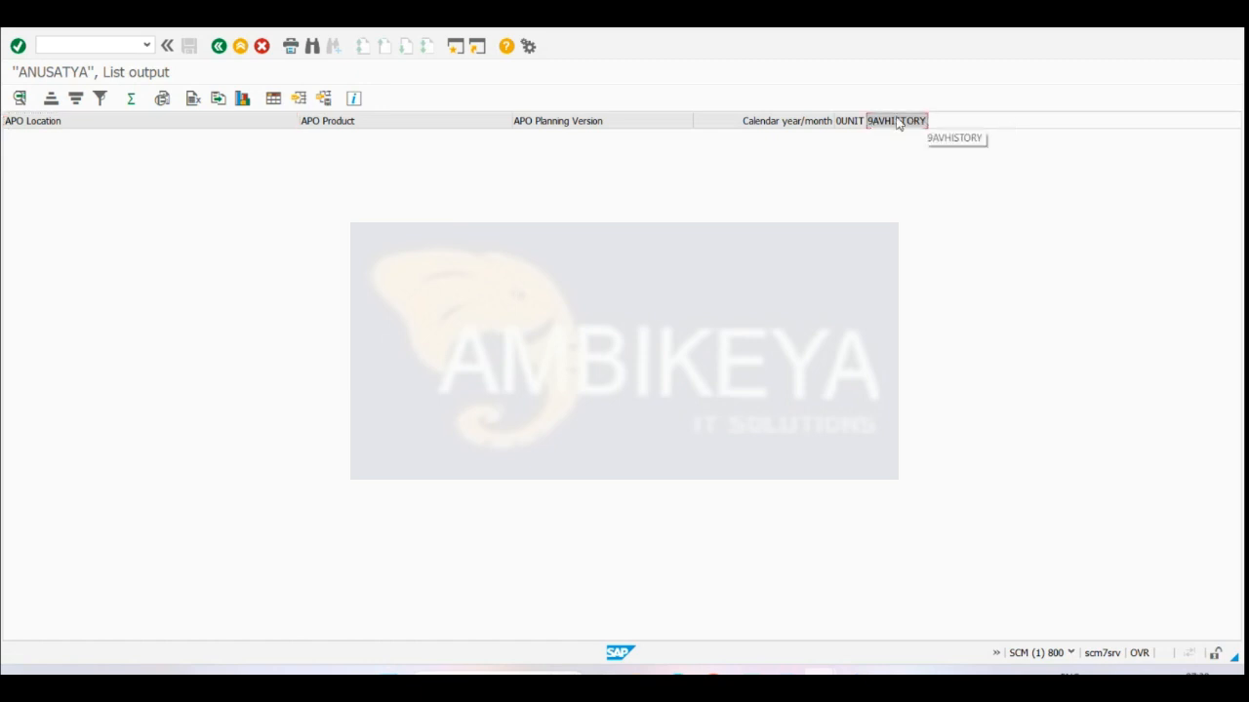
- Widen the Unit of measure and 9AVHISTORY columns of the ANUSATYA list output
drag(868, 121, 1130, 122)
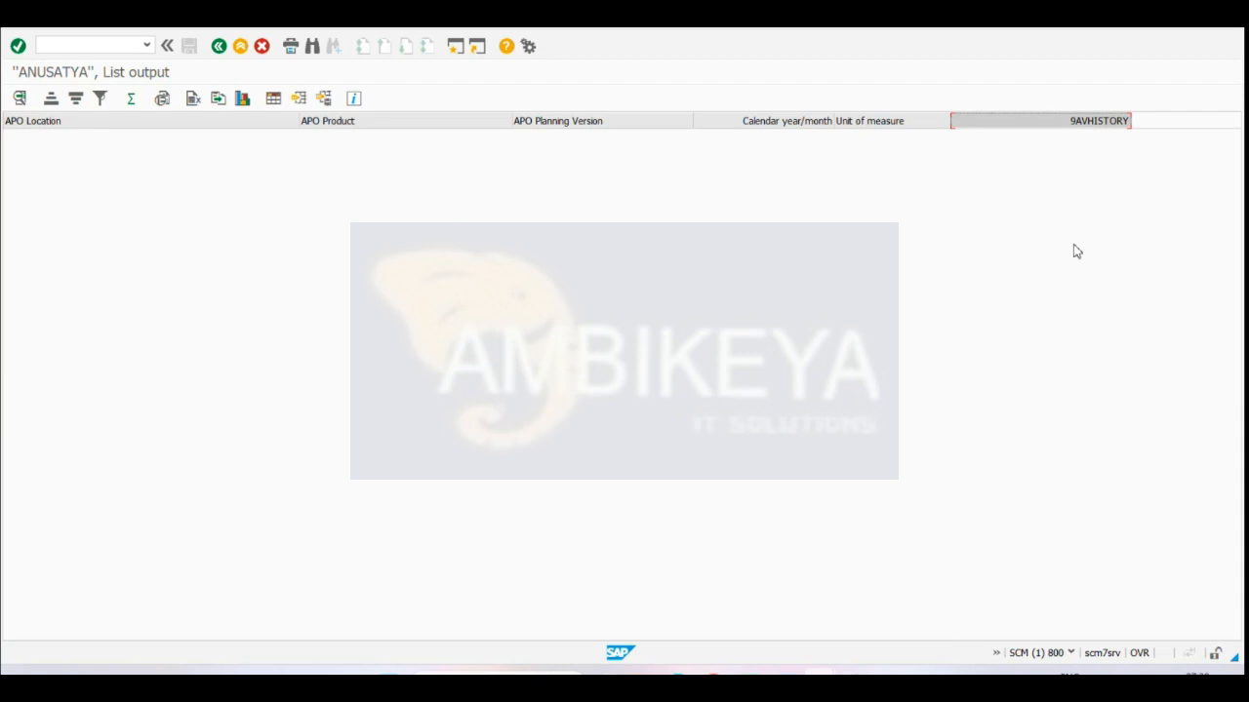
drag(1130, 123, 1175, 121)
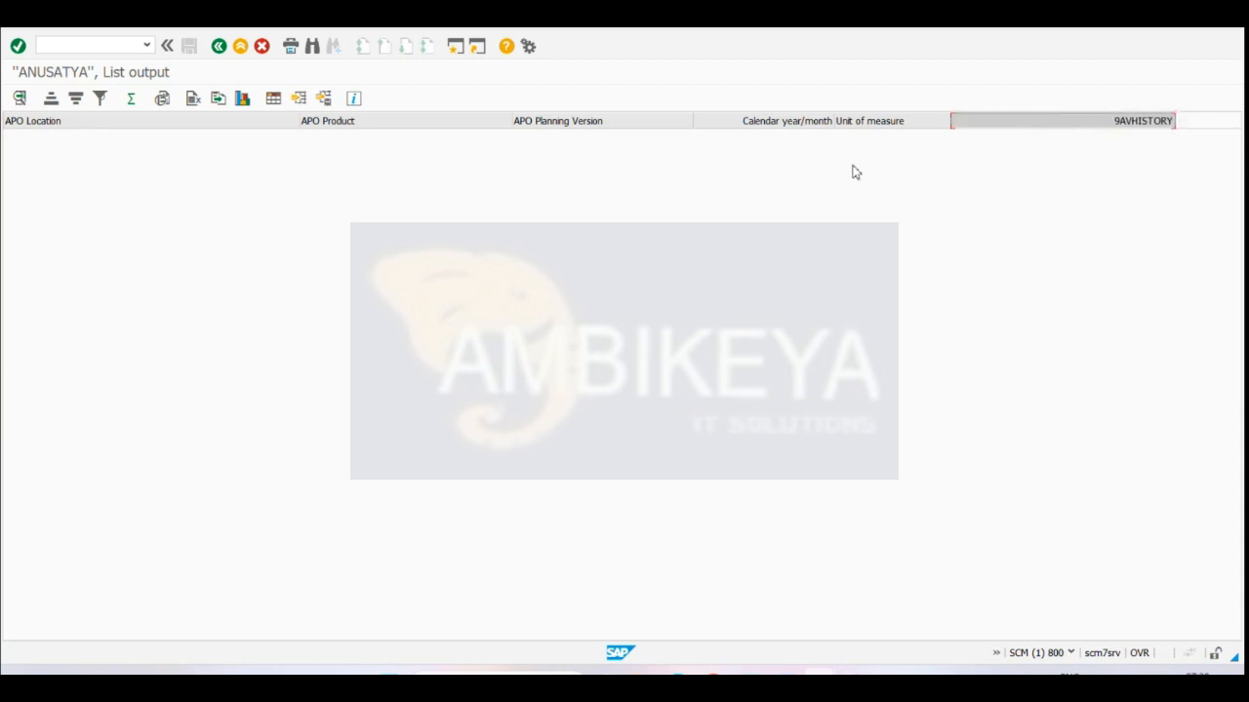
- In another SAP session, start LISTCUBE (List viewer for InfoCubes) and execute it for InfoProvider ANUSATYA
key(F10)
click(371, 232)
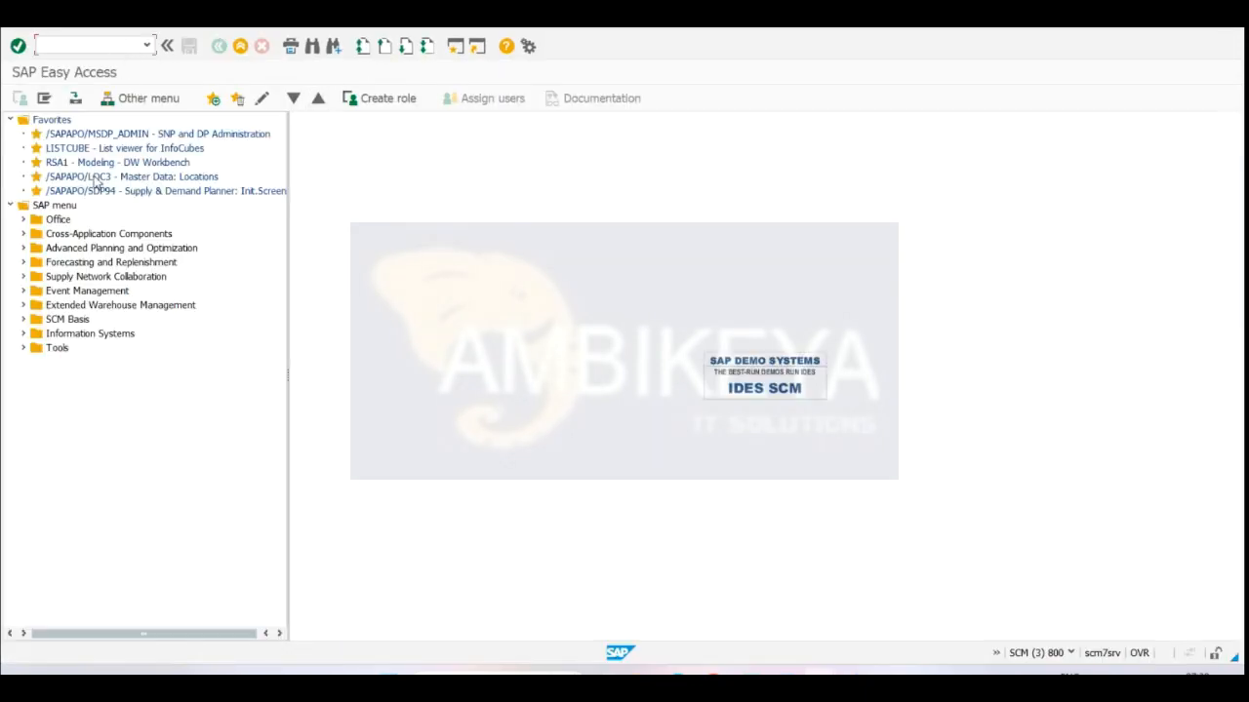
click(111, 151)
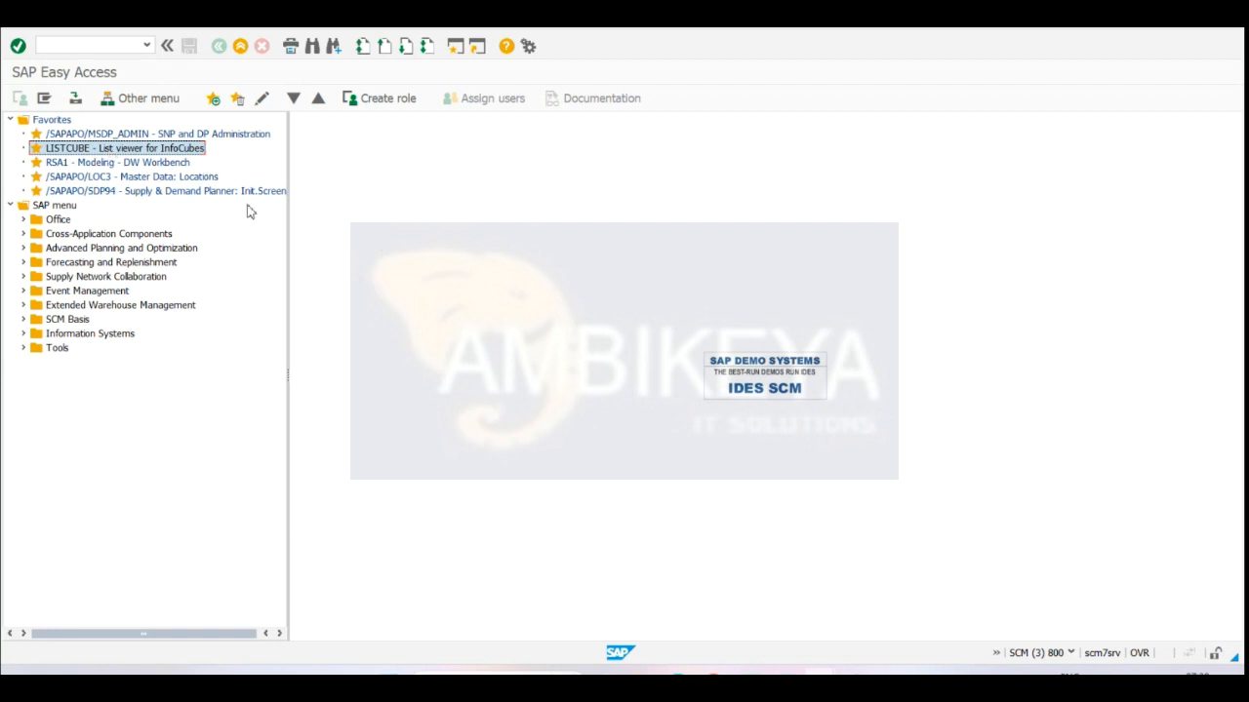
key(alt+Tab)
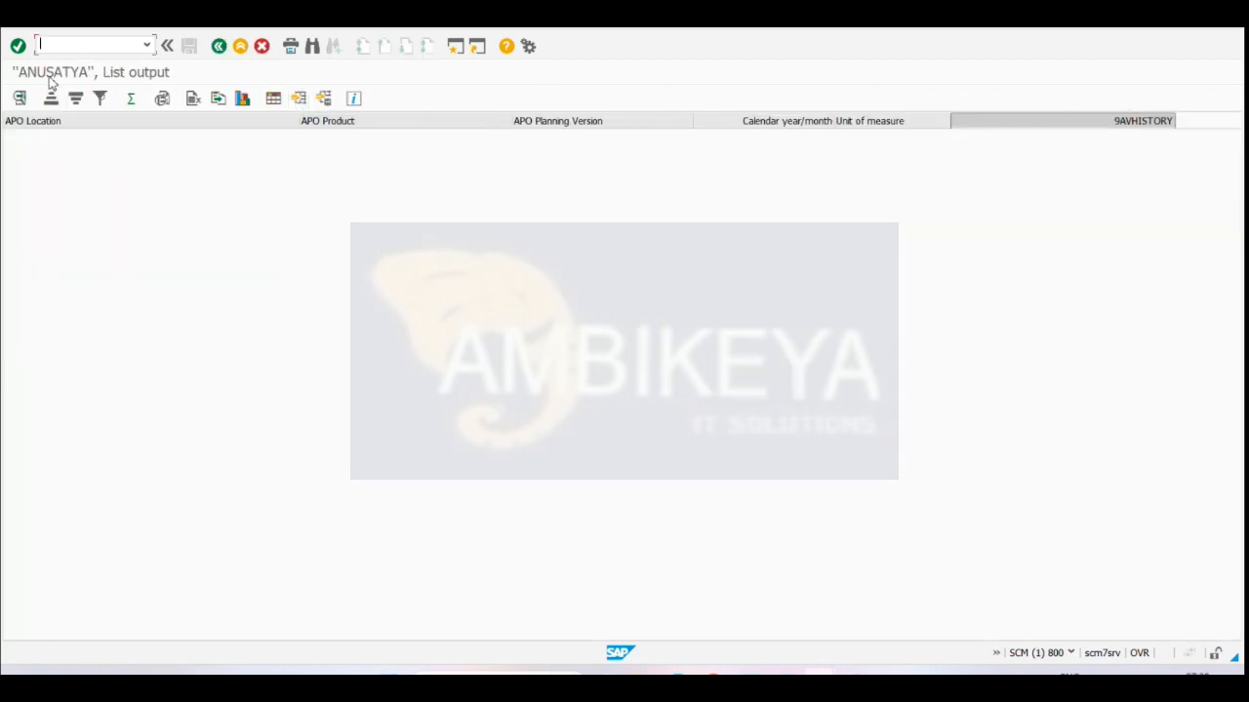
key(alt+Tab)
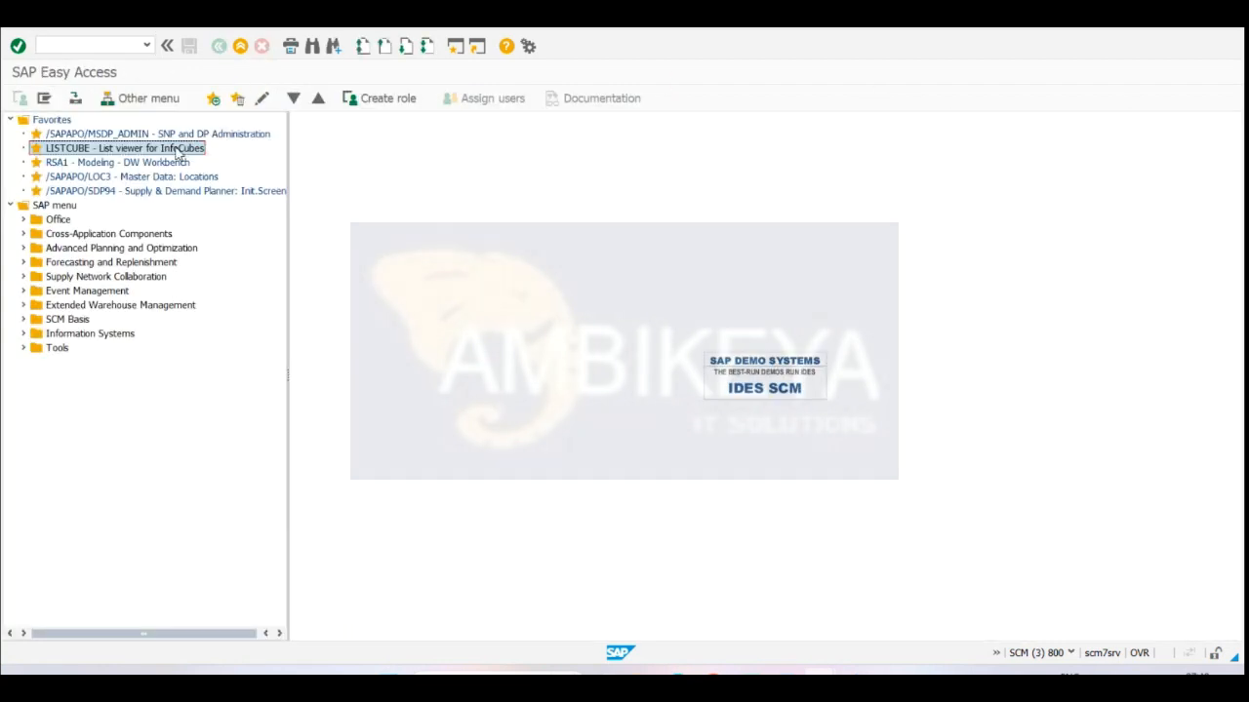
double_click(178, 151)
click(19, 98)
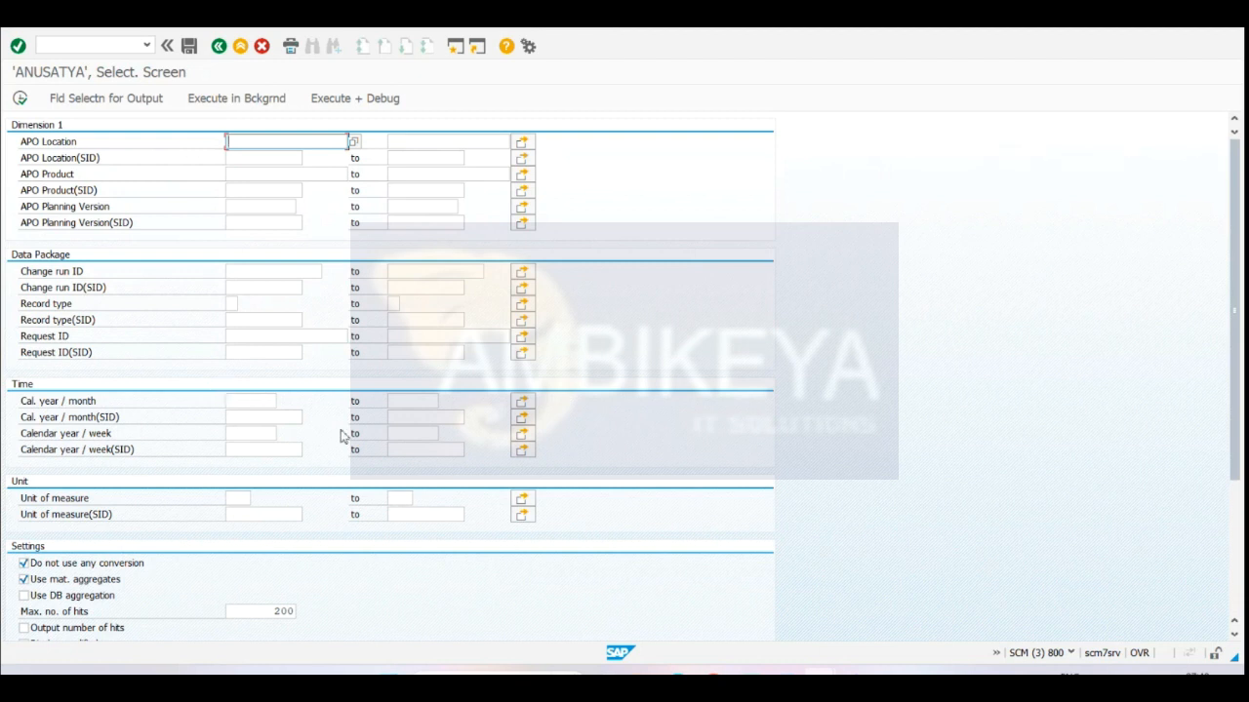
- Switch to the Word notes and examine how InfoCubes store summarized, aggregated data and which info objects they consist of
mouse_move(748, 683)
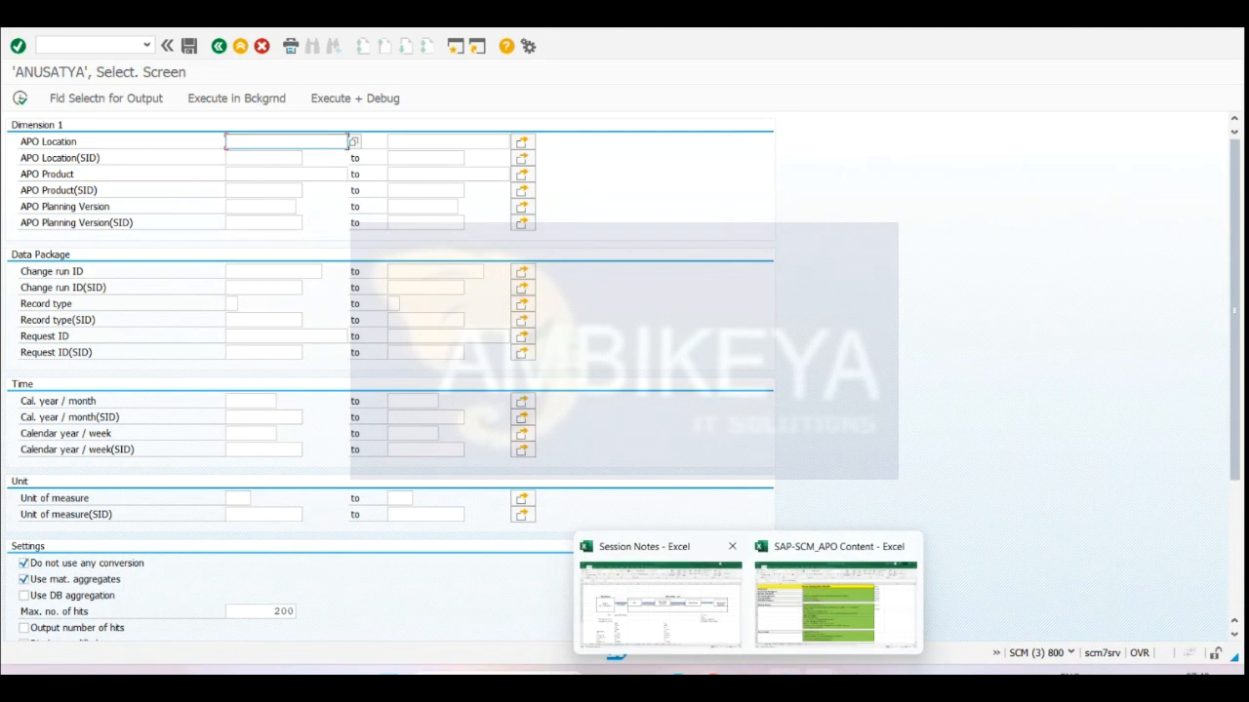
click(738, 610)
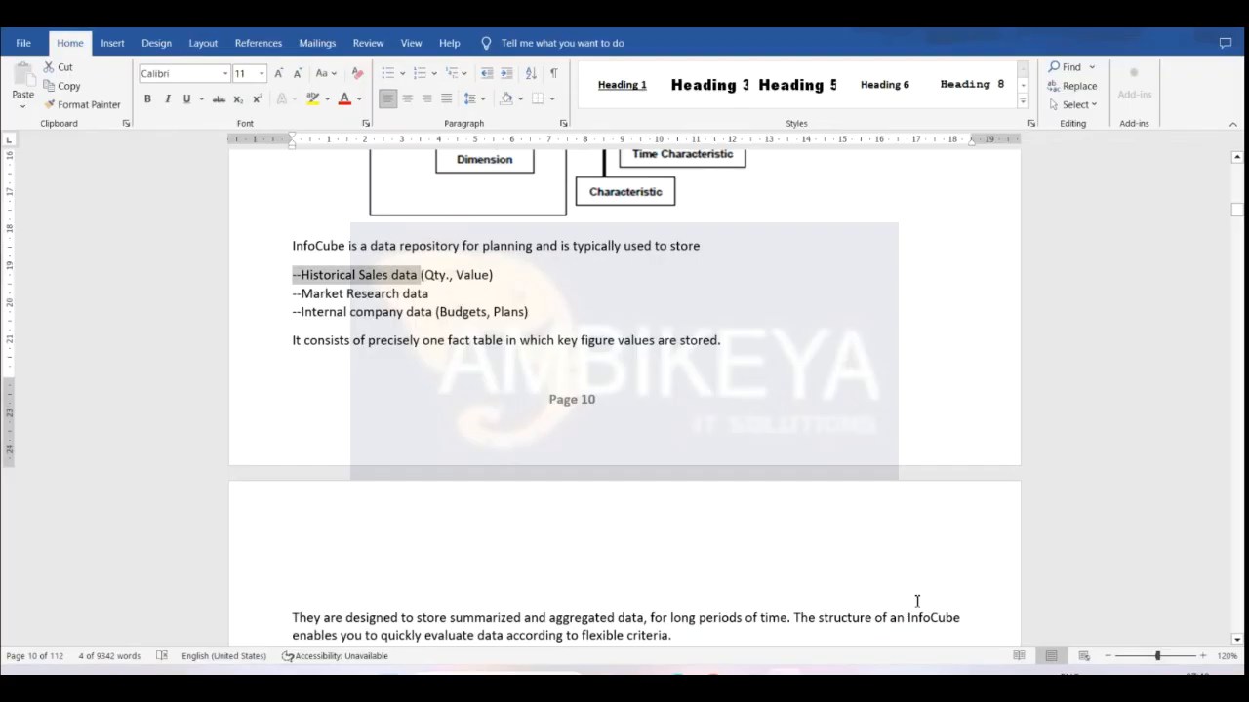
scroll(915, 601, down, 3)
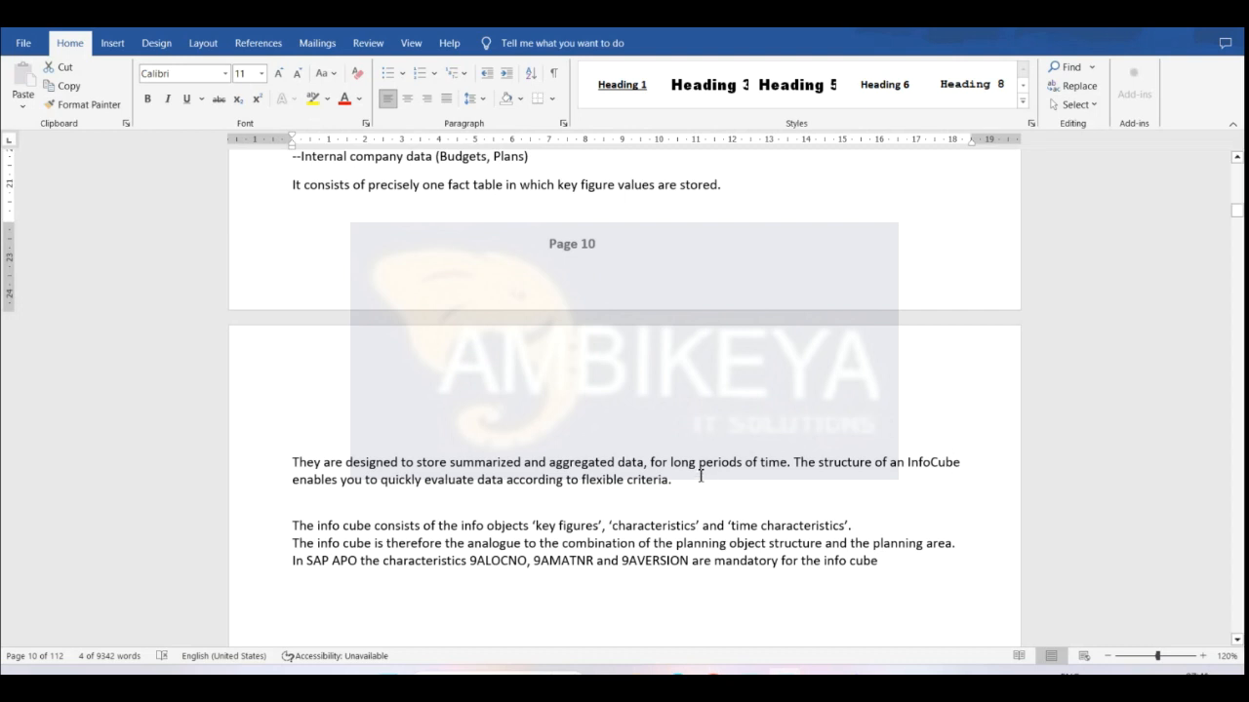
drag(448, 464, 585, 464)
click(822, 468)
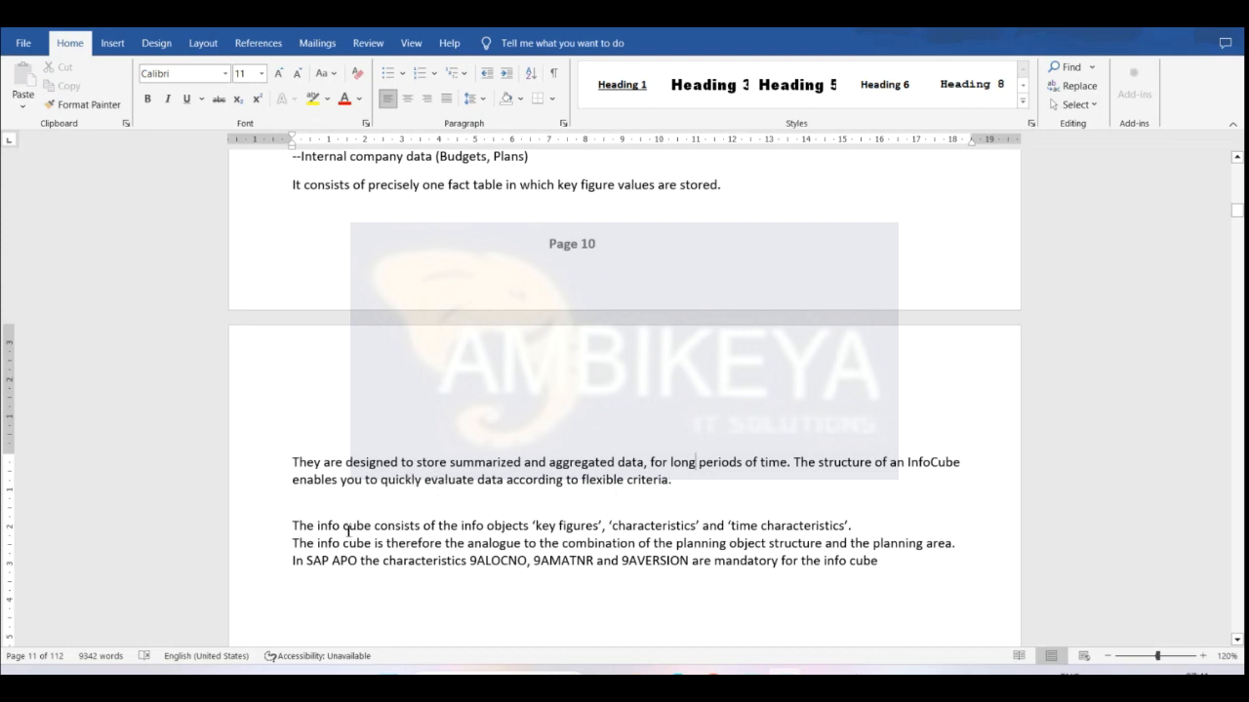
drag(423, 525, 847, 527)
click(808, 560)
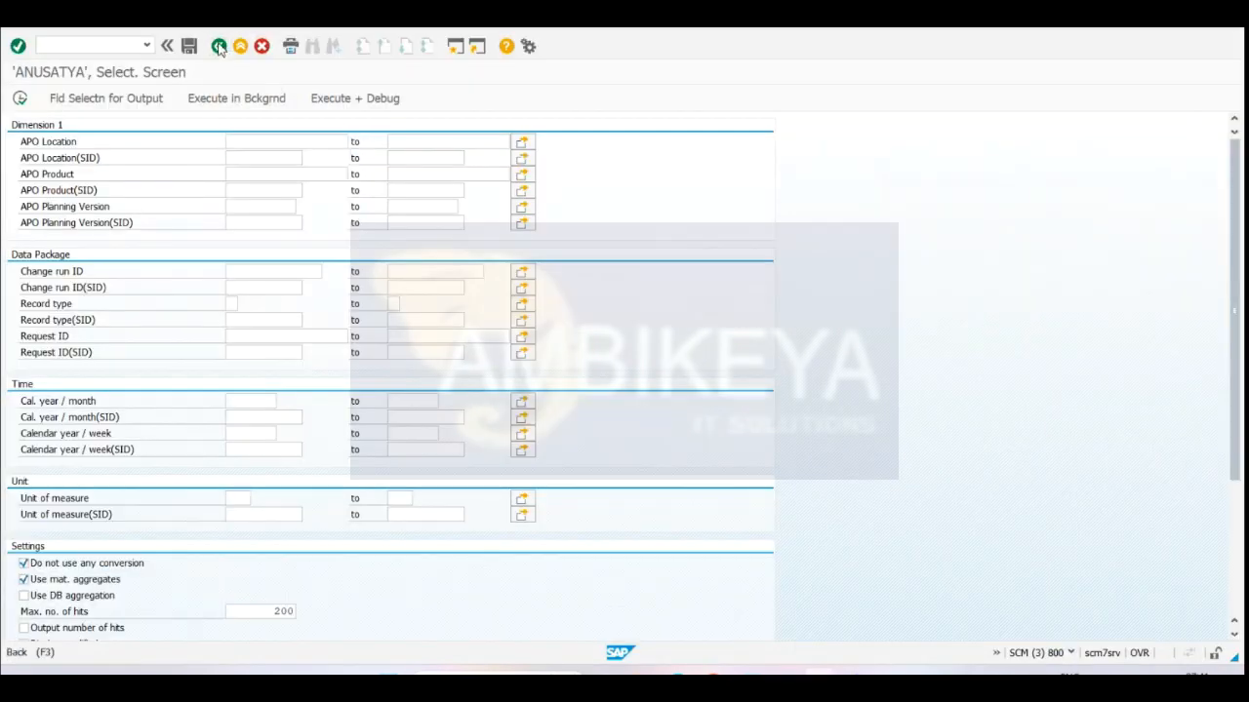
- Back in SAP, reopen the ANUSATYA selection screen and review its Dimension 1, Data Package, Time and Settings fields
click(219, 46)
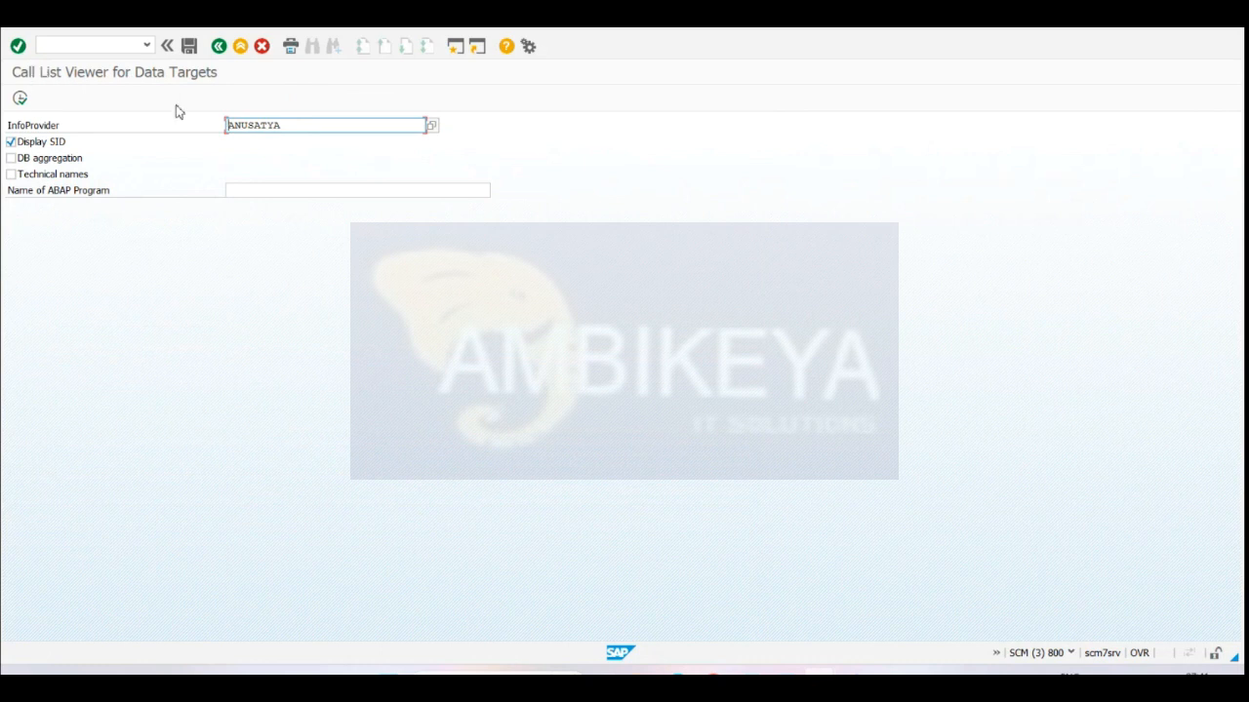
click(21, 97)
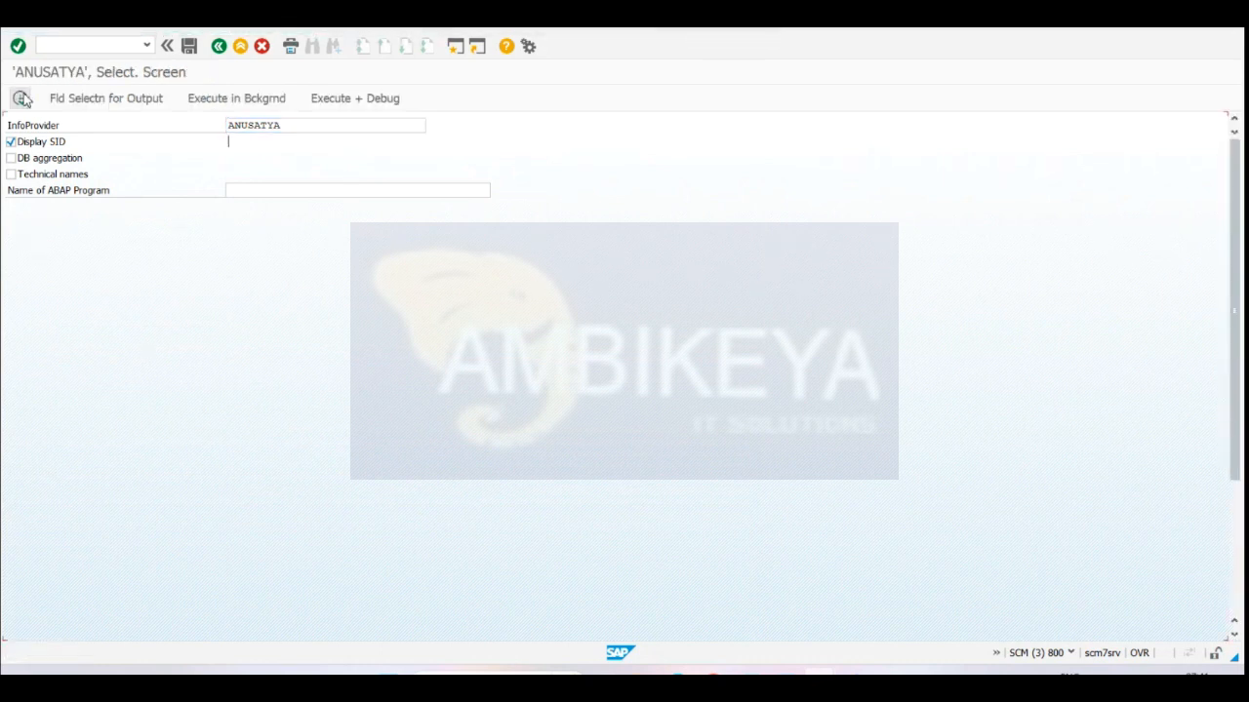
scroll(153, 194, down, 3)
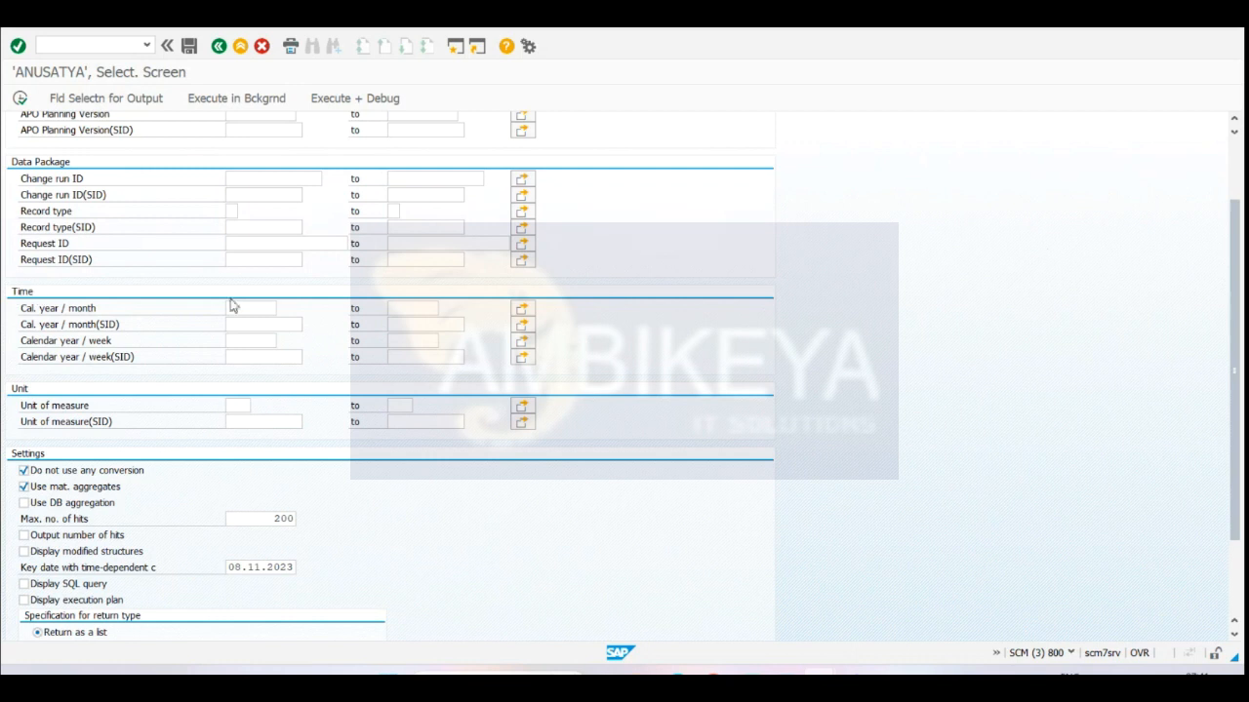
drag(1238, 308, 1238, 244)
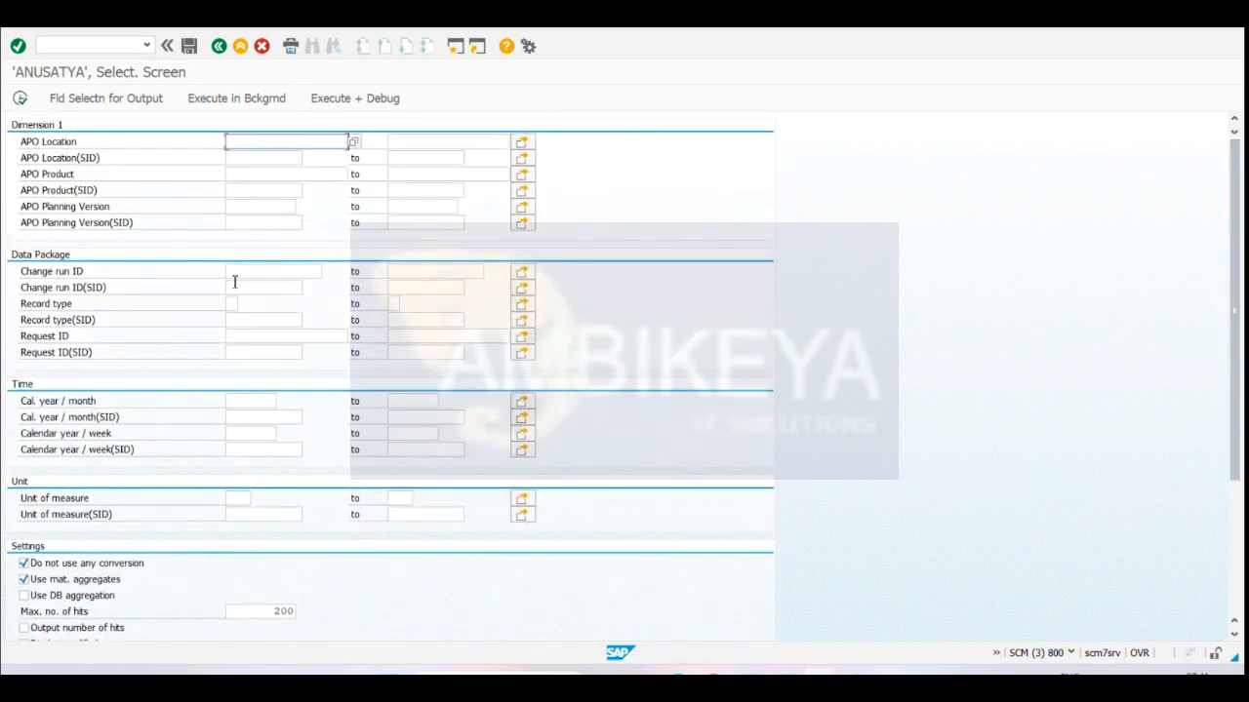
click(43, 146)
drag(43, 145, 86, 212)
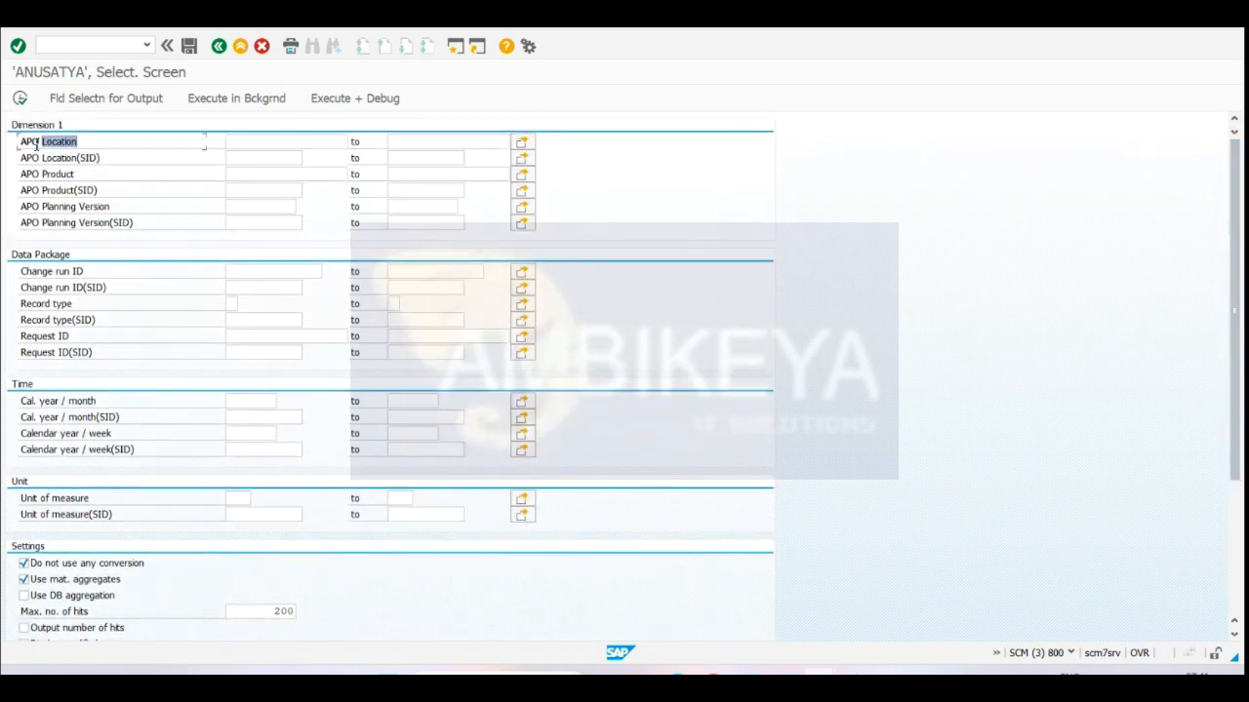
- Select all fields for output and return to the ANUSATYA selection screen
click(88, 99)
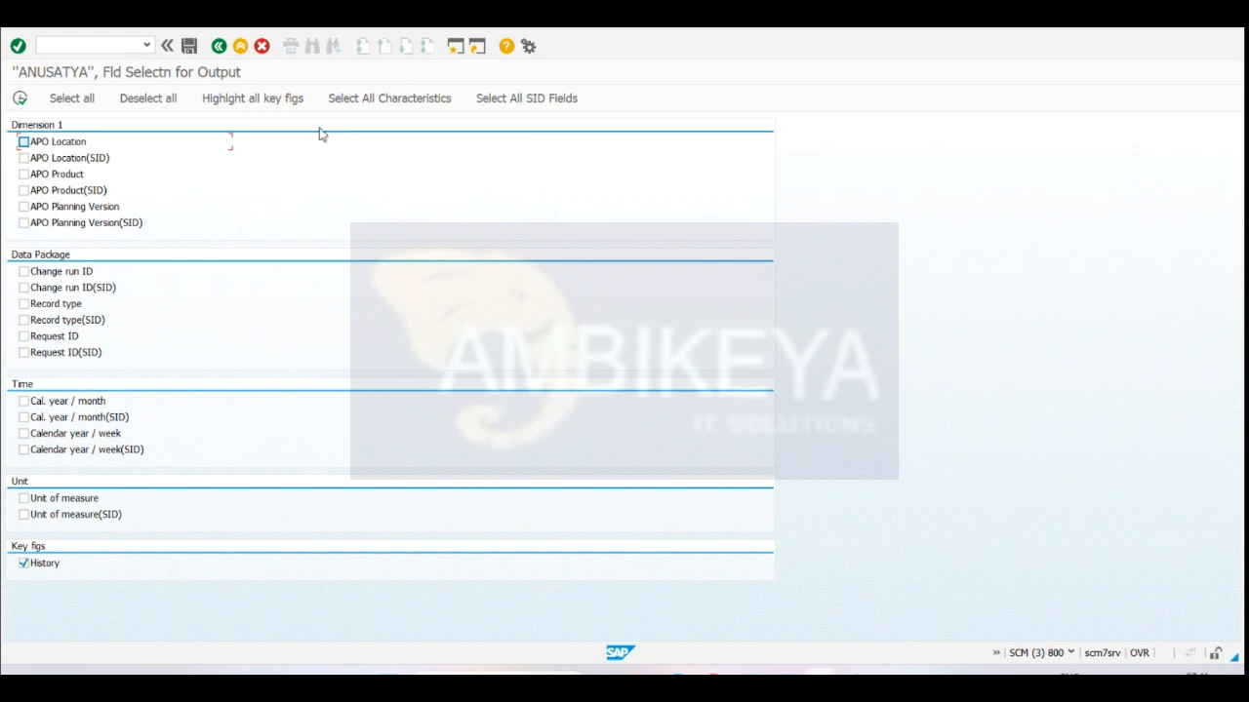
click(85, 104)
click(21, 98)
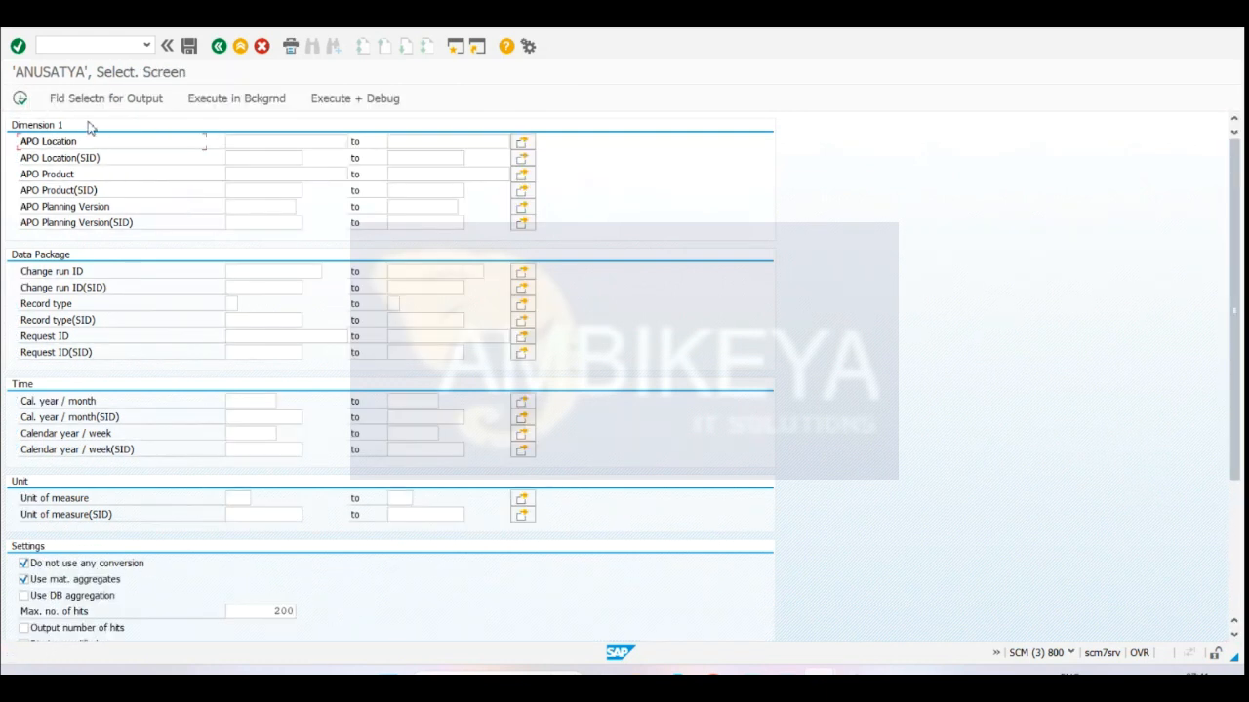
- Turn off "Do not use any conversion", turn on "Use DB aggregation", and execute the ANUSATYA data display
click(23, 563)
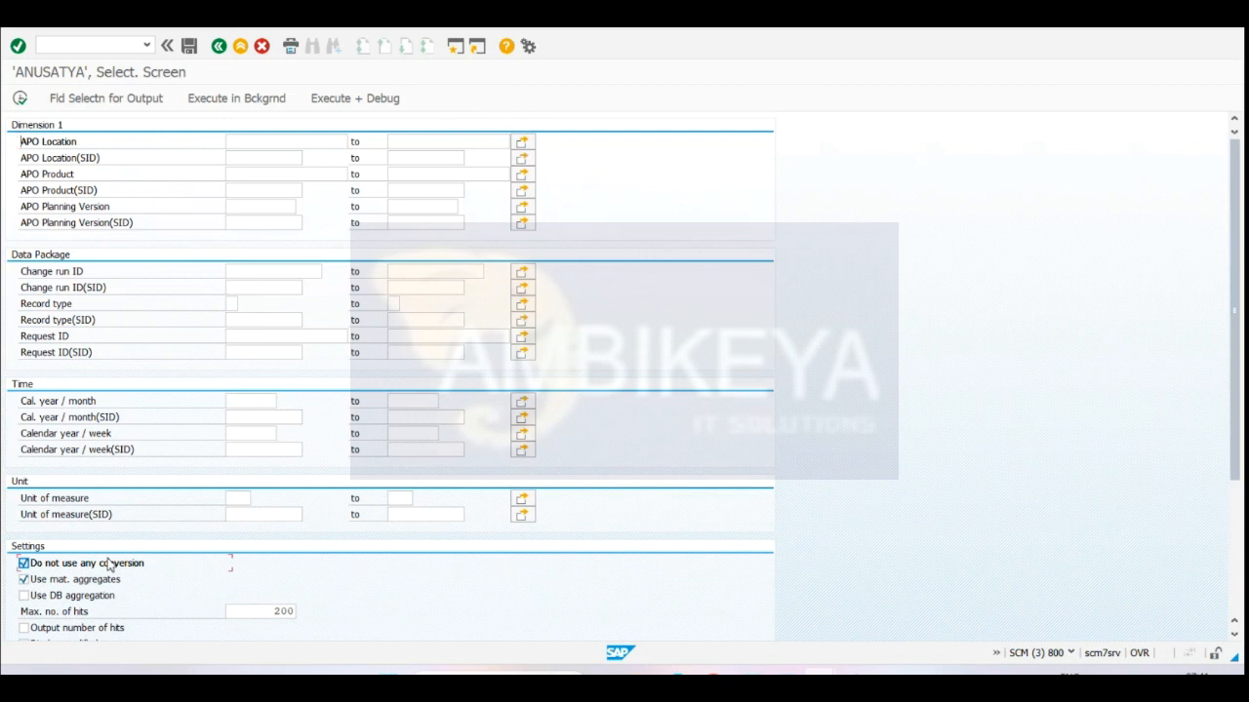
click(51, 595)
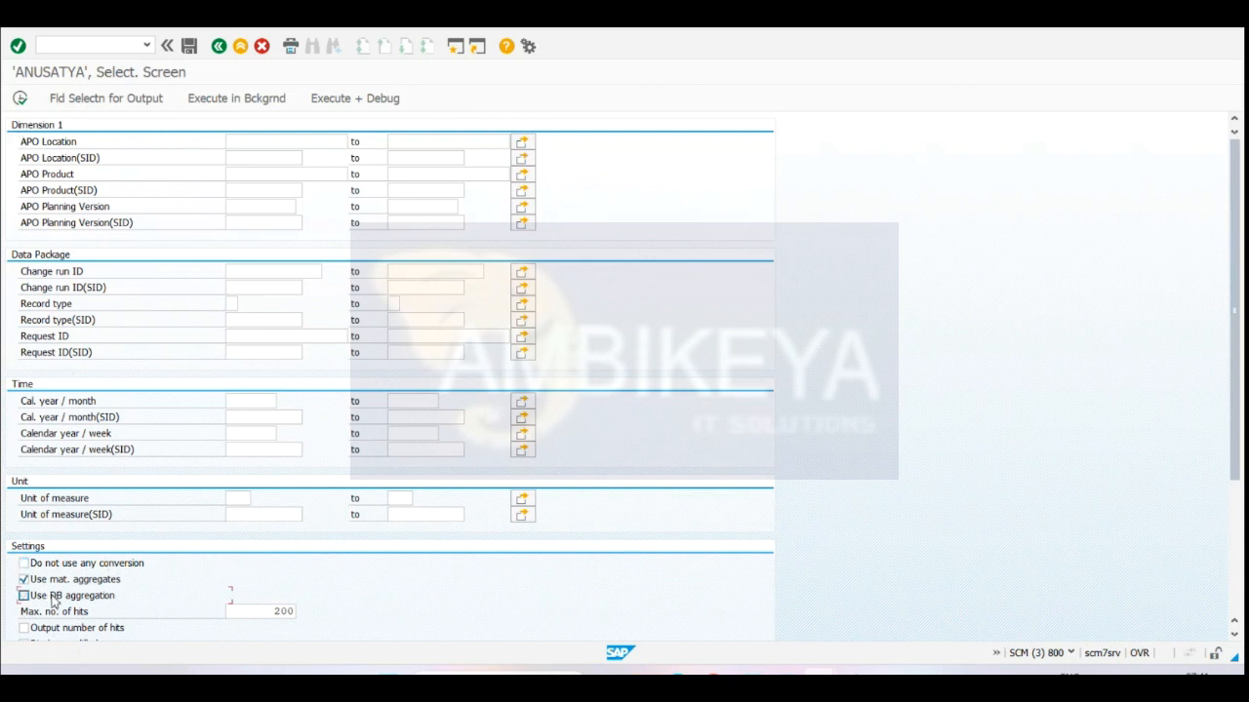
click(20, 98)
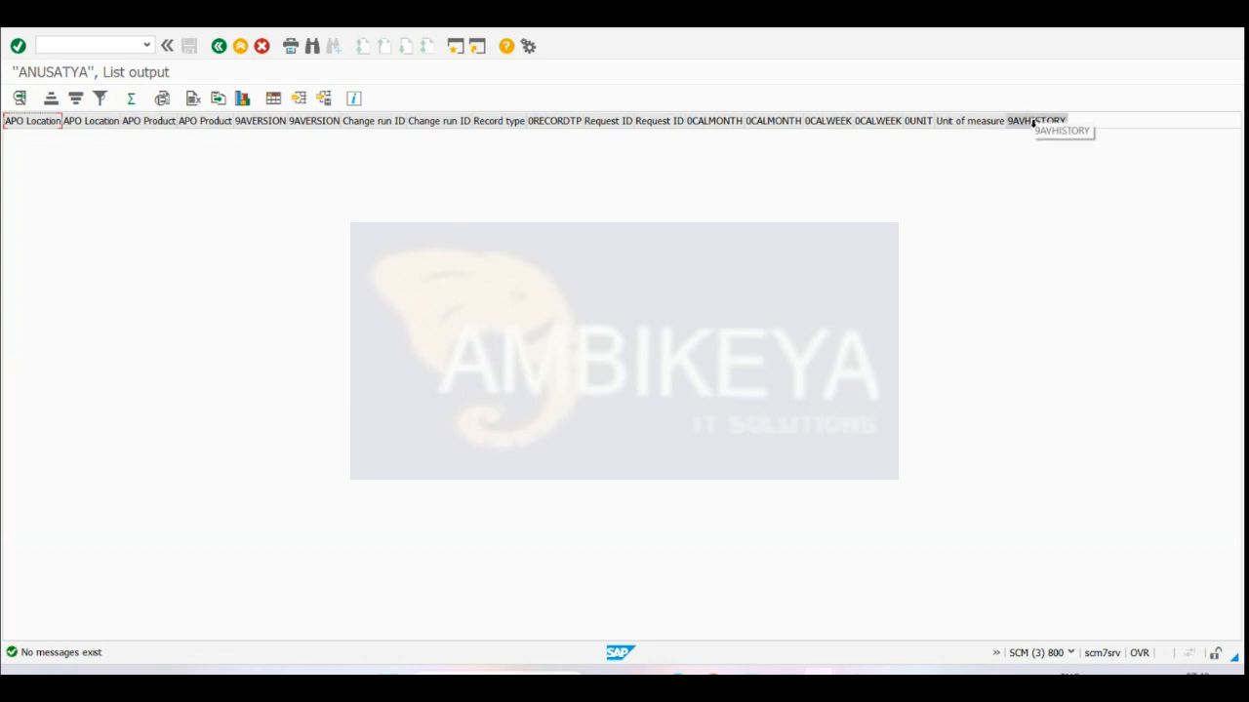
- Compare the ANUSATYA list output with the other open windows and widen both 0CALMONTH columns and the first 0CALWEEK column
key(alt+Tab)
key(alt+Tab)
key(alt+Tab)
key(alt+Tab)
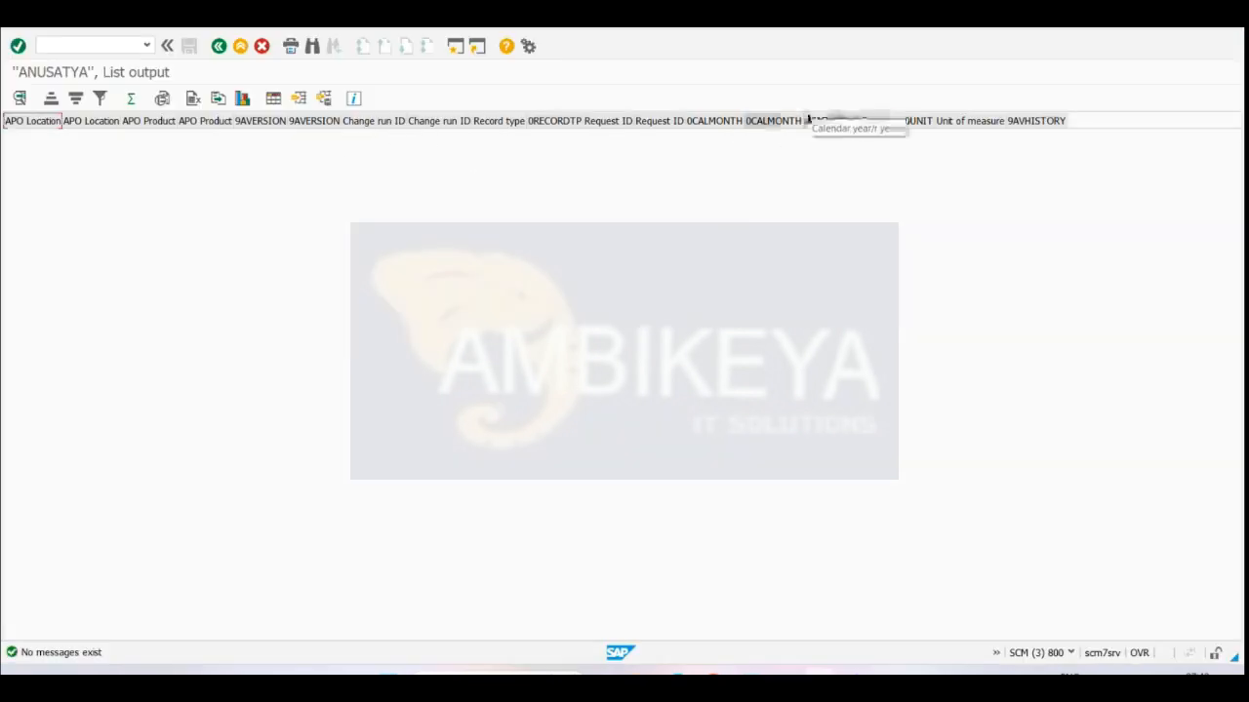
drag(803, 124, 920, 134)
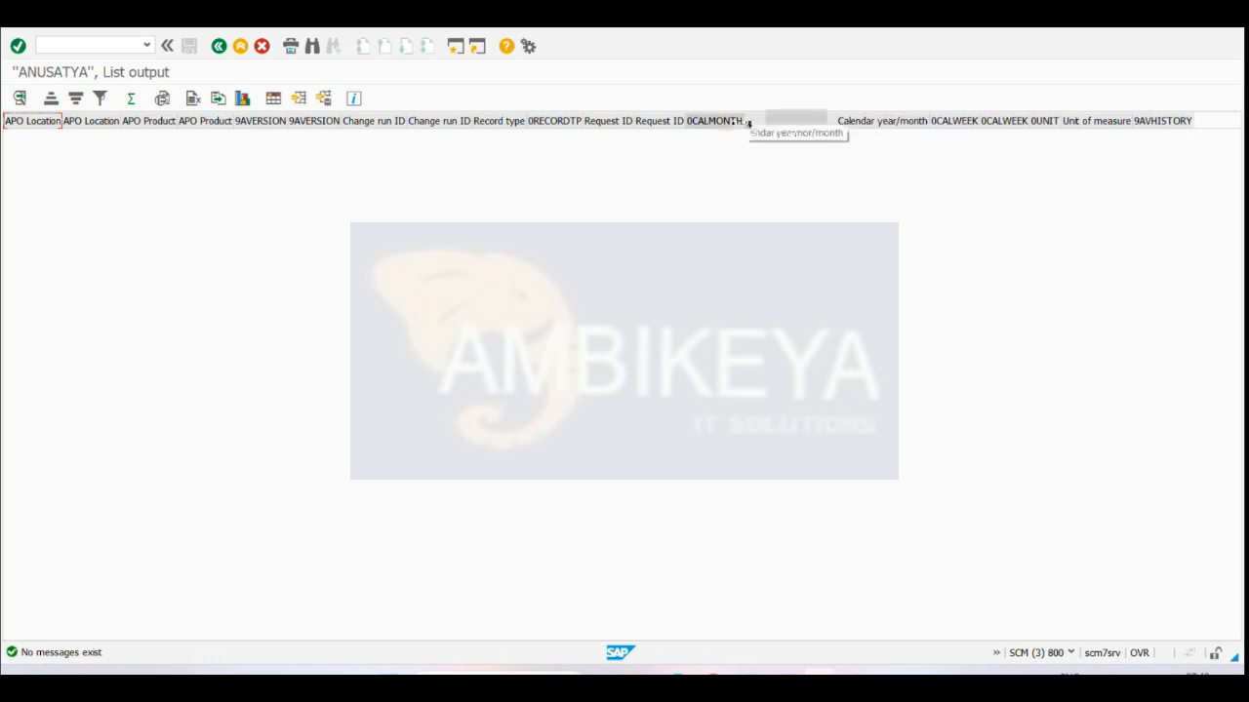
drag(747, 123, 809, 129)
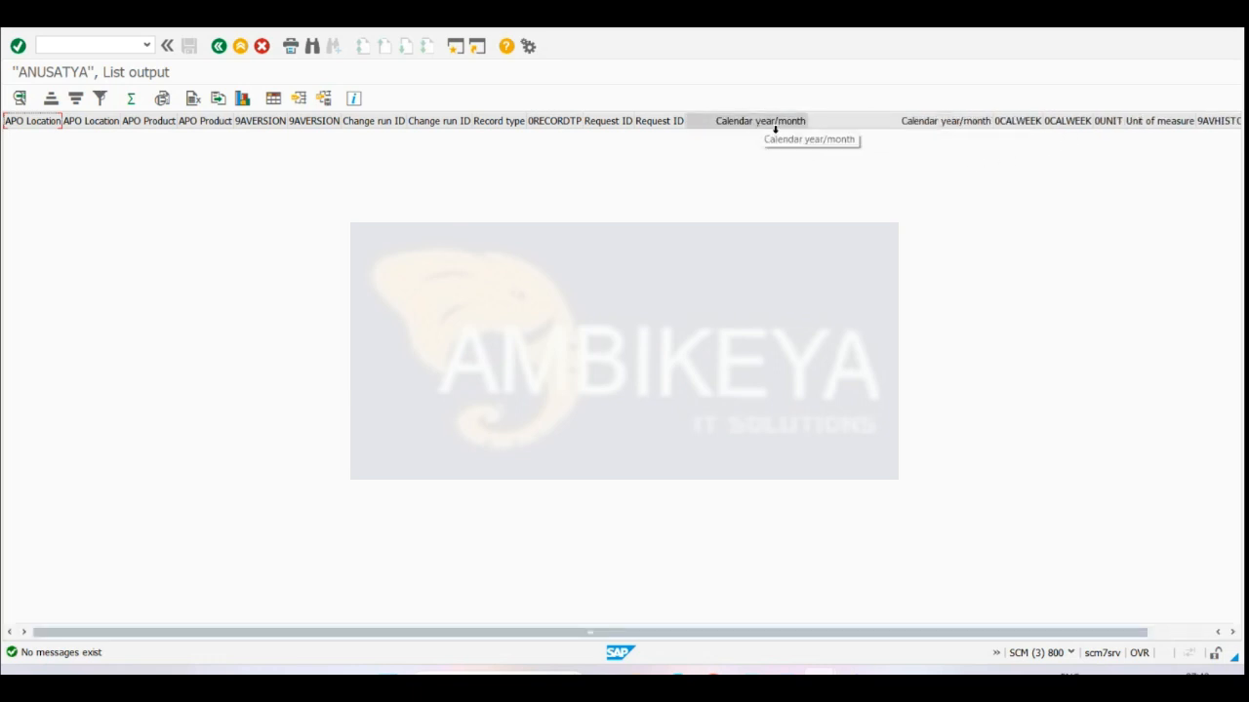
drag(1042, 123, 1112, 123)
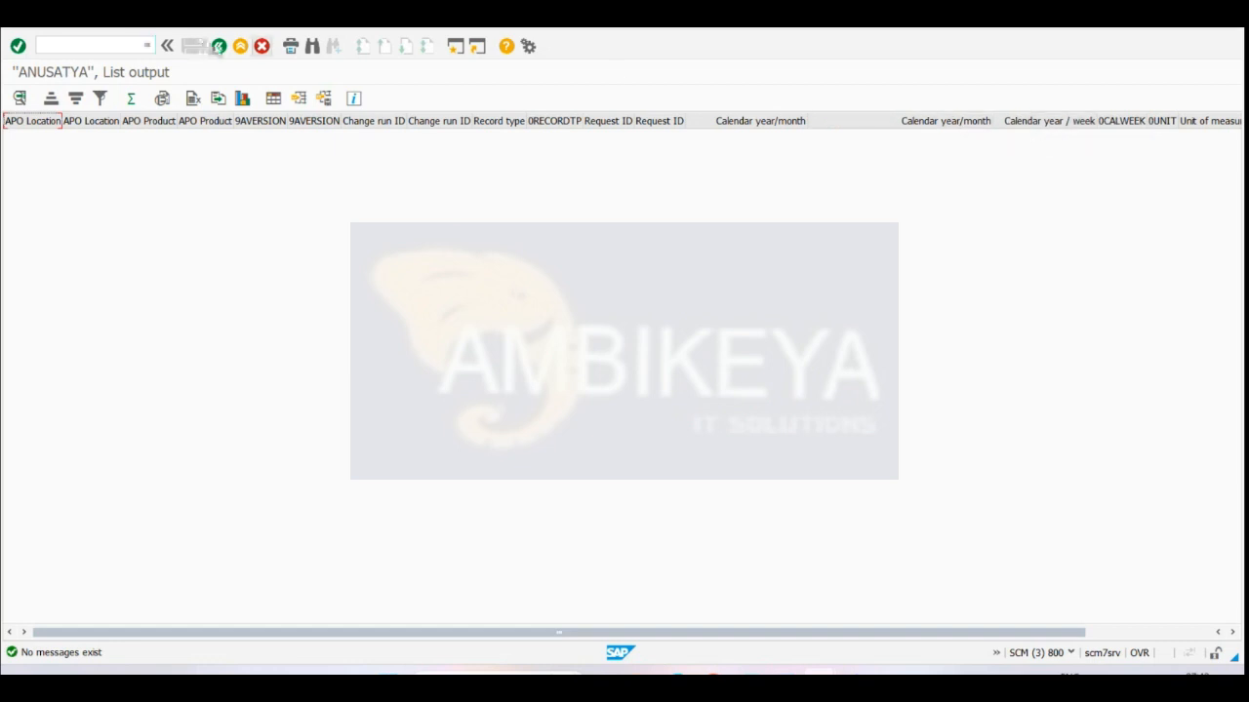
- Return to the output field selection and deselect Calendar year / week and both Time SID fields, keeping Cal. year / month
click(218, 47)
click(92, 99)
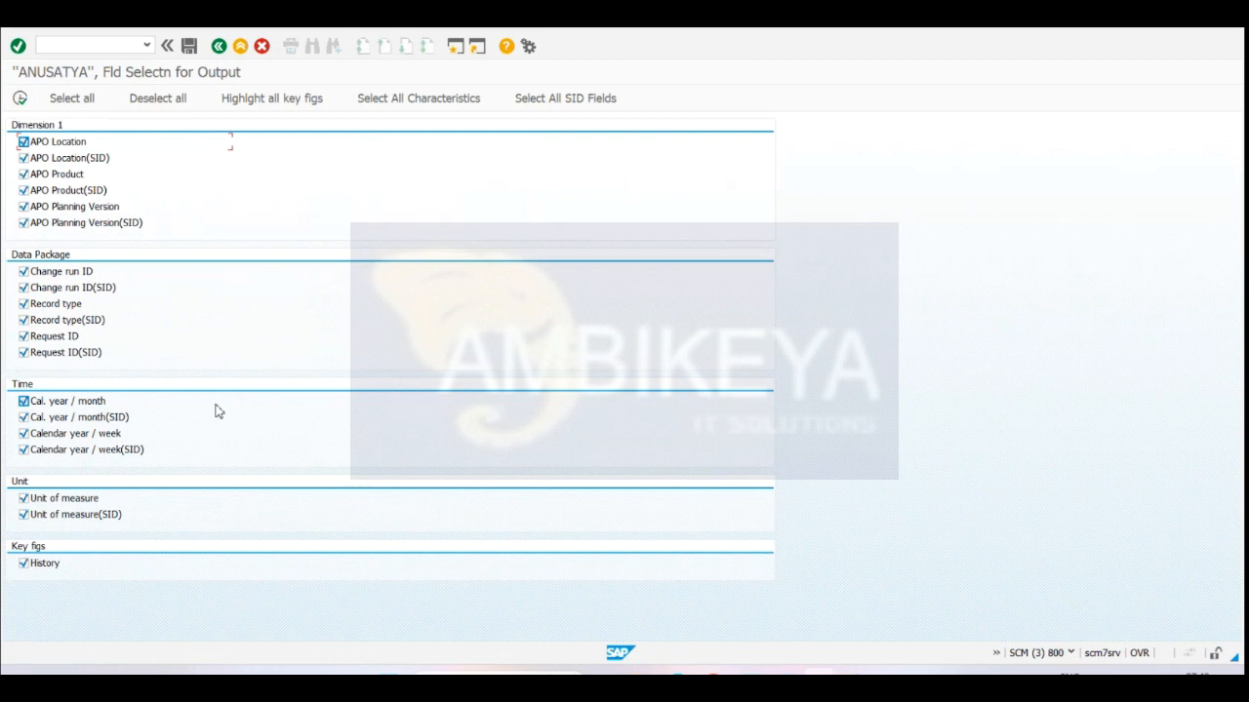
click(78, 433)
click(76, 449)
click(74, 417)
click(97, 406)
click(70, 436)
click(109, 438)
click(68, 403)
- Deselect the remaining SID fields under Dimension 1, Data Package and Unit, and execute the data display
click(68, 158)
click(88, 225)
click(76, 289)
click(76, 320)
click(77, 351)
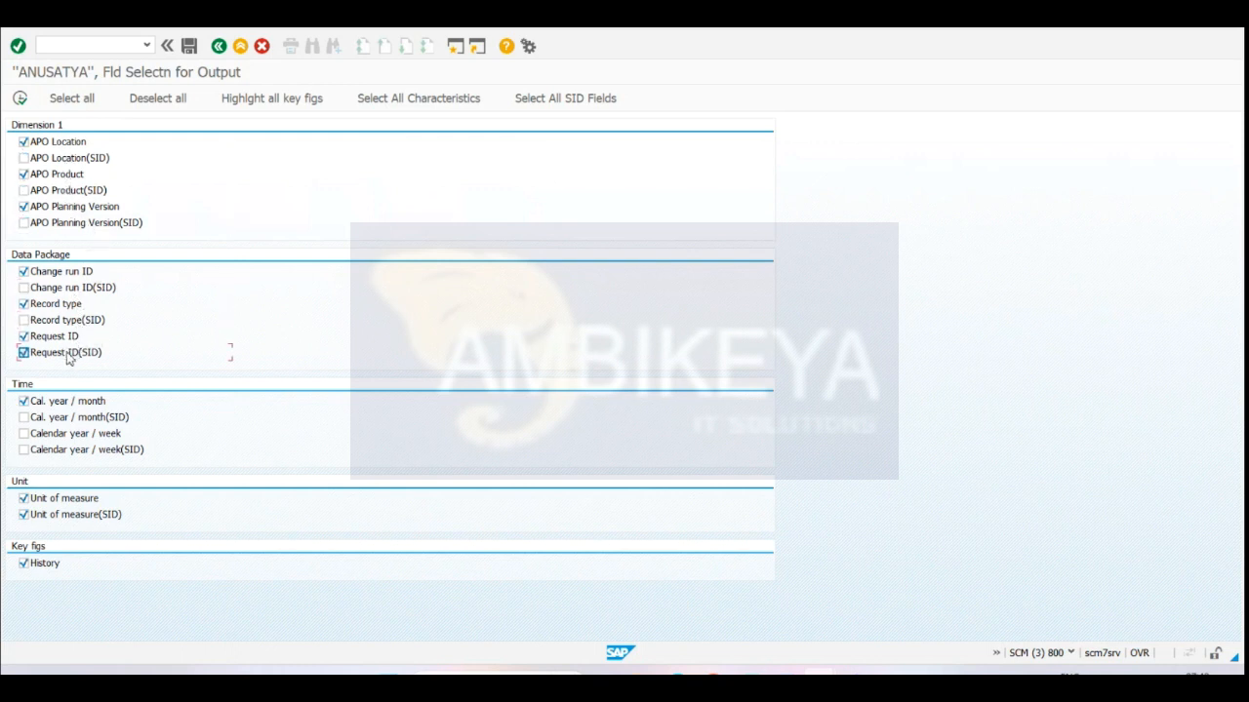
click(106, 514)
click(19, 98)
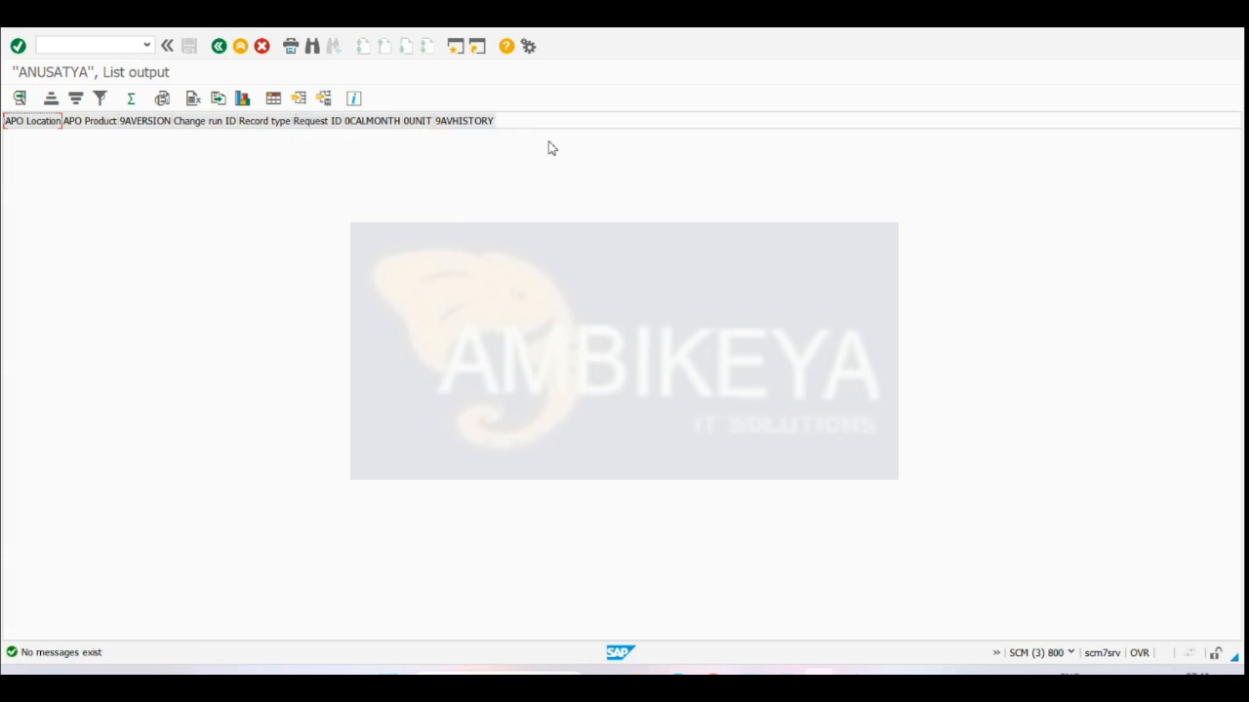
- Compare the Word notes on the InfoCube's structure and mandatory characteristics with the ANUSATYA list columns
key(alt+Tab)
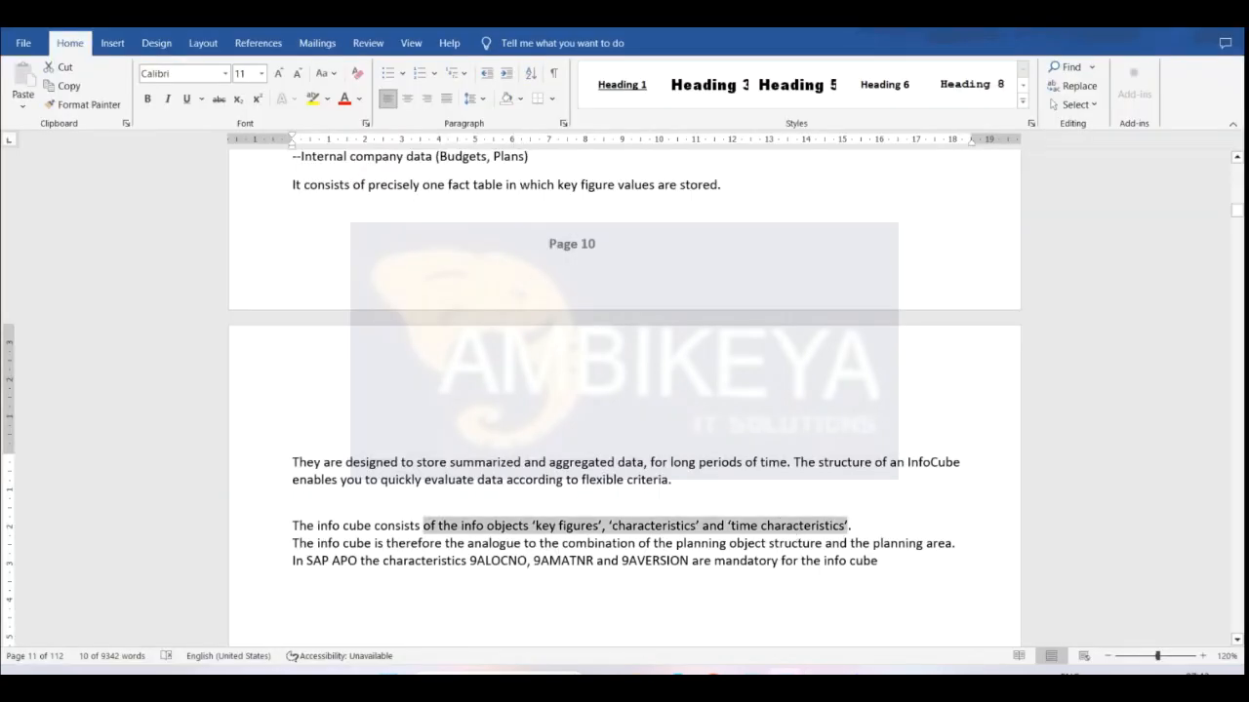
click(566, 589)
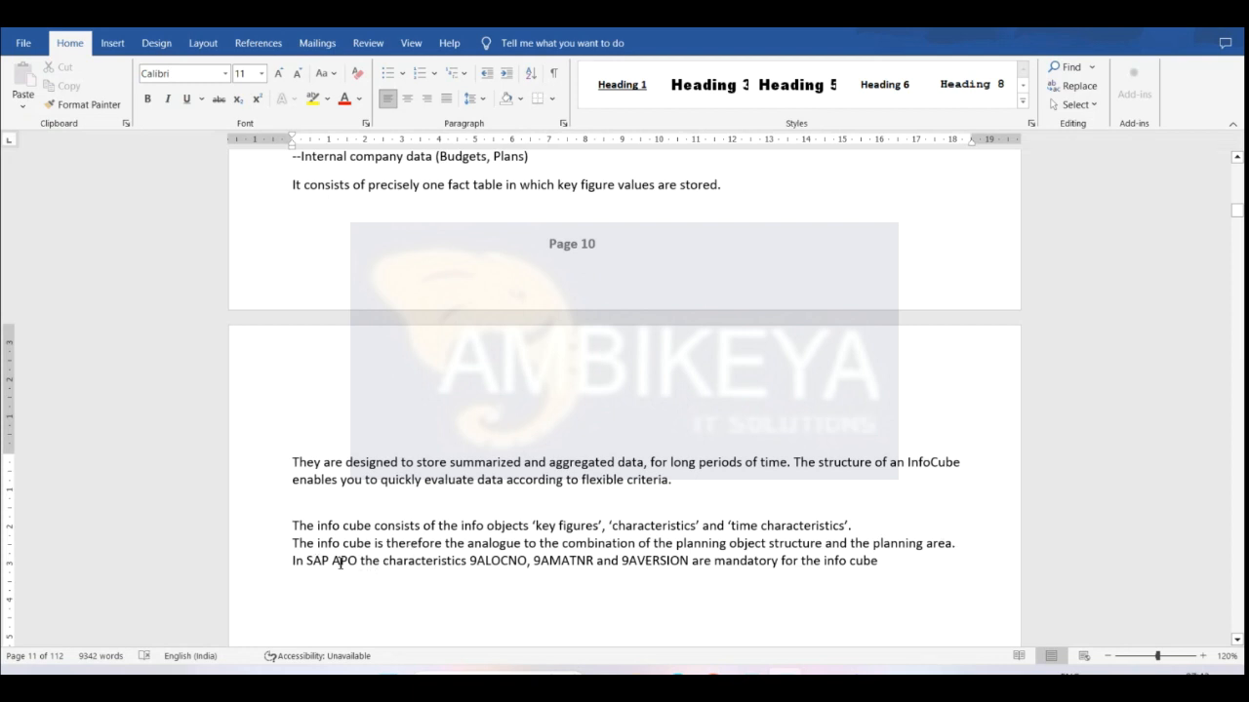
drag(386, 543, 753, 548)
click(780, 557)
key(alt+Tab)
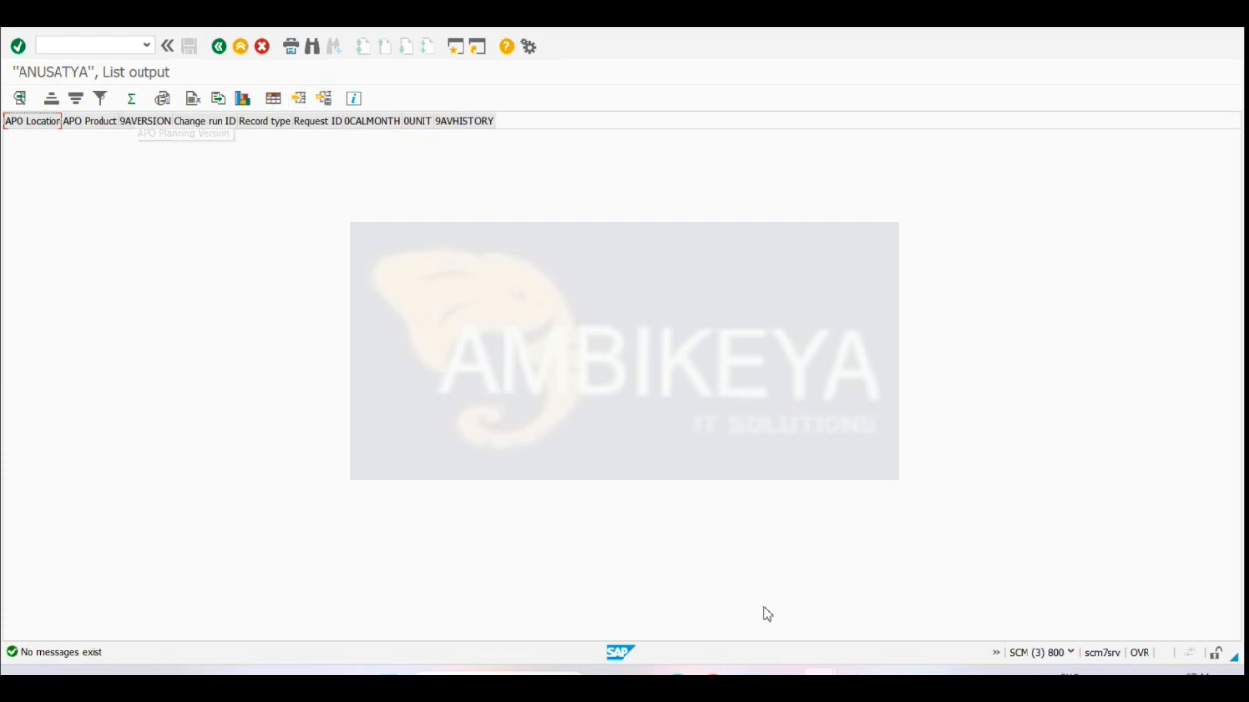
key(alt+Tab)
- Compare the APO-BW Flow diagram in the Session Notes workbook with the columns of the ANUSATYA list output in SAP
mouse_move(747, 673)
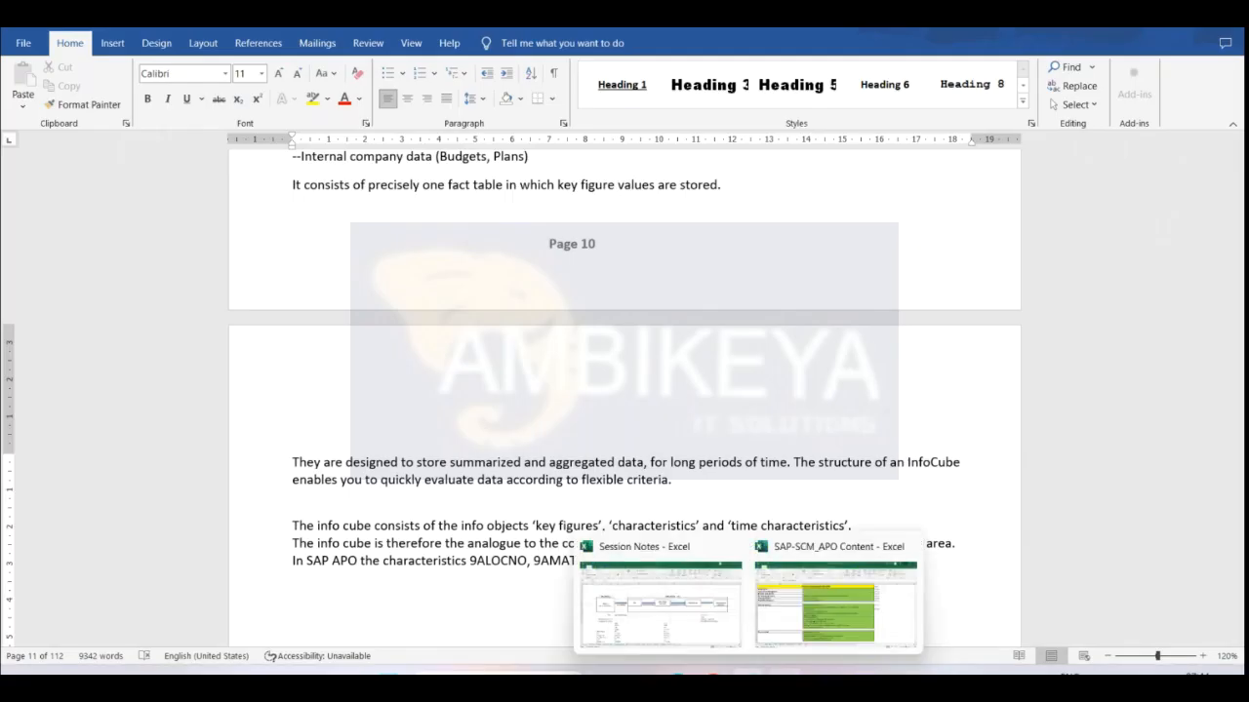
click(677, 585)
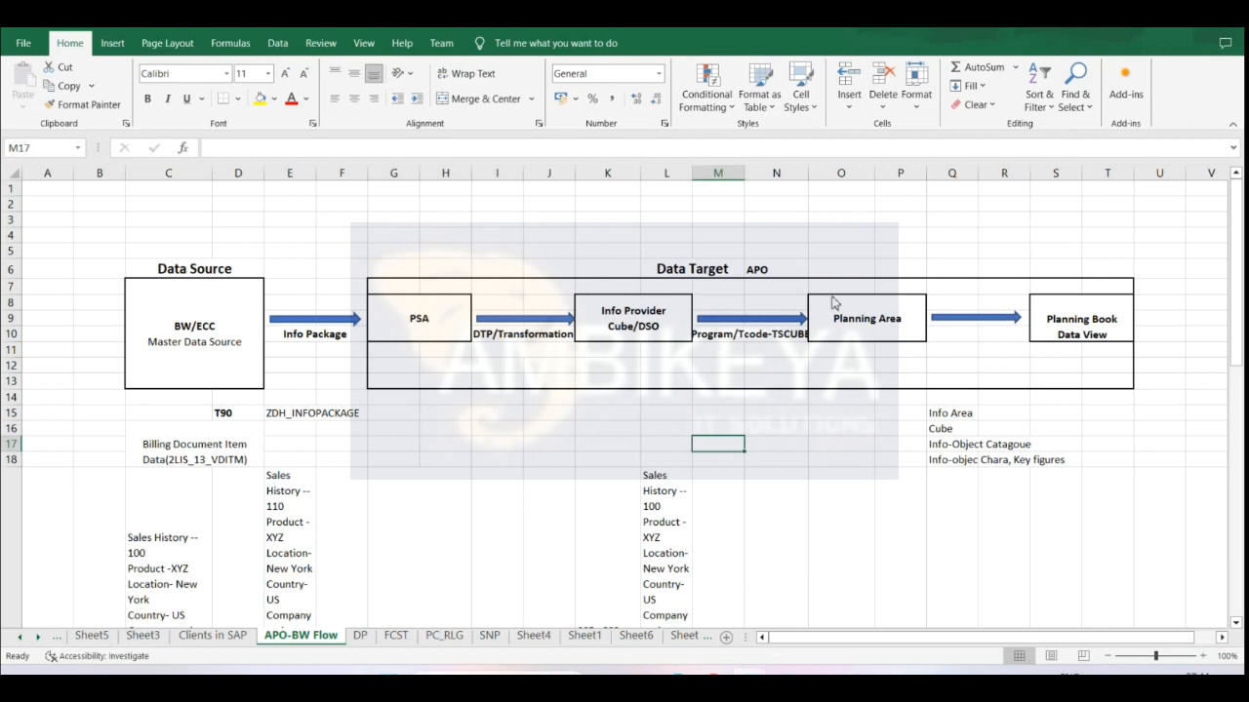
key(alt+Tab)
key(alt+Tab)
mouse_move(830, 654)
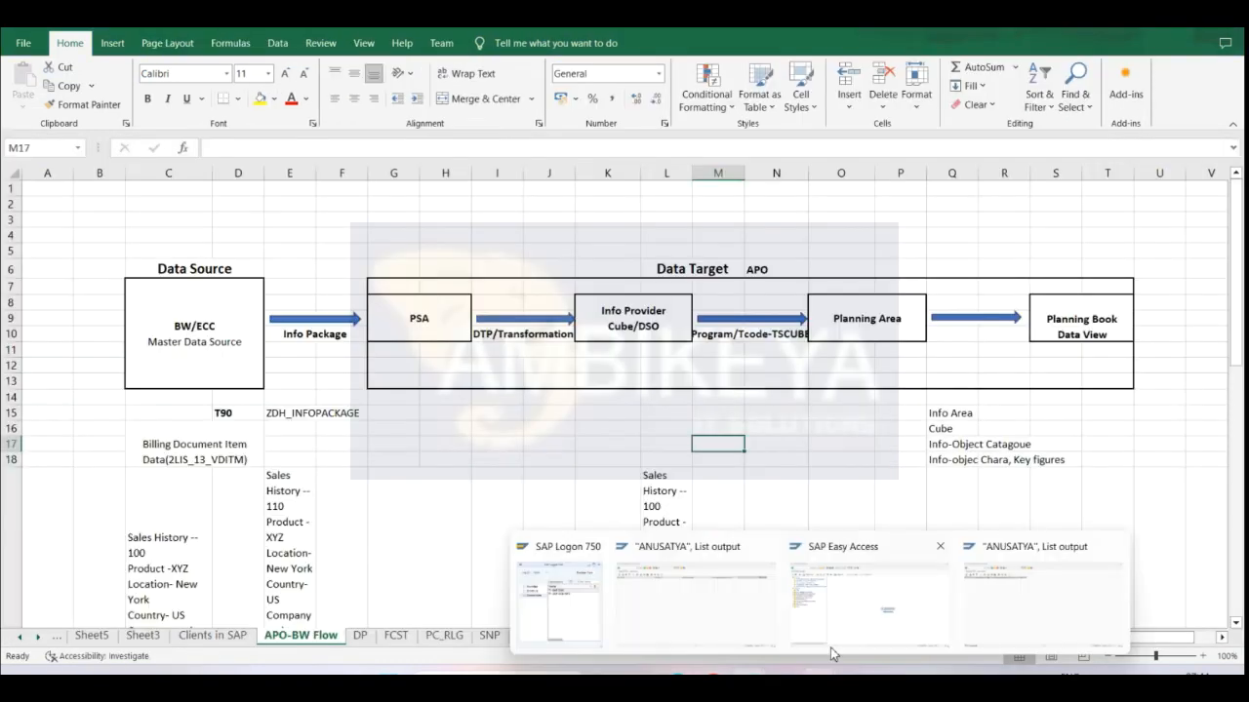
click(673, 611)
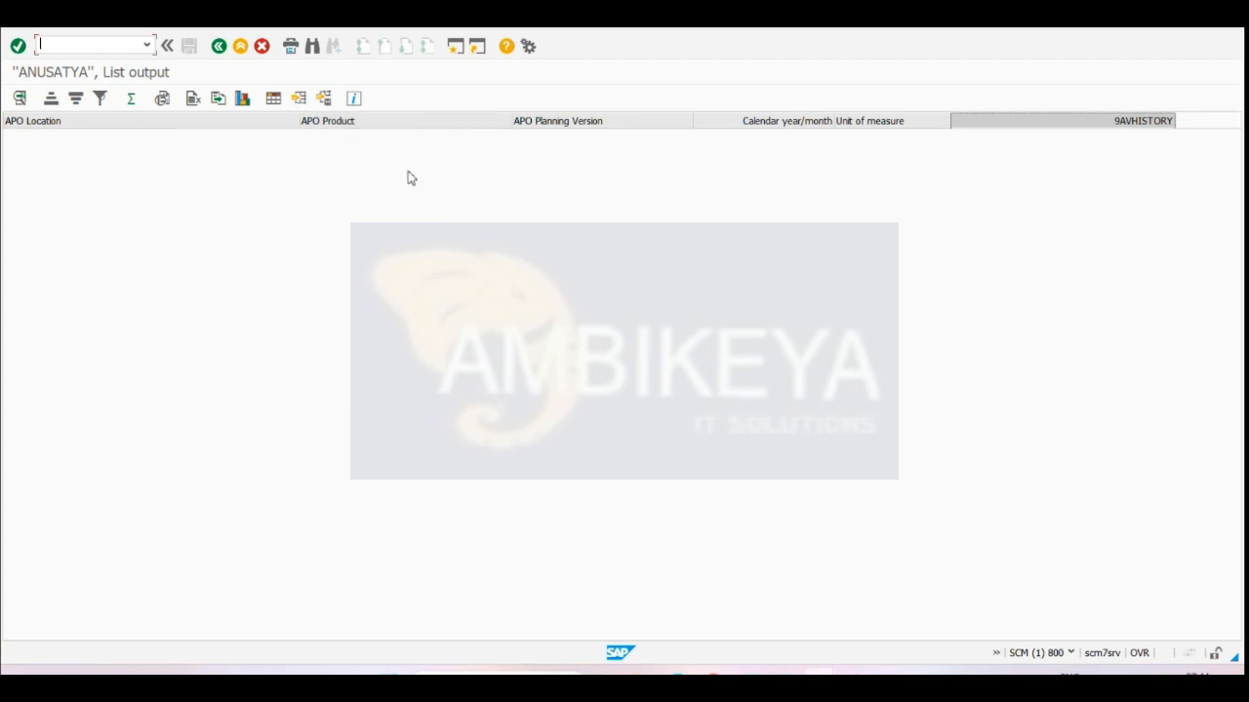
mouse_move(767, 673)
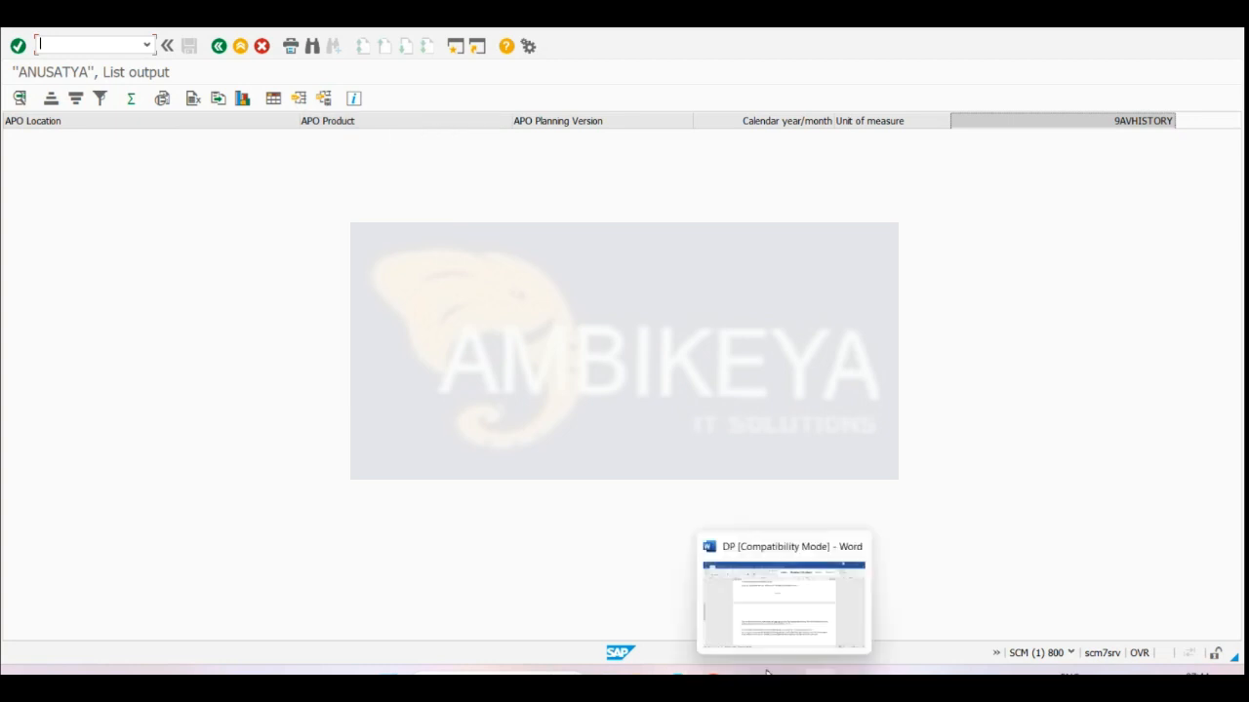
click(257, 195)
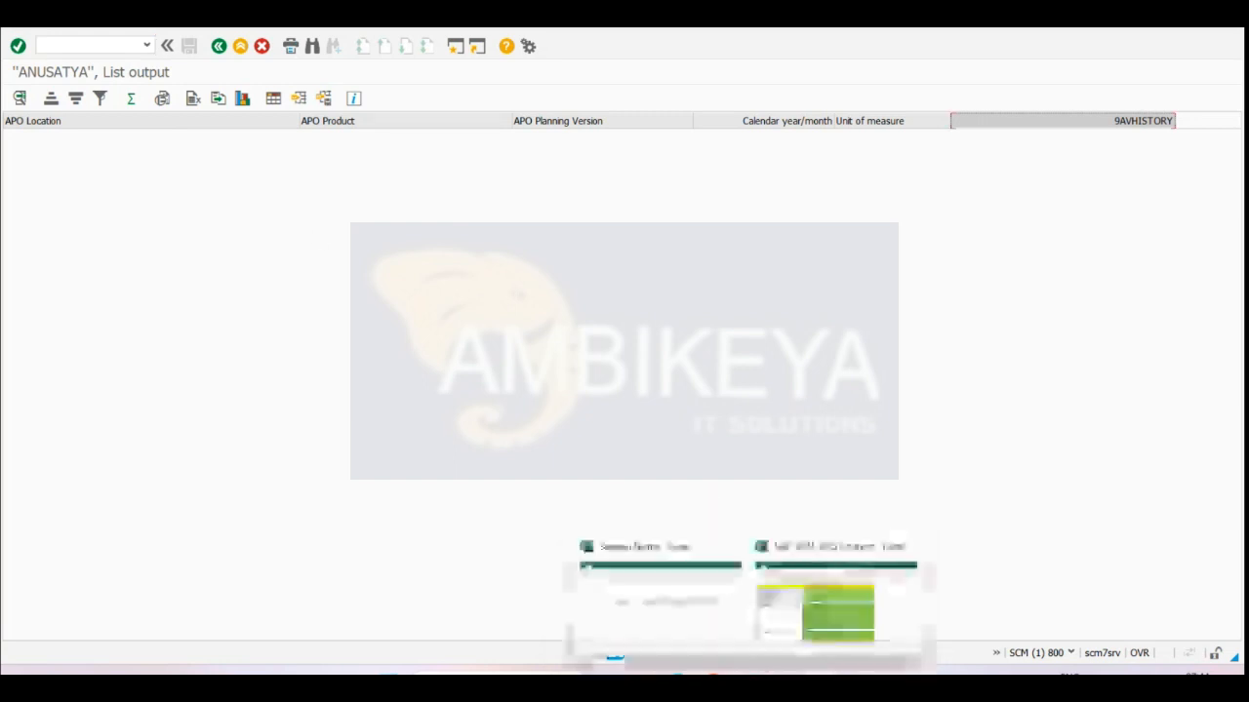
- Switch to Sheet12 of the Session Notes workbook in Excel and enter Cube in cell B18
click(724, 636)
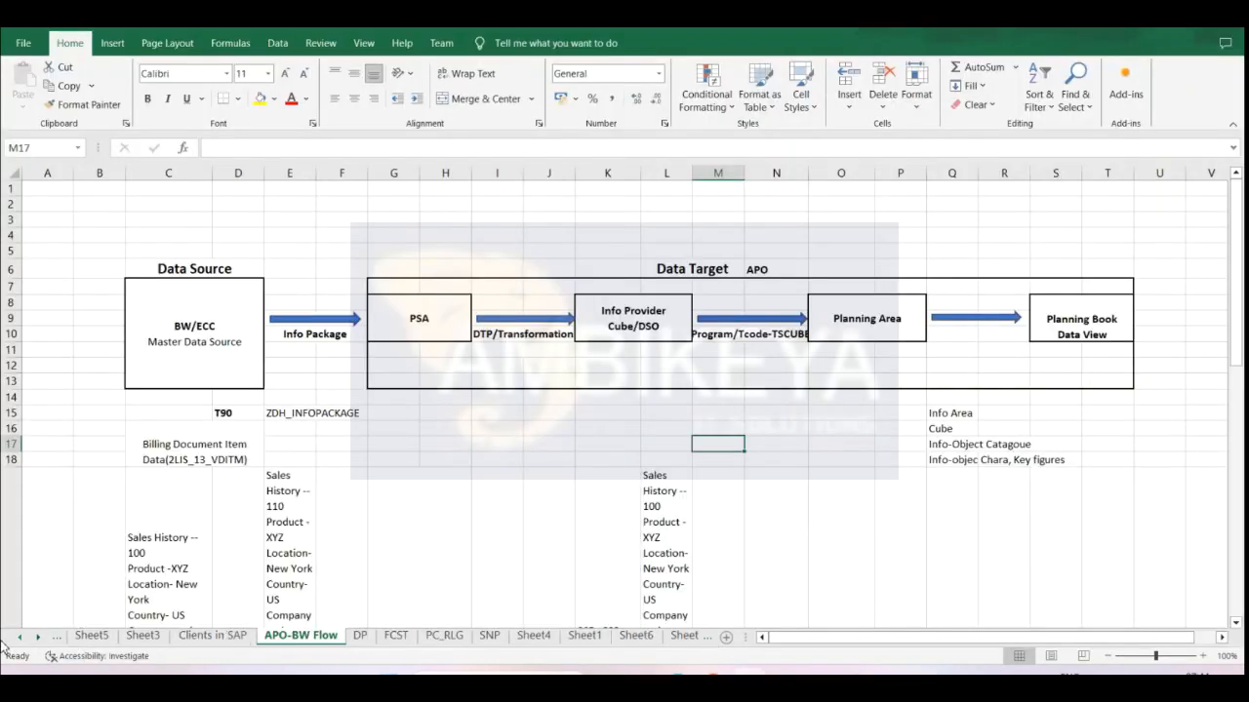
click(39, 637)
click(39, 637)
click(39, 637)
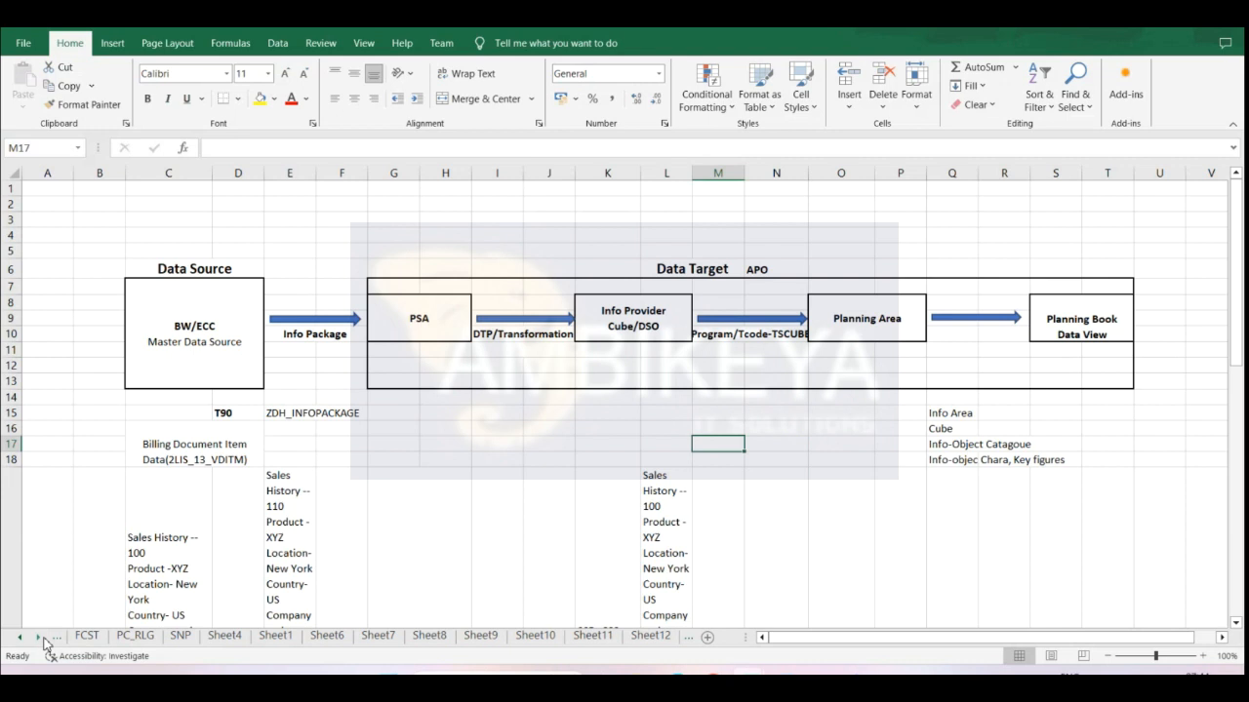
click(653, 637)
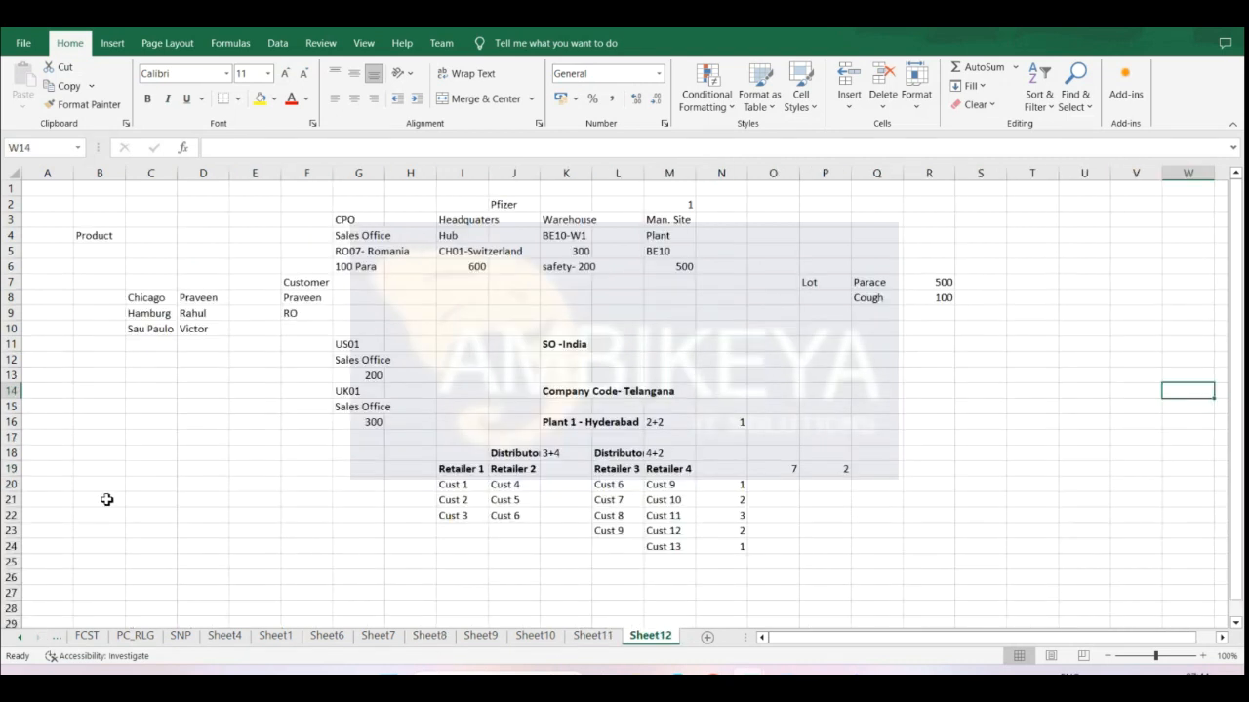
click(97, 466)
click(89, 451)
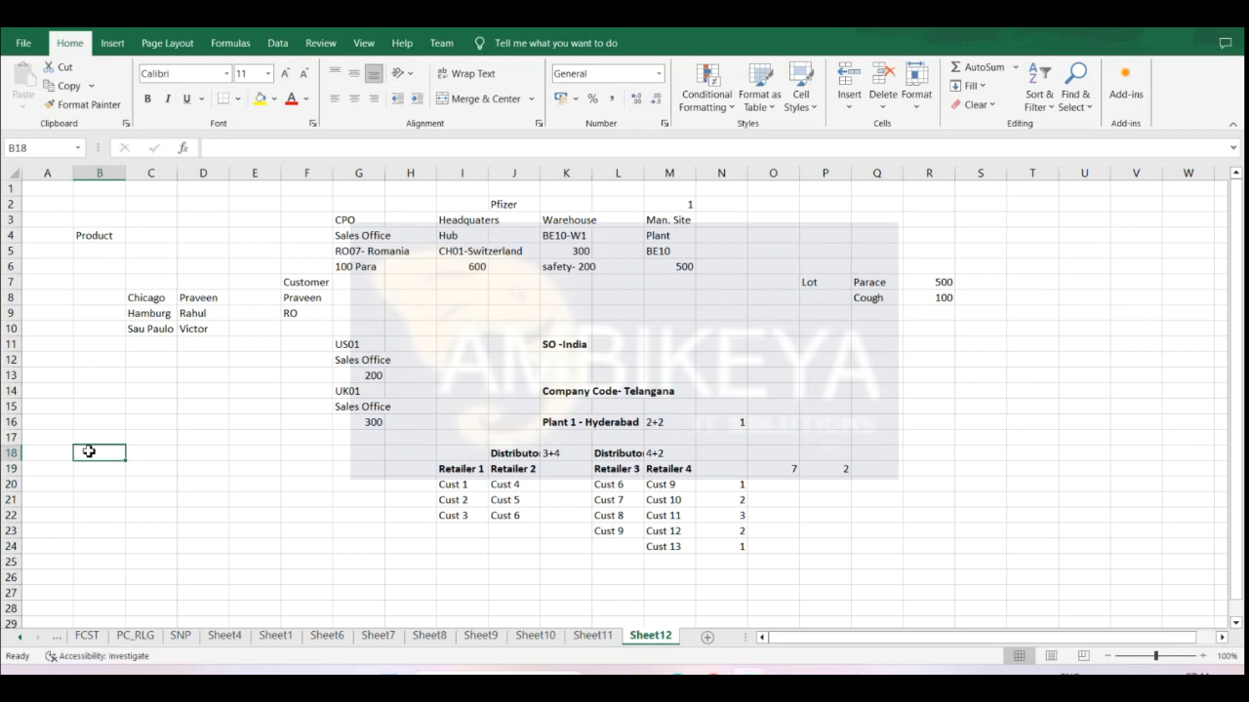
text(CUbe)
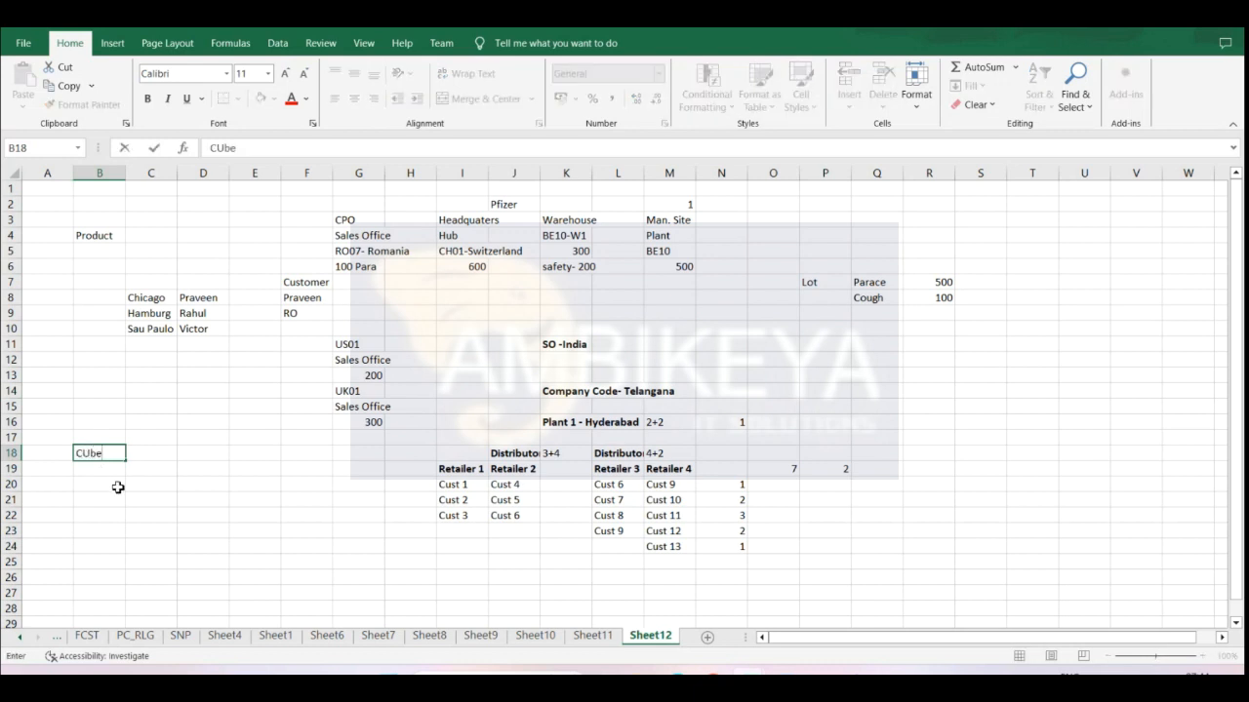
key(BackSpace)
text(be)
click(214, 455)
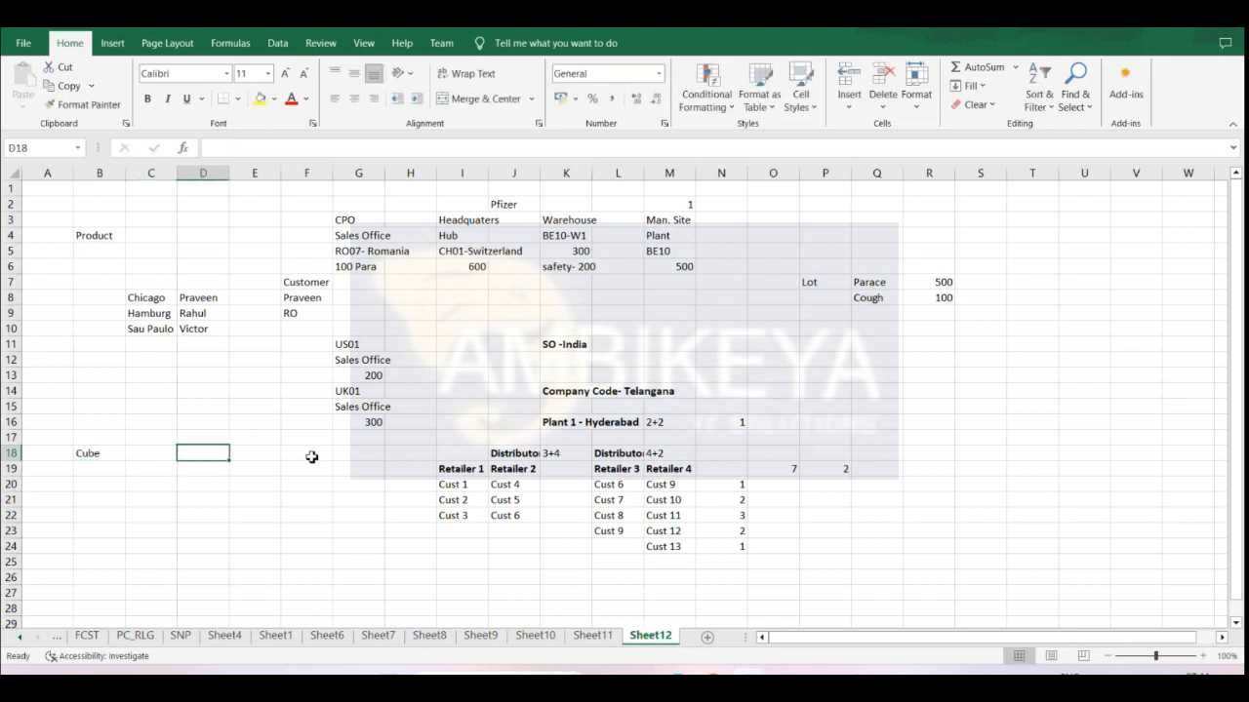
- Enter PA in cell D18 and MPOS directly above it in D17
text(PA)
click(219, 478)
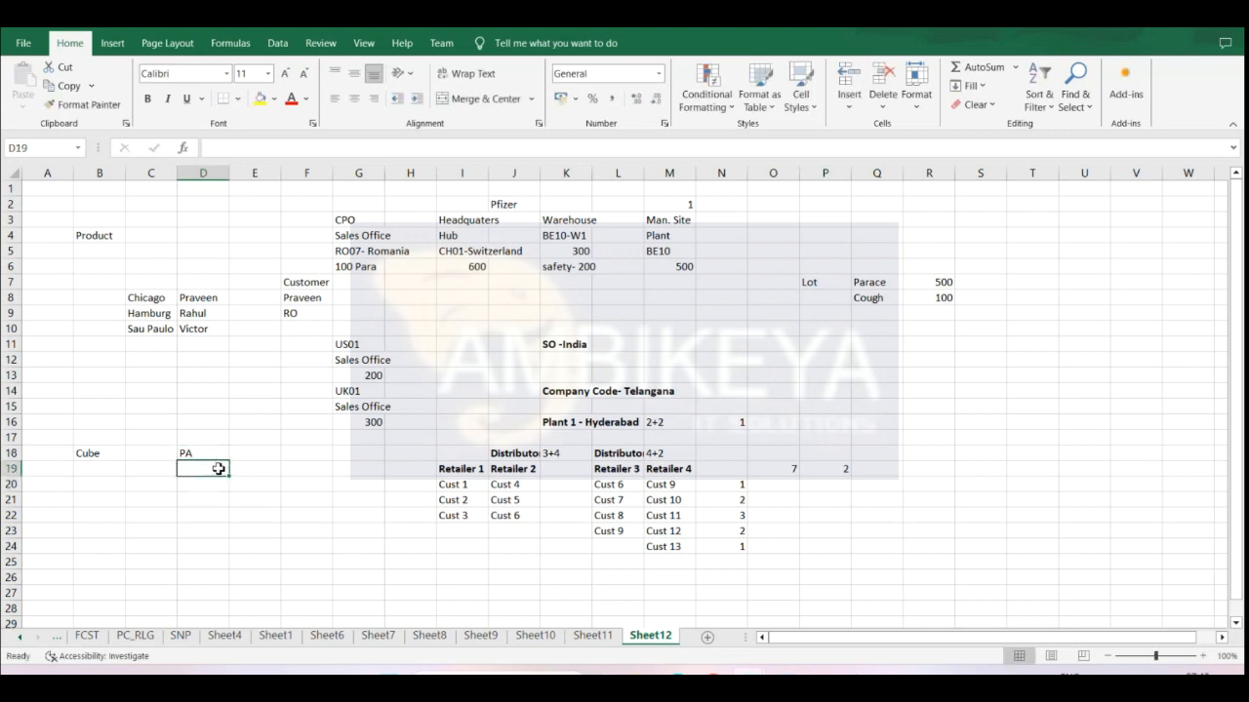
click(250, 450)
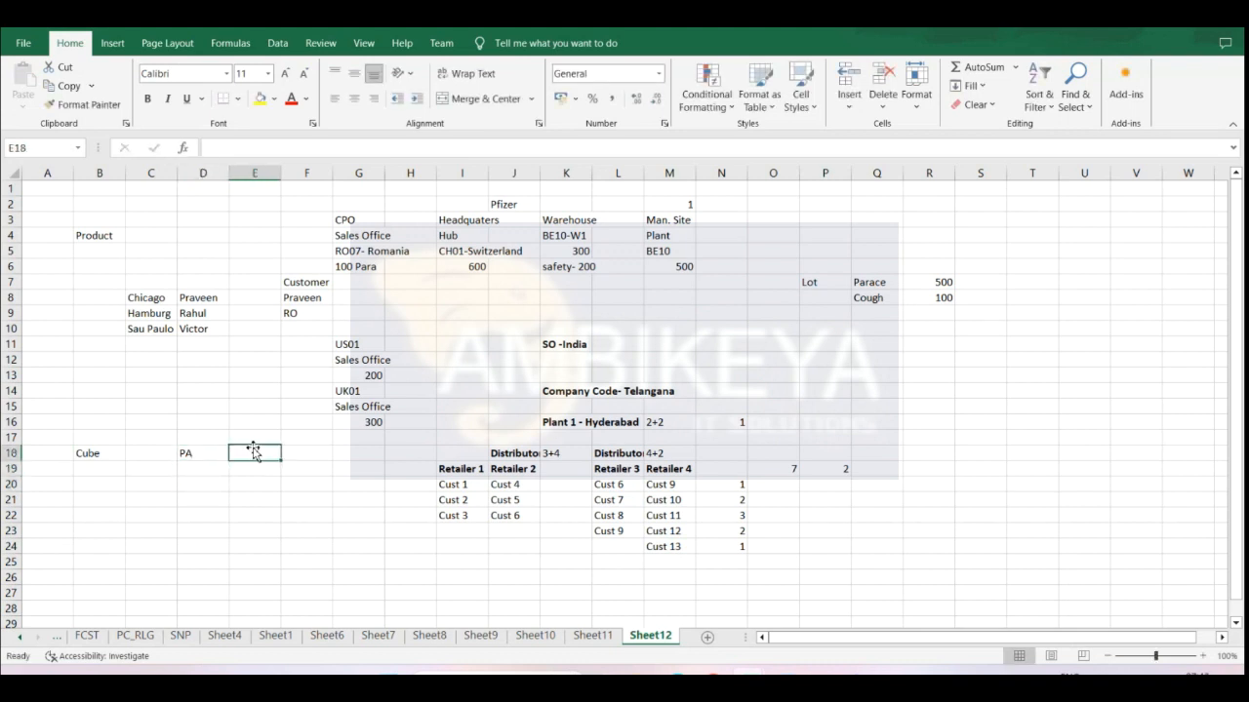
click(210, 440)
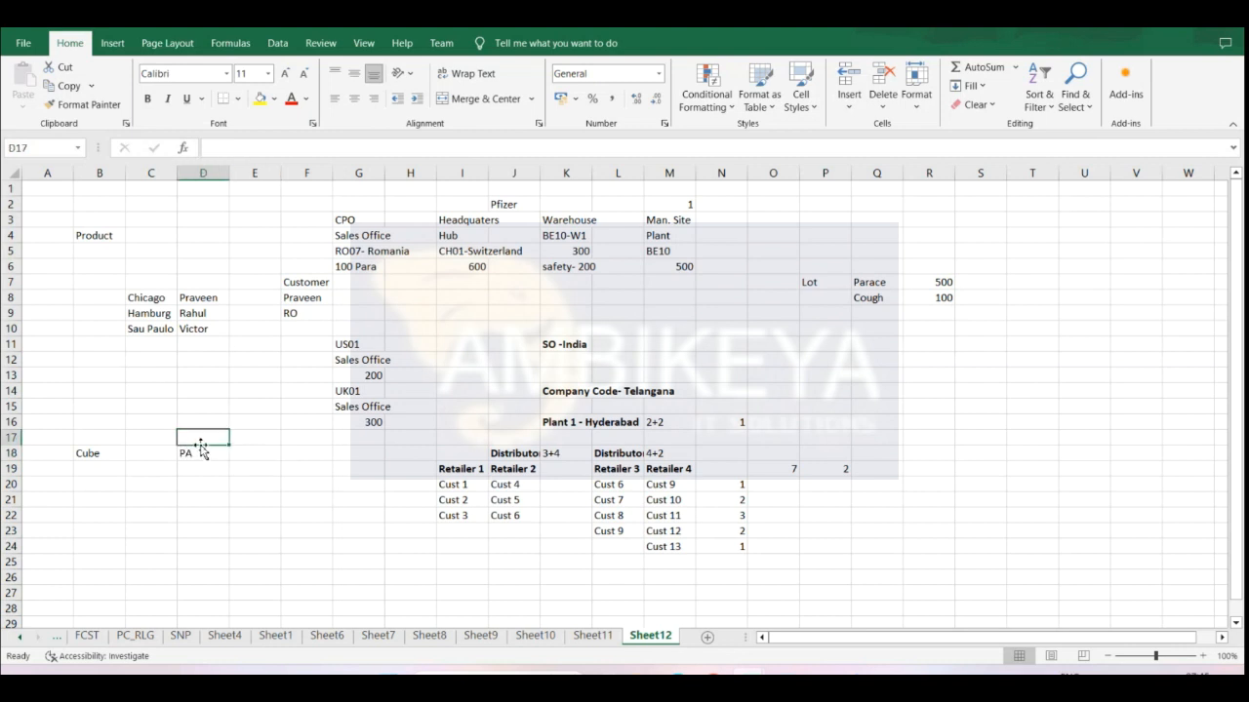
text(MPO5)
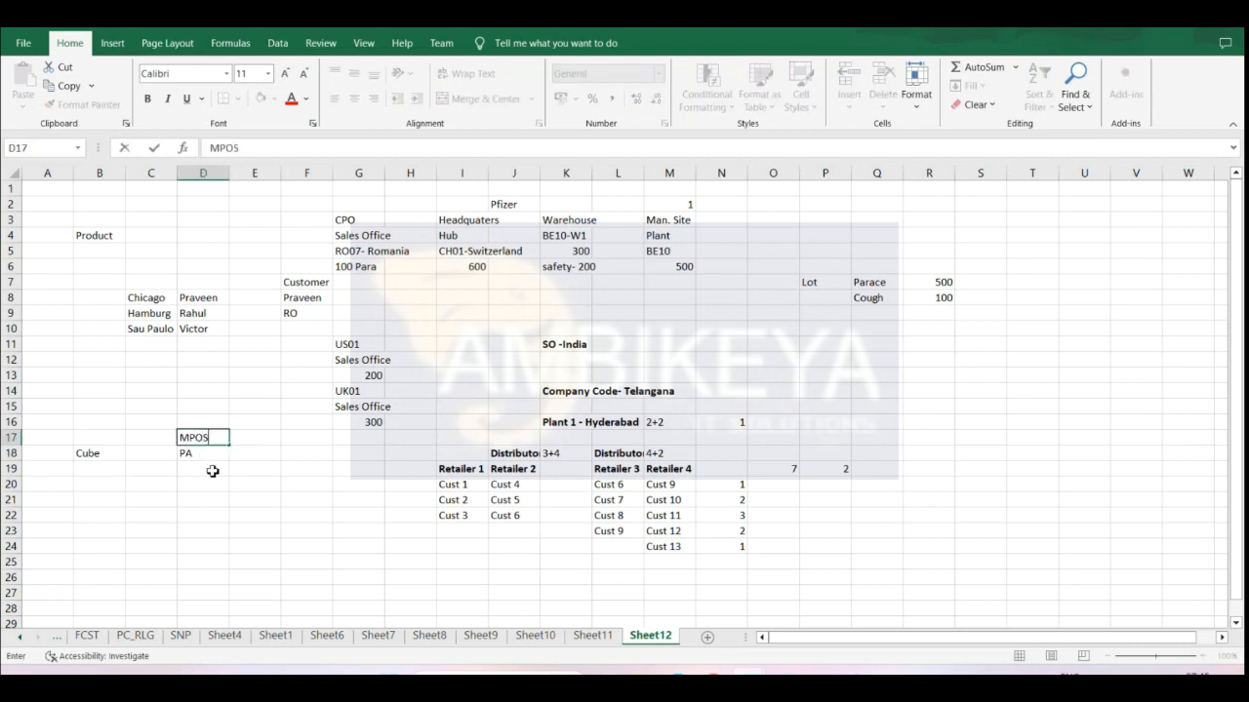
click(211, 471)
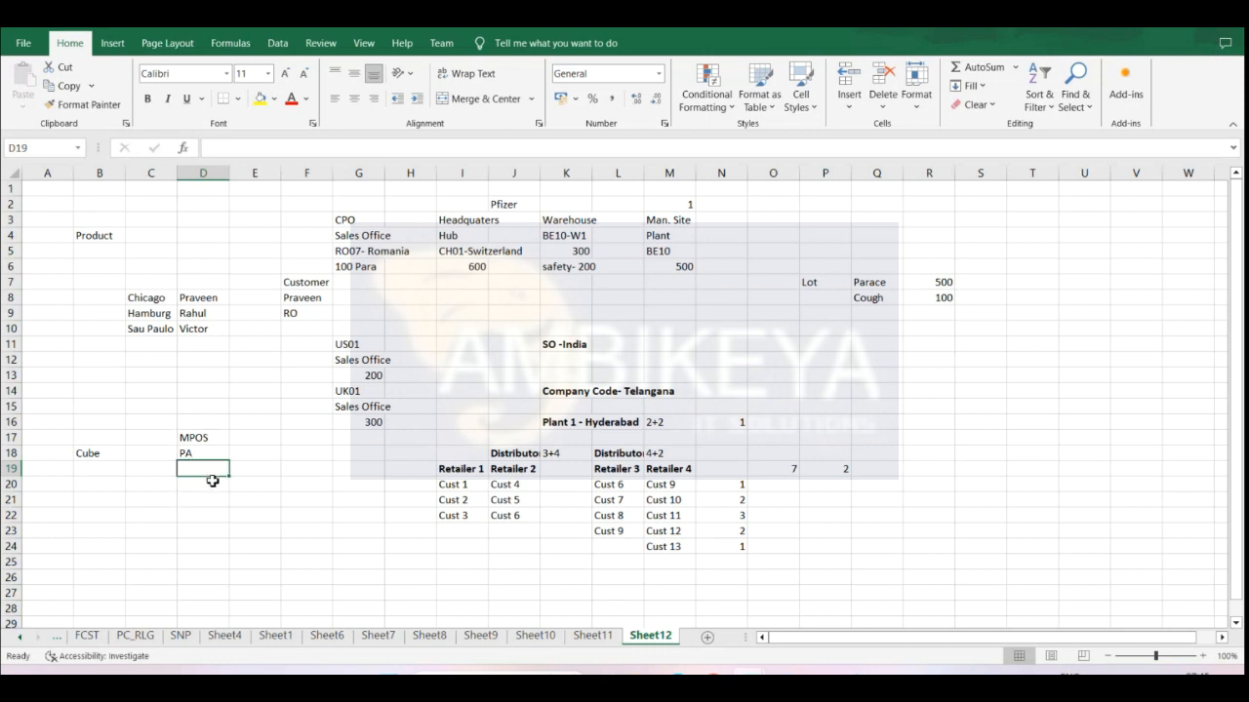
- List Charact, Key Fig and Version below PA in cells D19 to D21
text(Charact)
key(Return)
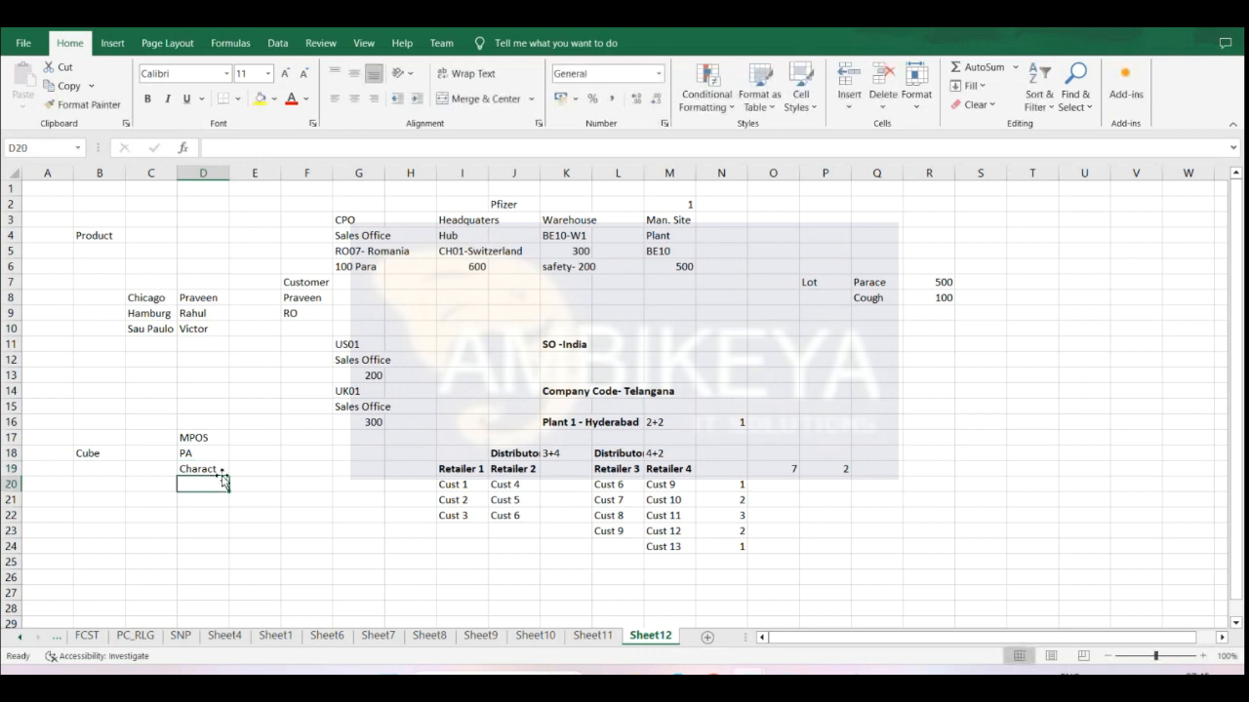
text(Key)
click(209, 499)
click(210, 485)
double_click(206, 487)
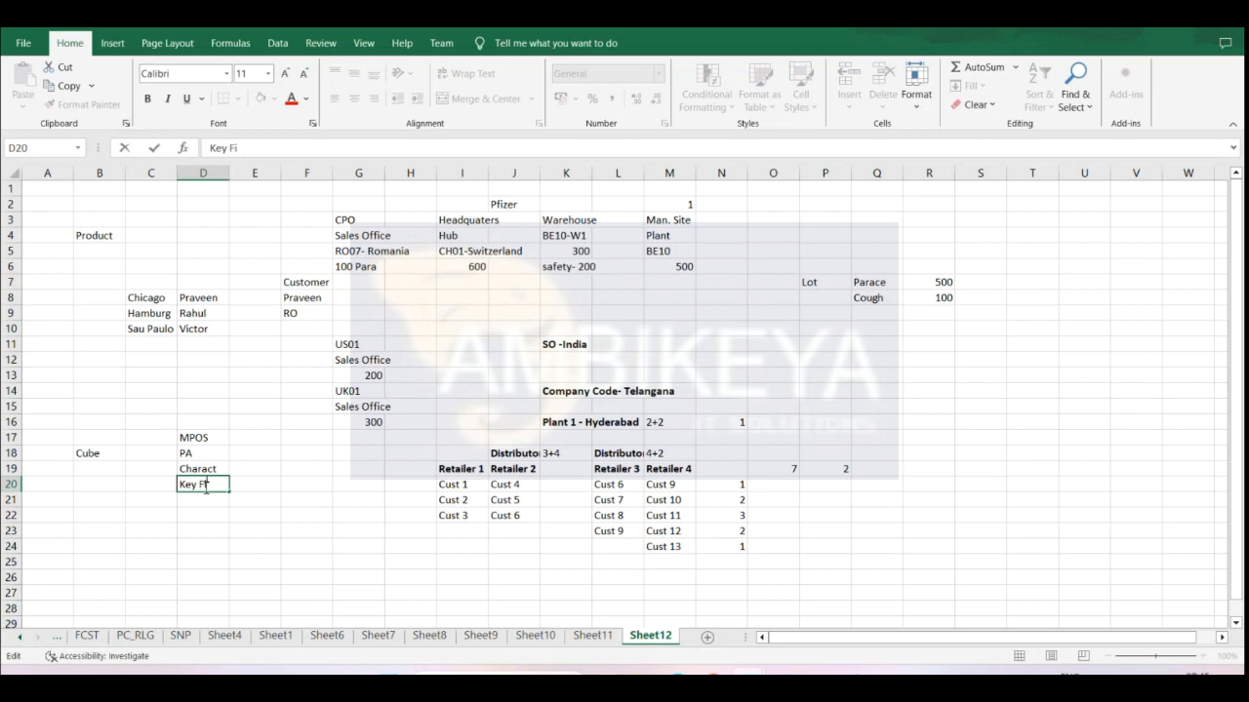
click(218, 502)
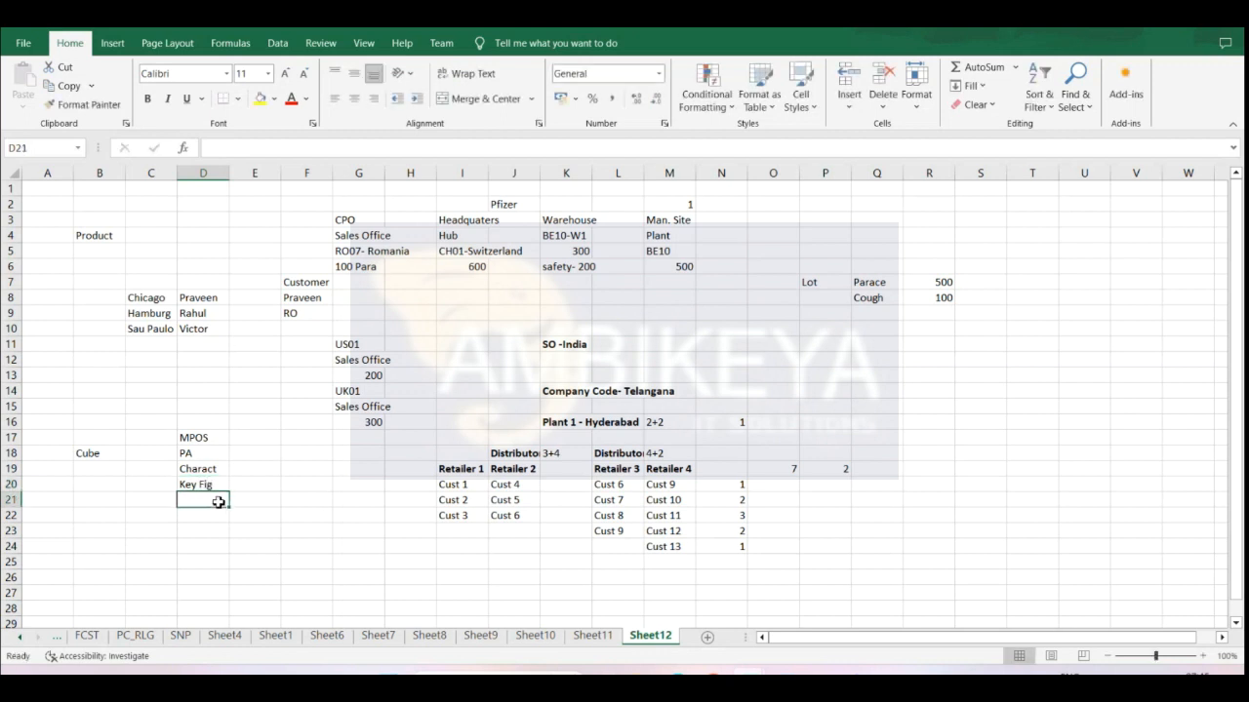
text(V)
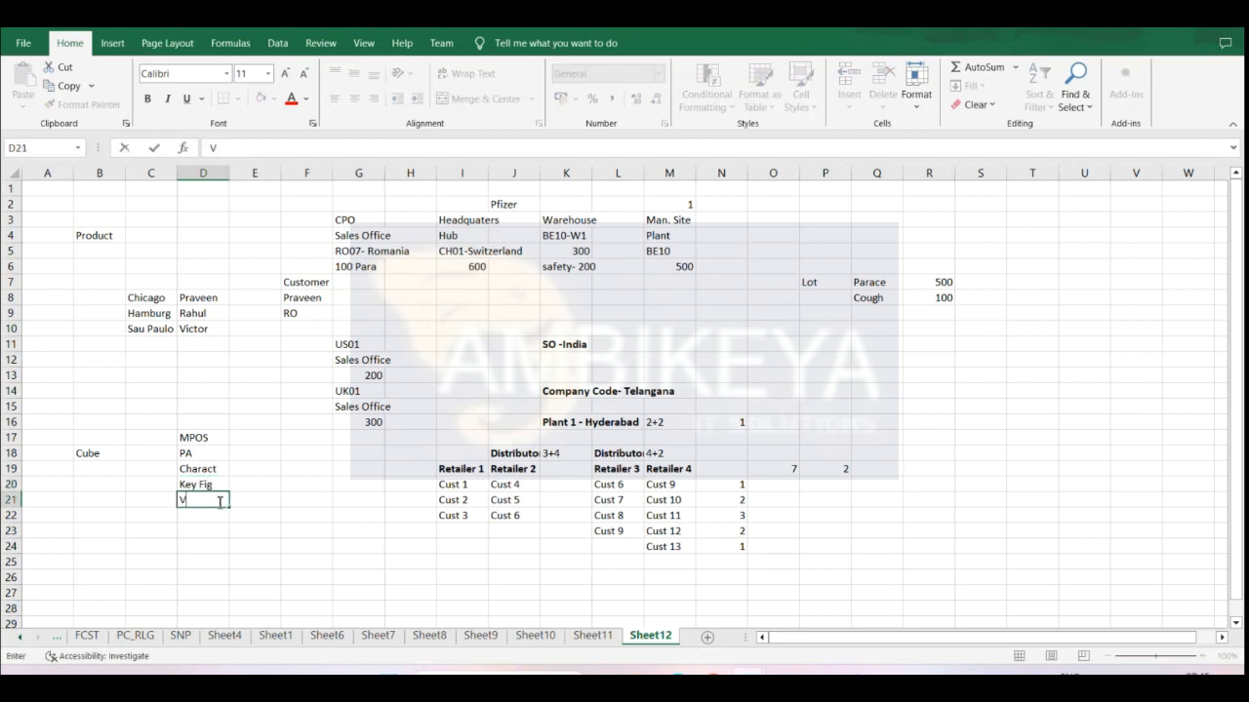
text(ersion)
click(100, 471)
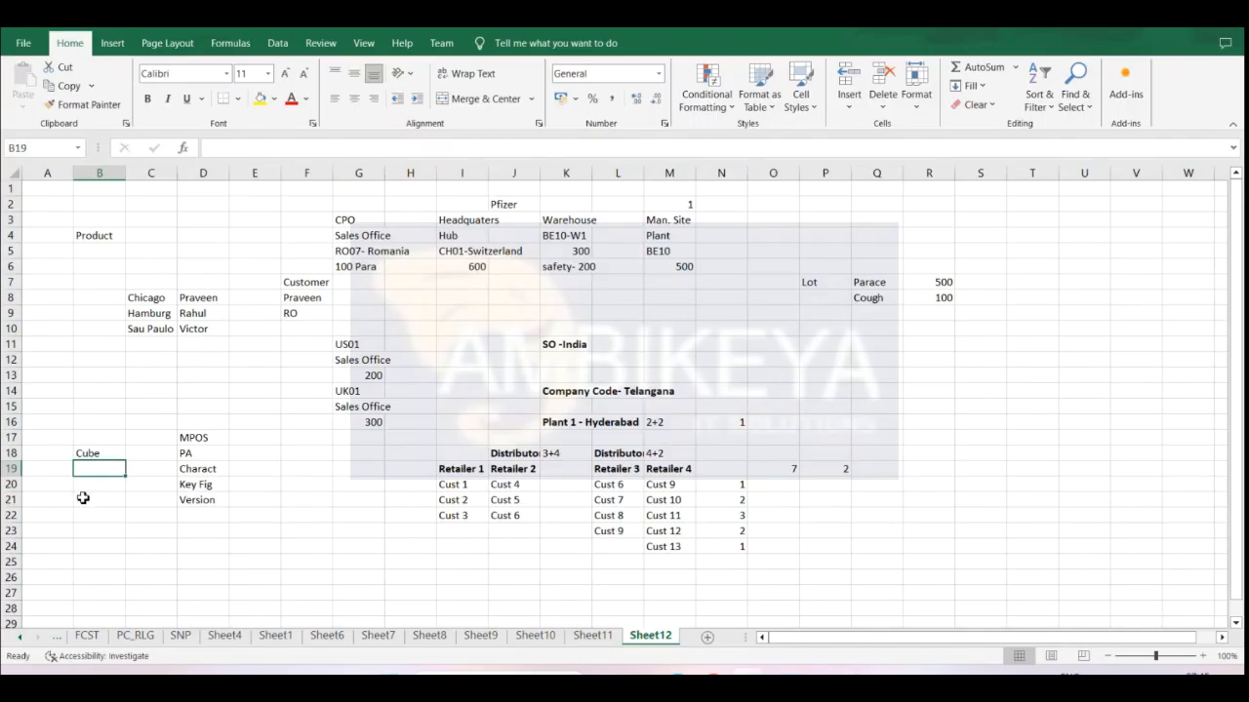
- Copy the Charact, Key Fig and Version entries from D19:D21 to B19:B21 below Cube
drag(187, 468, 203, 499)
key(ctrl+c)
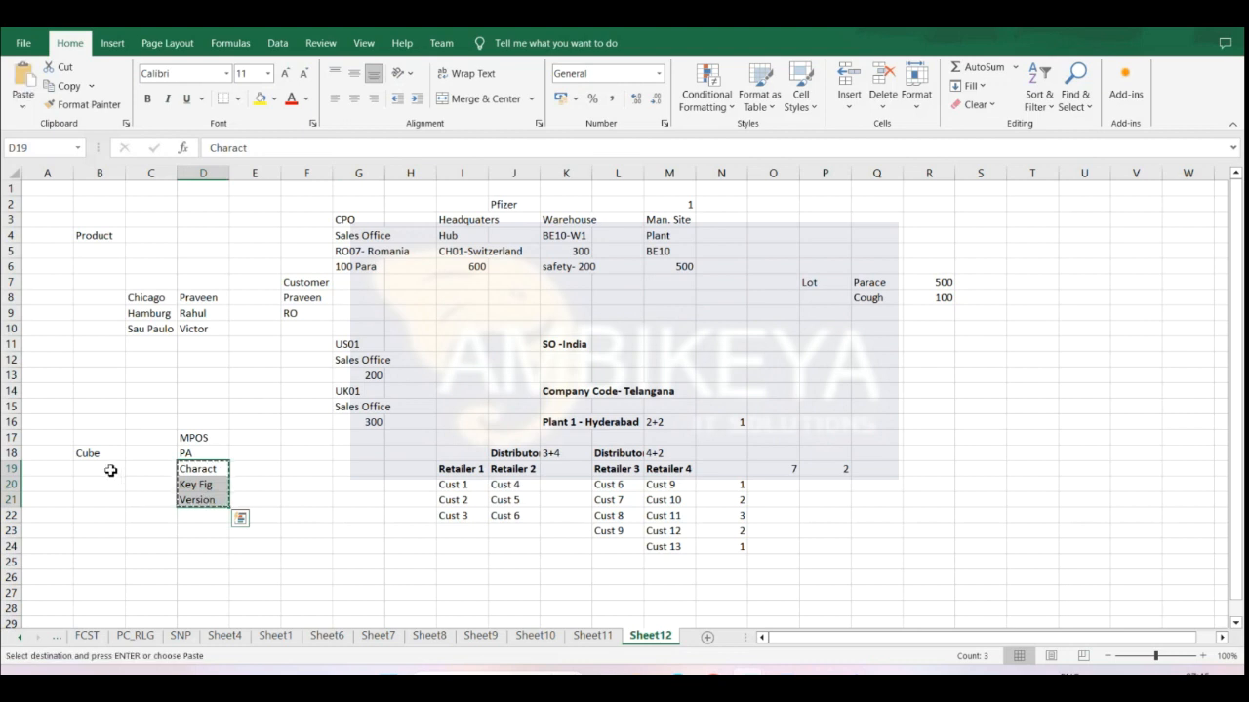
click(112, 472)
key(ctrl+v)
- Compare the Charact, Key Fig and Version entries under Cube with the matching entries under PA
click(134, 542)
click(115, 468)
click(194, 474)
click(106, 496)
click(203, 497)
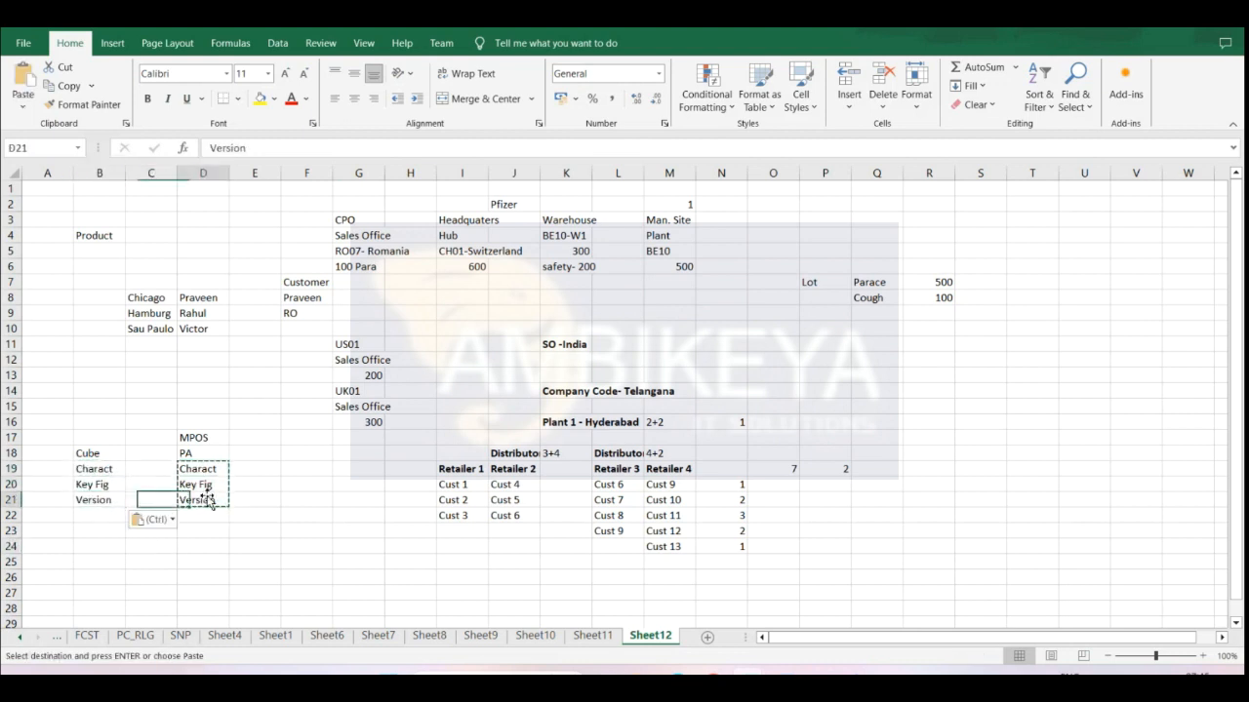
click(102, 472)
click(112, 484)
click(101, 500)
click(105, 471)
click(103, 485)
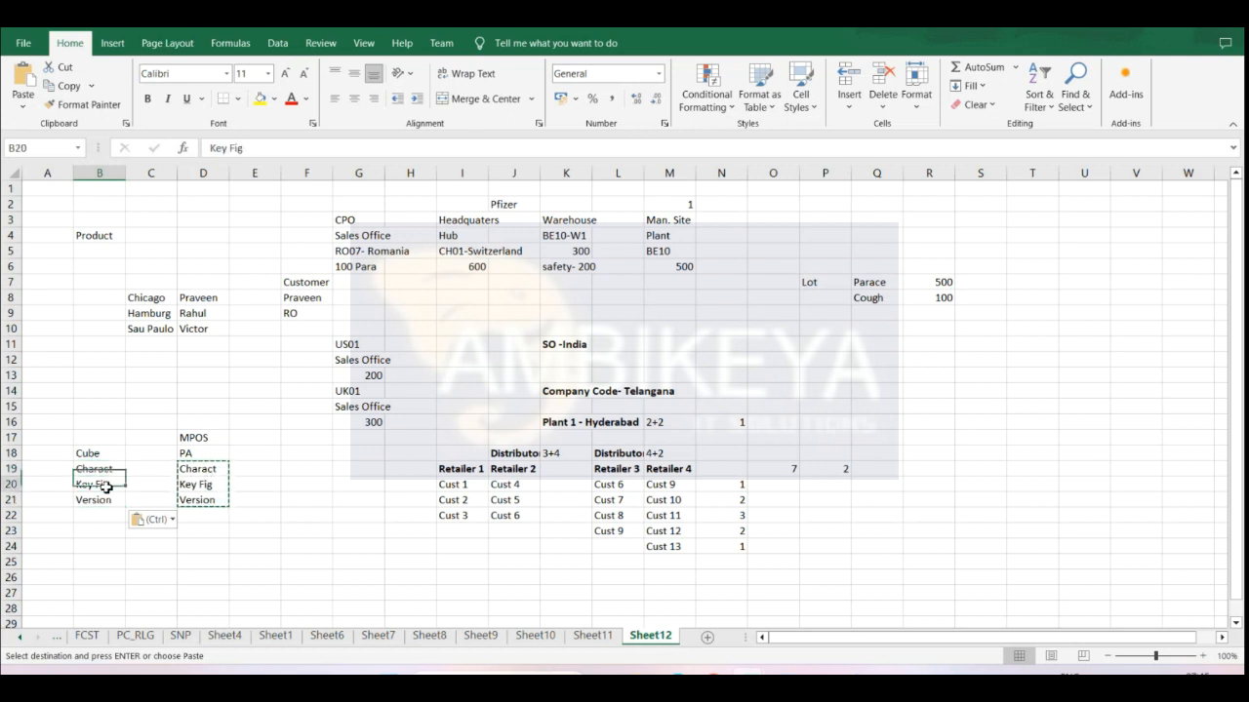
click(104, 471)
click(103, 484)
click(103, 501)
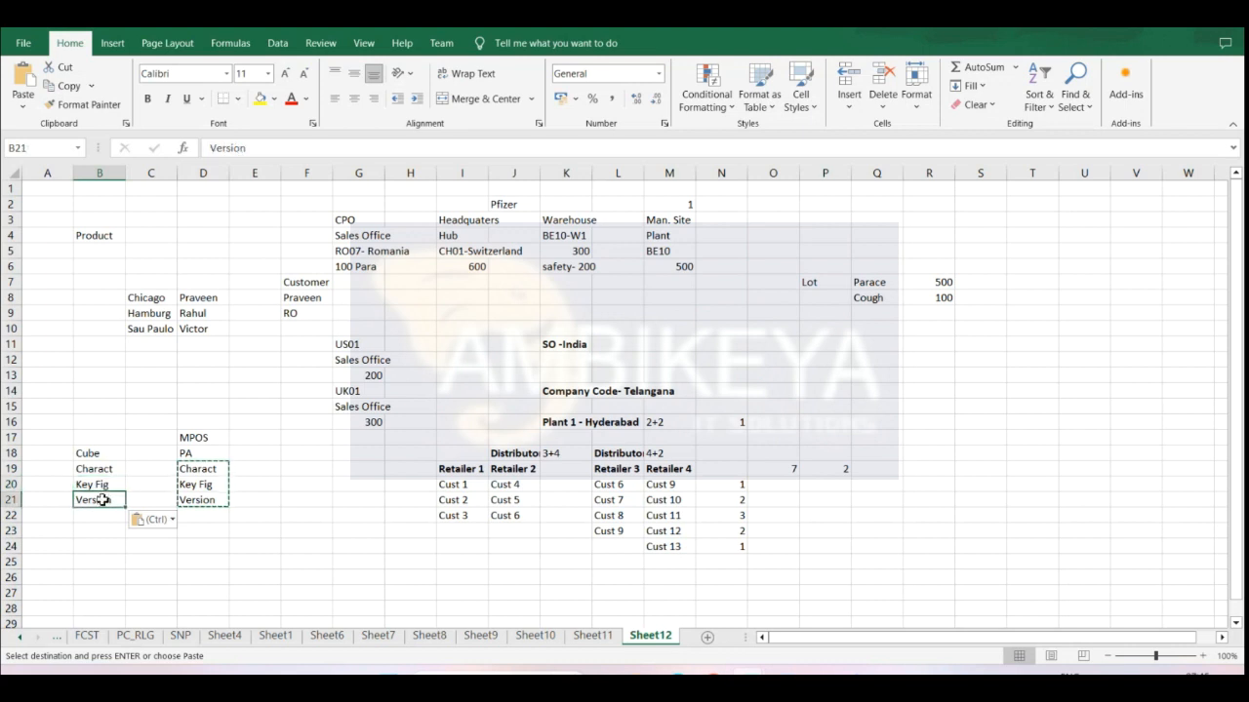
click(209, 473)
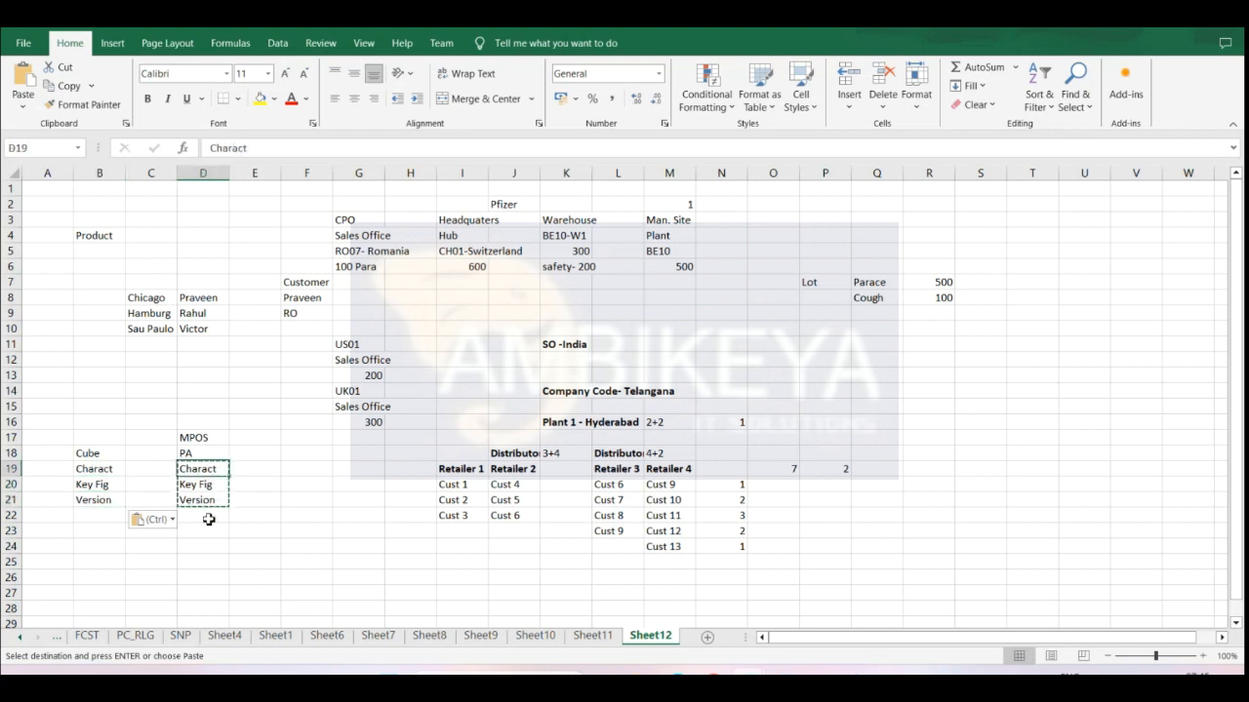
click(109, 472)
key(Down)
key(Down)
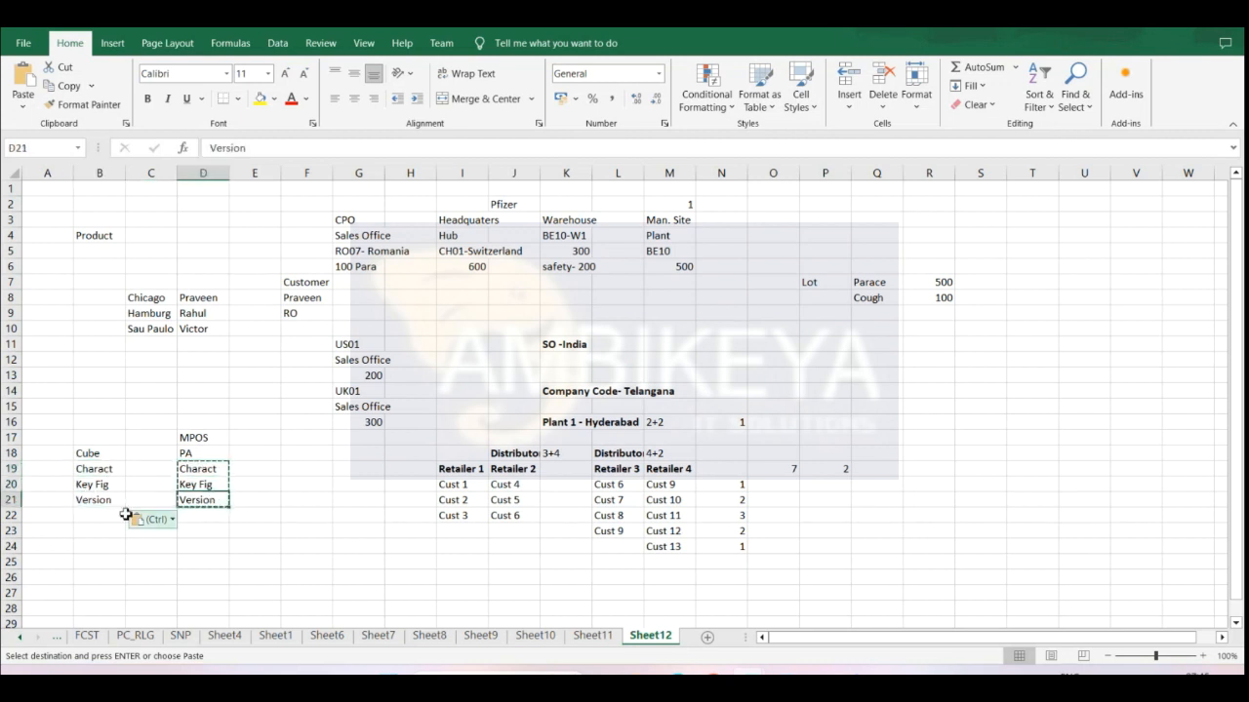
- Switch to the SAP Easy Access session window
mouse_move(713, 678)
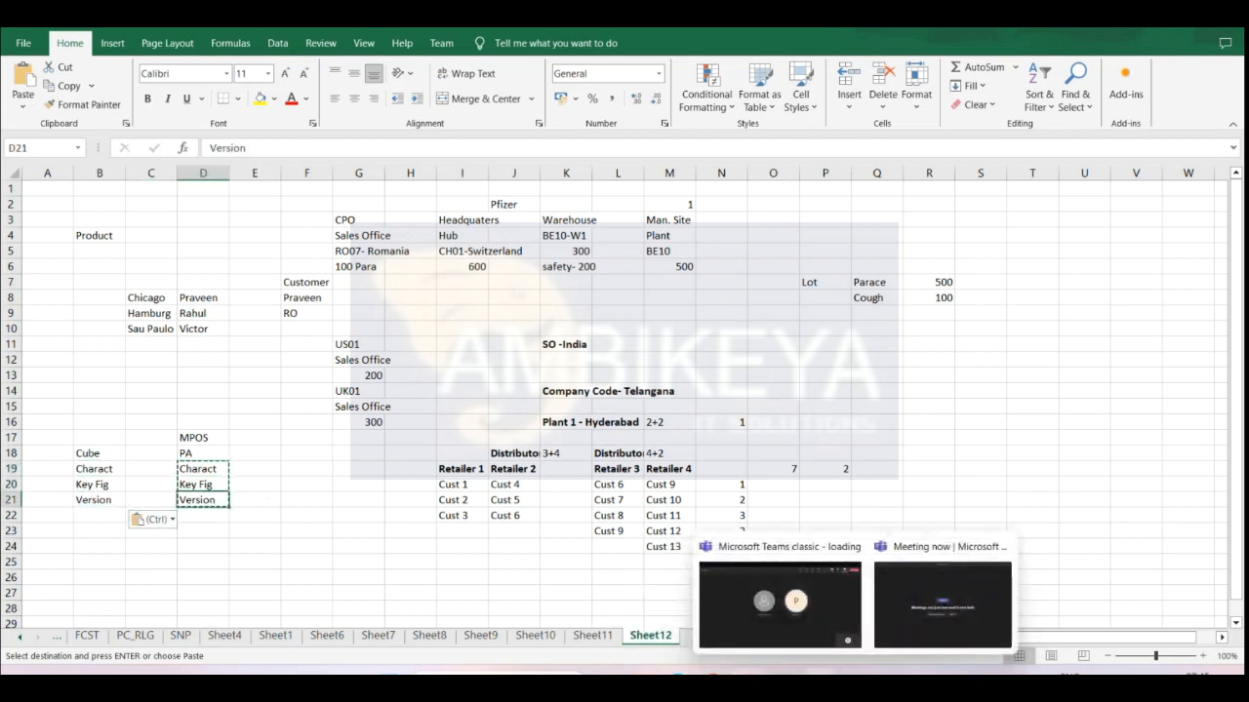
mouse_move(820, 678)
click(890, 592)
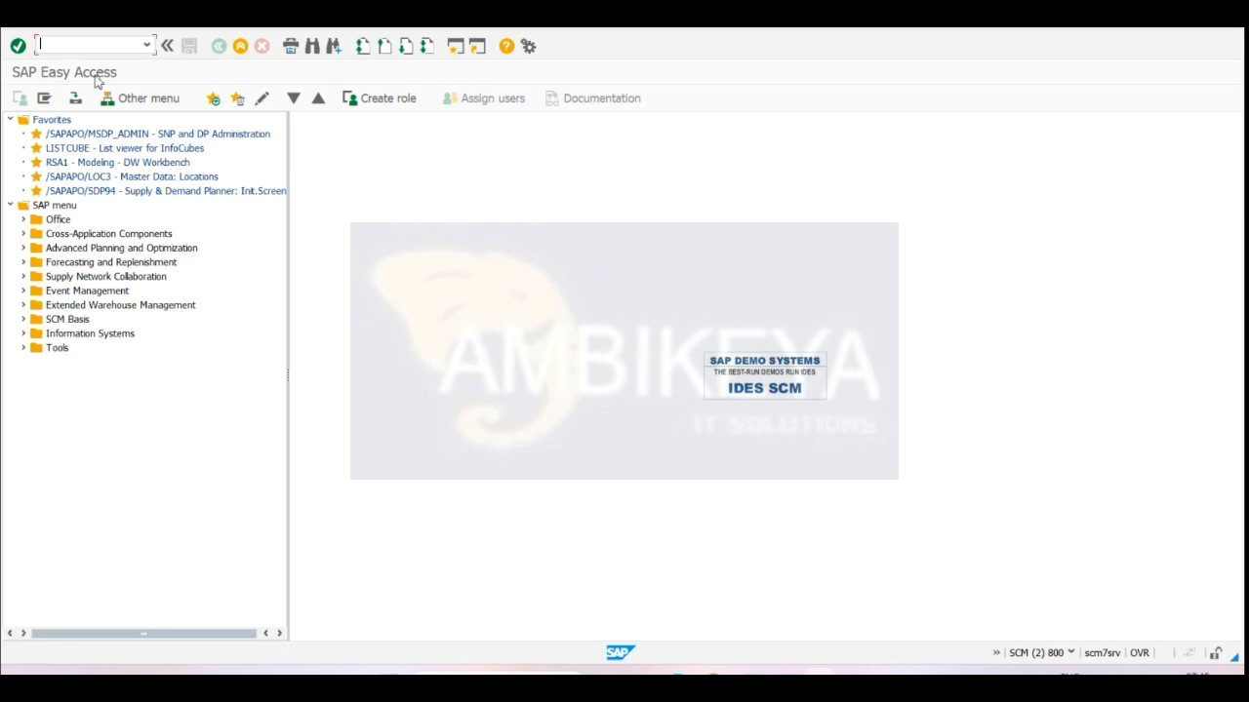
- Try to run the transaction /n/sapapo/tsube
click(147, 46)
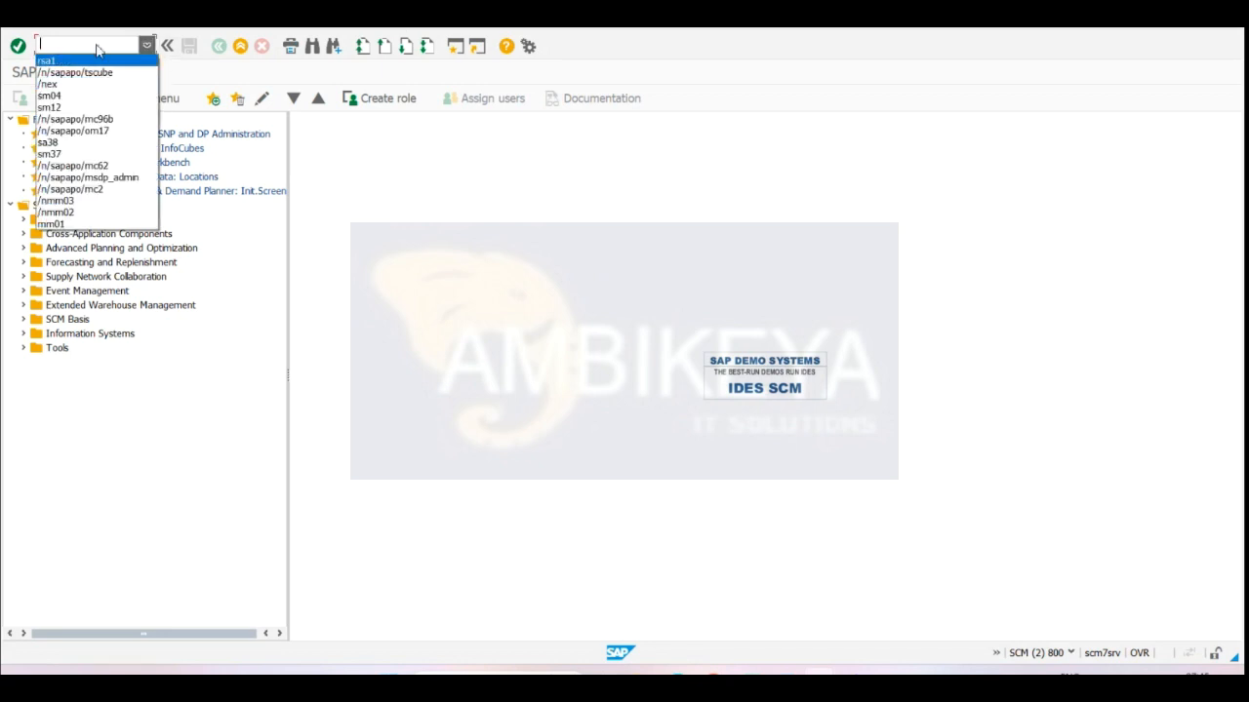
click(103, 75)
click(125, 44)
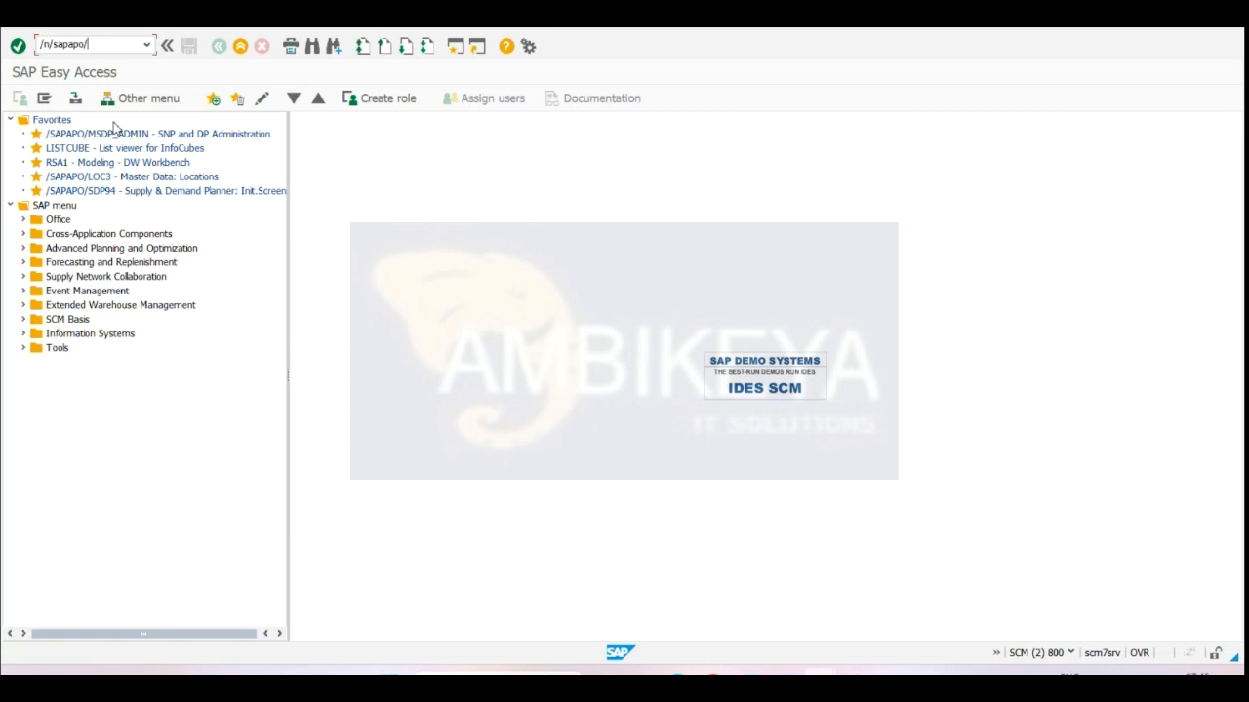
text(tsube)
key(Return)
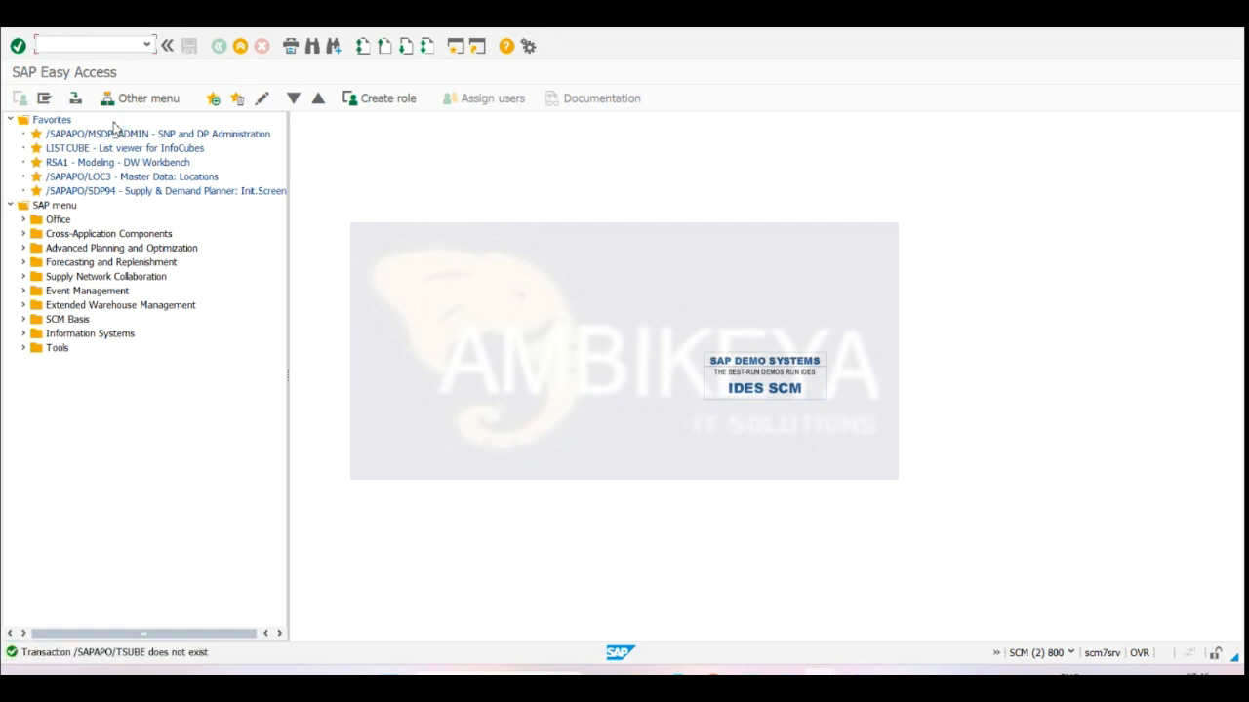
- Run the transaction /n/sapapo/tscube to open the planning area version loading screen
click(146, 44)
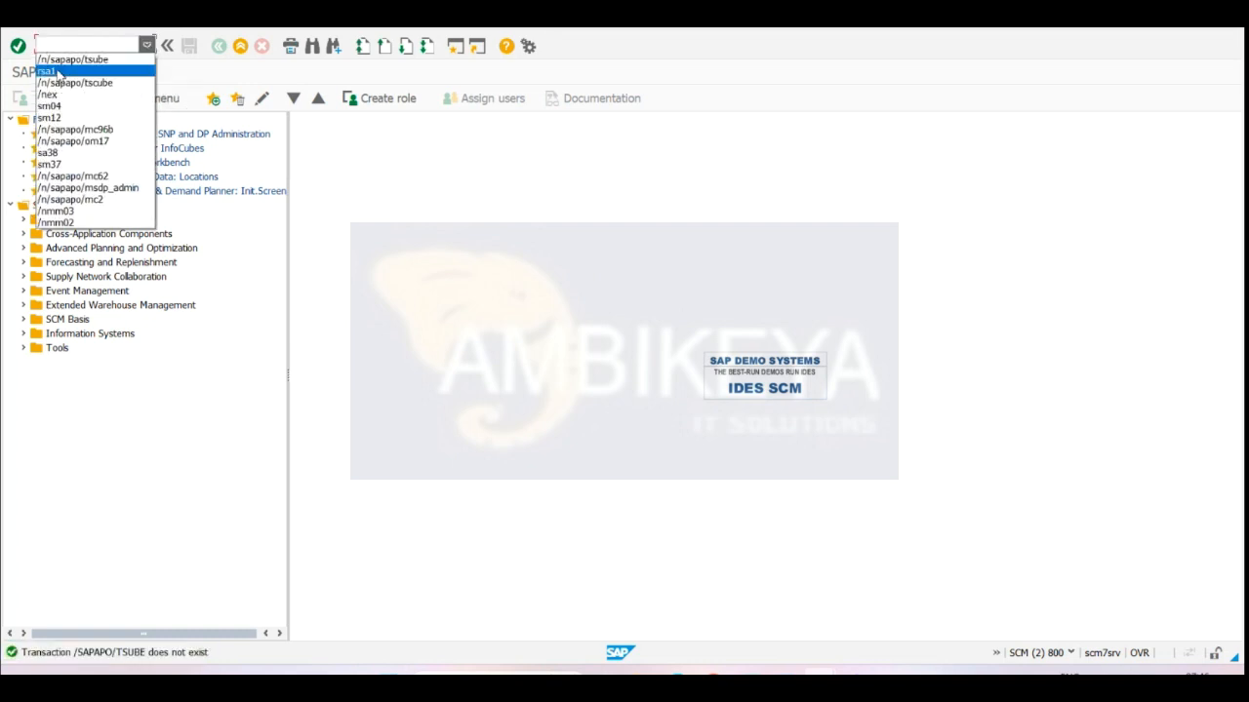
click(75, 82)
key(Return)
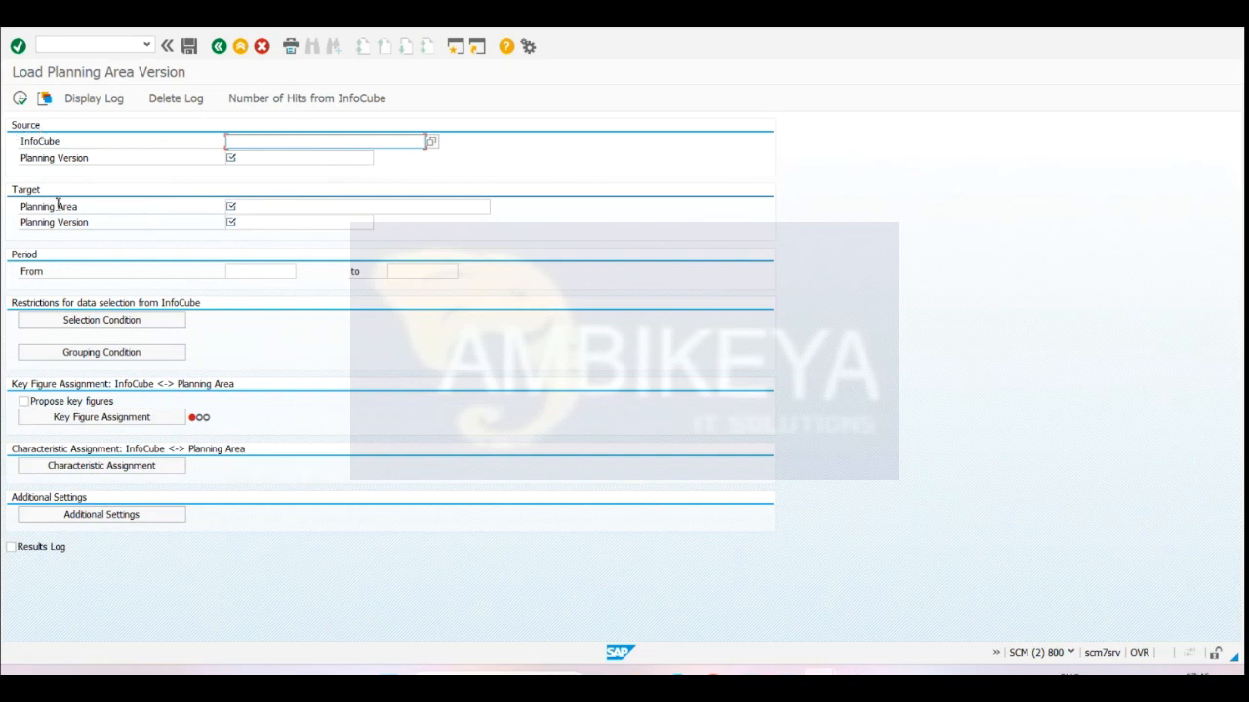
- Switch to the Excel sheet and add the heading Source above the Cube column and Target above the MPOS column
key(alt+Tab)
click(118, 441)
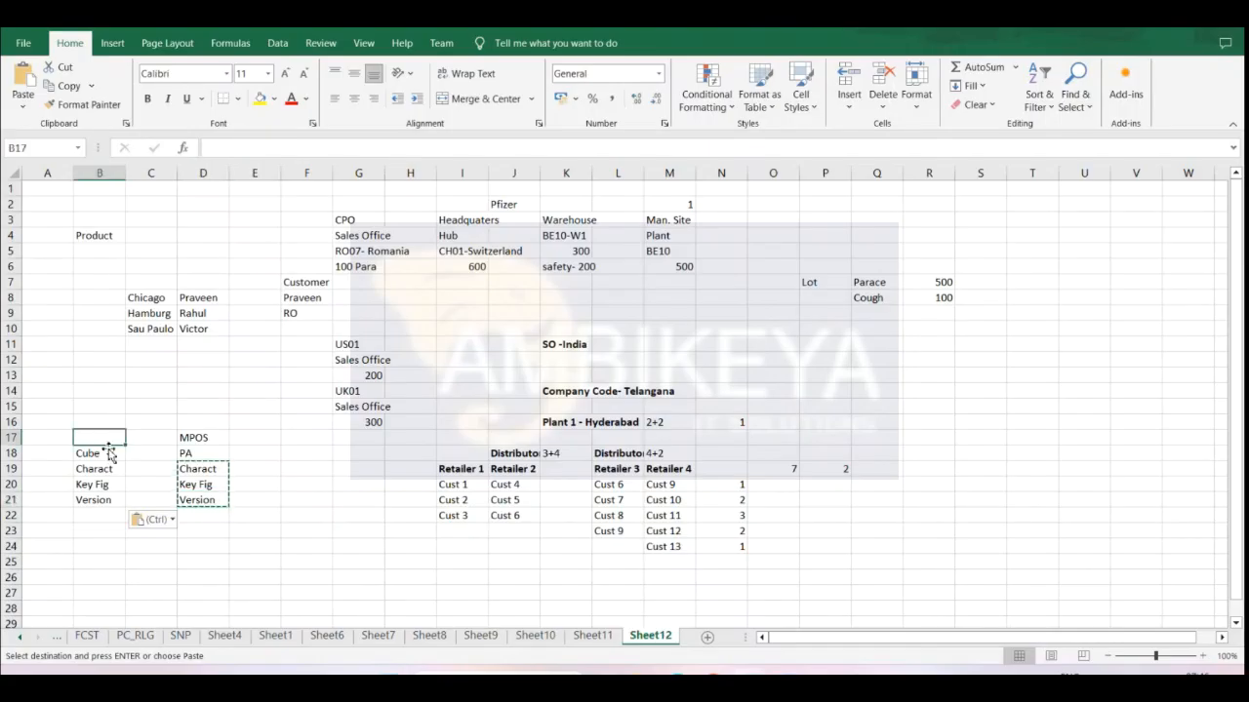
click(95, 517)
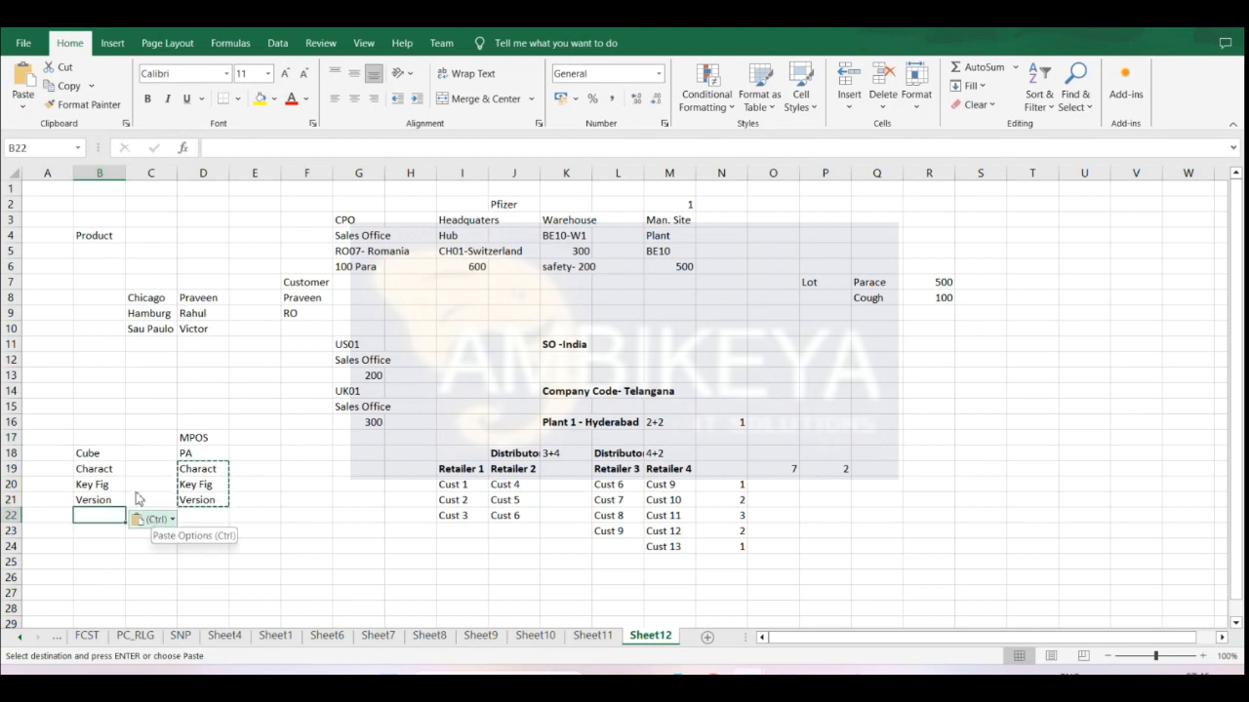
click(95, 424)
text(Source)
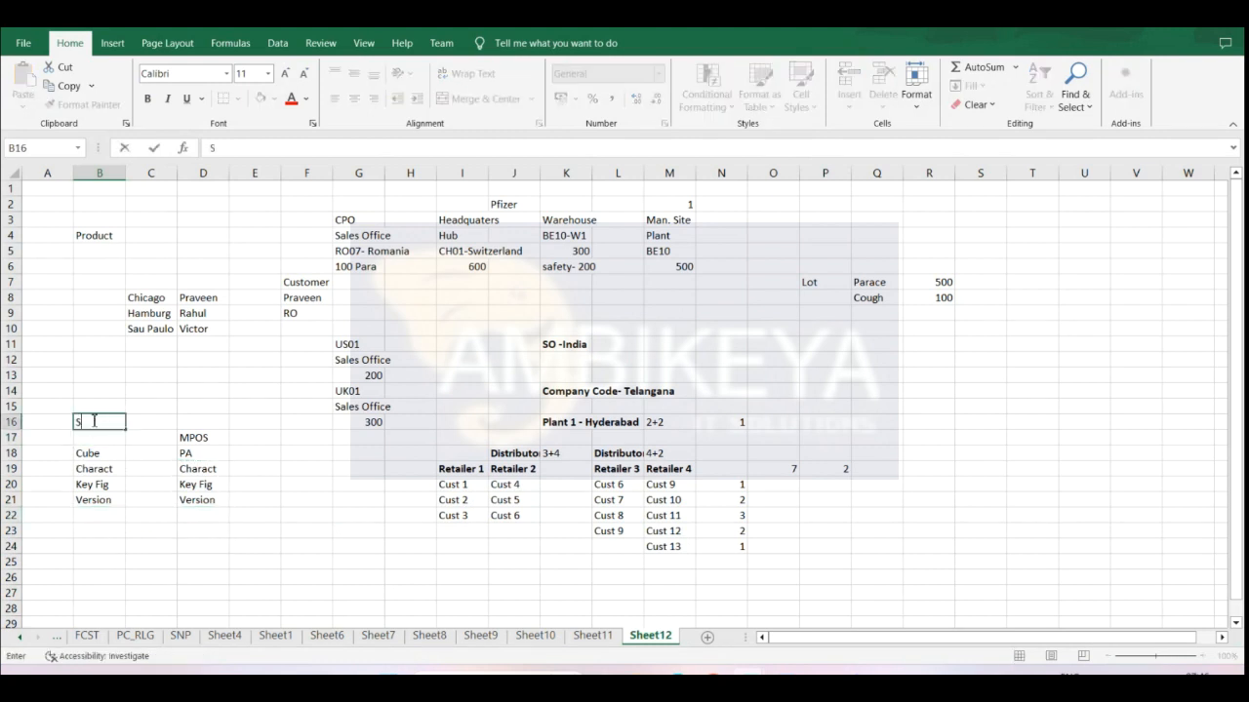
click(202, 424)
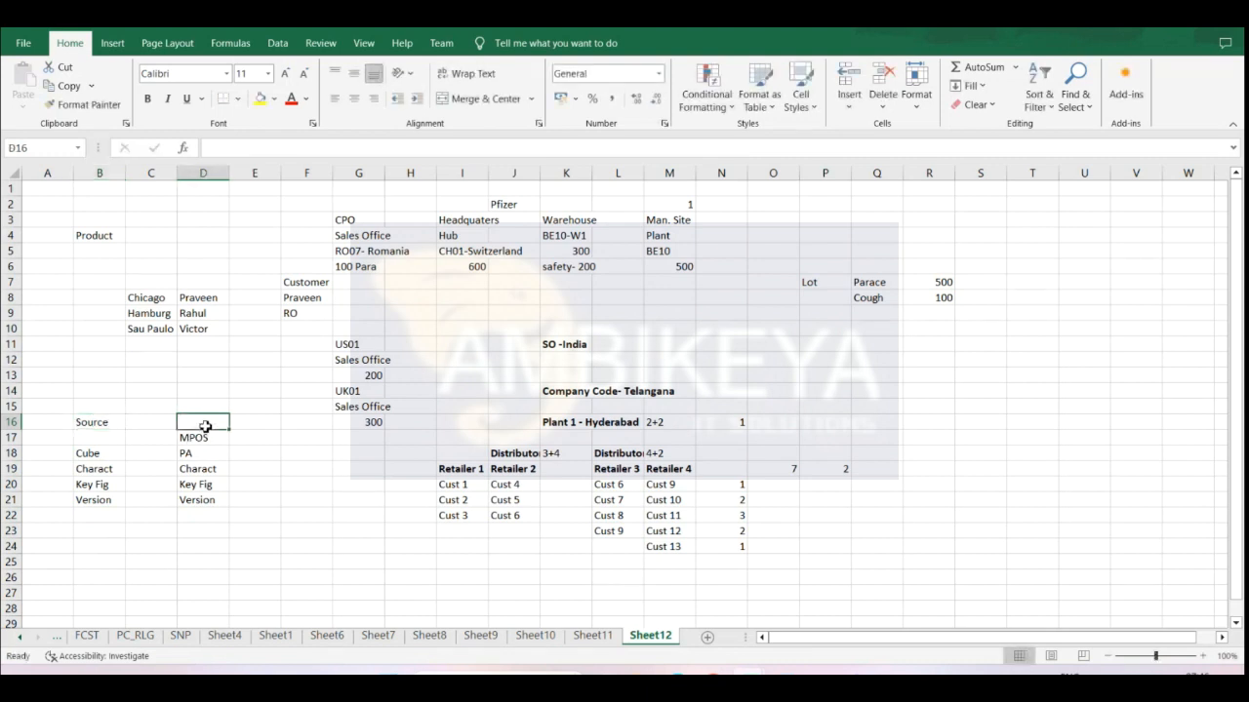
text(Target)
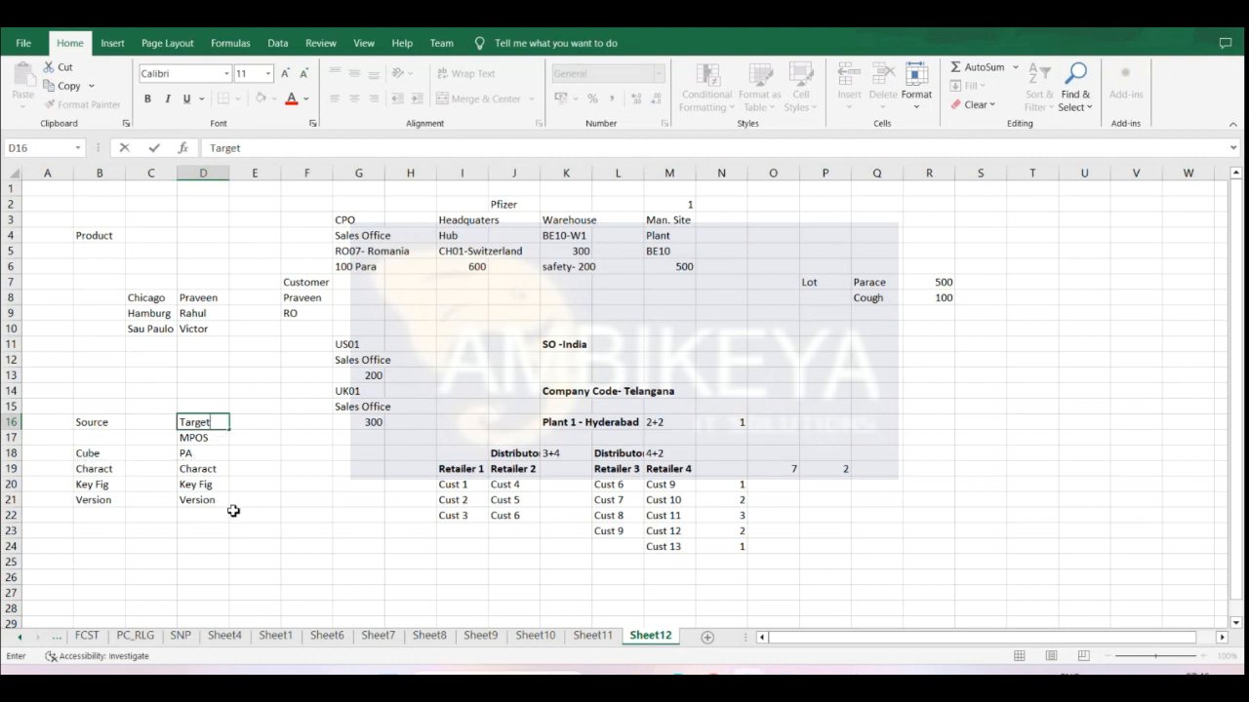
- Switch back to SAP and enter source InfoCube ANUSATYA with planning version 000 and target planning area 9ADP01
key(alt+Tab)
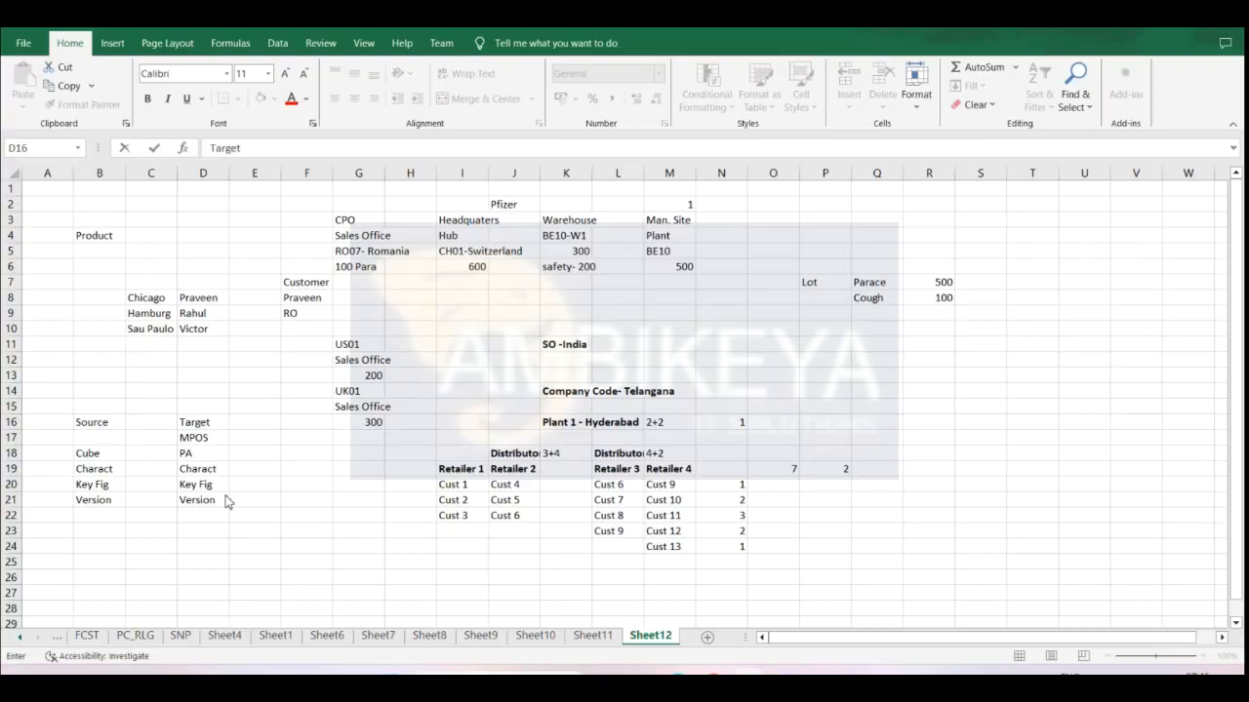
click(279, 143)
click(276, 158)
click(276, 158)
click(274, 172)
click(272, 206)
click(272, 222)
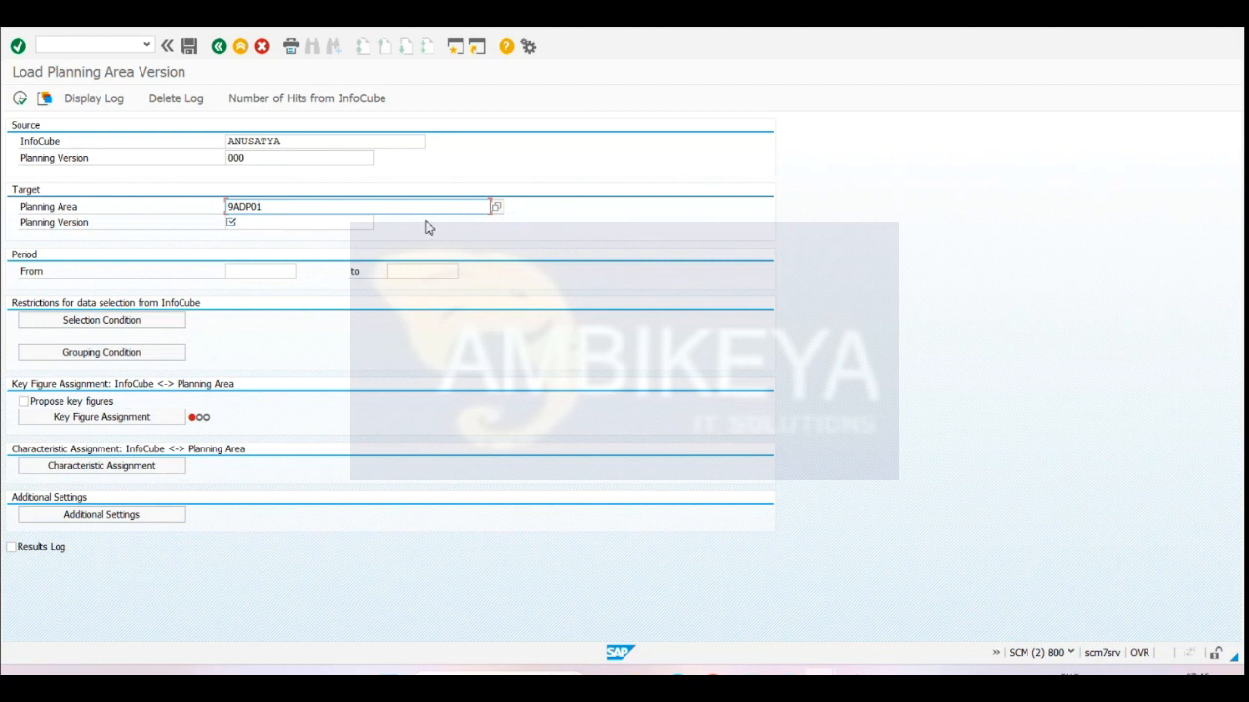
click(237, 225)
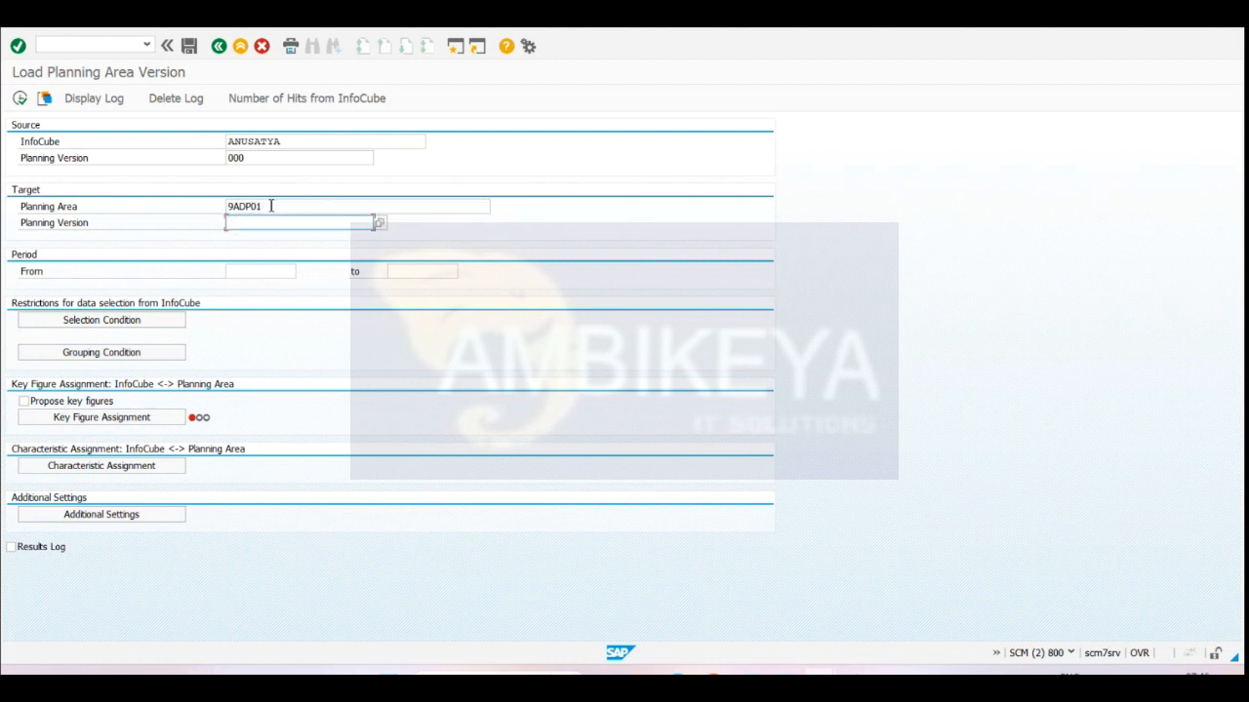
click(275, 212)
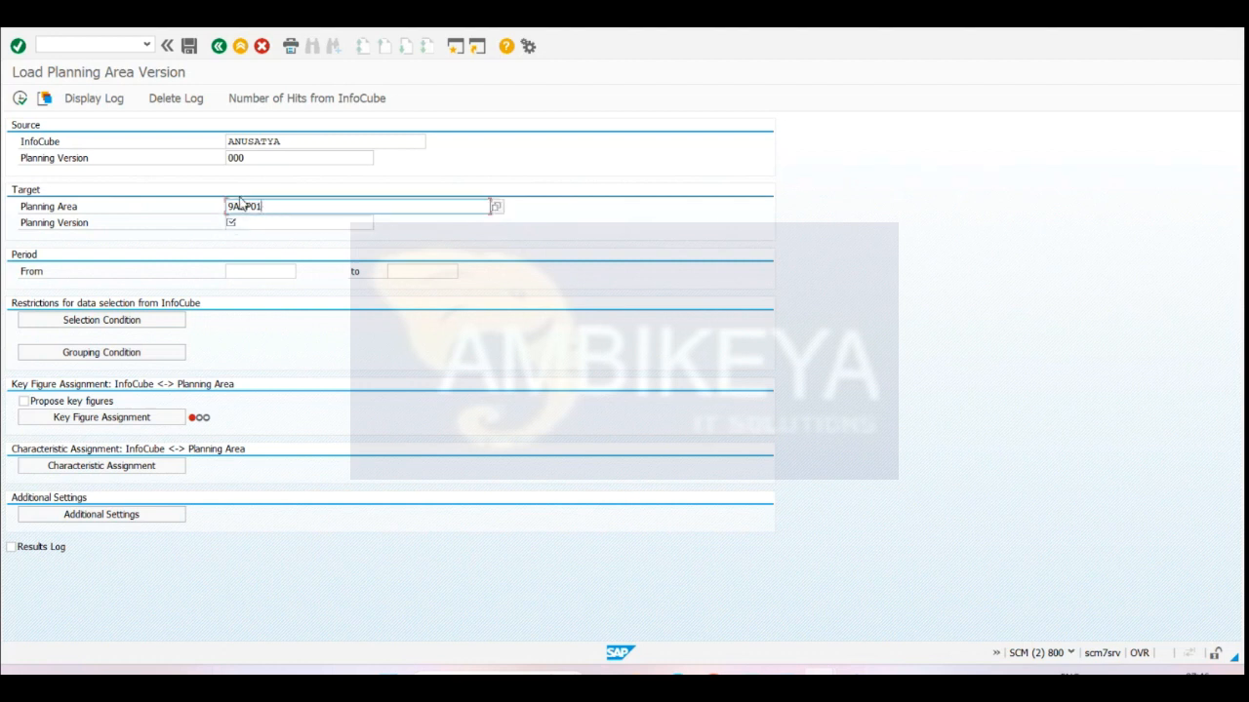
- Check the Target column in the Excel sheet and set the target planning version in SAP to 000
key(alt+Tab)
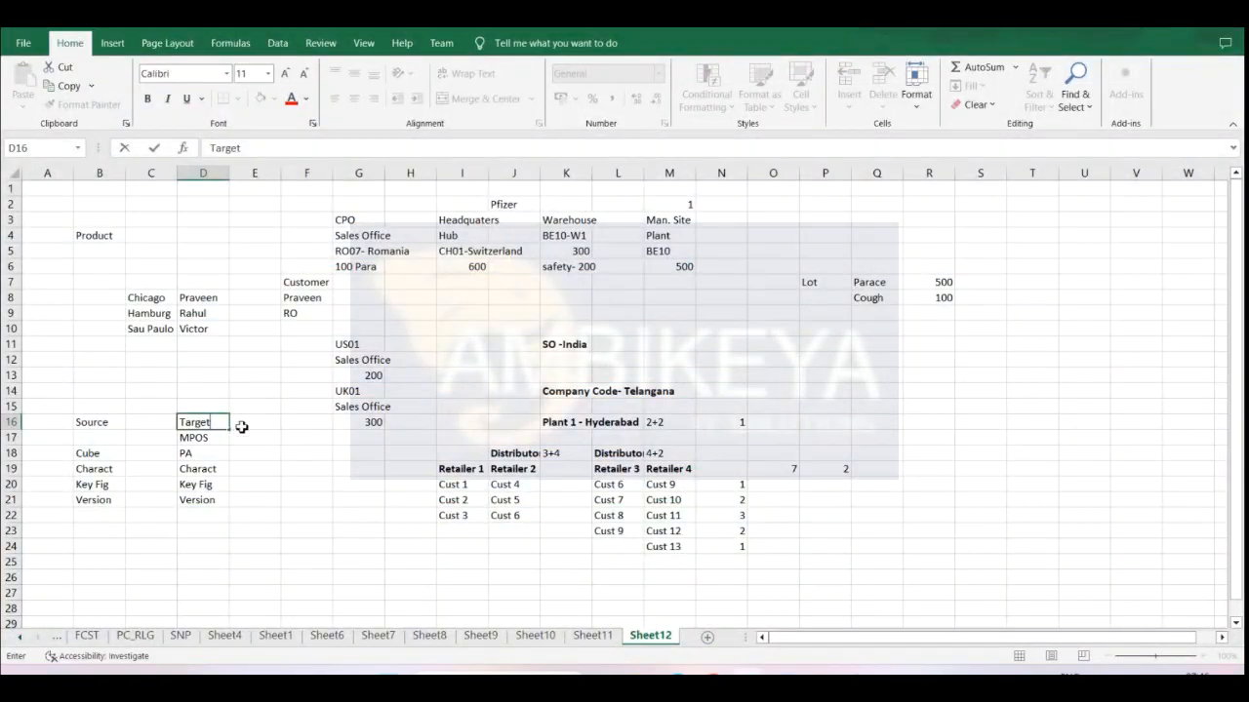
key(alt+Tab)
click(251, 225)
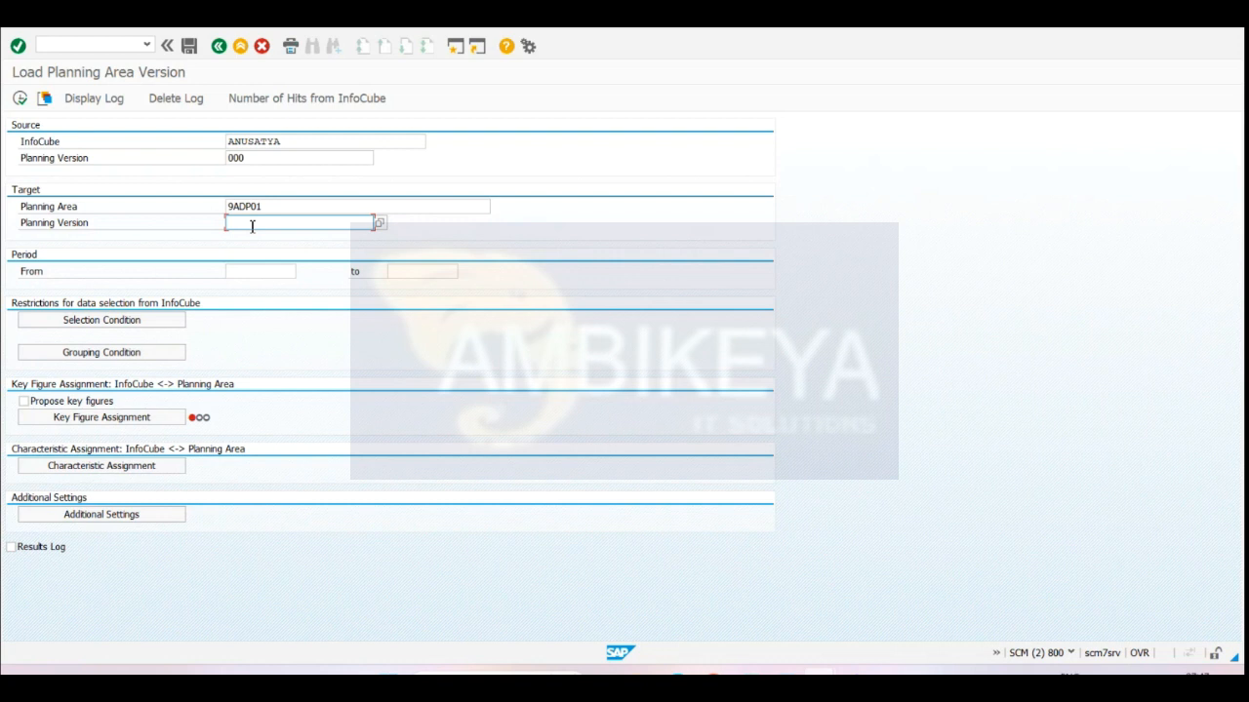
click(251, 226)
click(252, 240)
key(alt+Tab)
key(alt+Tab)
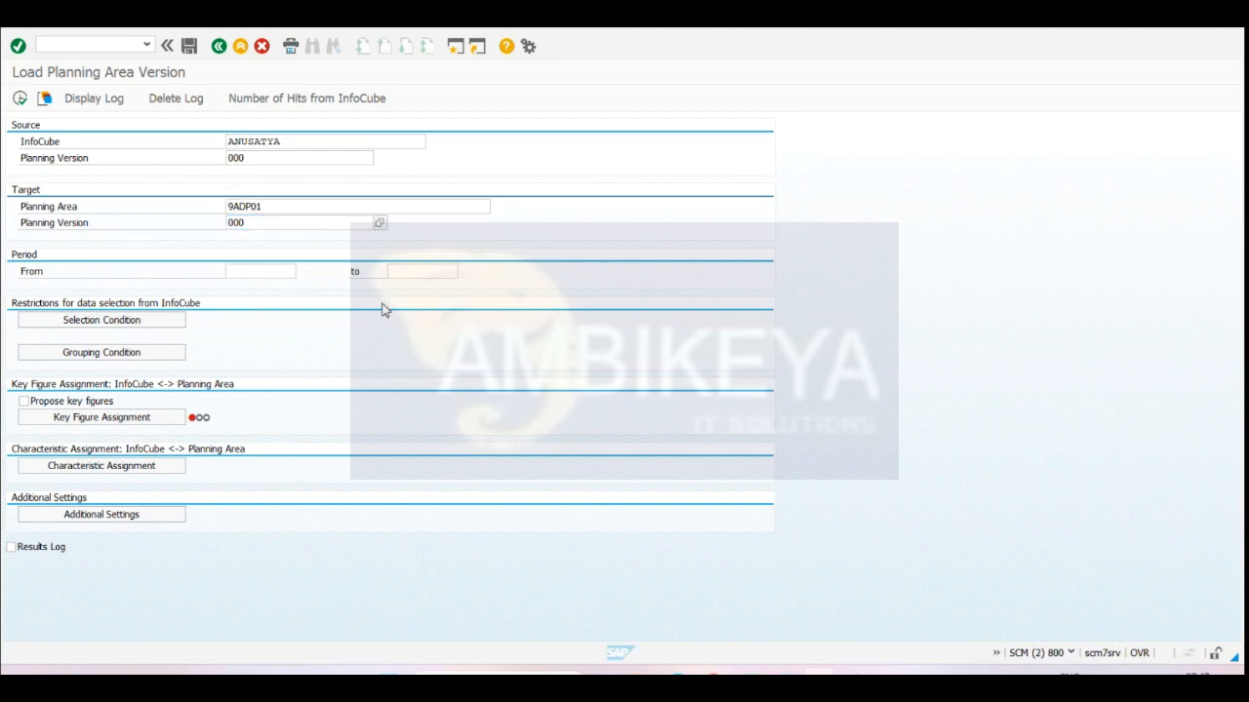
- Switch to the Excel sheet and compare the Cube entry under Source with the PA entry under Target
key(alt+Tab)
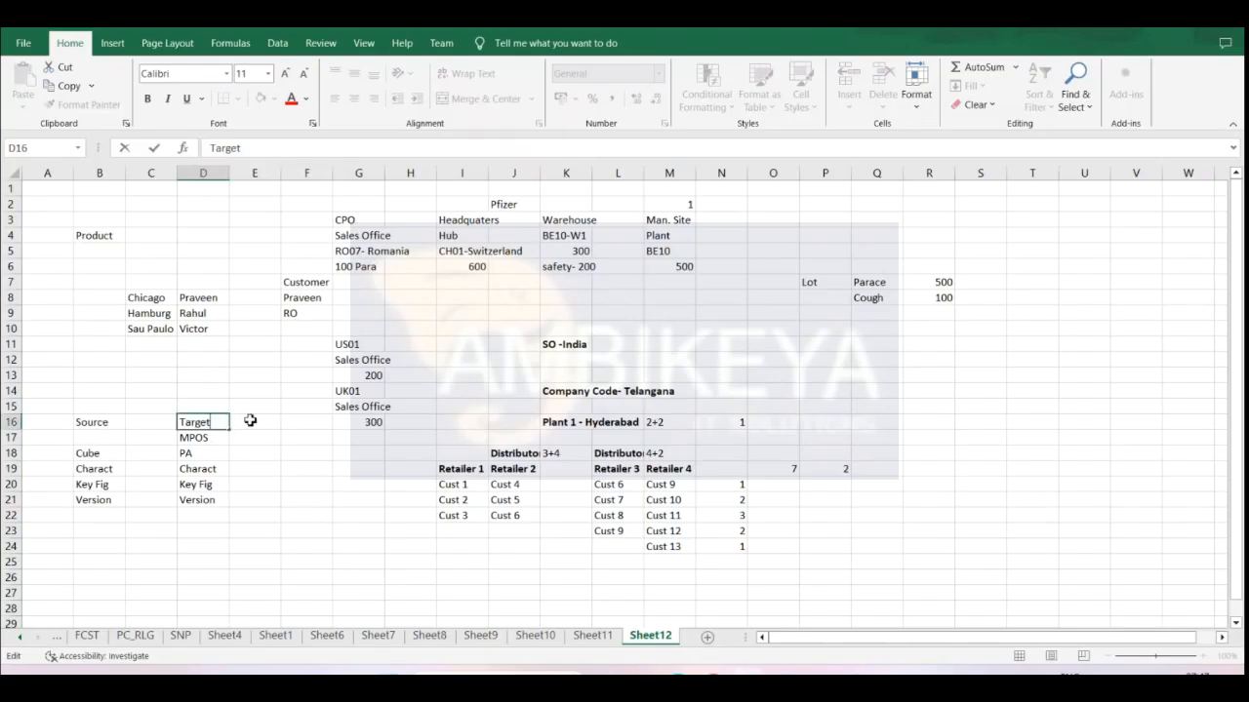
click(248, 422)
click(97, 421)
click(97, 455)
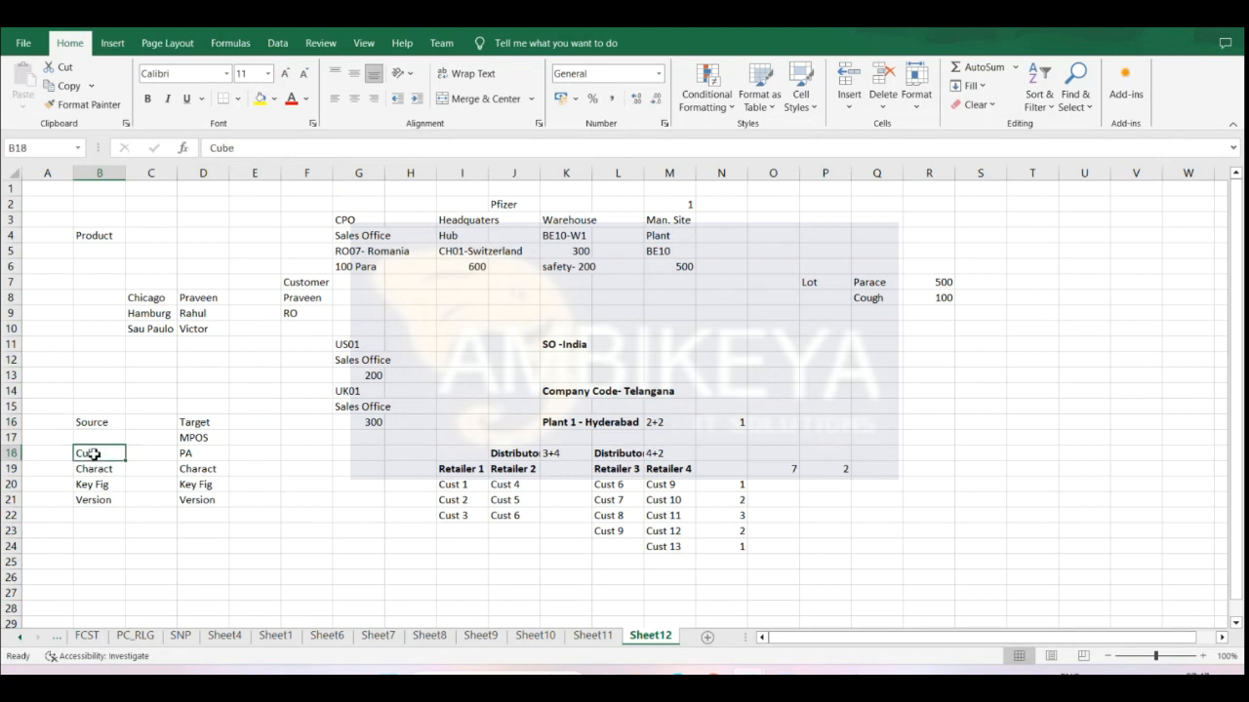
click(206, 454)
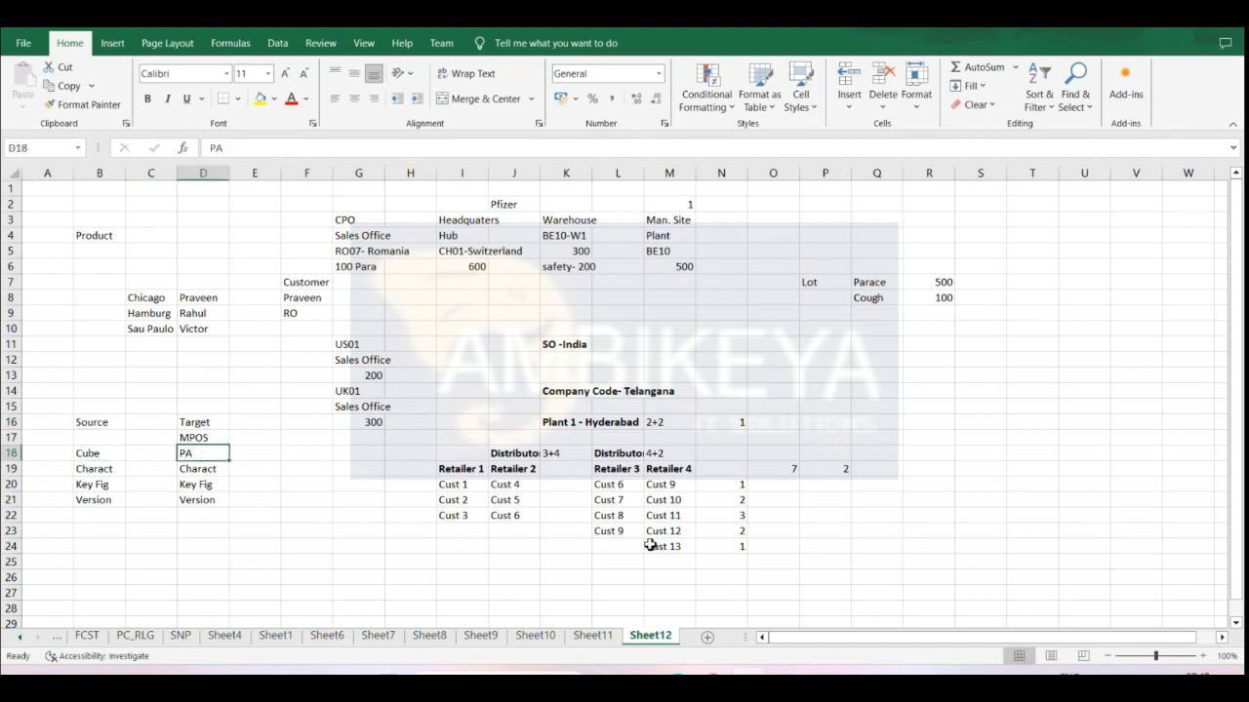
click(172, 544)
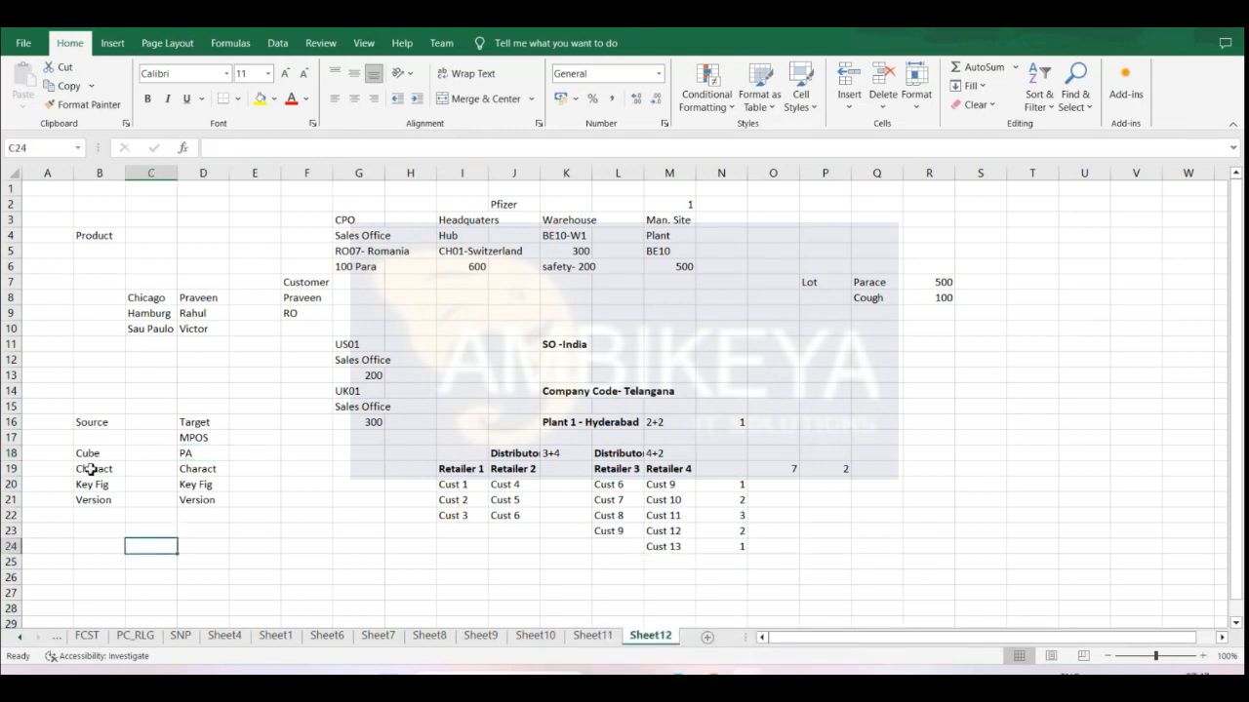
- Switch back to SAP and review the target planning area and the source InfoCube
key(alt+Tab)
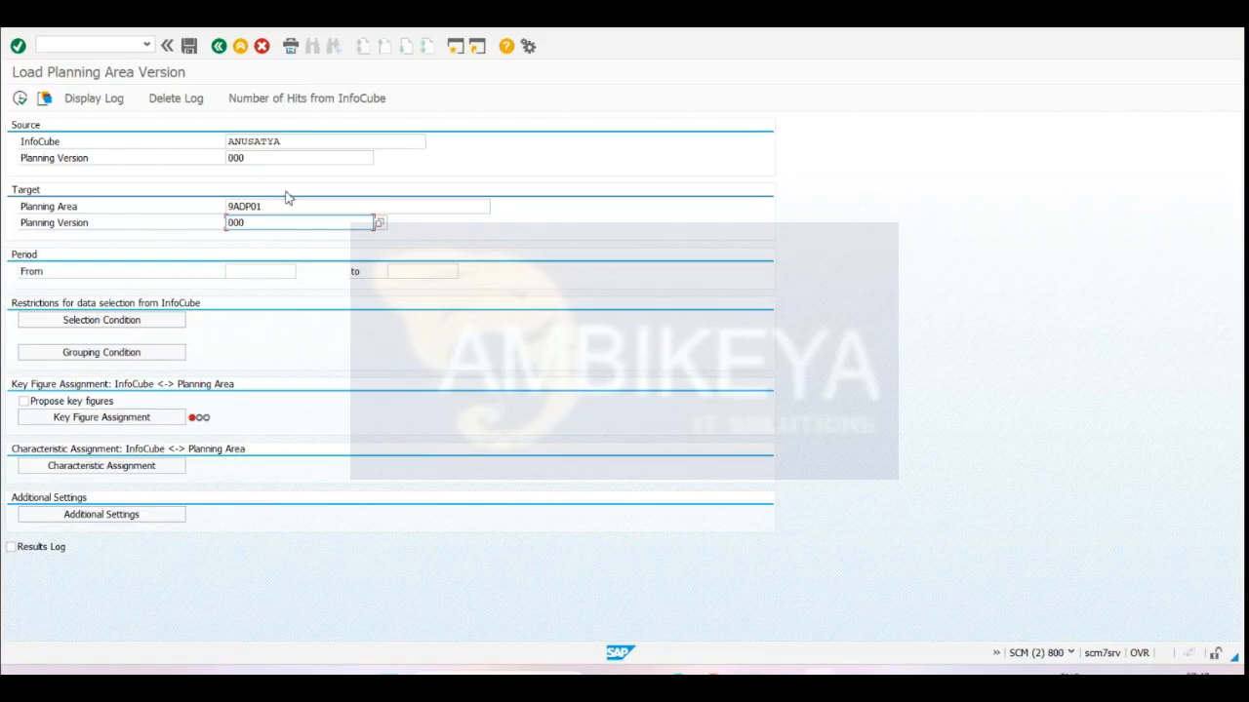
click(319, 203)
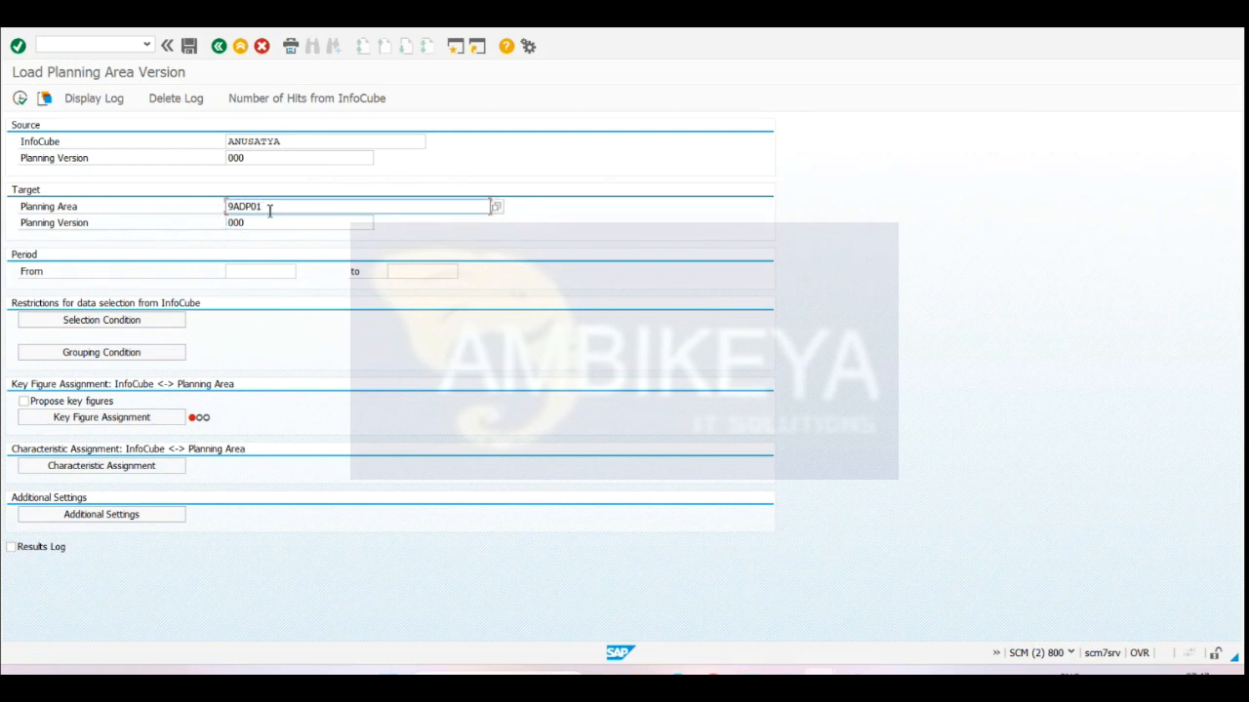
drag(240, 206, 226, 205)
double_click(282, 145)
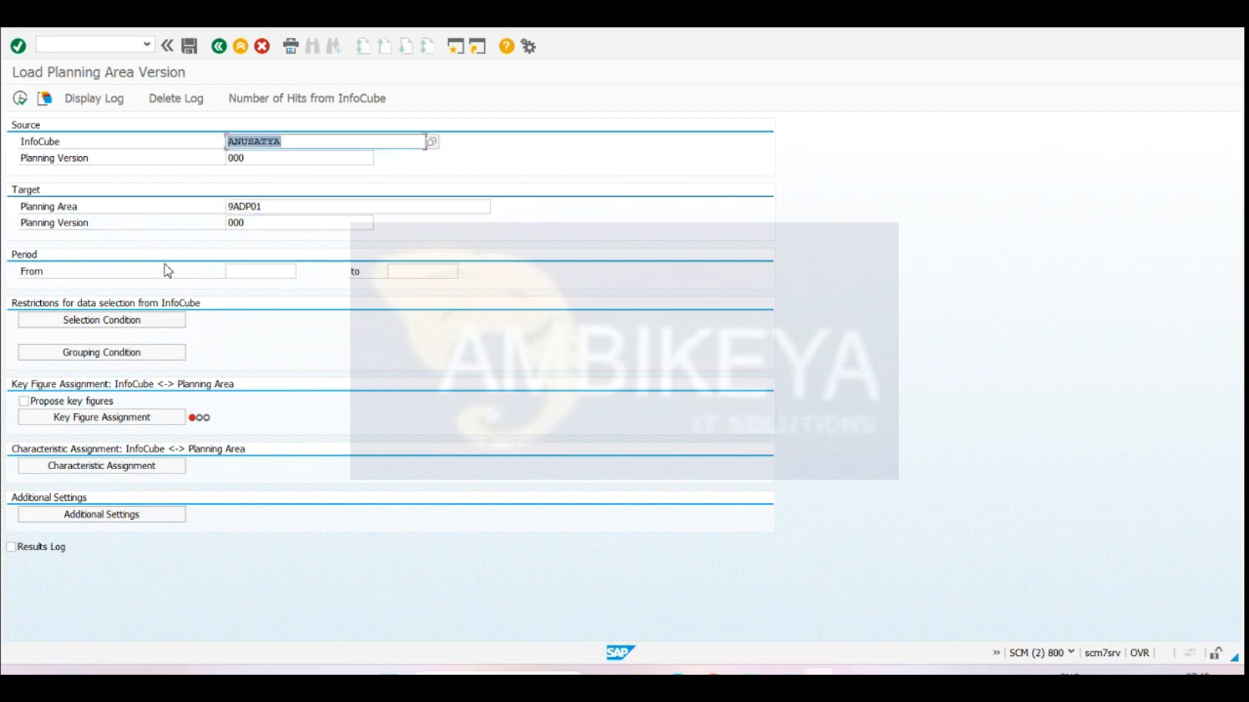
click(282, 144)
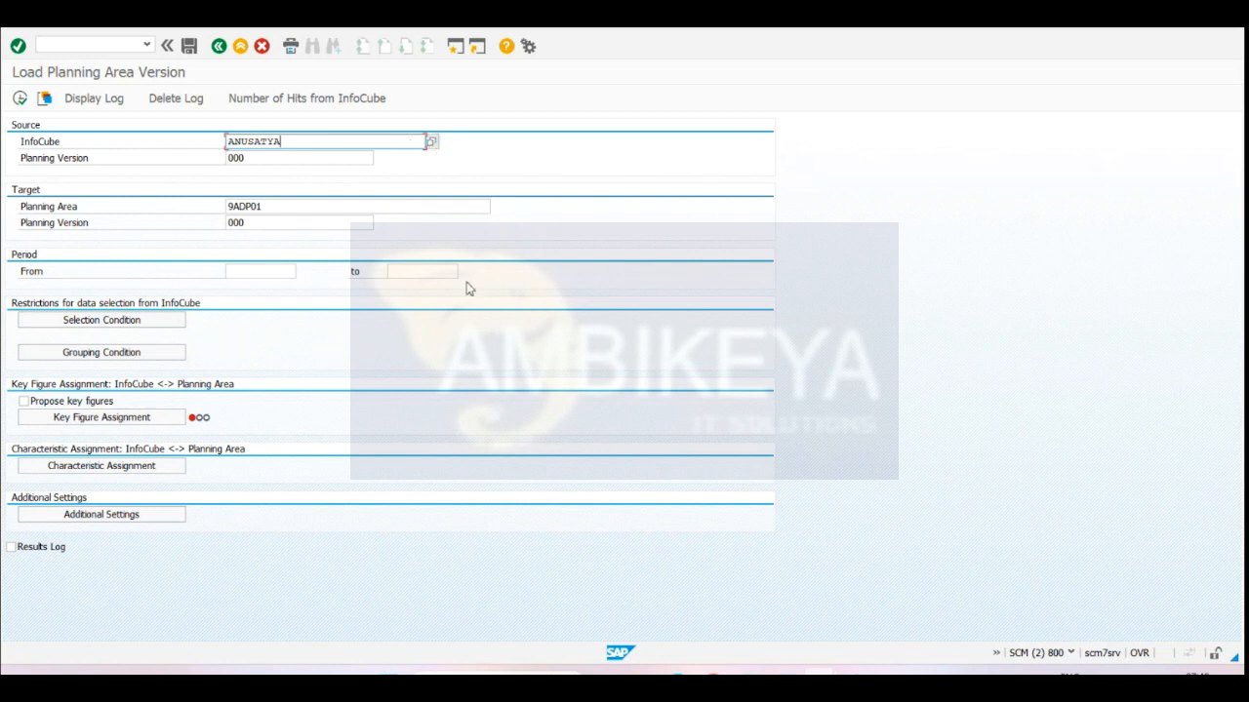
- Open the list of possible source InfoCubes and examine the 0APO and 0BWTC entries at its start
click(432, 142)
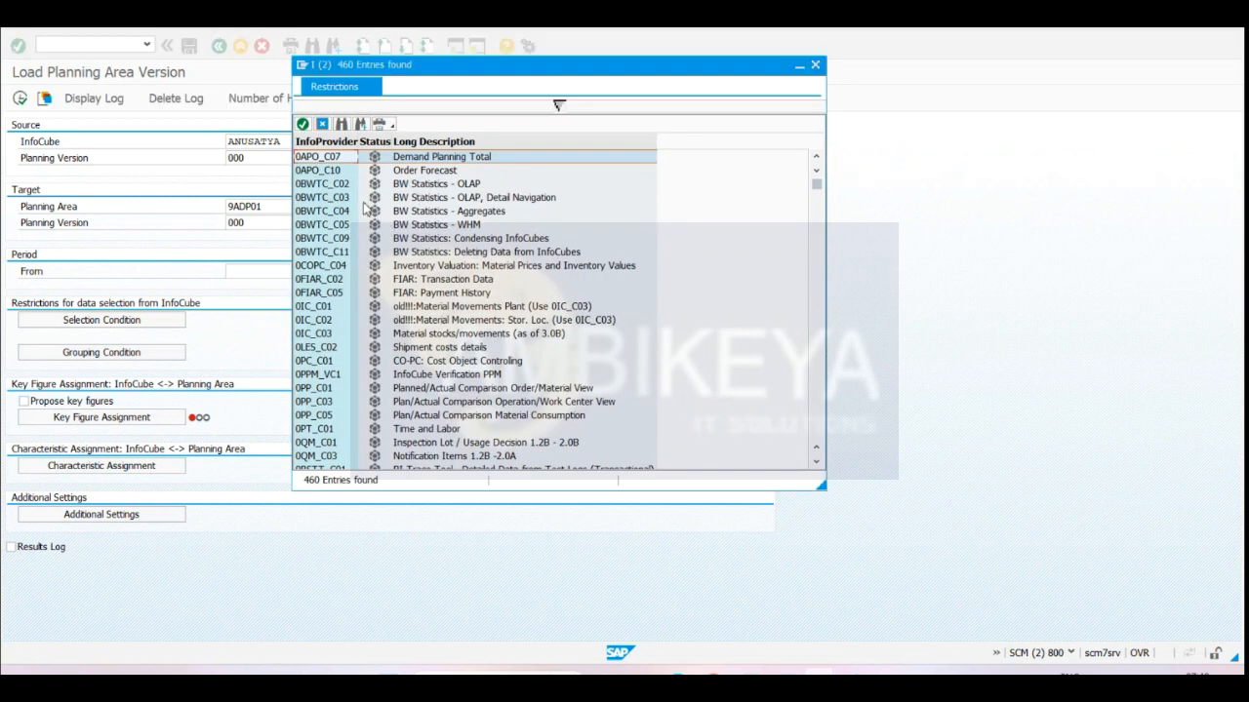
click(349, 401)
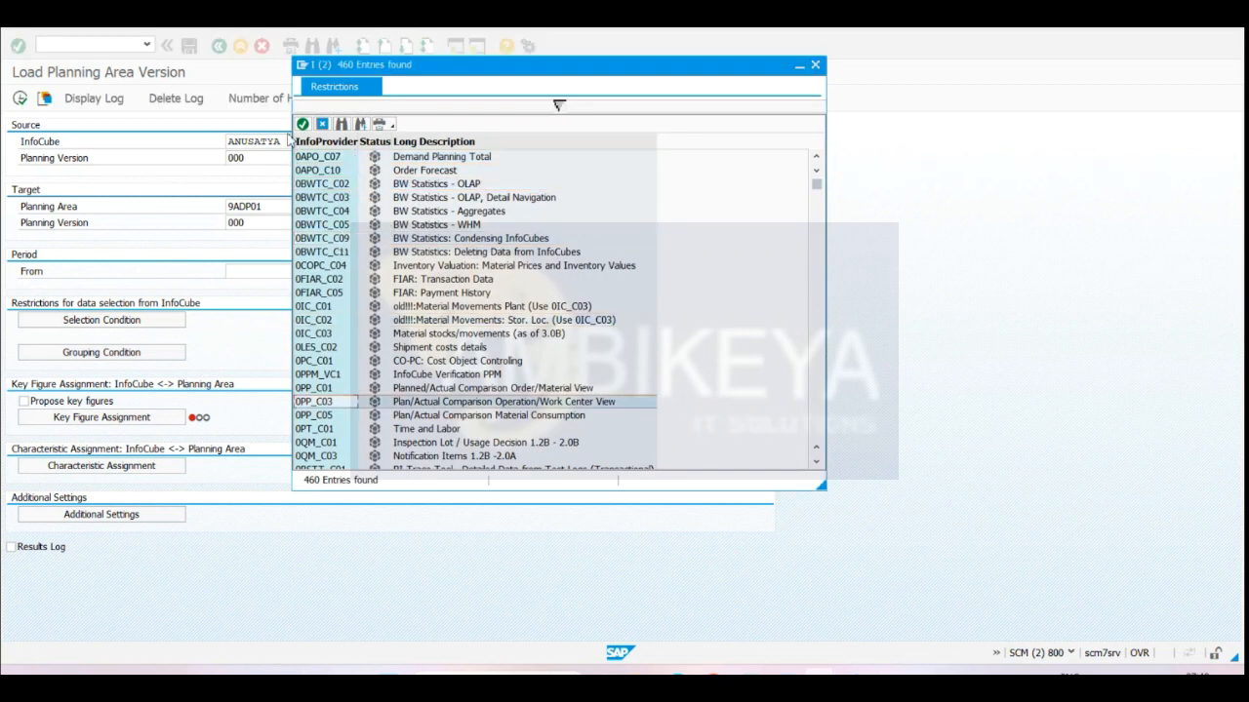
drag(452, 76, 567, 82)
click(421, 178)
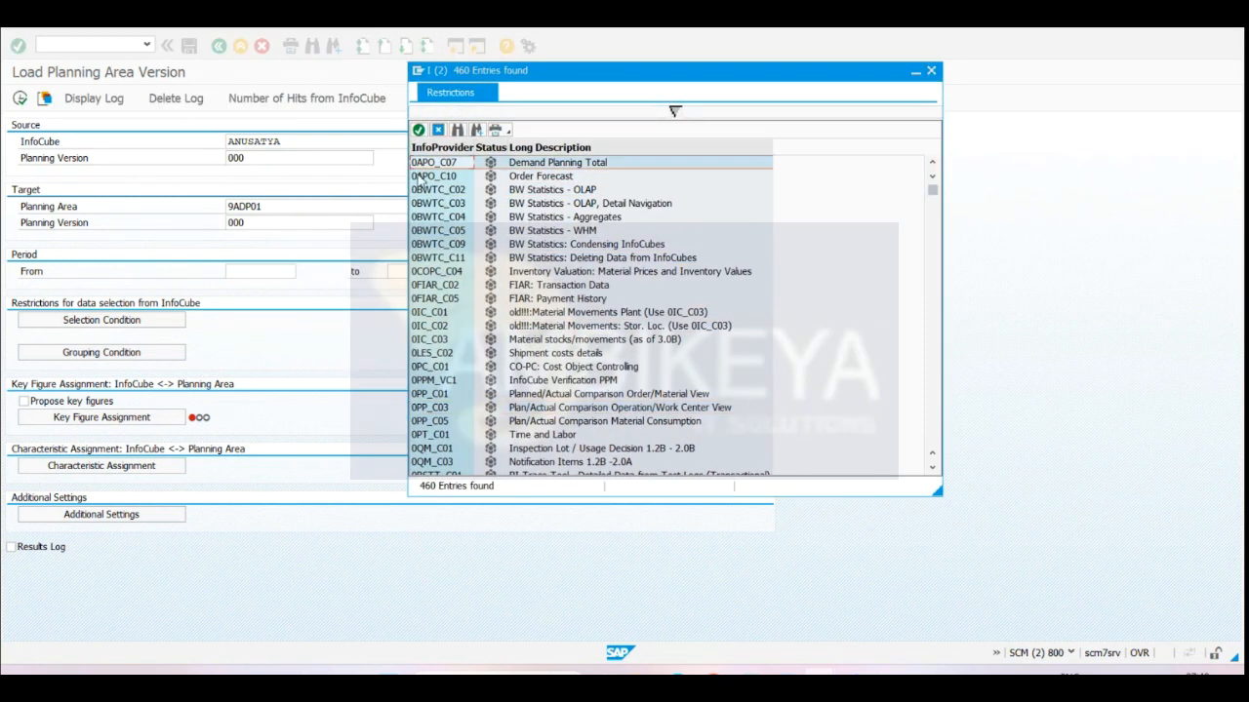
click(419, 190)
click(416, 203)
click(414, 217)
click(419, 257)
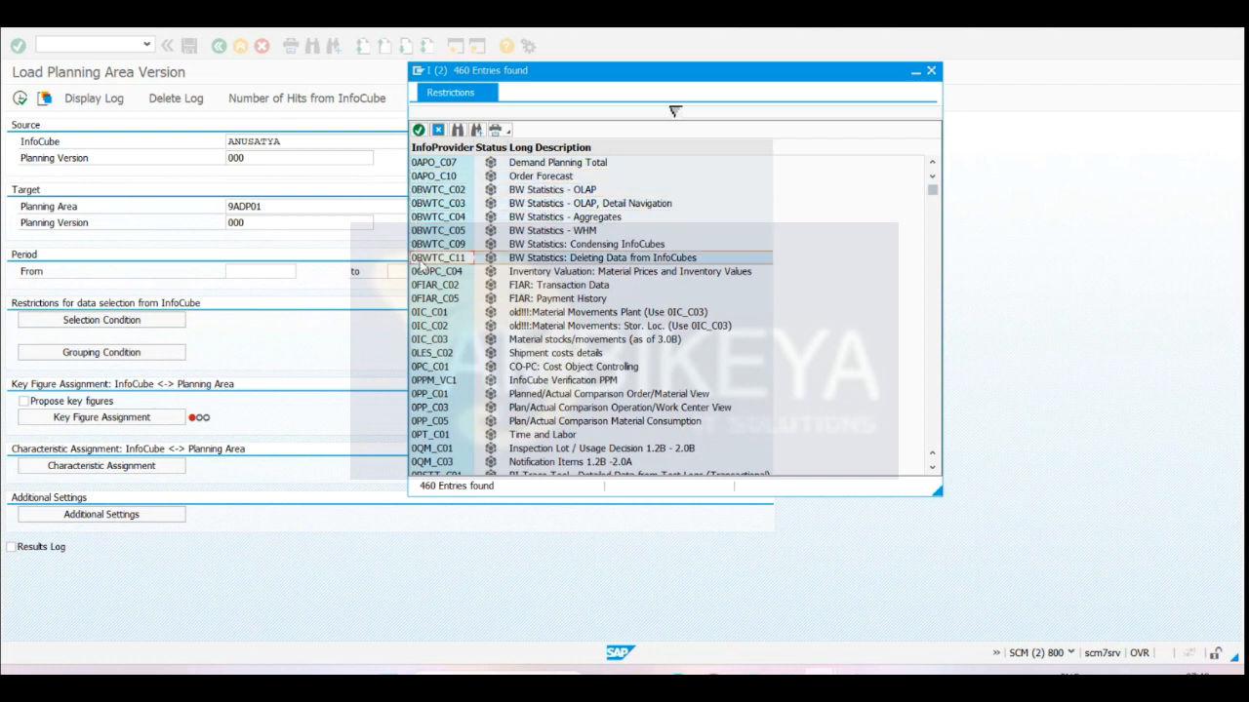
- Examine the InfoCube entries with technical names starting with 9A, from 9ADCBAS to 9ATSW_EXG
mouse_move(933, 190)
mouse_down()
mouse_move(948, 254)
mouse_move(933, 208)
mouse_up()
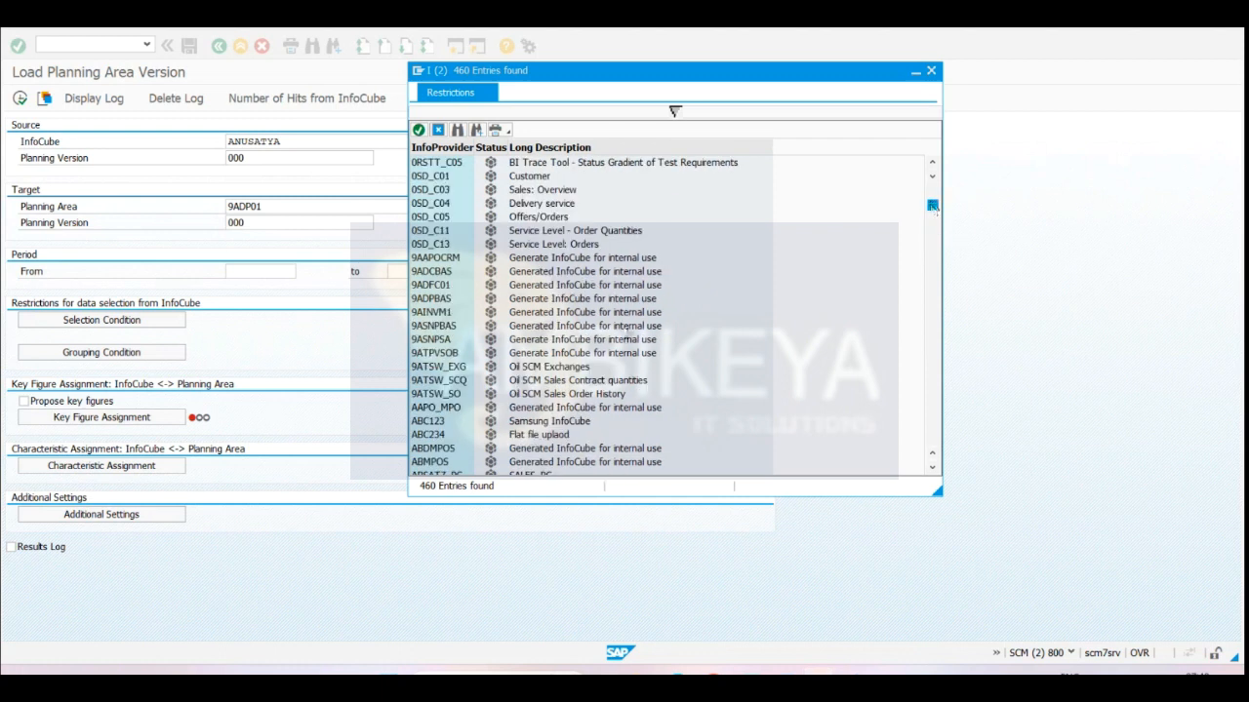
click(416, 273)
click(416, 298)
click(417, 312)
click(418, 326)
click(418, 339)
click(419, 351)
click(428, 285)
click(418, 326)
click(417, 340)
click(419, 366)
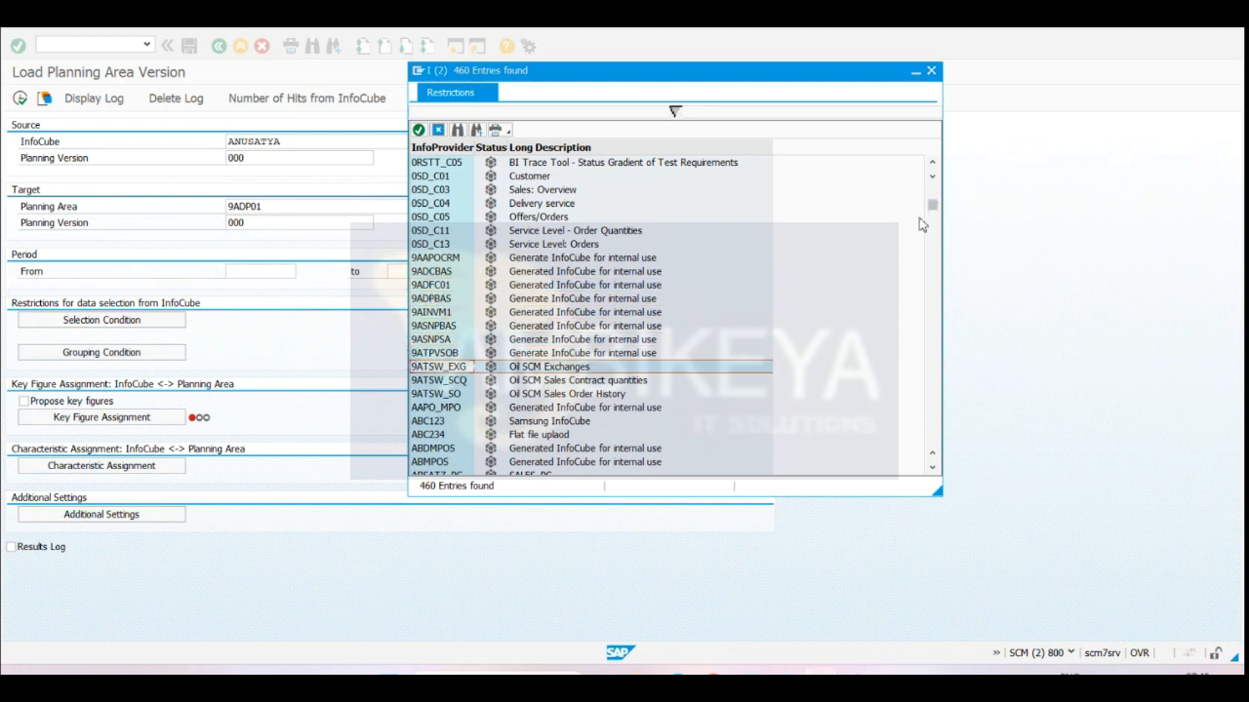
- Browse further parts of the InfoCube list, including the CP, Z, PUMP, QS and R entries
drag(933, 210, 933, 251)
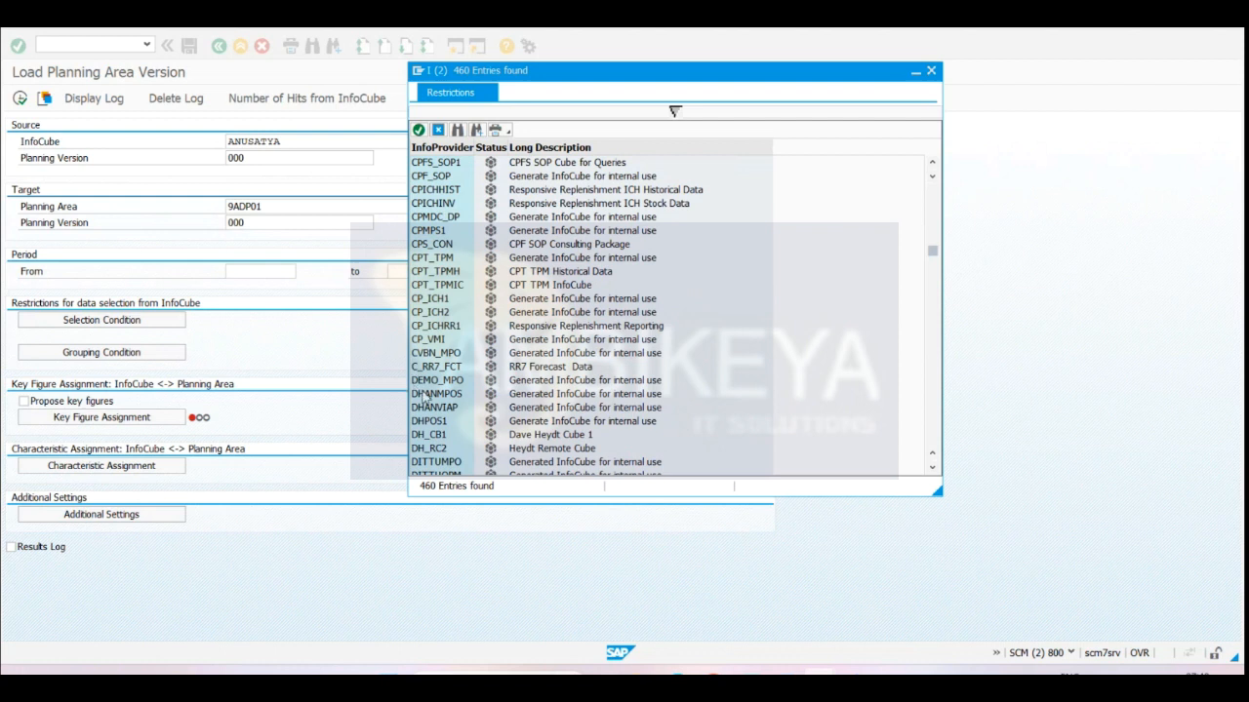
click(416, 327)
drag(933, 256, 933, 439)
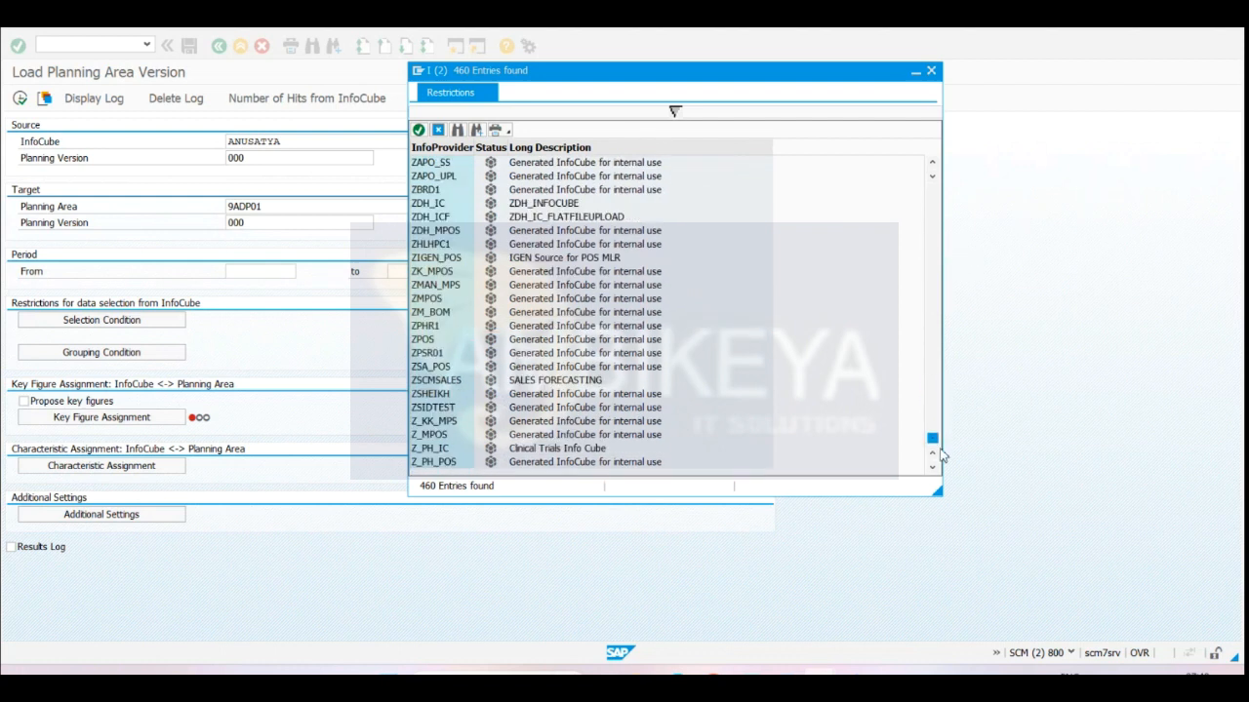
click(421, 394)
click(419, 303)
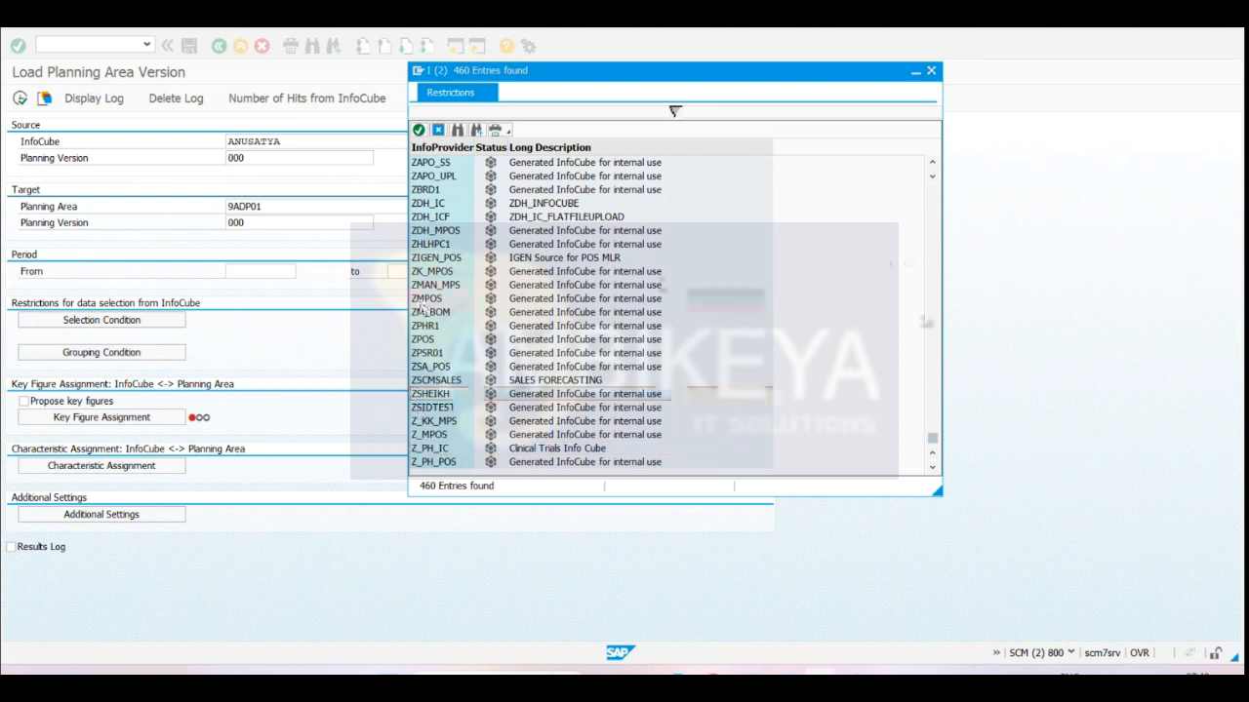
drag(932, 438, 929, 337)
click(417, 240)
click(421, 309)
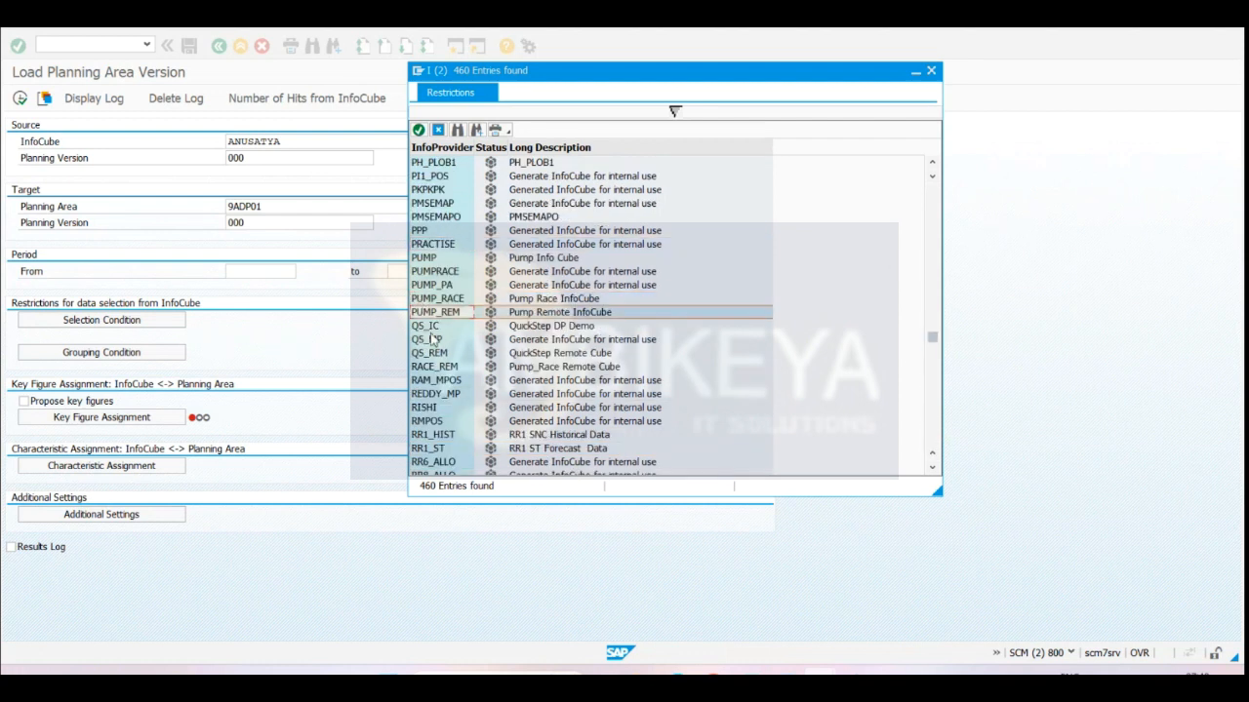
click(433, 338)
click(444, 409)
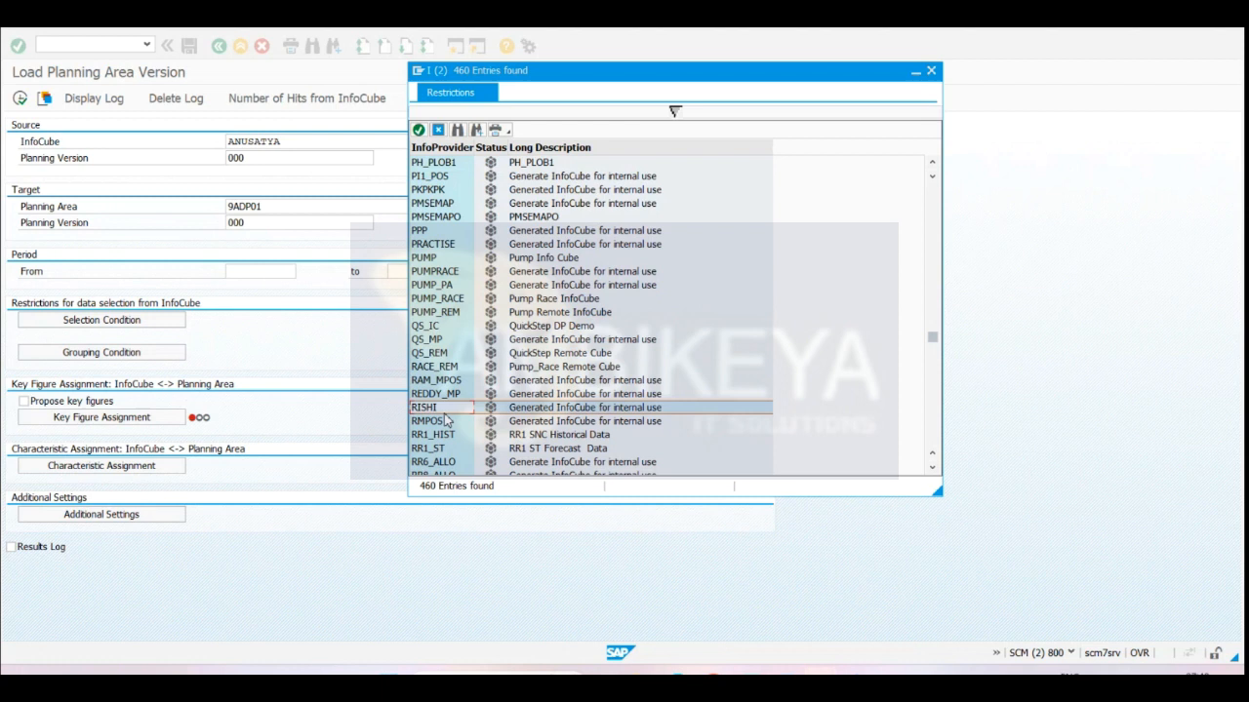
click(442, 425)
click(439, 445)
click(436, 421)
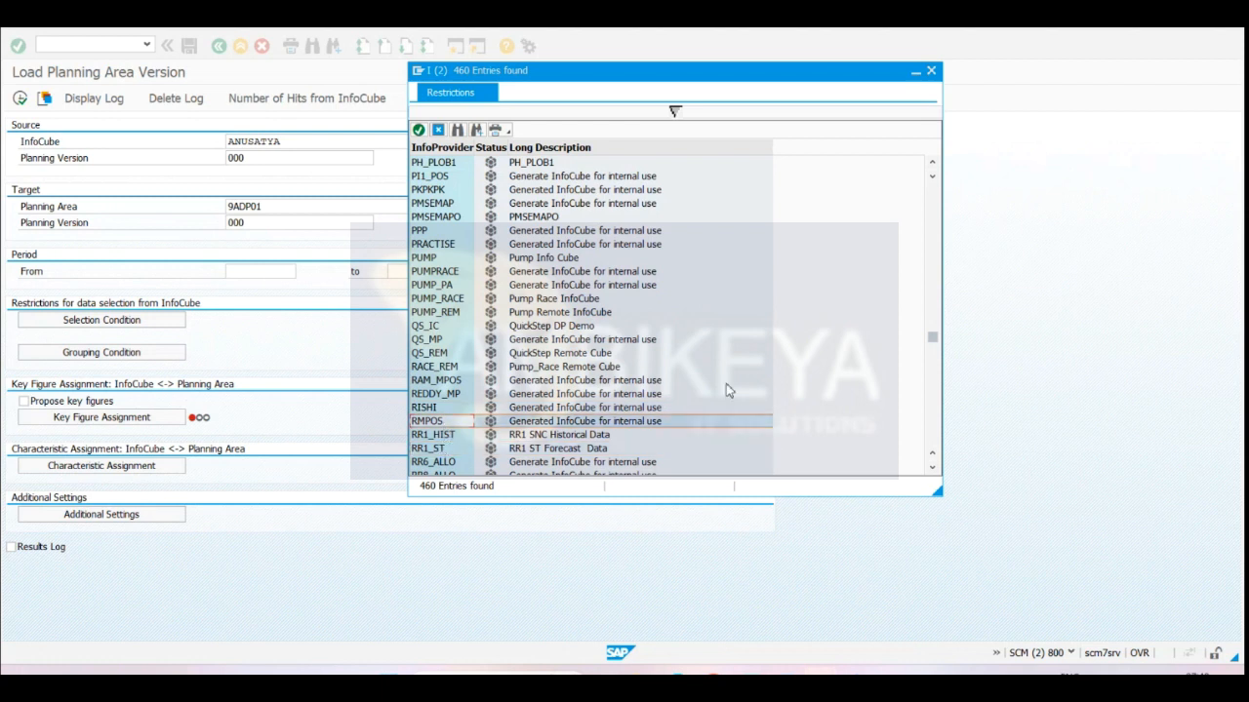
- Examine the last InfoCube entries in the list, from ZSIDTEST to Z_PH_POS
drag(933, 336, 944, 413)
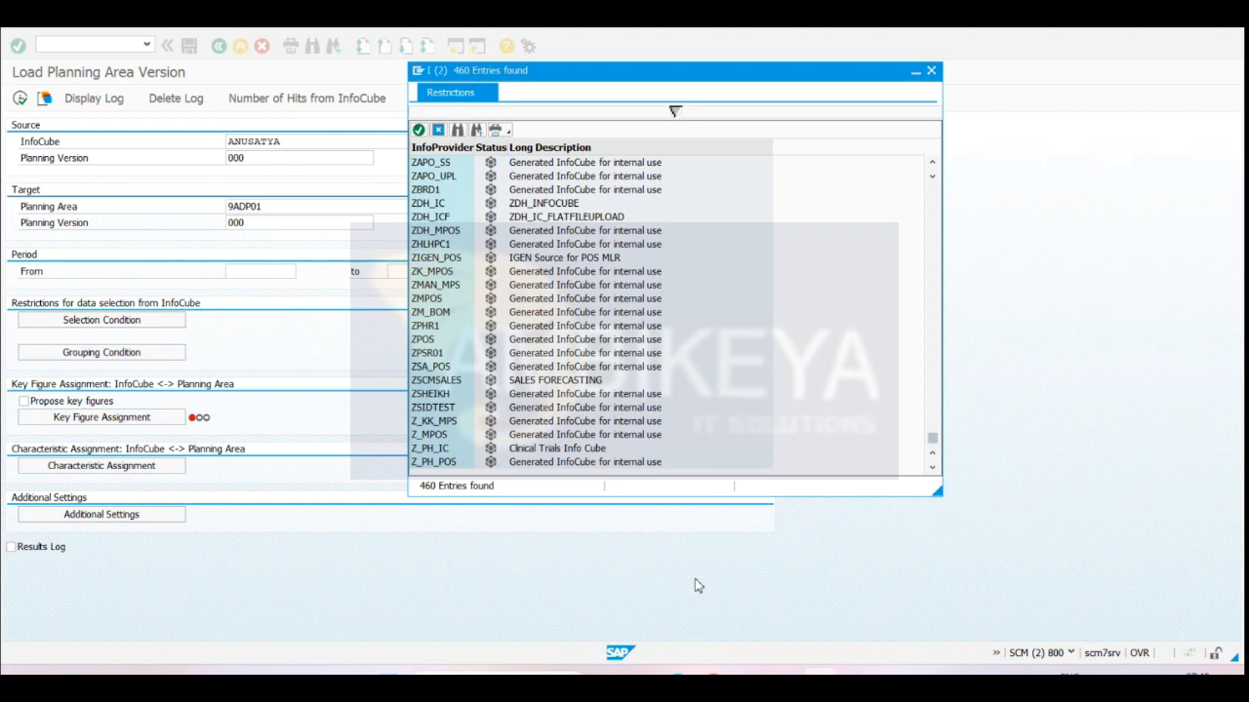
click(425, 449)
click(422, 421)
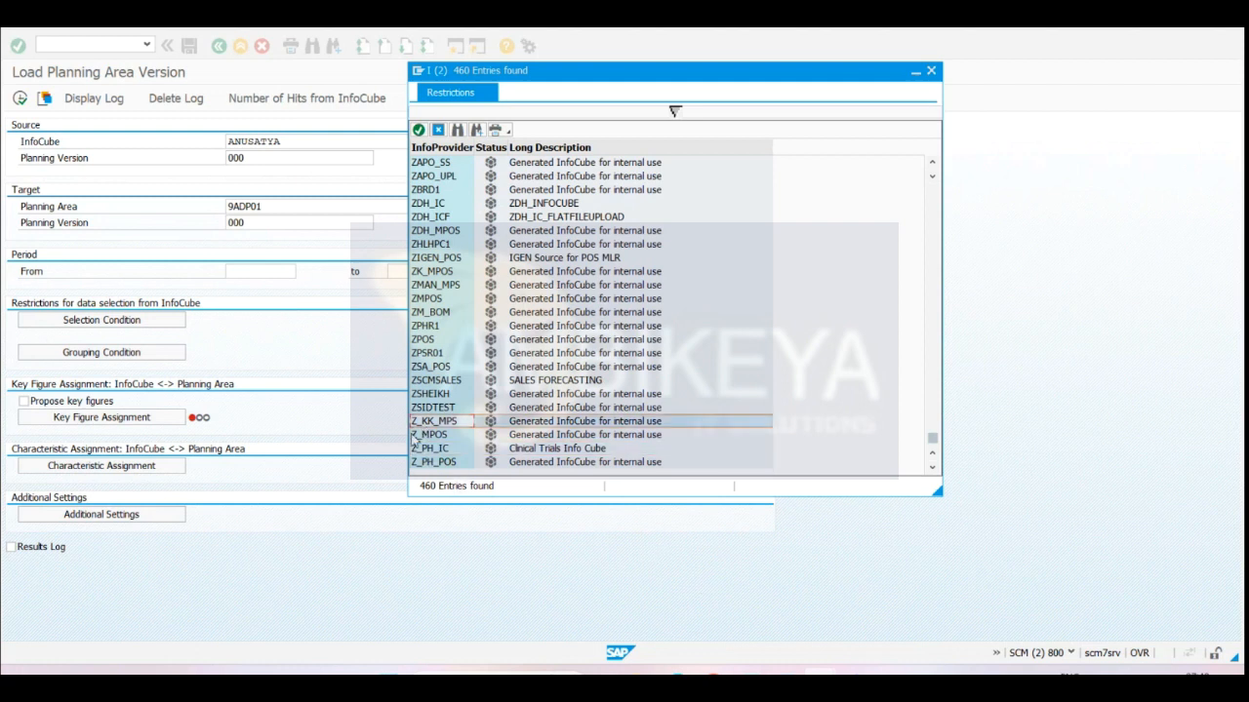
click(414, 436)
click(417, 462)
click(425, 436)
click(419, 408)
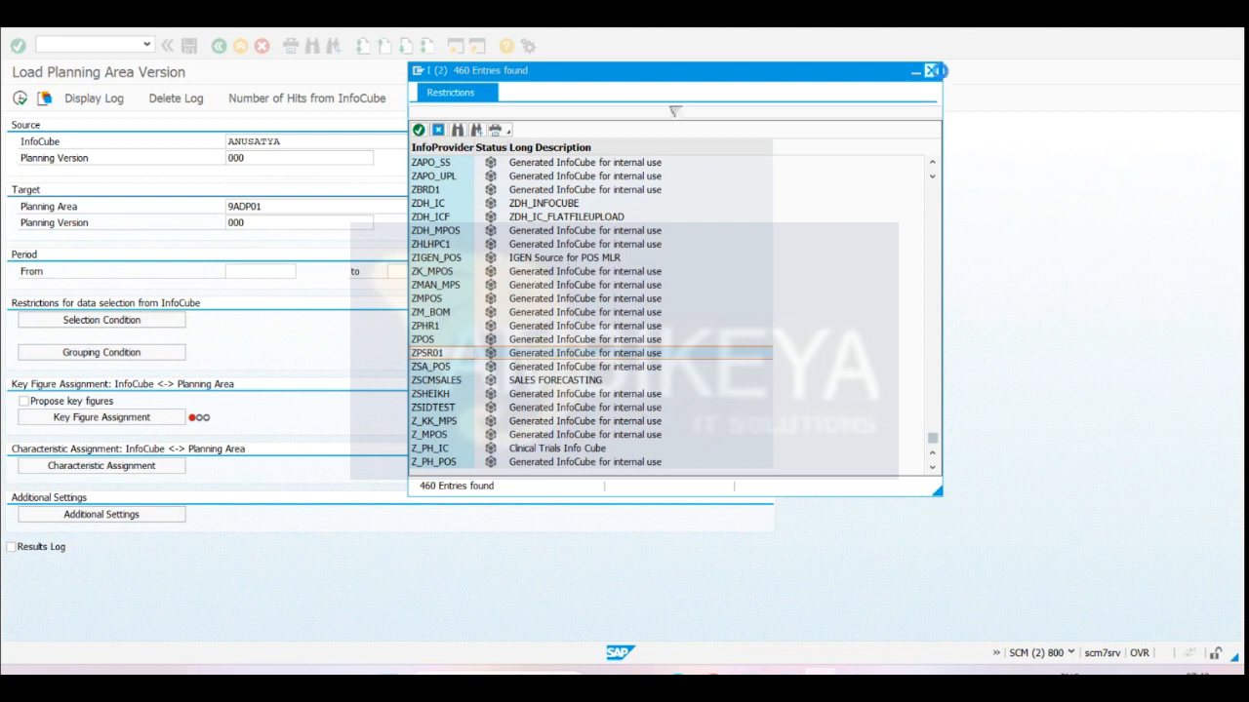
- Close the InfoCube list without choosing an entry and copy the target planning area name 9ADP01
click(931, 70)
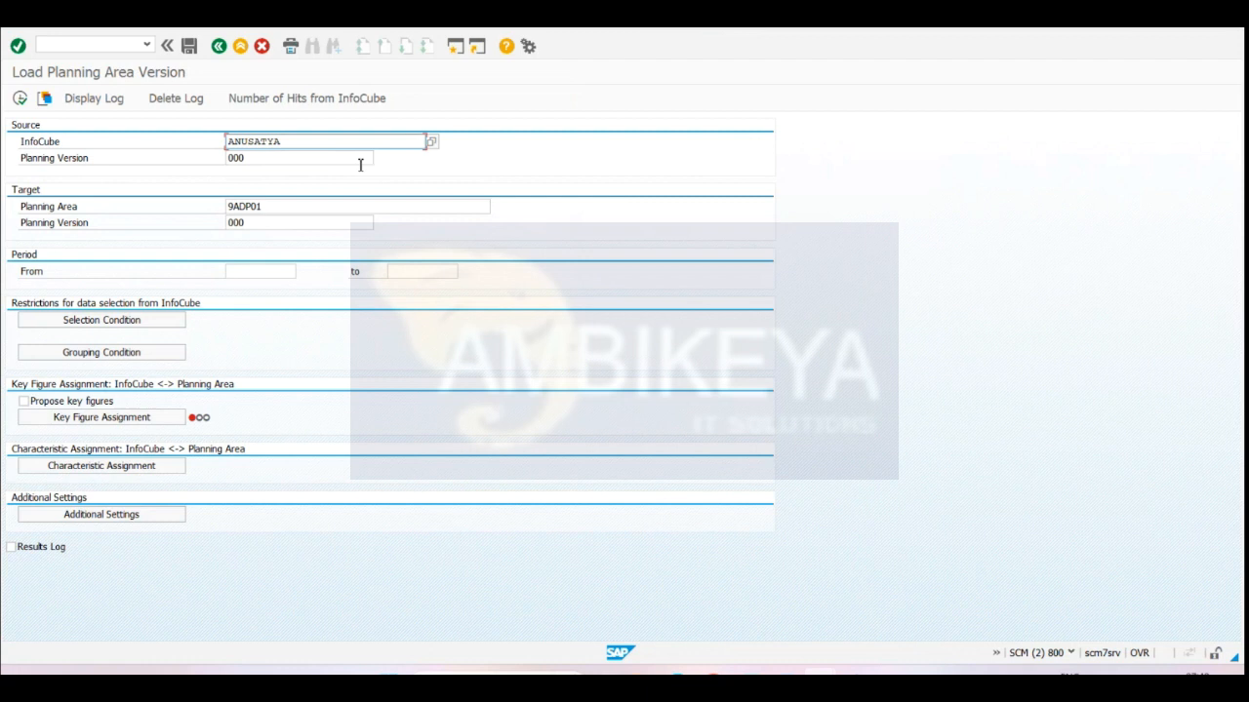
click(334, 209)
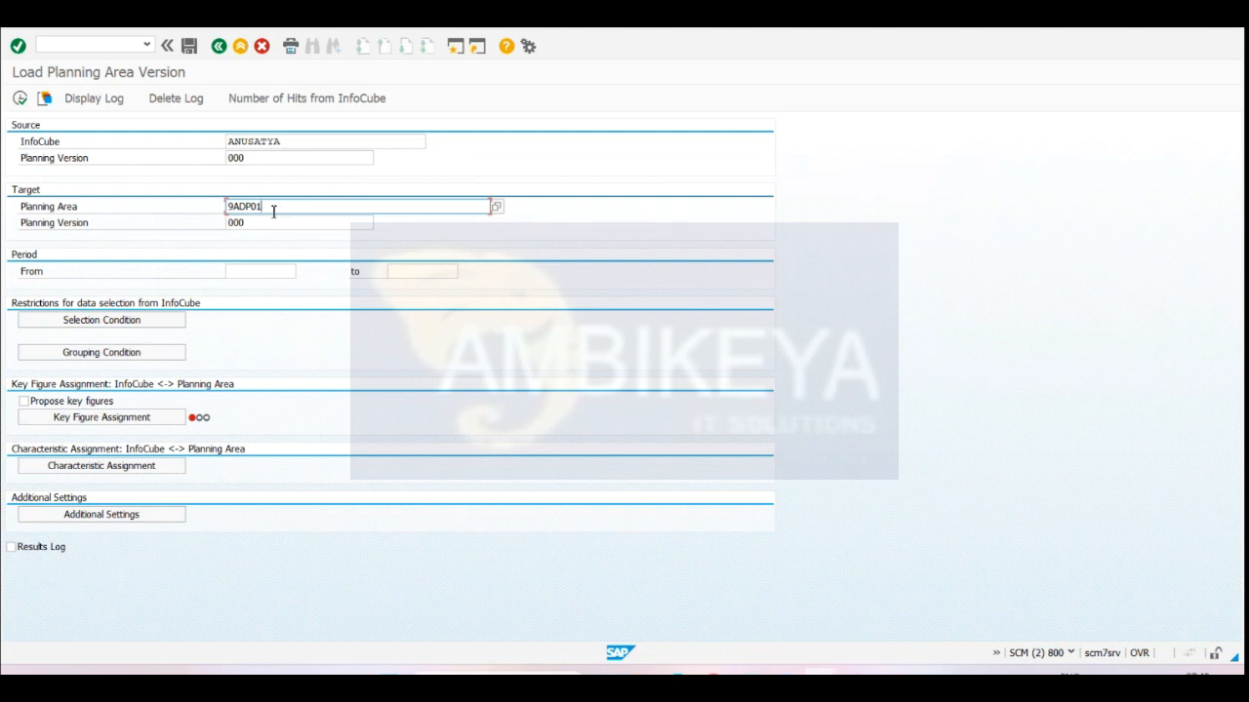
drag(274, 210, 173, 210)
key(ctrl+c)
- Open SNP and DP Administration in a new session and display planning area 9ADP01
click(456, 47)
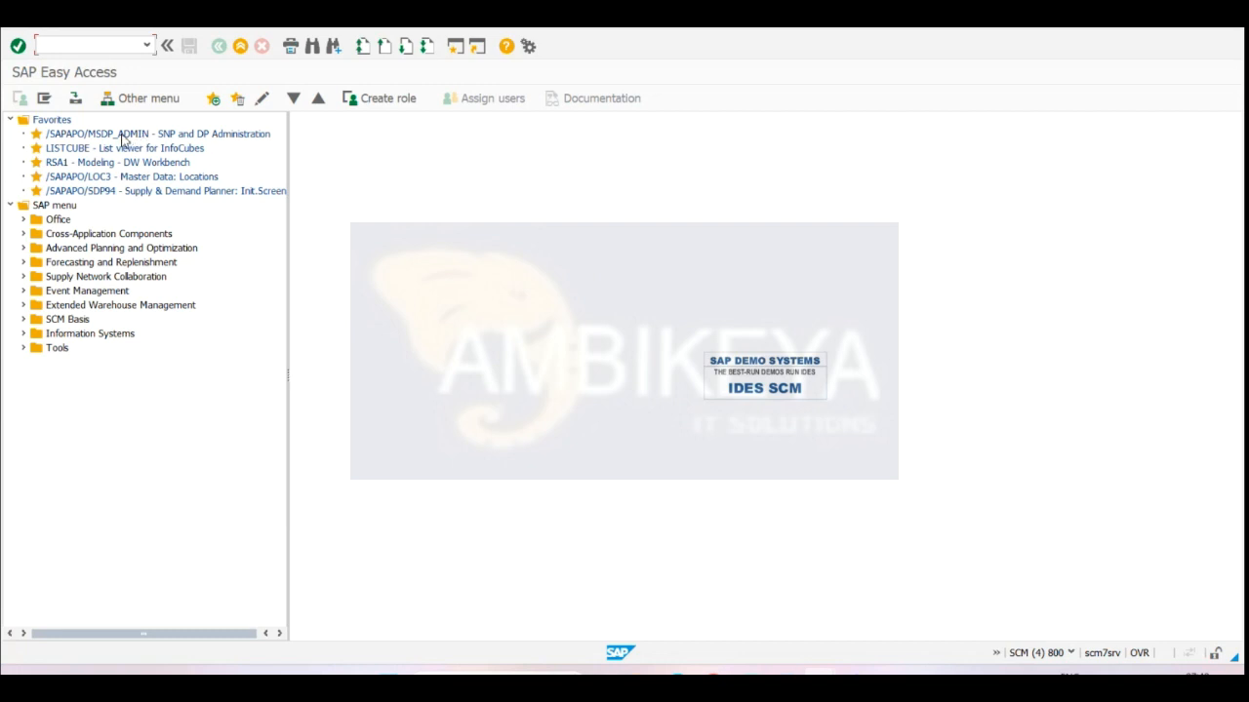
click(209, 137)
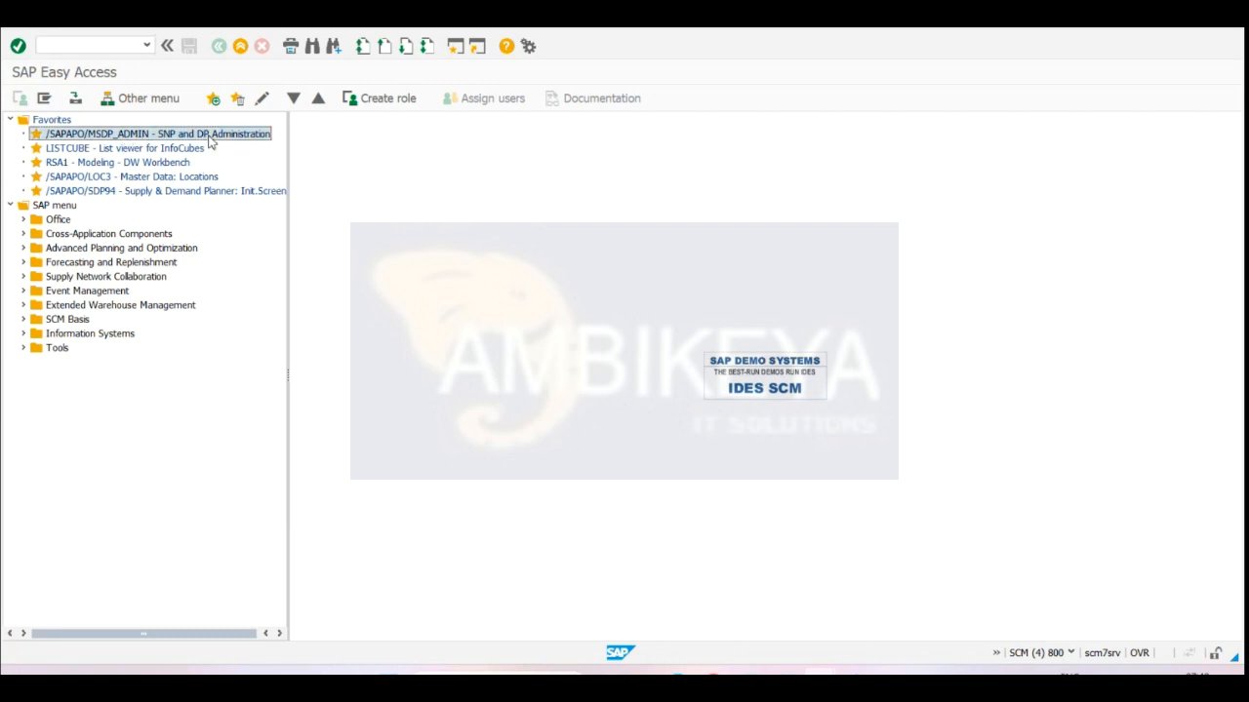
double_click(208, 138)
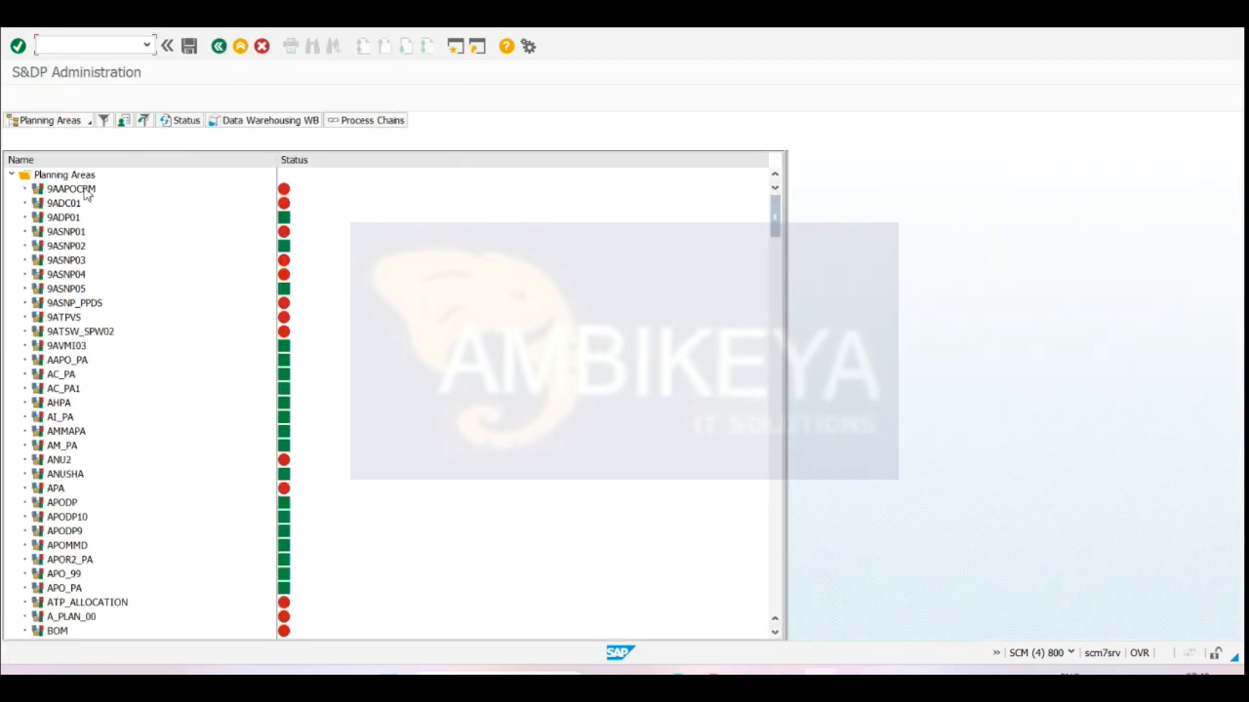
click(67, 221)
click(65, 221)
double_click(66, 221)
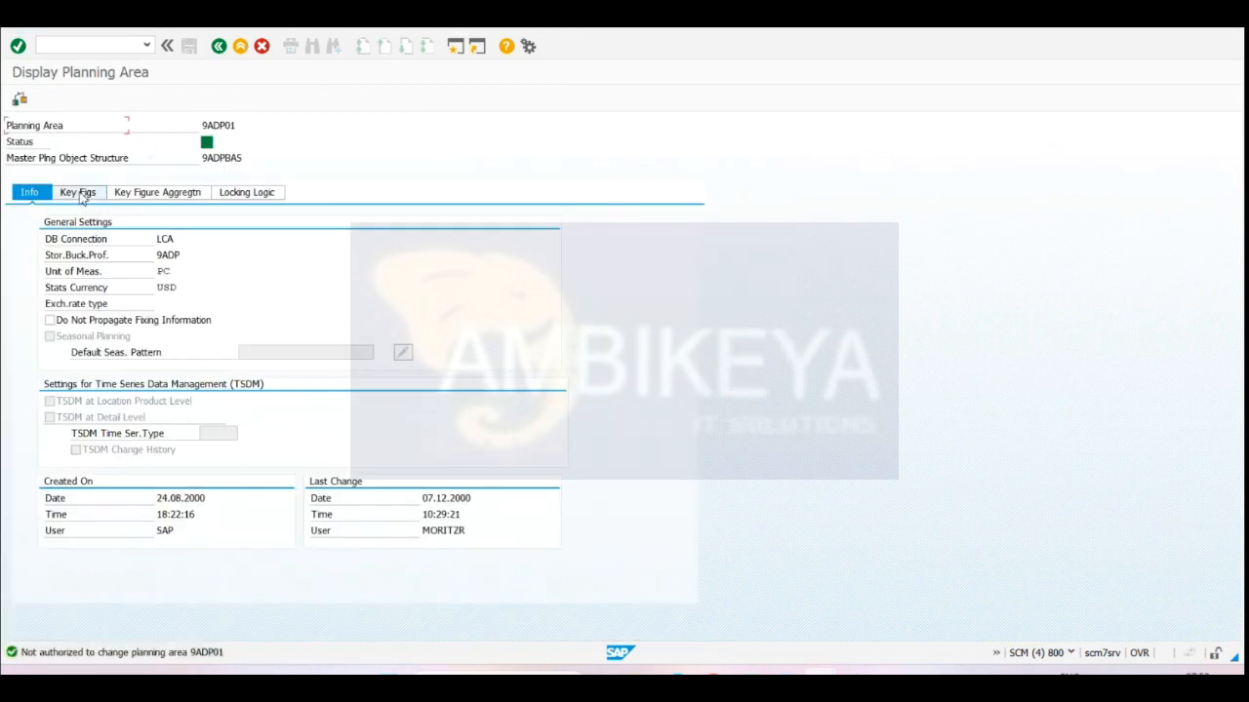
- Show the key figures of planning area 9ADP01 and examine the assigned entries from 9AADDKF1 to 9ATOTFC
click(82, 198)
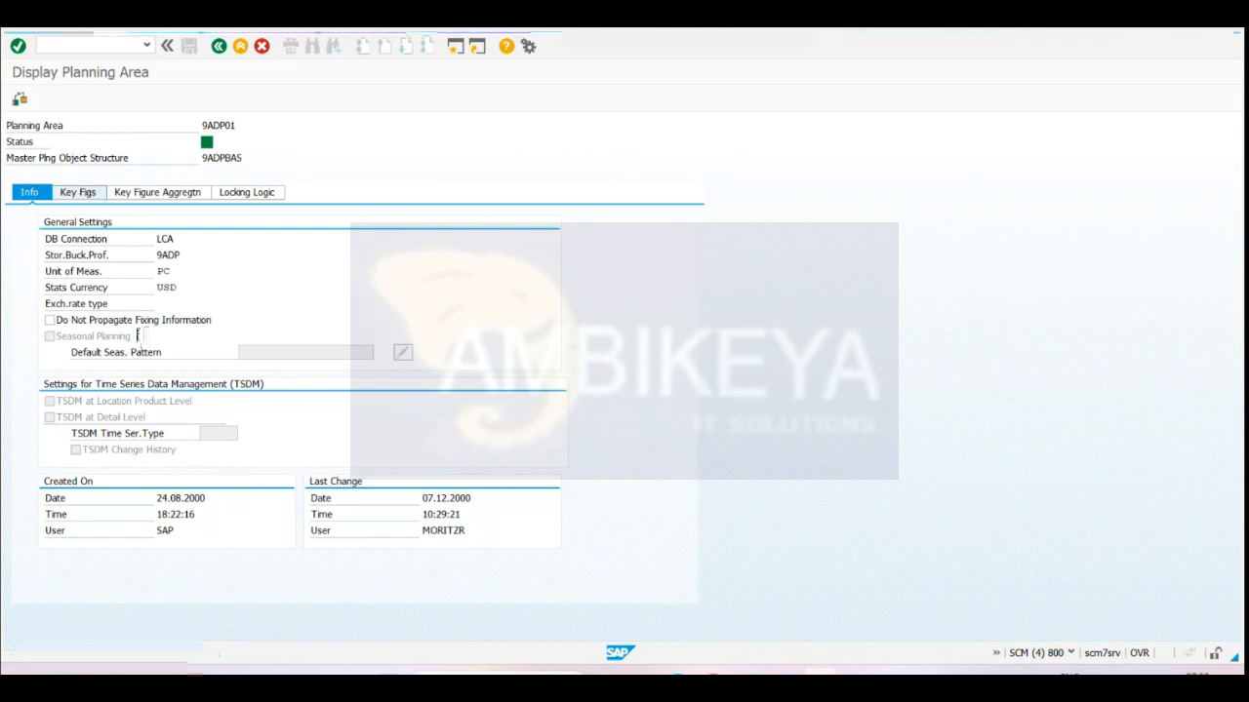
mouse_move(275, 312)
mouse_down()
mouse_move(277, 354)
mouse_move(277, 313)
mouse_up()
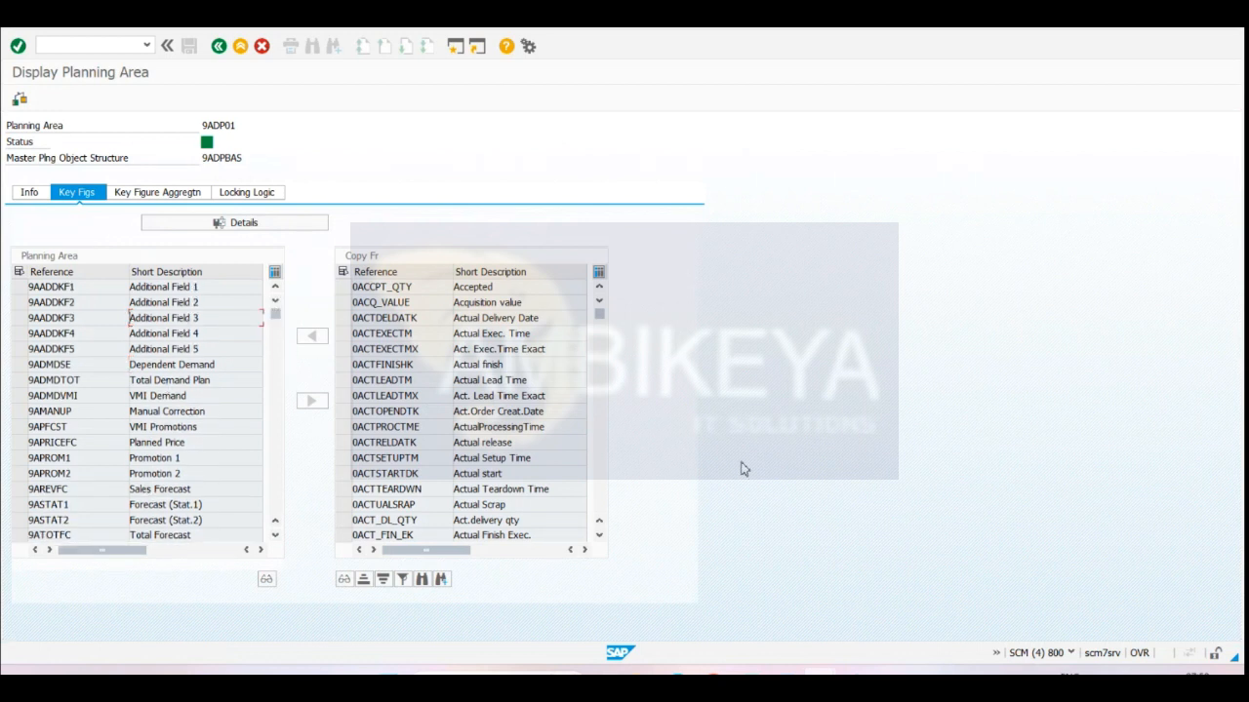
click(151, 428)
click(172, 518)
click(168, 474)
drag(277, 316, 277, 341)
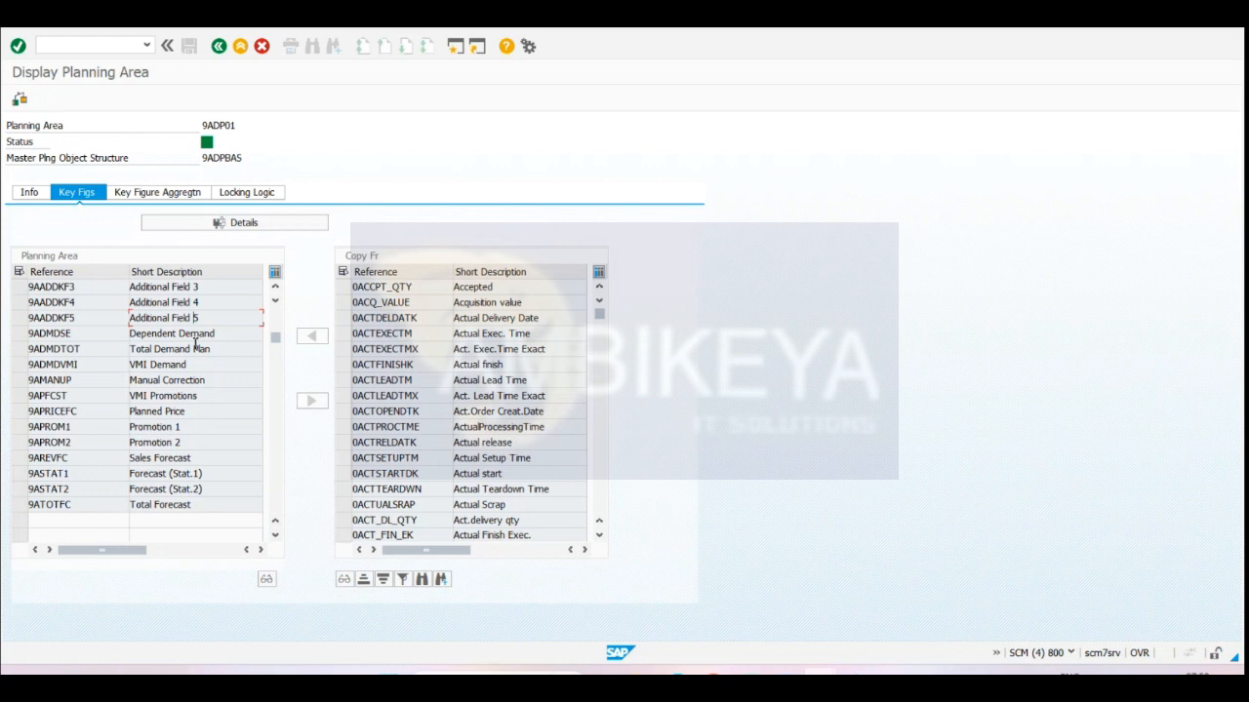
click(153, 363)
click(527, 332)
click(211, 303)
click(277, 313)
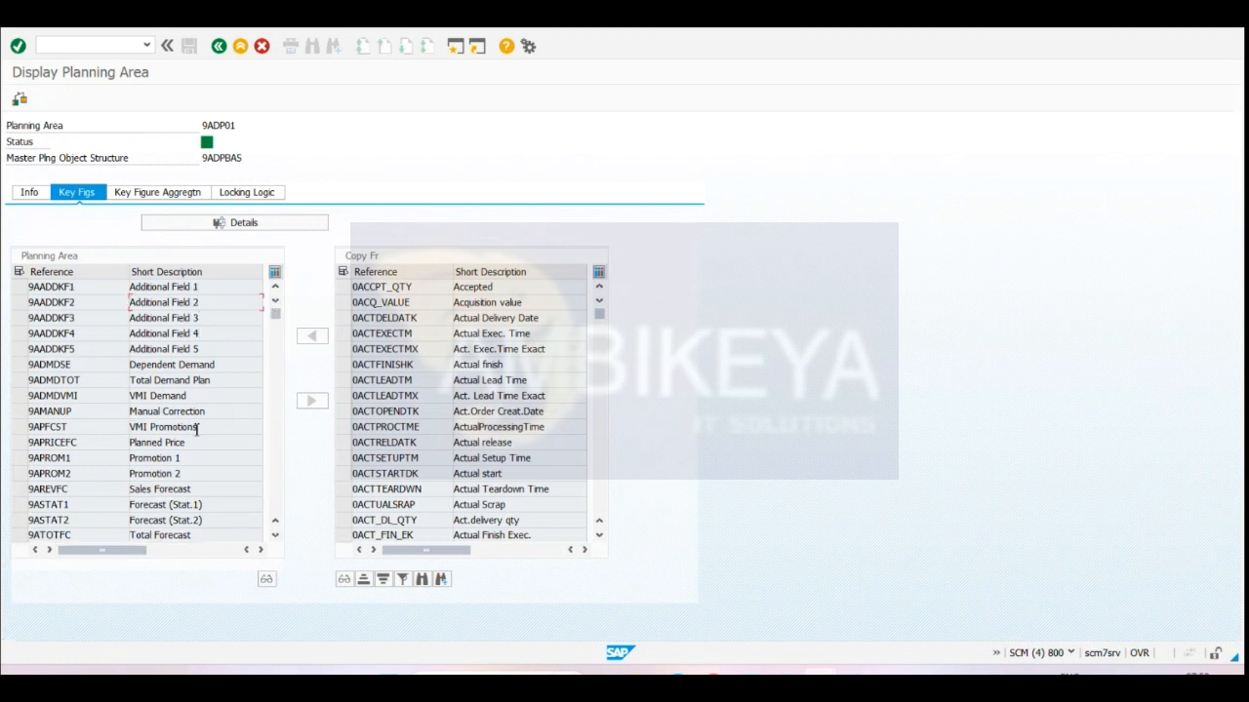
- Compare the key figures assigned to planning area 9ADP01 with the key figures available to copy from
click(45, 286)
click(54, 381)
click(447, 383)
click(232, 127)
double_click(232, 127)
click(182, 396)
mouse_move(604, 319)
mouse_down()
mouse_move(604, 349)
mouse_move(607, 312)
mouse_up()
click(514, 443)
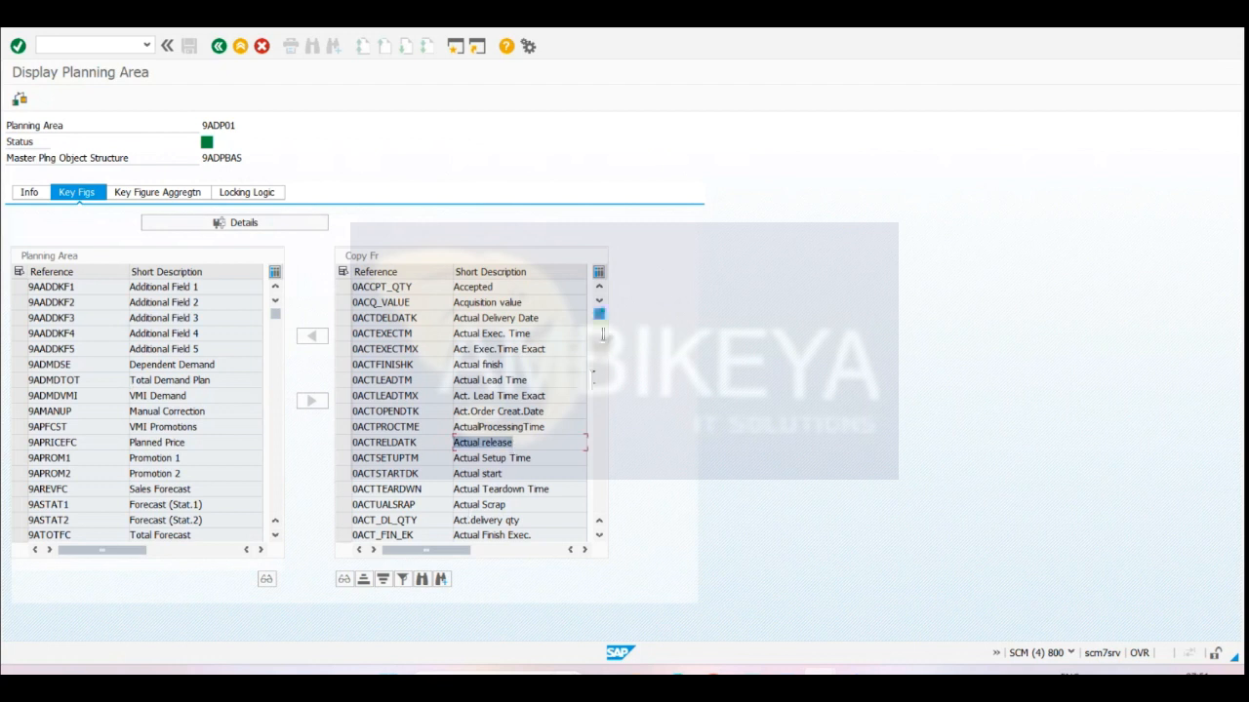
- Browse the key figures available for copying, including the 0NO, 0RE and 0APO entries
drag(599, 313, 603, 341)
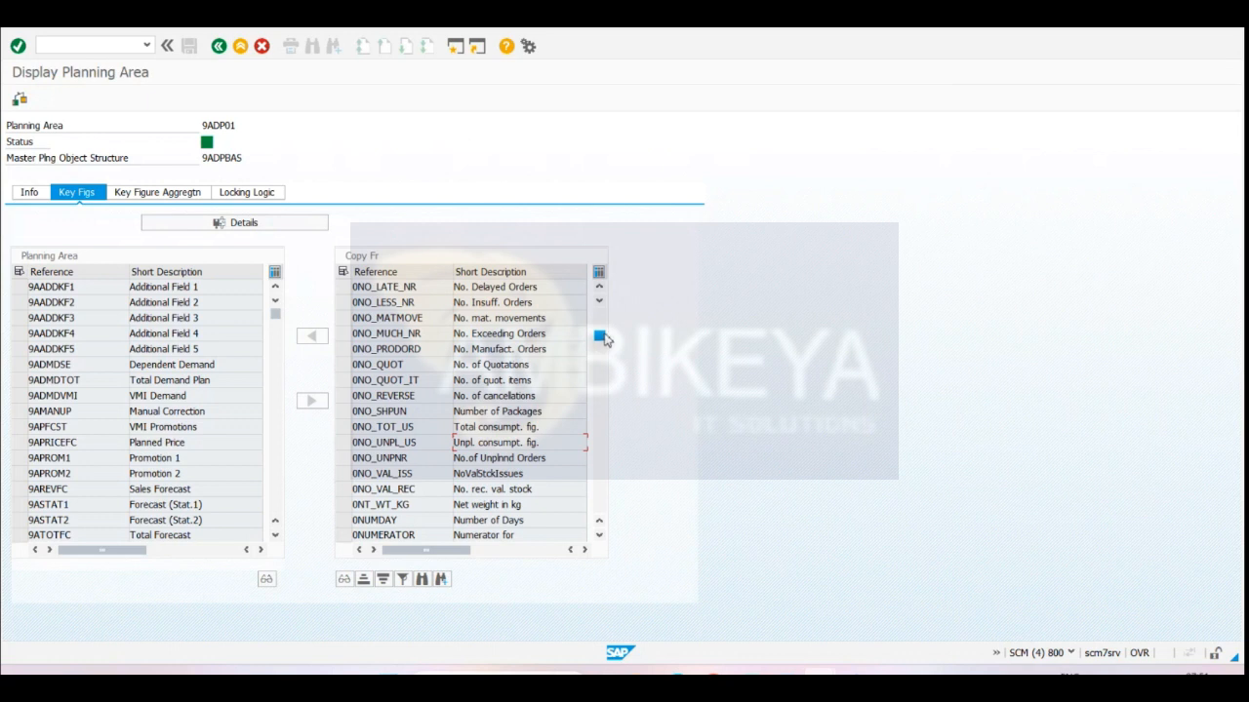
drag(604, 333, 603, 346)
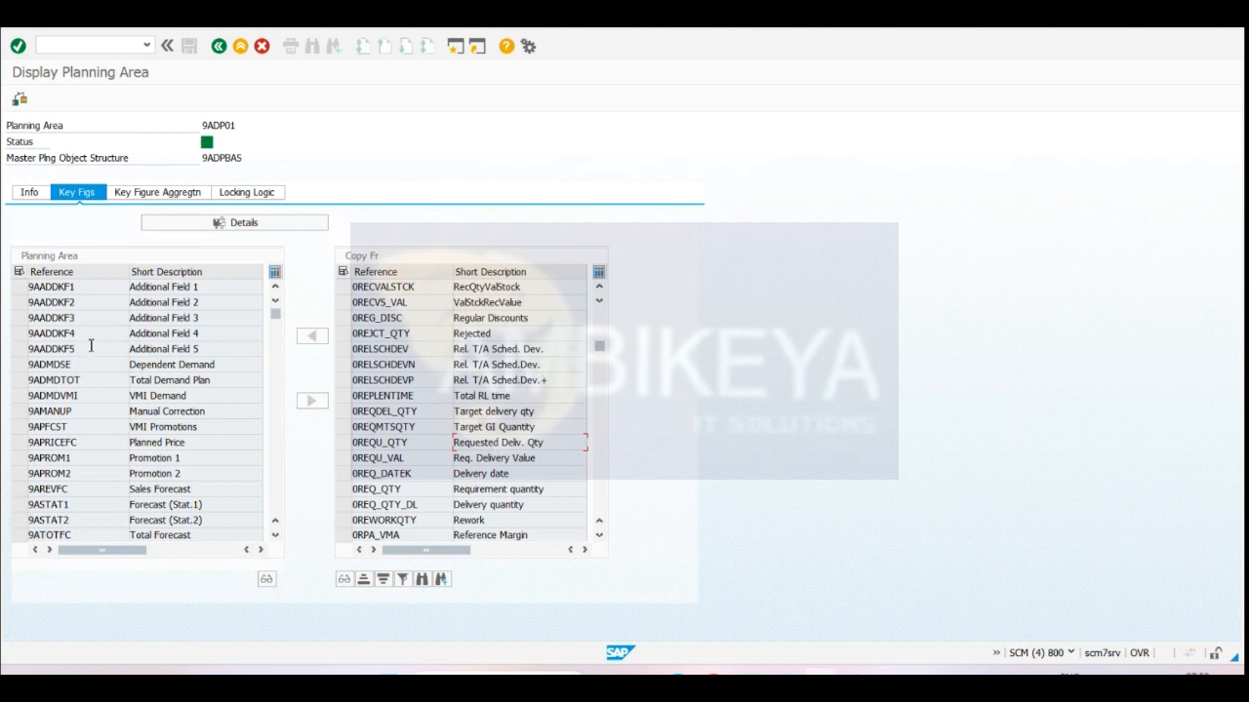
click(410, 348)
click(174, 333)
drag(602, 347, 598, 320)
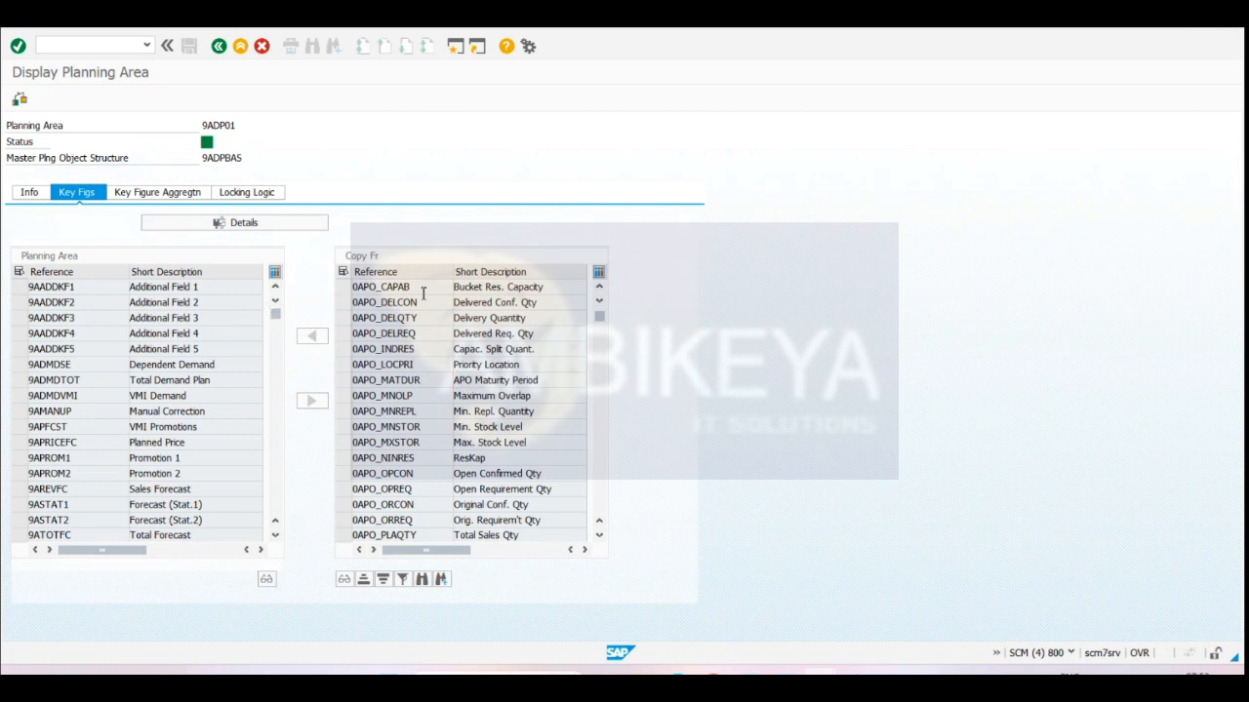
- Switch to the Excel mapping on Sheet12, mark the target's Key Fig entry, and return to the SAP planning area display
key(alt+Tab)
key(alt+Tab)
key(alt+Tab)
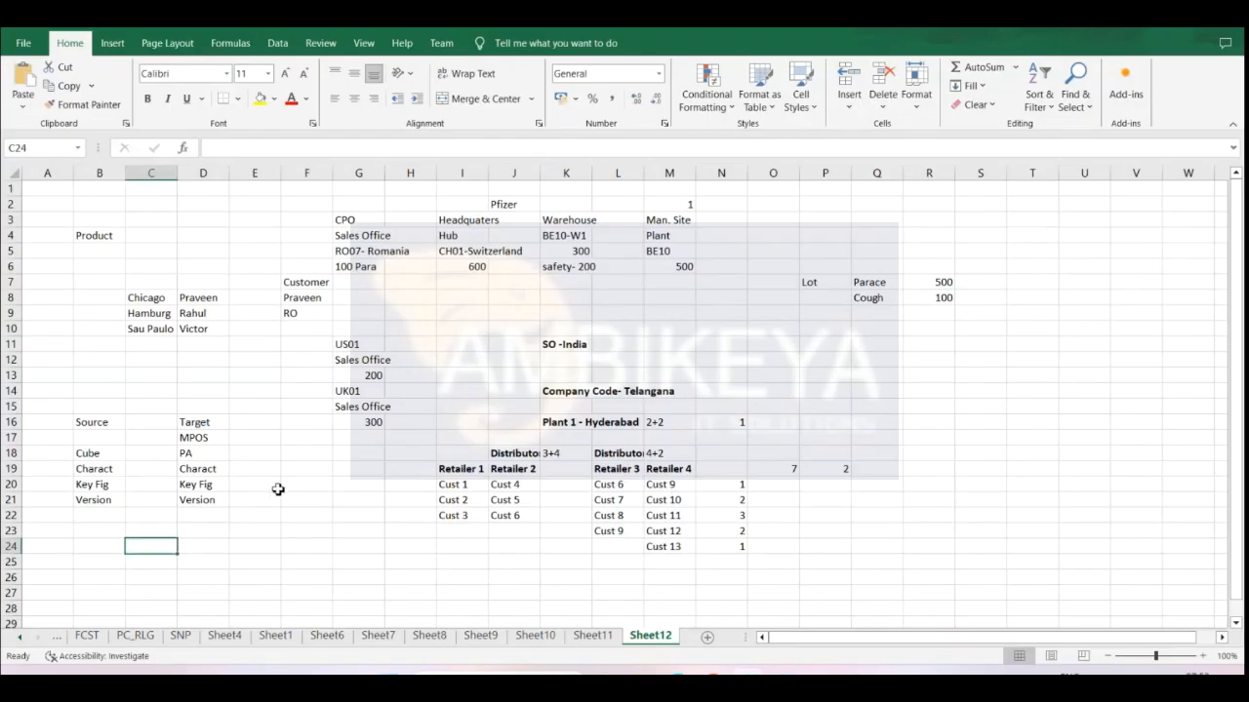
click(202, 485)
key(alt+Tab)
- Open the planning area's master planning object structure, examine its characteristics, and mark the target's Charact entry in the Excel mapping
click(144, 19)
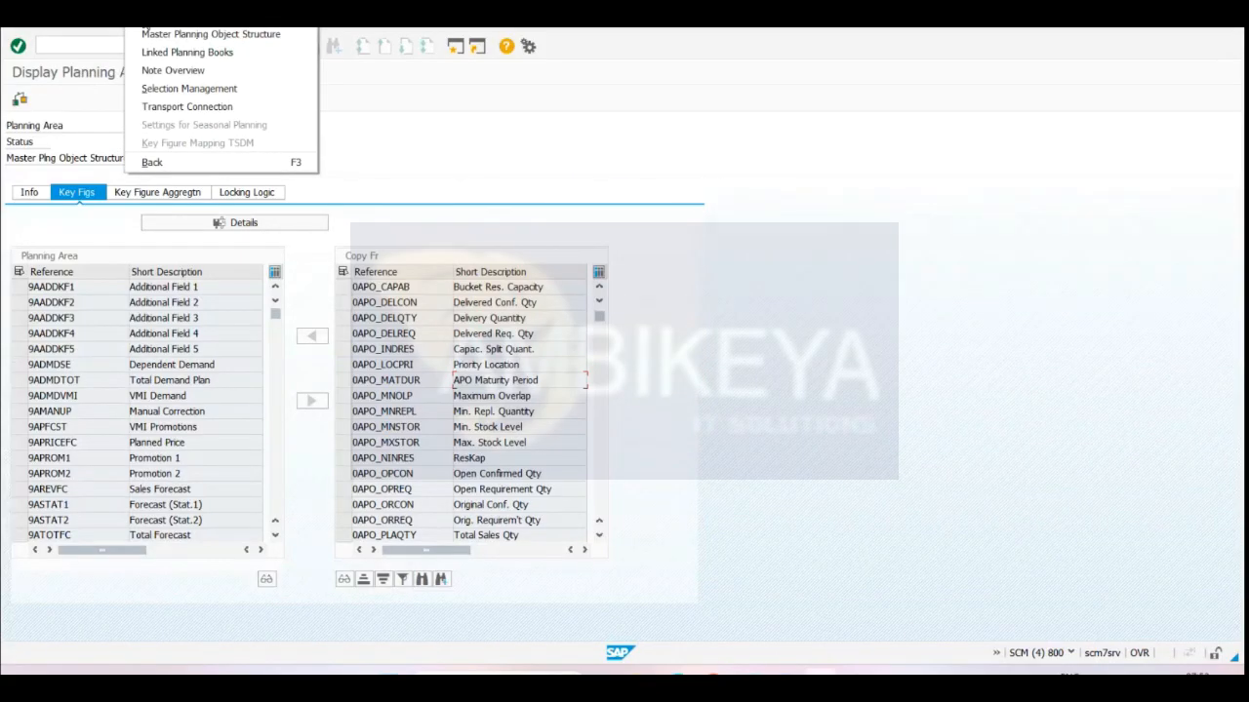
click(193, 35)
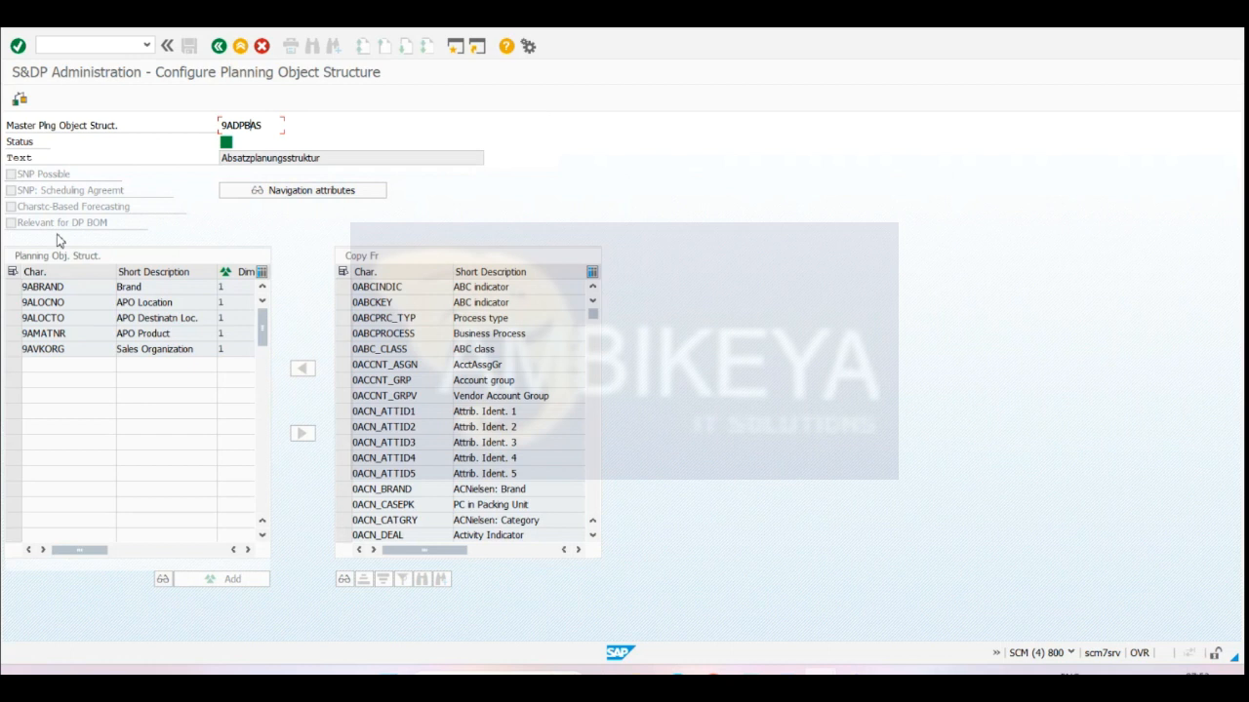
click(140, 349)
click(134, 302)
key(alt+Tab)
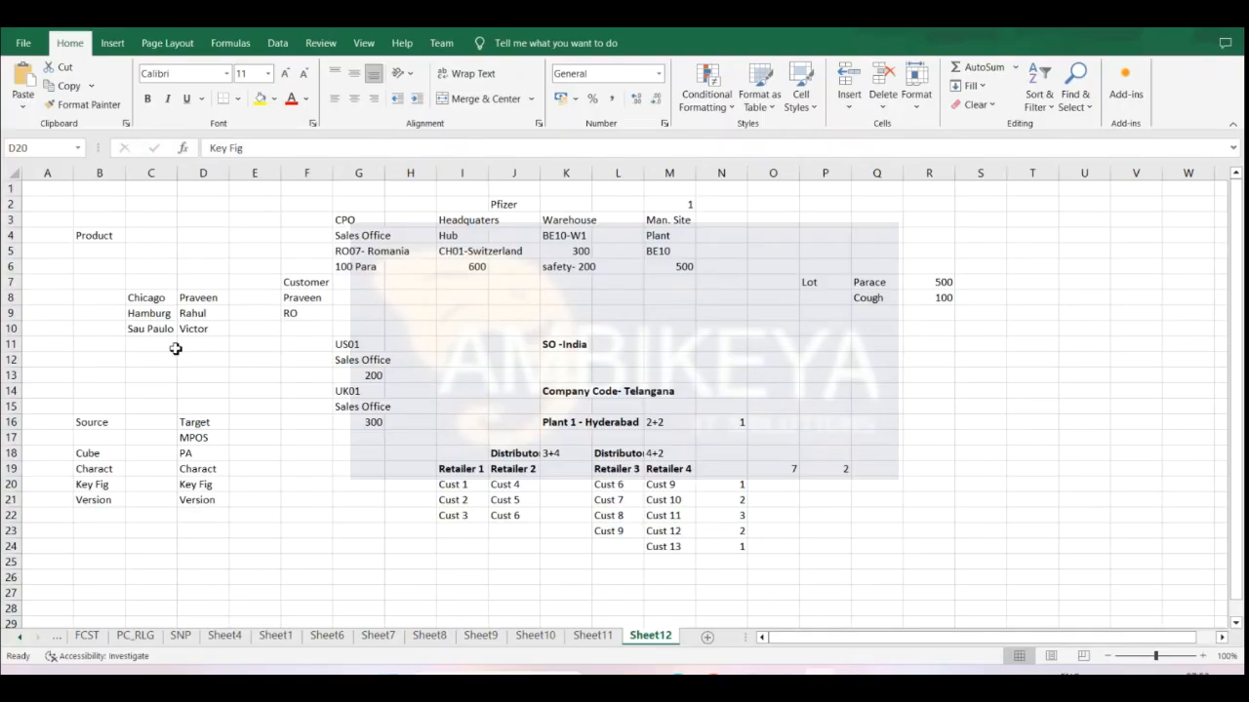
click(203, 470)
key(alt+Tab)
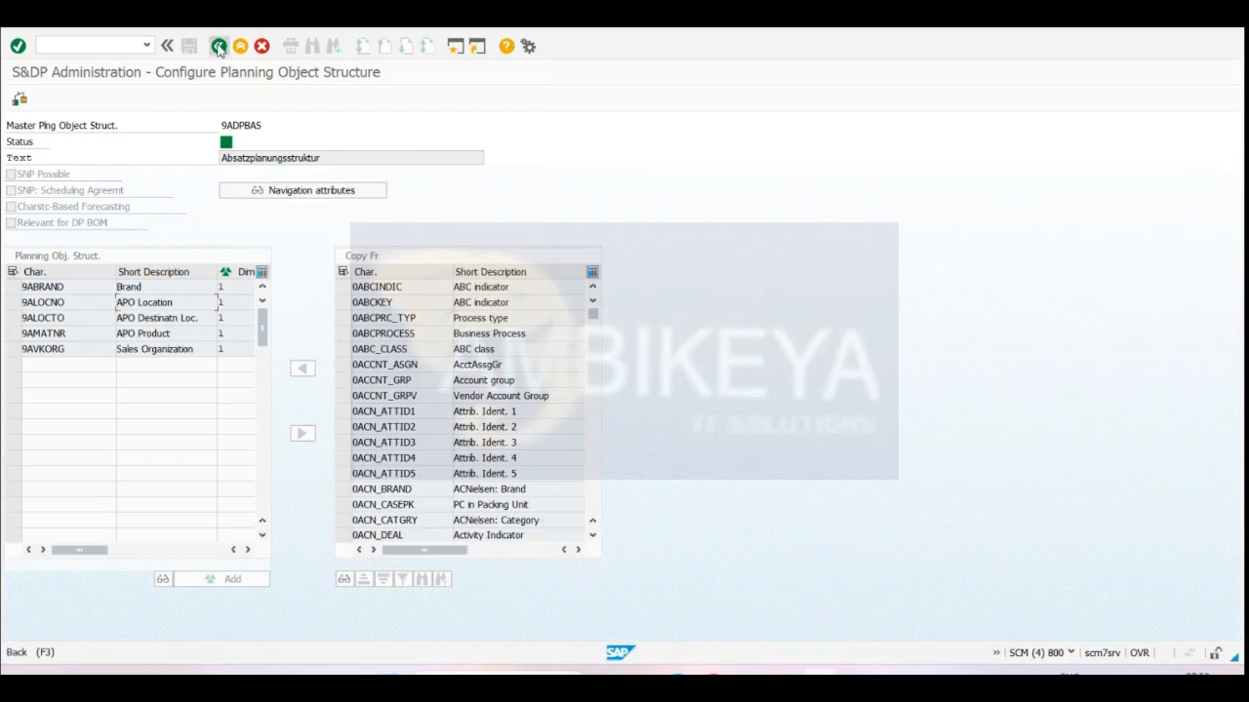
- Return to the planning area list and view the created time series objects of 9ADP01 to check its planning version
click(219, 46)
click(218, 46)
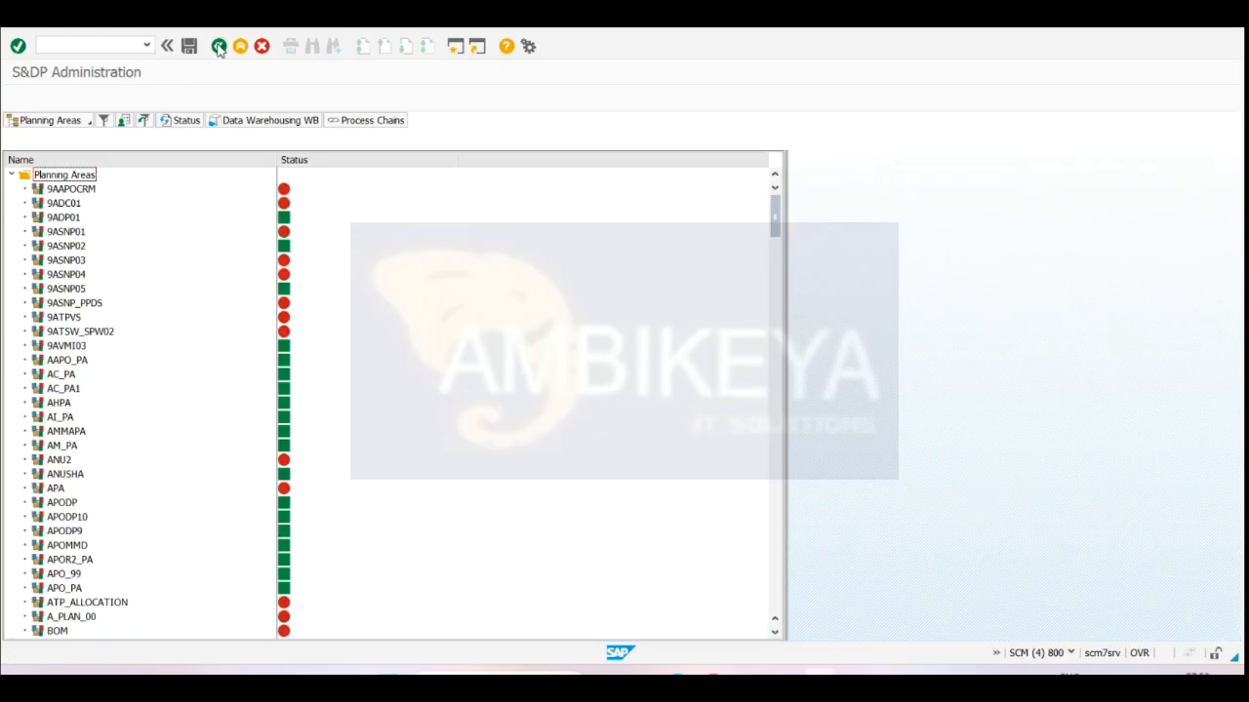
right_click(72, 220)
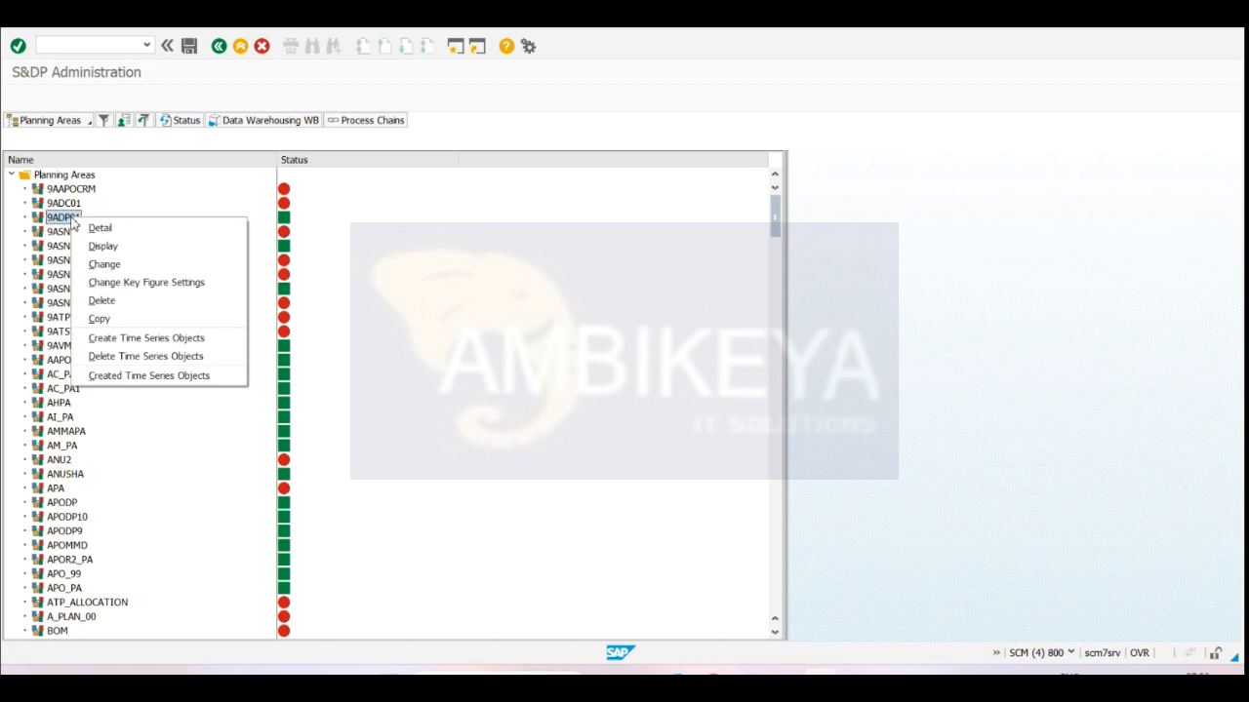
click(177, 375)
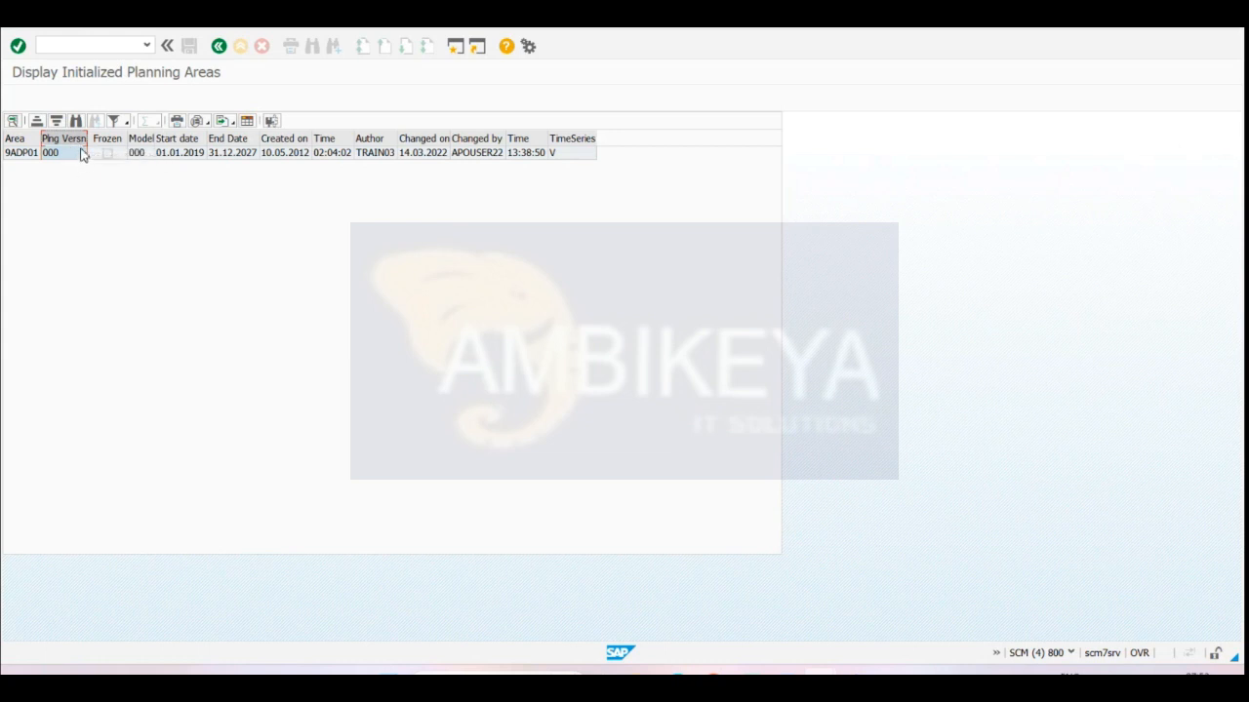
click(218, 46)
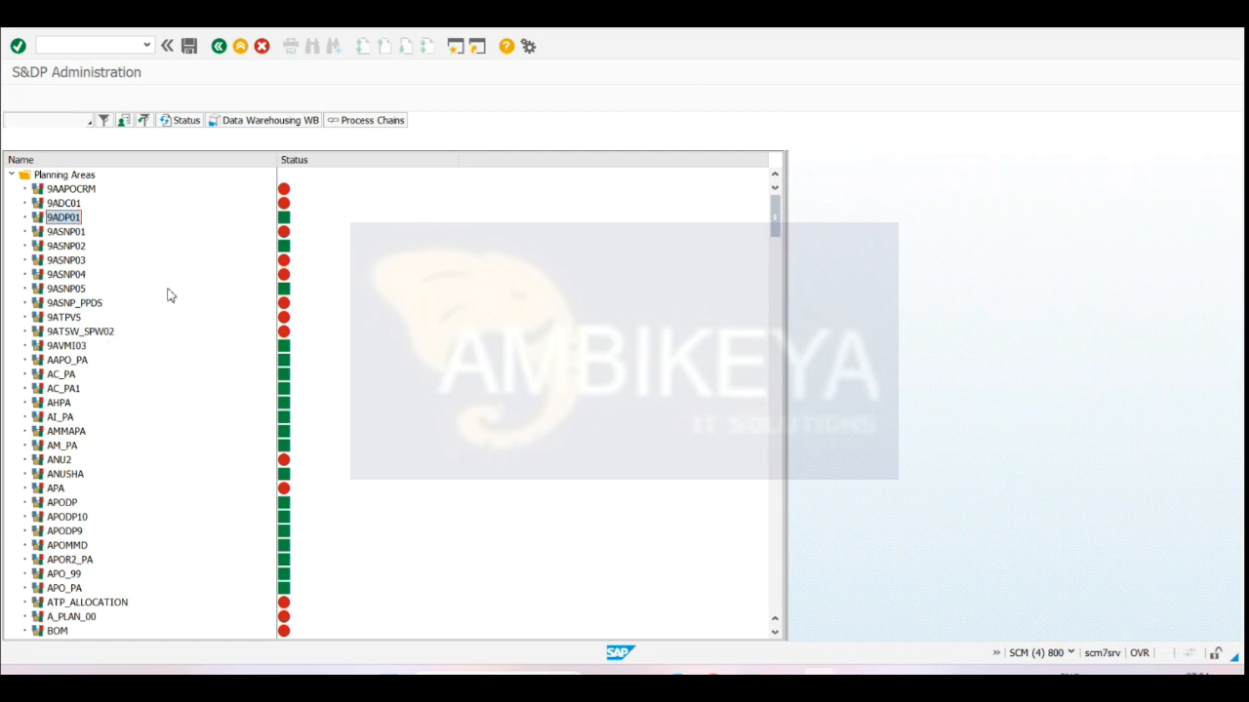
- Switch to the Excel mapping and review the target's Charact, Key Fig and Version entries against the source's Charact entry
key(alt+Tab)
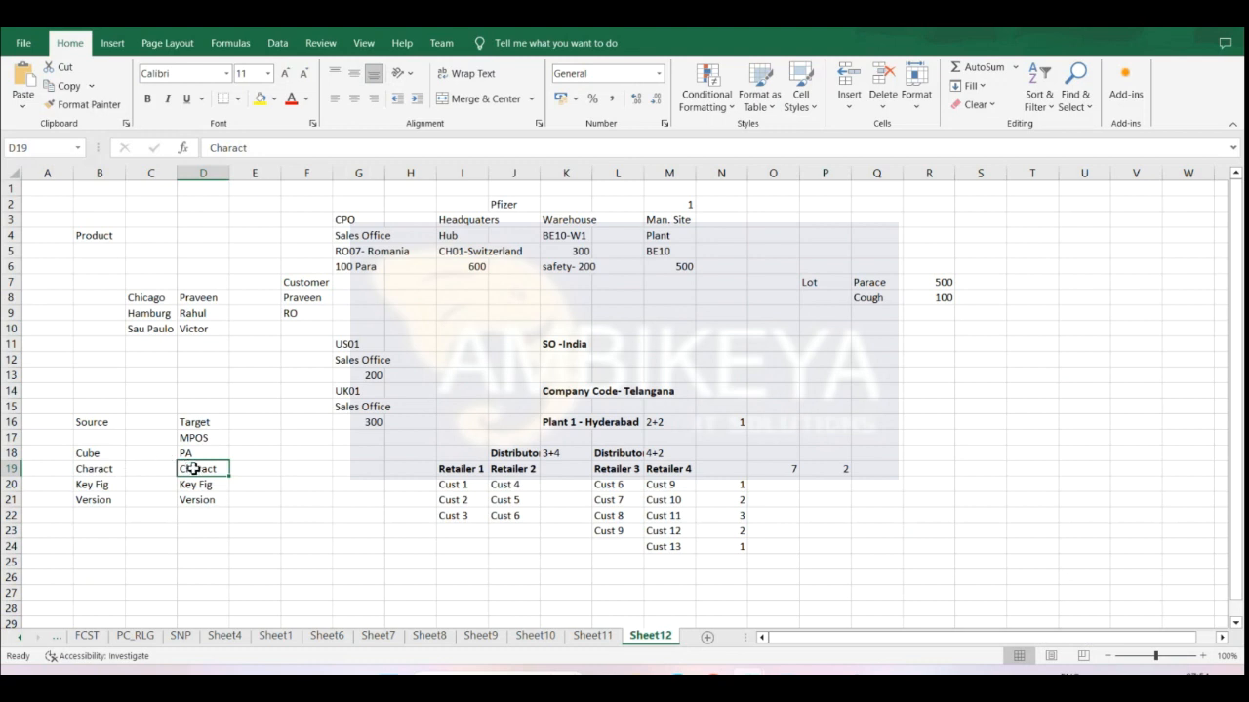
drag(201, 472, 206, 503)
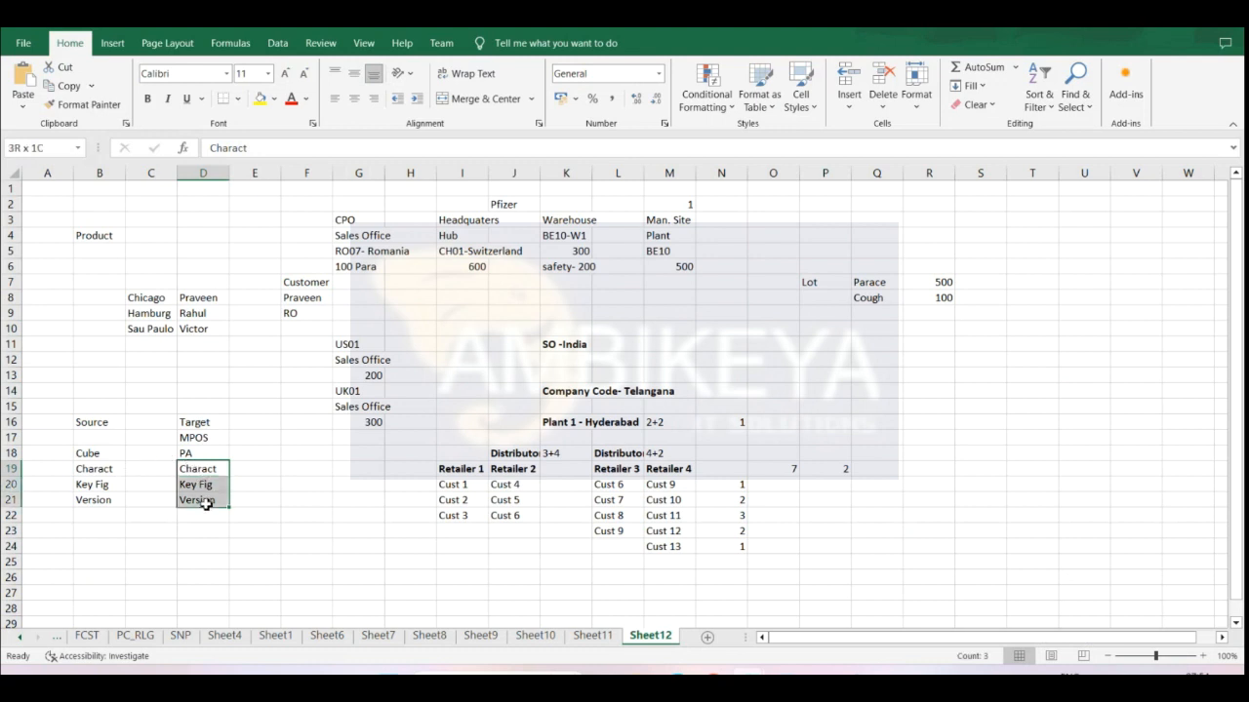
click(98, 470)
key(alt+Tab)
- Switch to the SAP session for loading the planning area version and view its system and transaction details
mouse_move(819, 687)
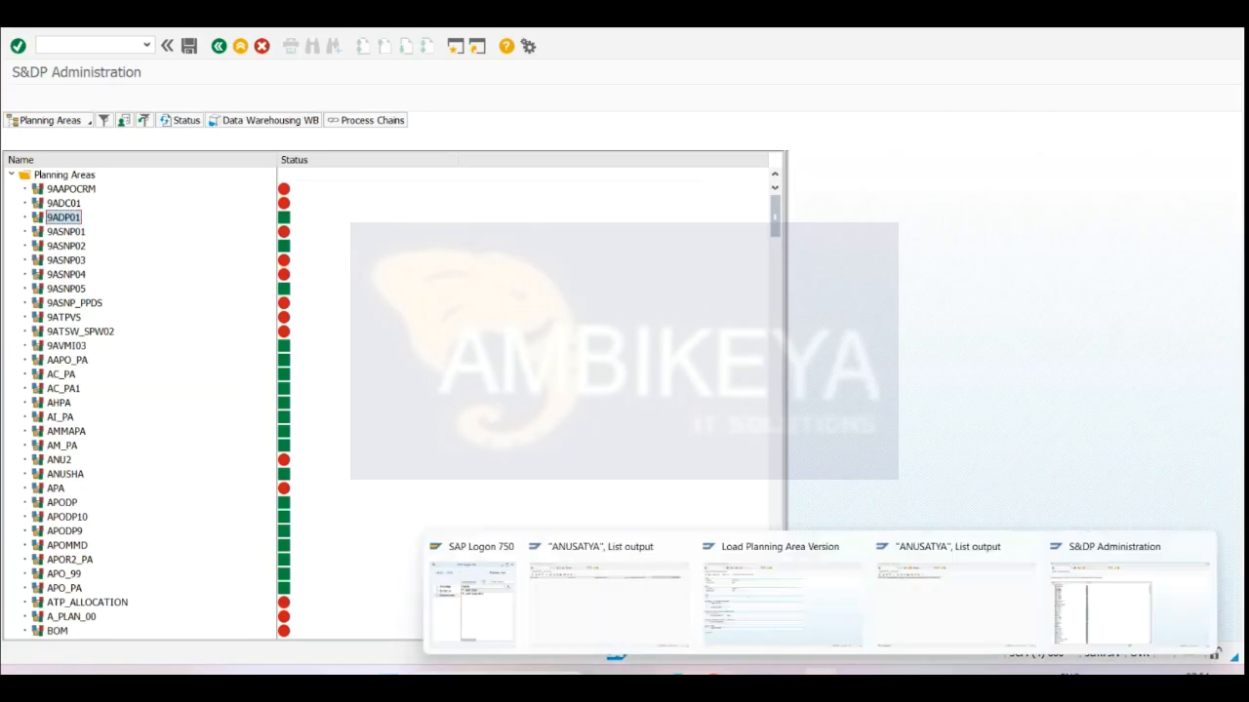
click(800, 610)
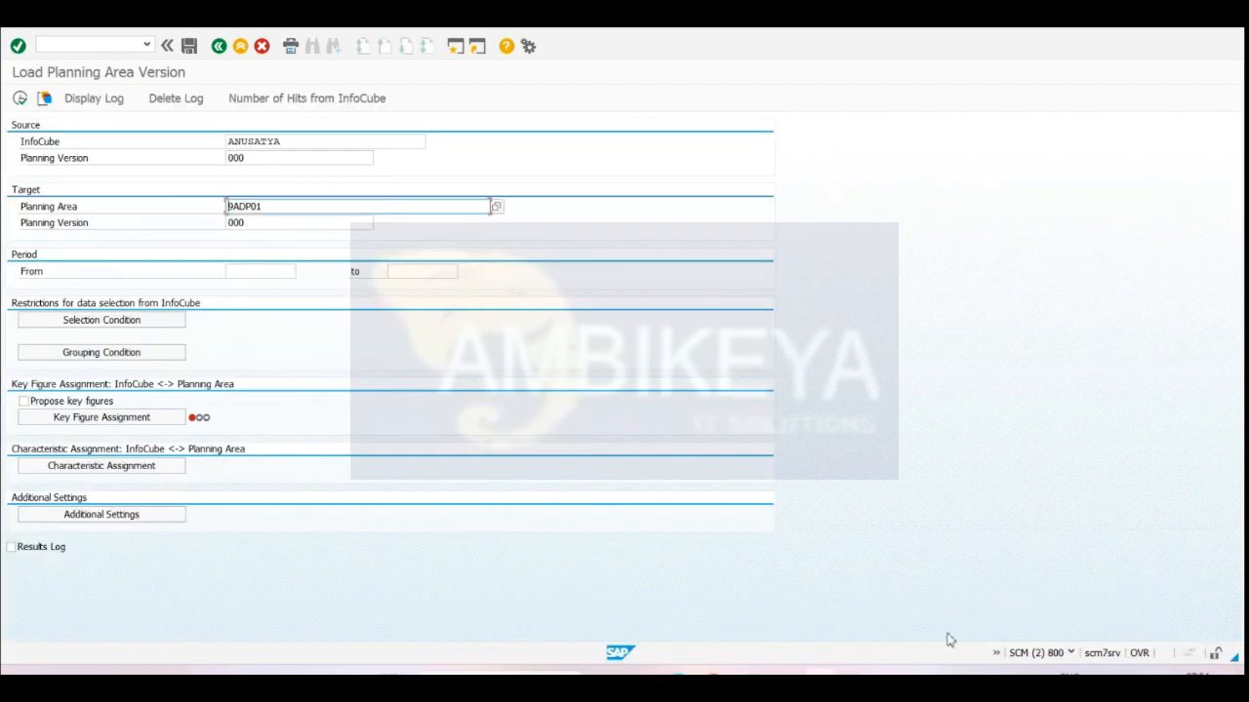
click(1085, 658)
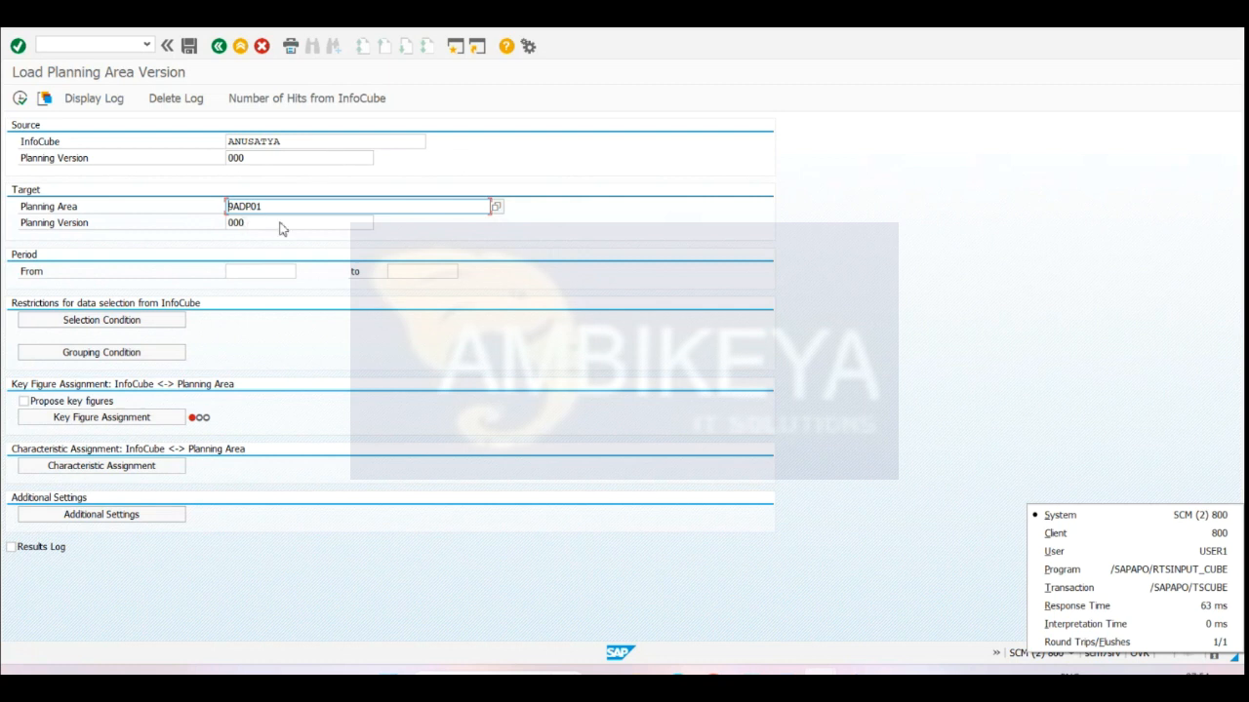
- Set the data load period from 08.11.2022 to 08.11.2023
click(257, 270)
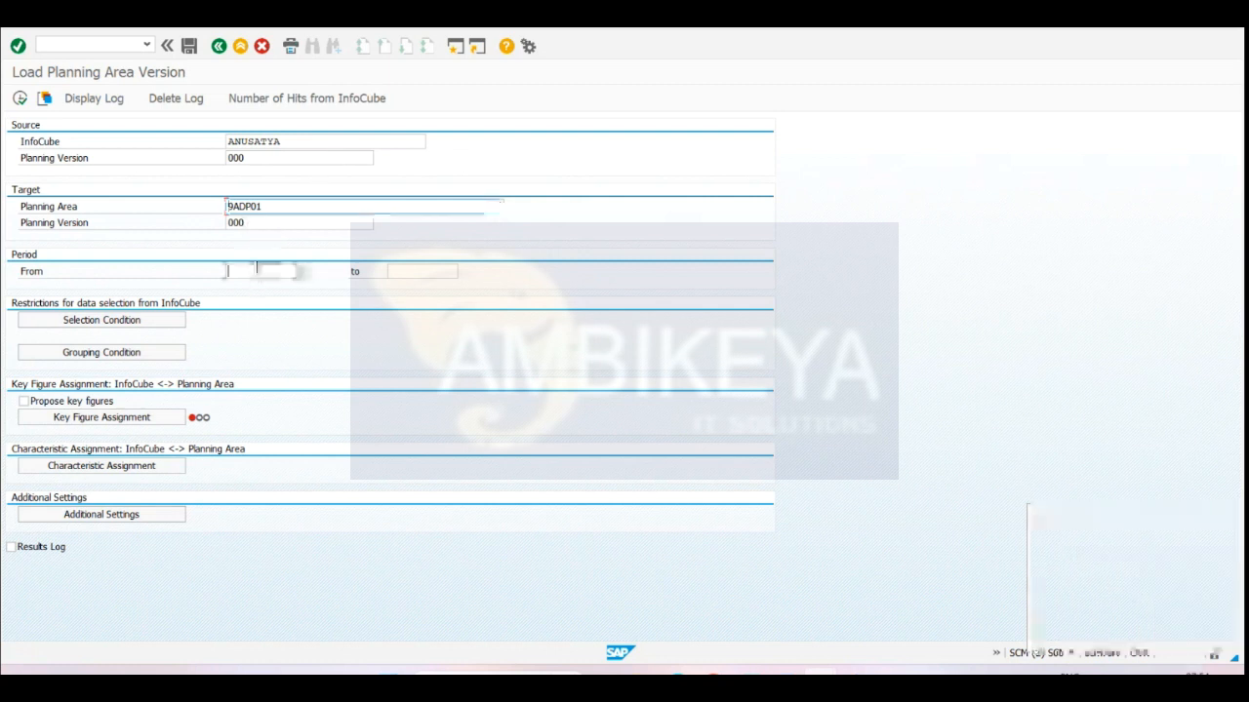
click(440, 270)
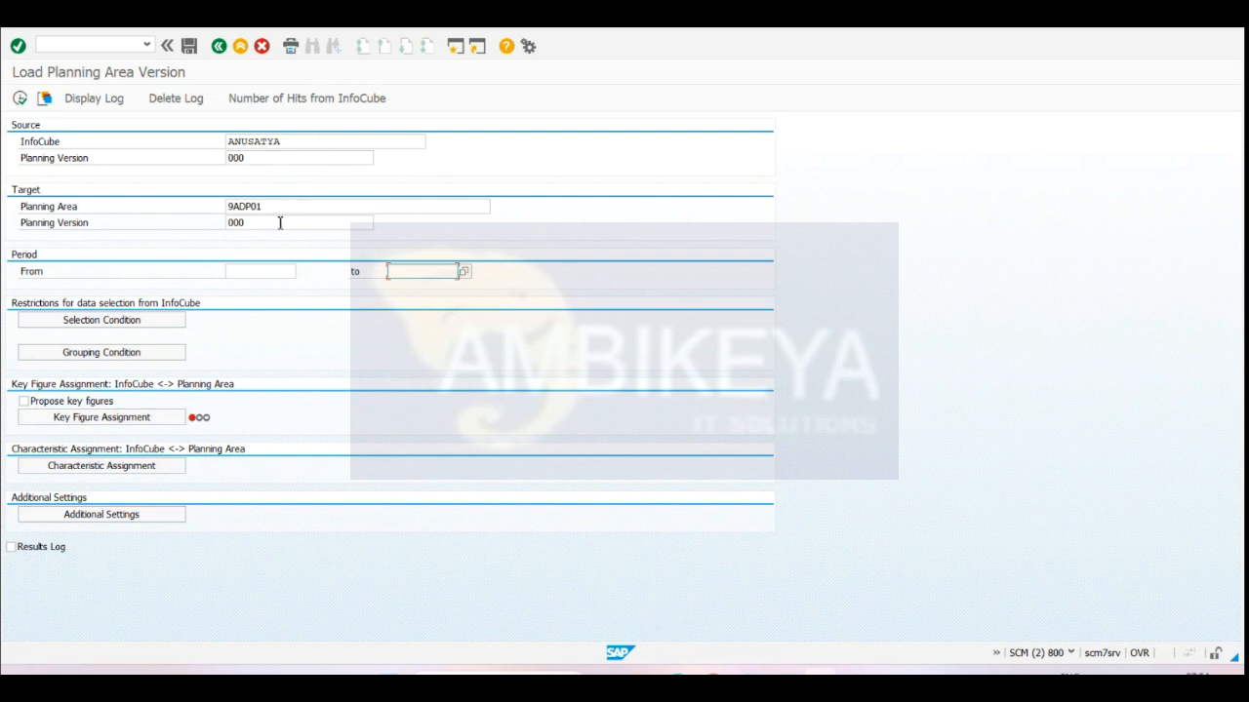
click(282, 271)
click(409, 273)
click(234, 270)
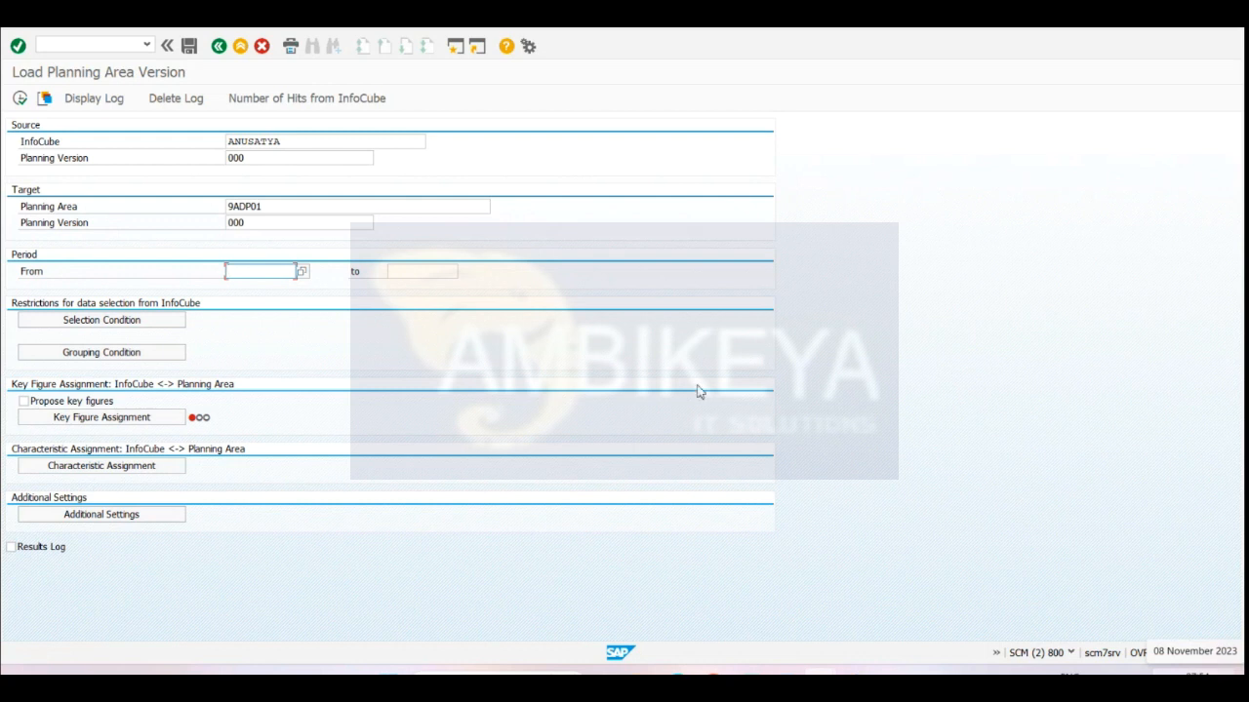
click(301, 272)
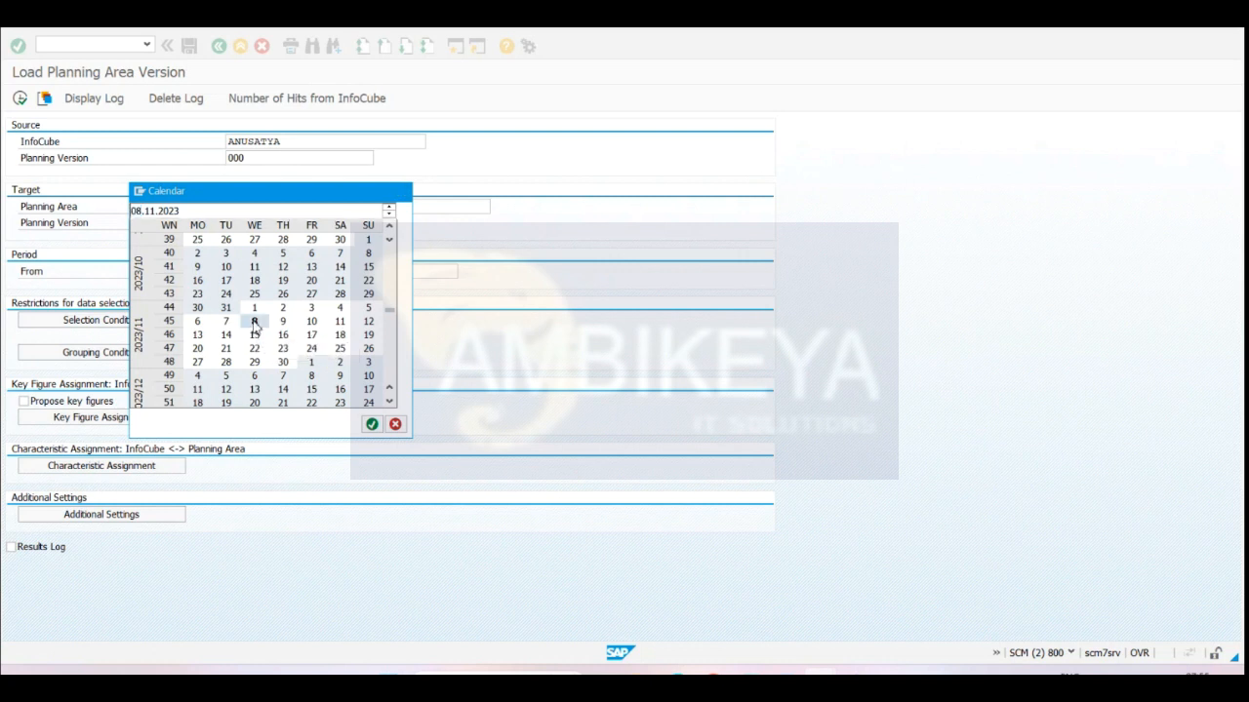
double_click(254, 322)
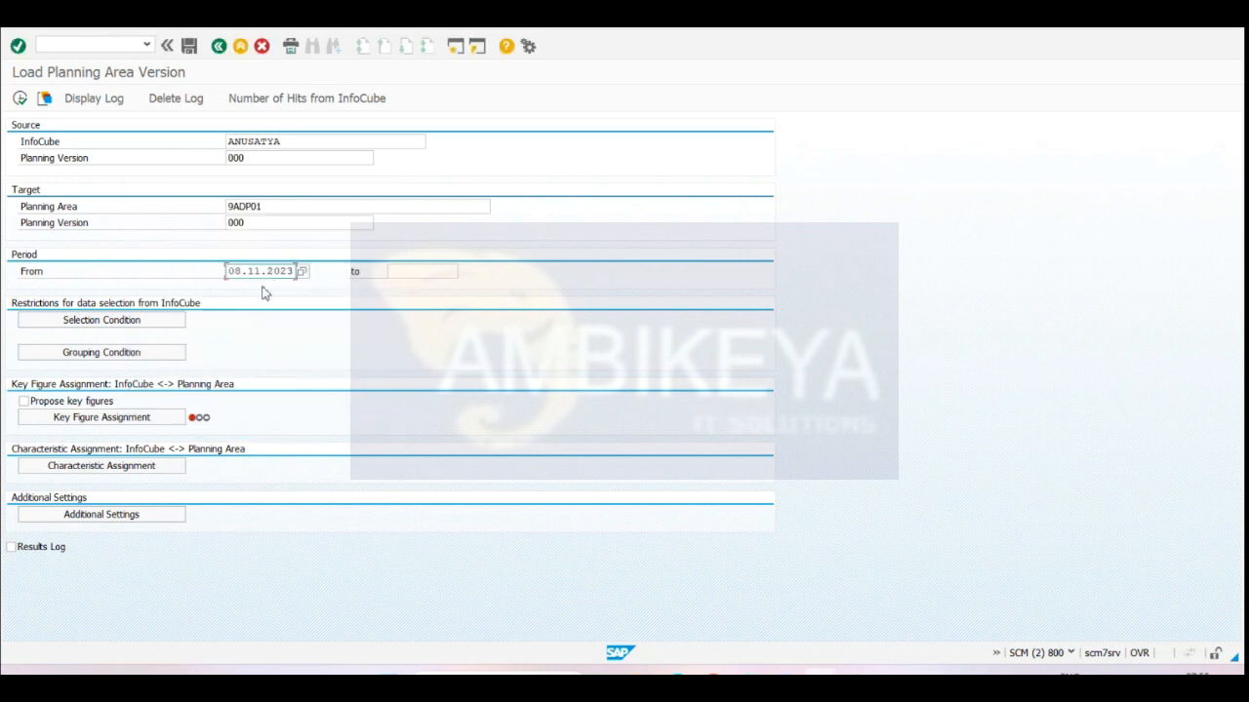
click(409, 274)
click(466, 273)
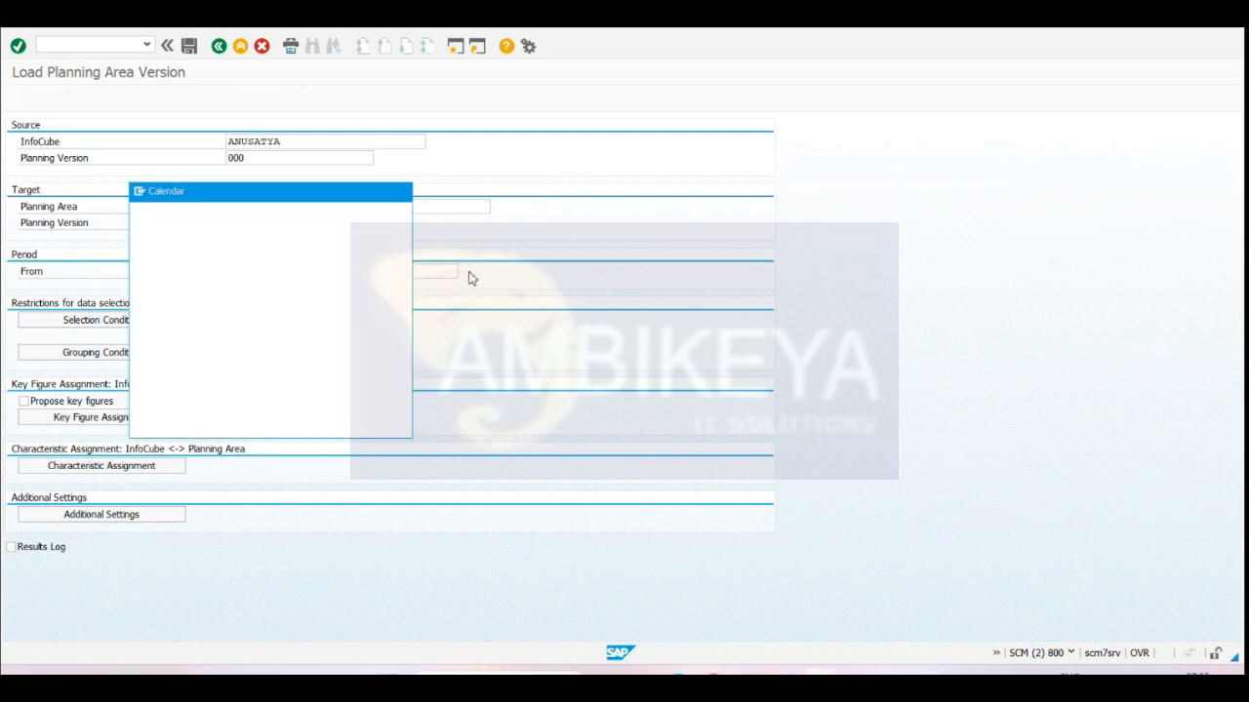
double_click(251, 322)
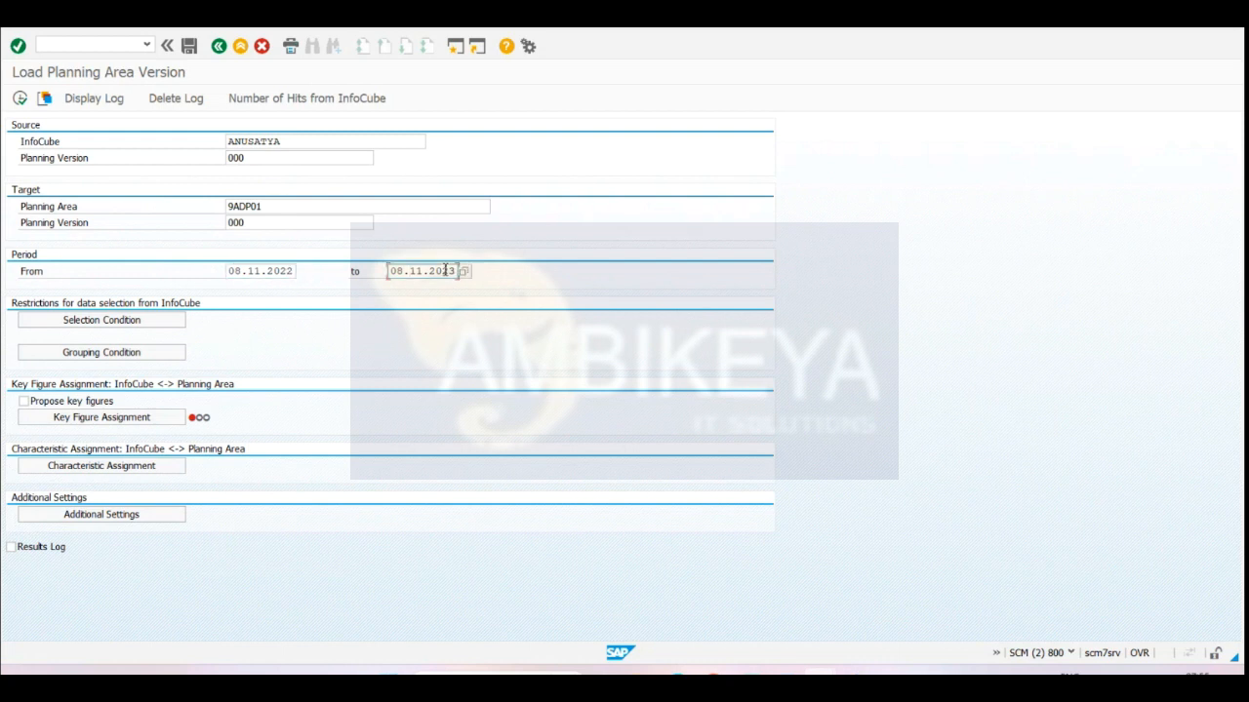
- Review the load period's start and end dates, and examine the APO Location and APO Product fields of the selection condition
click(277, 272)
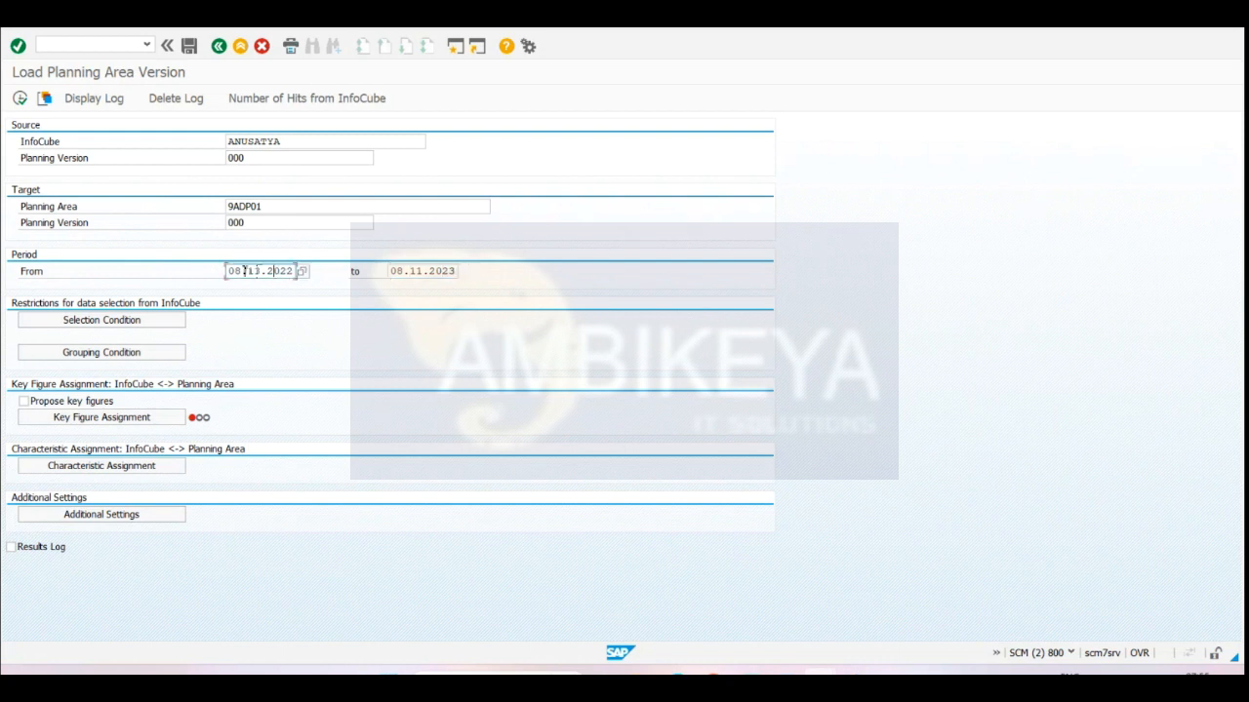
click(425, 276)
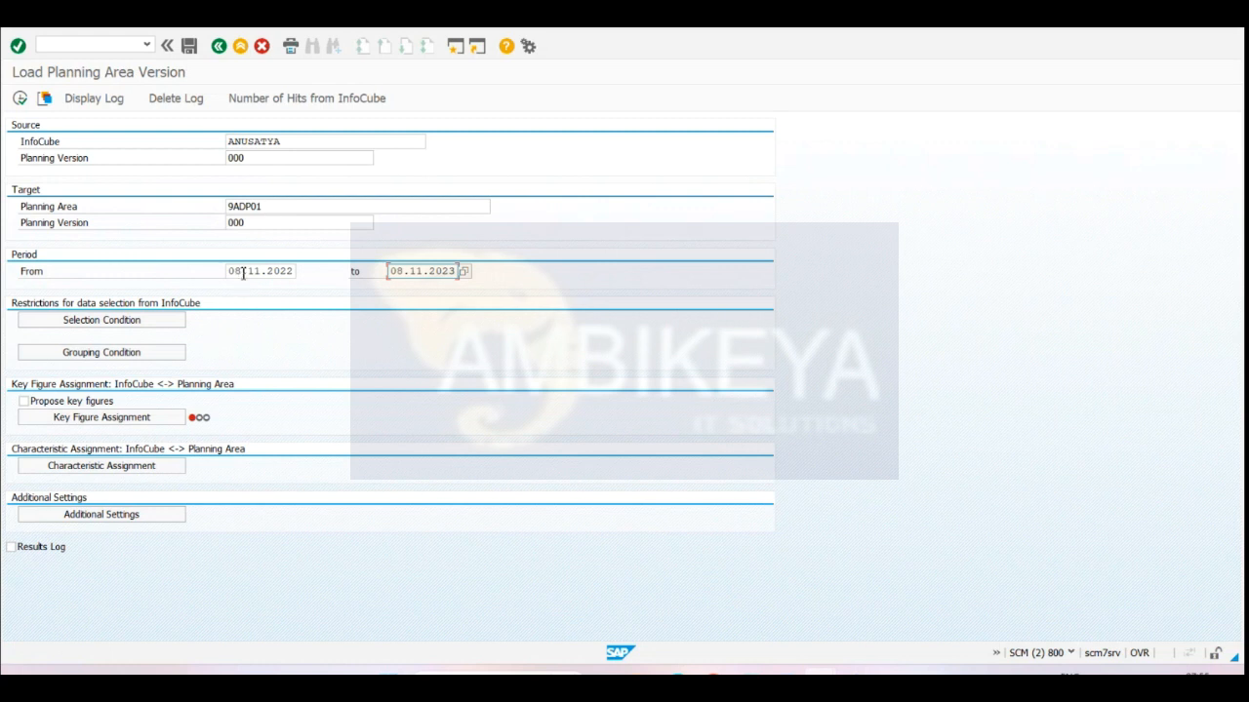
click(179, 322)
drag(327, 125, 687, 136)
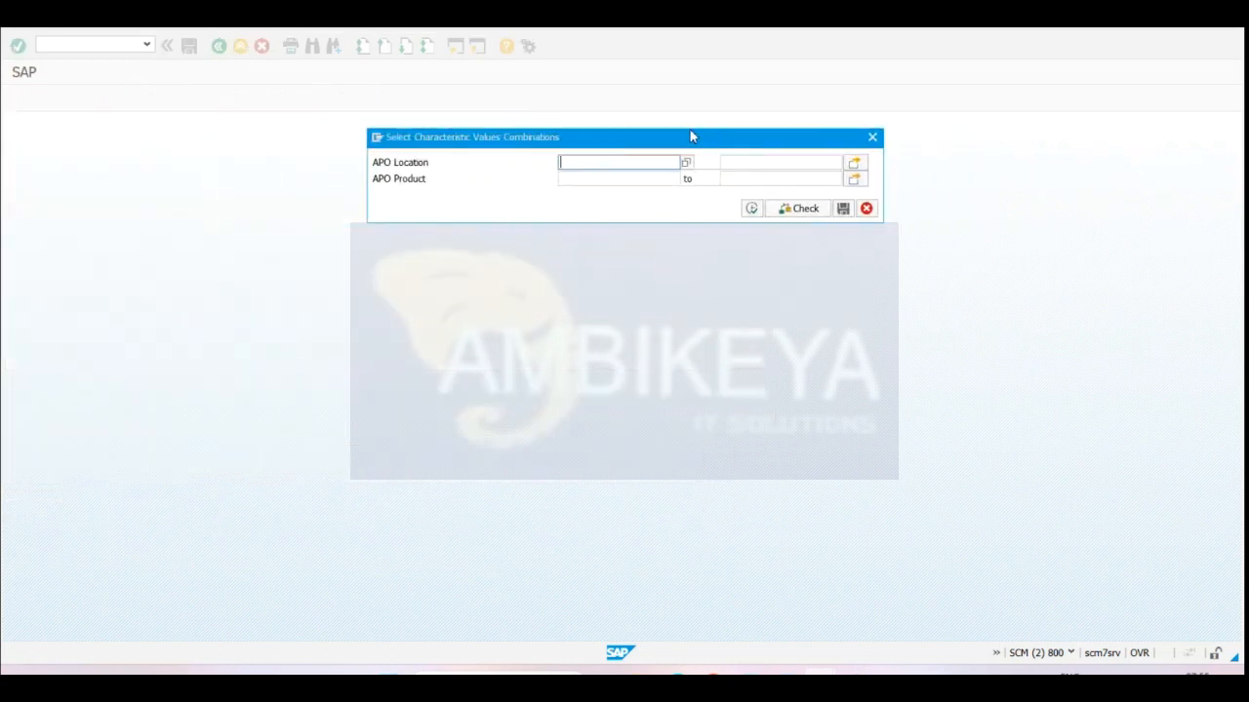
click(616, 179)
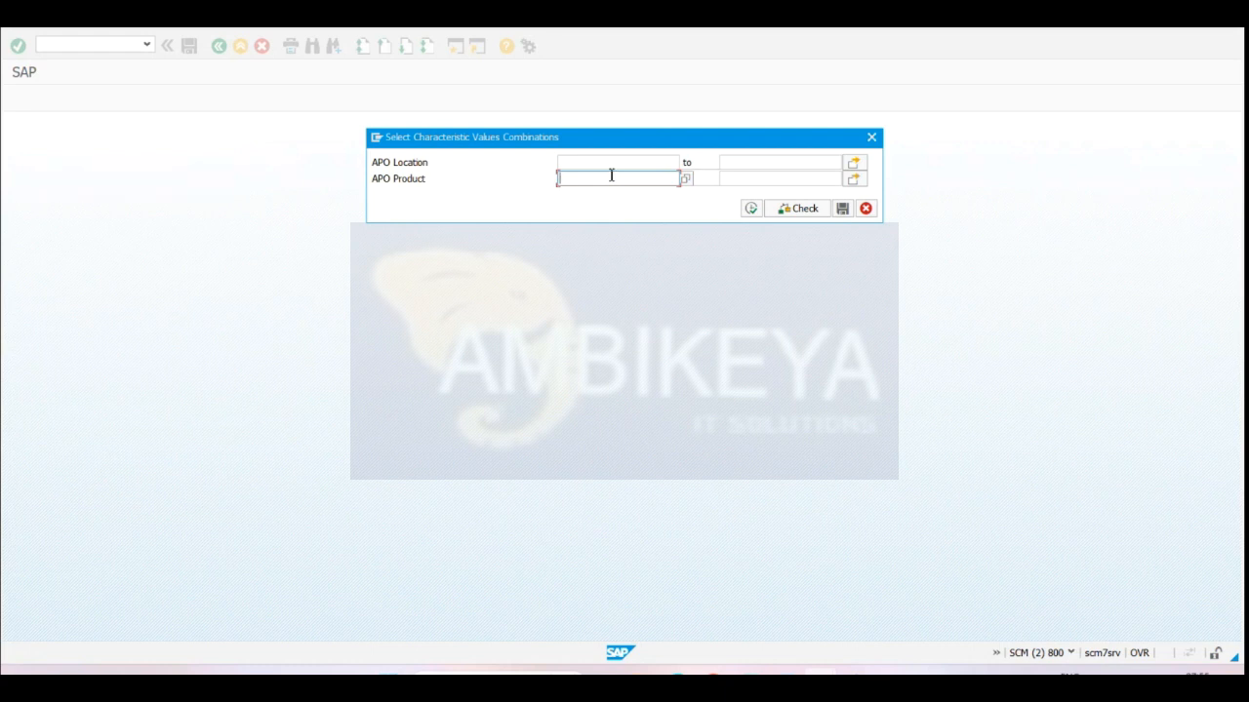
click(610, 161)
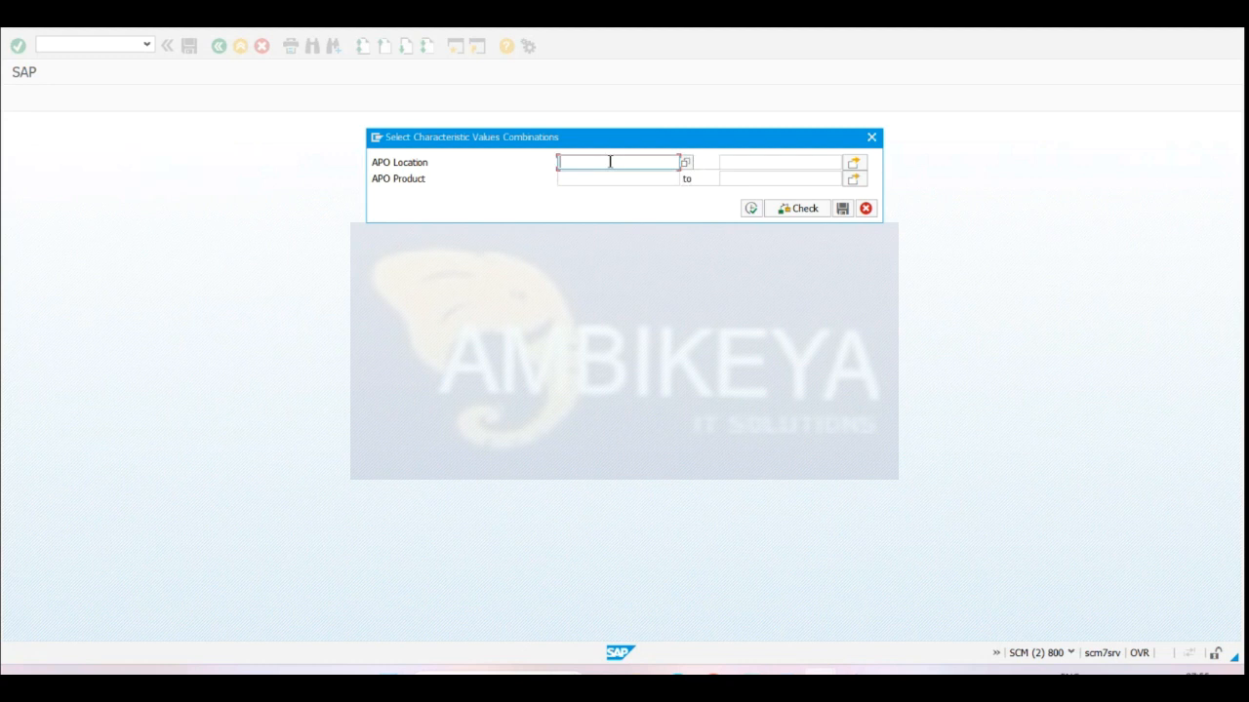
click(618, 177)
click(626, 163)
click(613, 181)
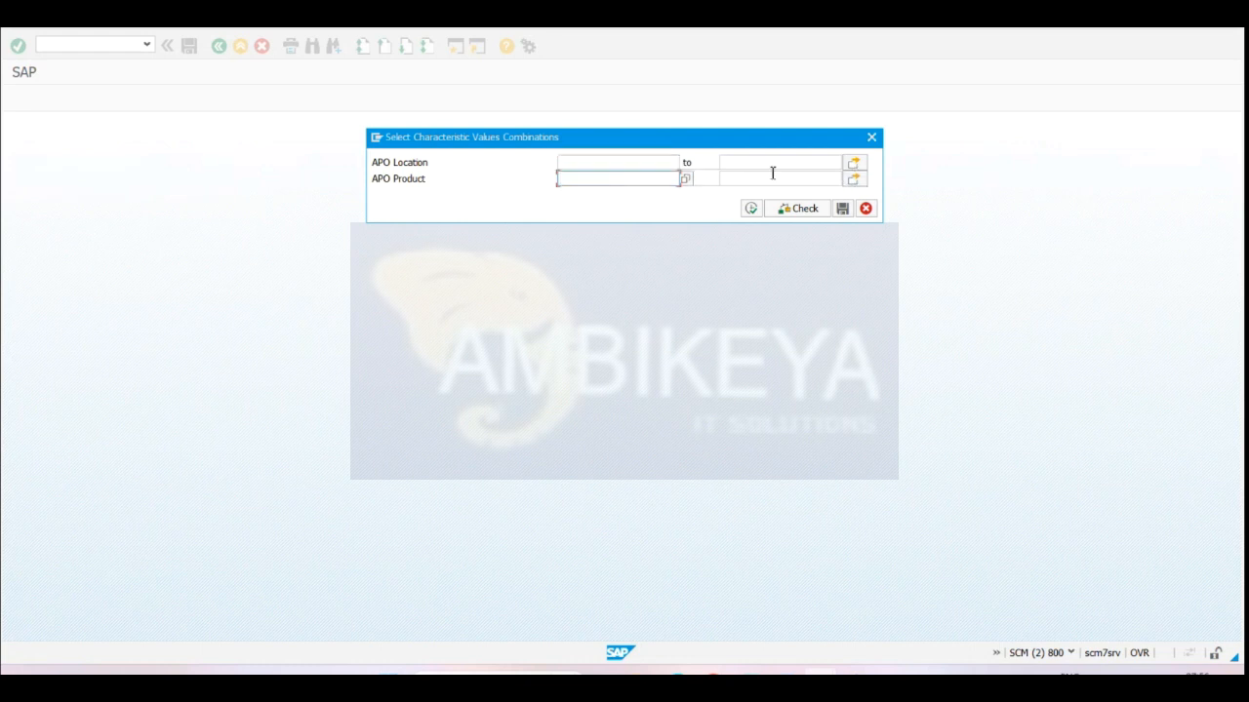
- Examine the single-value entry rows in the multiple selection for APO Product and close it without entries
click(855, 180)
click(152, 232)
click(148, 263)
click(147, 291)
click(142, 215)
click(135, 247)
click(135, 278)
click(141, 216)
click(156, 248)
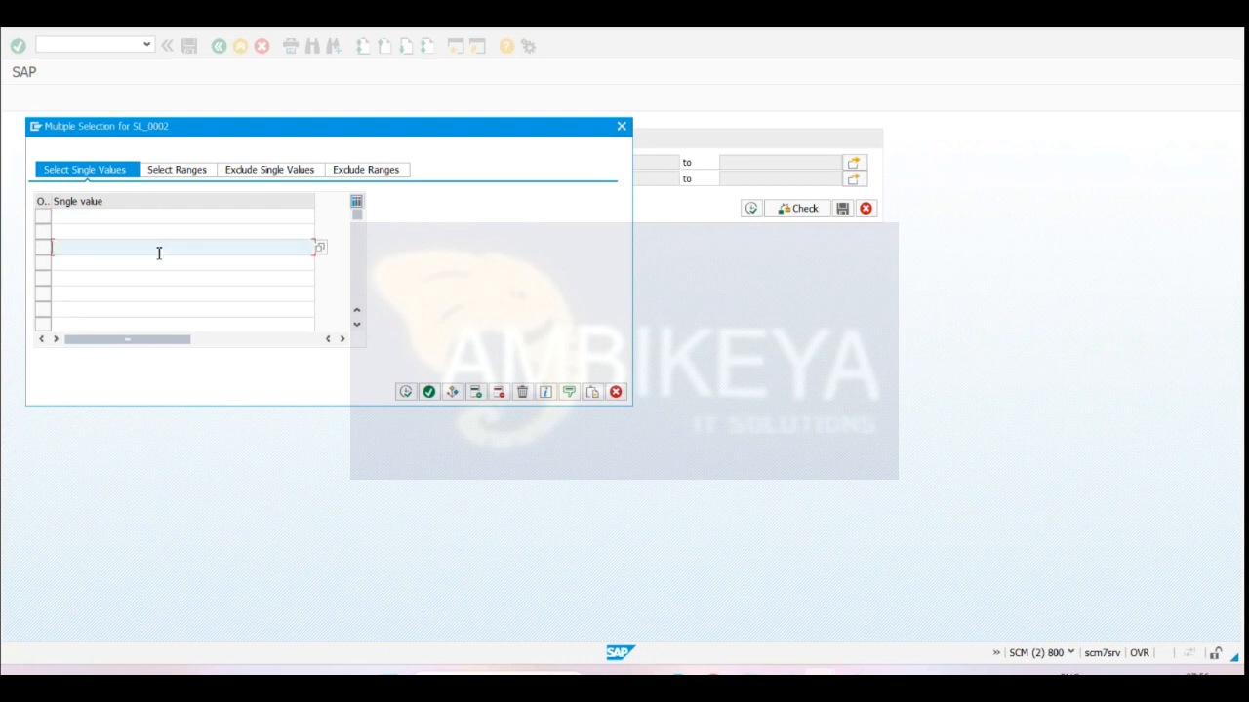
click(621, 126)
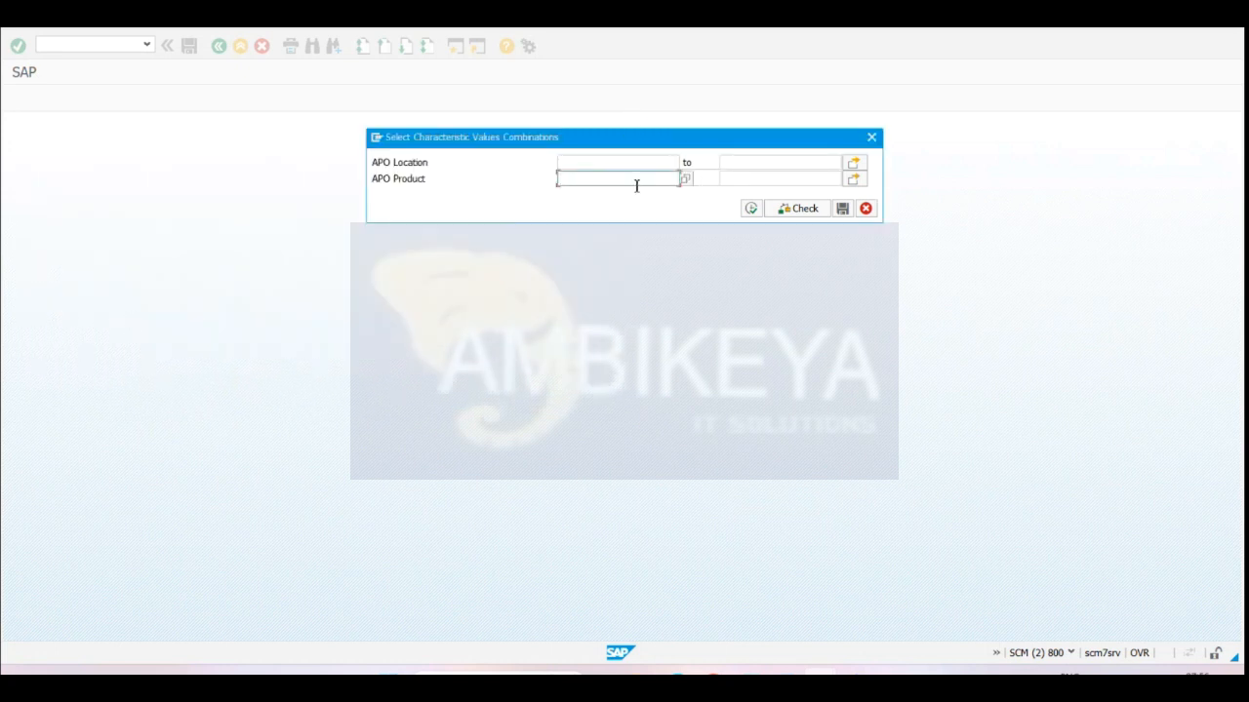
- Restrict APO Product in the selection condition to the single values 897, 456 and 432
text(897)
click(854, 179)
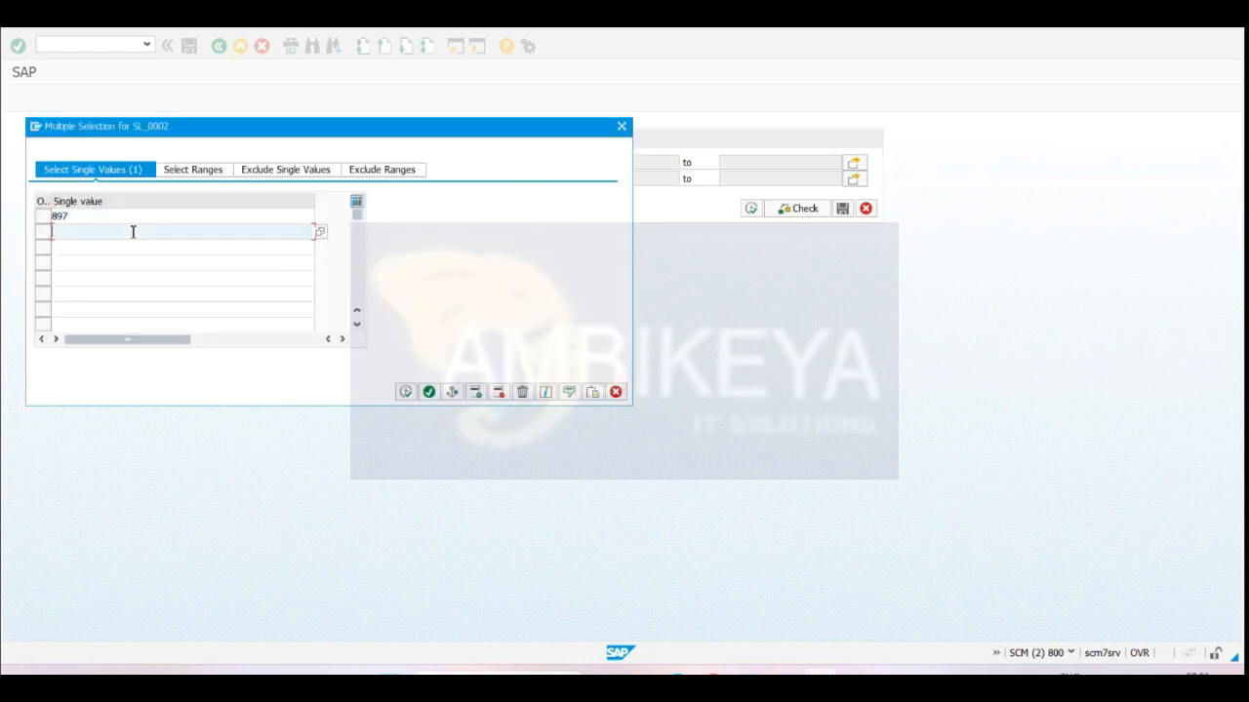
text(456)
key(Return)
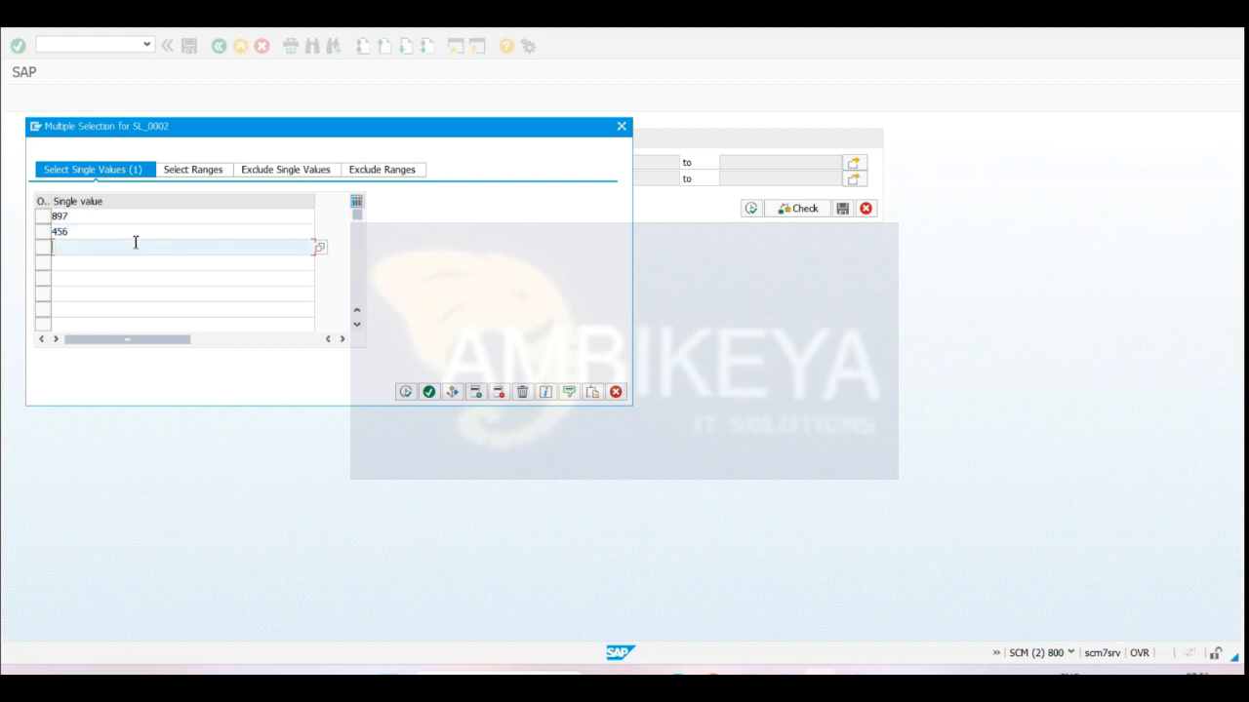
text(432)
key(Return)
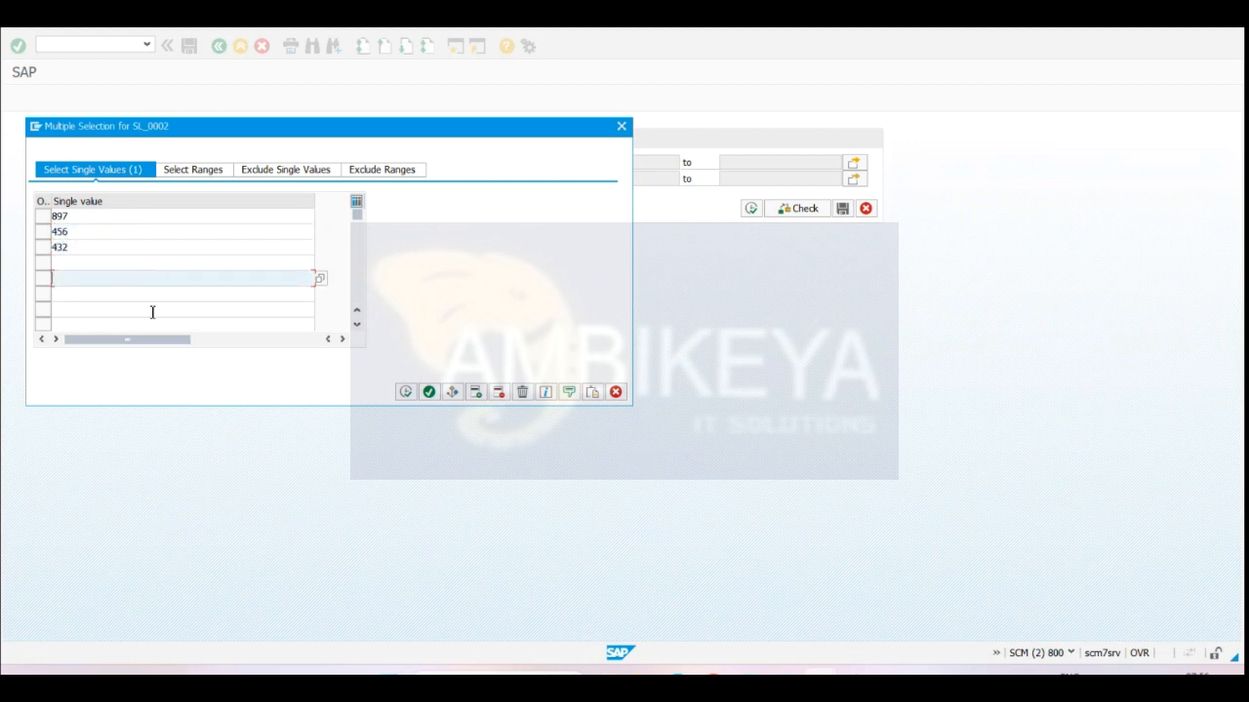
click(406, 391)
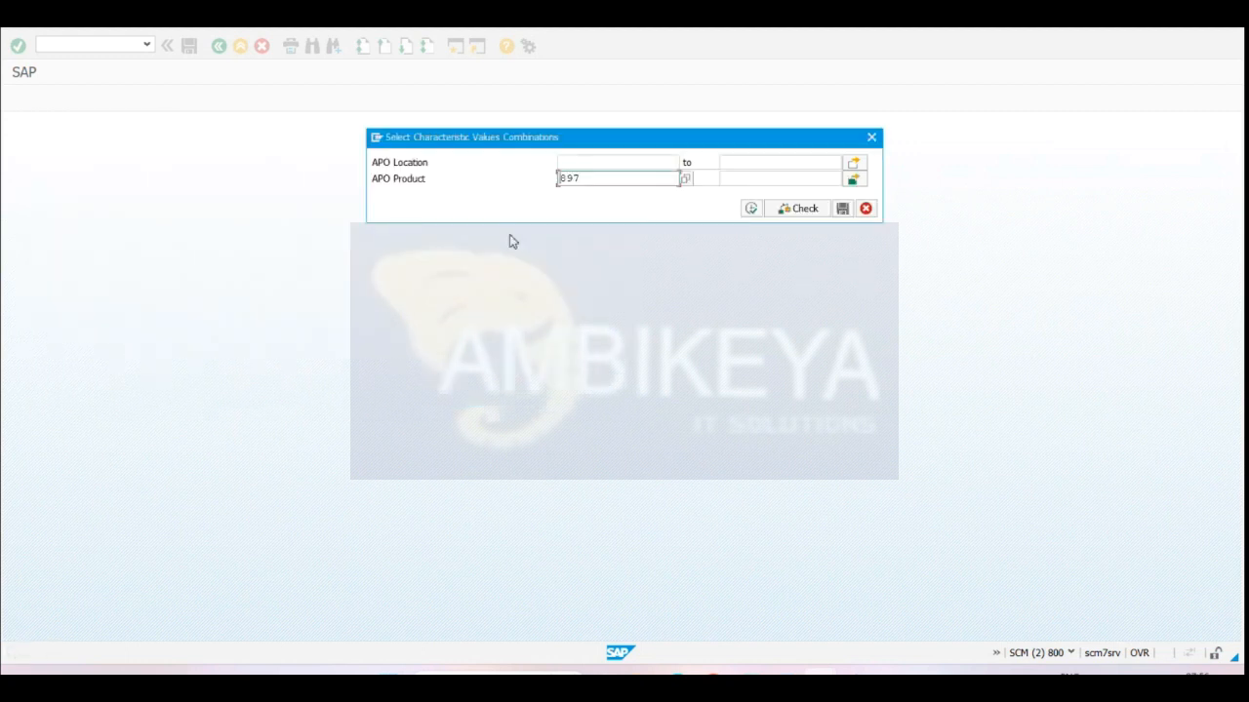
- Set APO Location to 1000 in the selection condition and apply it
click(648, 163)
text(1000)
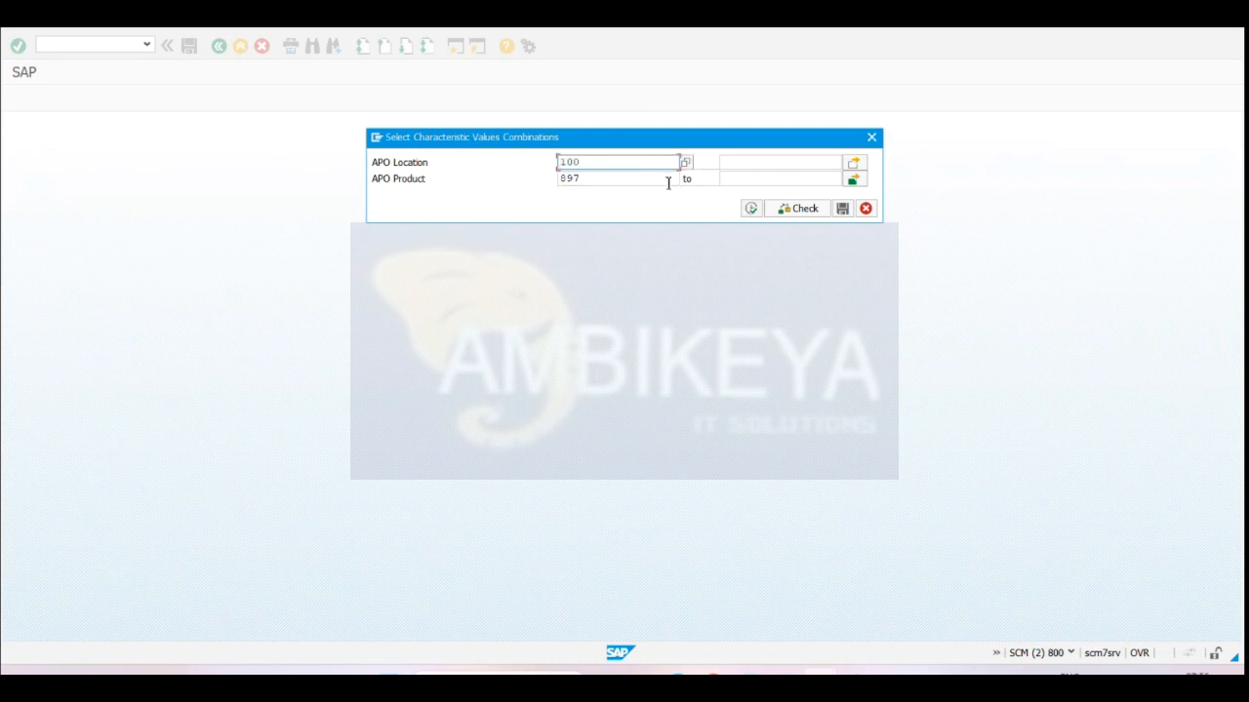
click(750, 207)
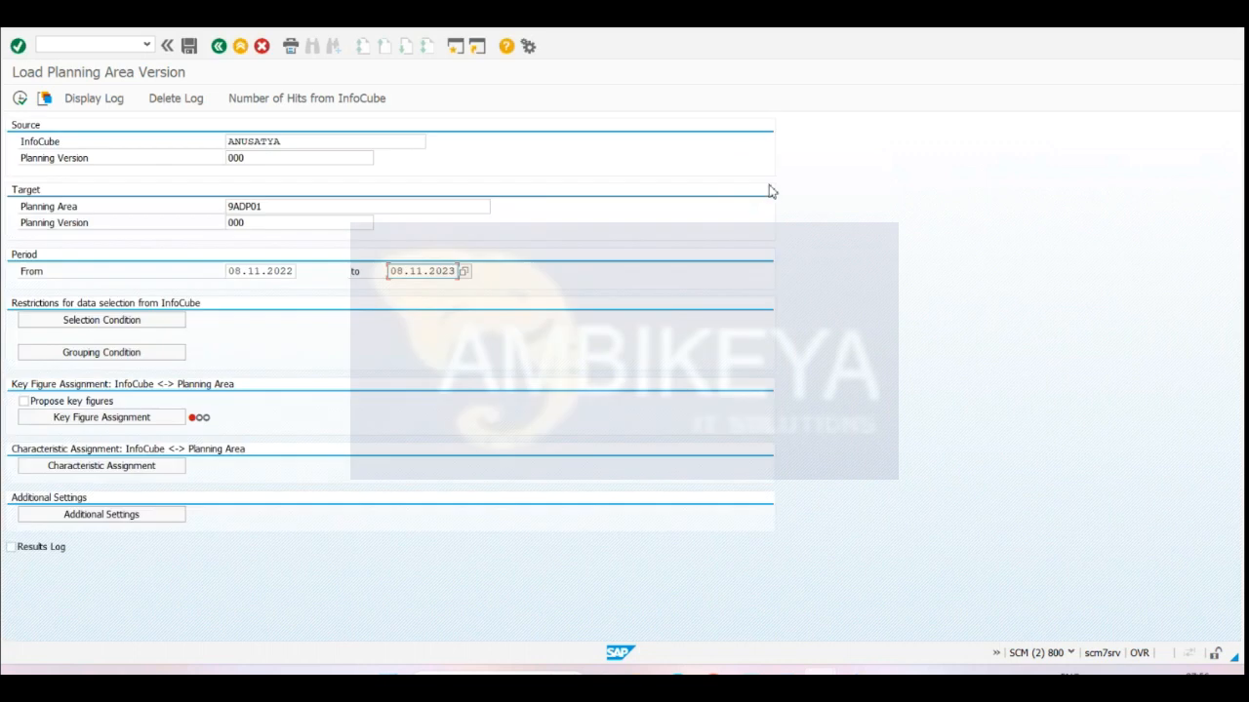
- Review the characteristics 9ALOCNO and 9AMATNR offered in the grouping condition and accept the selection
click(142, 353)
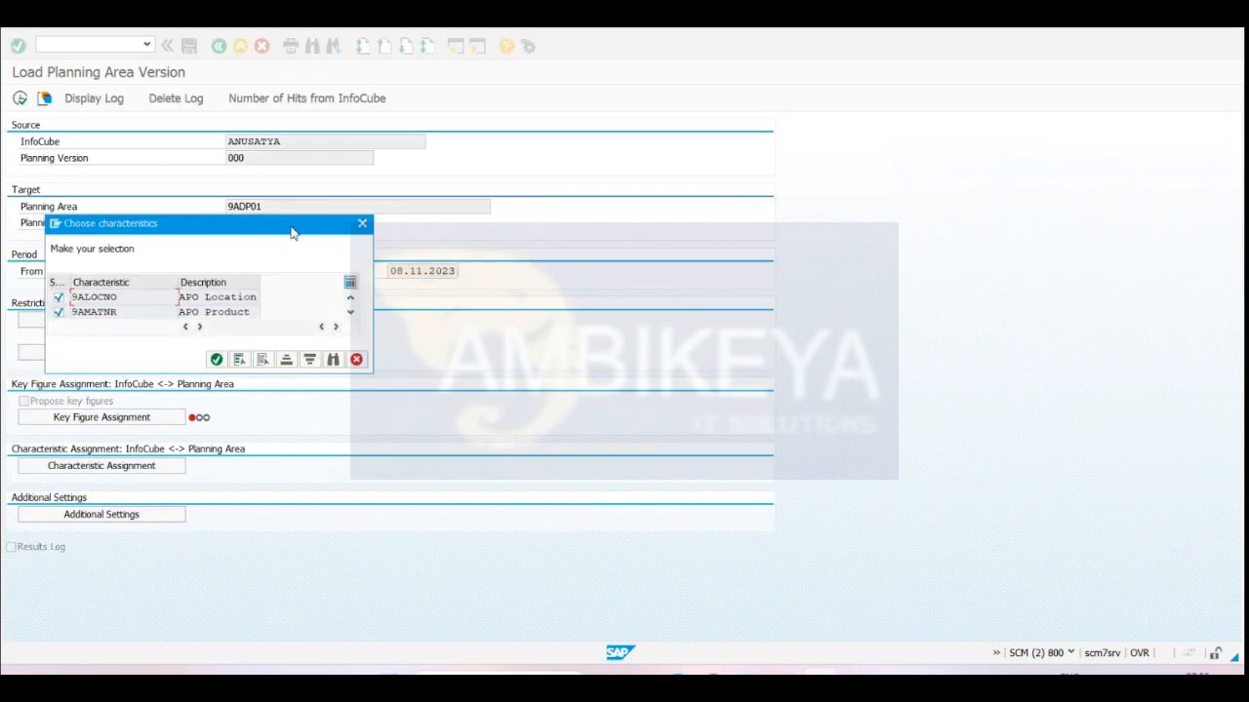
drag(249, 224, 735, 139)
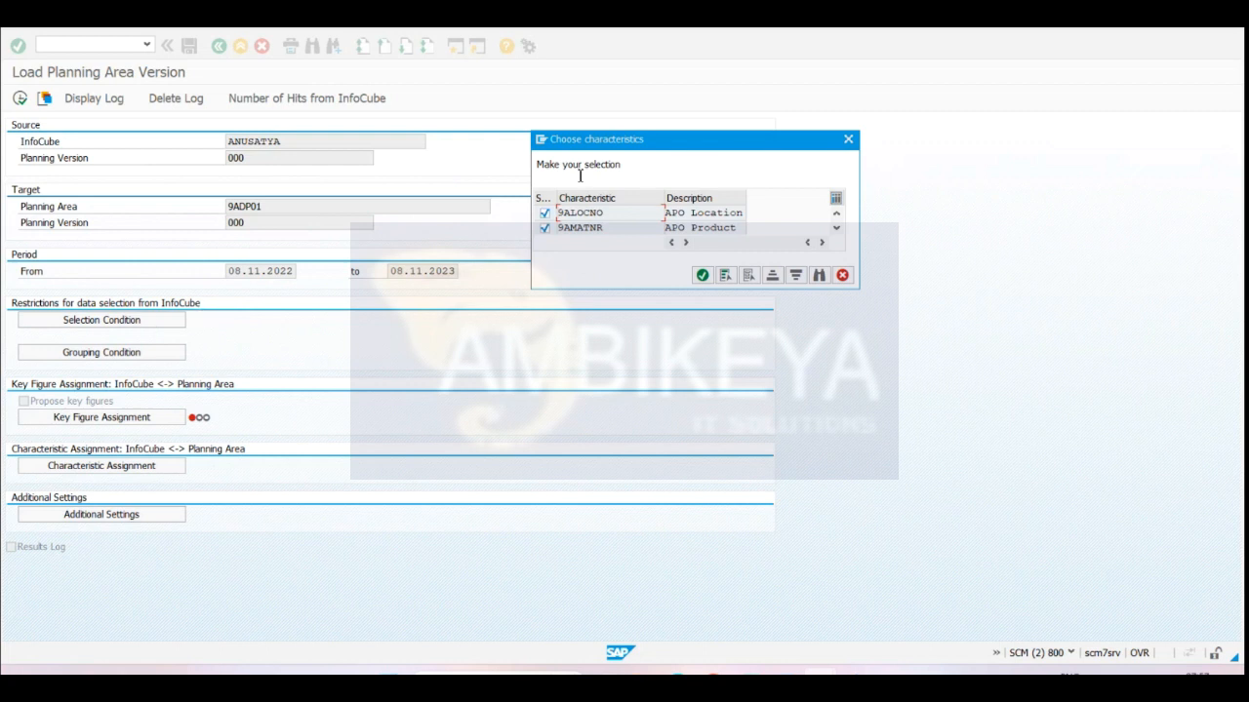
click(702, 275)
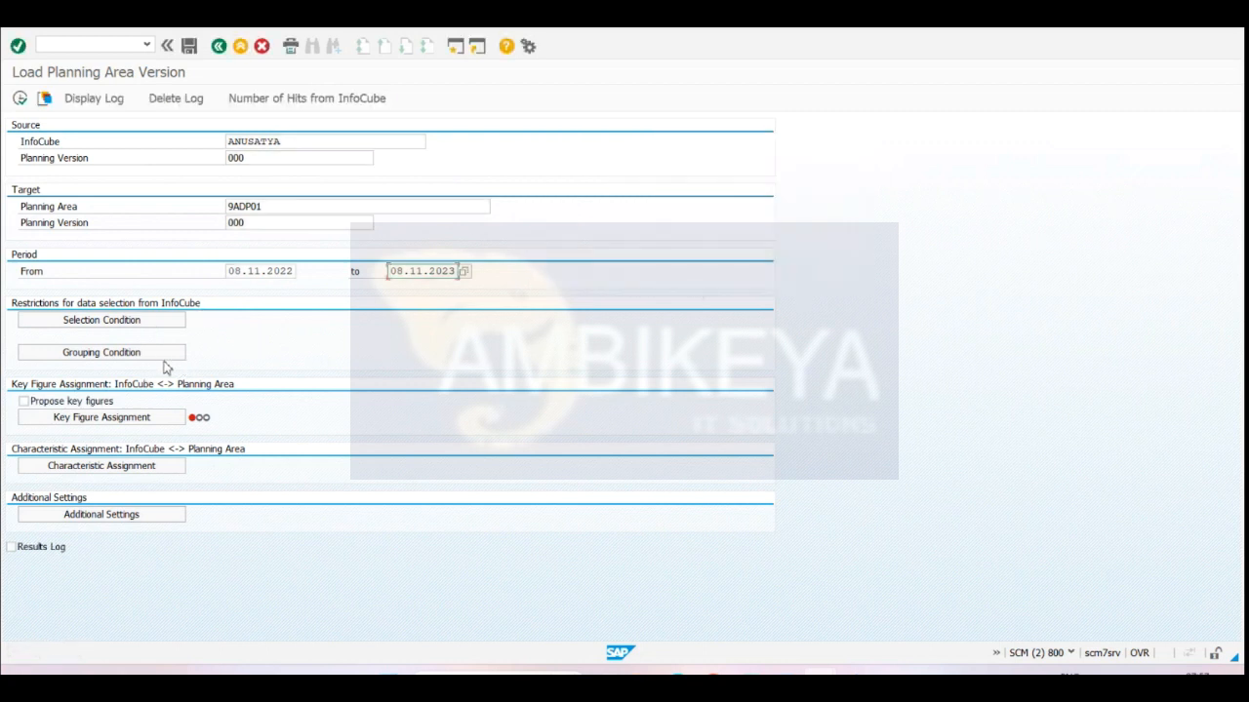
- Clear all single values for APO Product from the selection condition and apply it
click(159, 322)
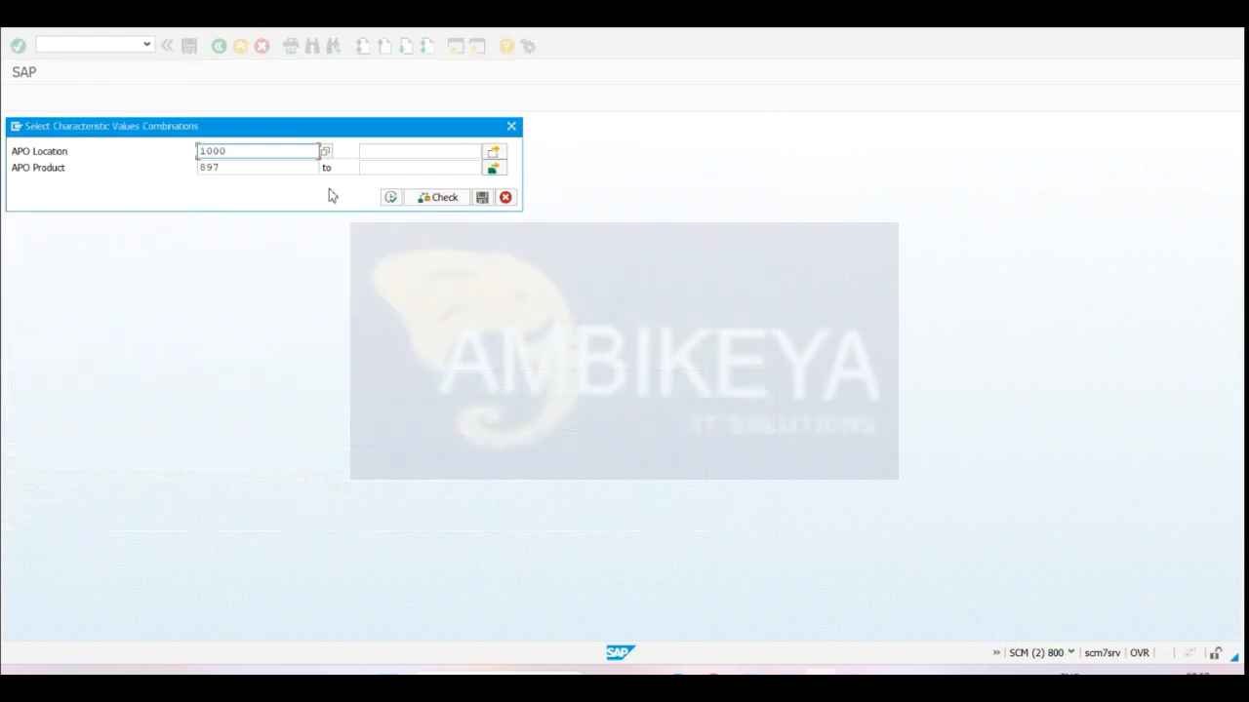
click(256, 167)
click(492, 168)
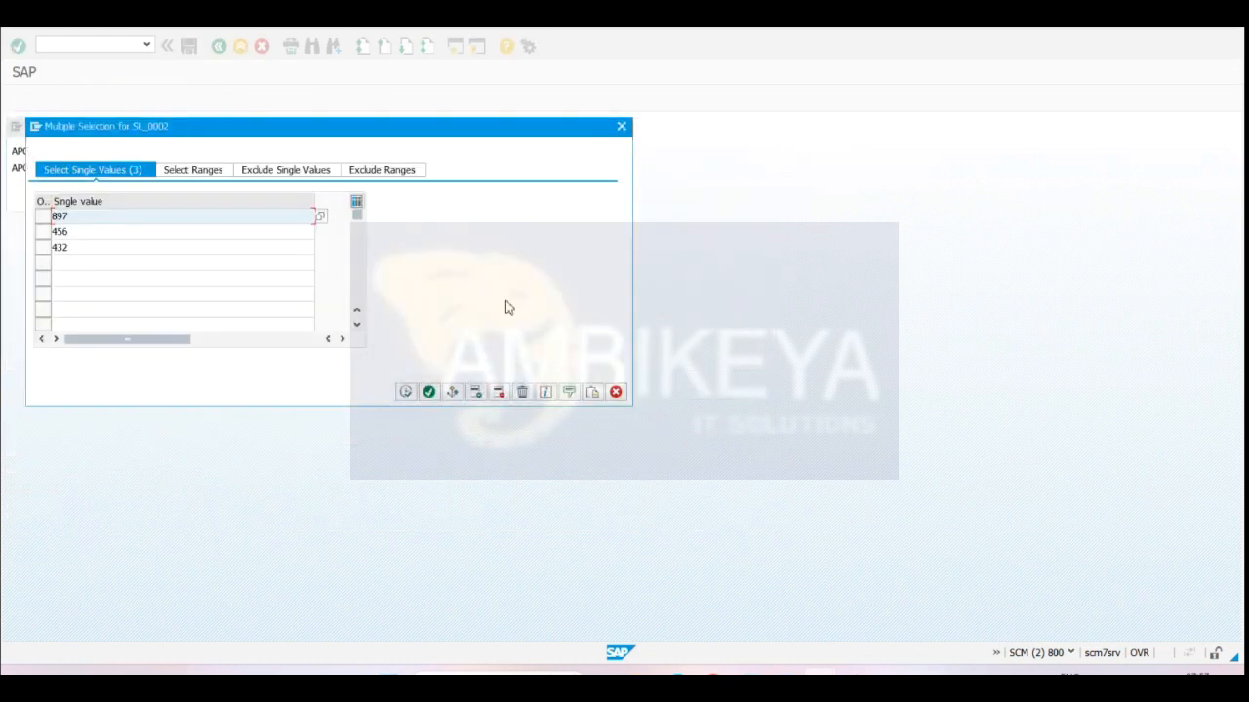
click(522, 391)
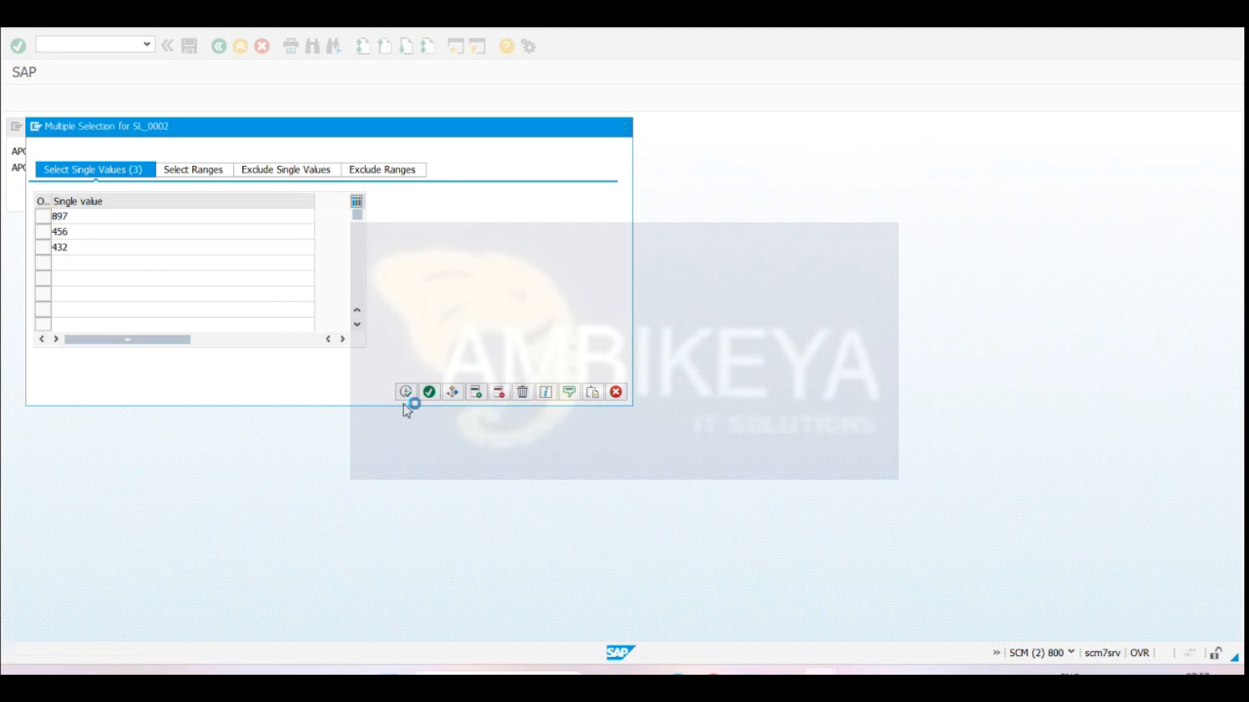
click(406, 391)
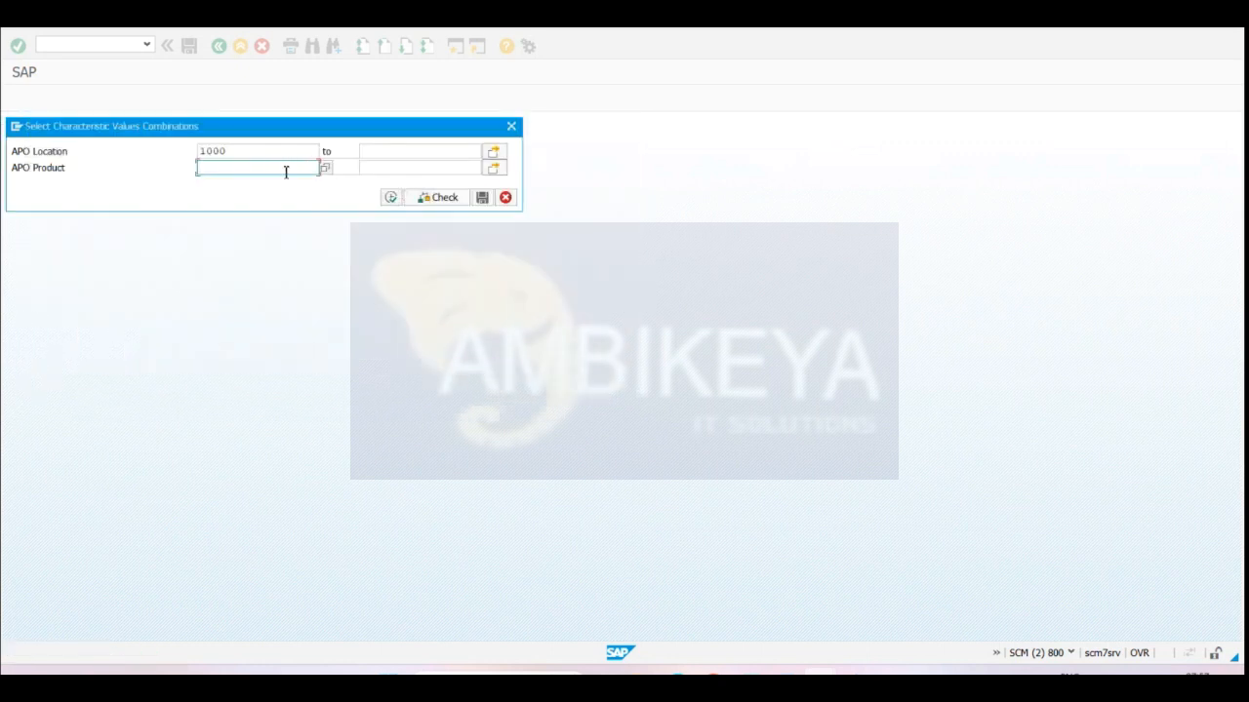
click(390, 197)
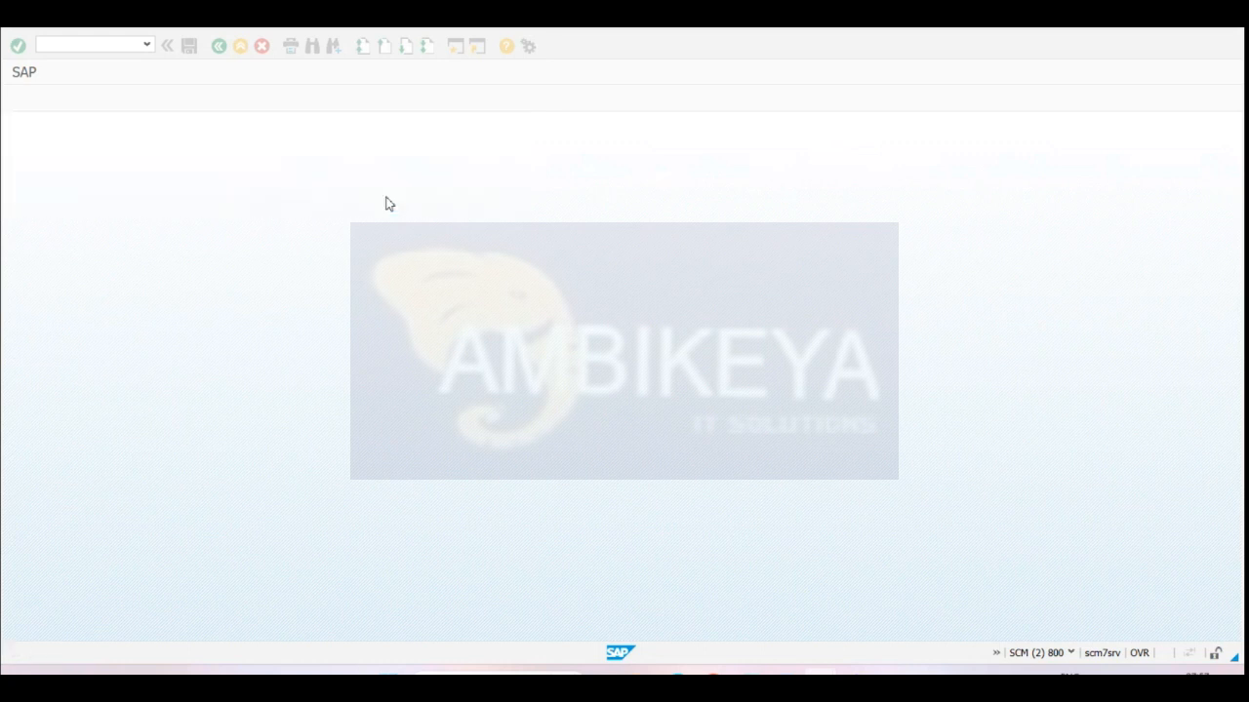
- Try excluding 9AMATNR from the grouping condition so only 9ALOCNO is chosen, and close the characteristics selection
click(185, 354)
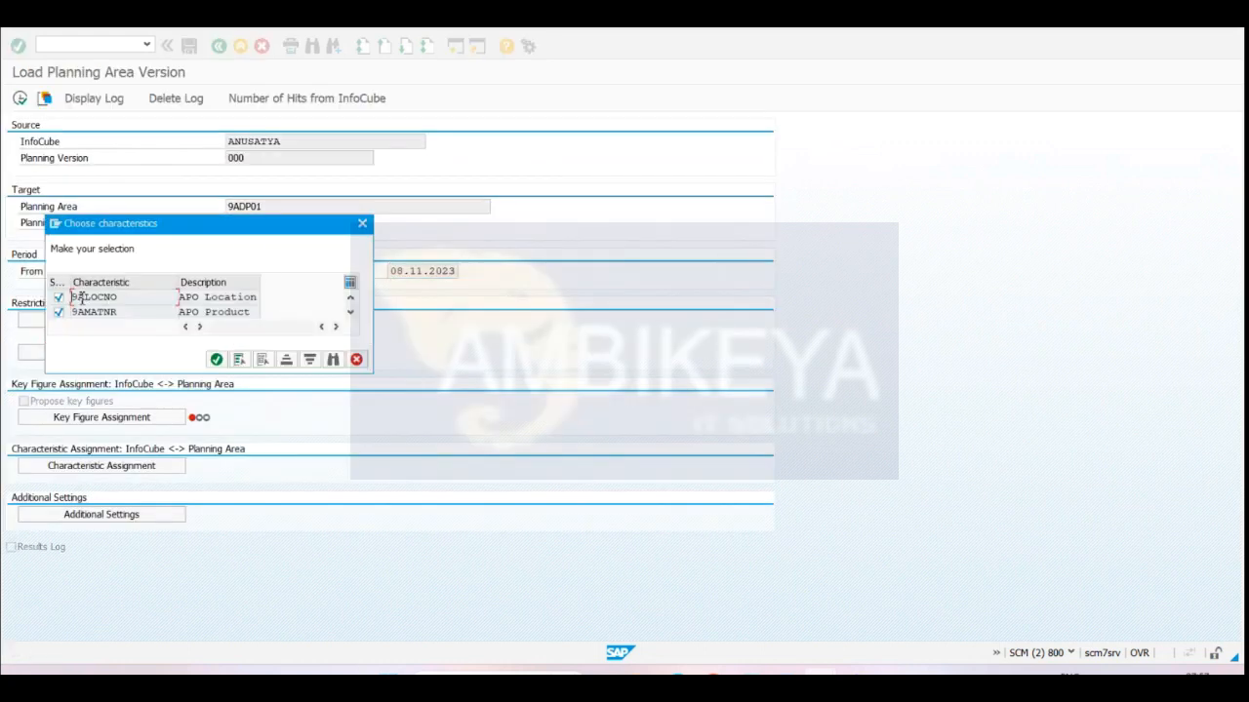
drag(178, 230, 779, 198)
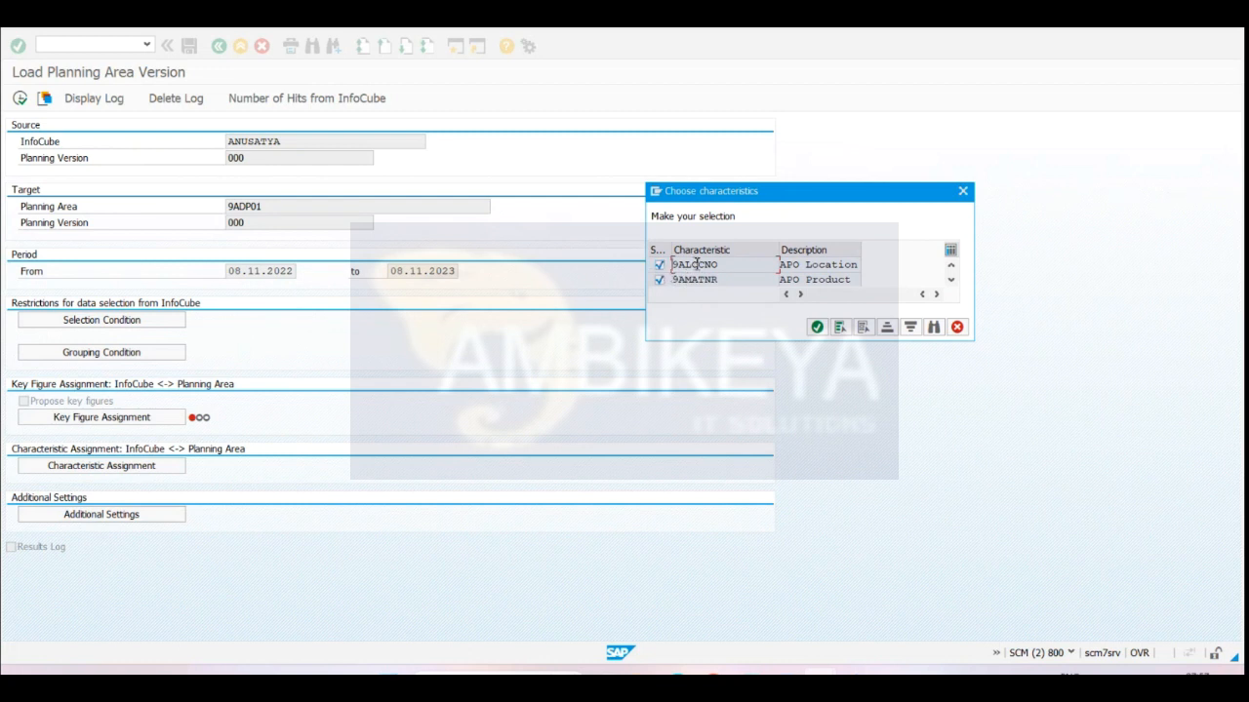
click(660, 280)
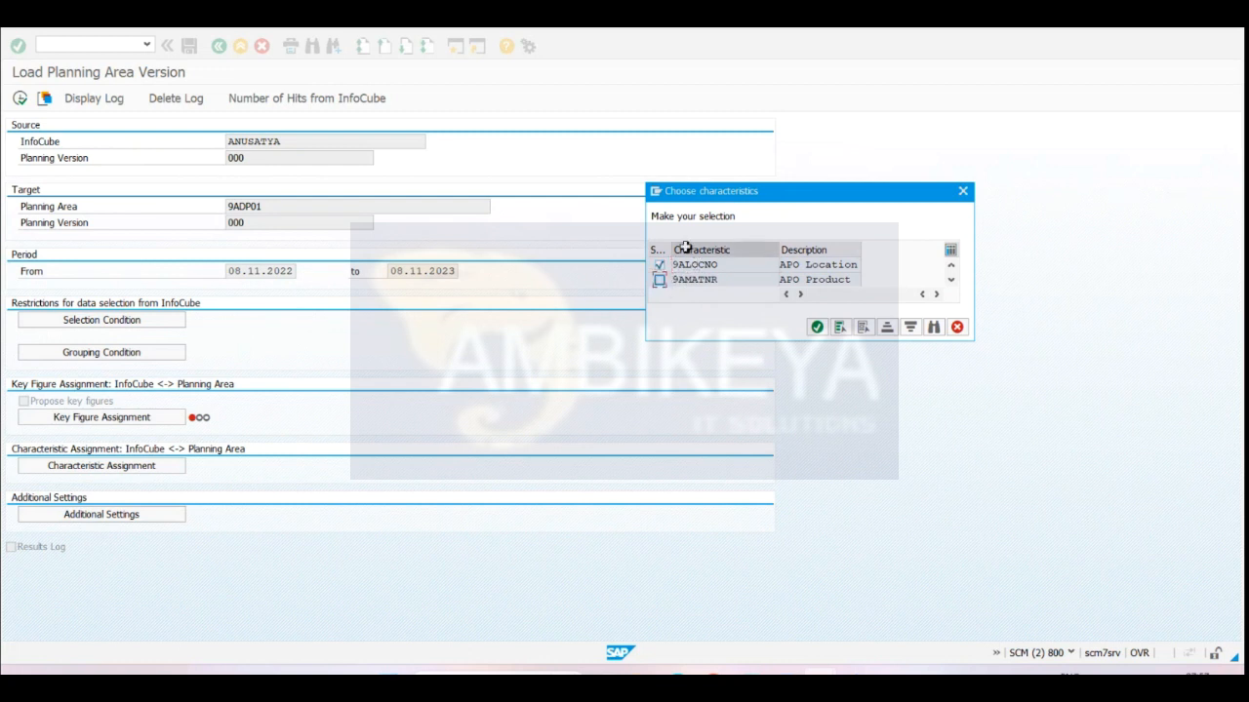
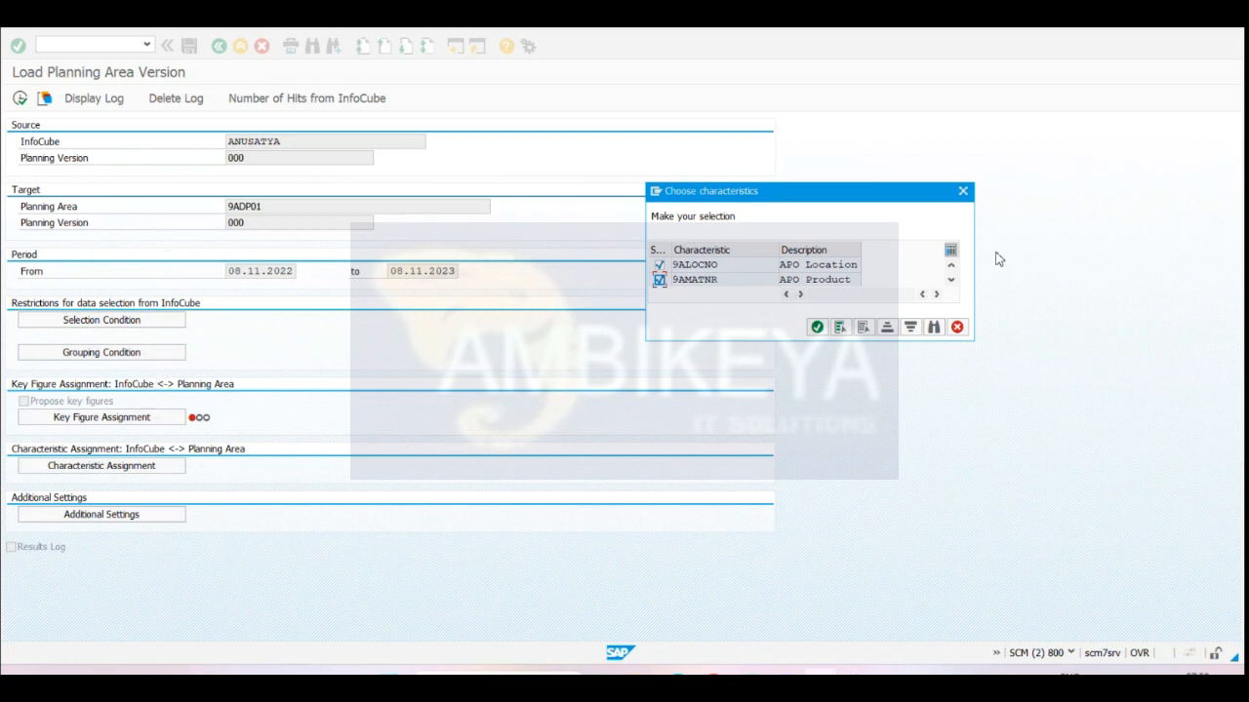
click(962, 191)
- View the key figure assignment, and return to check the selection condition's APO Location and APO Product values
click(145, 417)
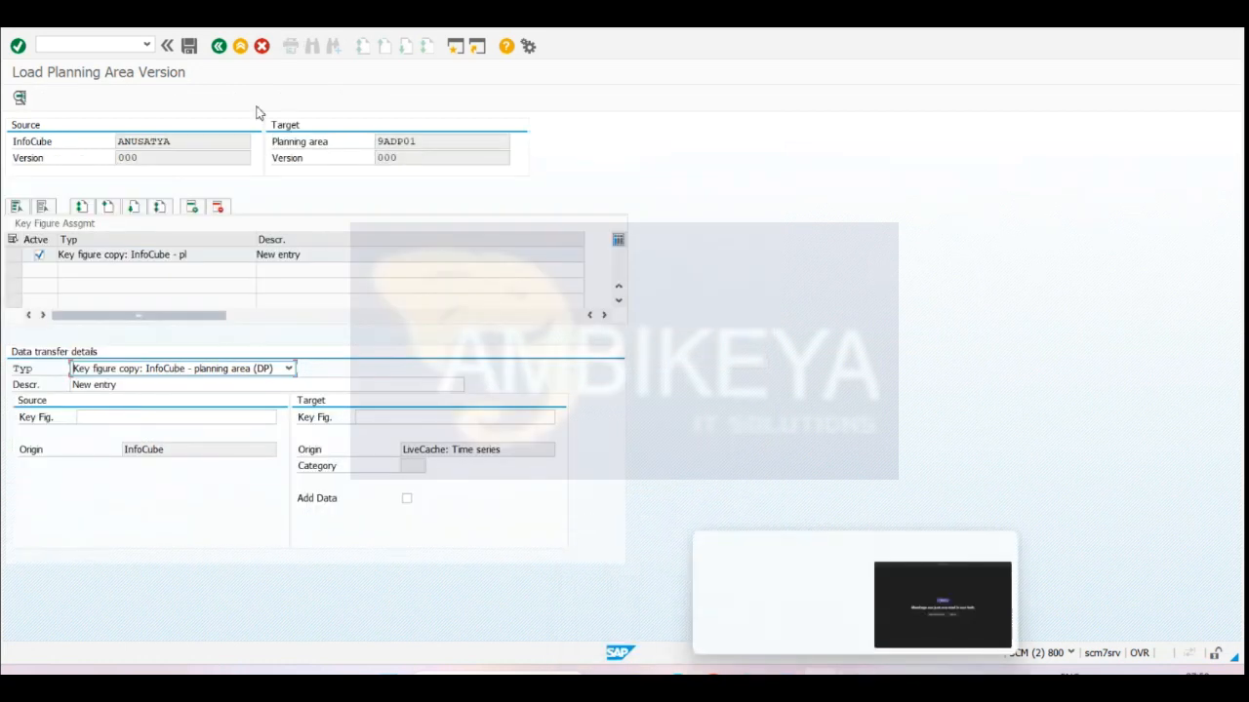
click(218, 46)
click(146, 322)
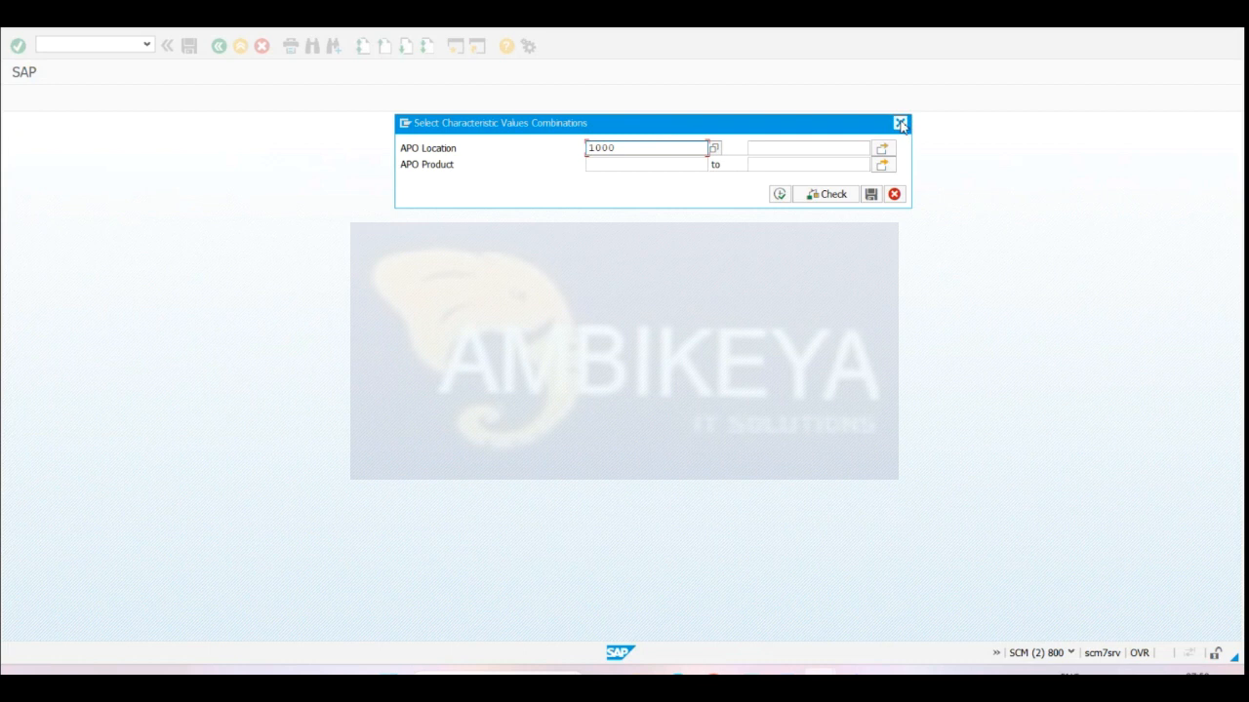
click(900, 124)
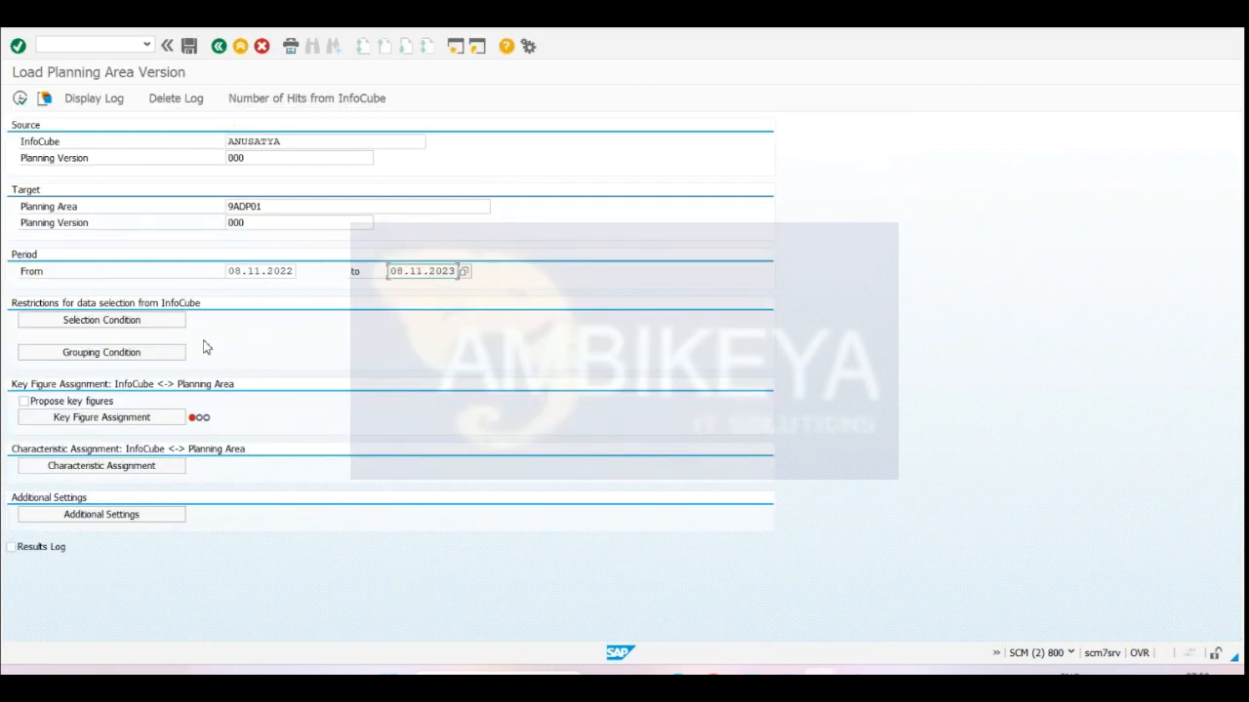
- Recheck the grouping condition's characteristics and close the dialog without changes
click(107, 353)
drag(295, 224, 808, 173)
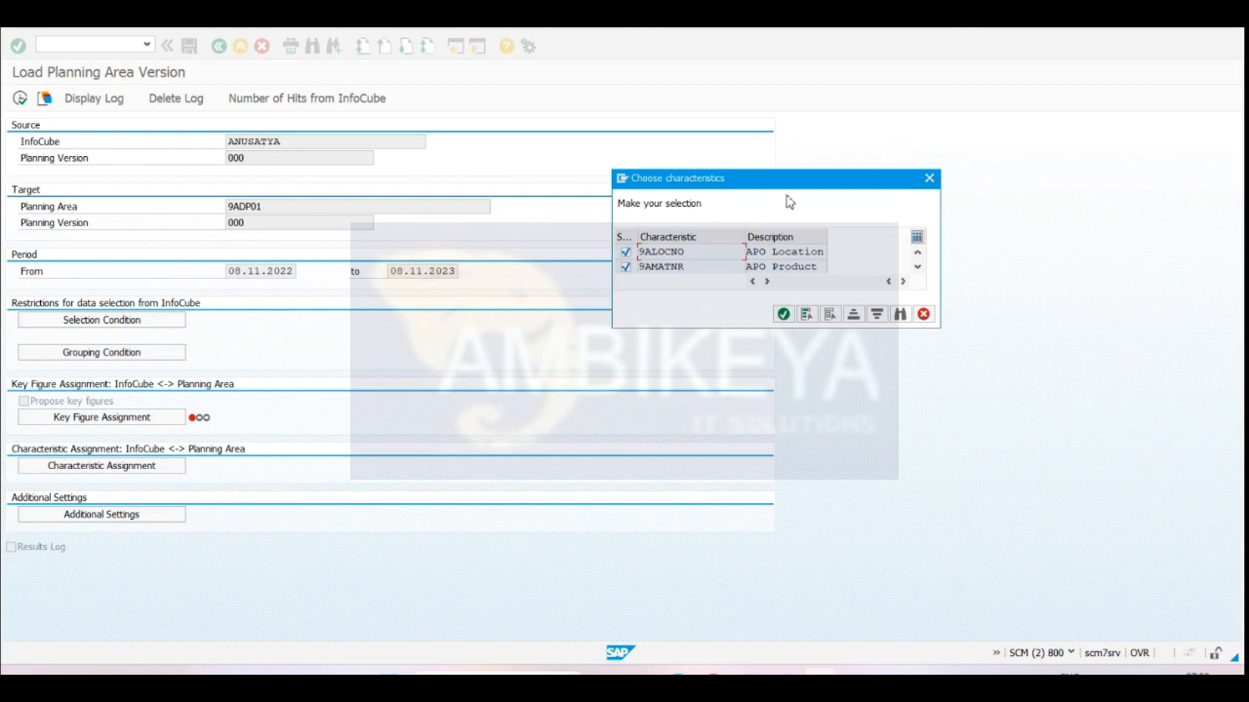
click(928, 177)
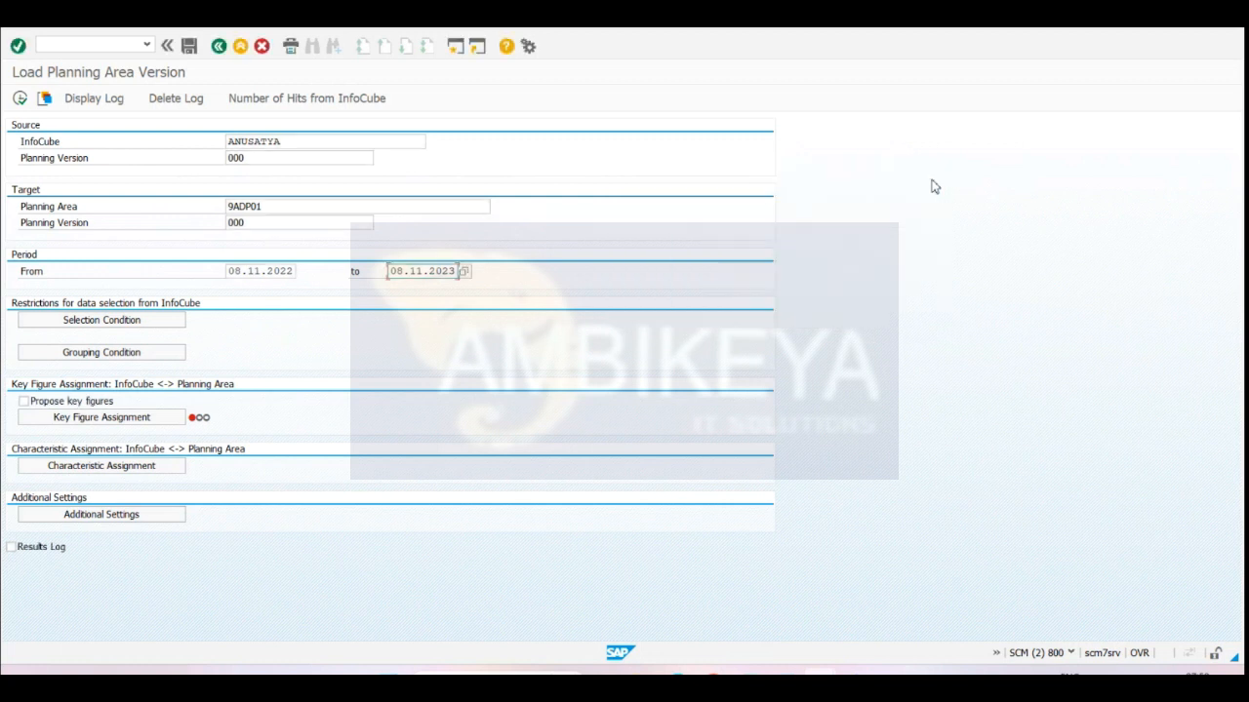
- Open the key figure assignment and compare it with the source's Charact entry in the Session Notes workbook in Excel
click(148, 418)
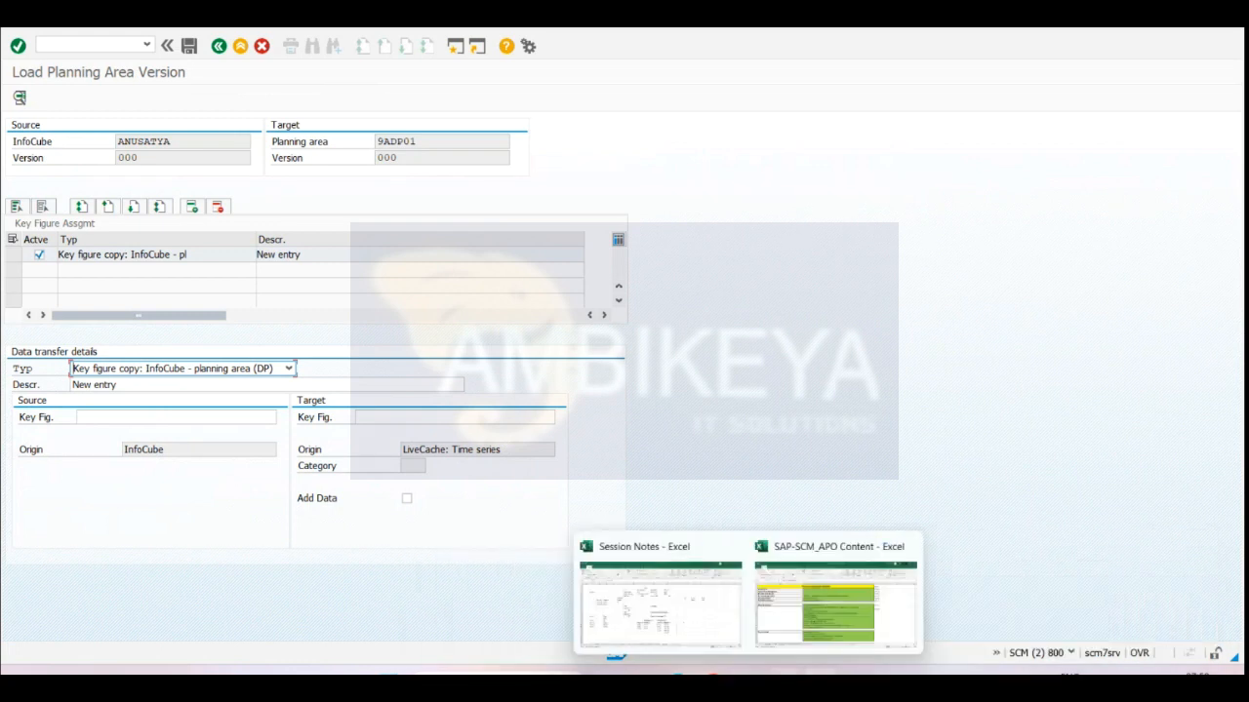
click(698, 624)
click(97, 468)
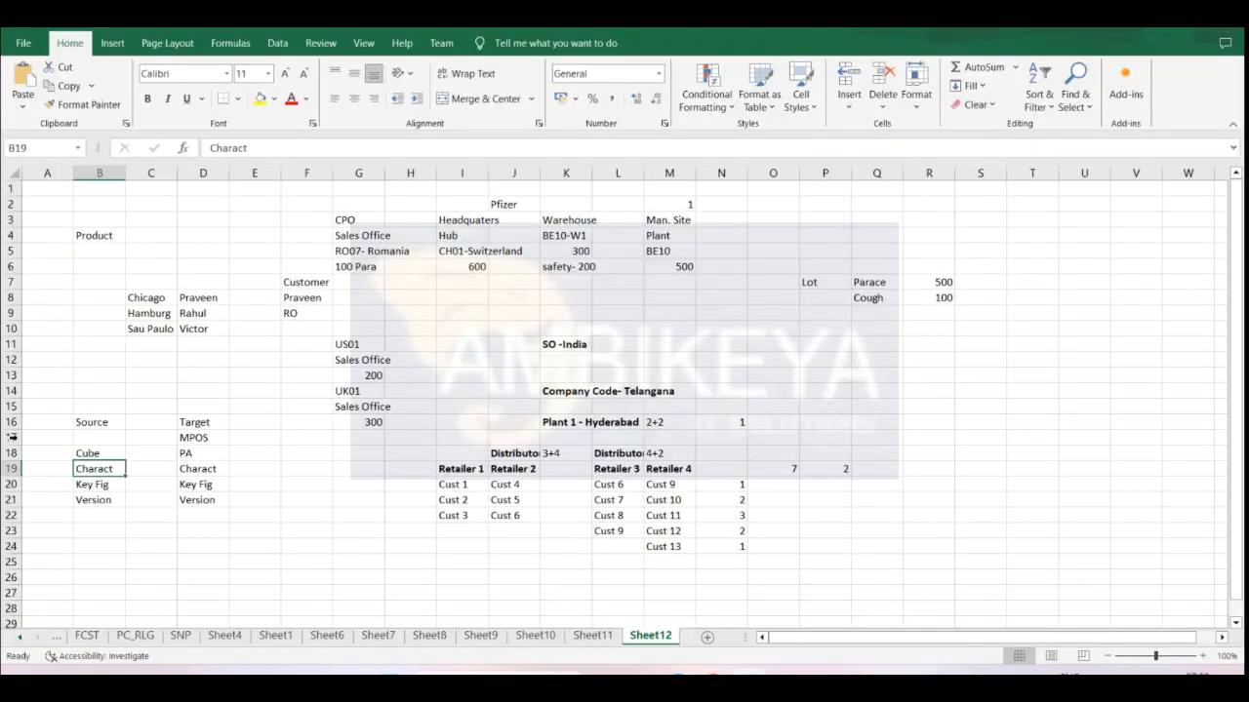
- Enter Sales History in the cell below the source's Version entry
click(118, 517)
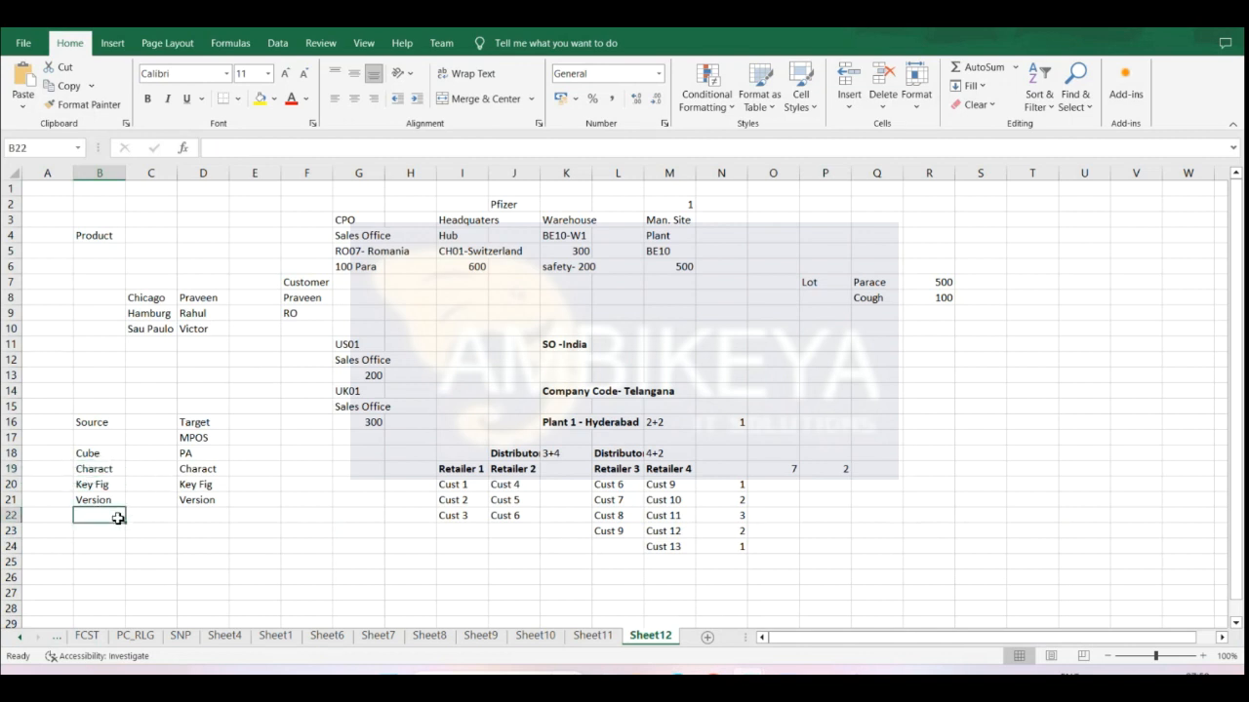
text(Sa)
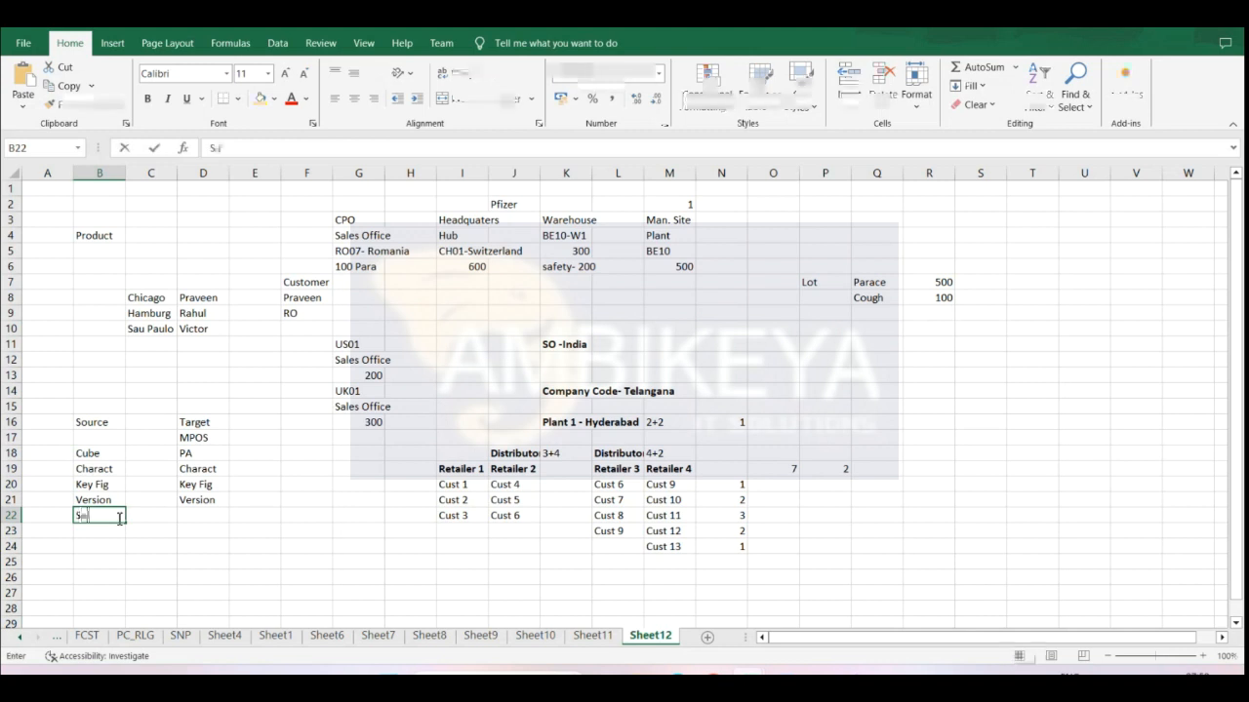
text(les History)
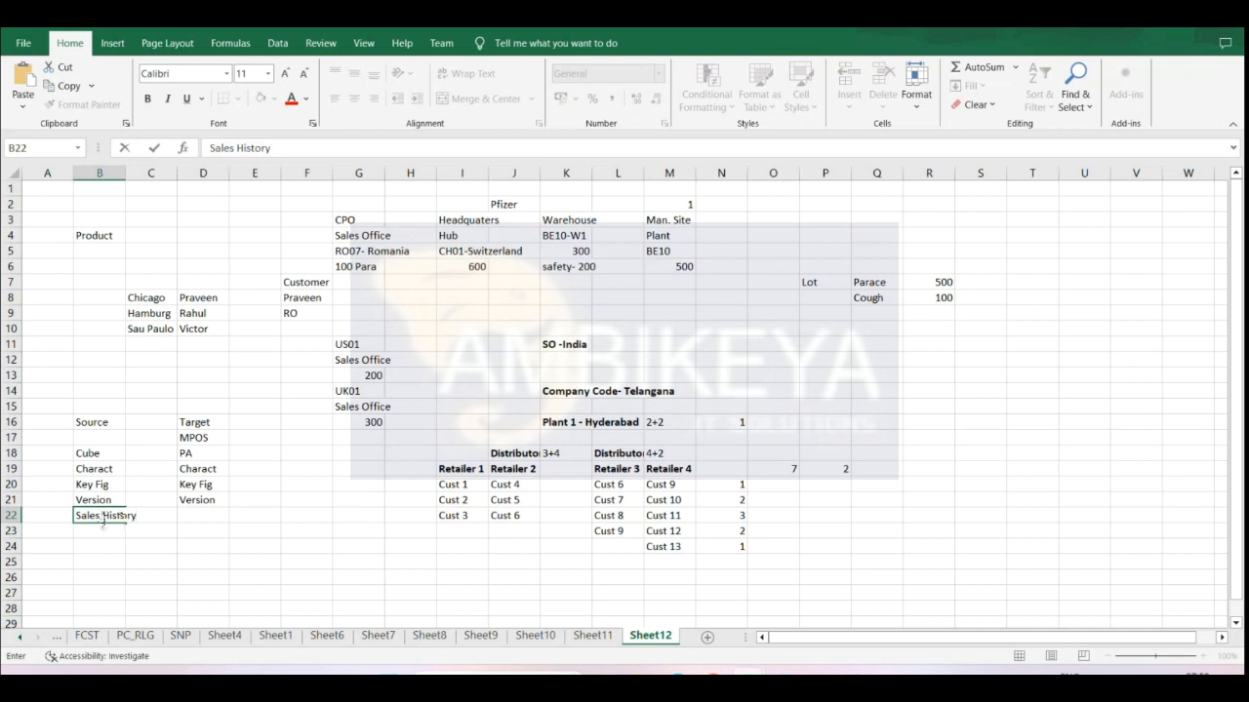
- Change the source's Key Fig entry to "Key Fig- SH, SP" and clear the Sales History note below Version
double_click(119, 485)
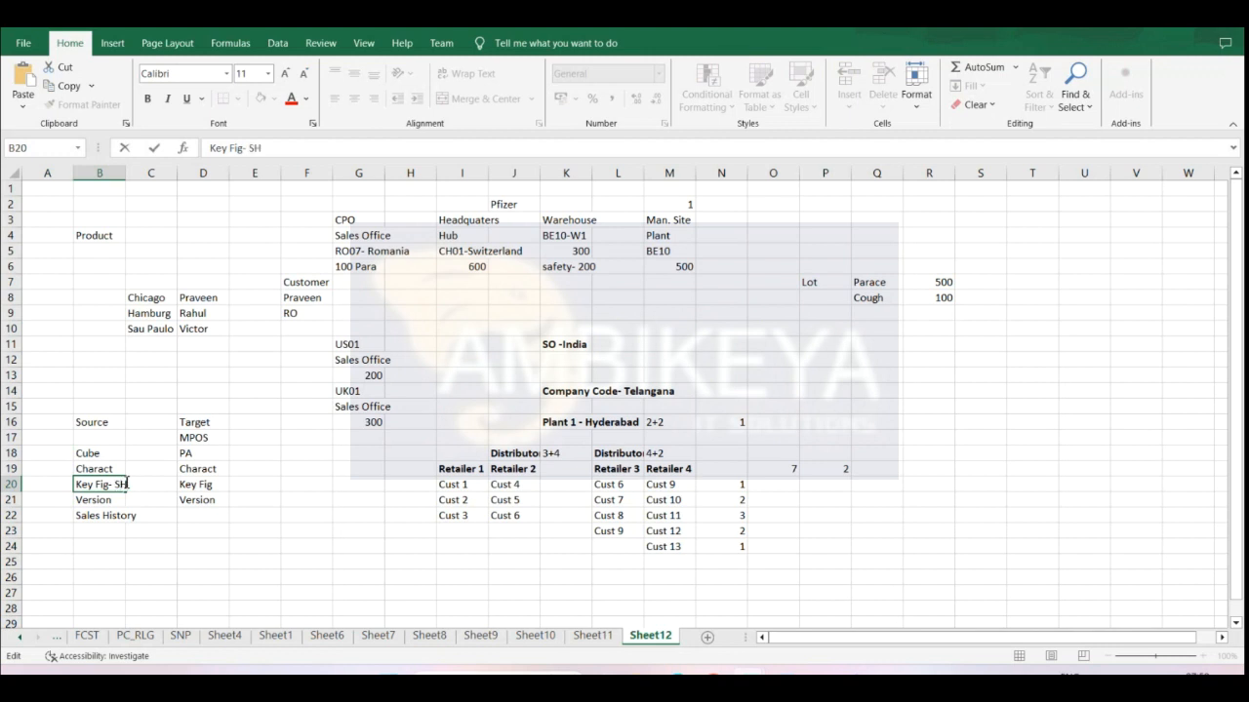
click(210, 543)
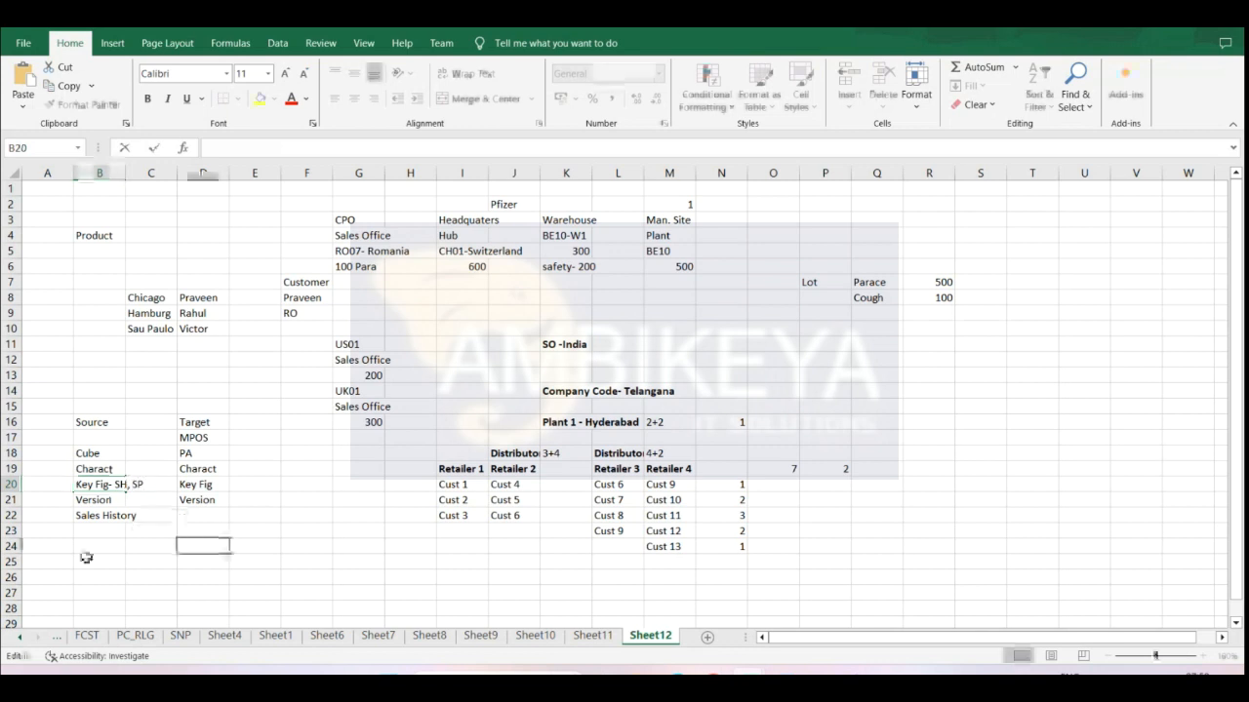
click(88, 520)
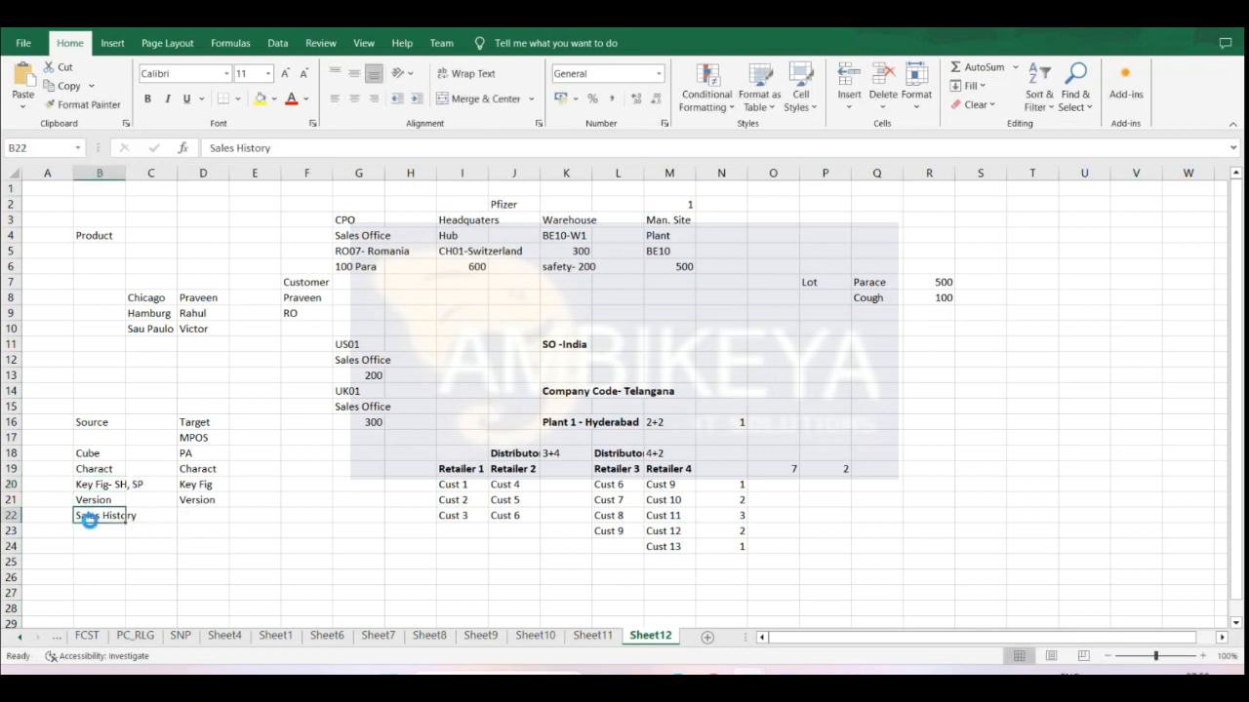
key(Delete)
- Fit column B's width to its contents and select the source's Key Fig entry
click(115, 485)
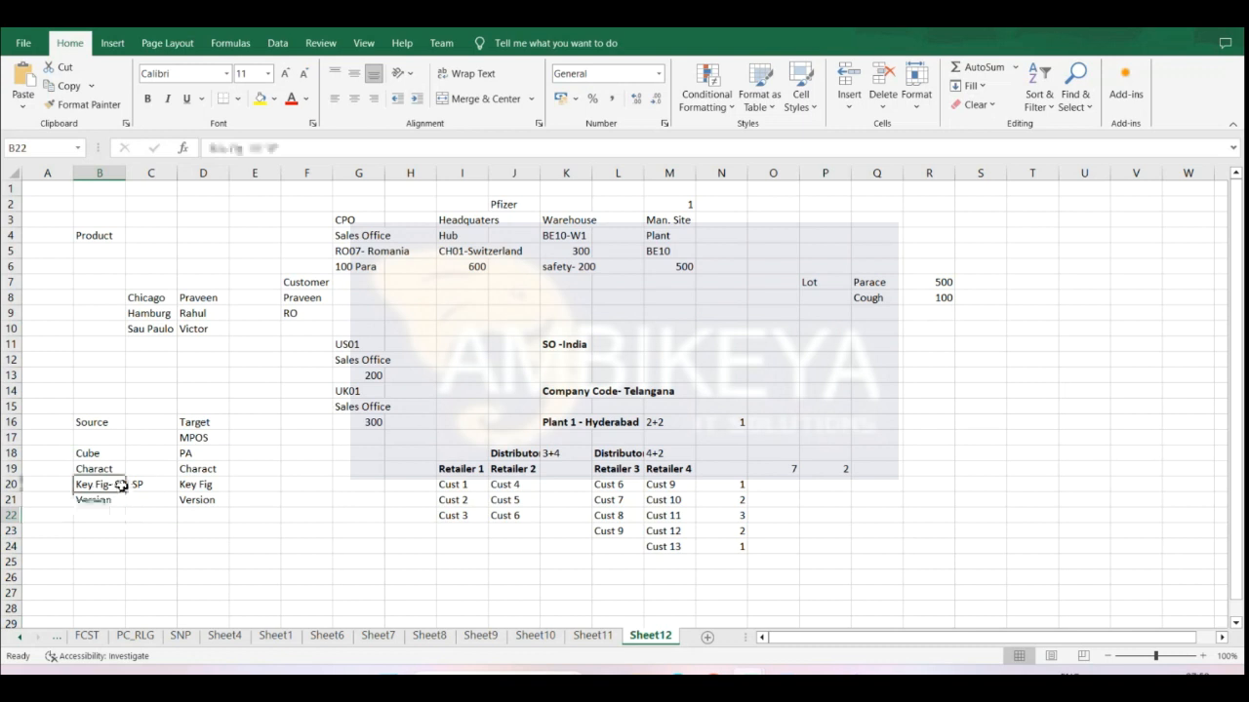
double_click(129, 173)
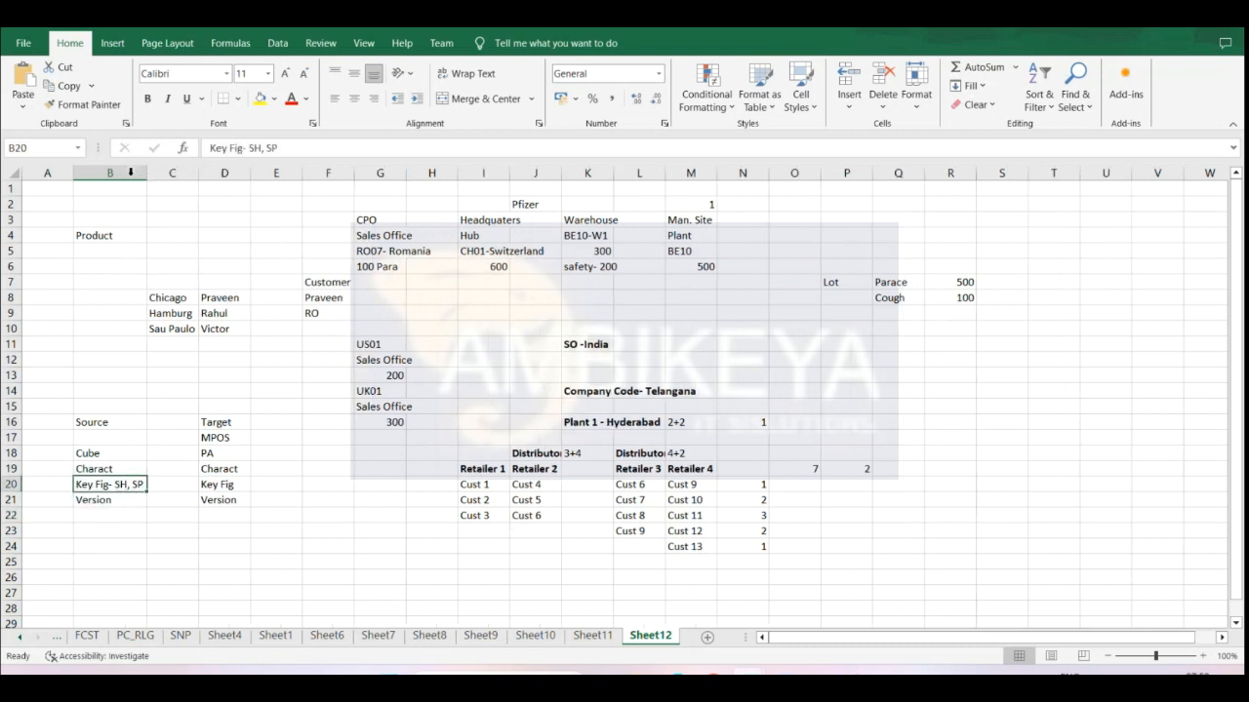
click(136, 512)
click(121, 487)
- Display planning area 9ADP01's key figures in SAP S&DP Administration, highlighting 9APRICEFC Planned Price and 9AREVFC Sales Forecast
key(alt+Tab)
key(alt+Tab)
click(234, 484)
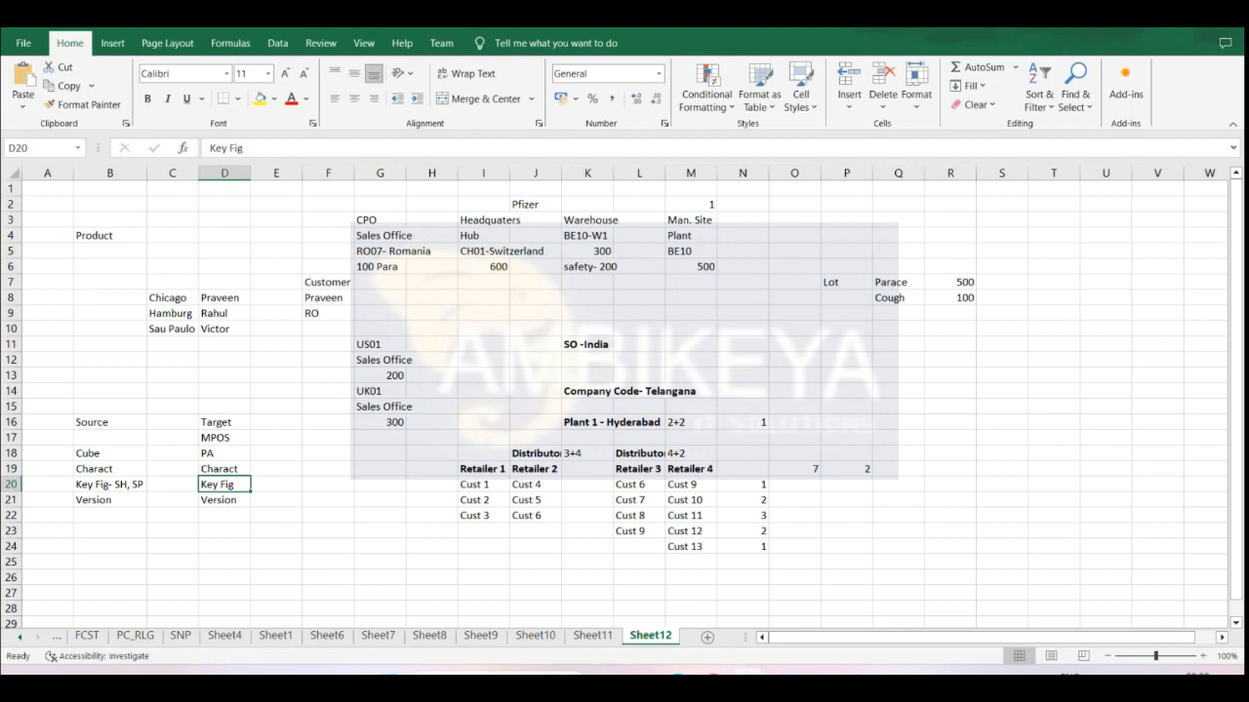
mouse_move(828, 662)
mouse_move(806, 634)
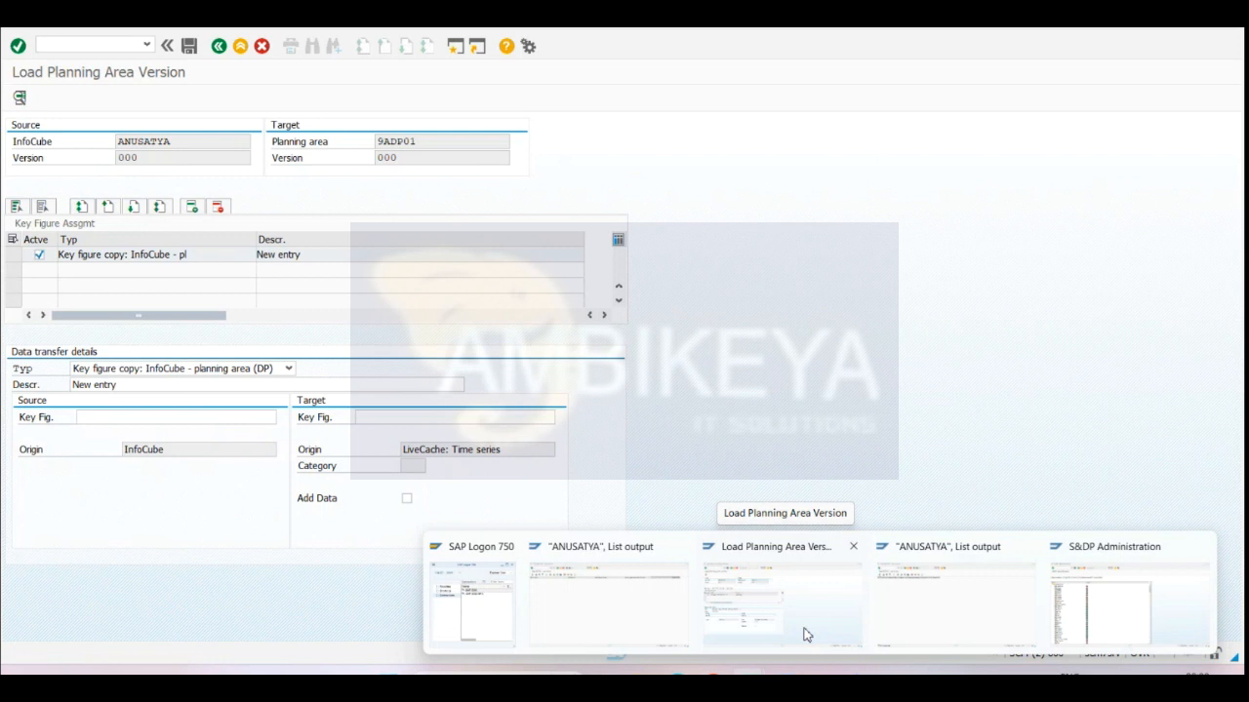
click(1084, 608)
double_click(59, 221)
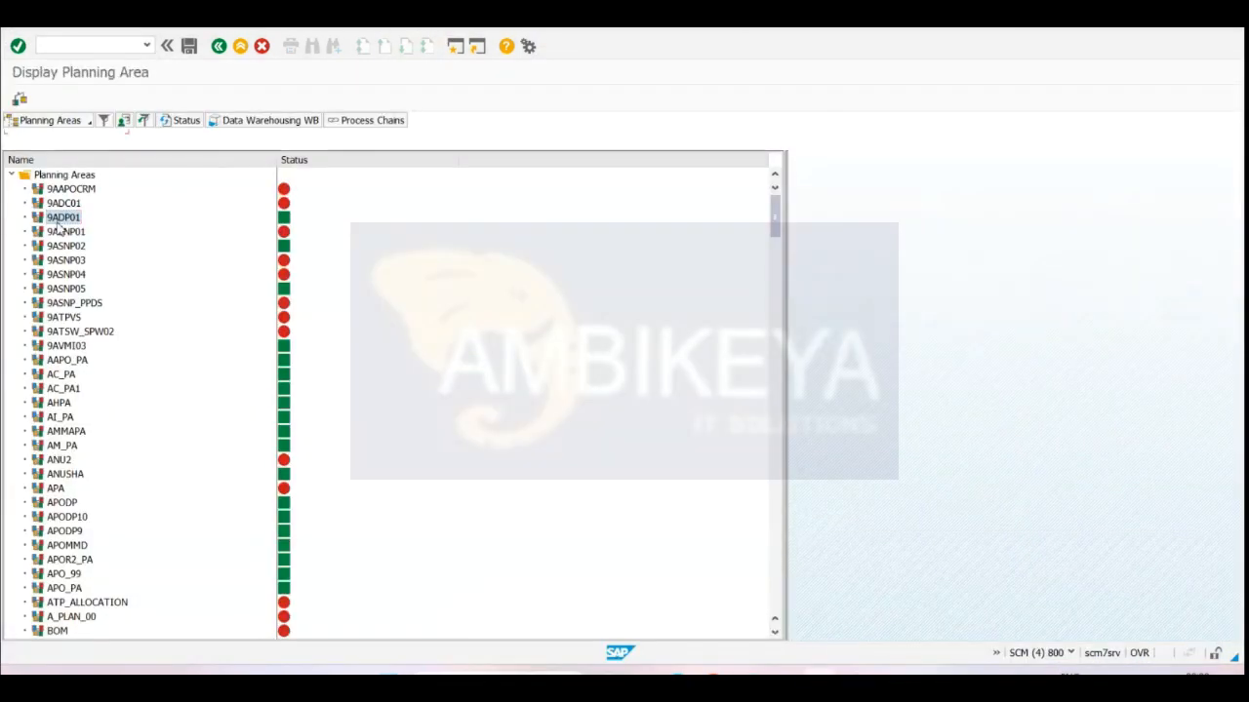
click(82, 194)
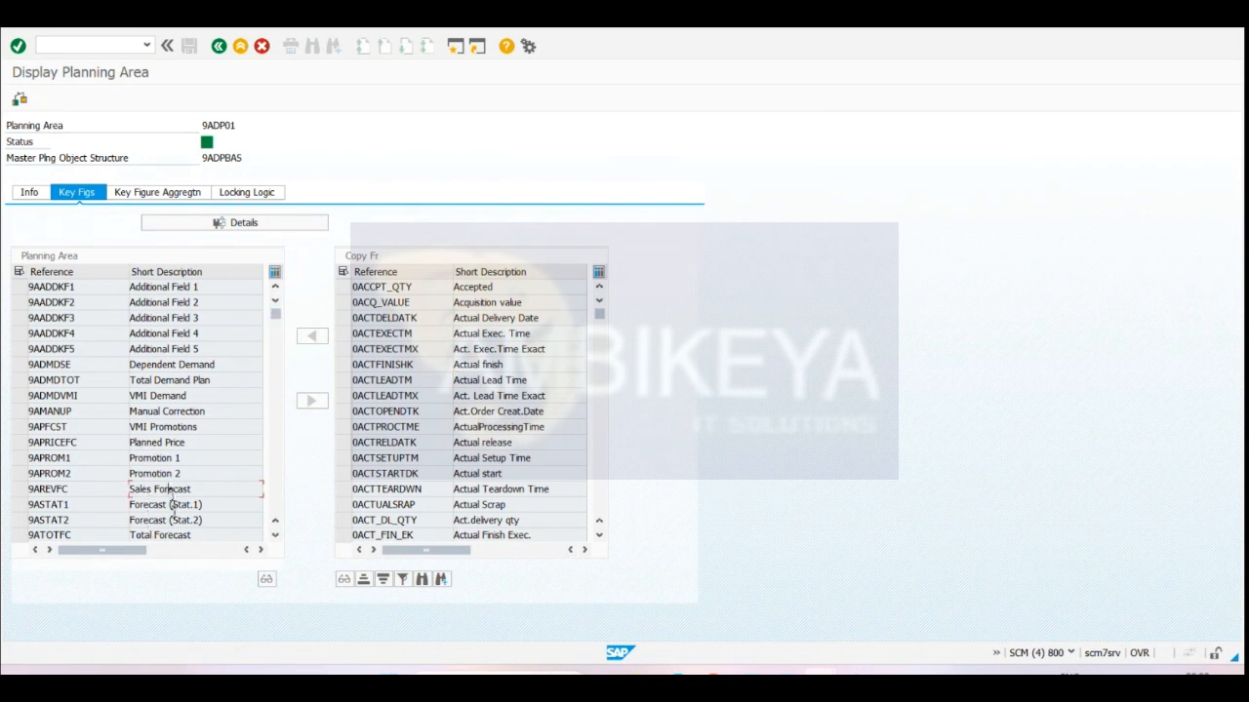
click(184, 394)
click(19, 442)
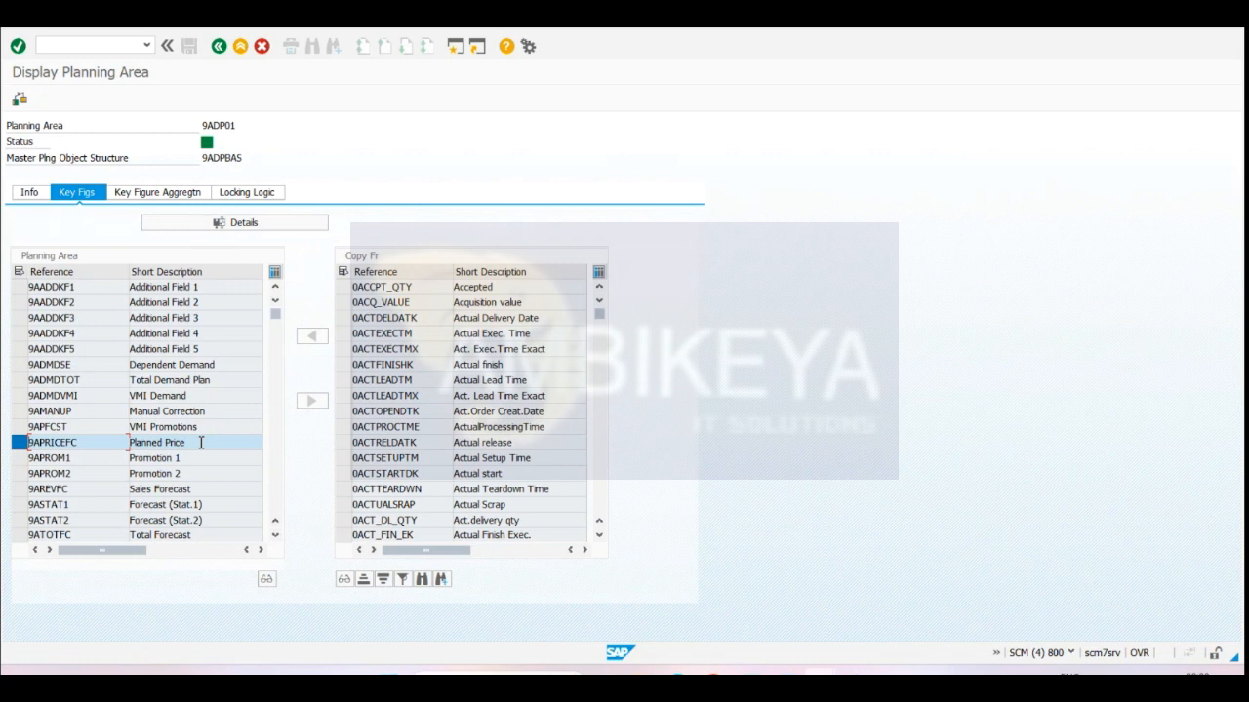
ctrl+click(20, 489)
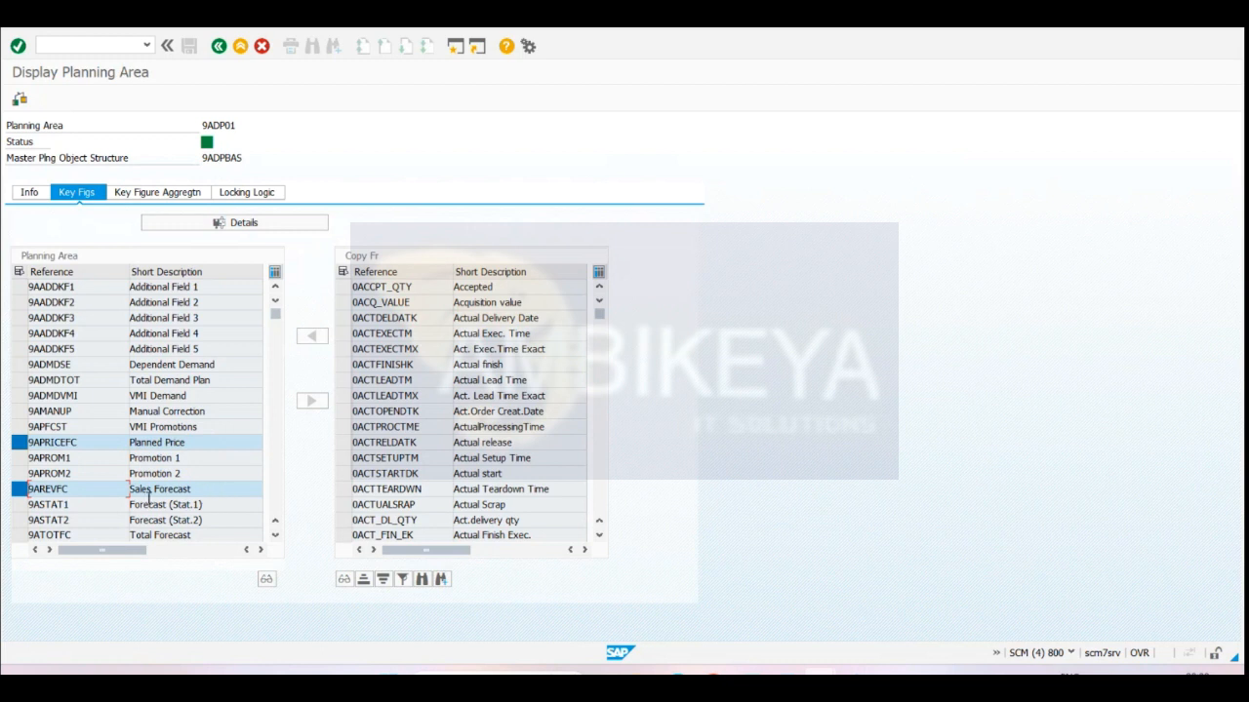
- Return to the Load Planning Area Version session and set the source key figure to 9AVHISTORY
key(alt+Tab)
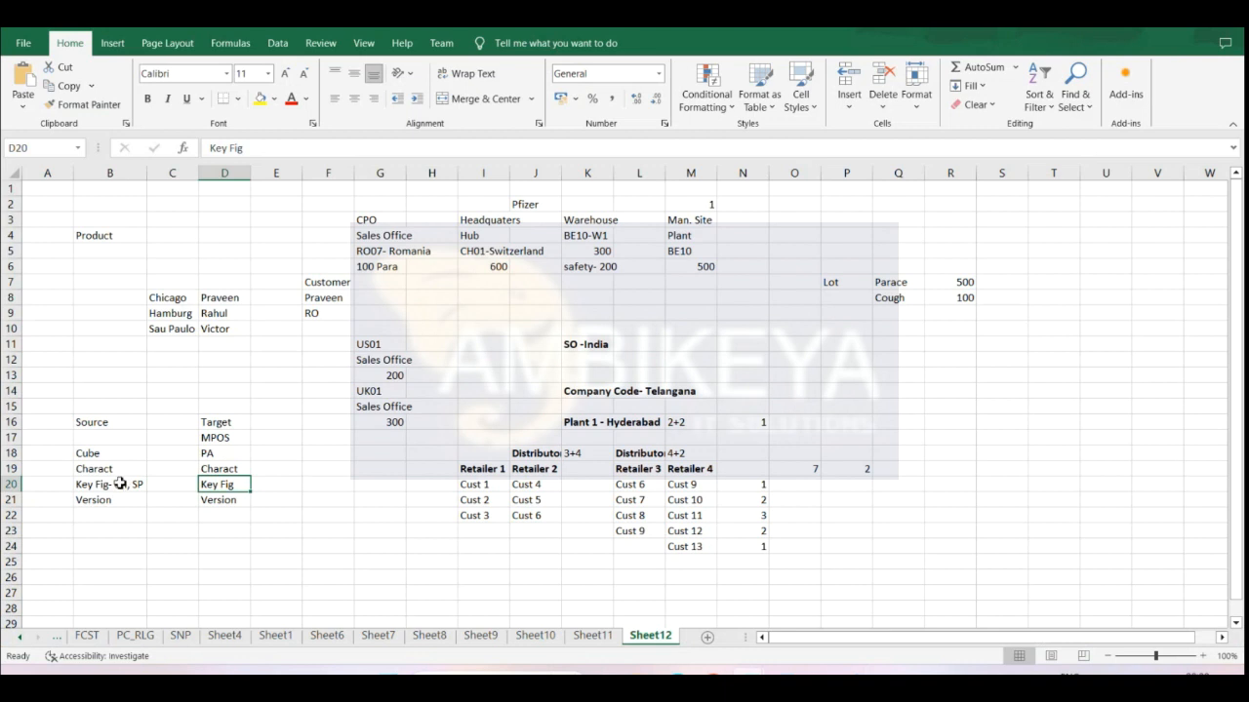
mouse_move(819, 683)
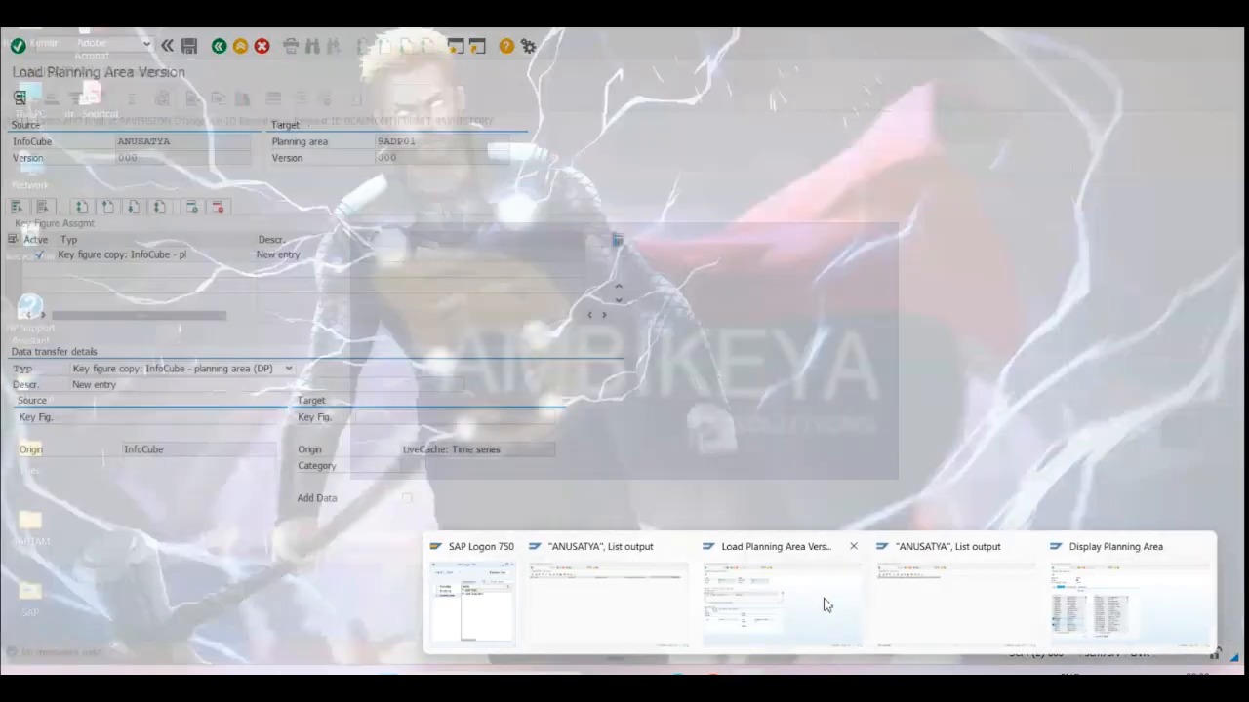
click(824, 605)
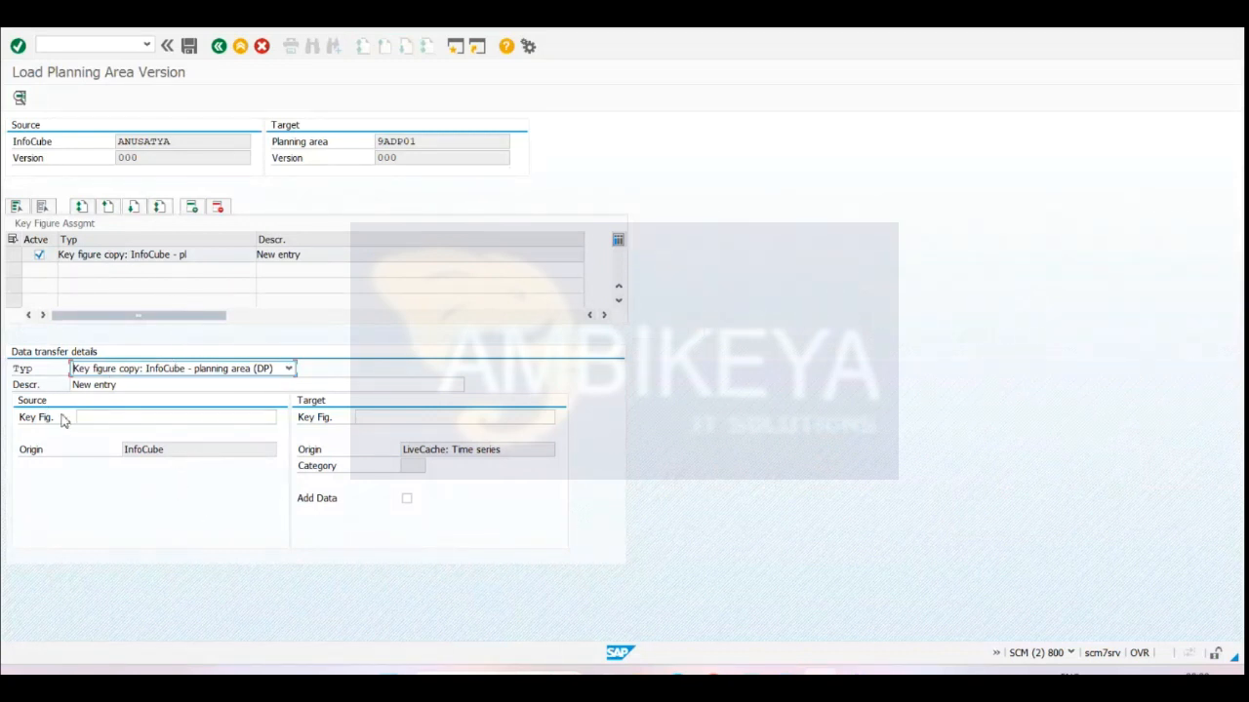
click(185, 419)
click(269, 429)
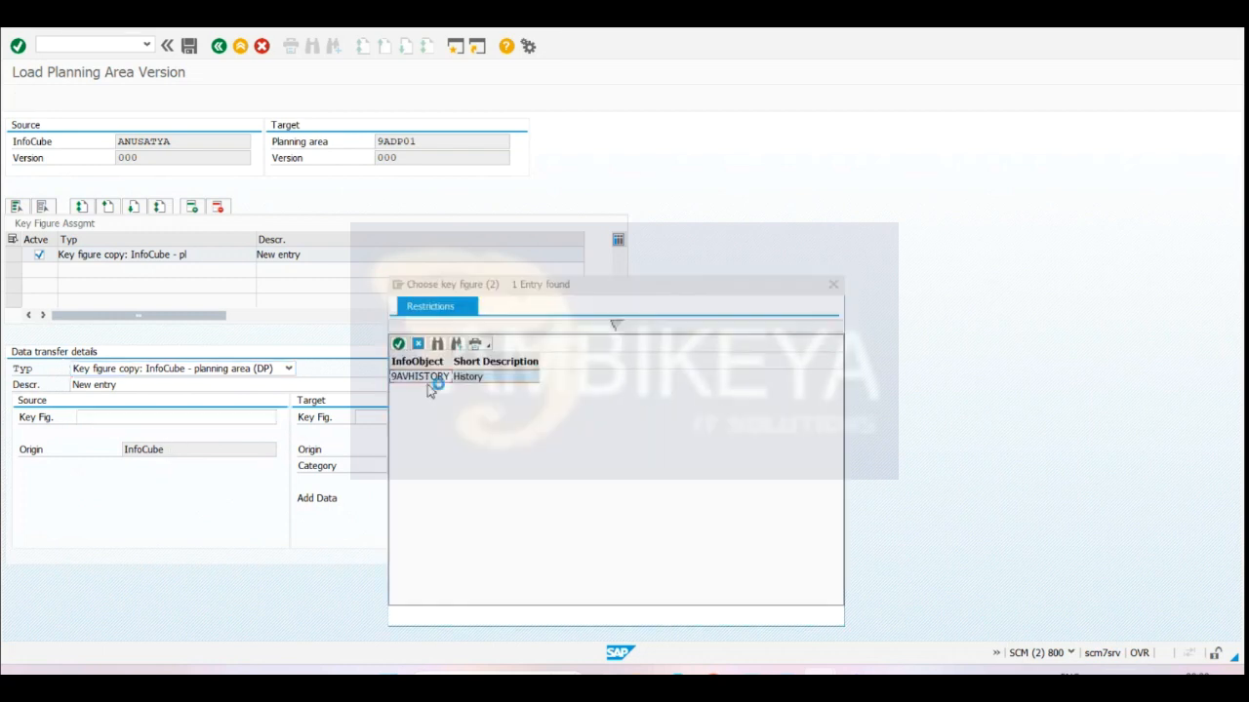
double_click(489, 378)
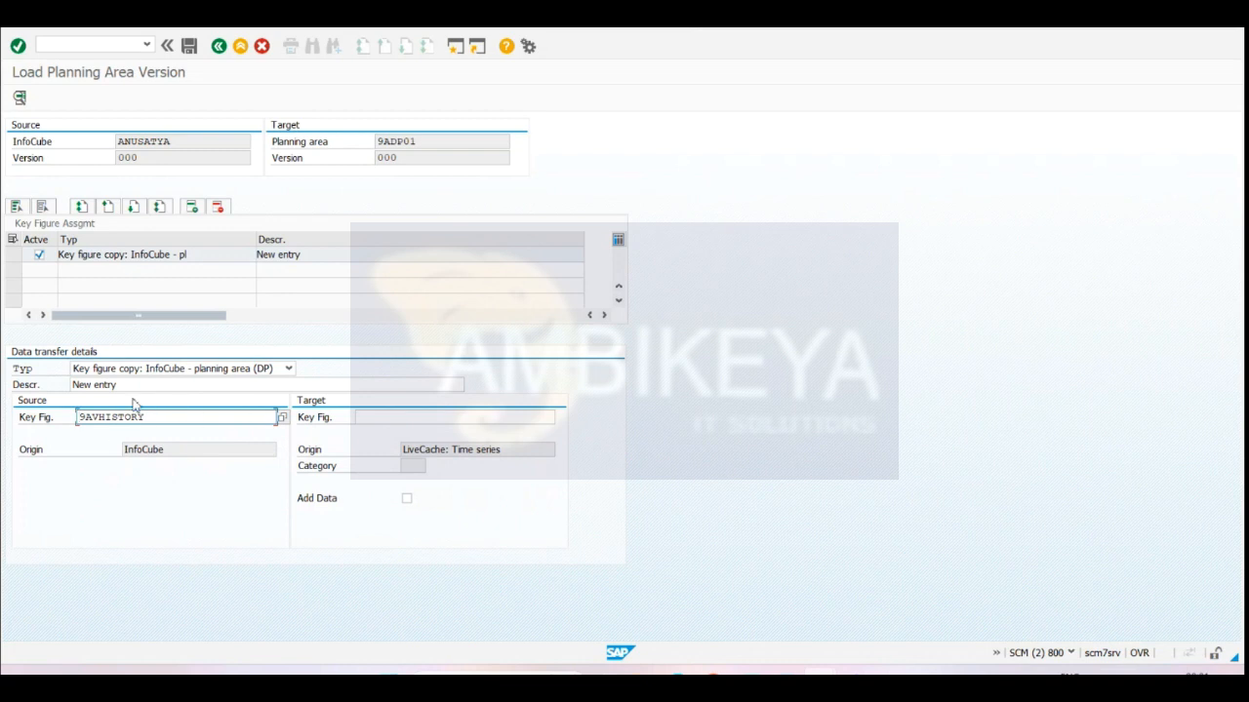
- Open the choices for the target key figure and compare them with the key figures displayed for planning area 9ADP01
click(443, 415)
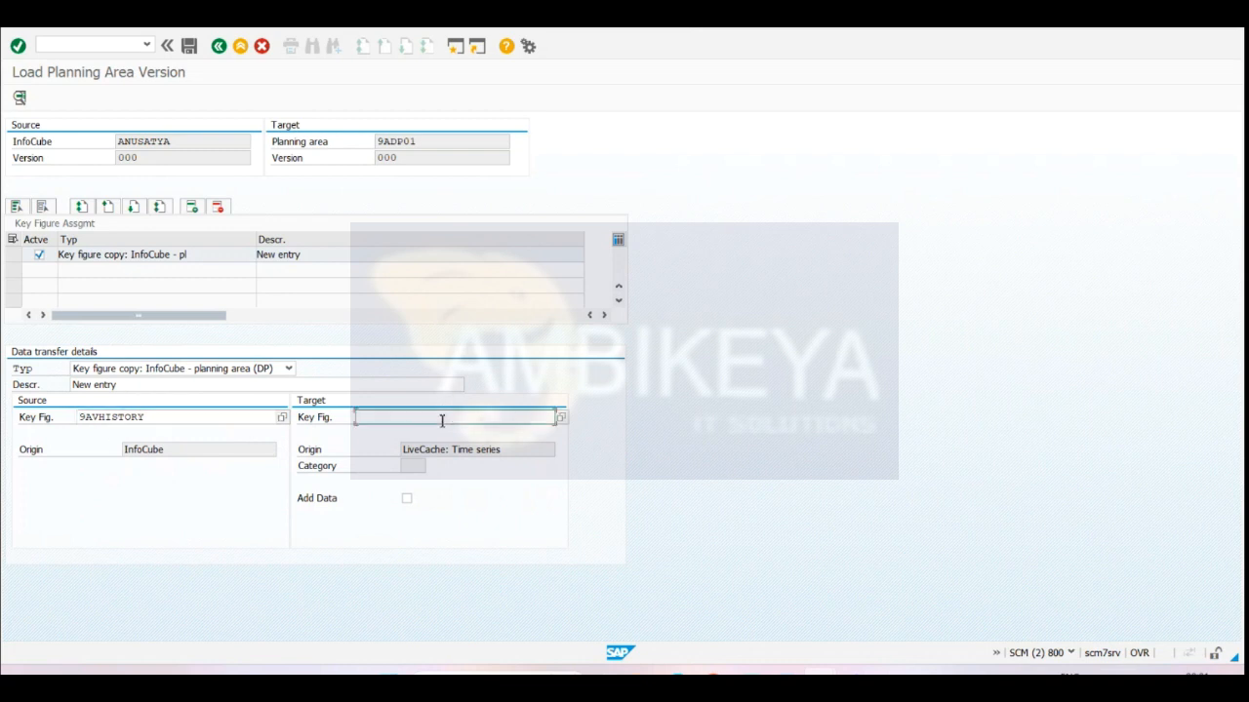
click(564, 420)
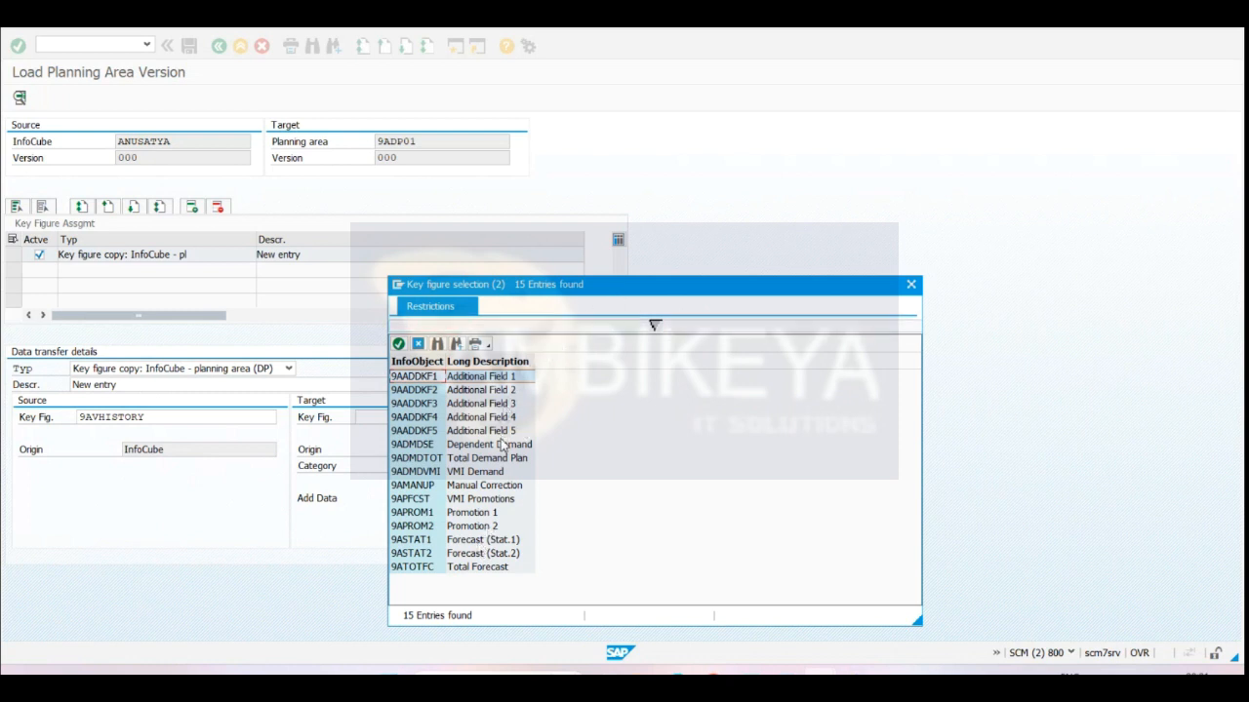
key(alt+Tab)
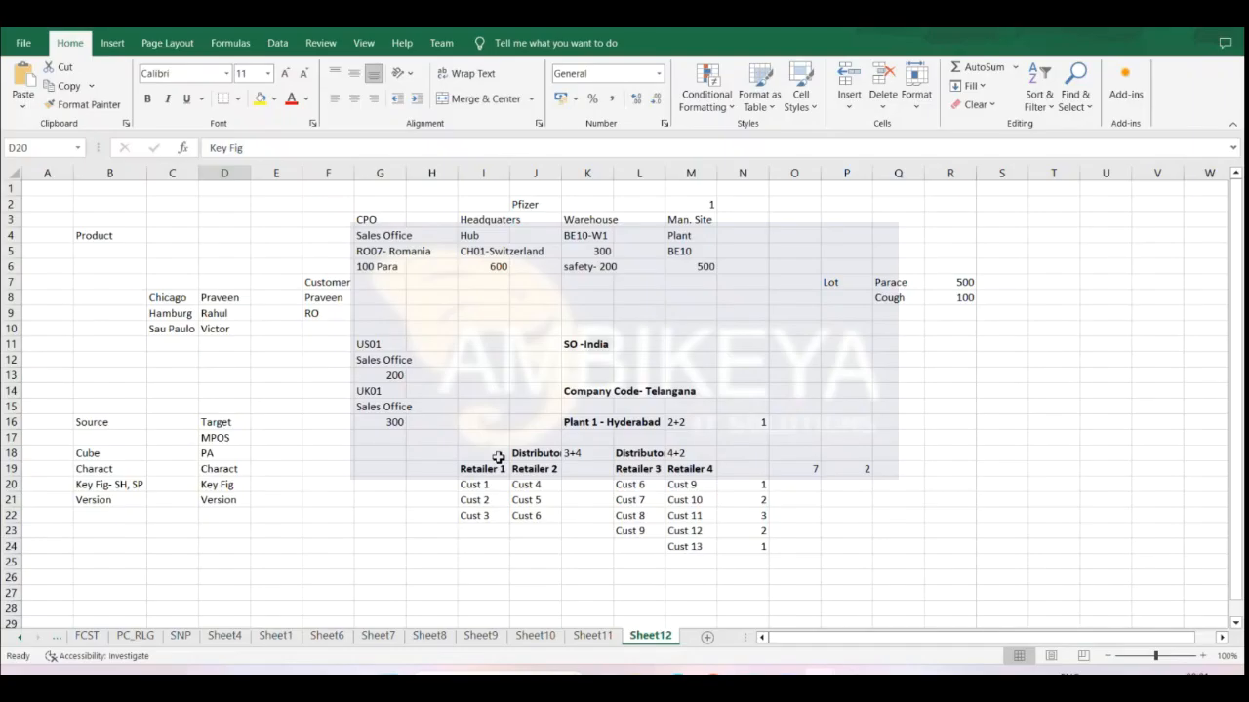
key(alt+Tab)
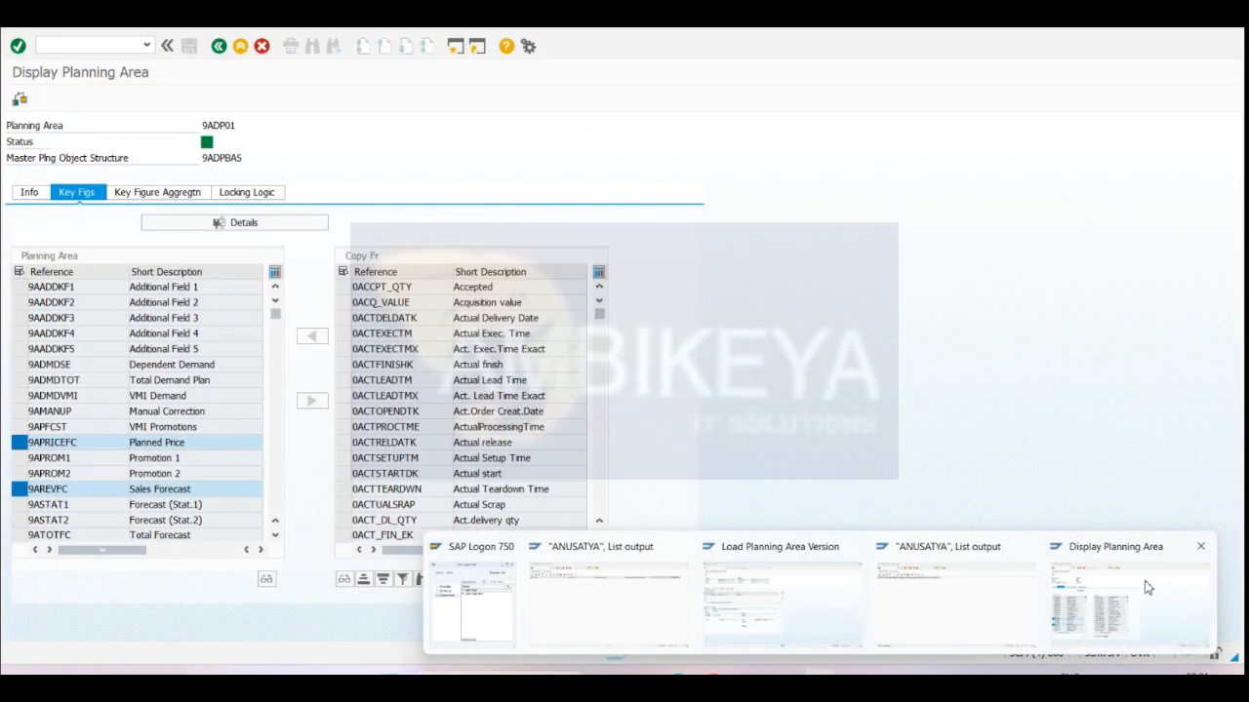
click(1145, 580)
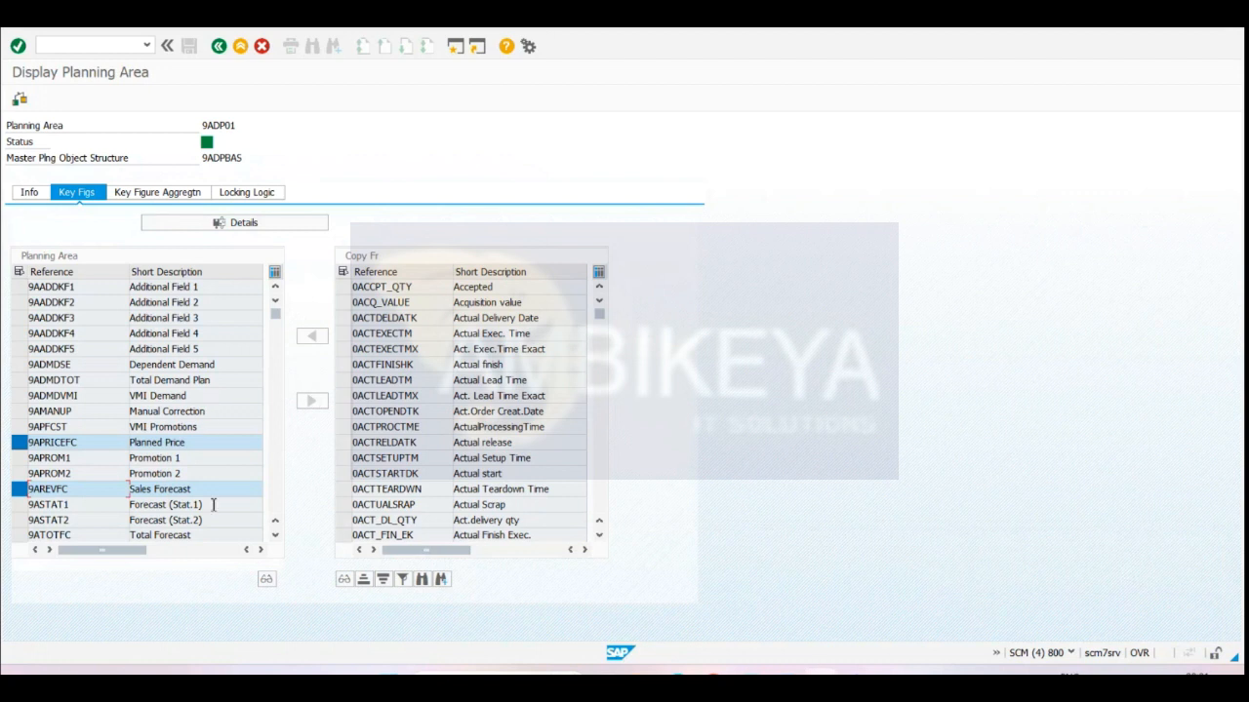
click(276, 535)
click(276, 535)
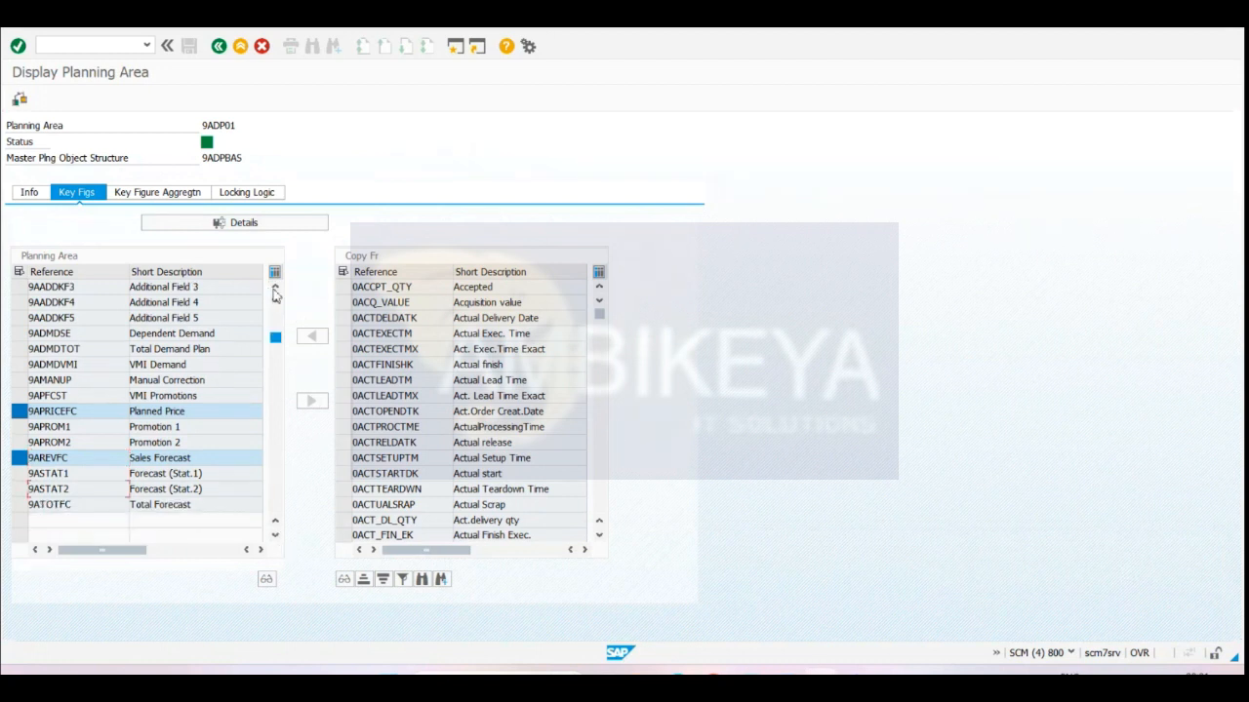
click(275, 288)
click(275, 289)
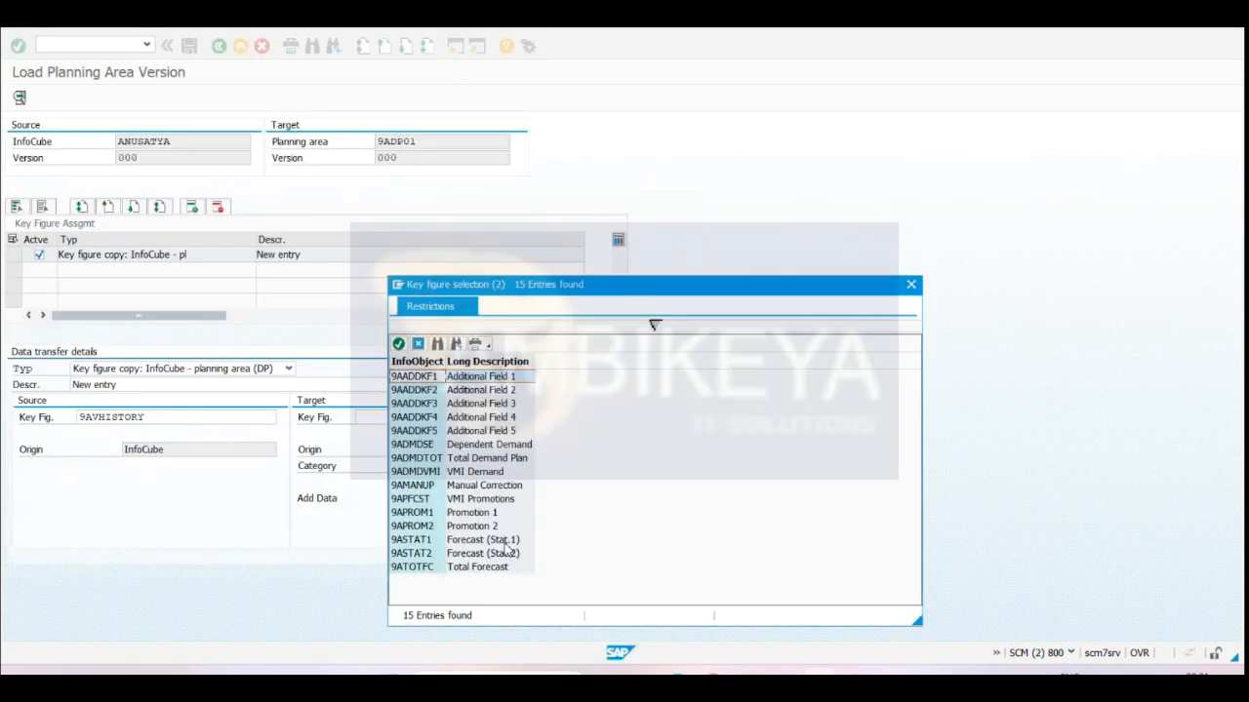
- Try Forecast (Stat.2) and Total Forecast as the target key figure, and close the selection without choosing one
click(507, 554)
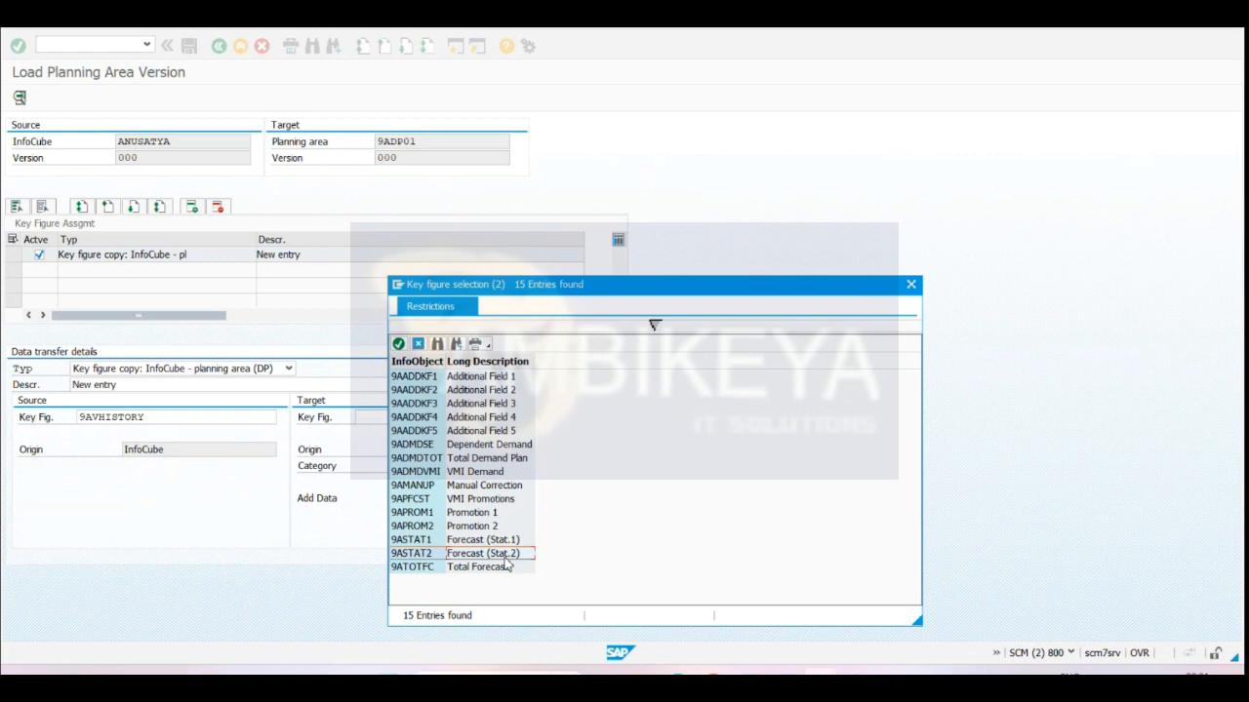
click(493, 569)
double_click(494, 572)
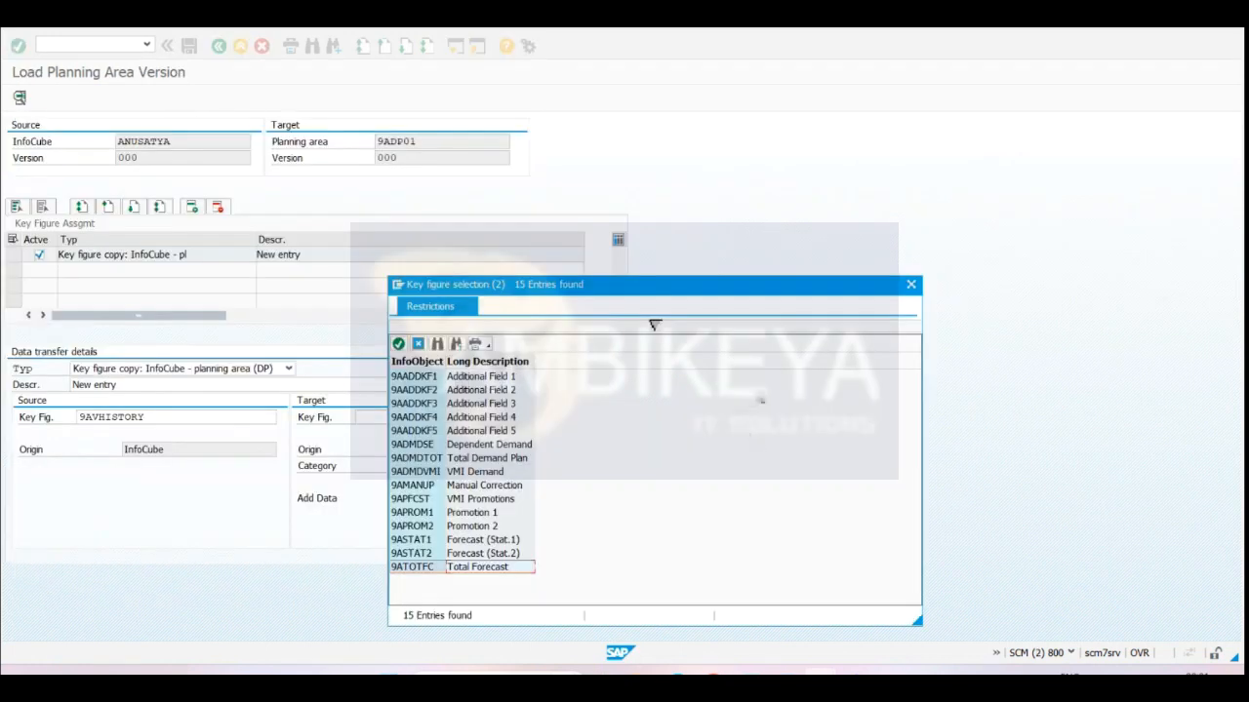
click(911, 285)
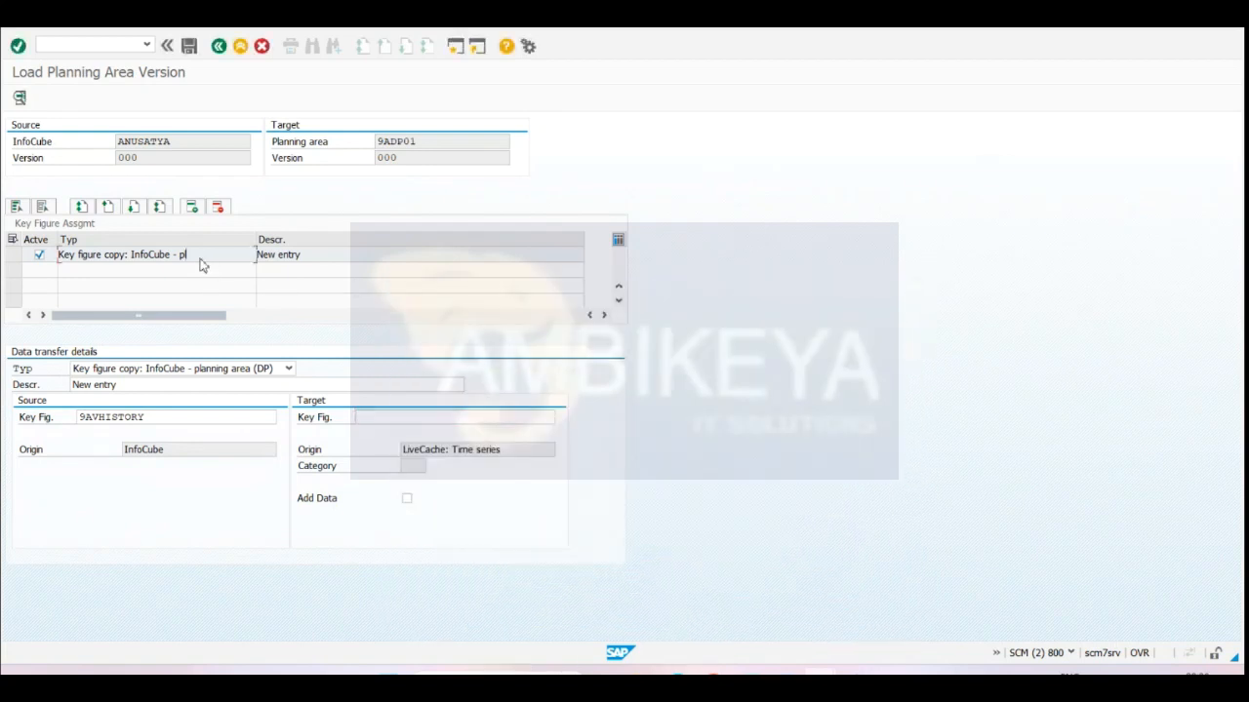
- Choose 9AADDKF3 Additional Field 3 as the target key figure for the InfoCube-to-planning-area copy entry
double_click(82, 259)
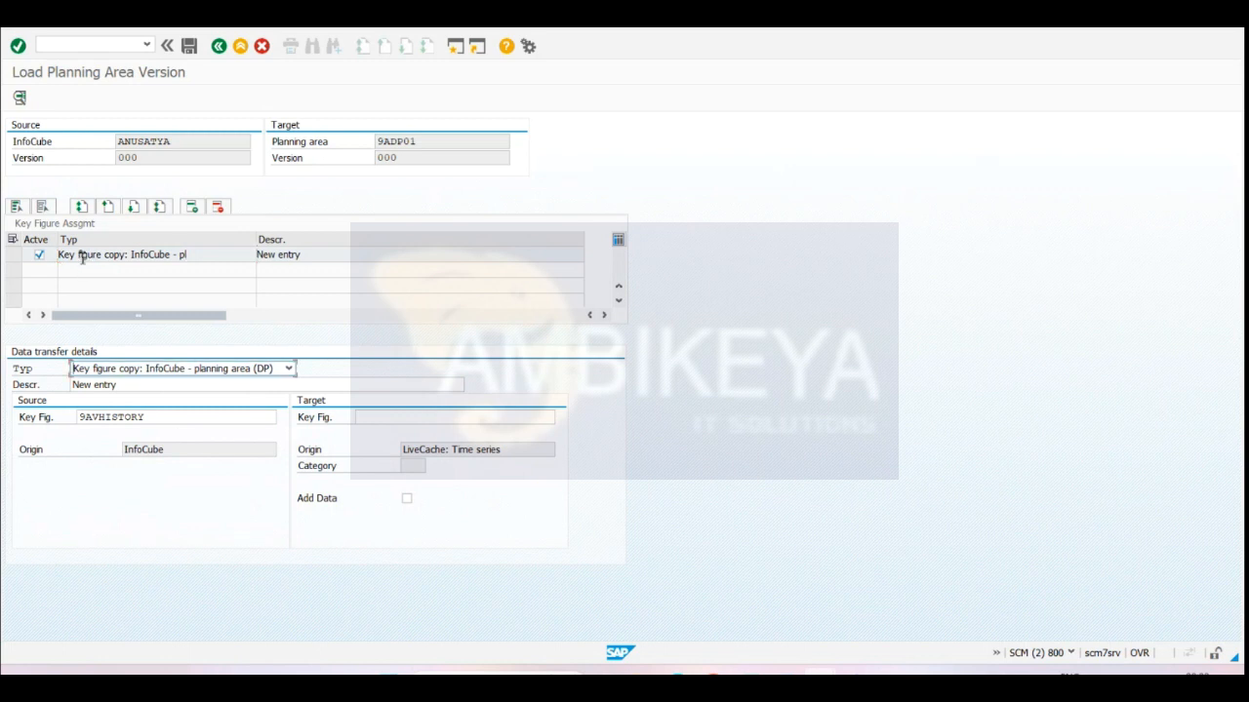
click(289, 369)
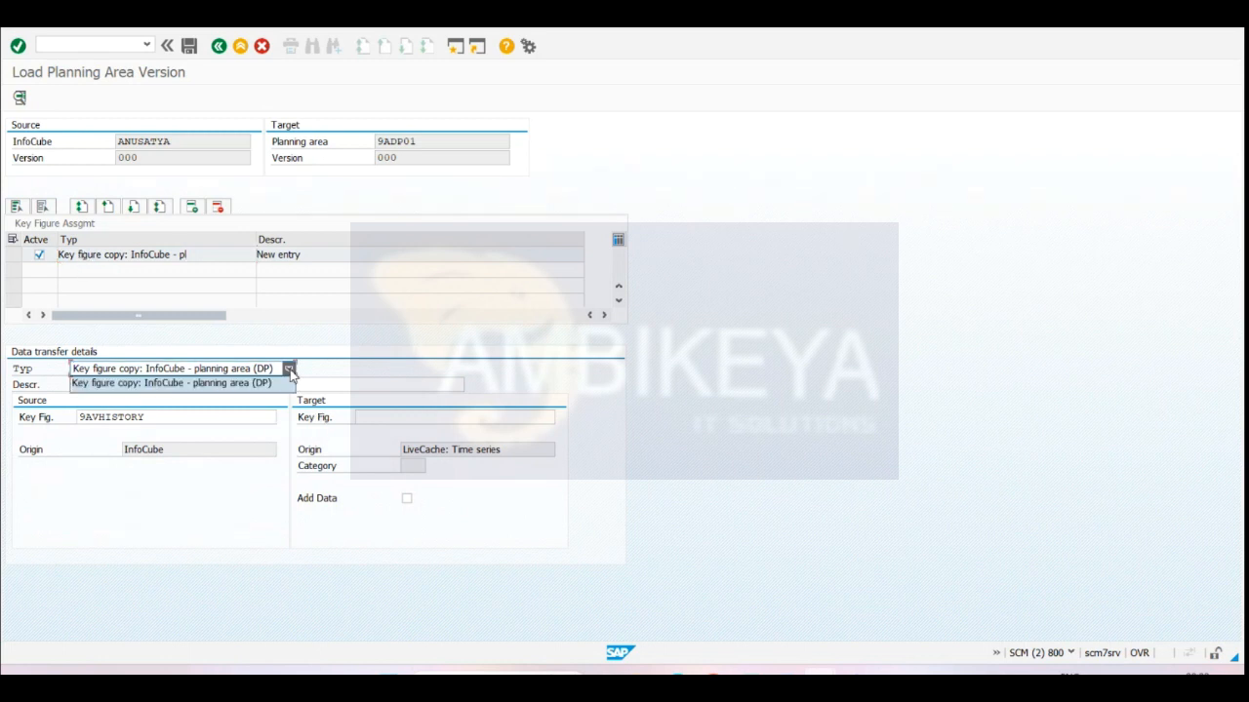
click(399, 414)
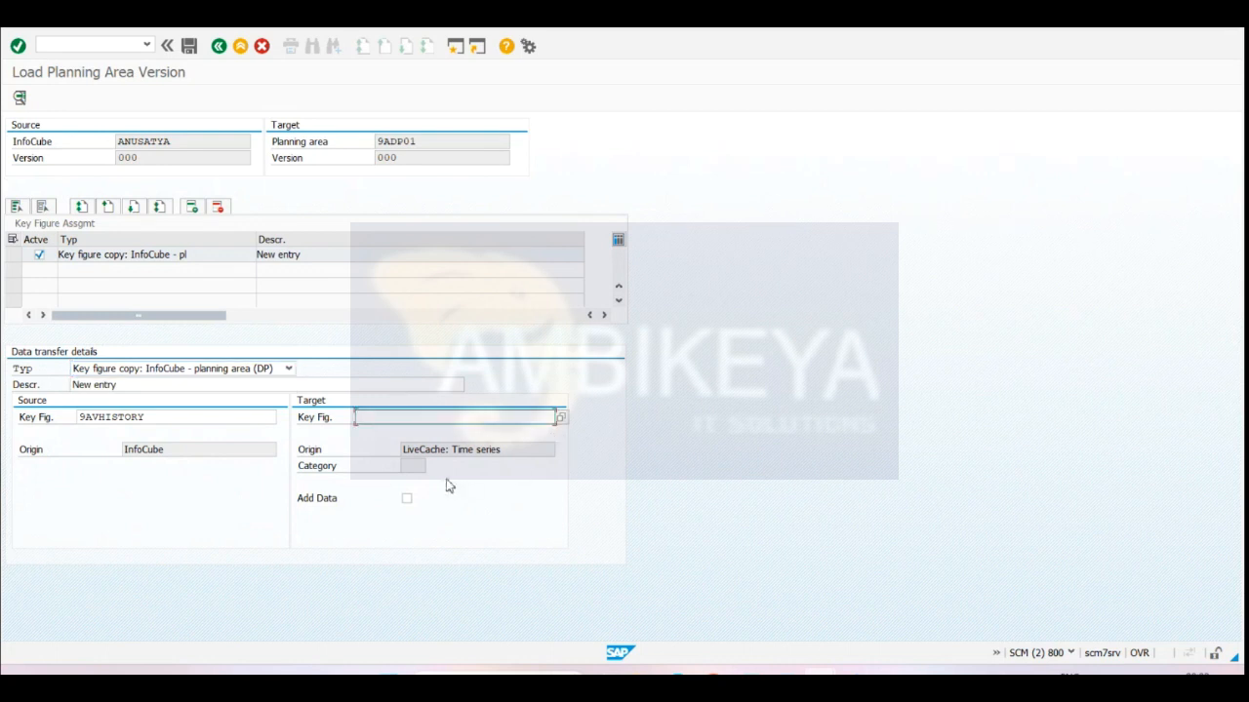
click(562, 416)
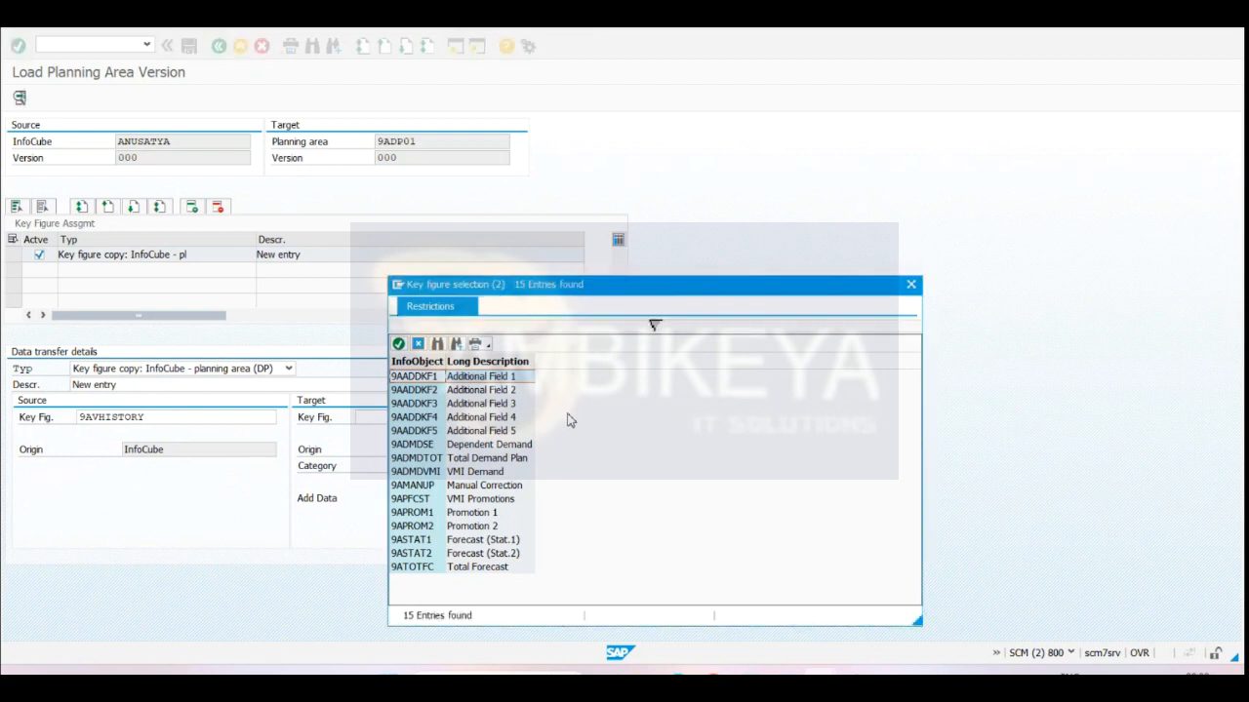
drag(809, 289, 915, 166)
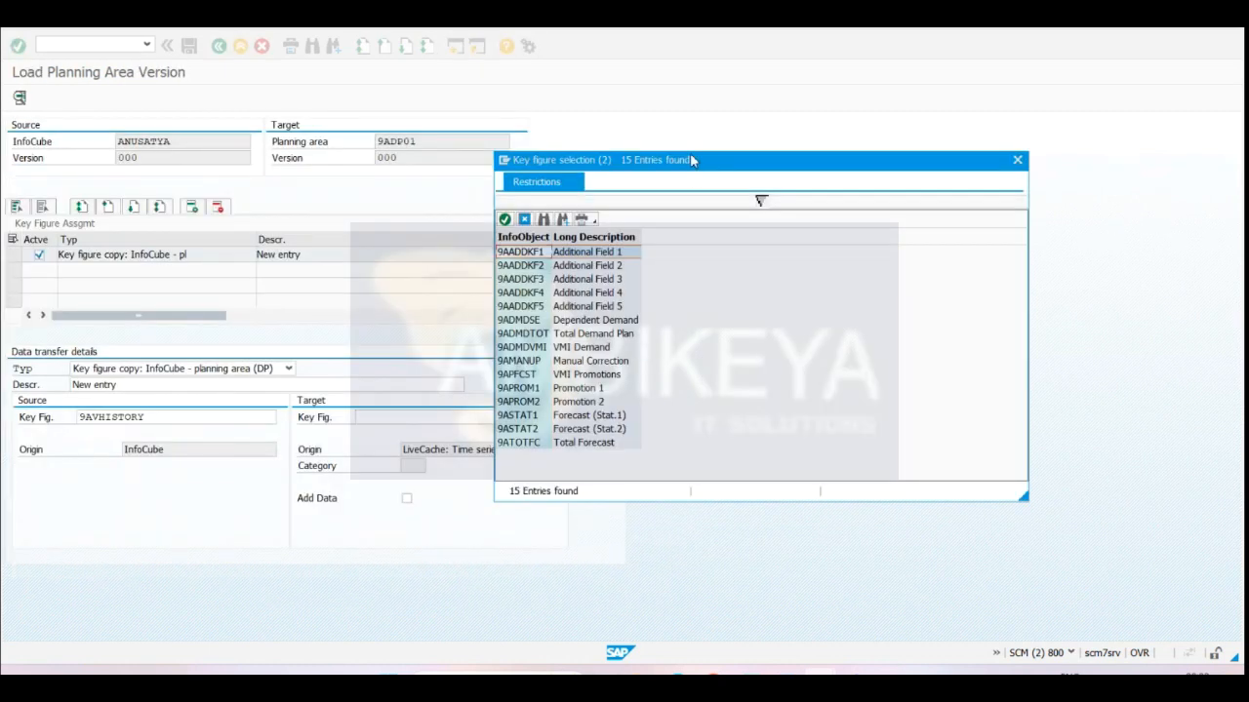
drag(690, 160, 740, 165)
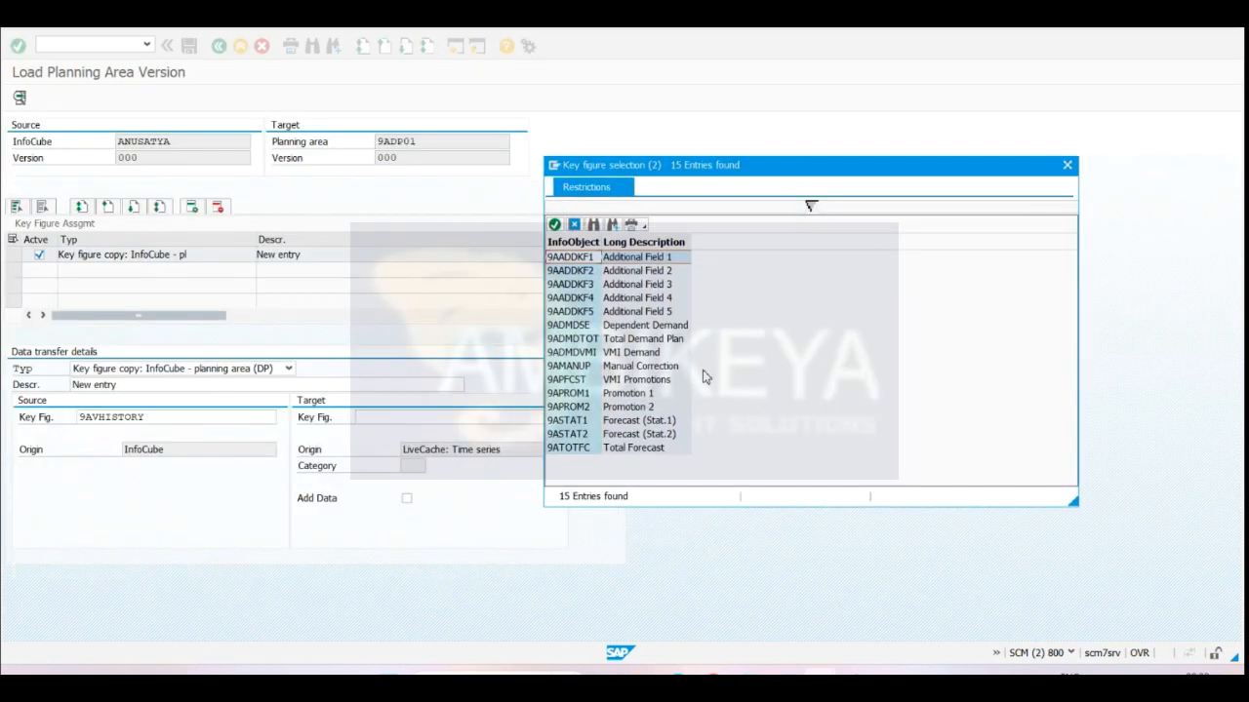
double_click(652, 287)
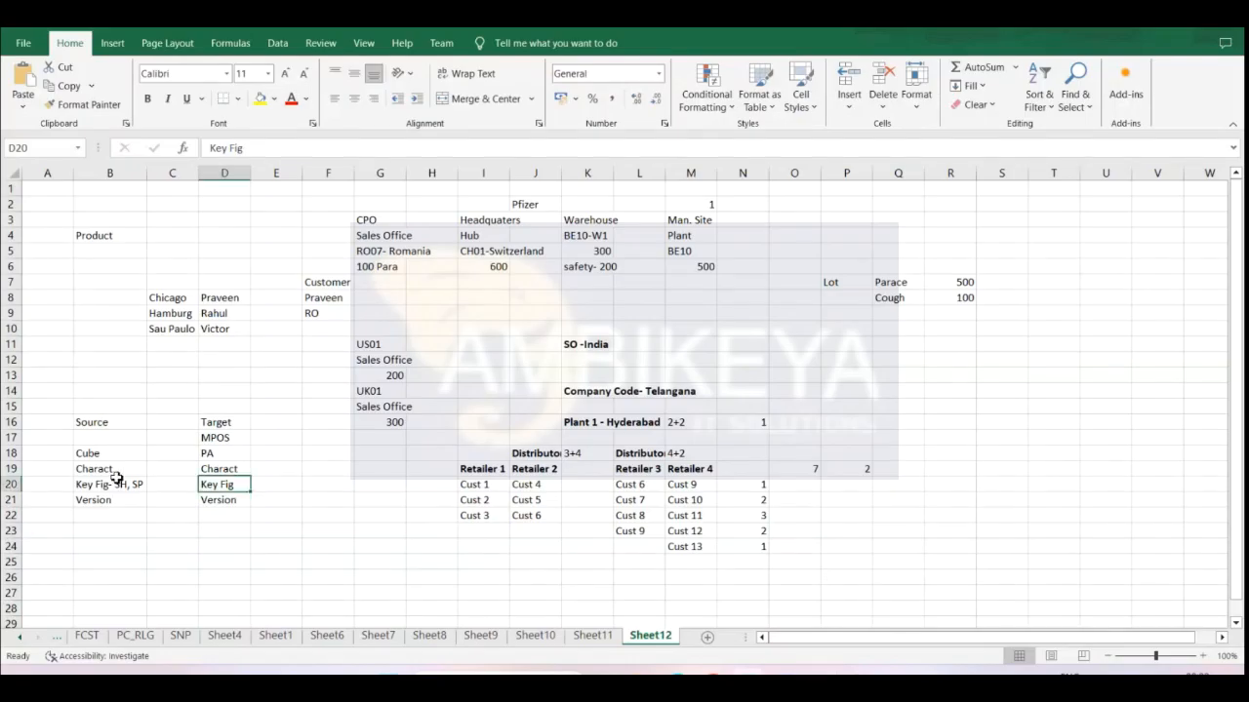
- Switch to Excel and examine the source and target key figure cells on Sheet12
click(103, 484)
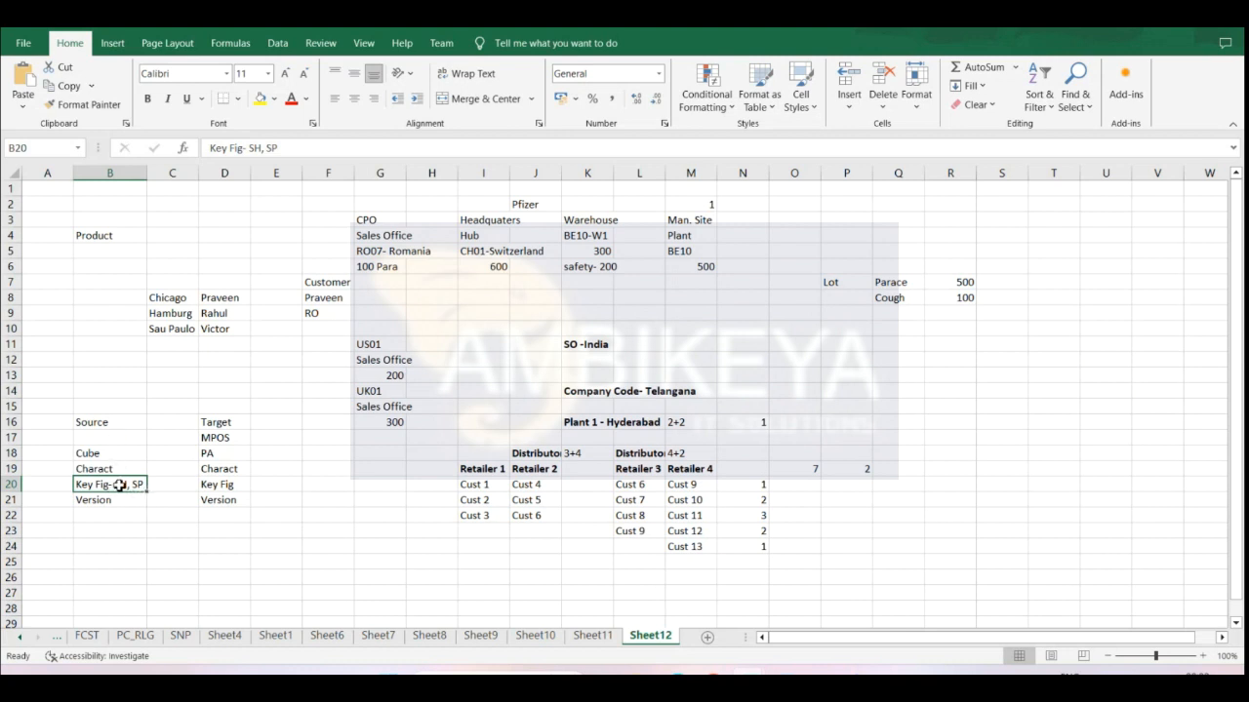
click(244, 481)
click(255, 483)
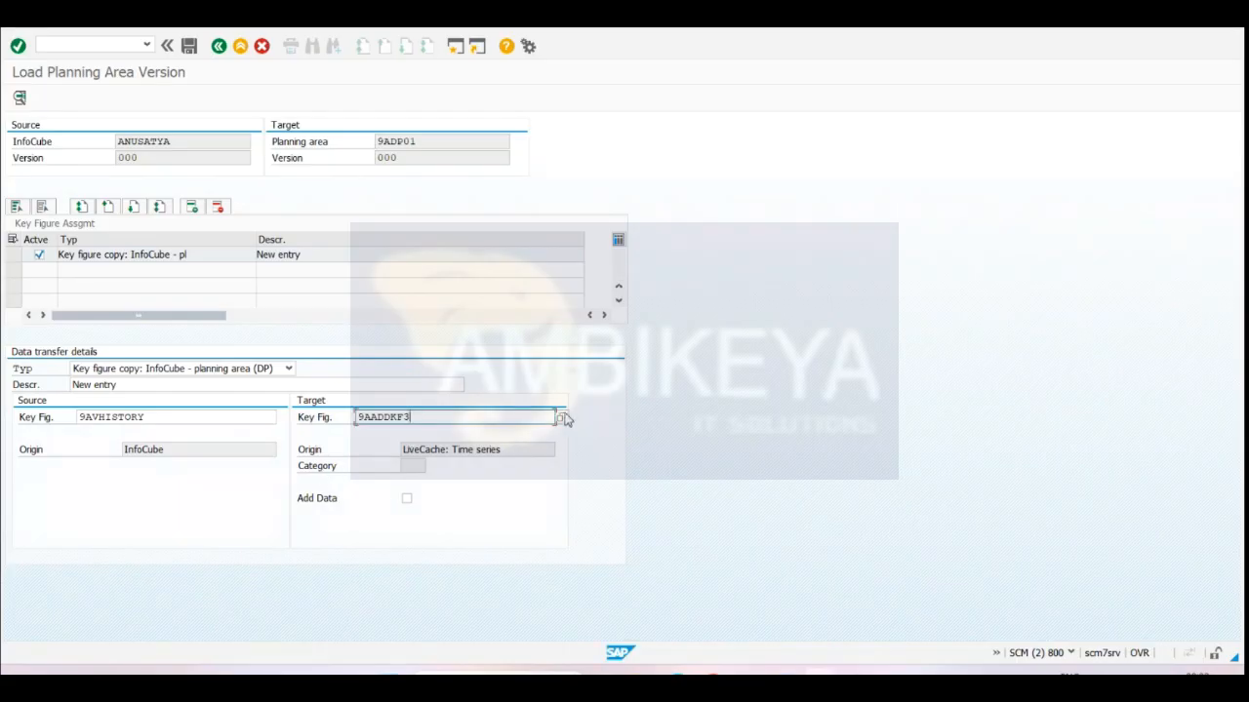
- Return to the Load Planning Area Version session, review Additional Field 3 among the target key figure choices, and close the list
click(571, 414)
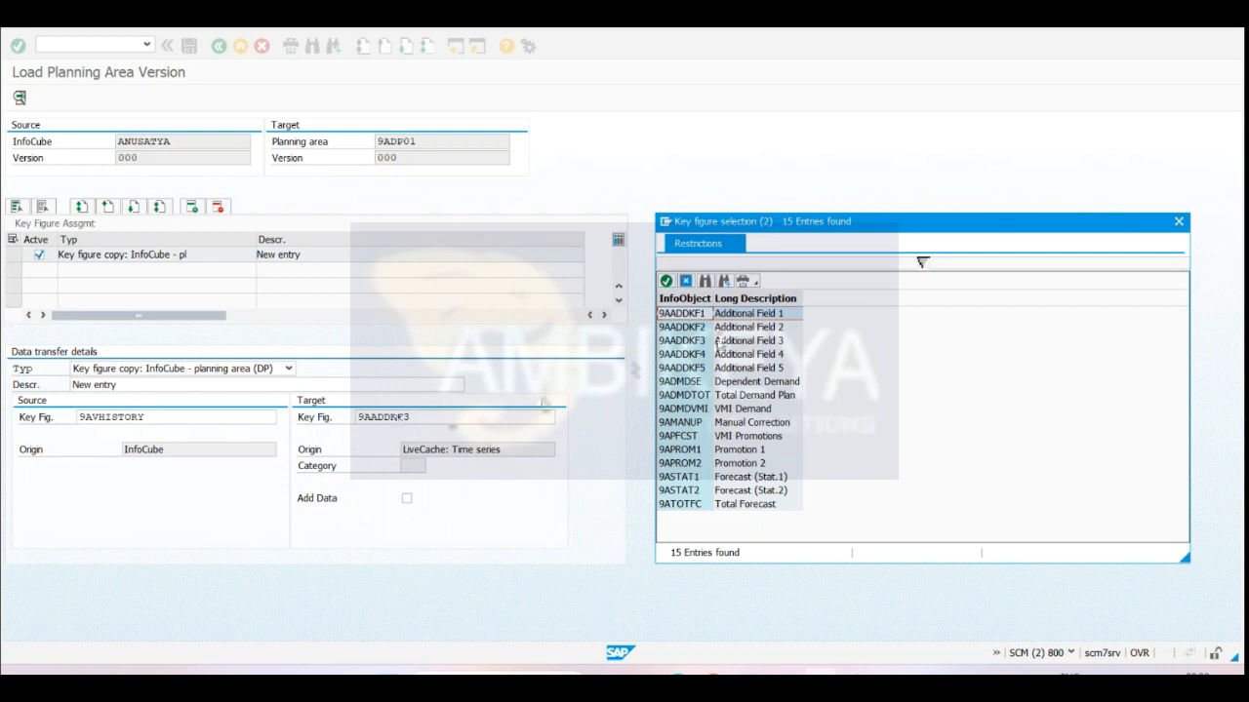
click(722, 341)
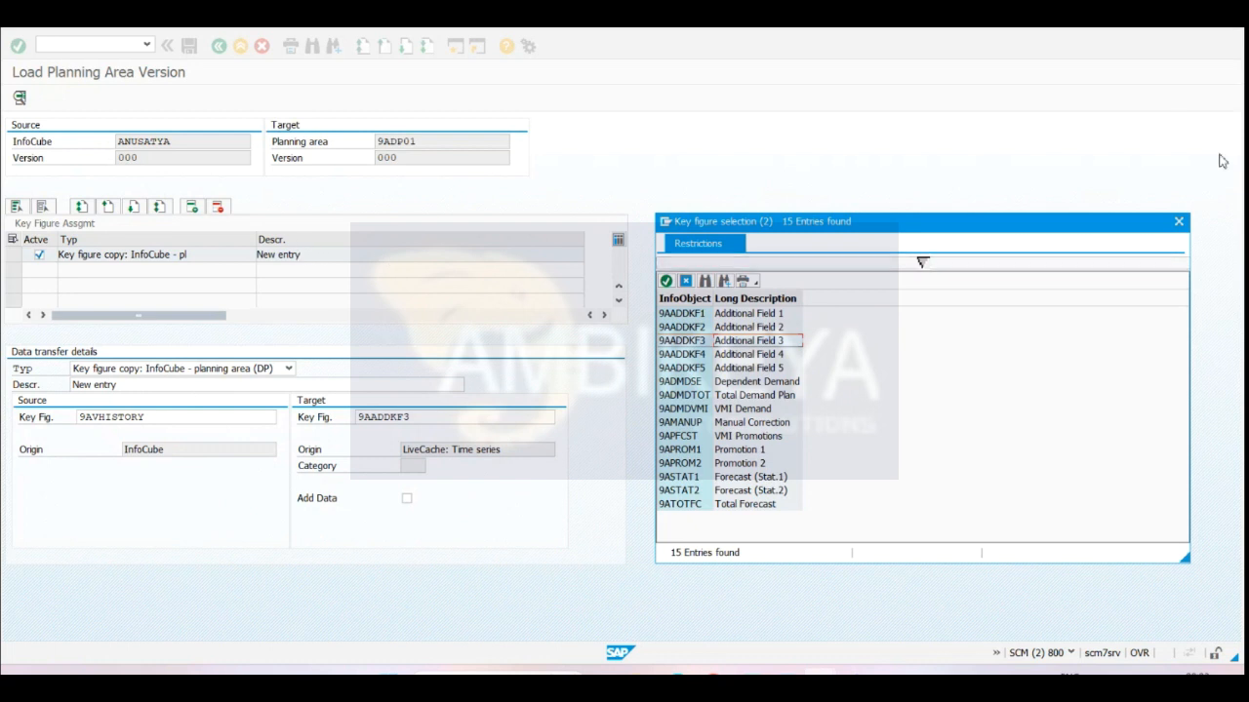
click(1178, 222)
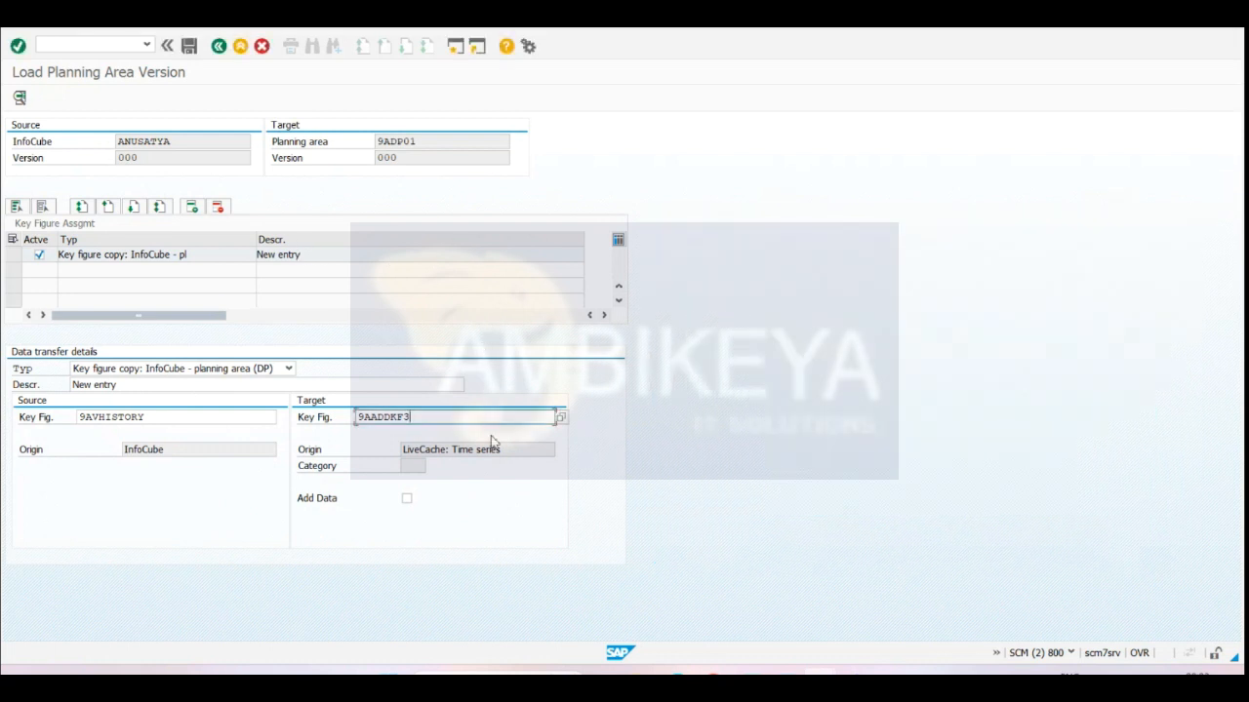
- Compare the target key figure choices with planning area 9ADP01's key figure list, highlight Additional Field 4, and close the selection
click(563, 418)
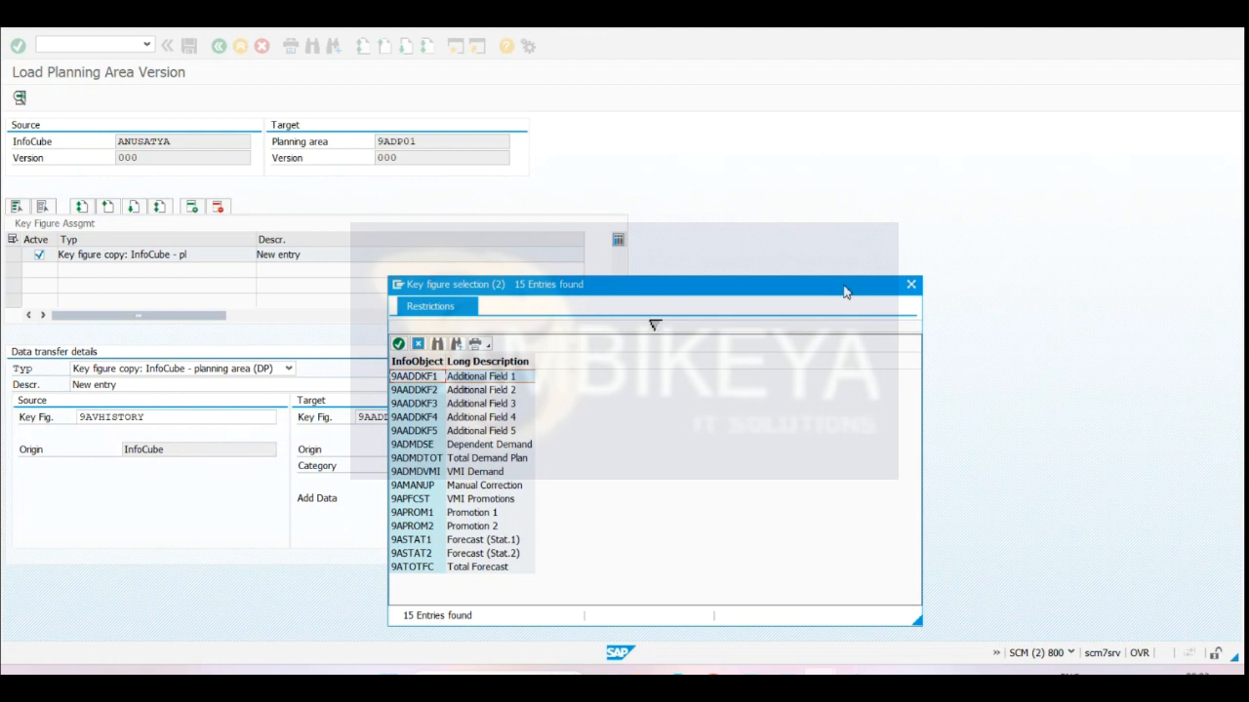
drag(752, 290, 898, 175)
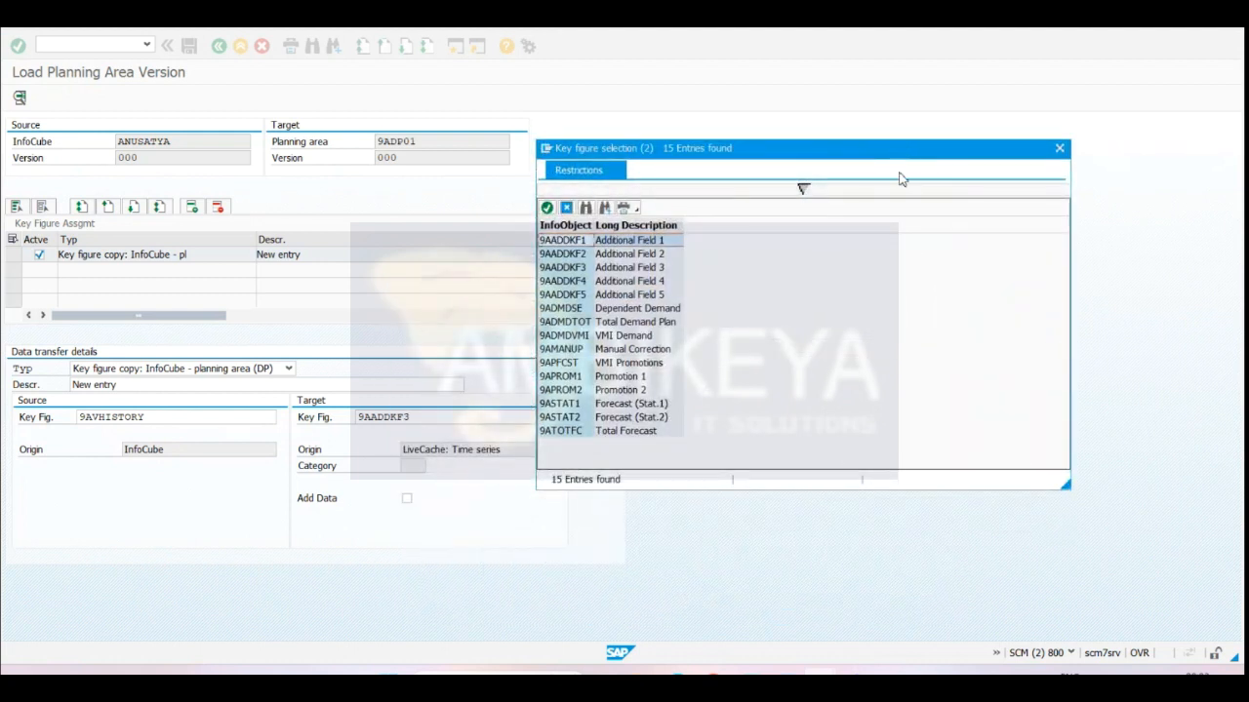
key(alt+Tab)
key(alt+Tab)
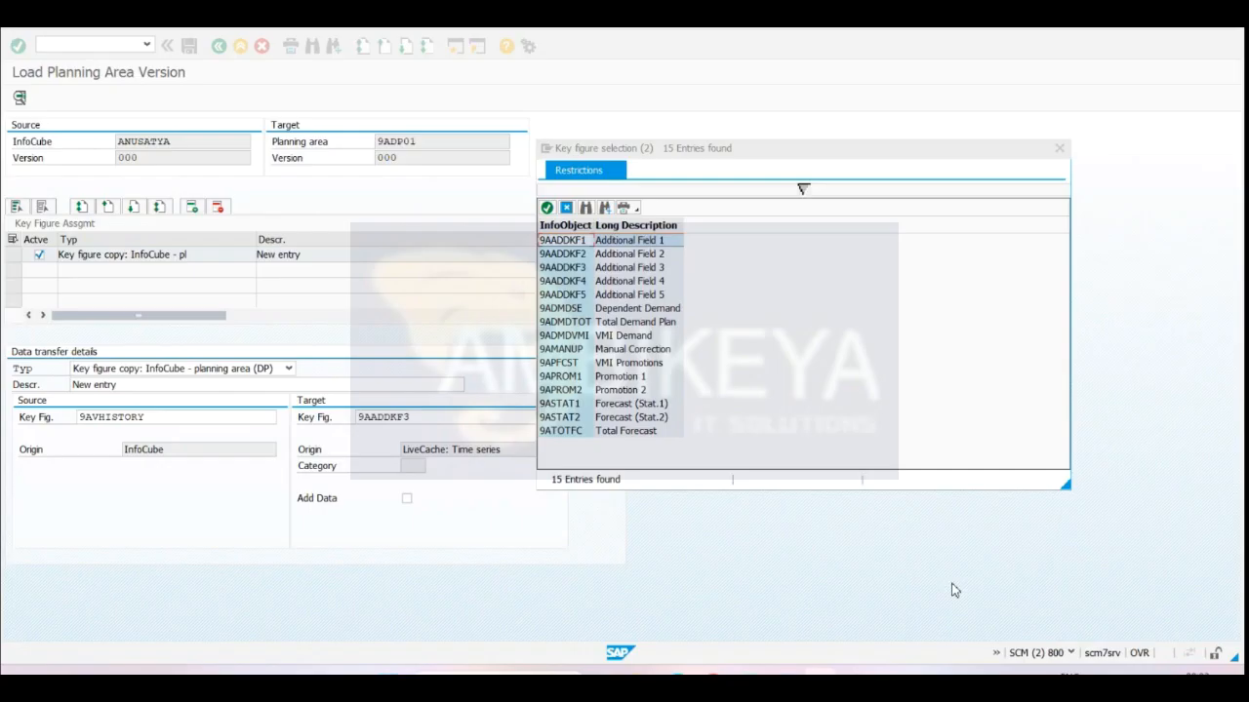
key(alt+Tab)
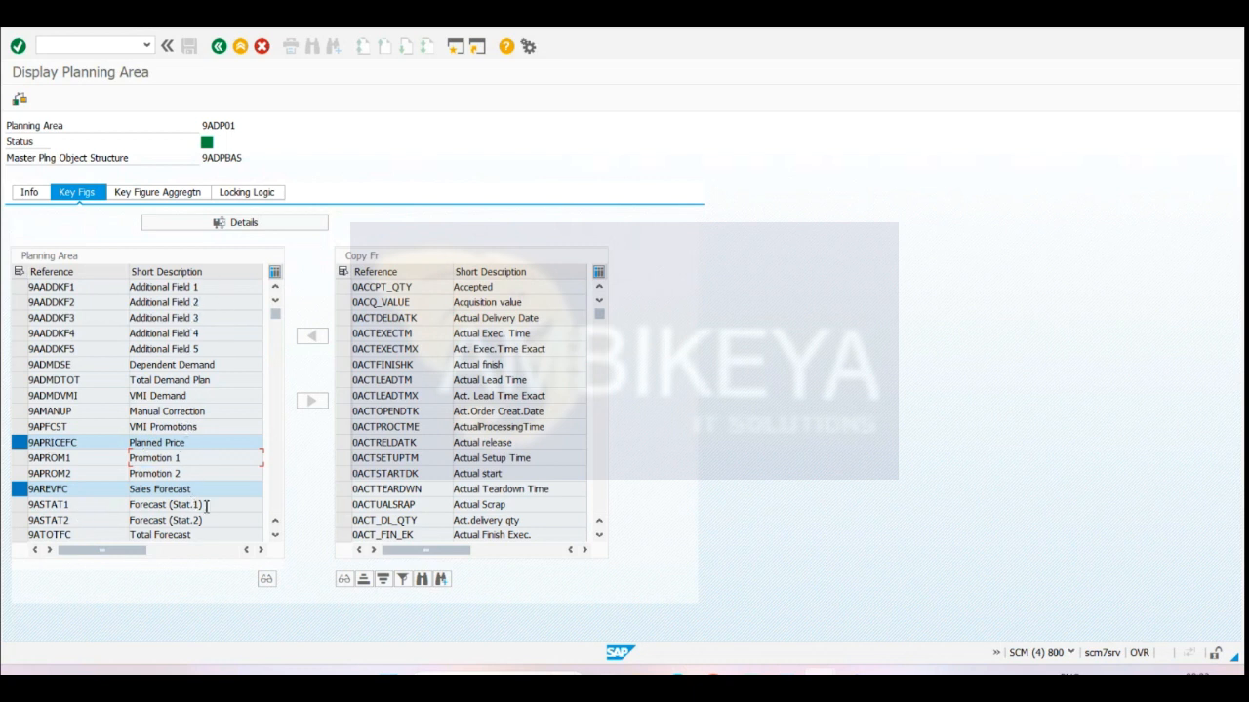
key(alt+Tab)
key(alt+Tab)
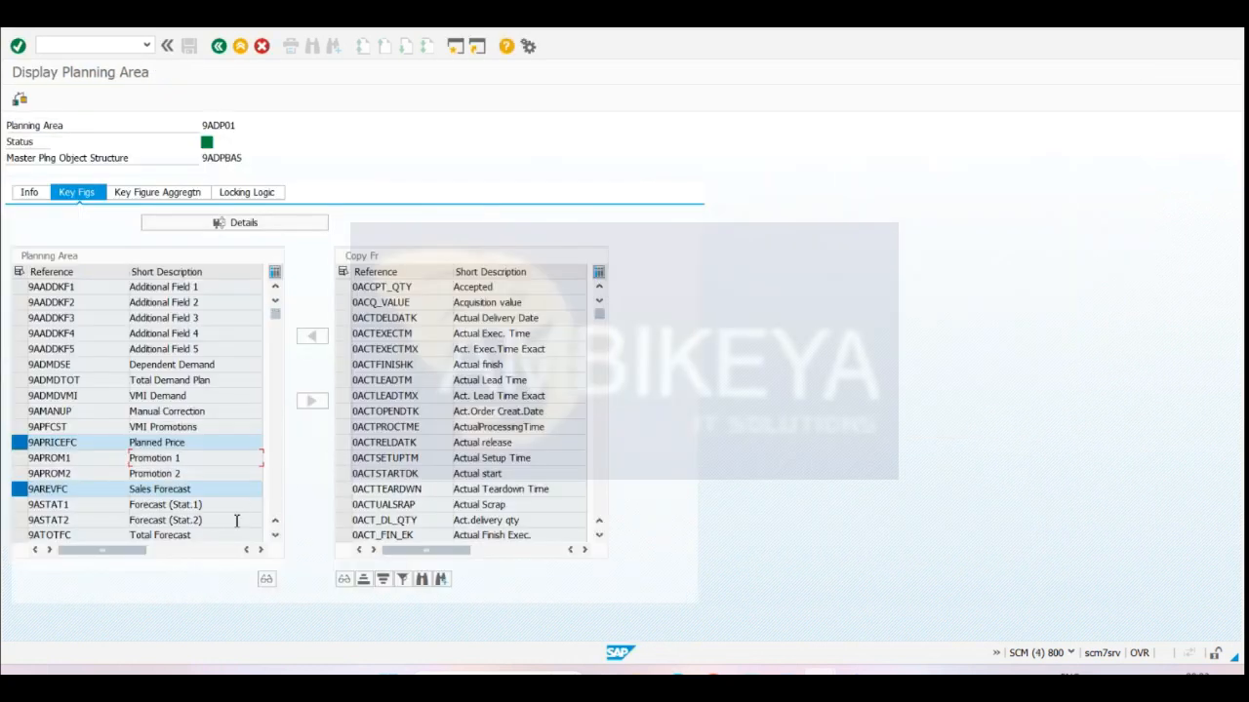
click(275, 535)
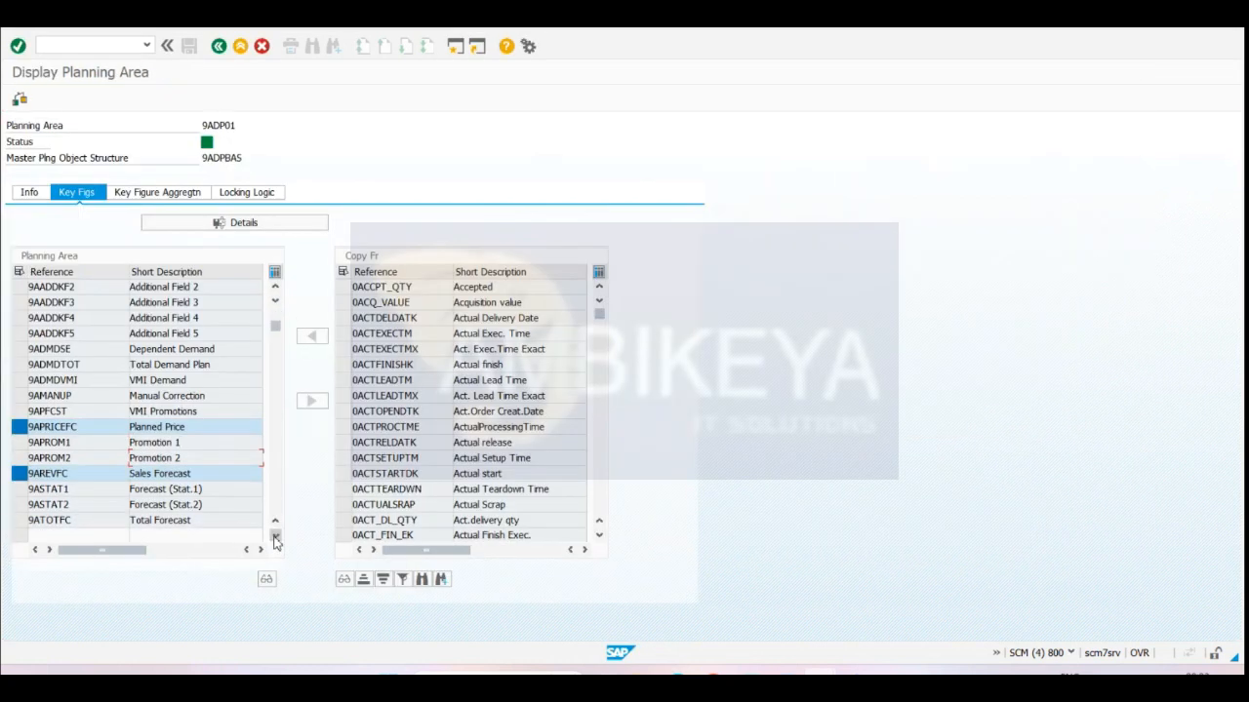
click(275, 536)
click(275, 535)
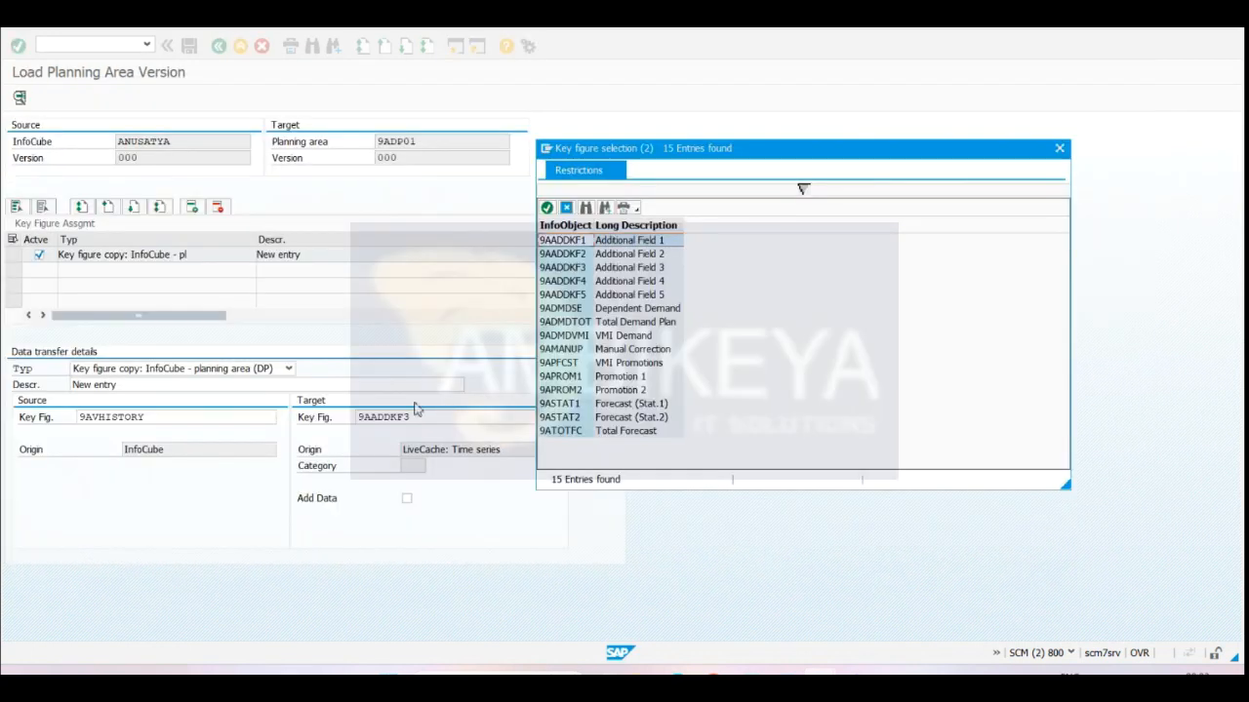
click(641, 283)
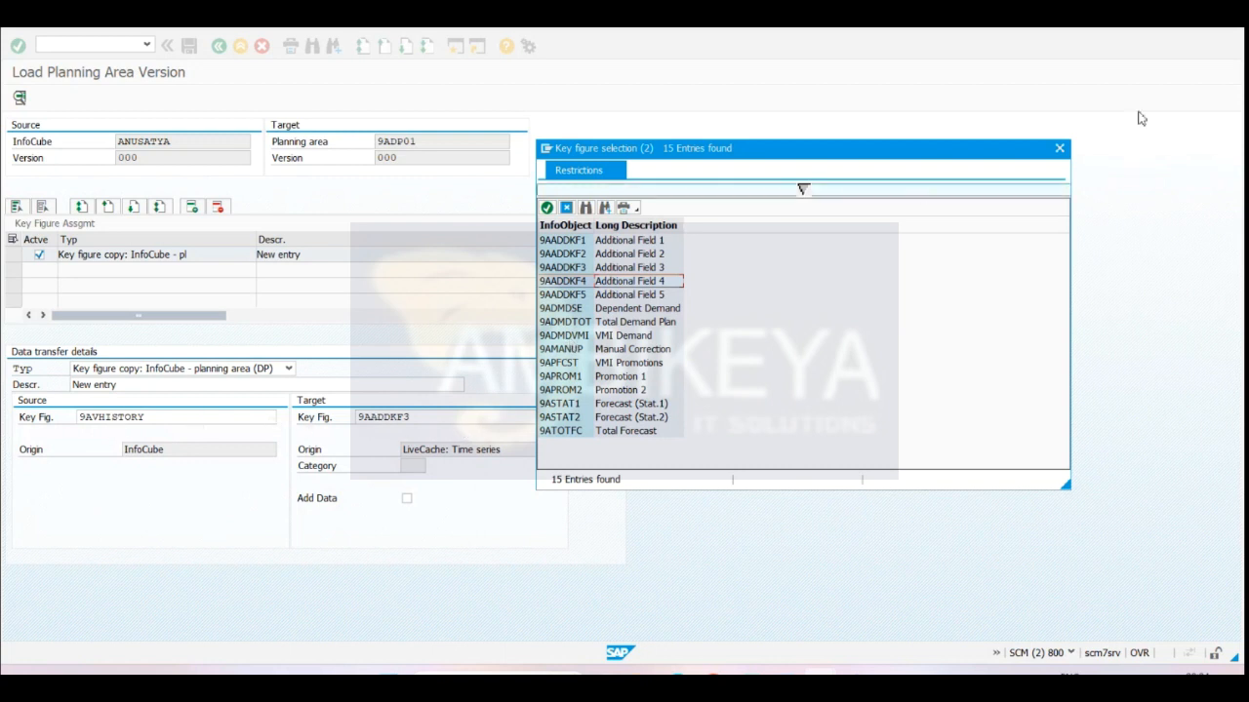
click(1060, 148)
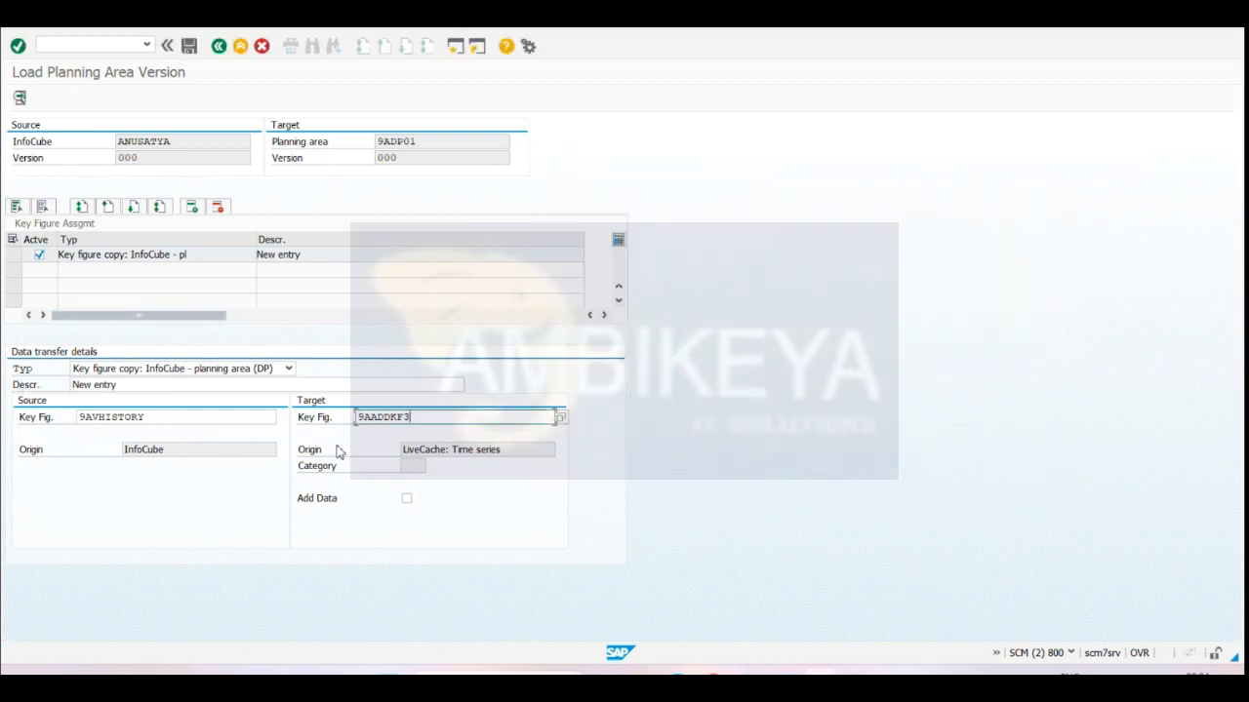
- Leave the key figure assignment and open the characteristic assignment for InfoCube ANUSATYA and planning area 9ADP01
key(Return)
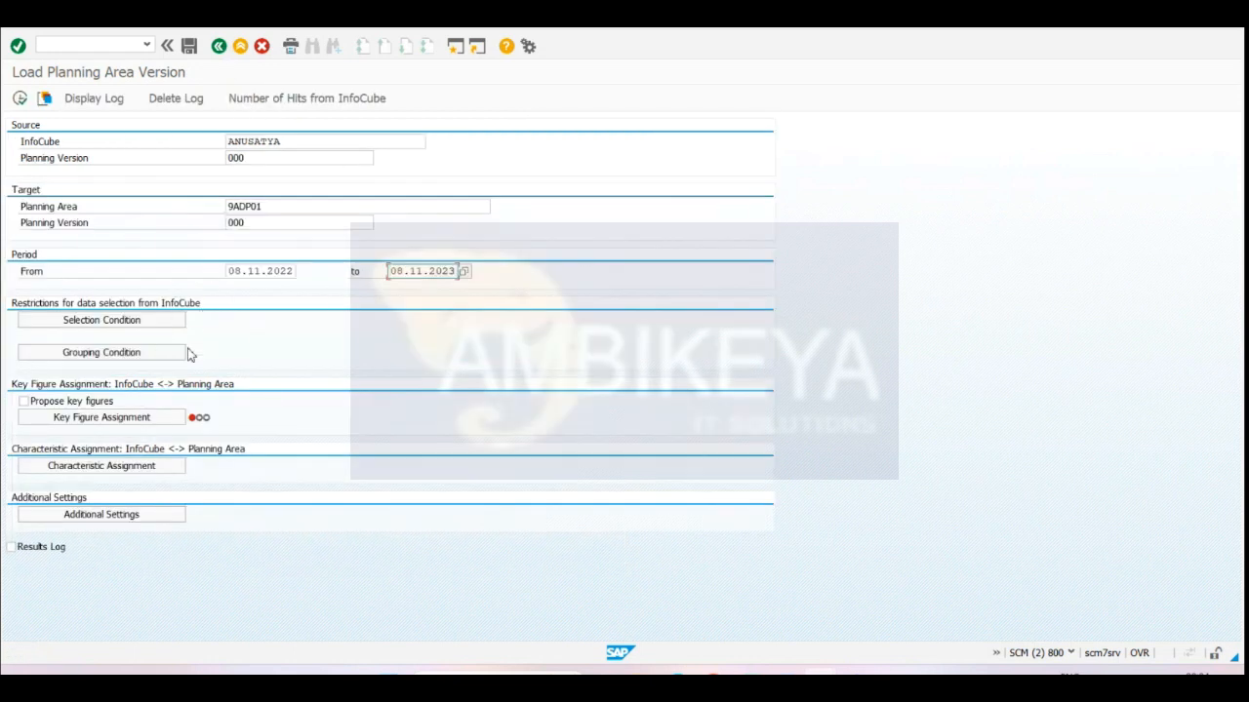
click(153, 469)
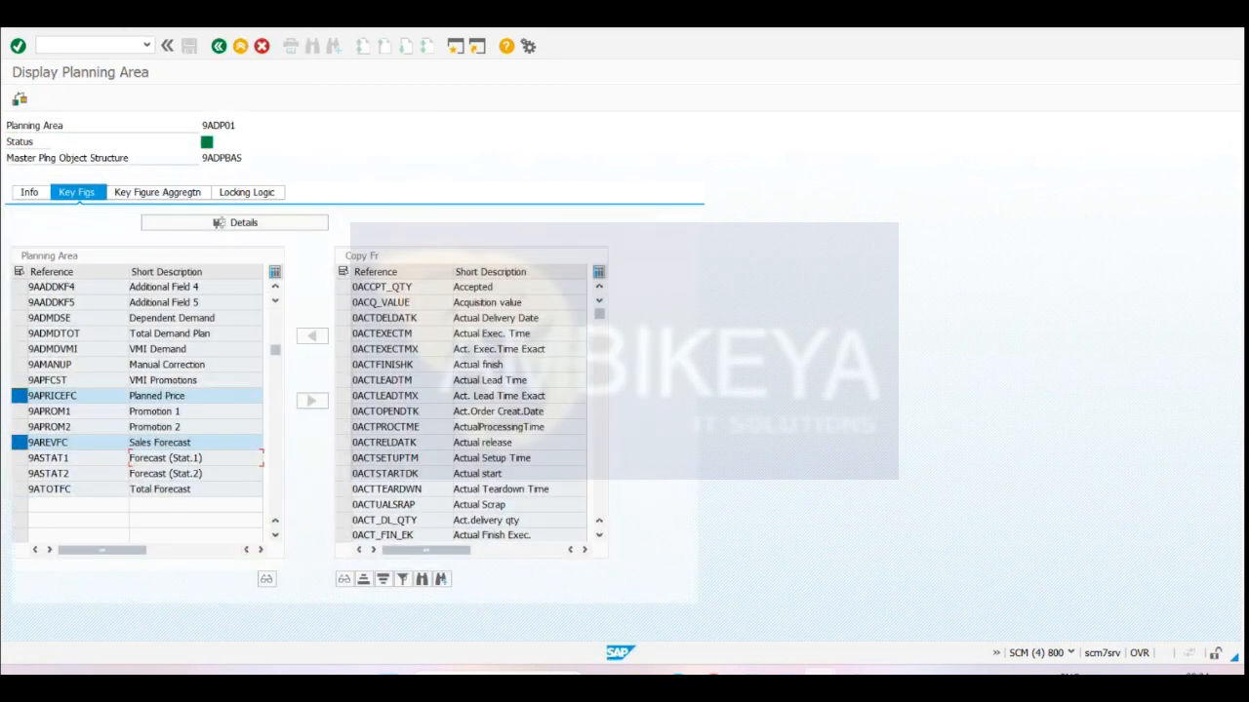
click(146, 23)
click(156, 36)
click(167, 47)
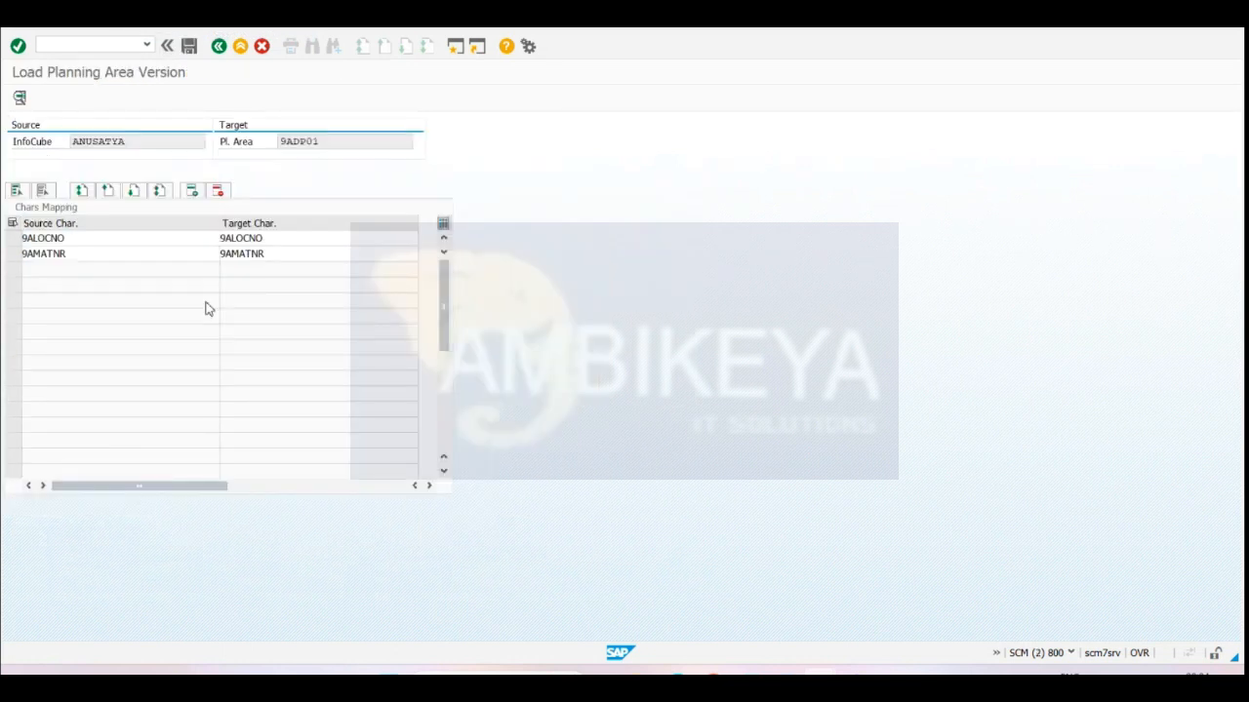
- Compare source characteristics 9ALOCNO and 9AMATNR with the ANUSATYA list output, narrowing the APO Location and APO Product columns to show technical names
mouse_move(824, 682)
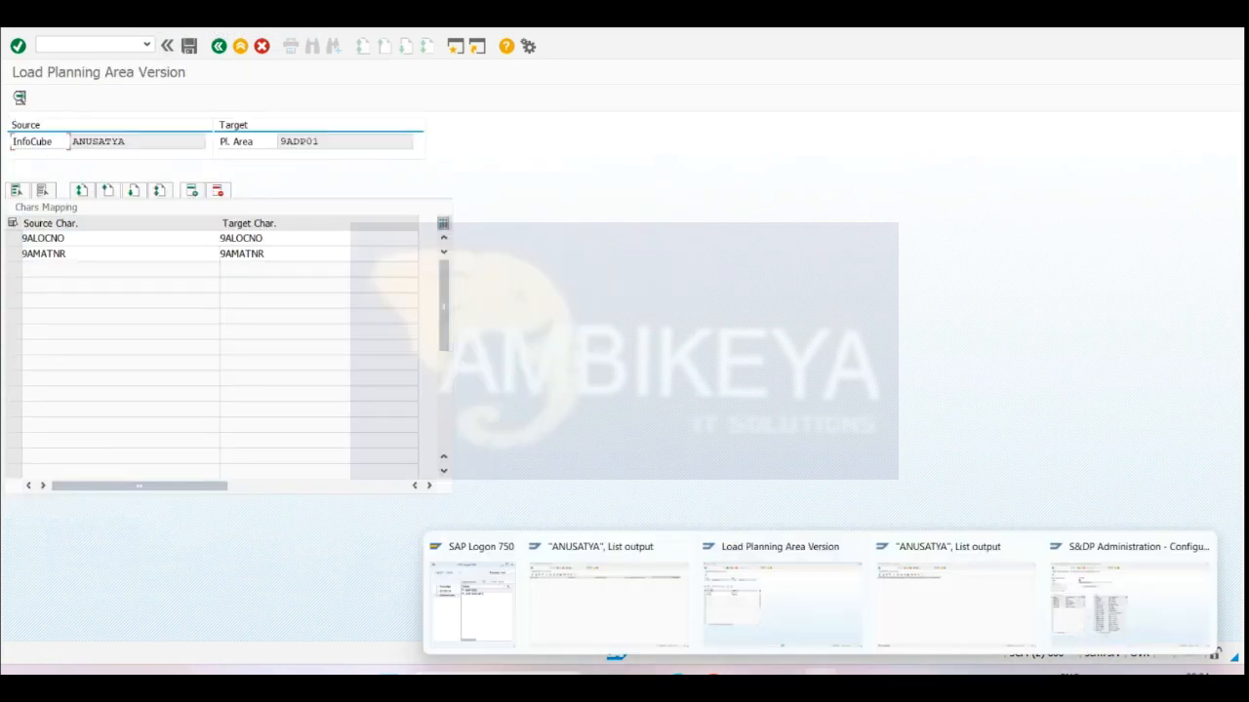
click(627, 642)
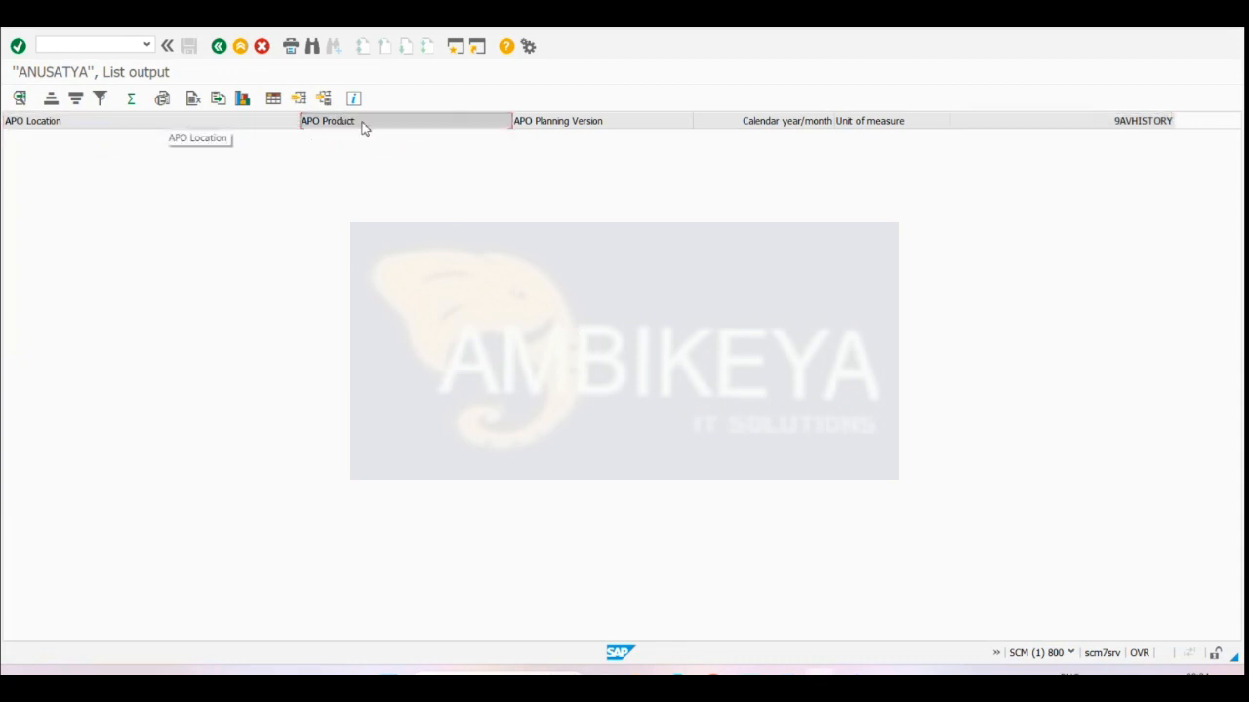
key(alt+Tab)
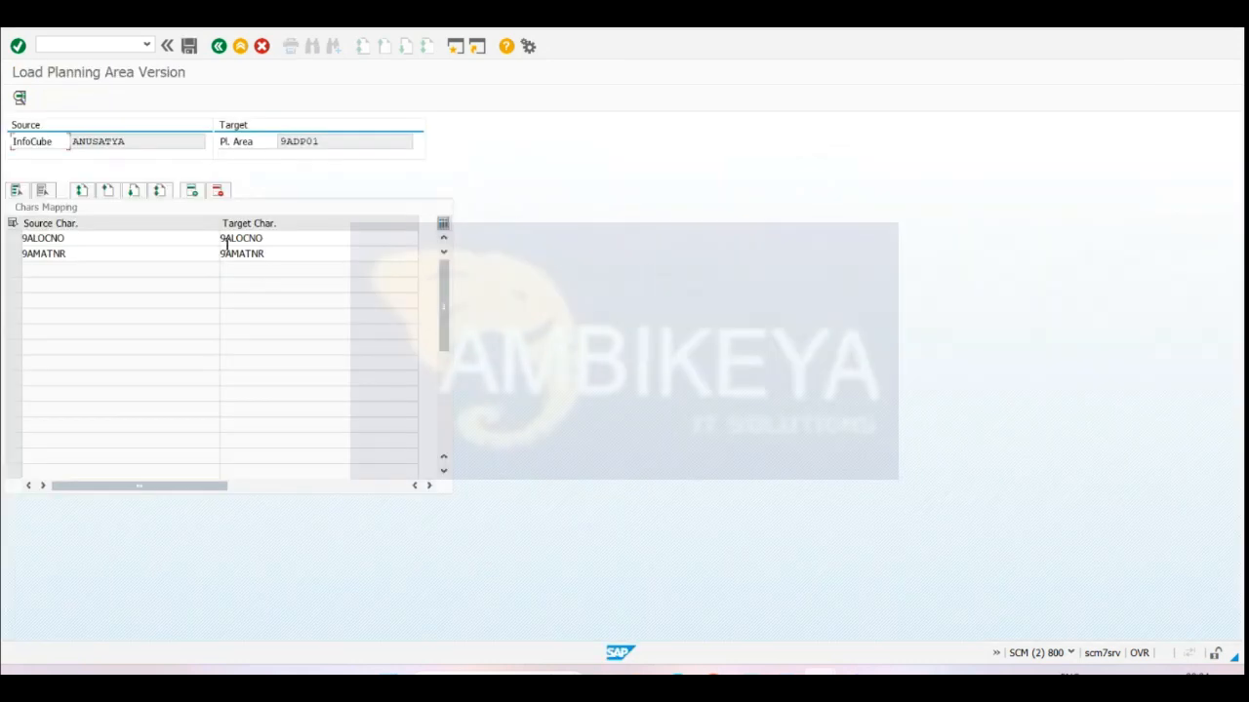
click(83, 241)
click(85, 257)
key(alt+Tab)
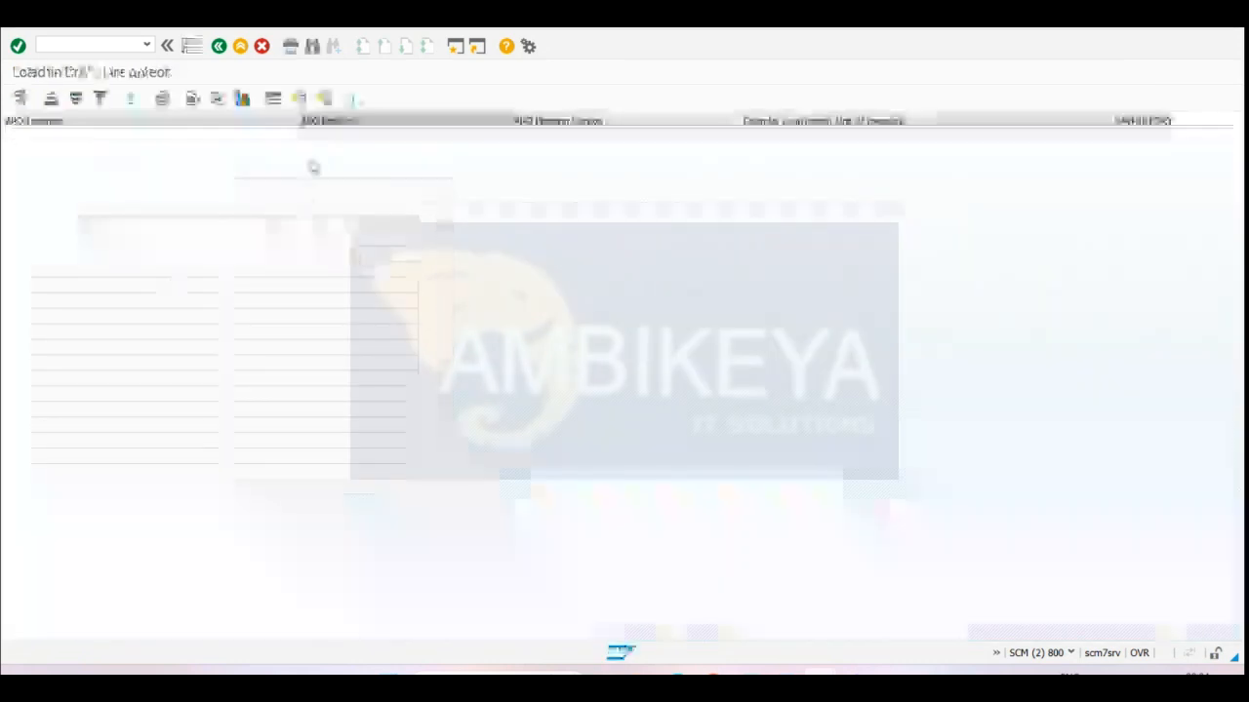
drag(512, 121, 56, 128)
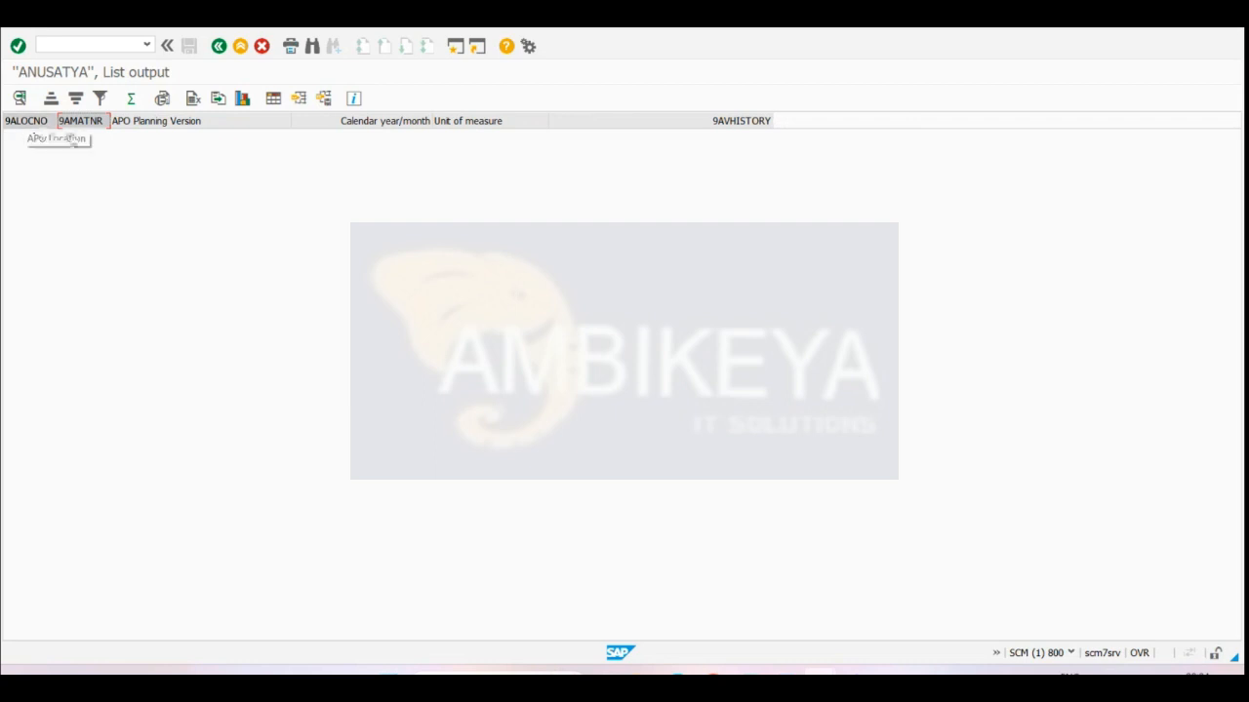
key(alt+Tab)
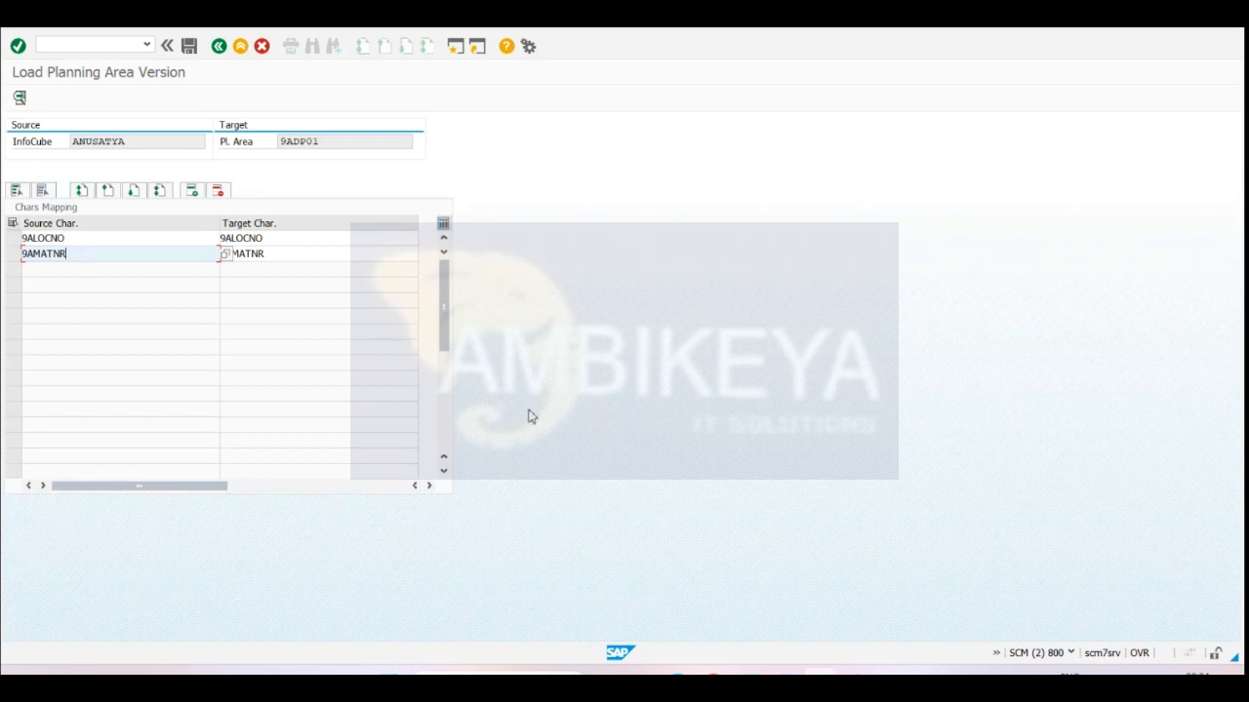
- Compare target characteristics 9ALOCNO and 9AMATNR with the characteristics of master planning object structure 9ADPBAS in S&DP Administration
mouse_move(820, 685)
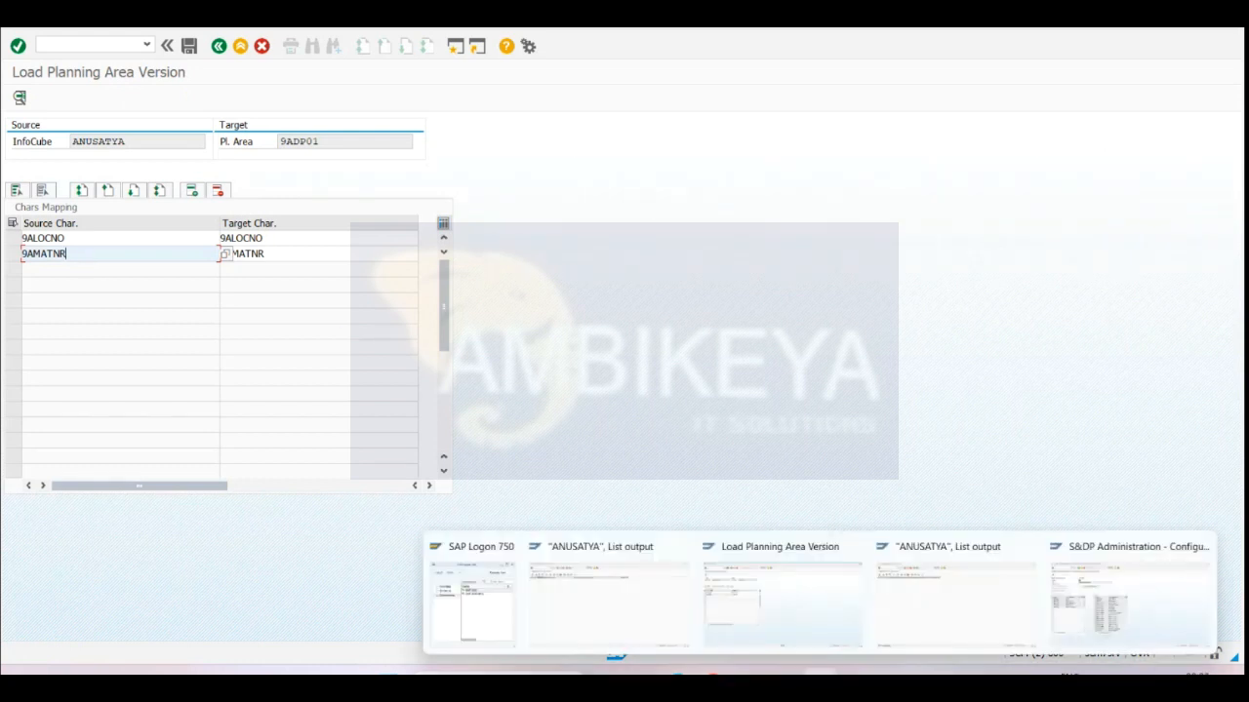
click(790, 619)
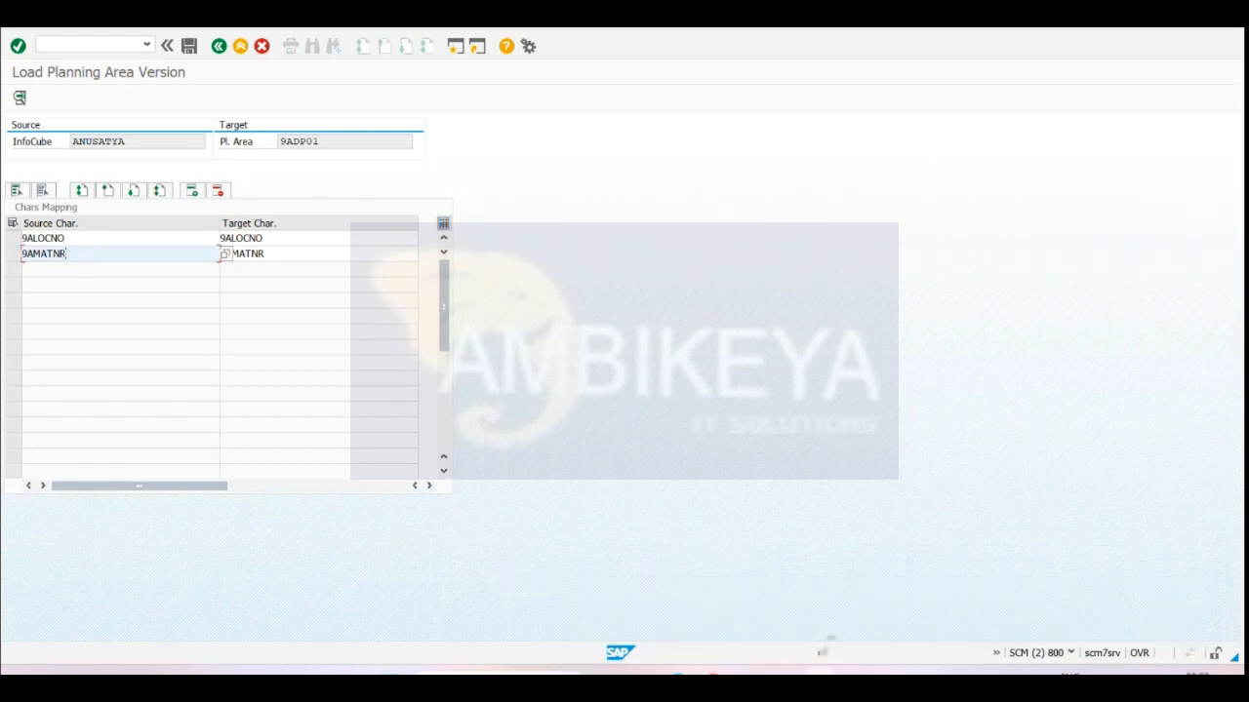
mouse_move(820, 683)
click(1092, 599)
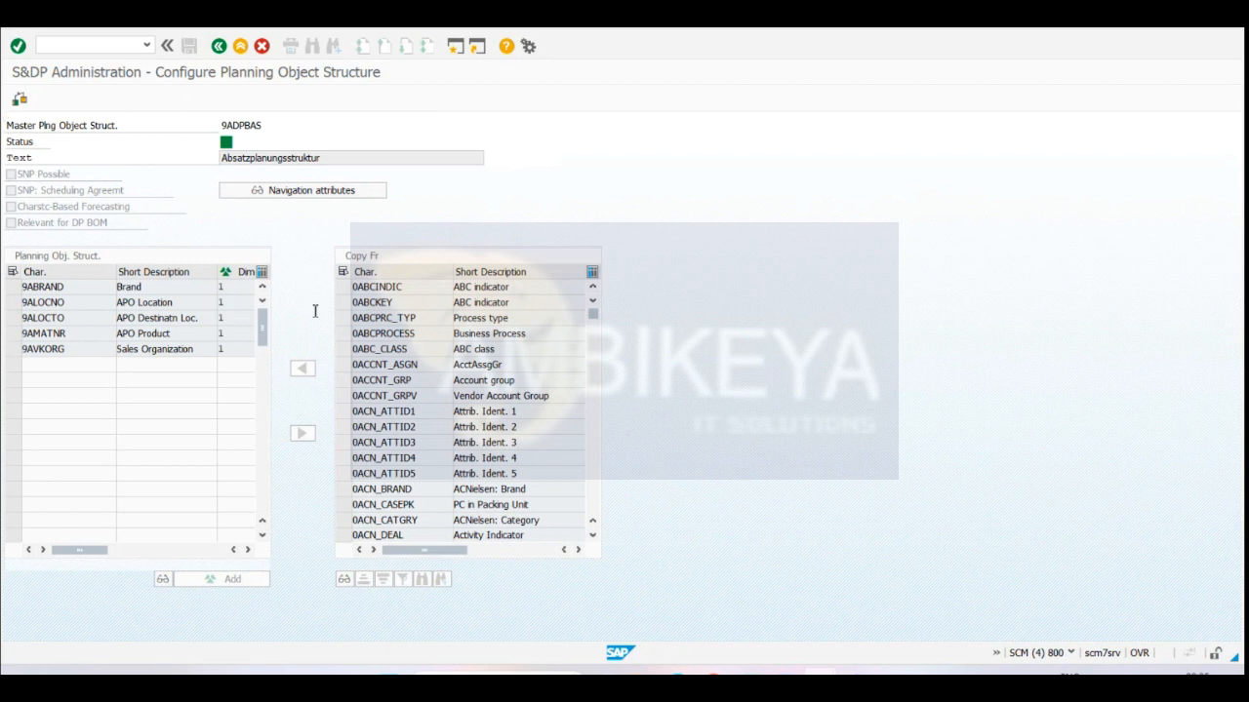
key(alt+Tab)
click(161, 242)
click(287, 242)
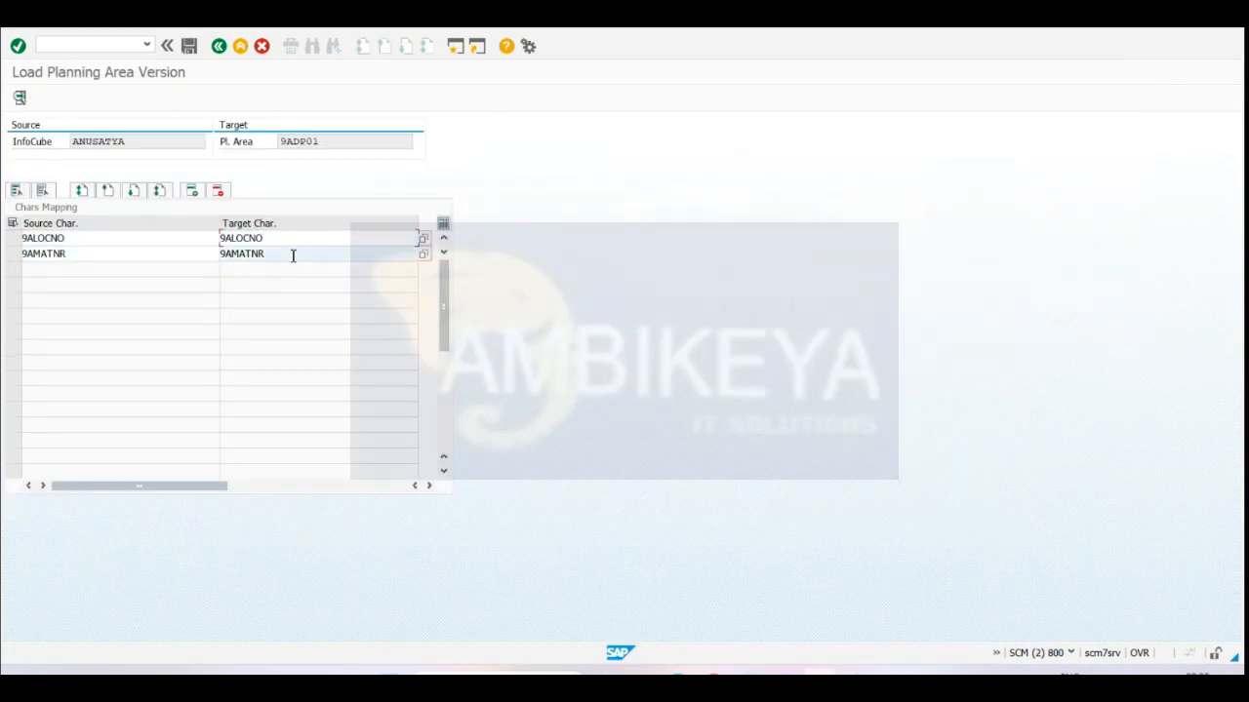
key(alt+Tab)
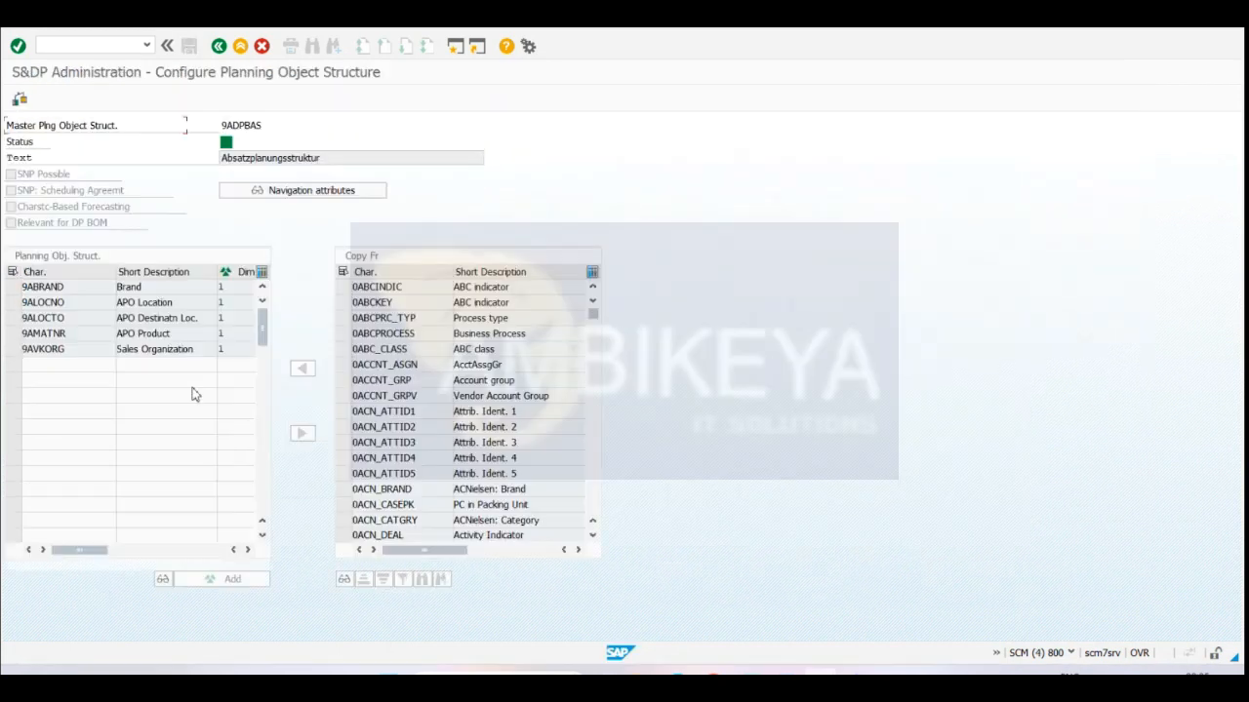
- Return to the characteristic assignment and review the source and target pairs for 9ALOCNO and 9AMATNR
key(alt+Tab)
click(105, 240)
click(108, 255)
click(109, 242)
click(289, 253)
click(288, 242)
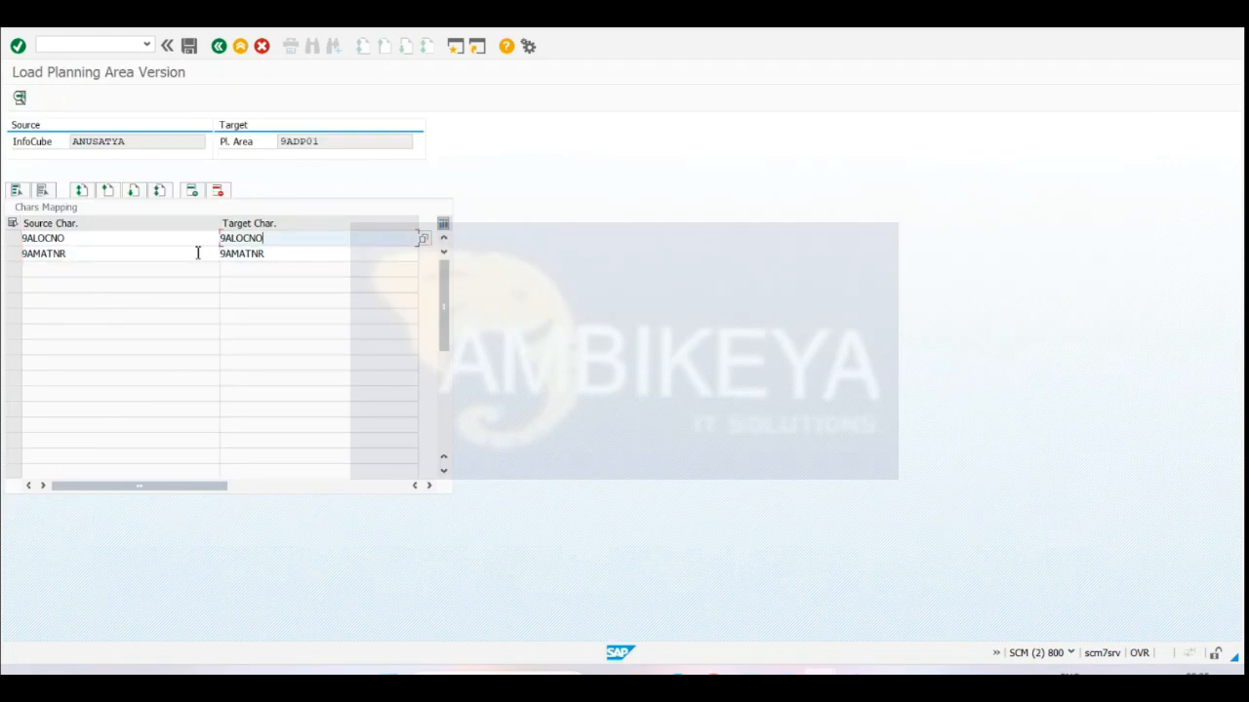
click(168, 257)
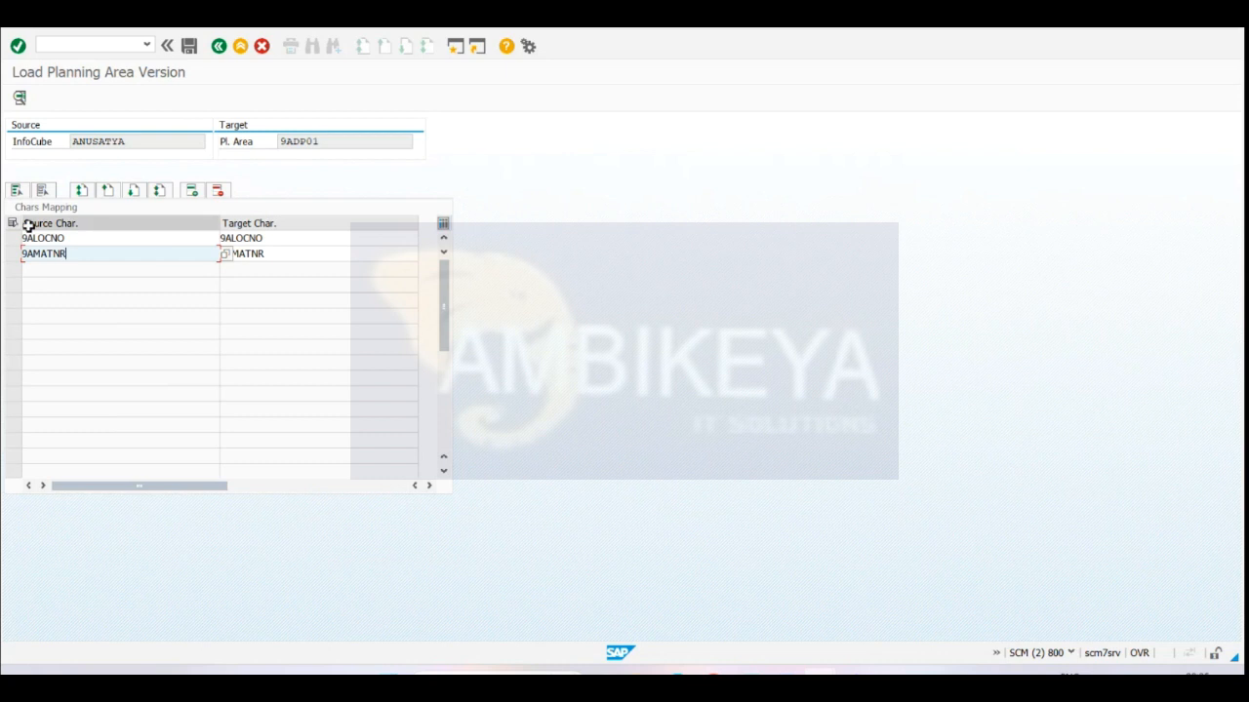
click(89, 238)
click(92, 251)
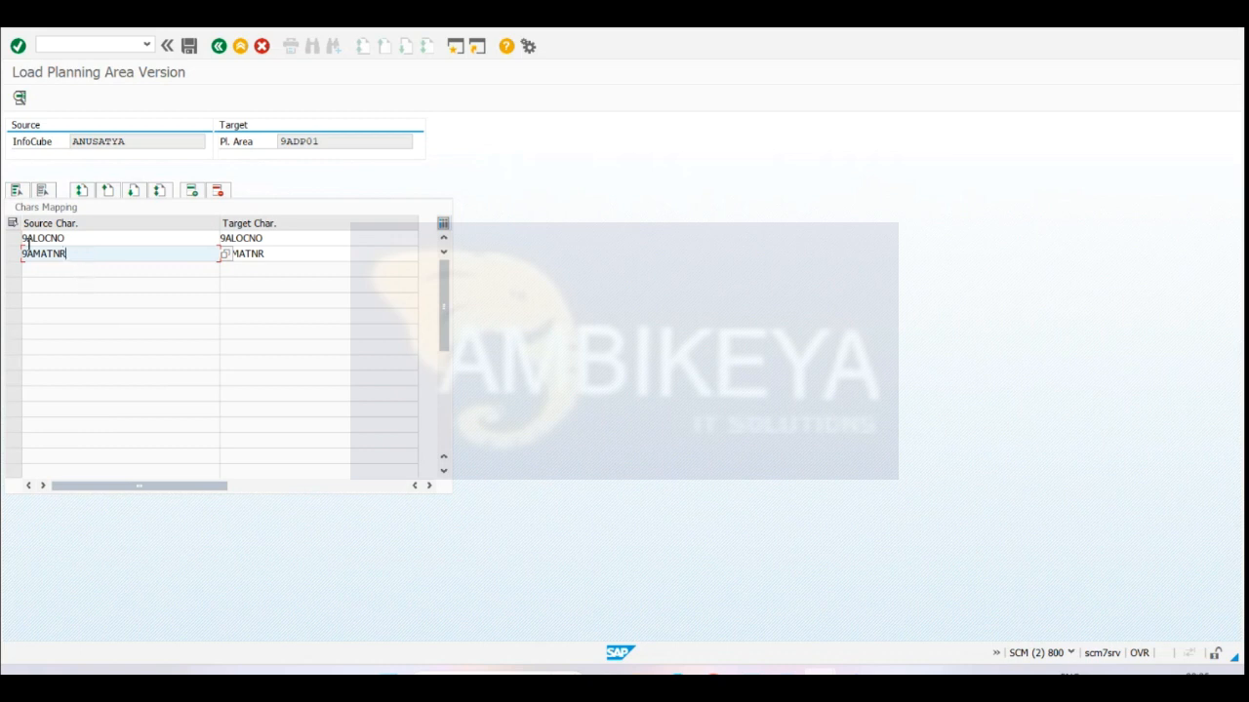
drag(34, 240, 3, 256)
click(131, 254)
drag(77, 237, 32, 253)
click(333, 259)
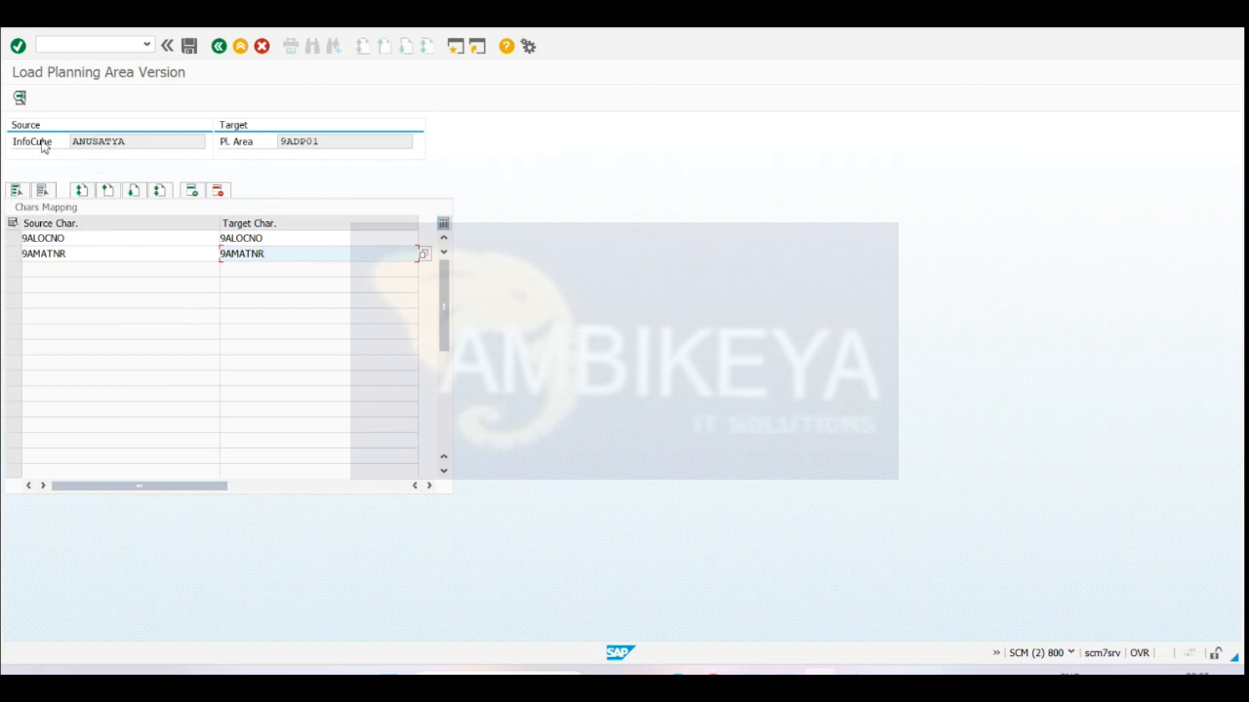
- Highlight source InfoCube ANUSATYA and target planning area 9ADP01, and leave the characteristic assignment
drag(98, 142, 137, 147)
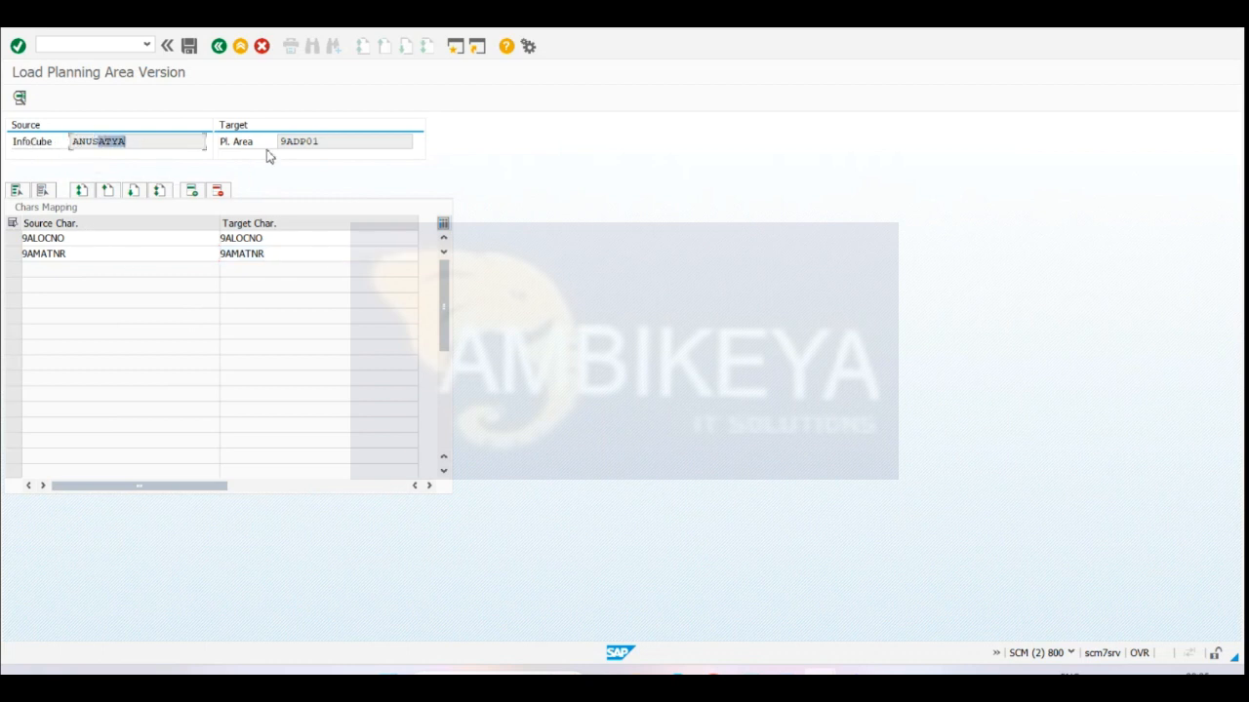
drag(282, 141, 392, 209)
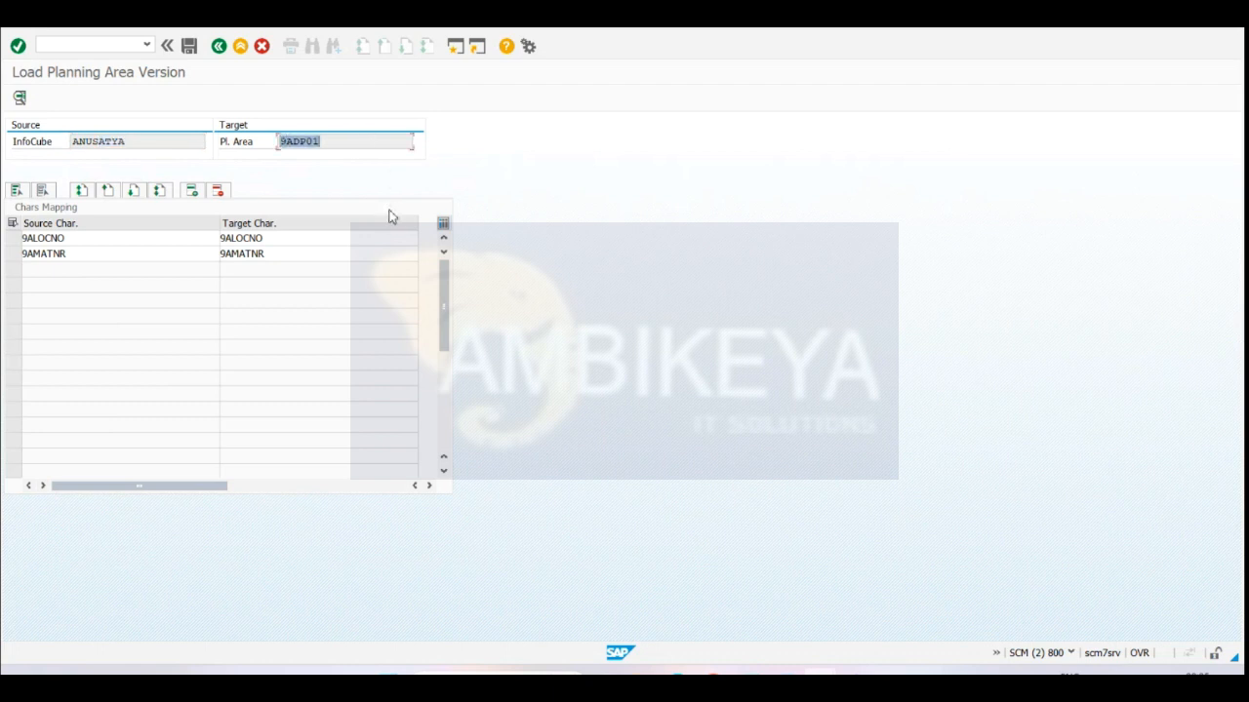
click(222, 47)
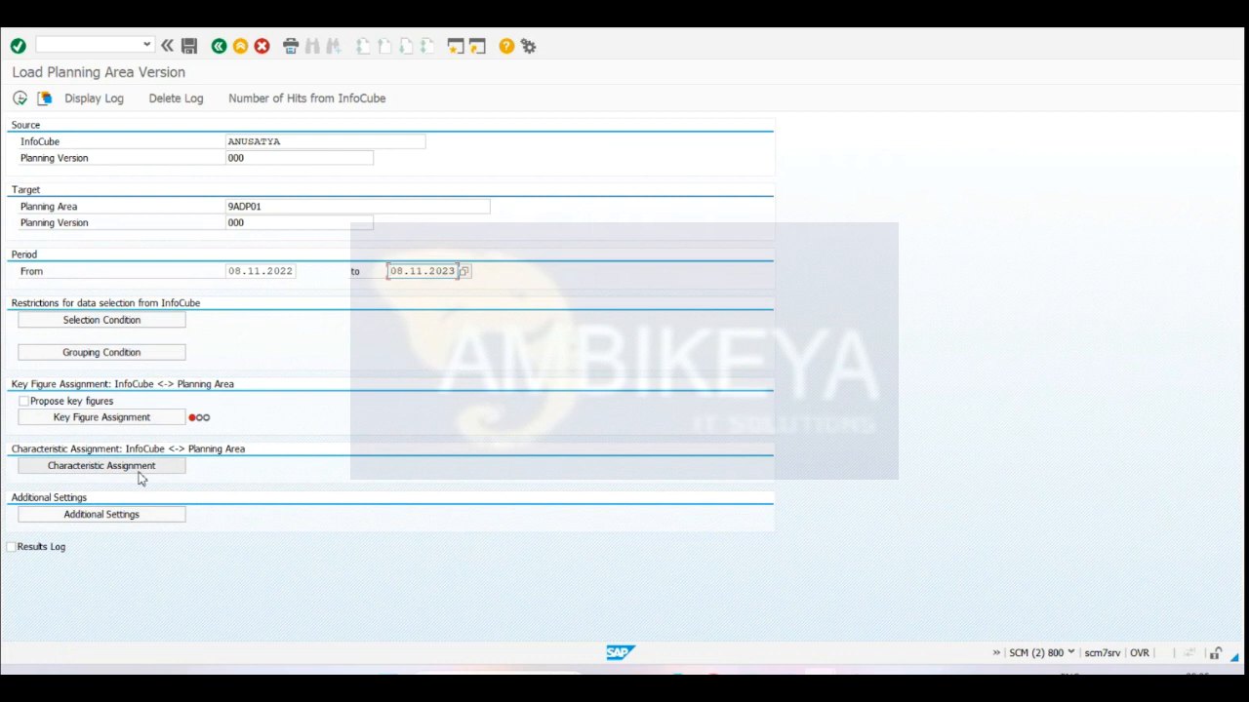
- Reopen the characteristic assignment and check the source characteristics and the 9ALOCNO target
click(139, 468)
click(148, 255)
click(151, 238)
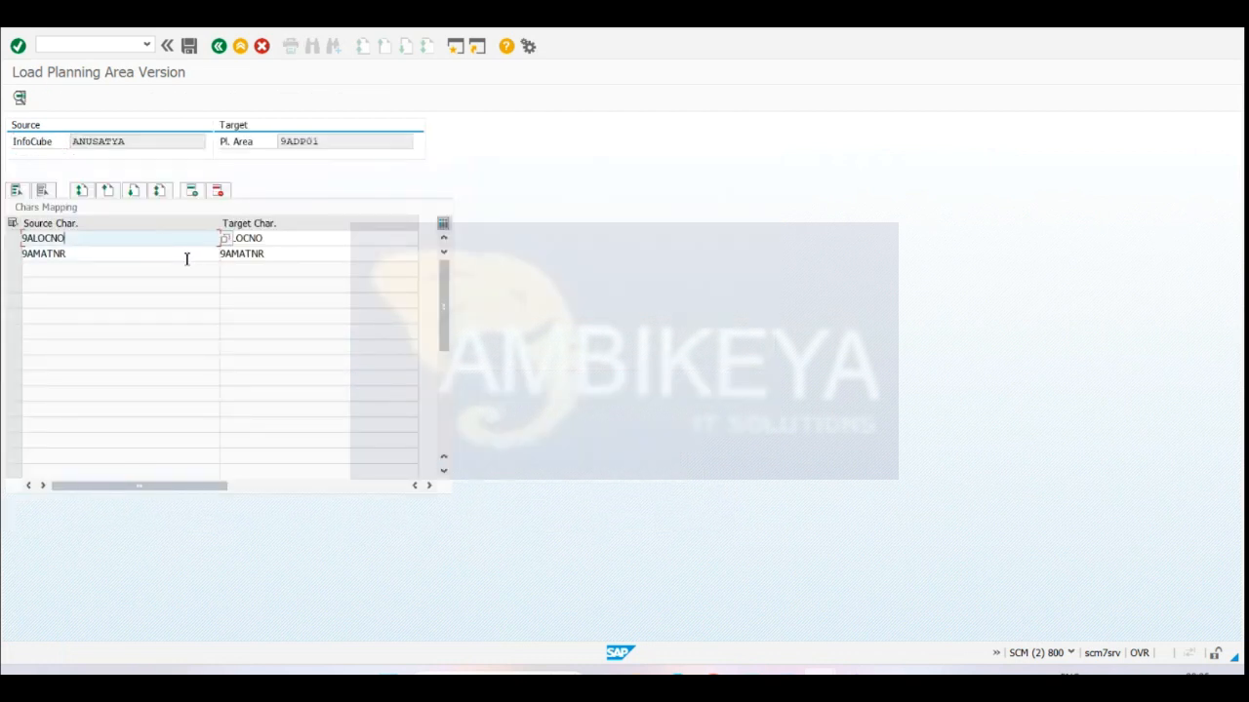
click(314, 242)
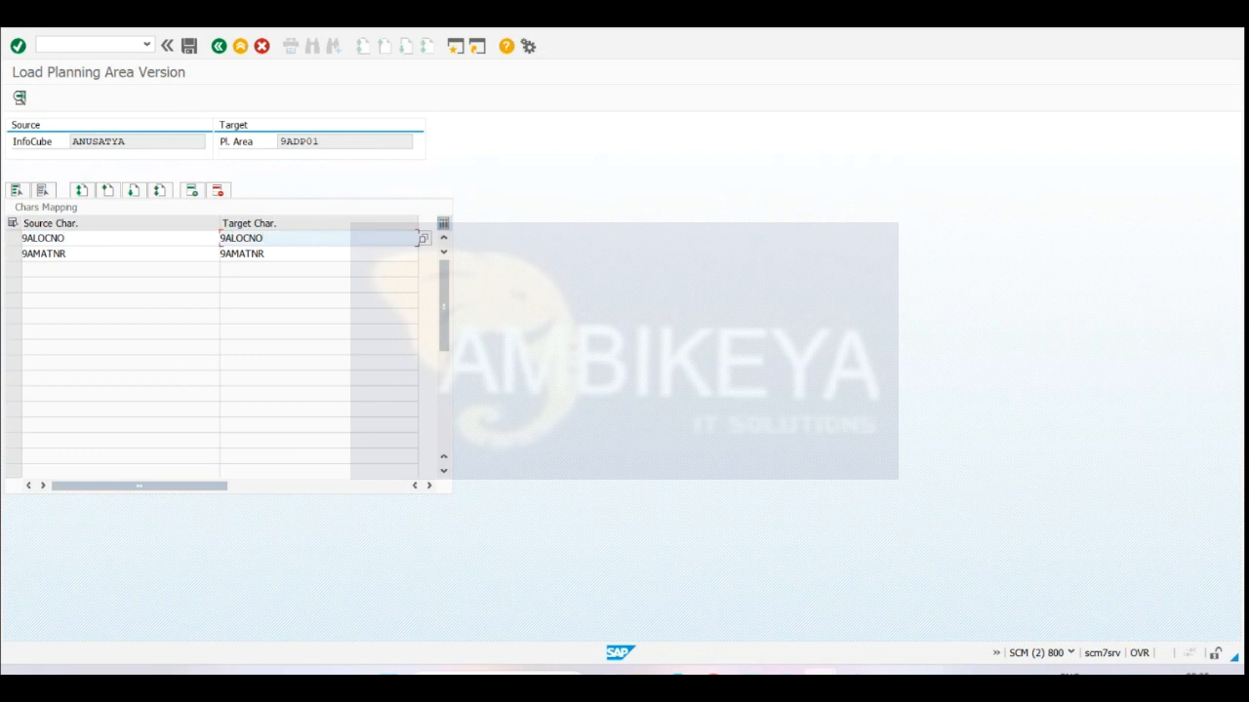
- Compare the 9ALOCNO mapping with the Source and Target outline on Sheet12 of the Session Notes workbook in Excel, and leave the characteristic assignment
mouse_move(780, 672)
mouse_move(611, 656)
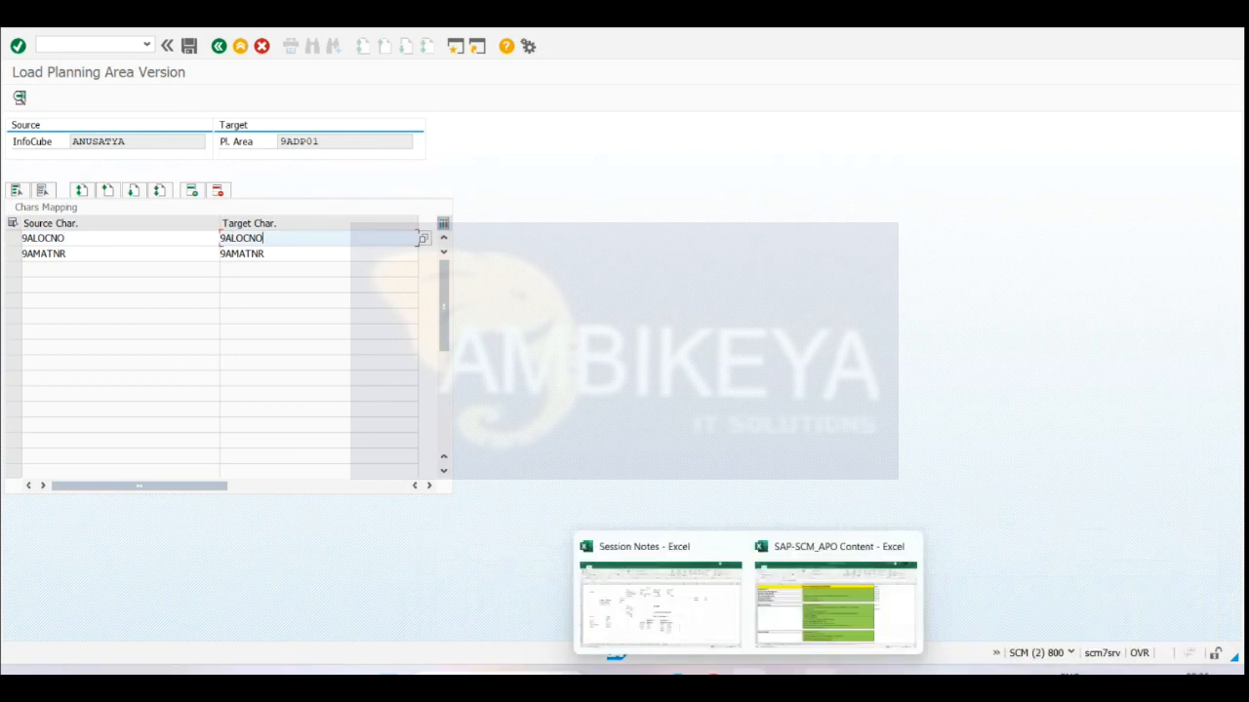
click(710, 618)
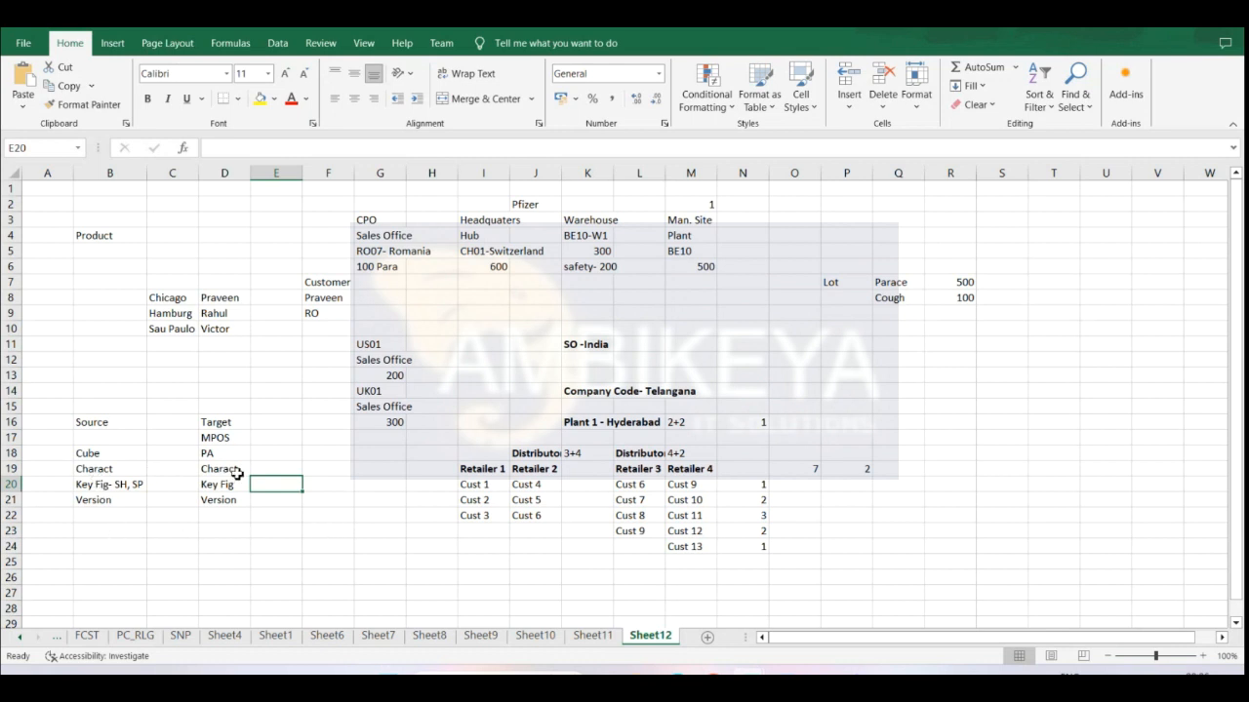
key(alt+Tab)
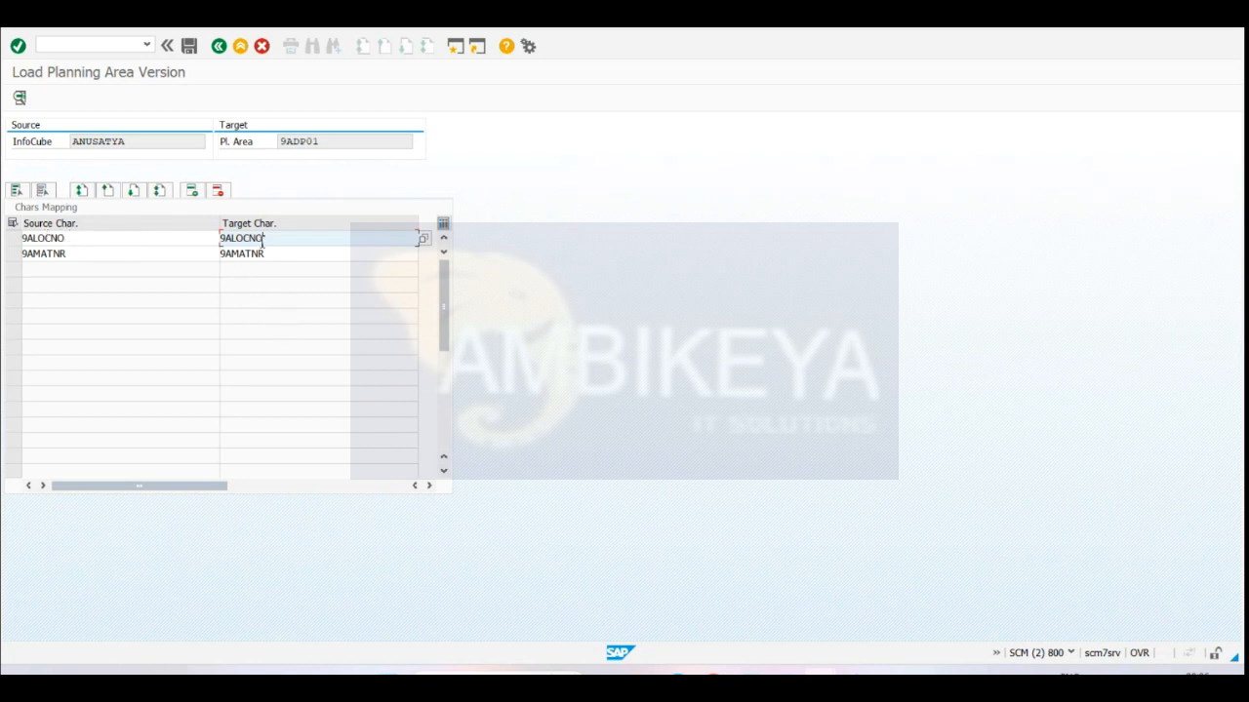
click(179, 239)
click(284, 238)
click(218, 46)
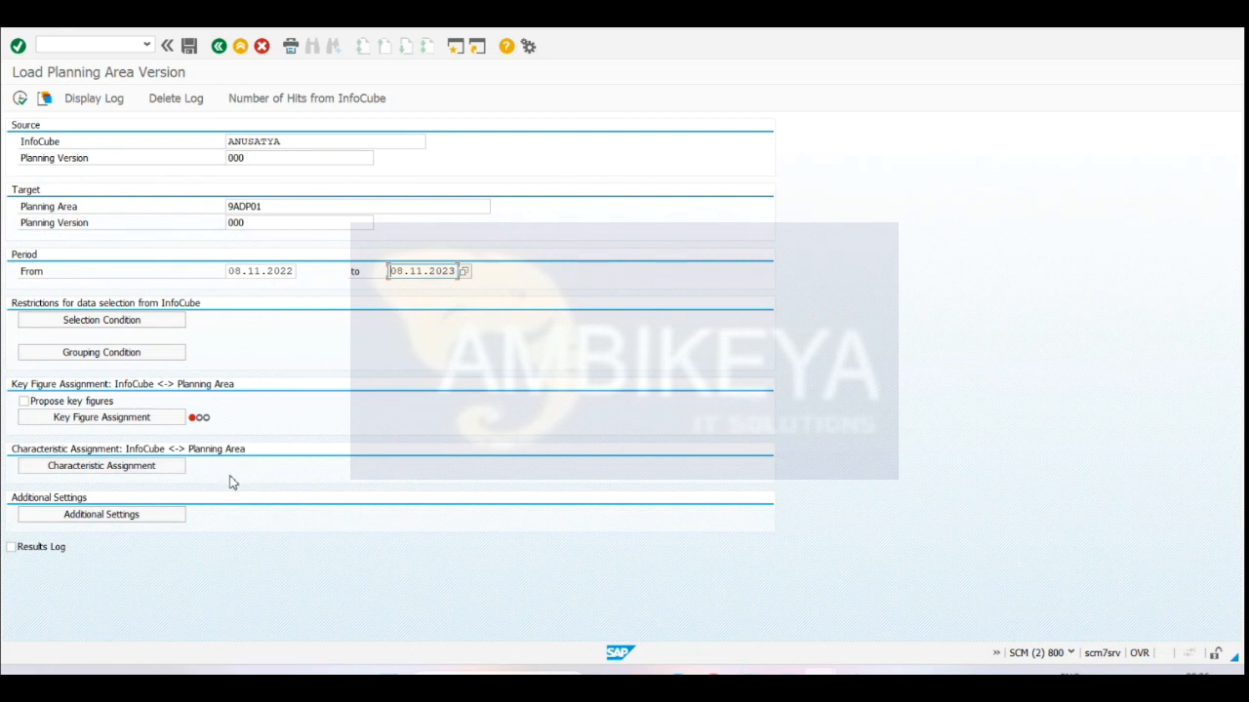
- Set the source planning version of InfoCube ANUSATYA to #
click(116, 522)
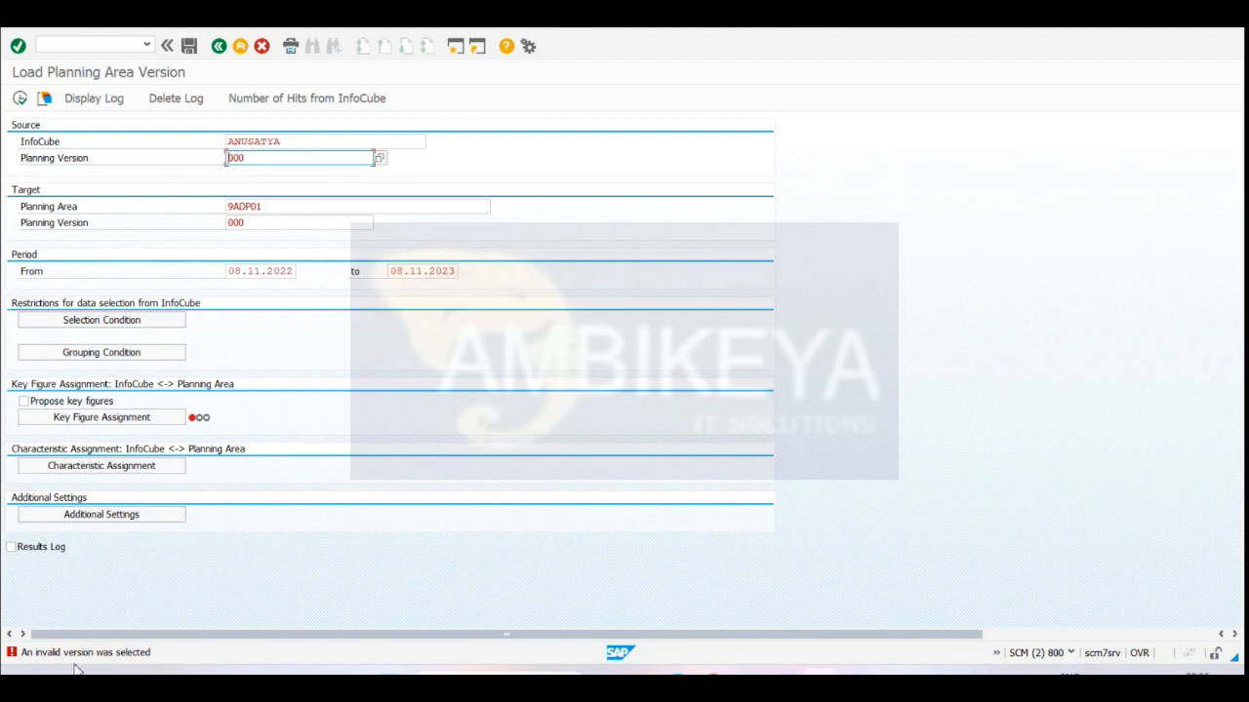
click(264, 154)
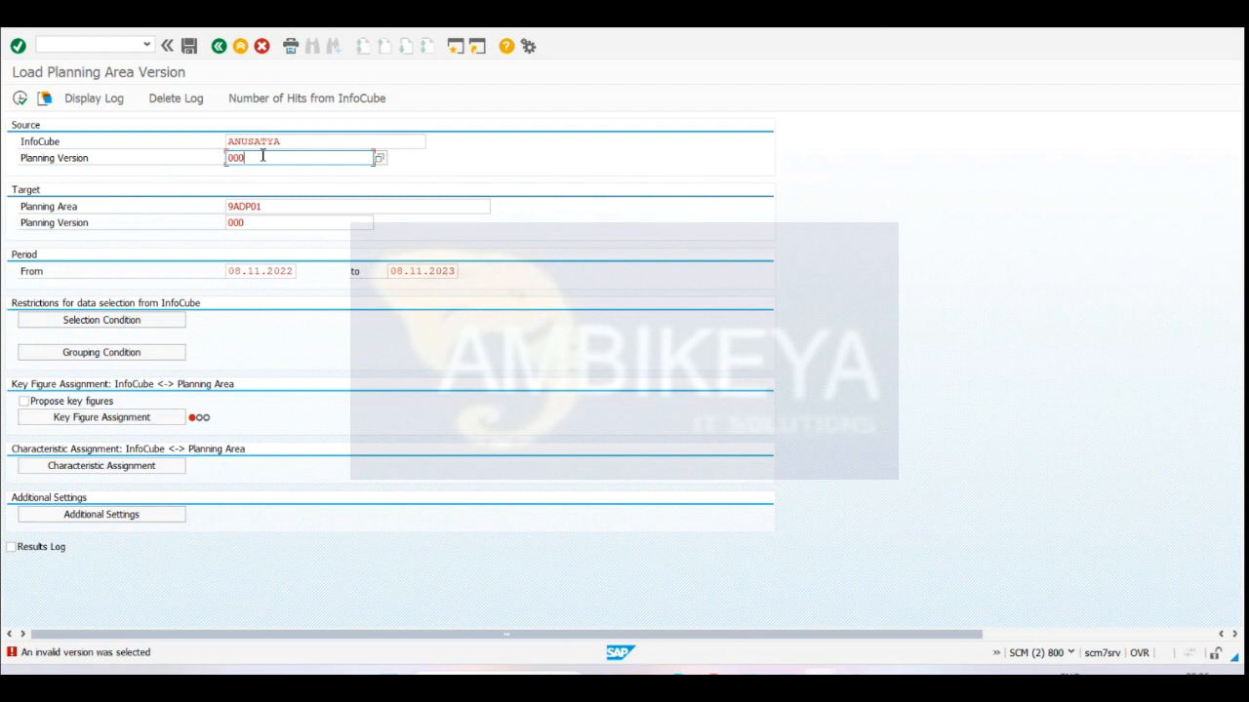
click(380, 158)
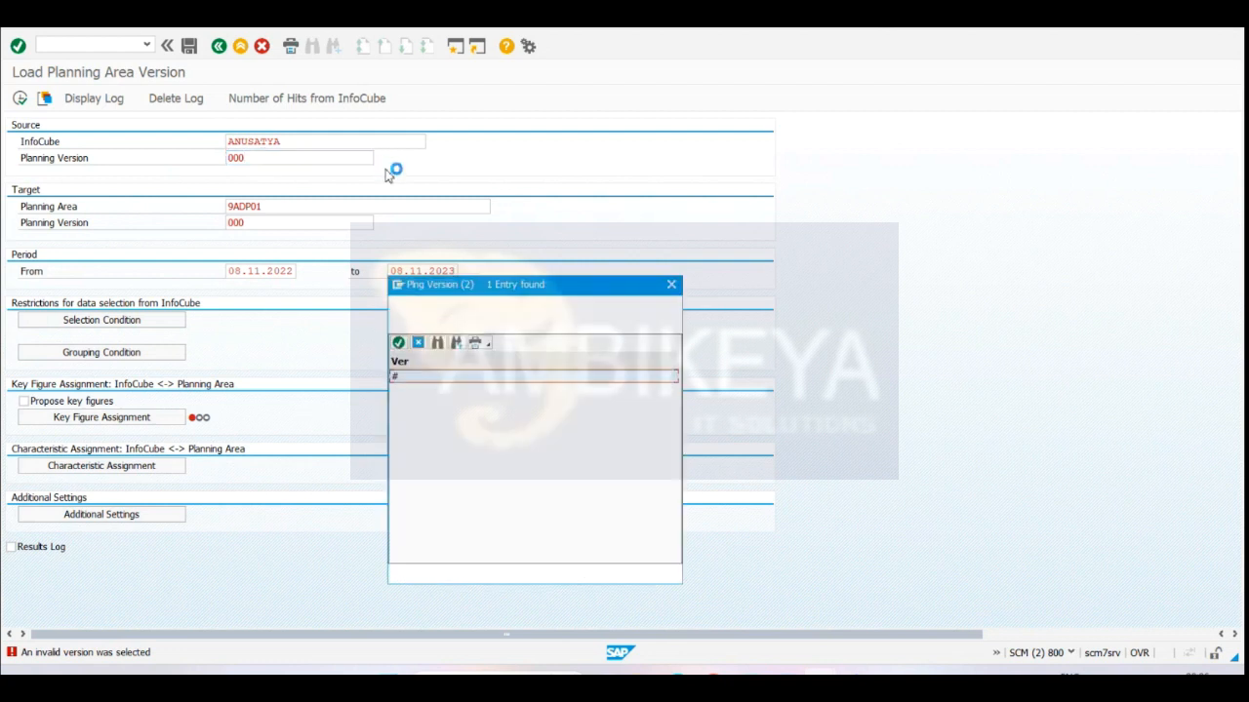
double_click(453, 380)
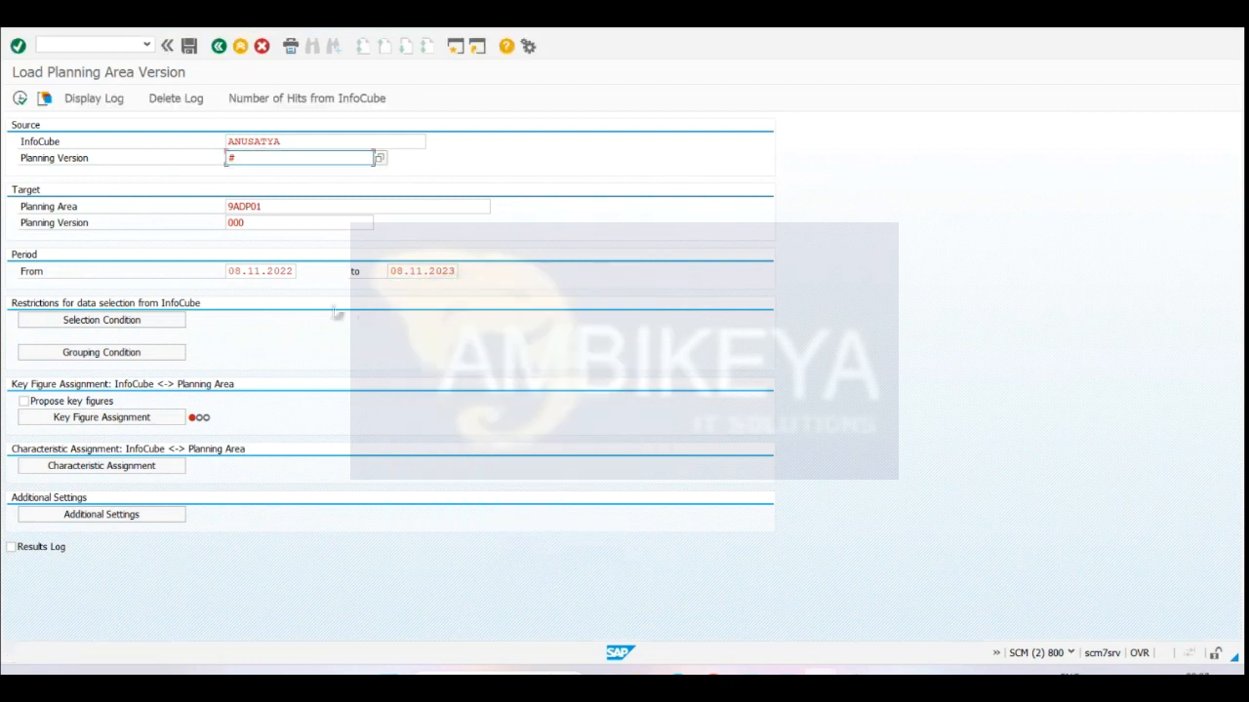
- Open the additional settings, examine the parallel processing profile and load parameters, and close them unchanged
click(131, 515)
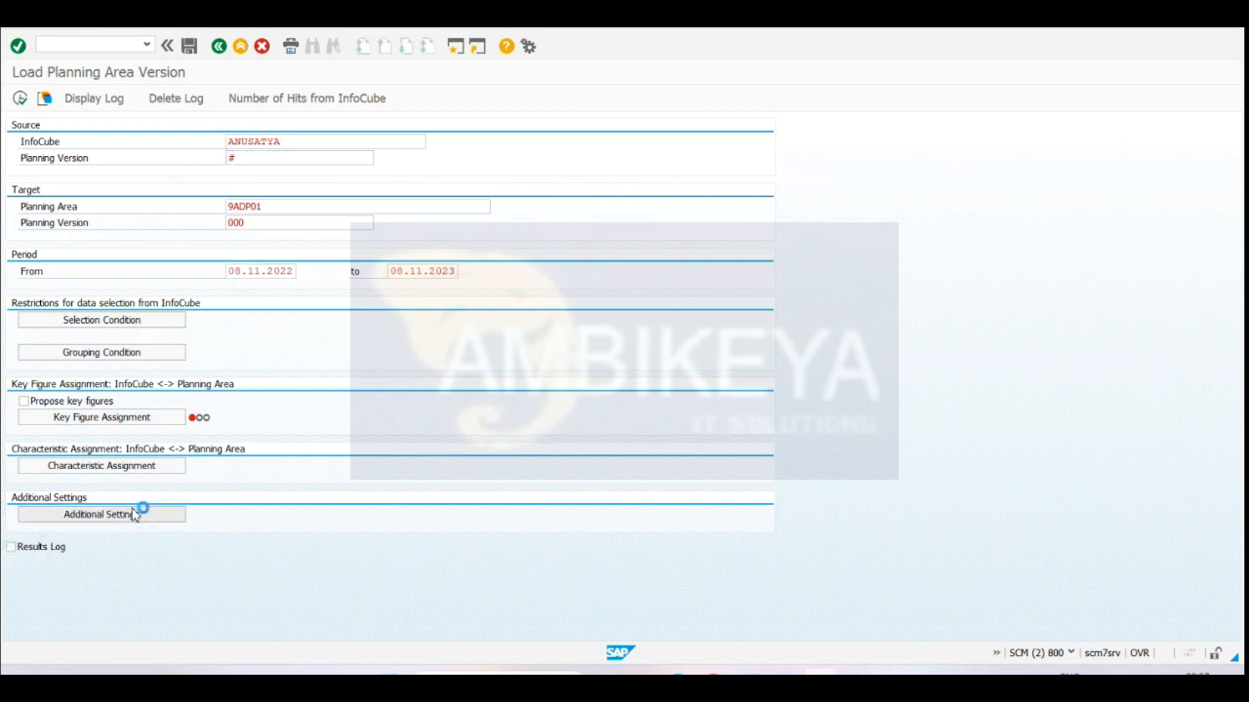
drag(264, 224, 624, 175)
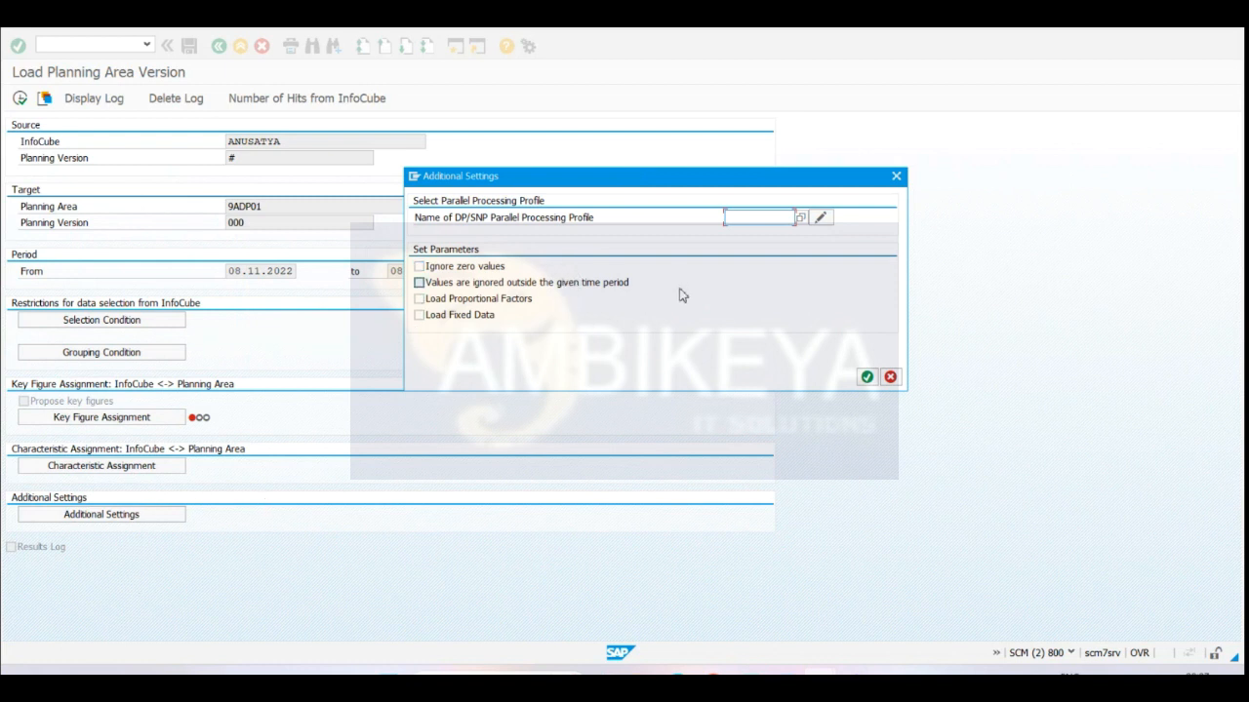
click(896, 176)
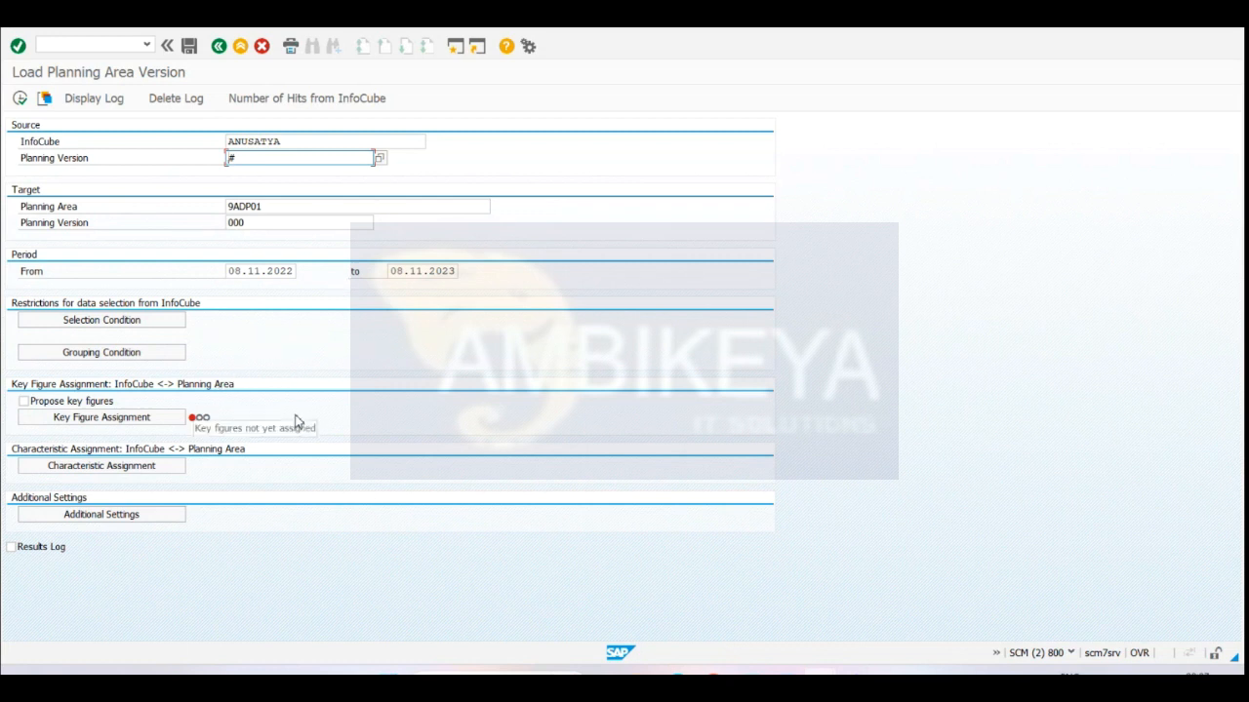
- Switch to the Session Notes workbook in Excel and examine the TSCUBE stage on the APO-BW Flow sheet
key(alt+Tab)
mouse_move(748, 682)
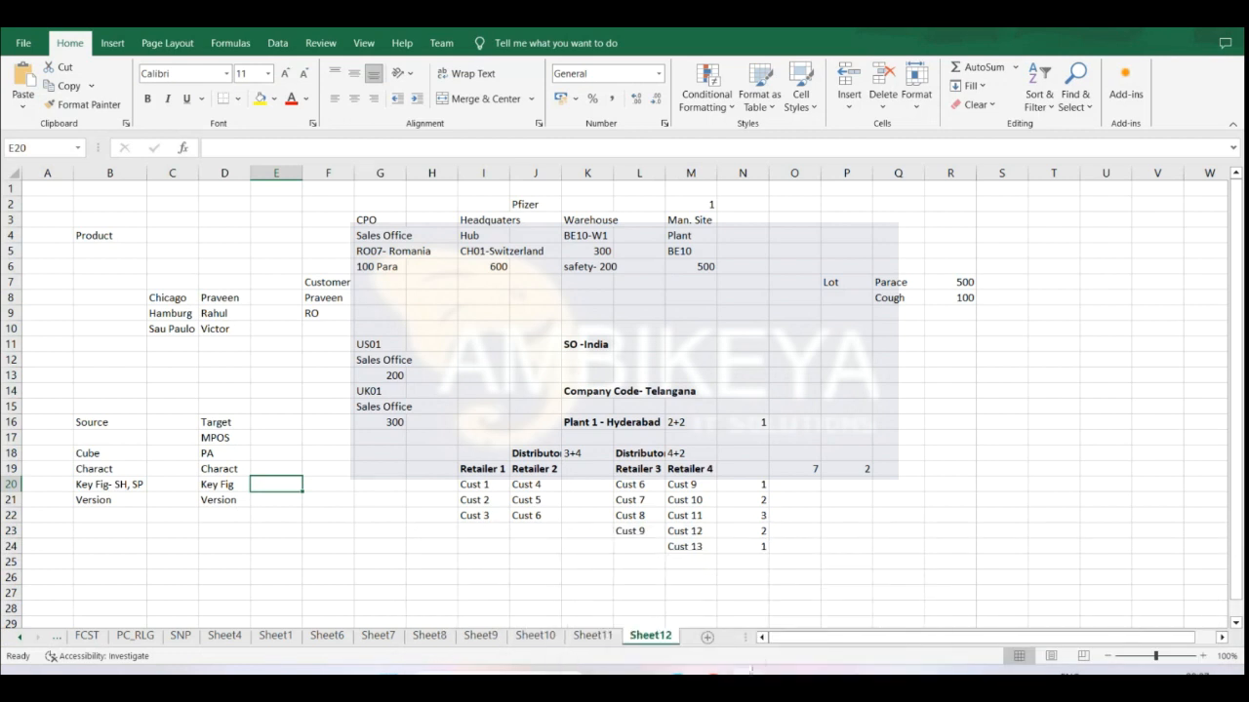
click(20, 637)
click(20, 637)
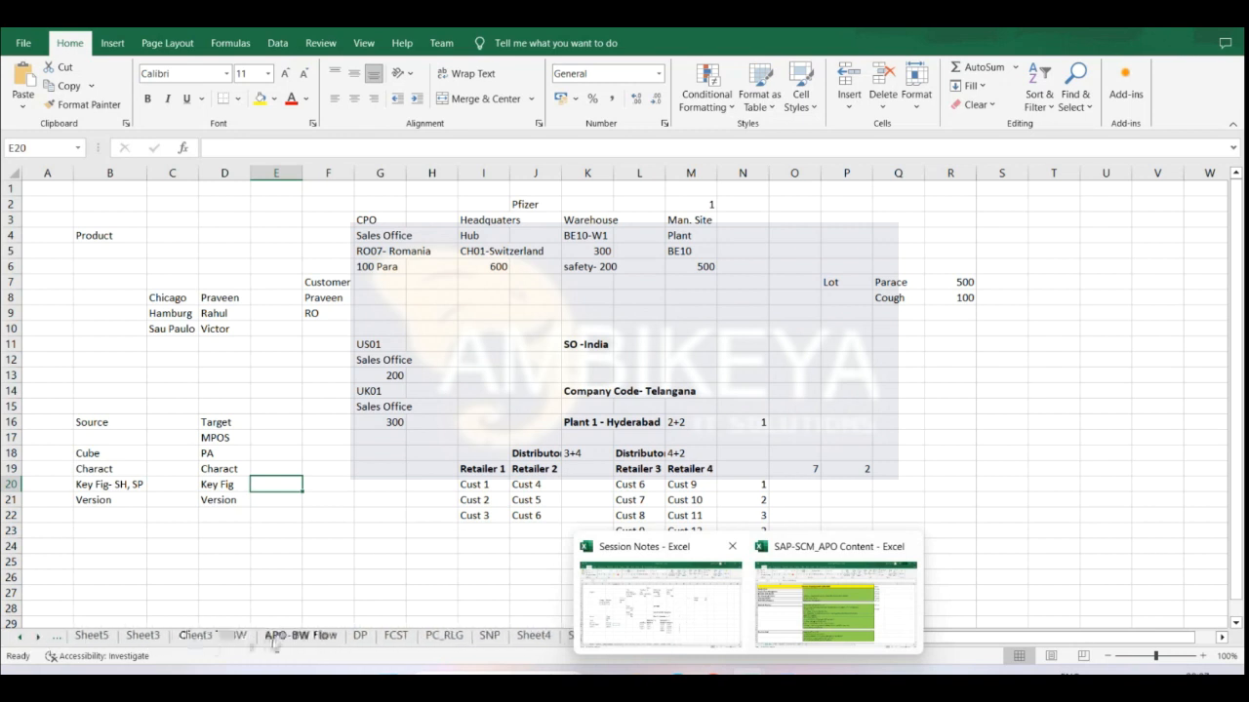
click(271, 636)
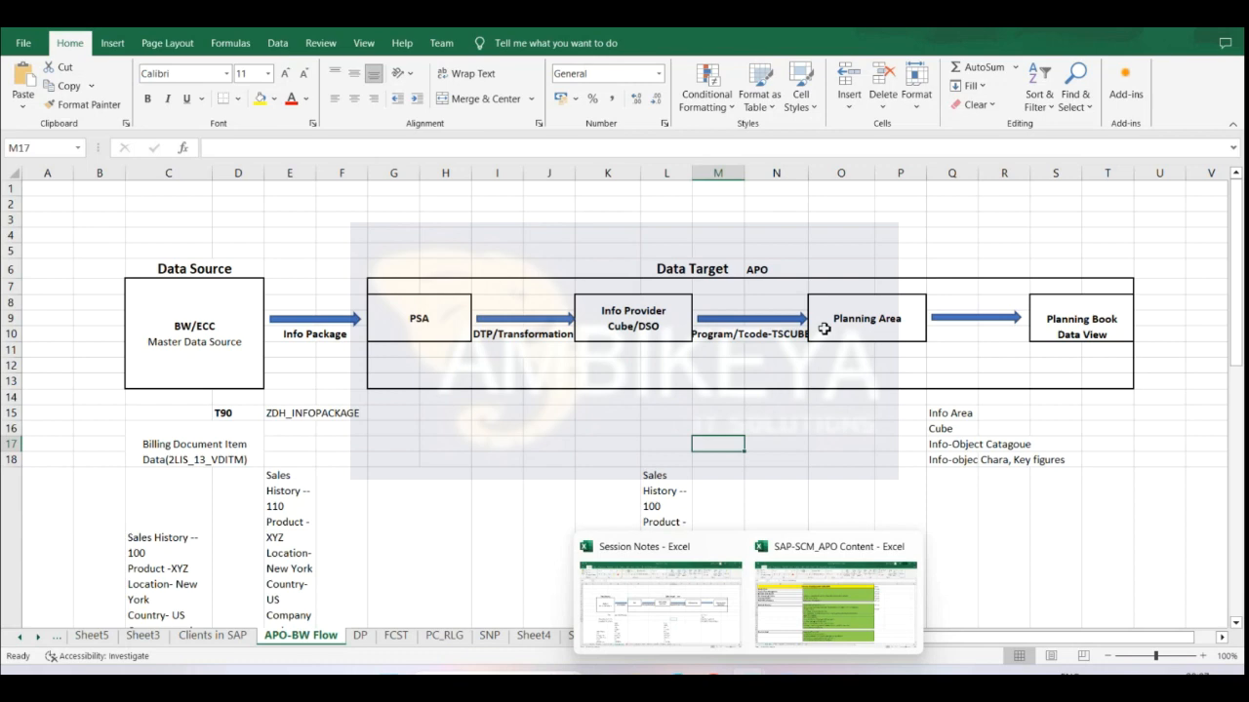
- Check the load's transaction code in the SAP session details and compare it with the Info Provider to Planning Area stage in the flow diagram
key(alt+Tab)
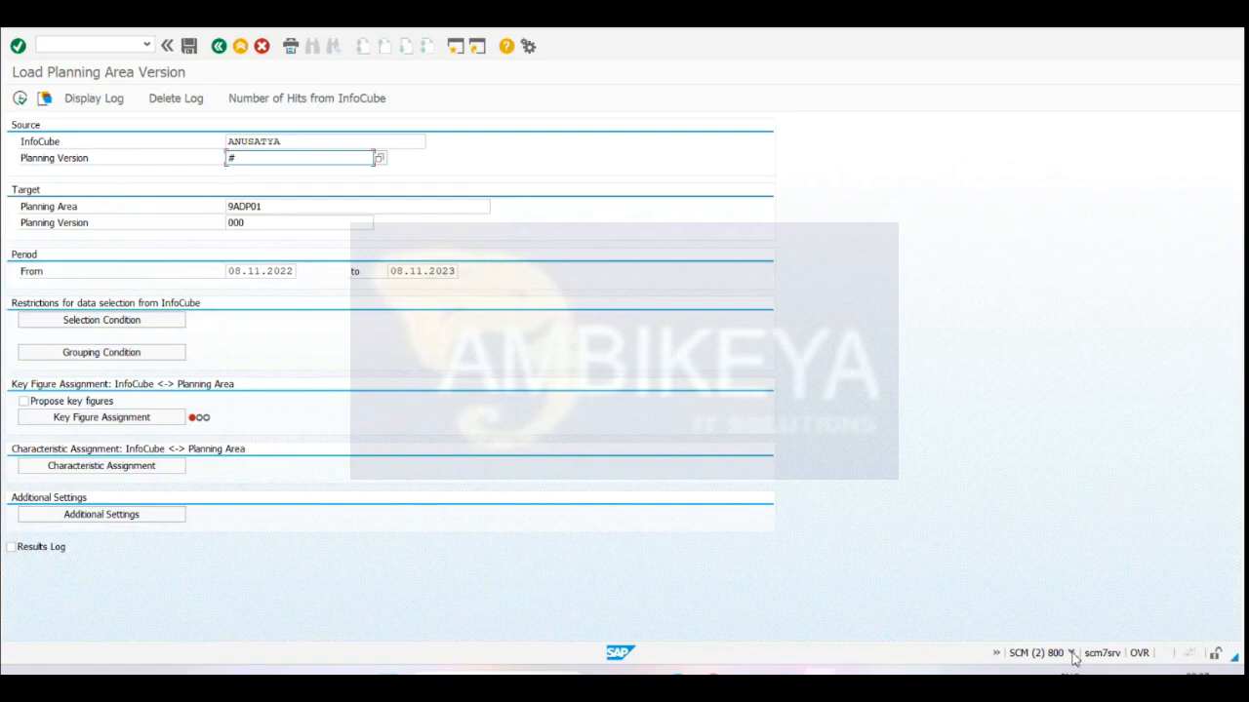
click(1071, 659)
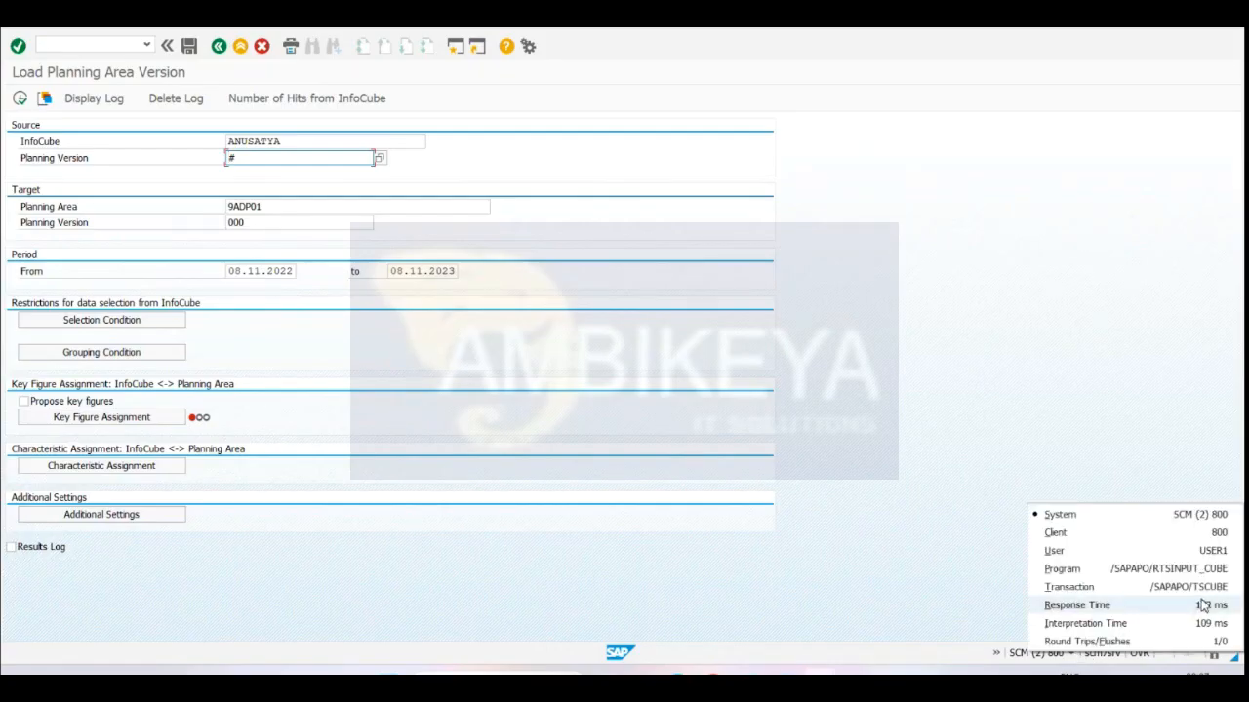
key(alt+Tab)
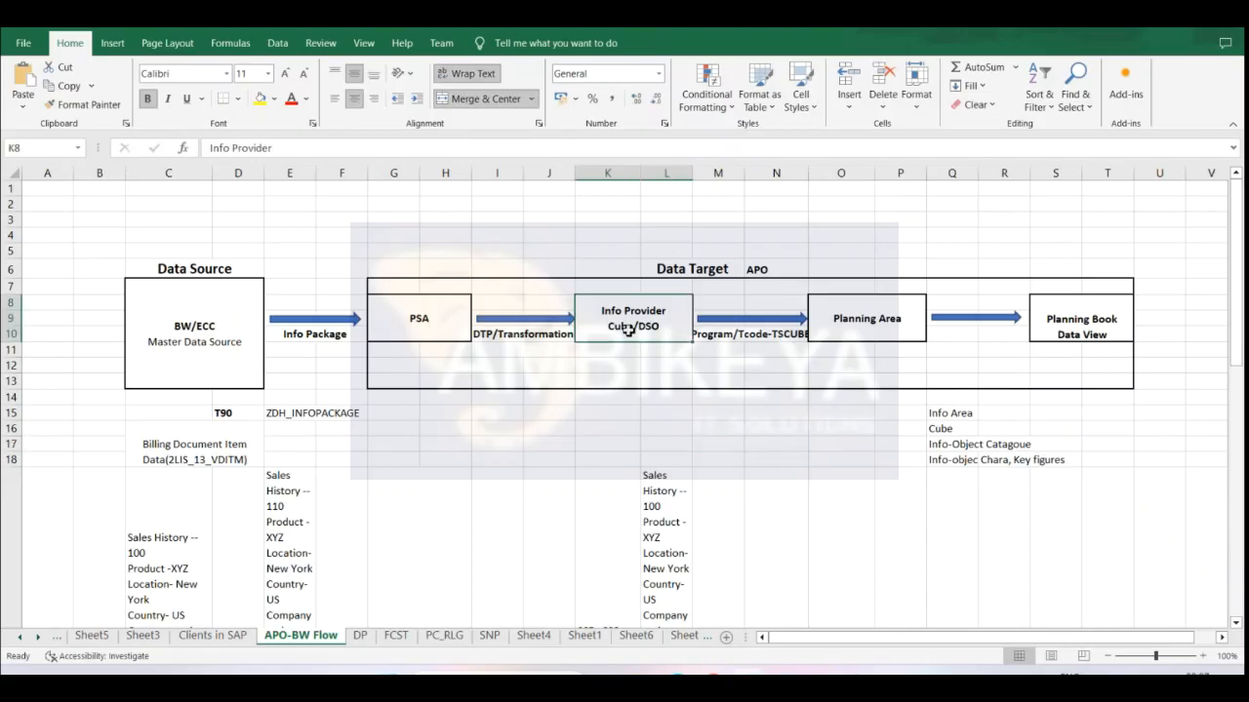
click(872, 308)
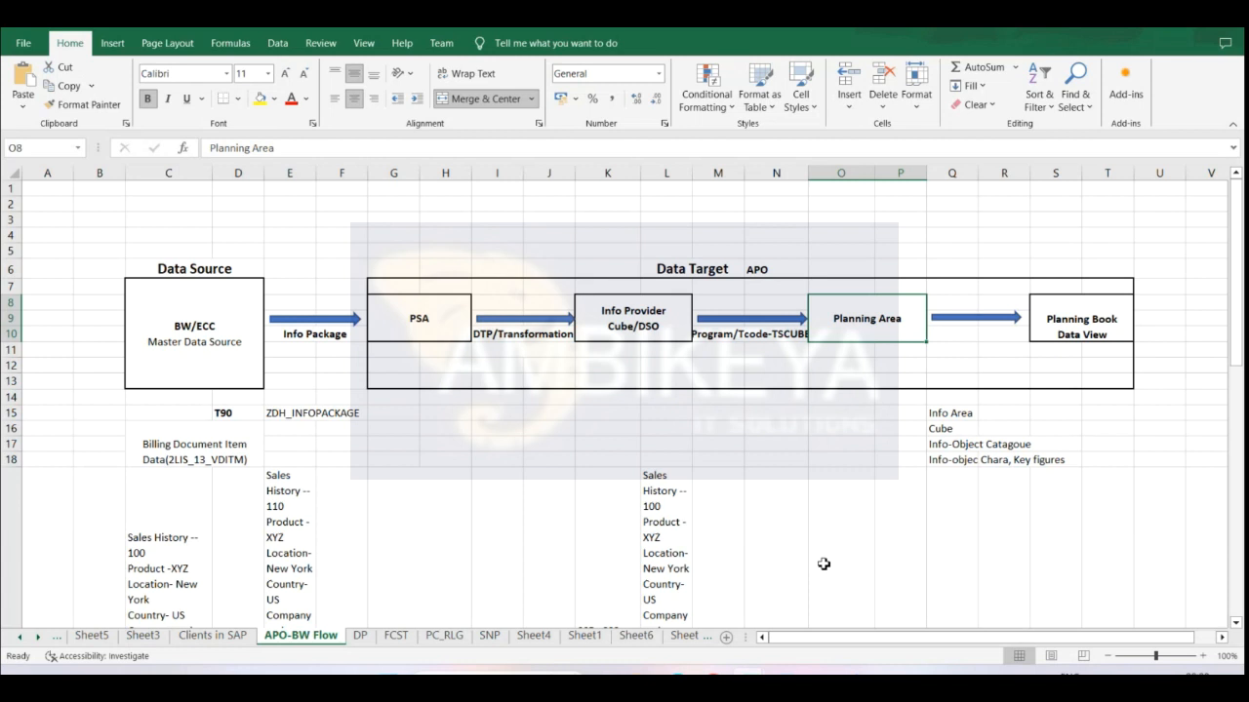
key(alt+Tab)
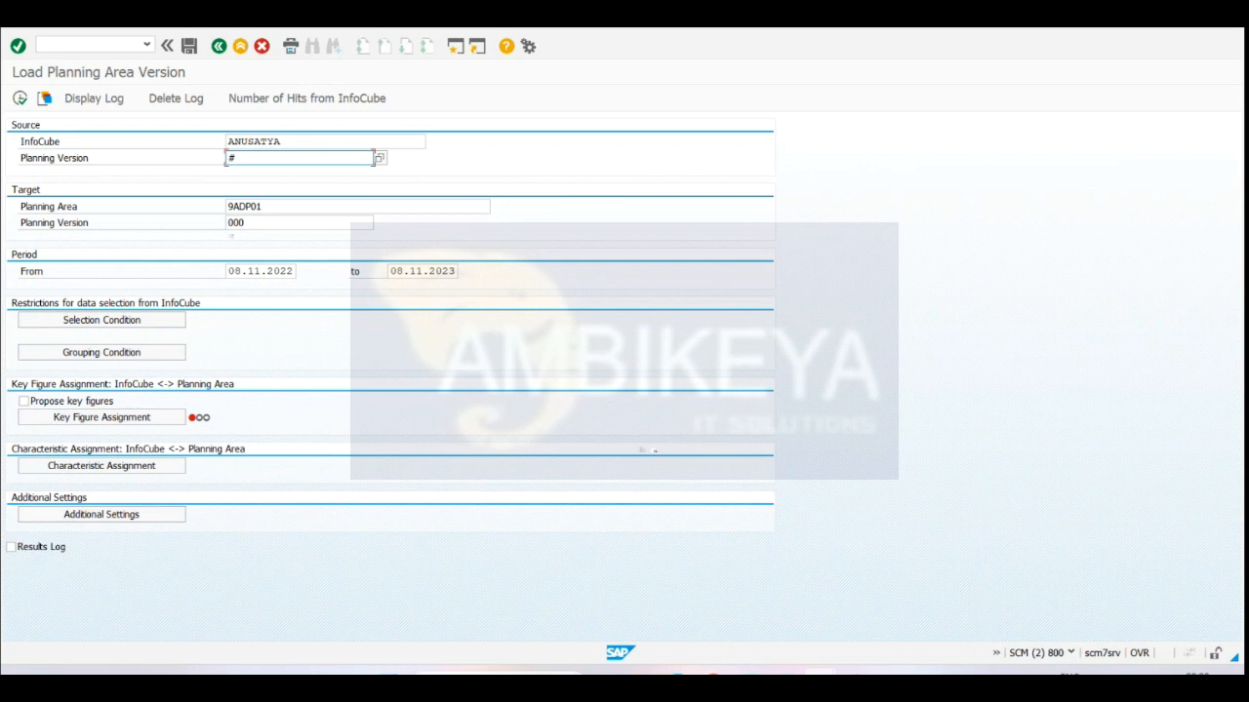
- Return to the Session Notes workbook in Excel, look through its sheets and open Sheet2
mouse_move(836, 680)
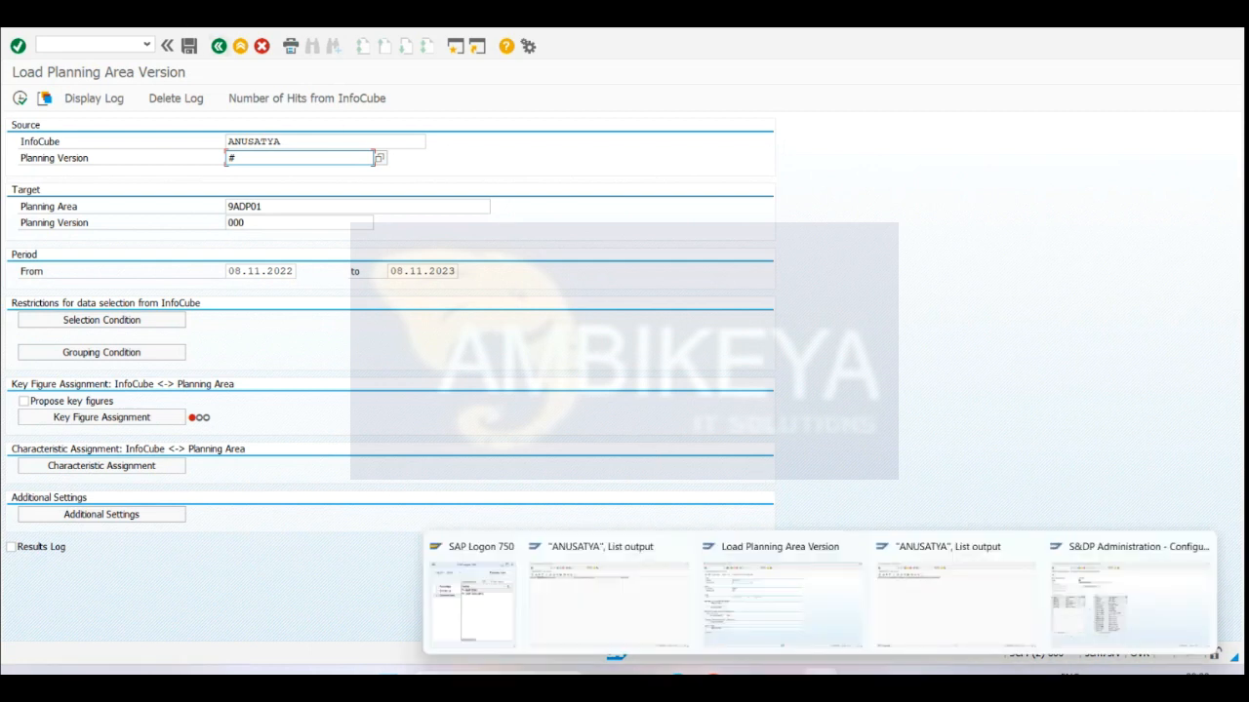
mouse_move(783, 680)
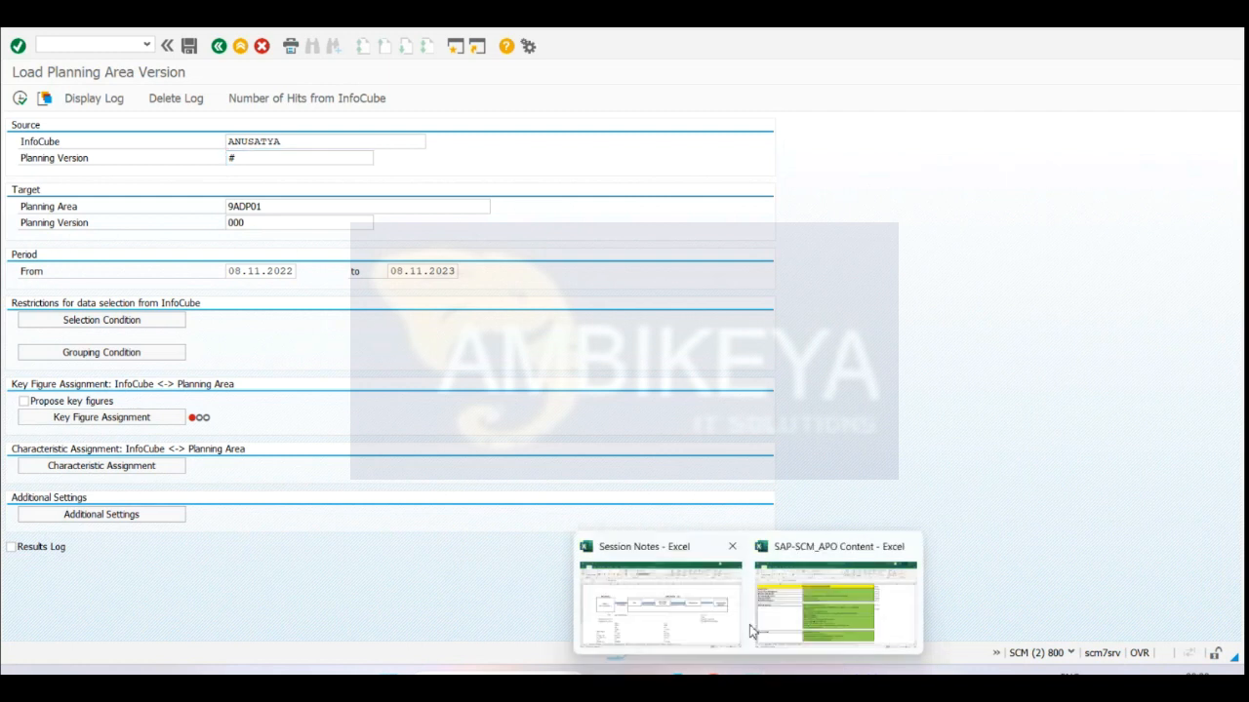
click(761, 614)
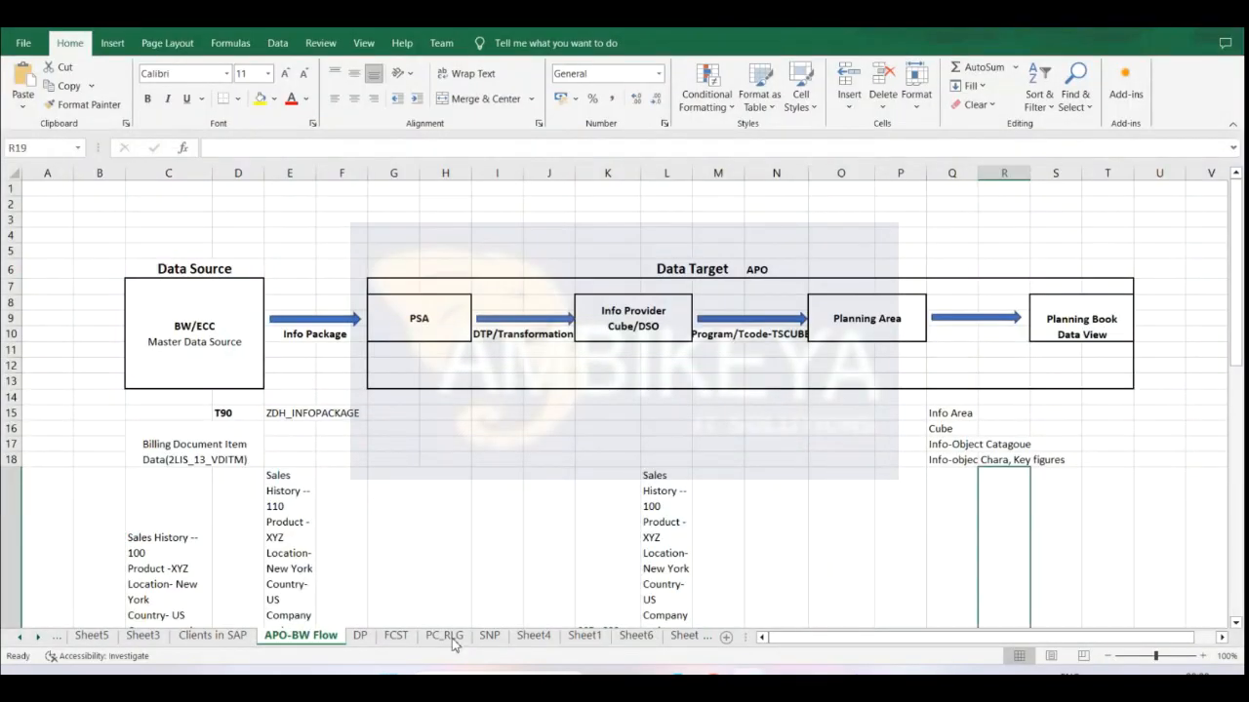
click(680, 637)
click(681, 639)
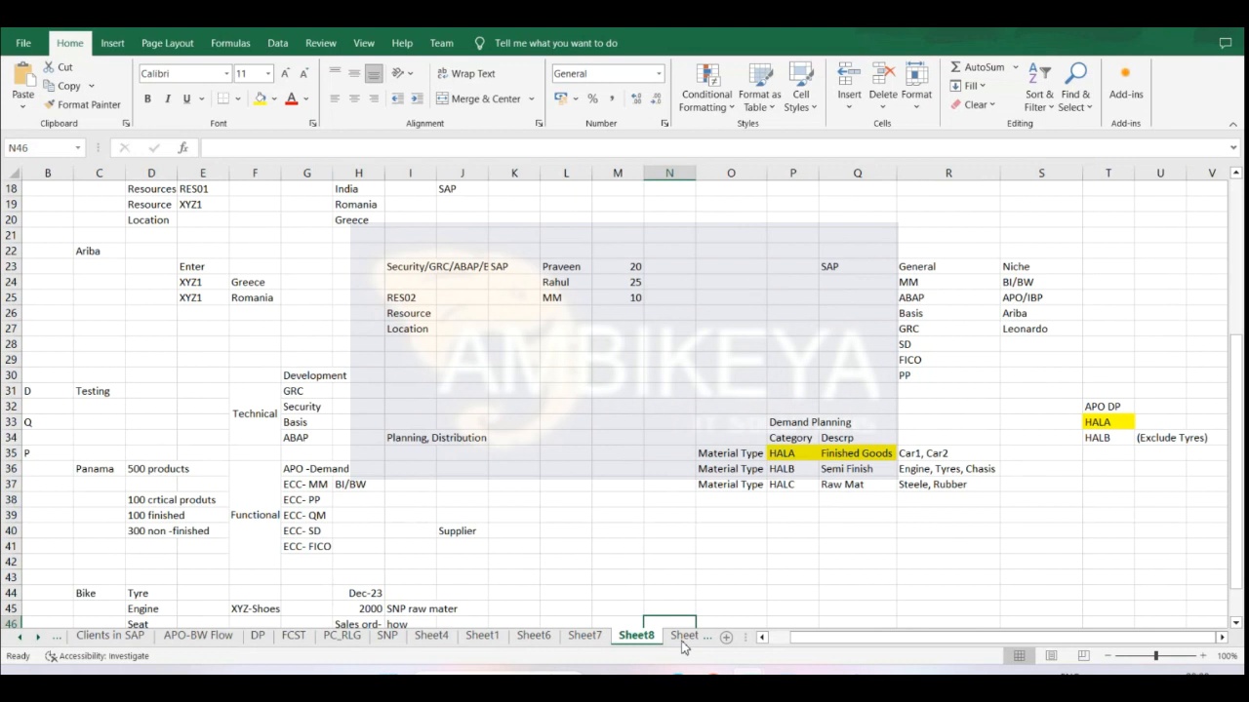
click(24, 637)
click(23, 637)
click(156, 637)
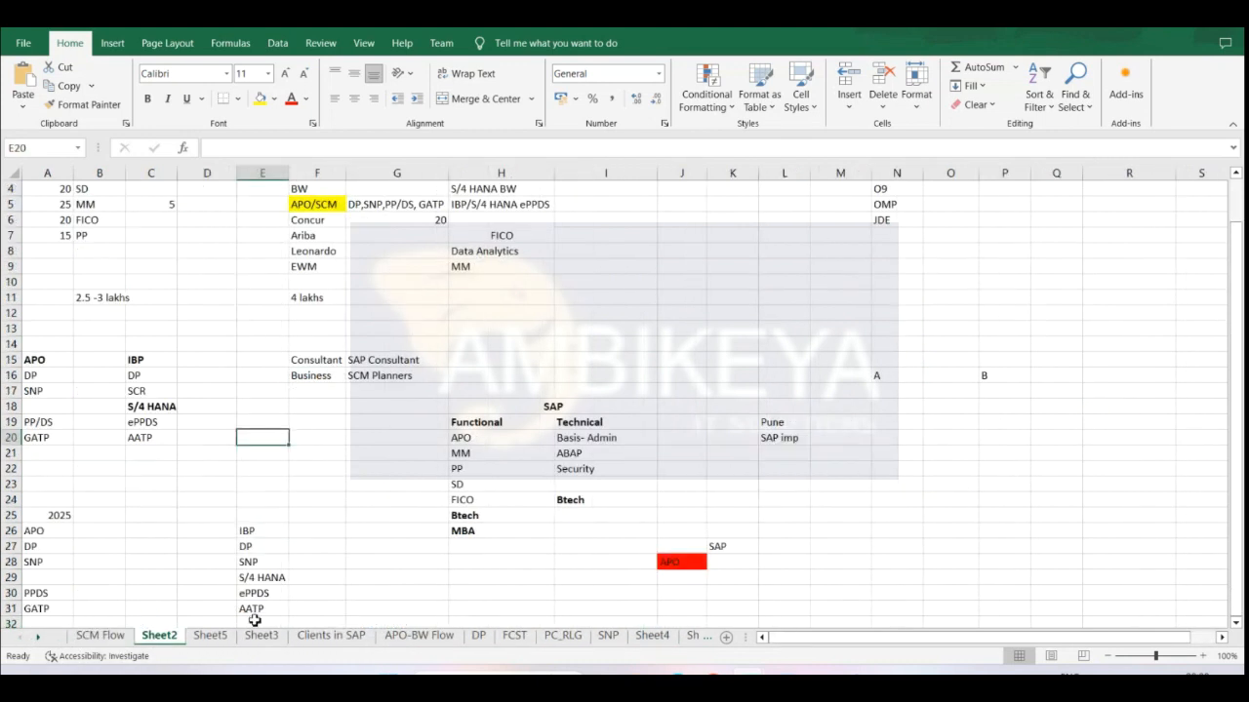
- Enter "Sales Order" in cell Q6 of Sheet2 and fit column Q's width to the text
click(896, 313)
click(950, 297)
click(1141, 218)
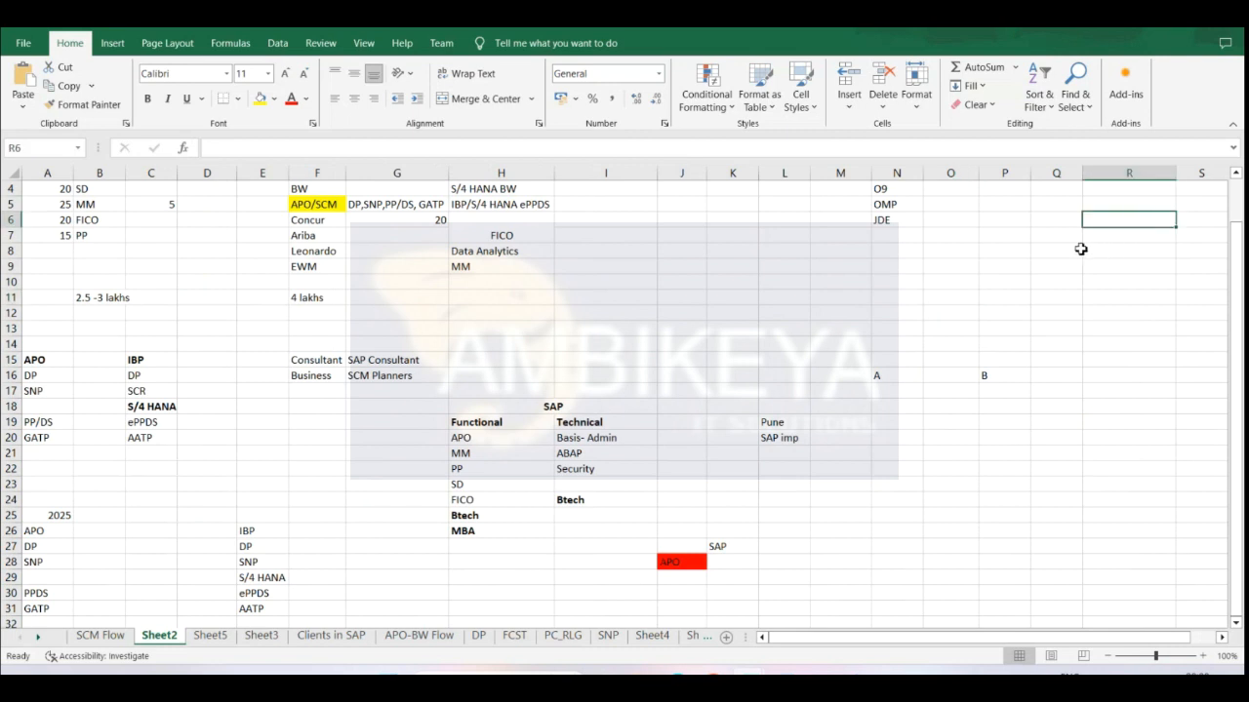
click(1019, 219)
click(1050, 224)
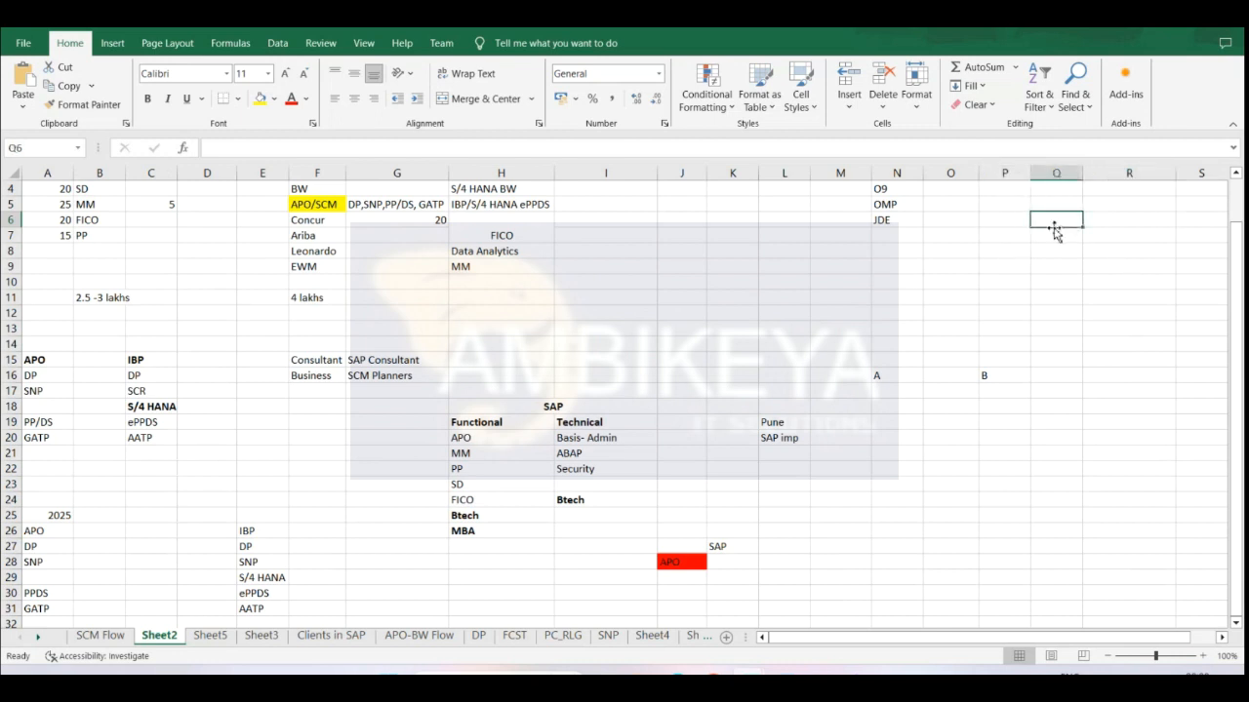
text(Sa)
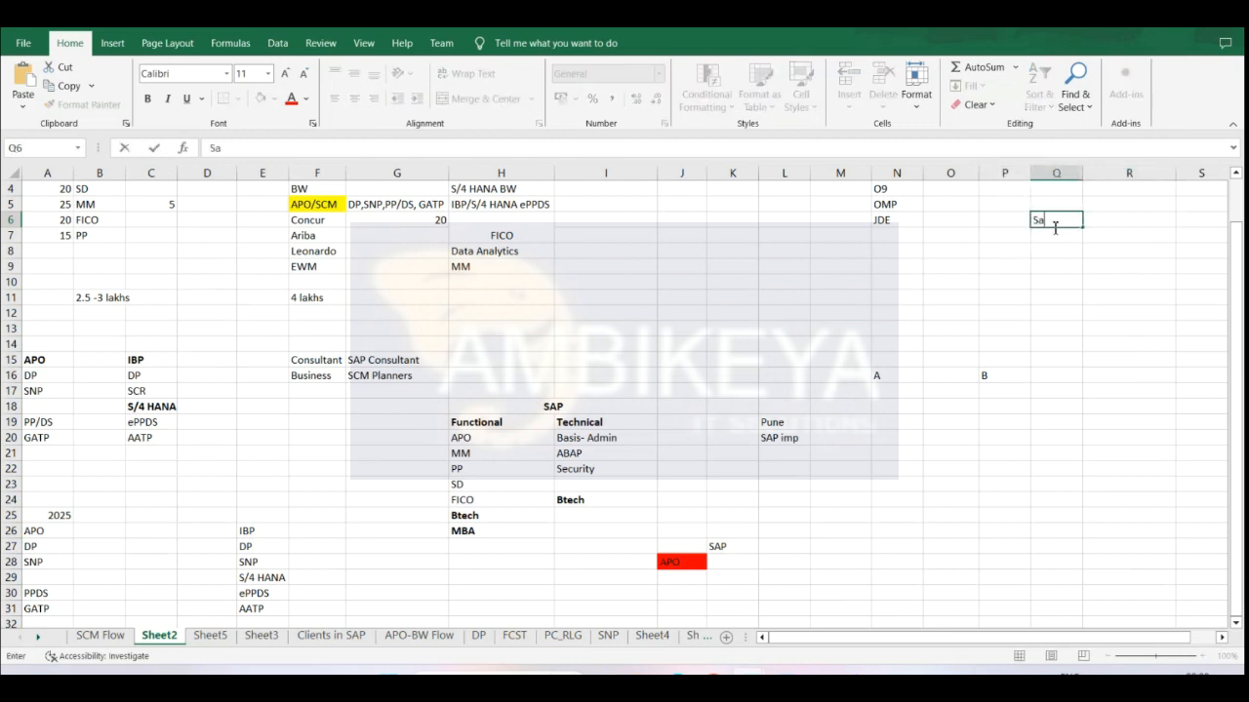
text(les Order)
double_click(1084, 175)
- Enter "Purchase Order" in cell Q8, two rows below the sales order entry
click(1060, 254)
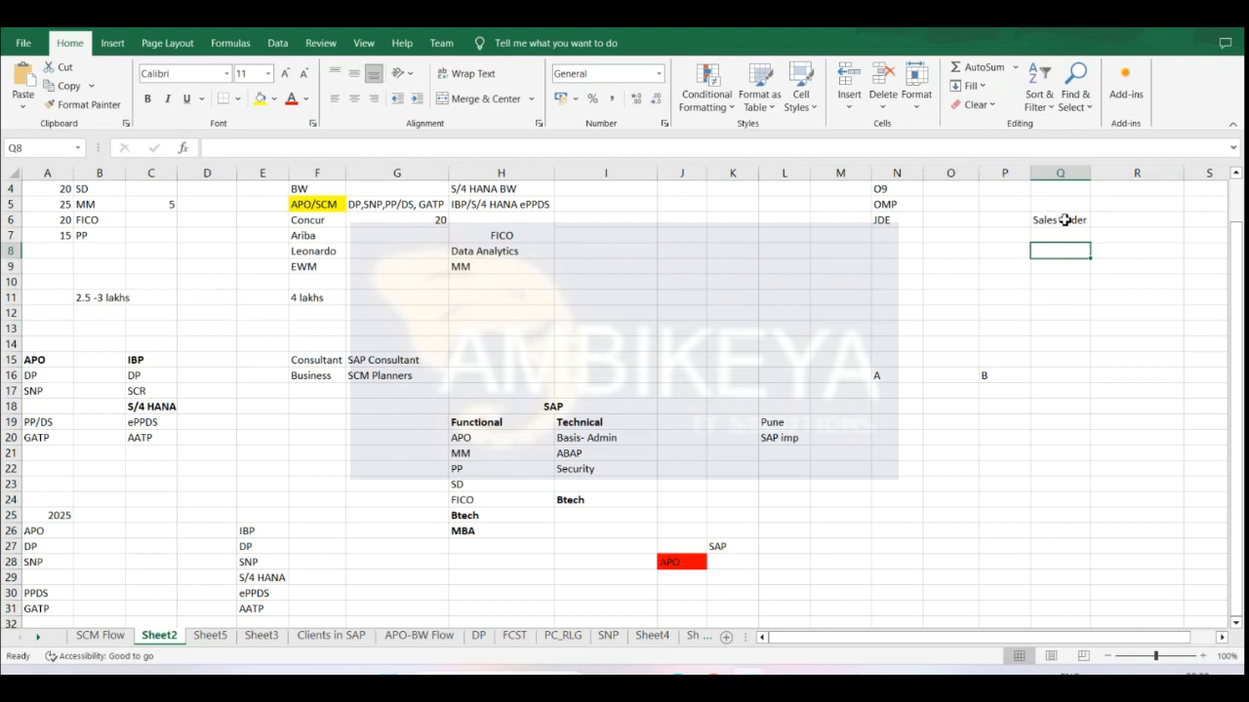
click(1070, 249)
text(Purchase Order)
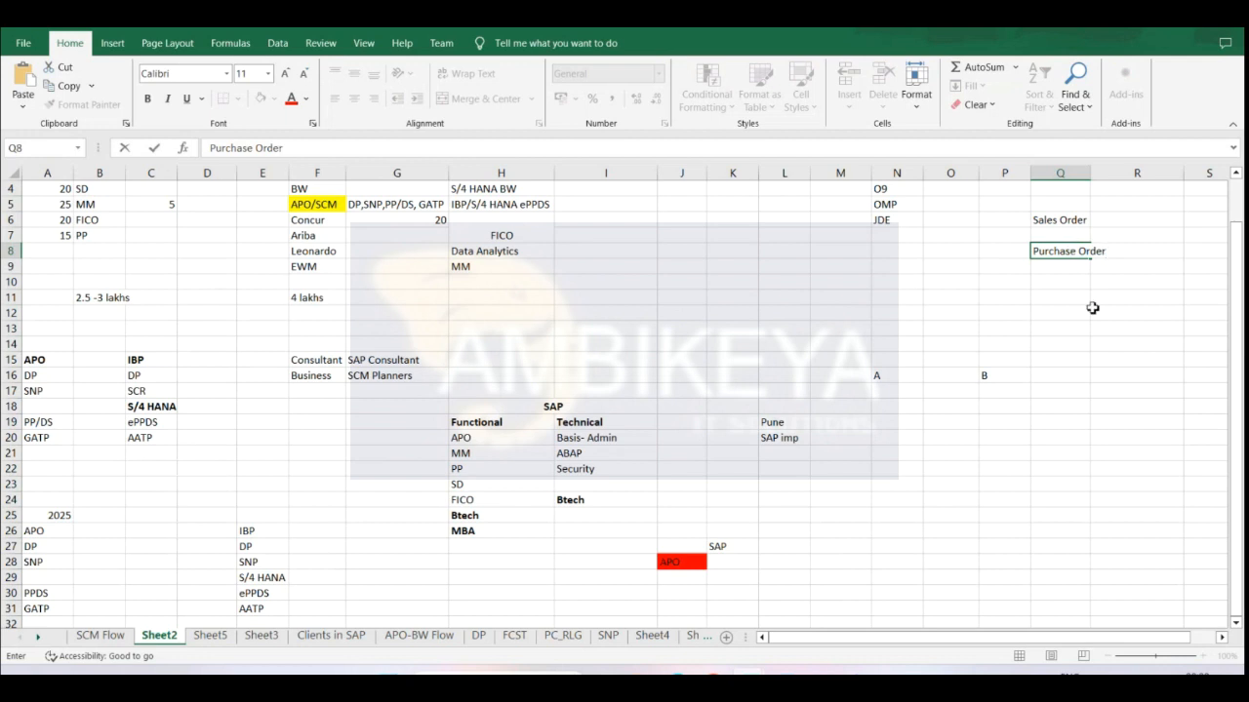
click(1092, 308)
- Note the transaction codes beside the two documents: VA01 in cell R6 and ME23n in cell R8
click(1130, 223)
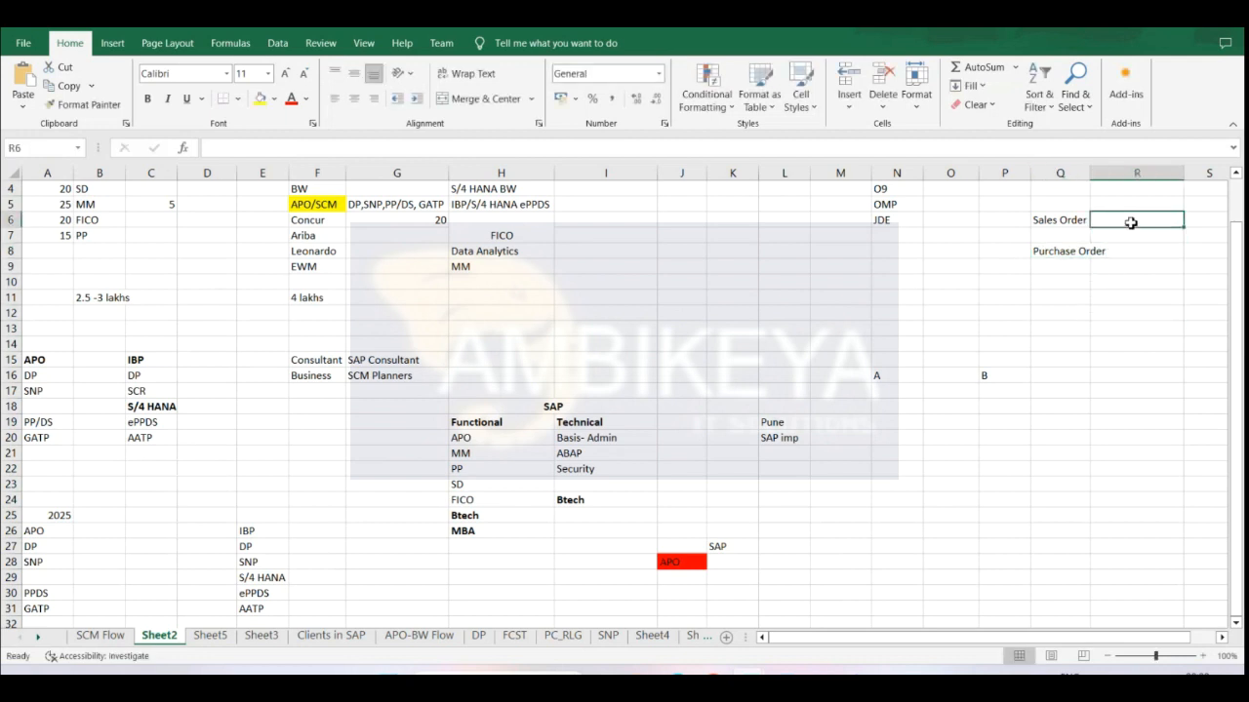
text(VA01)
click(1130, 252)
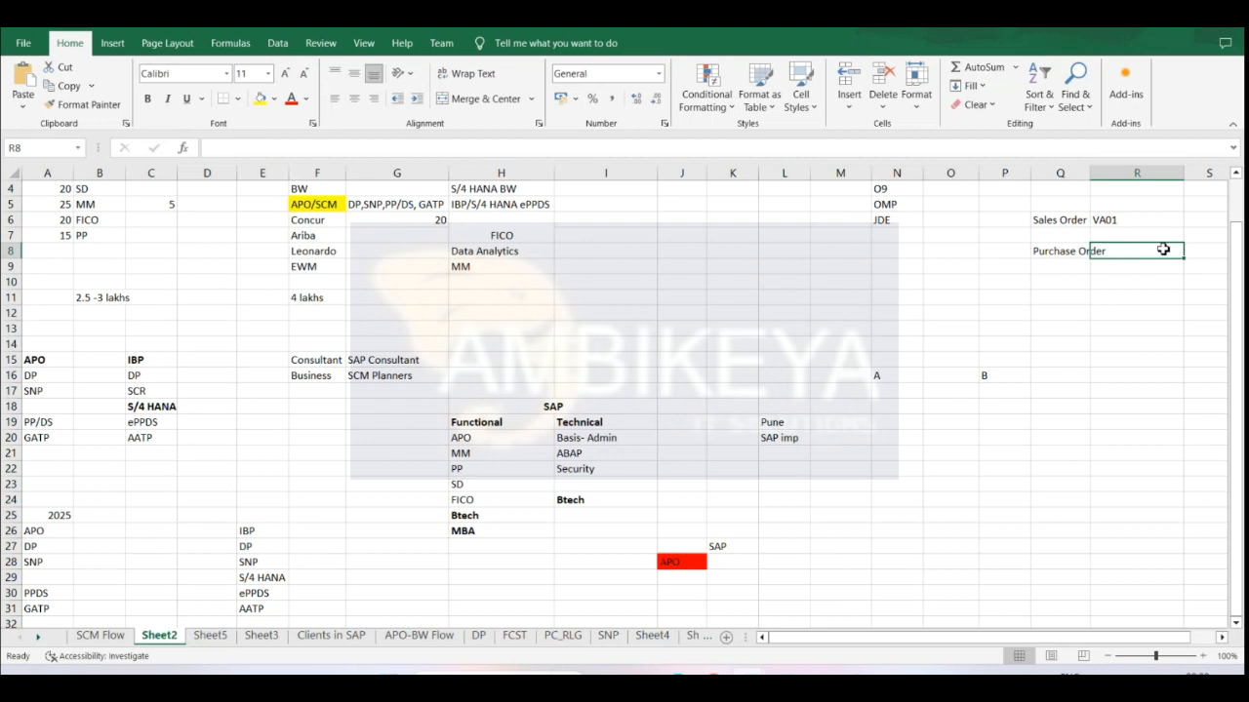
text(ME23n)
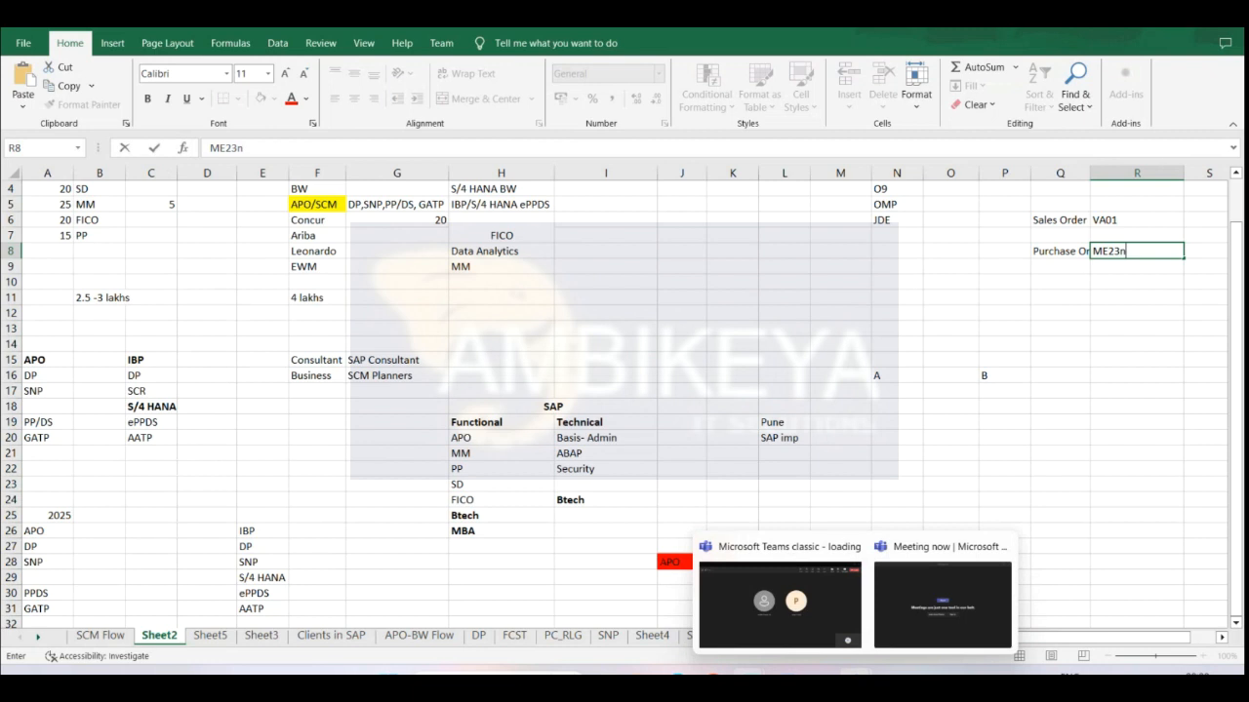
- Switch to SAP Logon and log on to client 800 of the EHP system with the user name and password
mouse_move(665, 630)
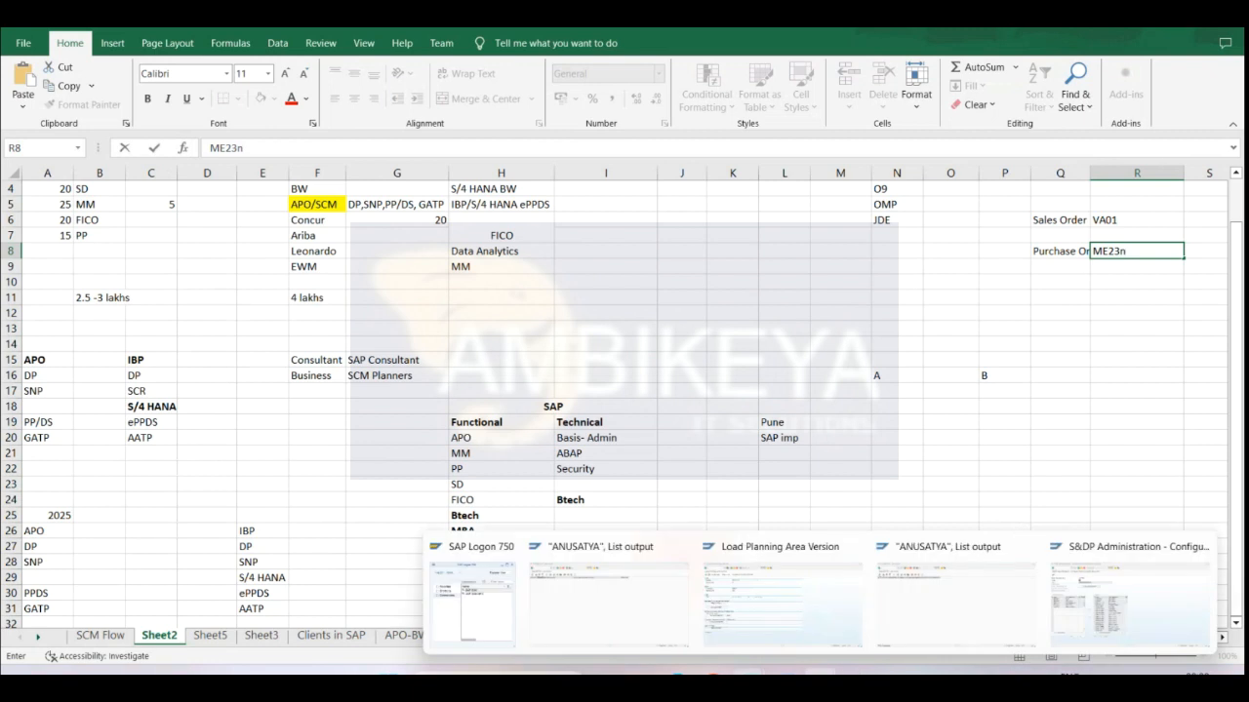
click(458, 603)
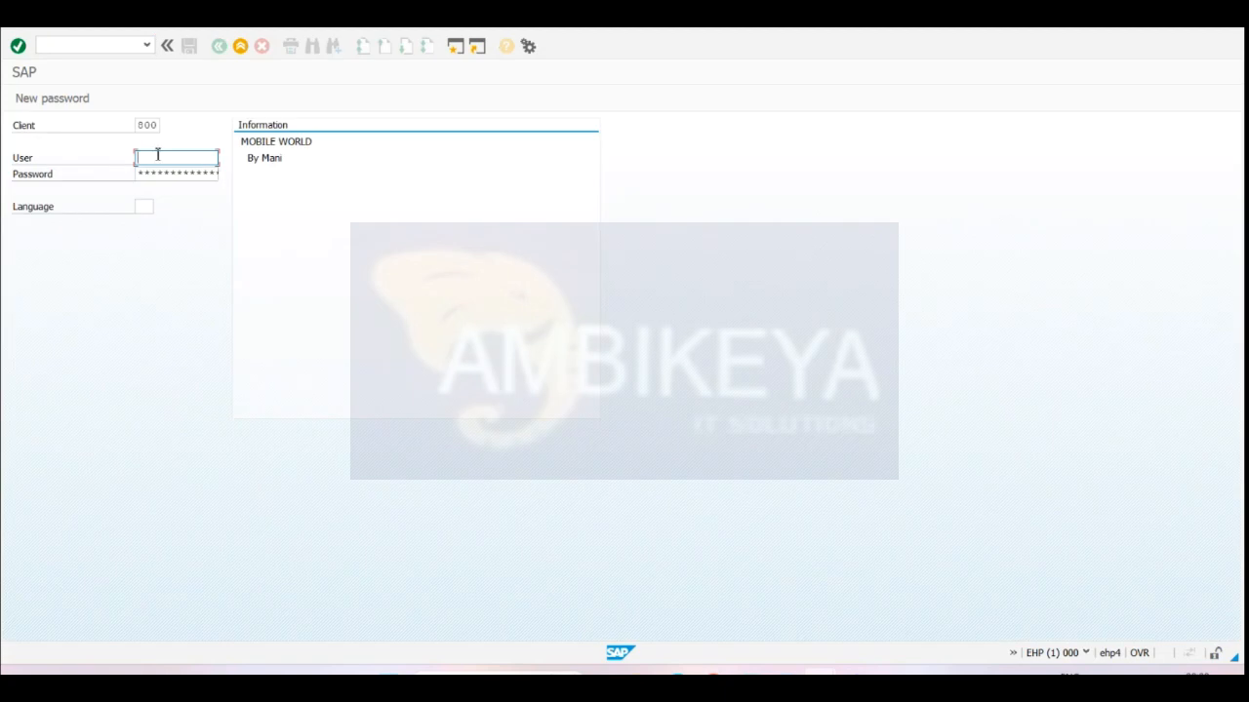
click(157, 154)
click(165, 185)
click(165, 182)
key(Return)
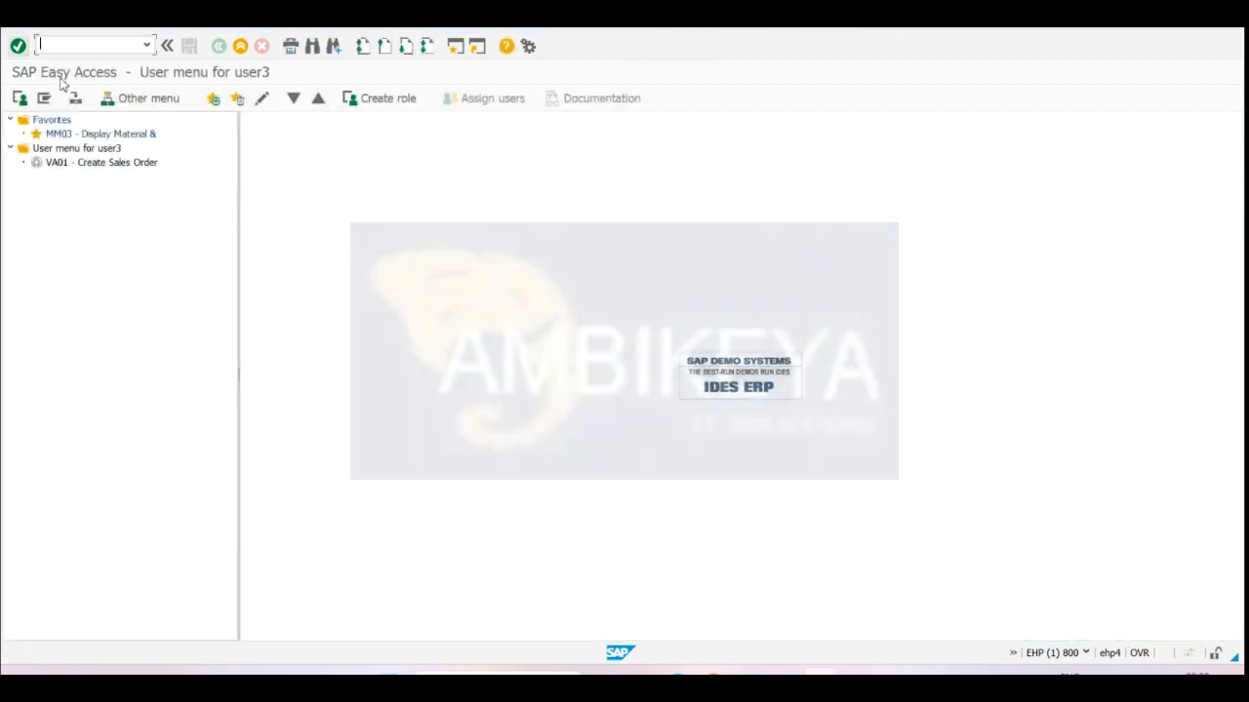
- Open transaction VA01 to view the initial screen for creating a sales order, and return to SAP Easy Access
text(va01)
key(Return)
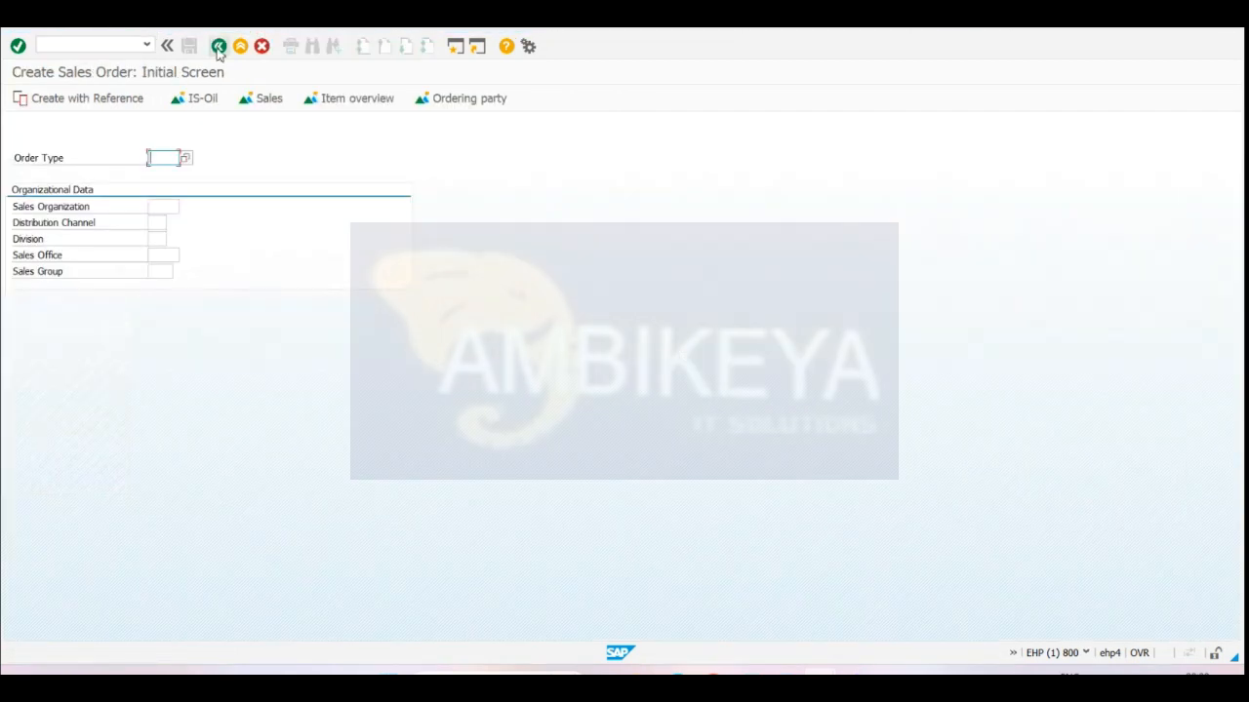
click(218, 46)
- Open transaction ME23N to view the Display Purchase Order screen, and return to SAP Easy Access
text(m)
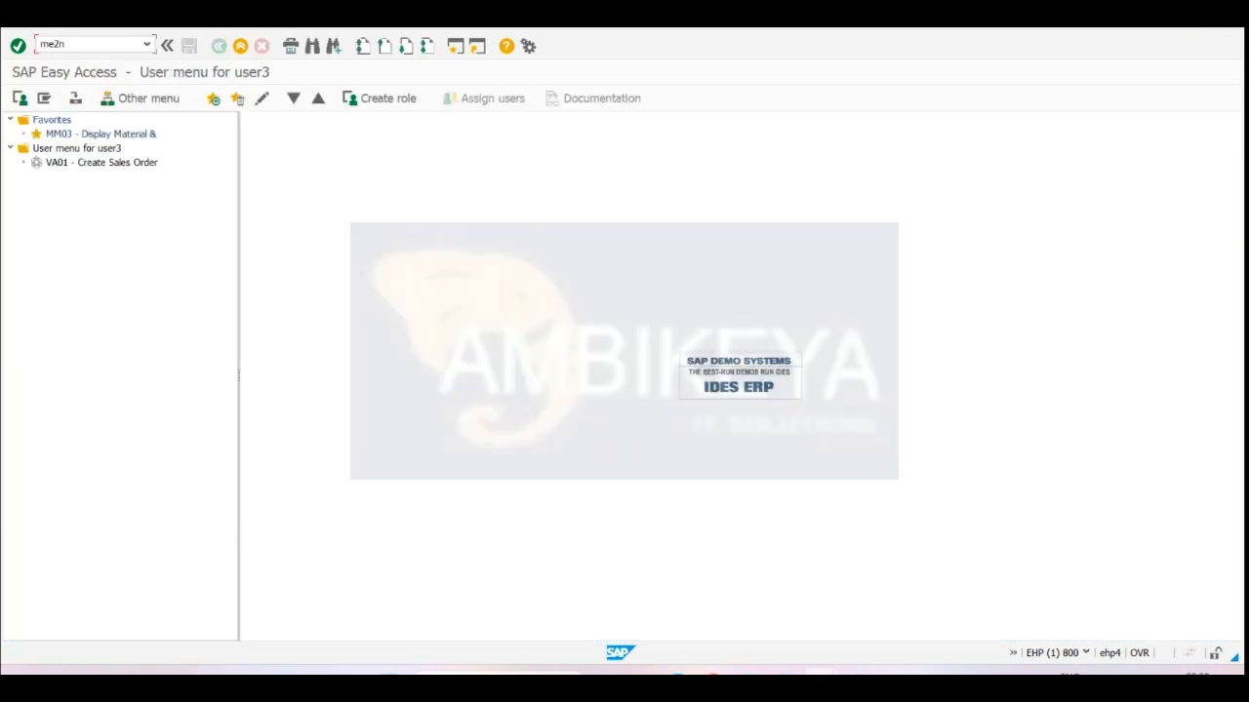
text(e23n)
key(Return)
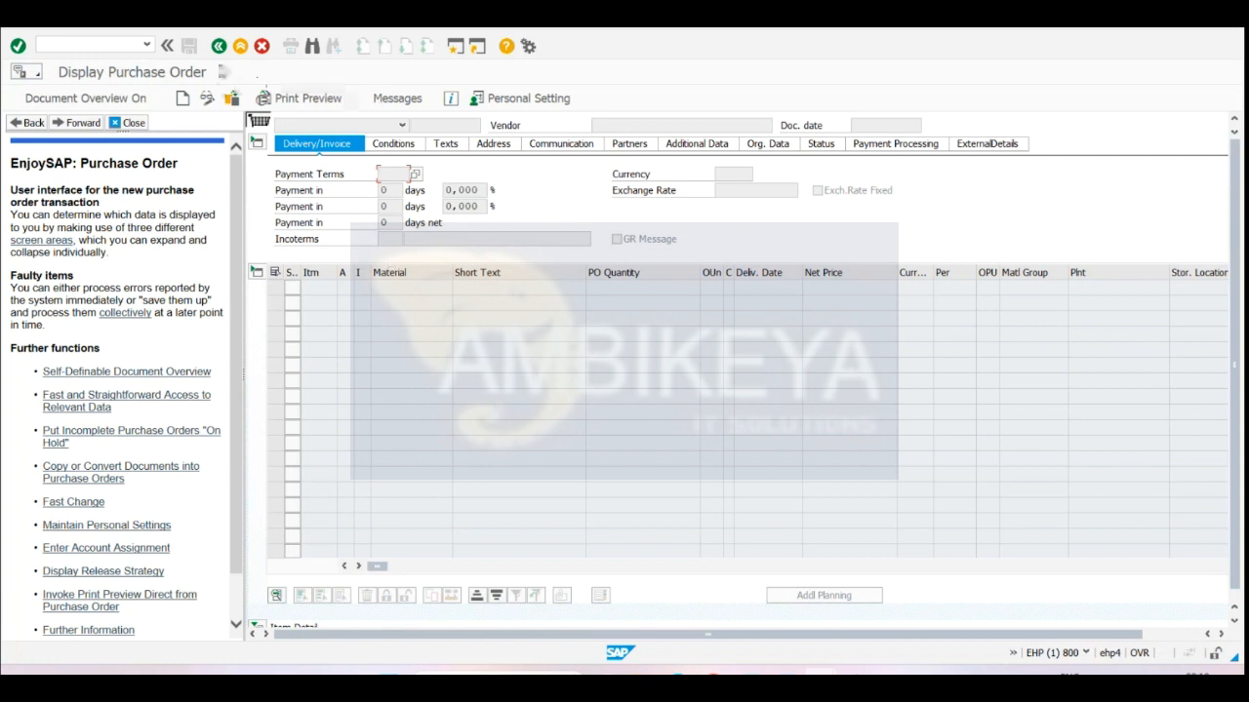
click(218, 48)
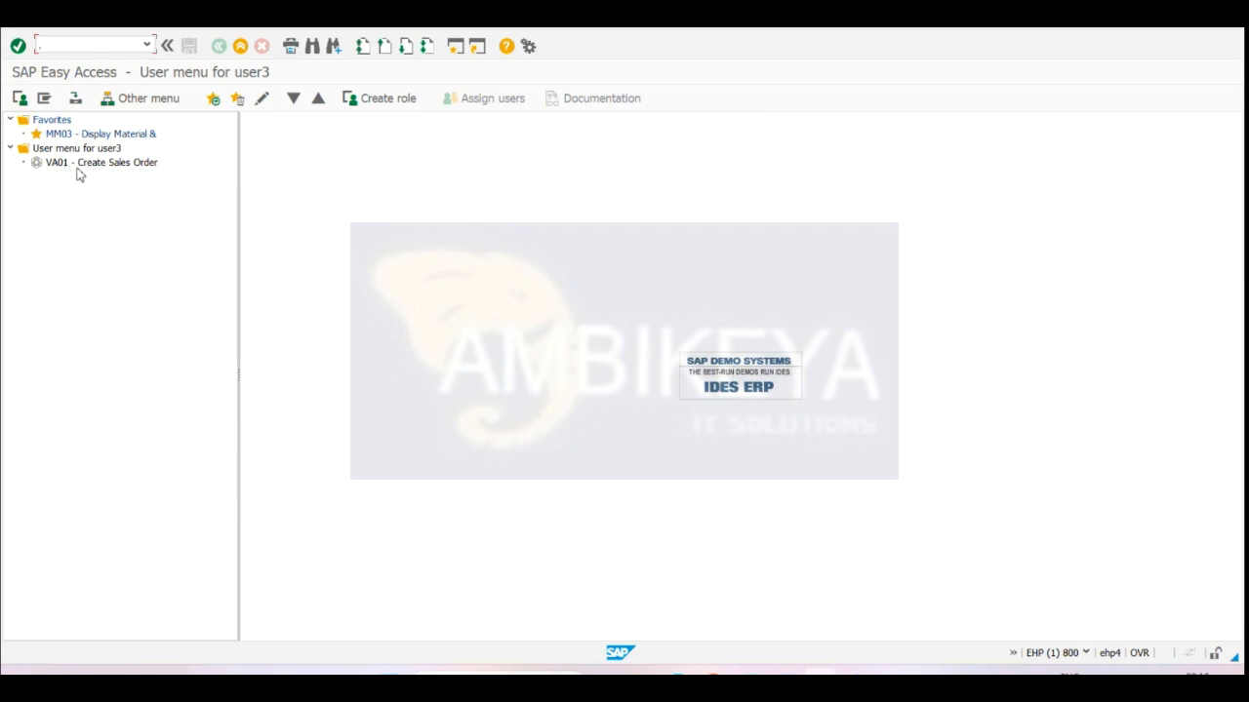
- Open transaction ME21N and examine the Create Purchase Order screen for a standard PO
click(146, 44)
click(88, 58)
click(60, 42)
text(1n)
key(Return)
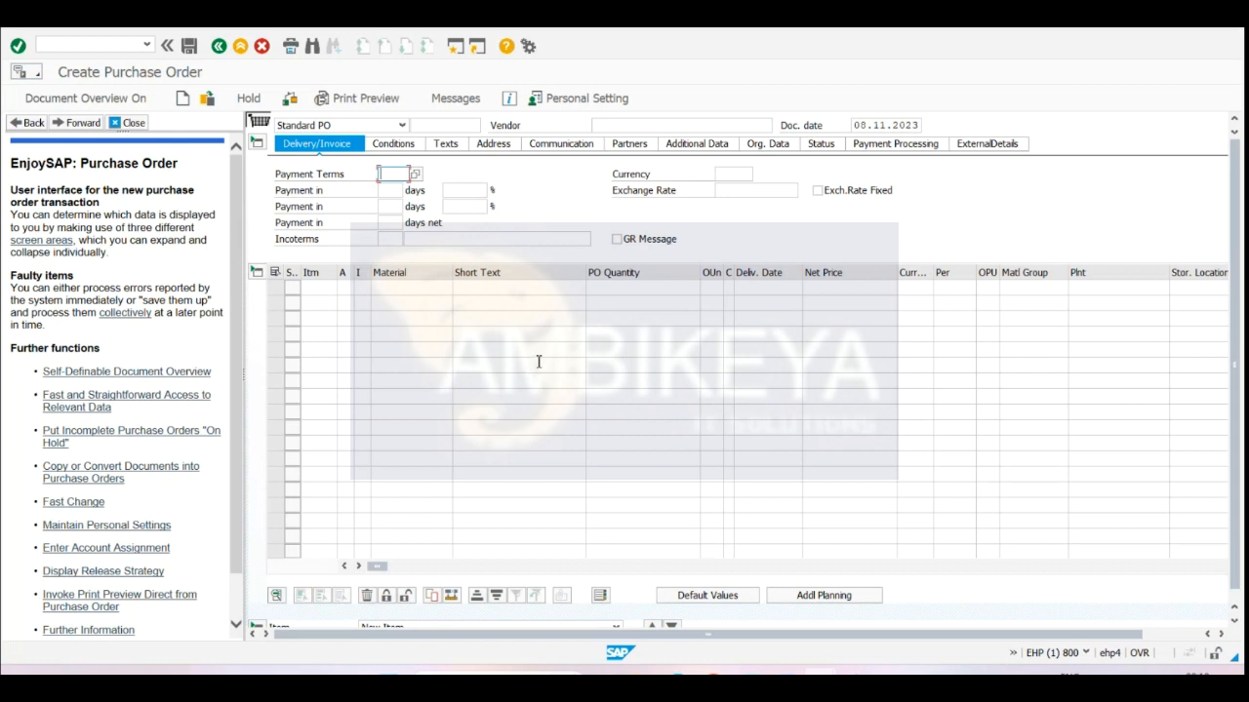
click(459, 335)
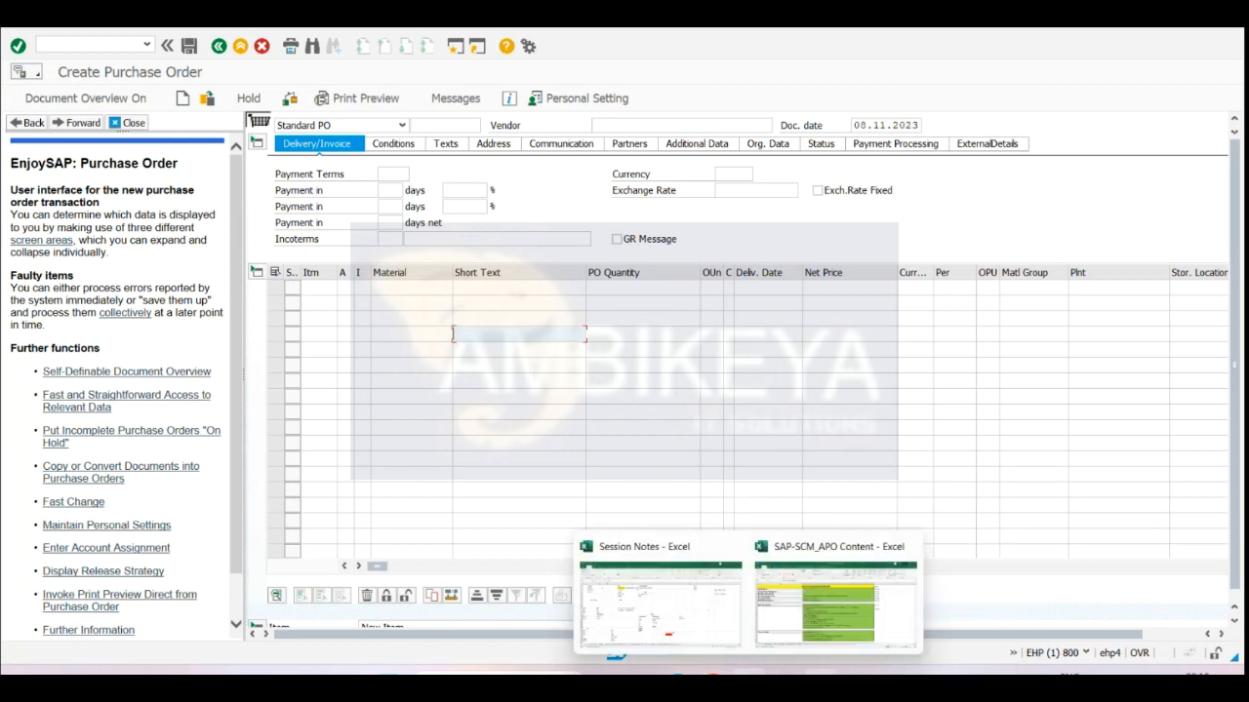
mouse_move(783, 681)
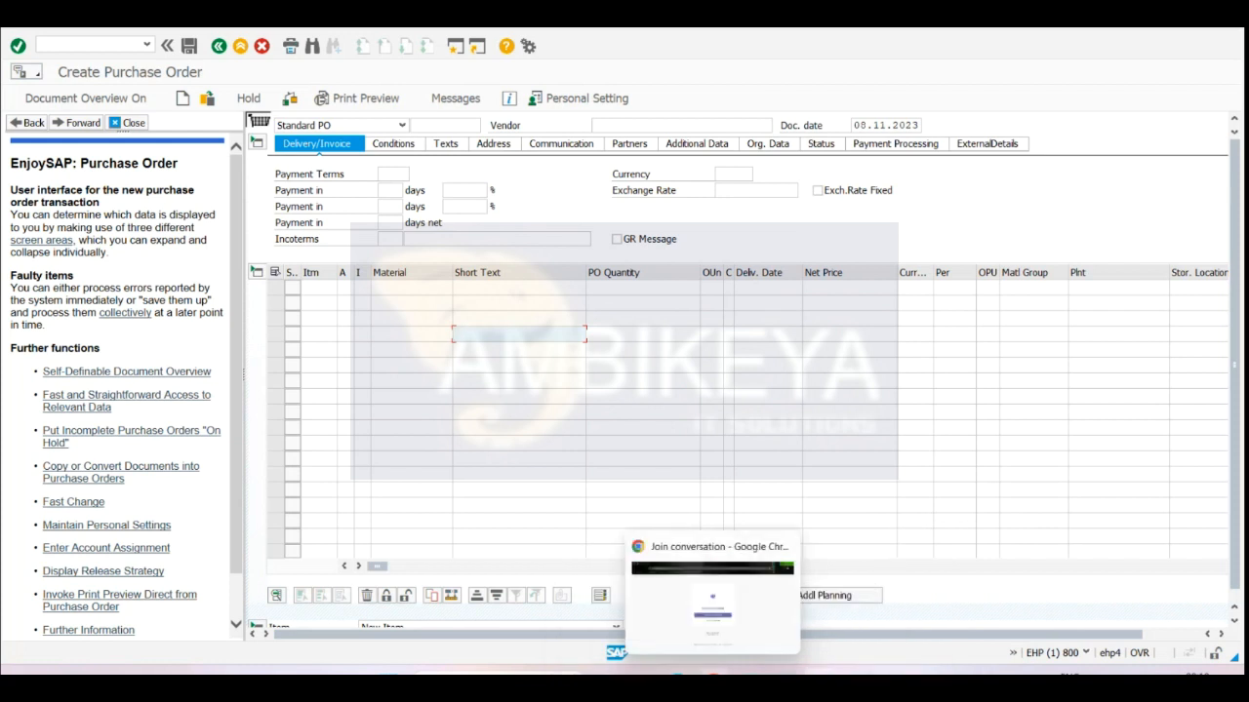
- Switch to the Excel workbook and note the transaction code /SAPAPO/SNP01 in cell Q14 of Sheet2
click(766, 624)
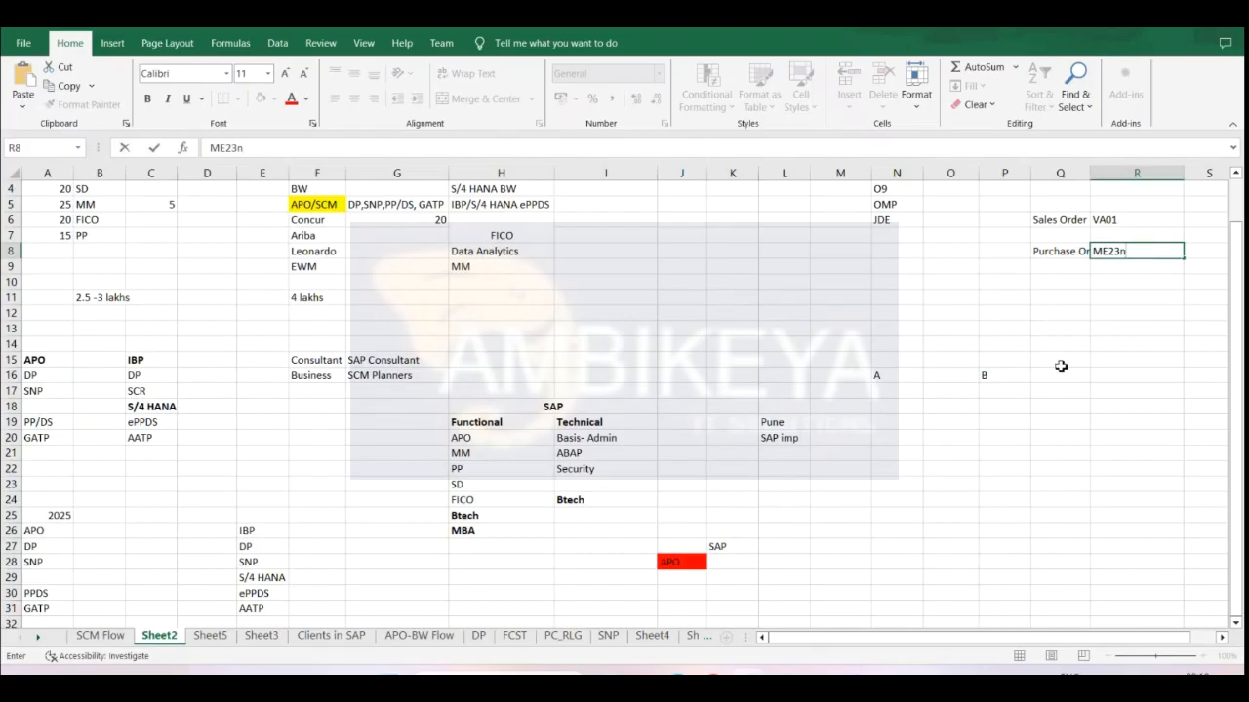
click(1062, 347)
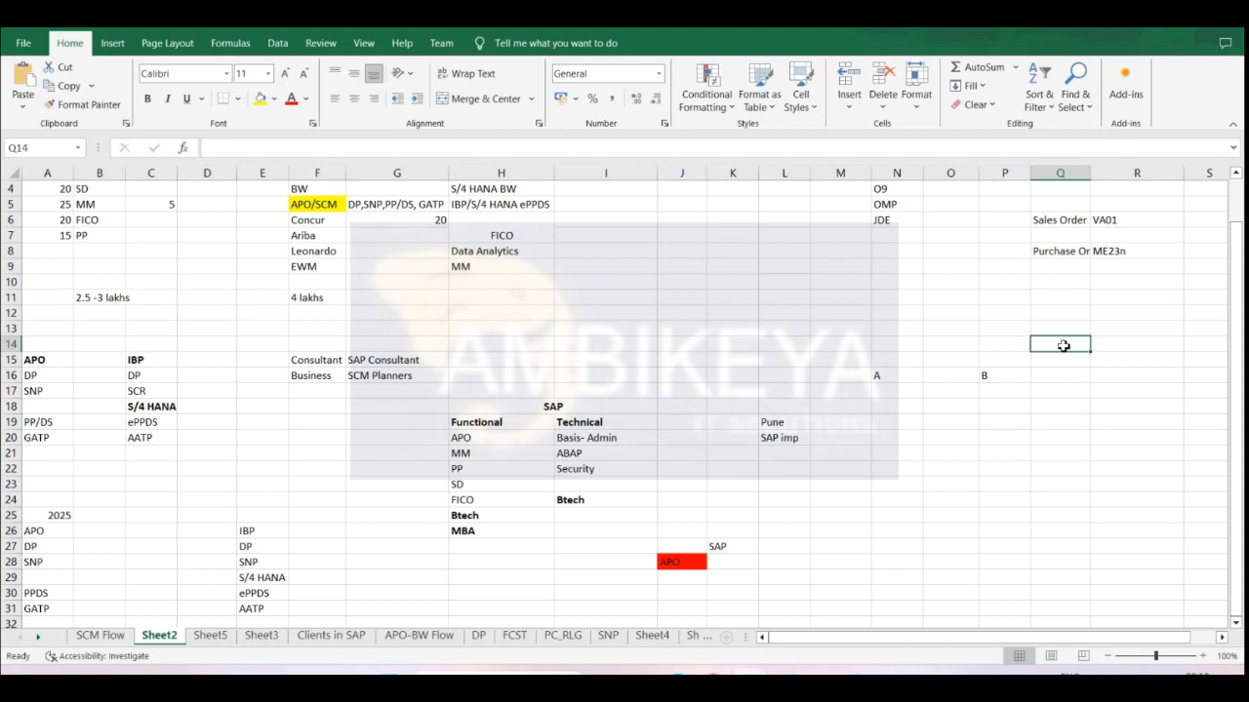
key(alt)
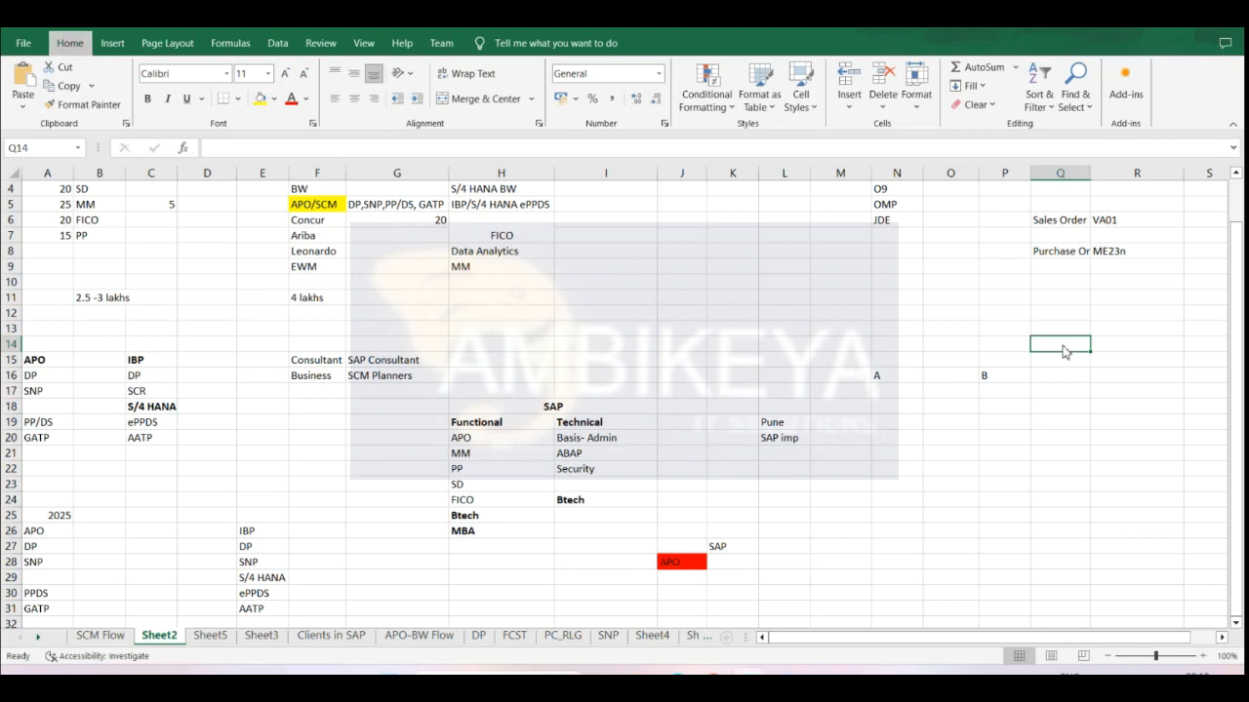
key(a)
click(863, 312)
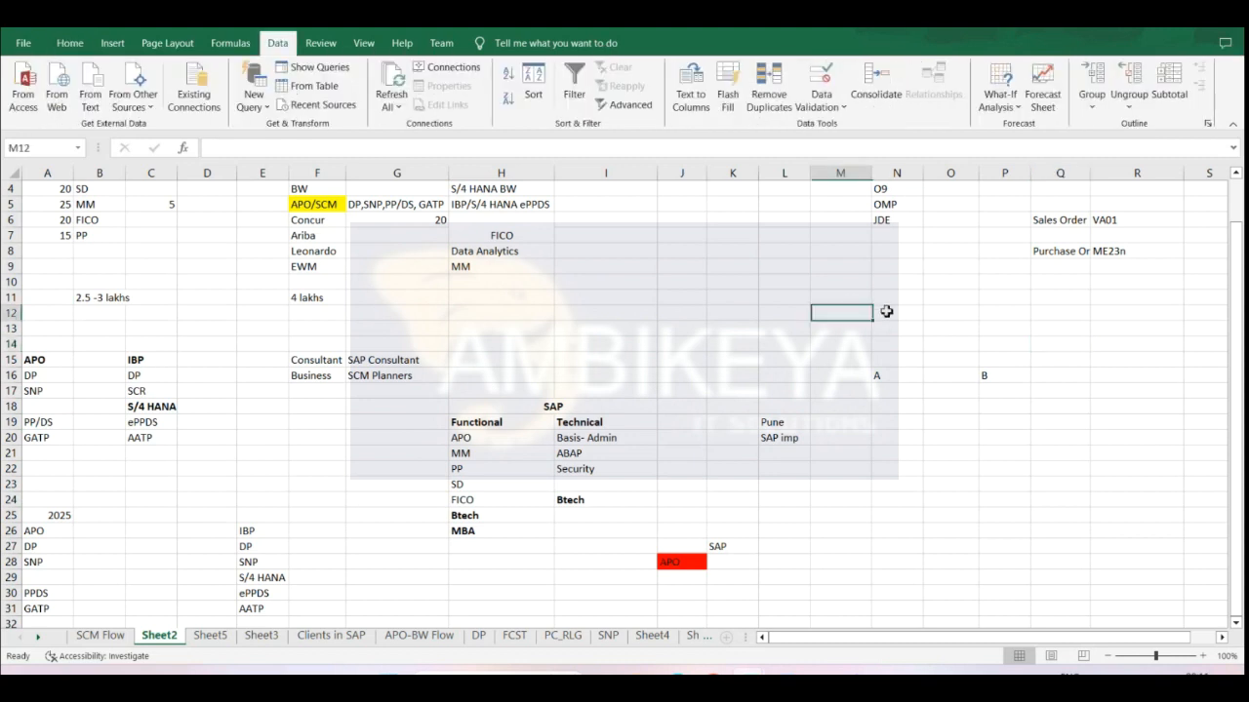
click(1053, 341)
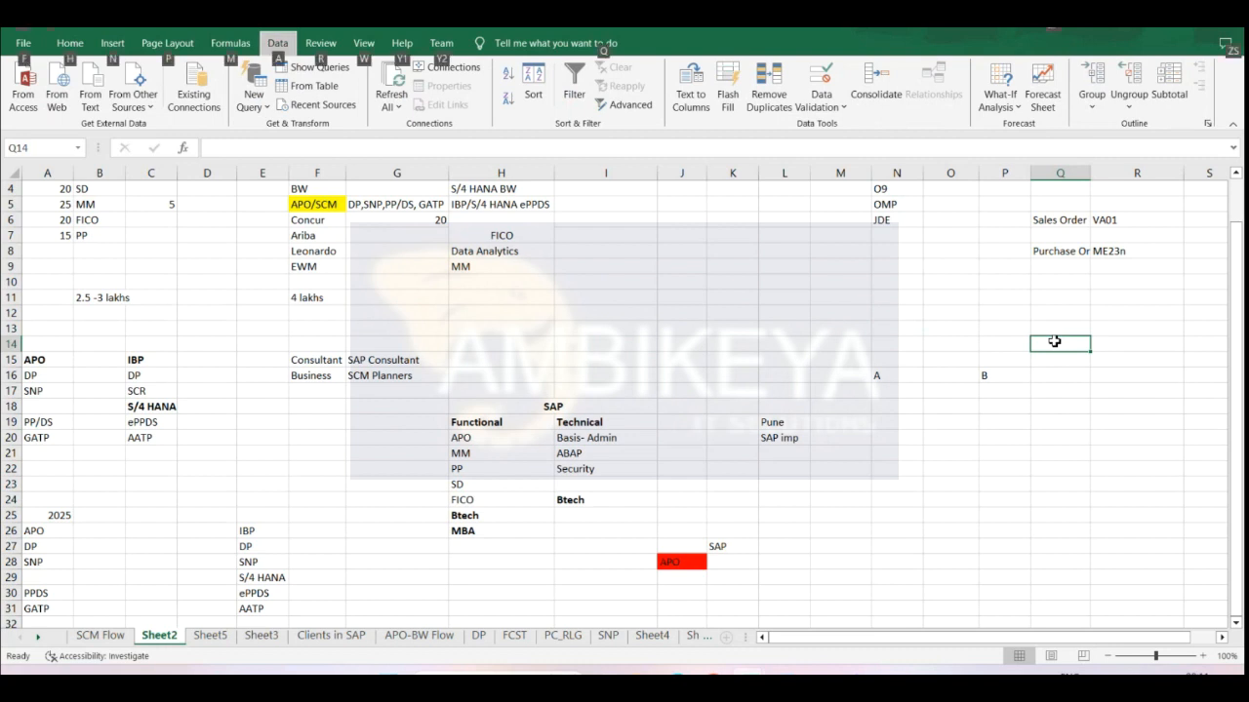
double_click(1054, 342)
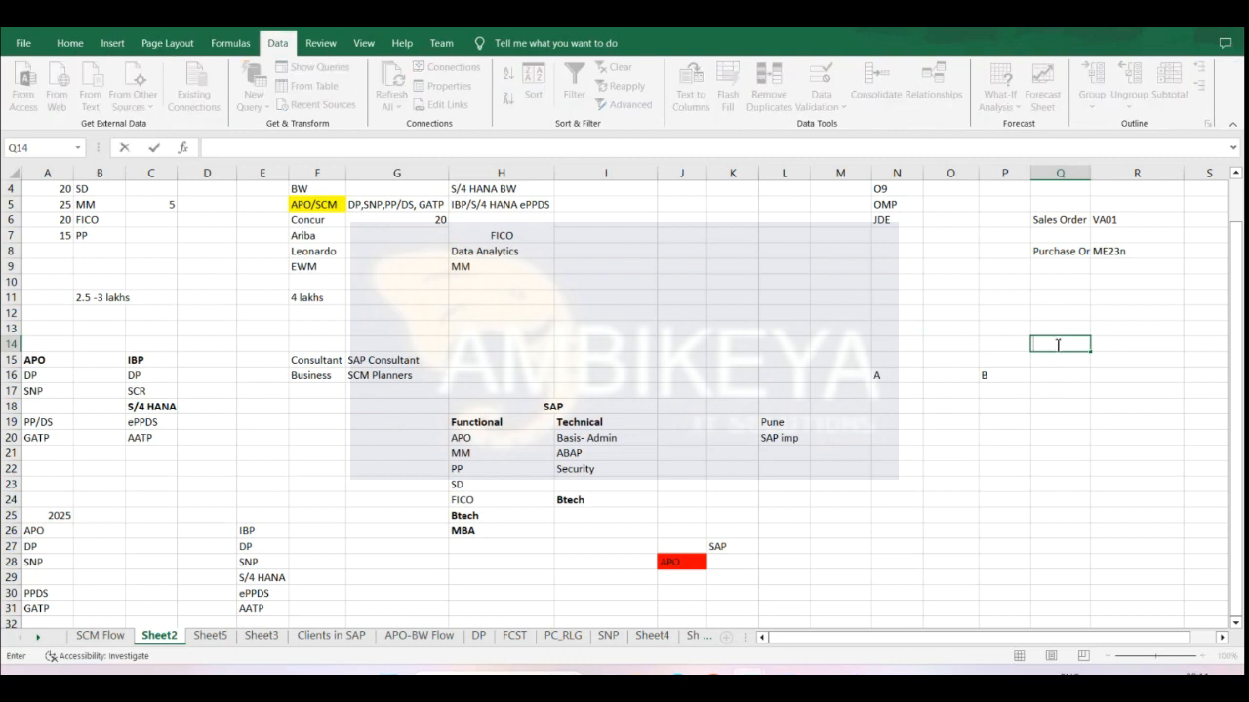
text(/SAPAPO/SNP01)
click(1131, 421)
click(1071, 341)
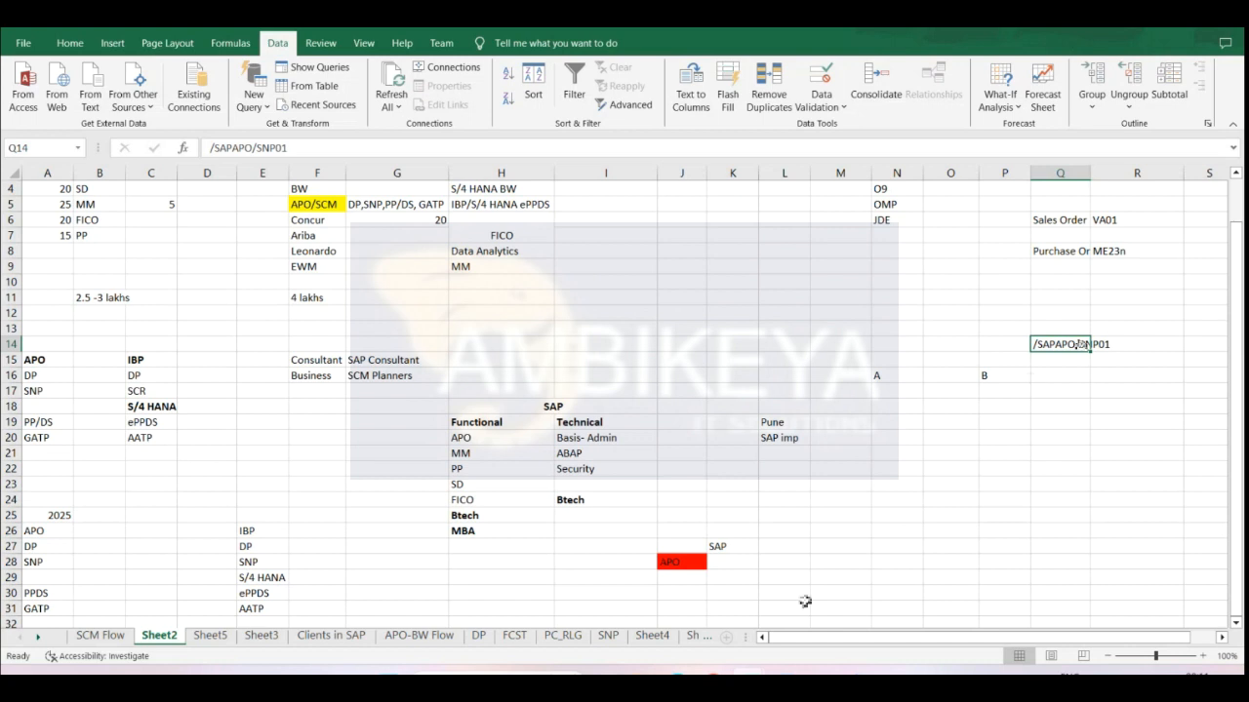
- Switch to the SAP SCM system and open a fresh session at SAP Easy Access
mouse_move(861, 653)
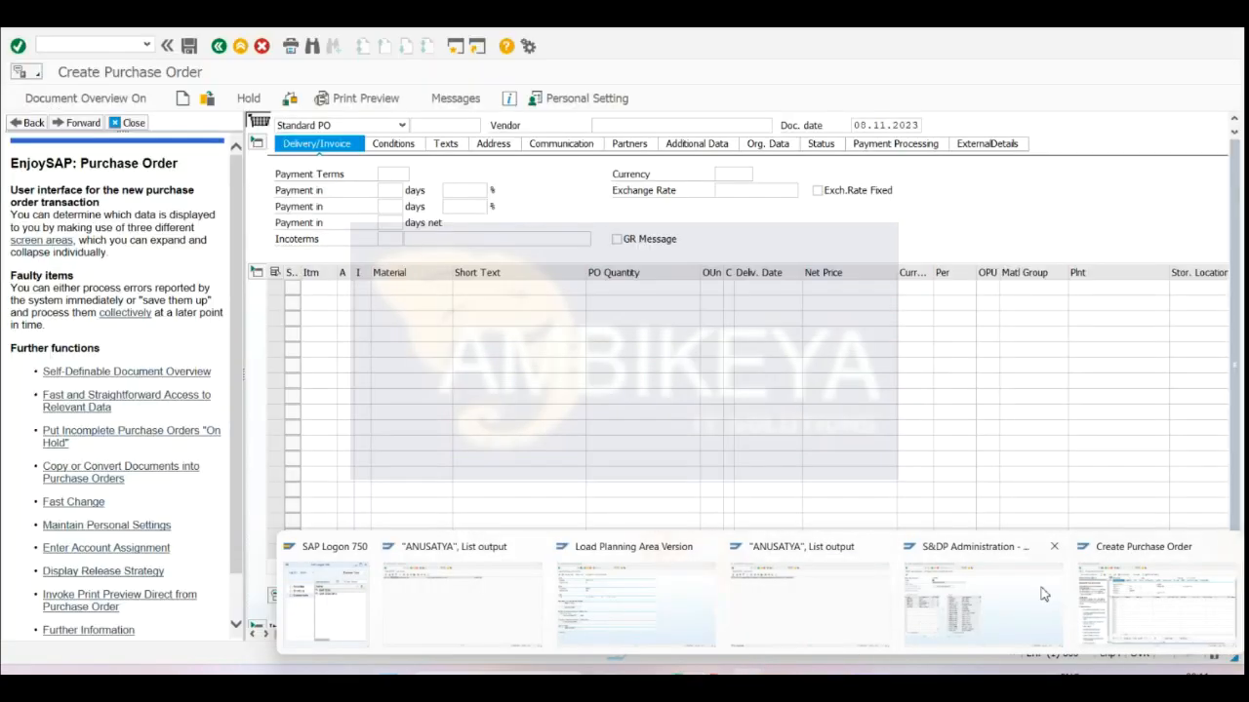
mouse_move(822, 590)
mouse_move(666, 605)
click(458, 597)
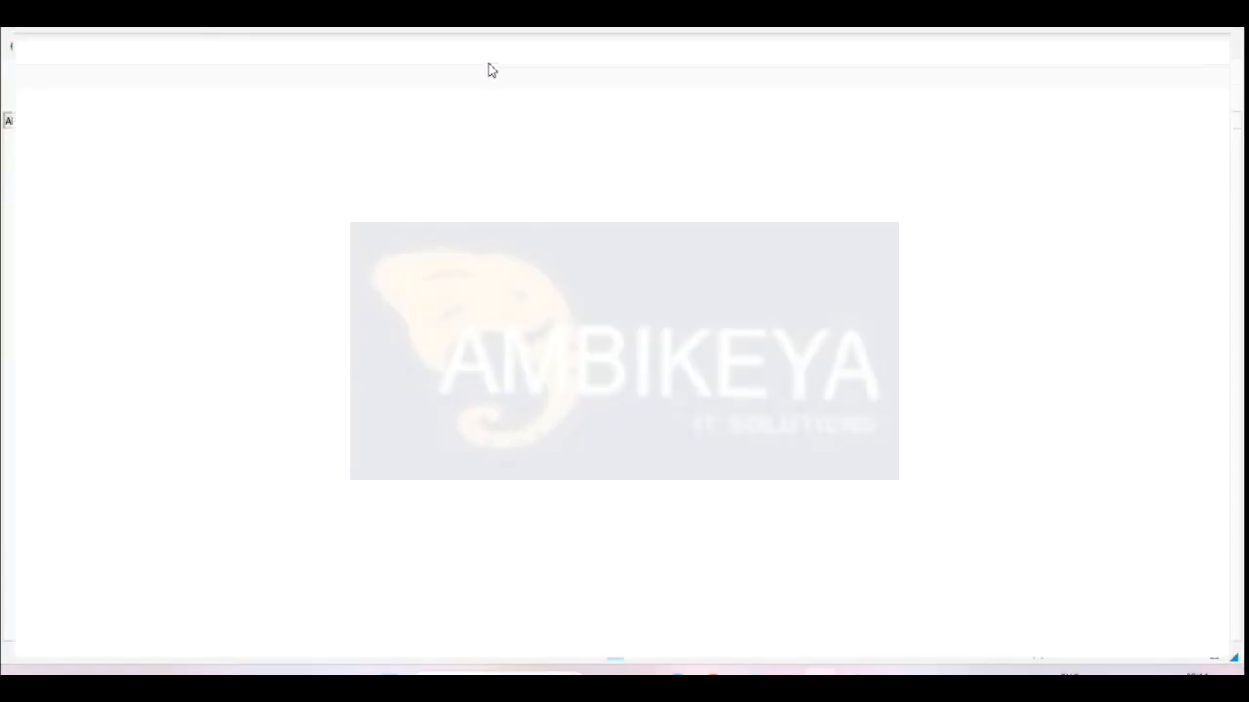
- Start the SNP planning run with transaction /n/sapapo/snp01, reusing an earlier /n/sapapo/ entry
click(147, 46)
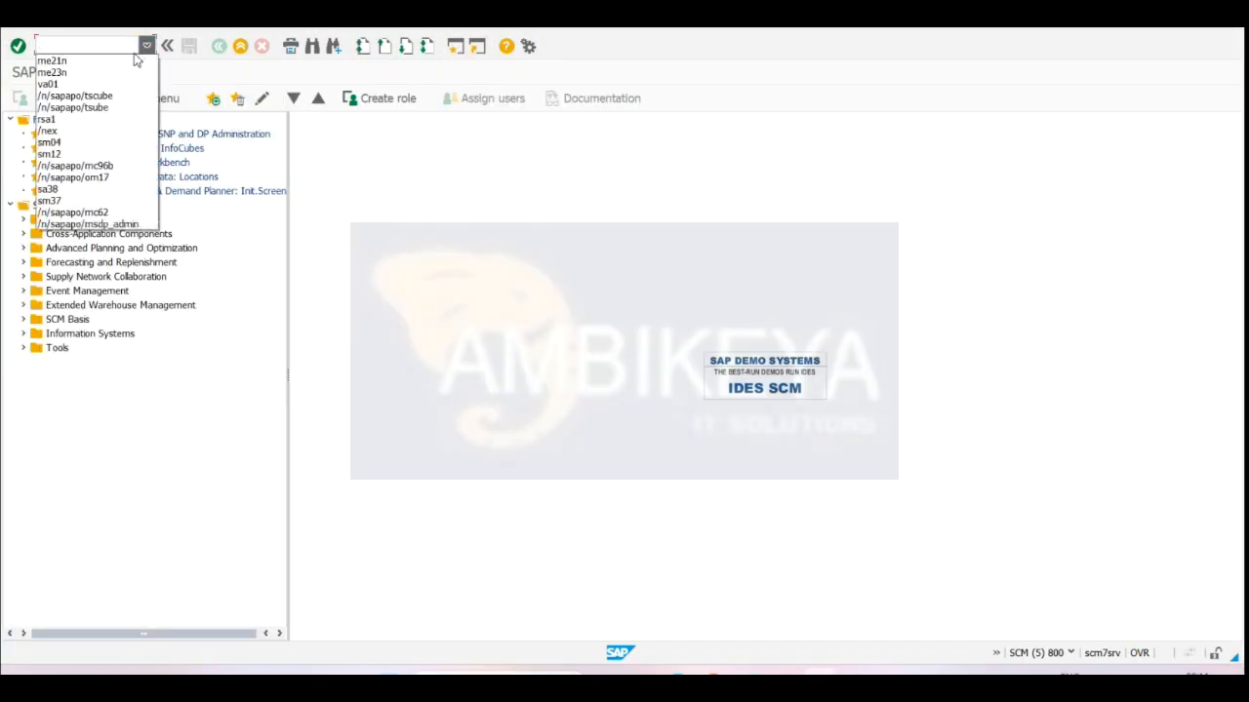
click(99, 96)
click(127, 45)
key(BackSpace)
key(BackSpace)
key(BackSpace)
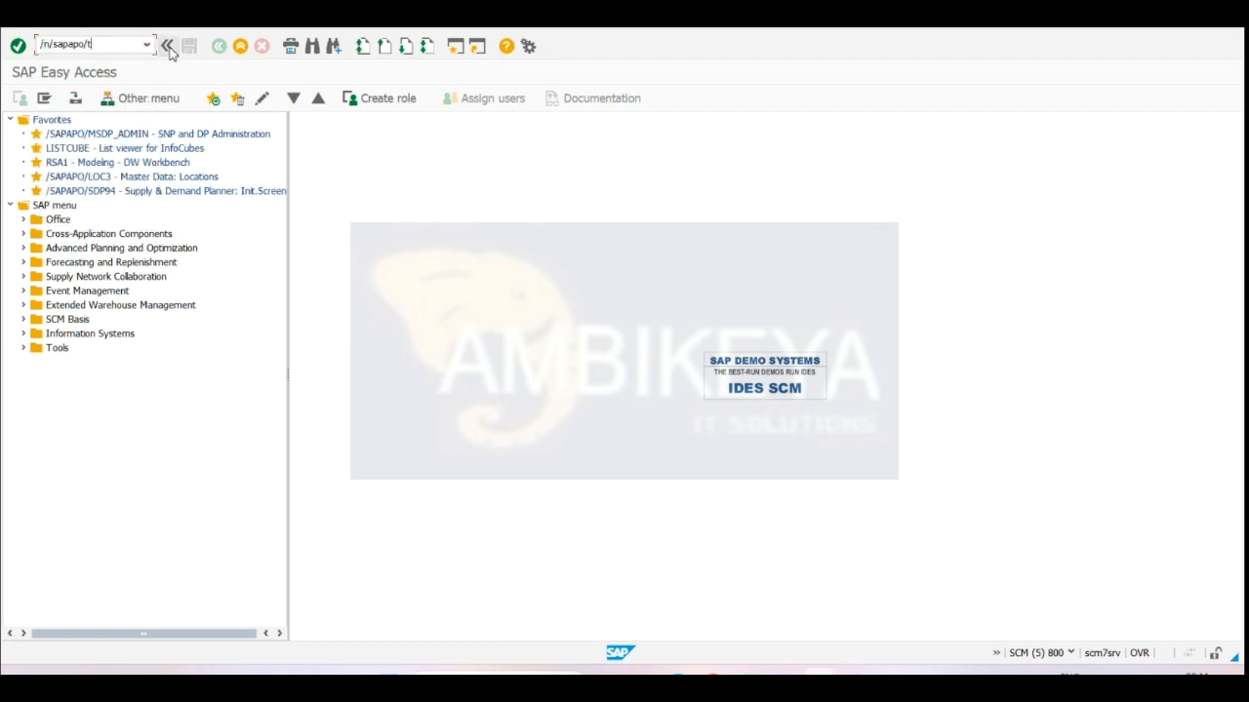
text(snp01)
key(Return)
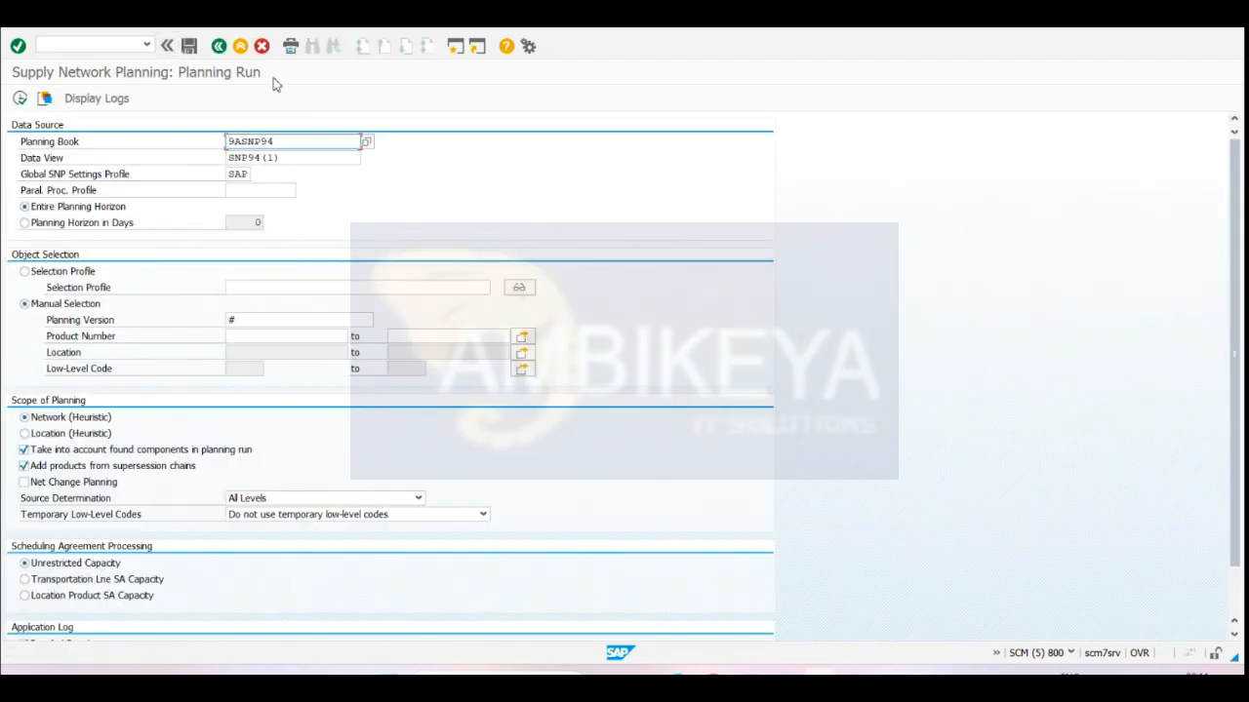
- Enter product number 3455 and set the planning version to 000 for the manual selection
click(266, 333)
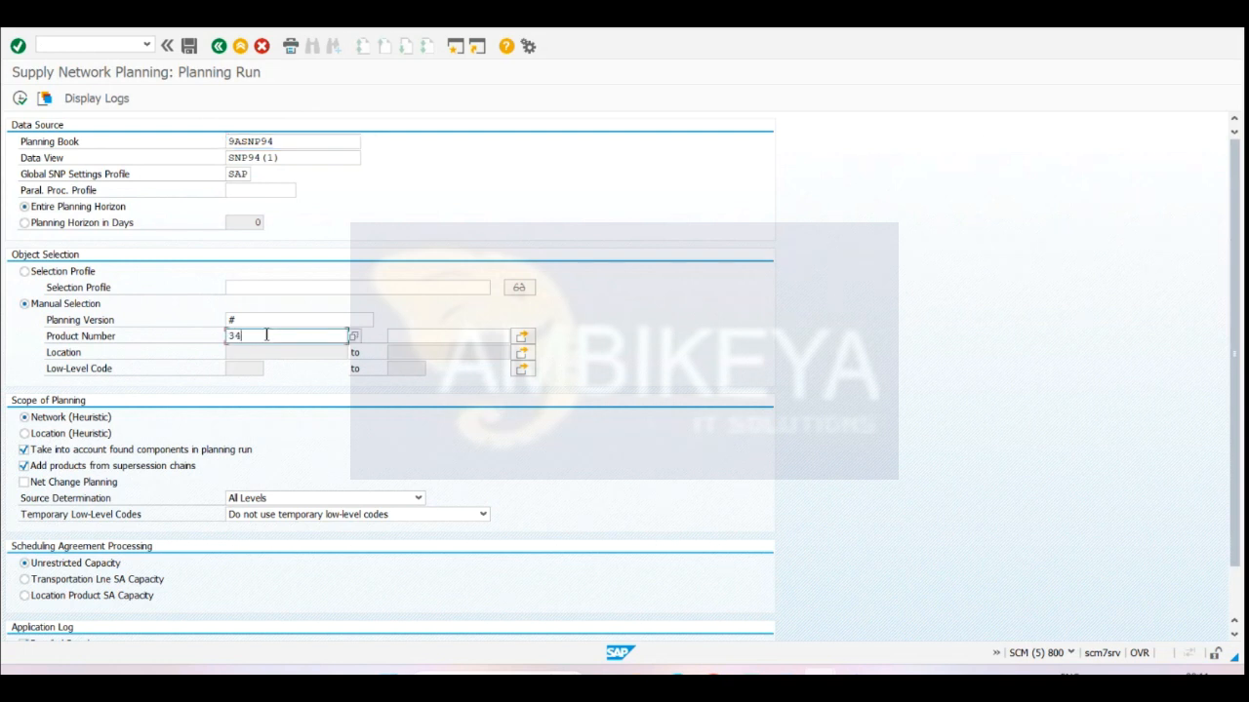
click(266, 352)
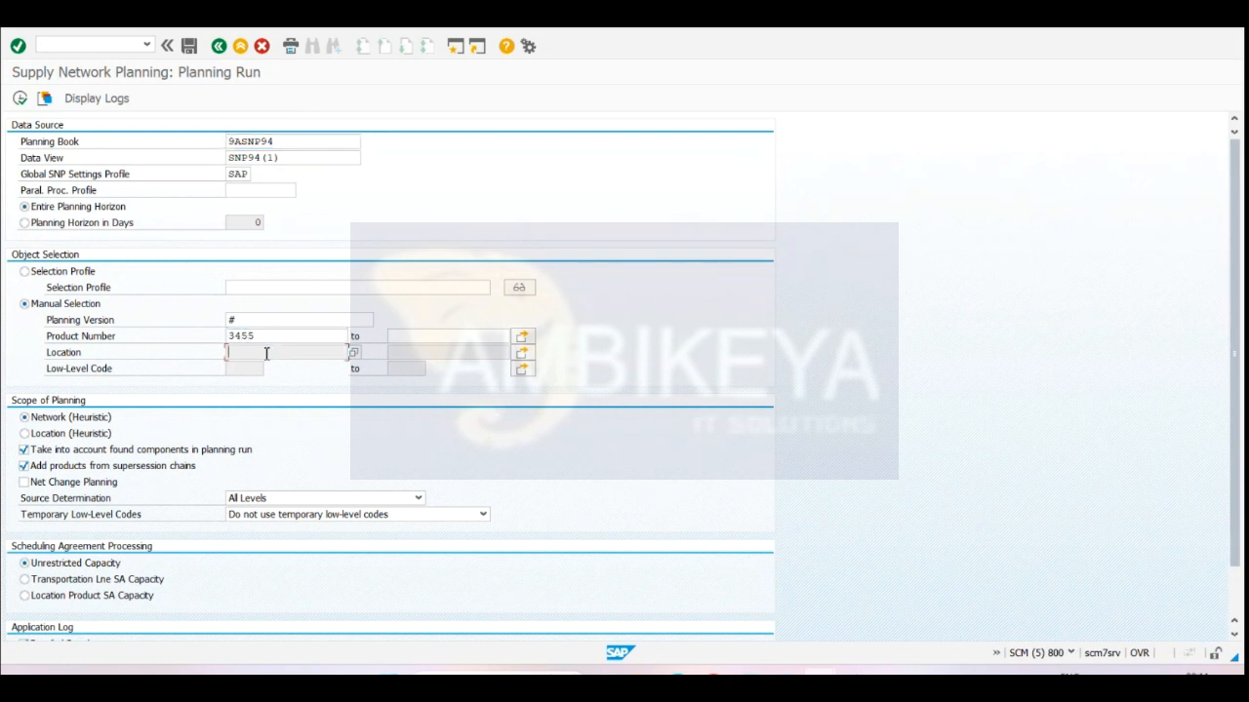
key(Return)
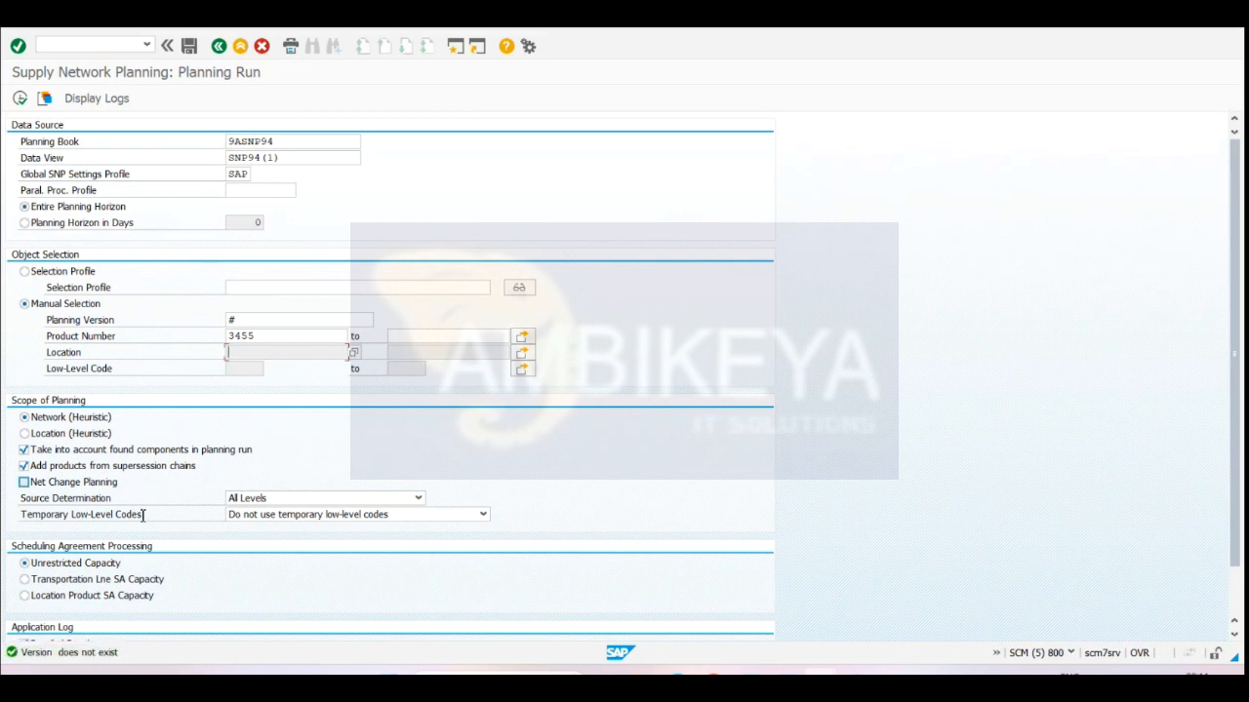
click(263, 321)
key(BackSpace)
click(274, 320)
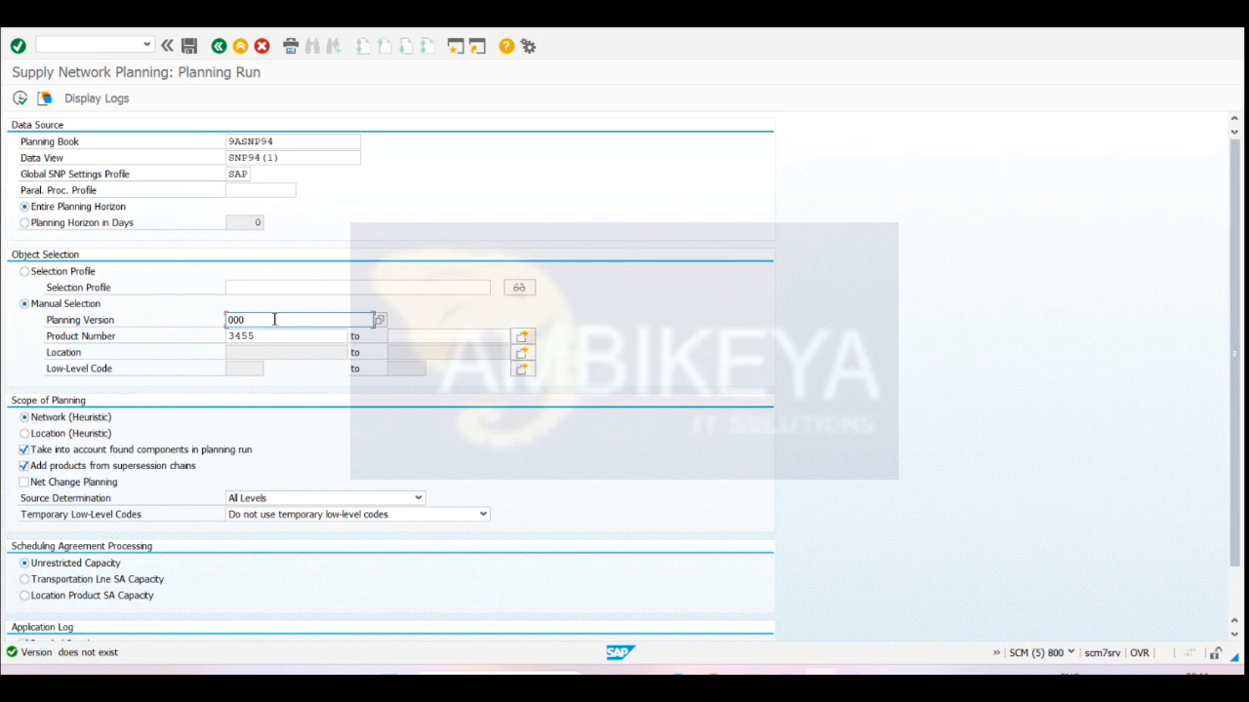
key(Return)
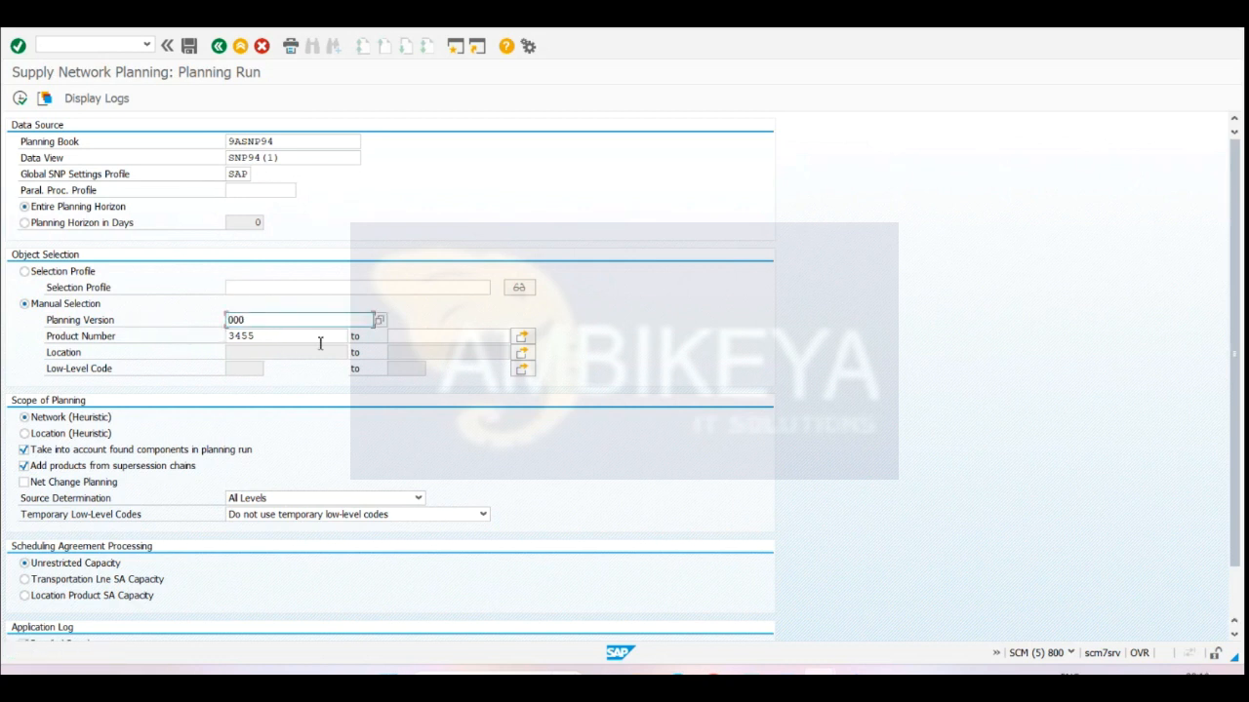
- Load the saved variant that uses planning book CANOPB and data view CANODV
click(44, 97)
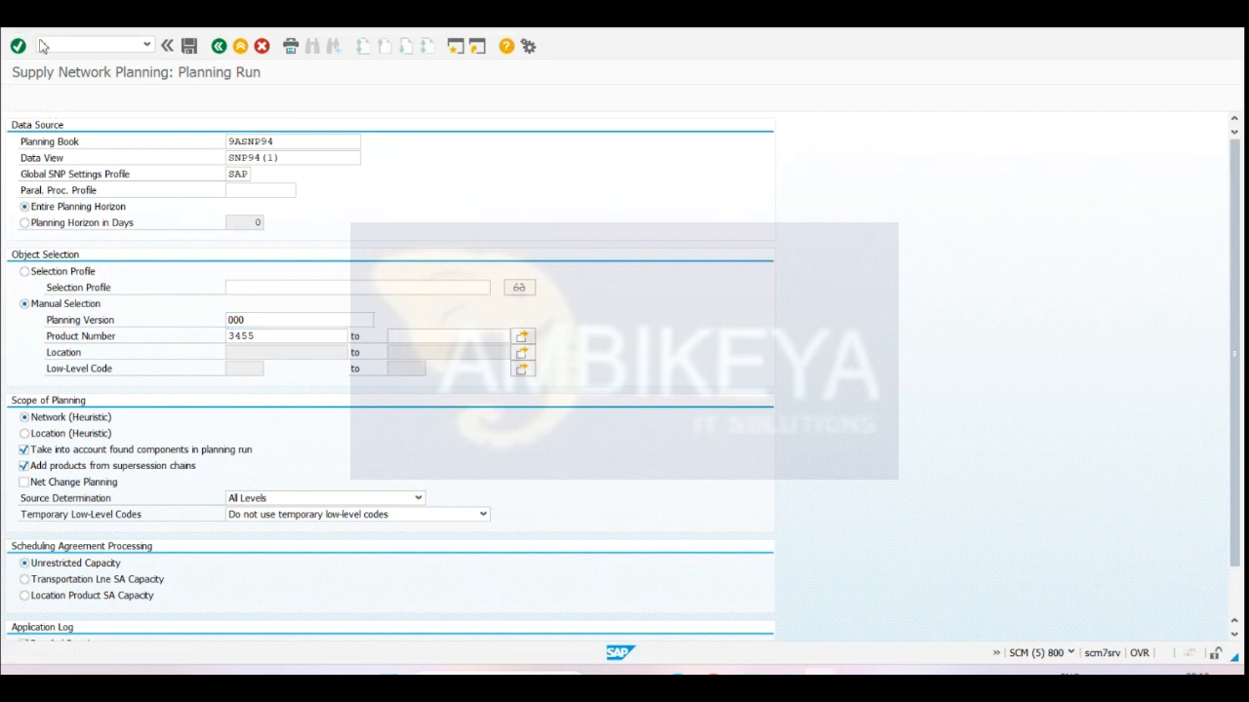
double_click(345, 332)
key(Delete)
click(410, 391)
click(112, 277)
double_click(112, 279)
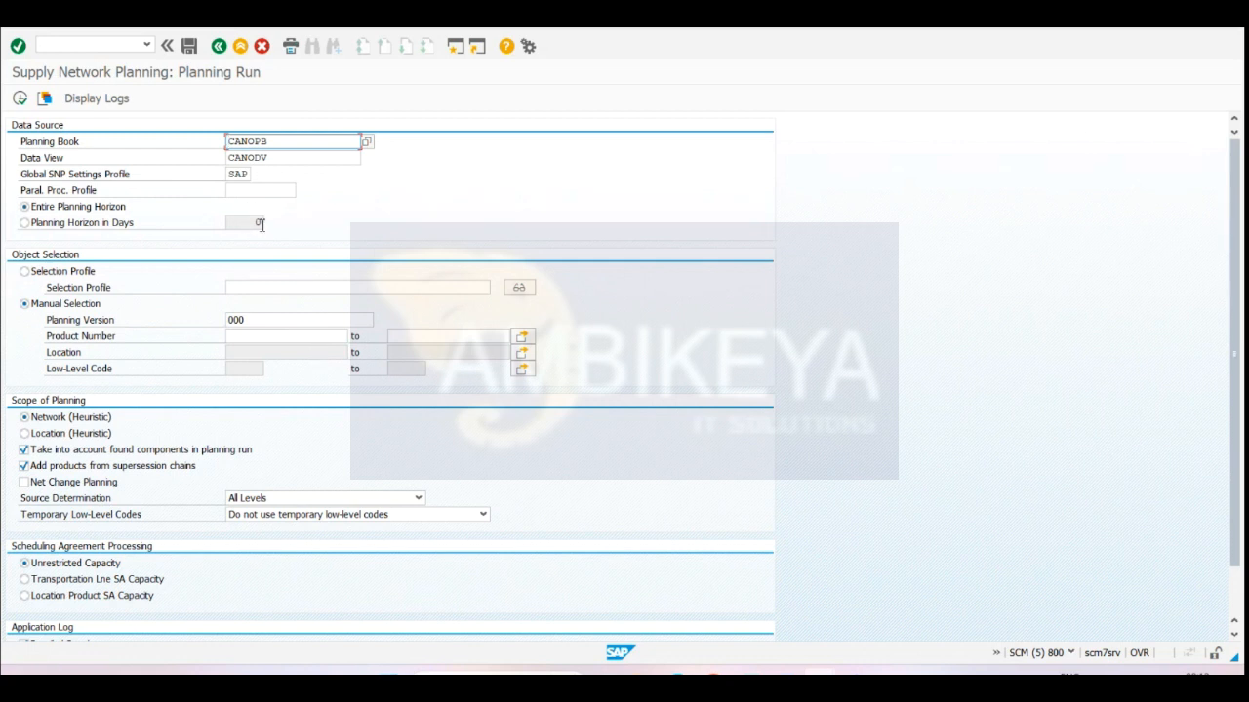
- Keep manual selection, set the planning scope to Location (Heuristic), and enter product 3455 and location 1000
click(90, 274)
click(78, 305)
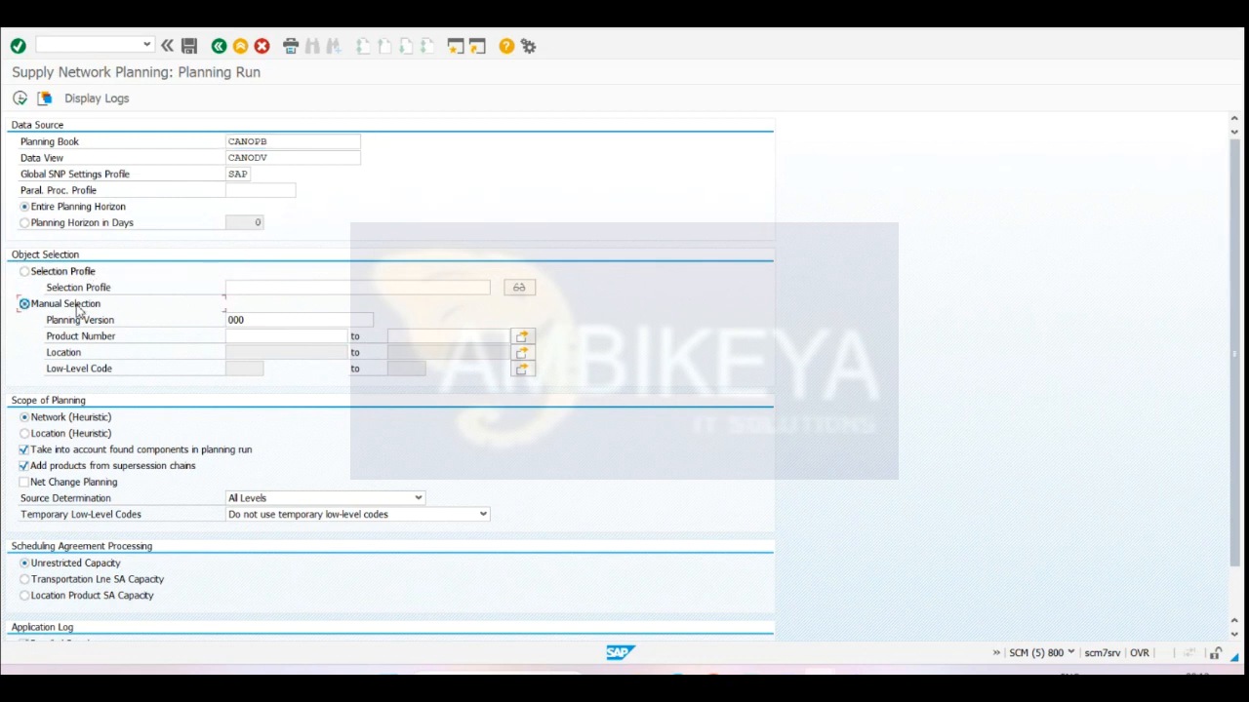
click(269, 336)
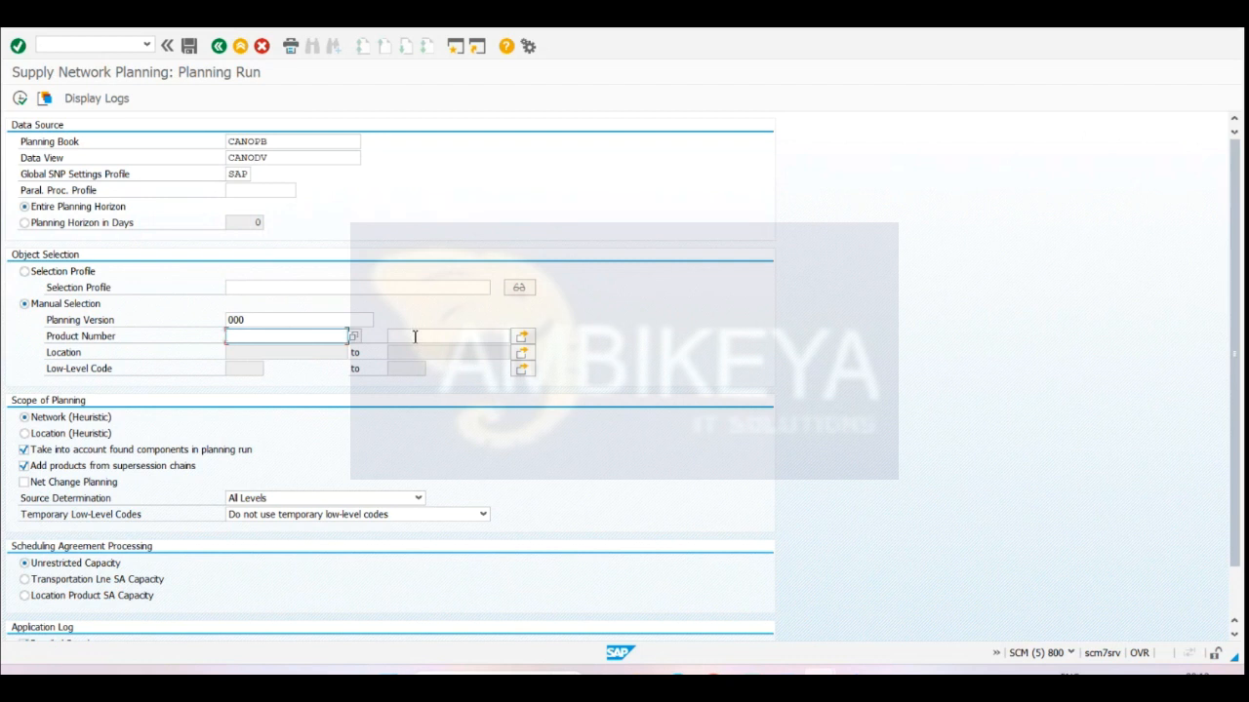
click(28, 434)
click(294, 336)
click(274, 340)
click(269, 353)
click(268, 353)
text(1000)
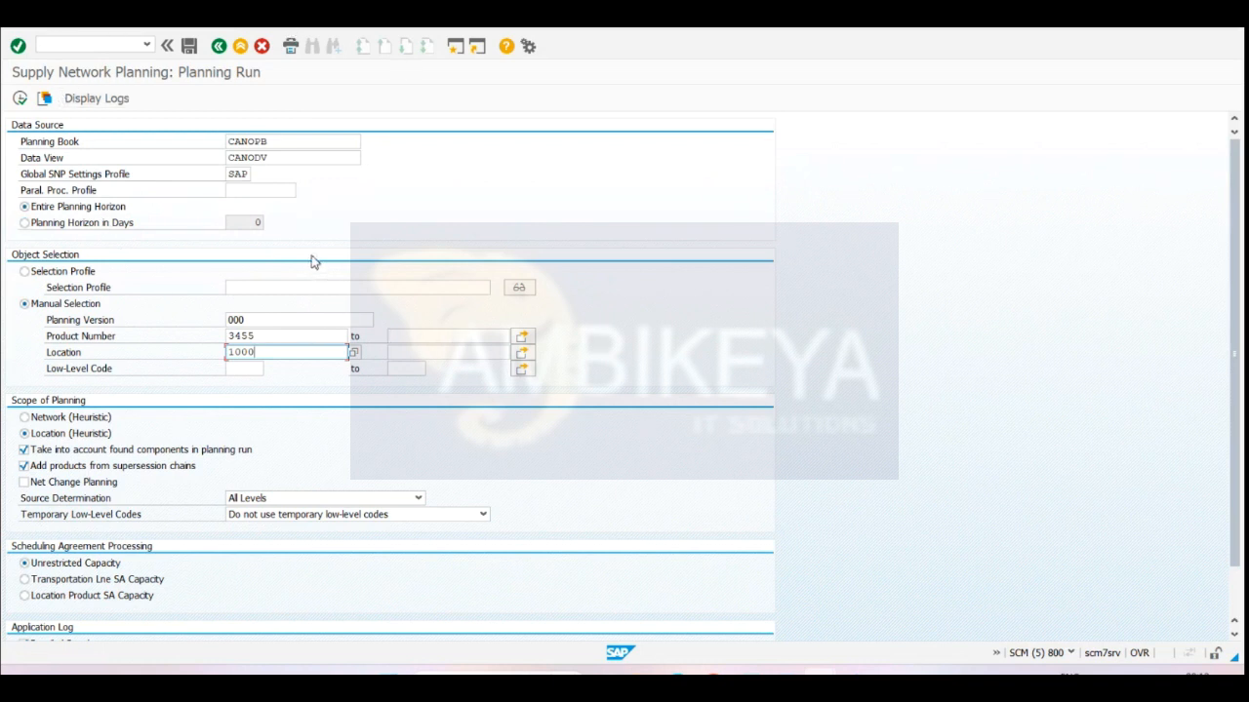
double_click(263, 336)
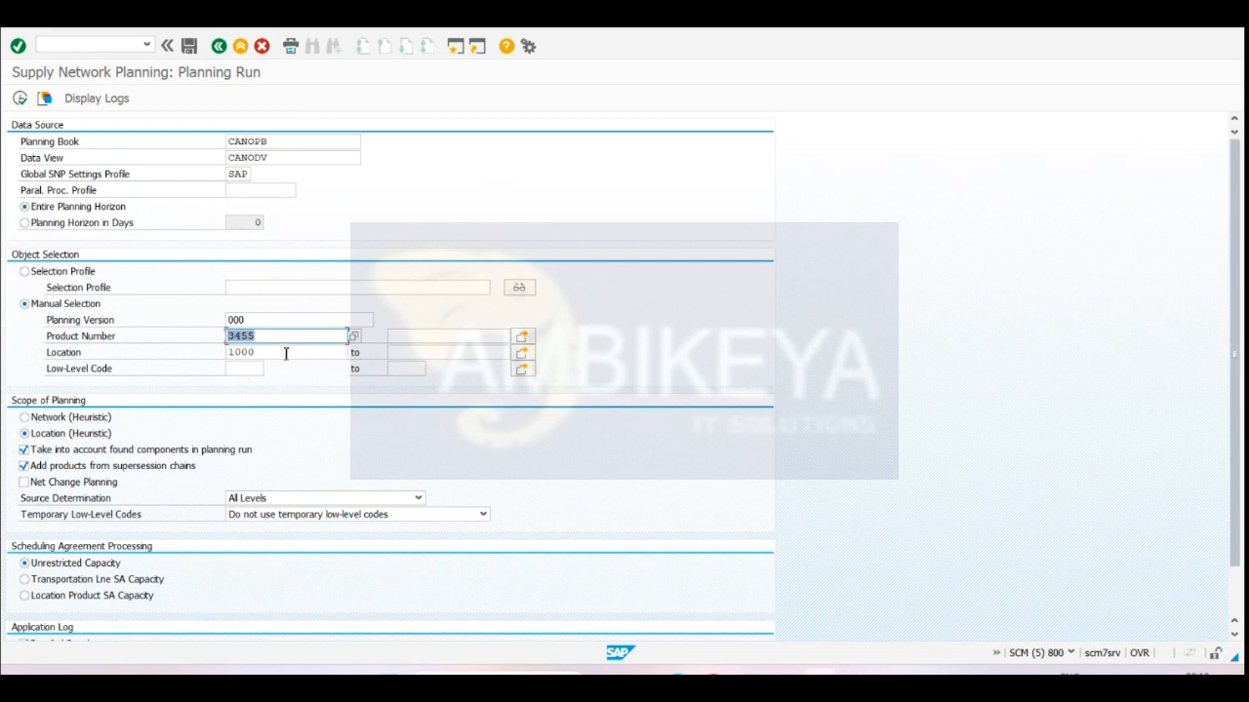
double_click(286, 352)
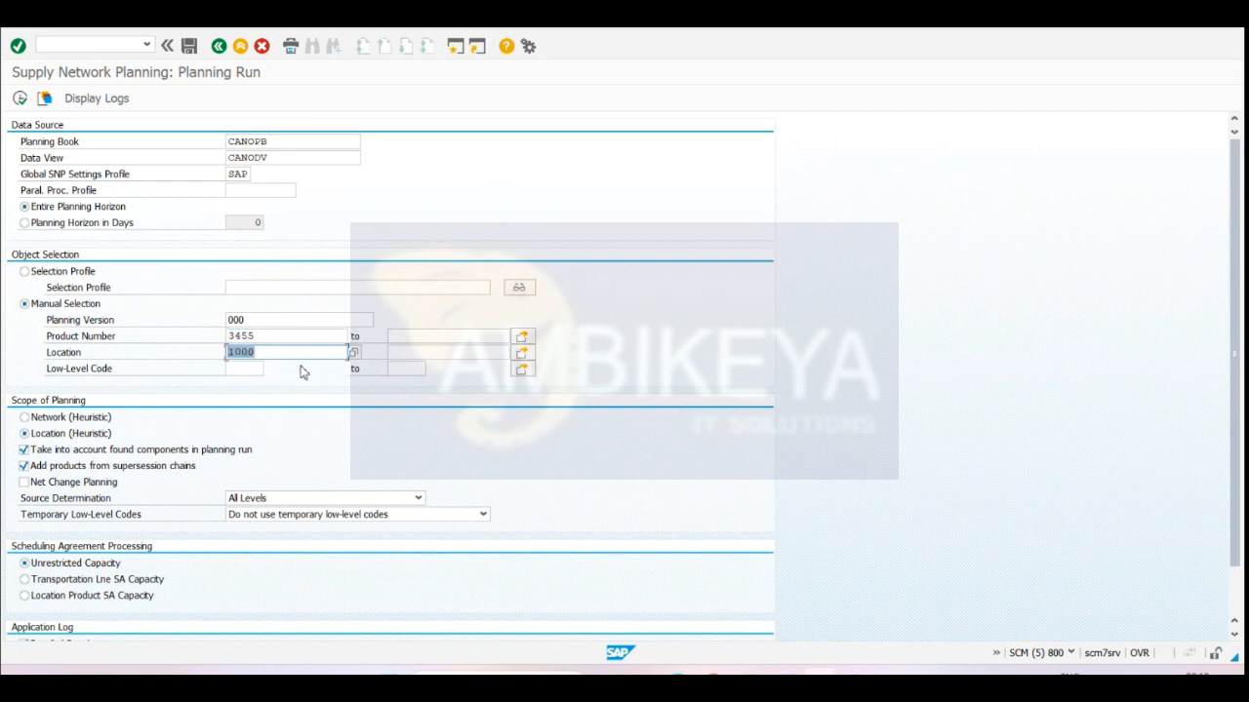
drag(263, 336, 212, 335)
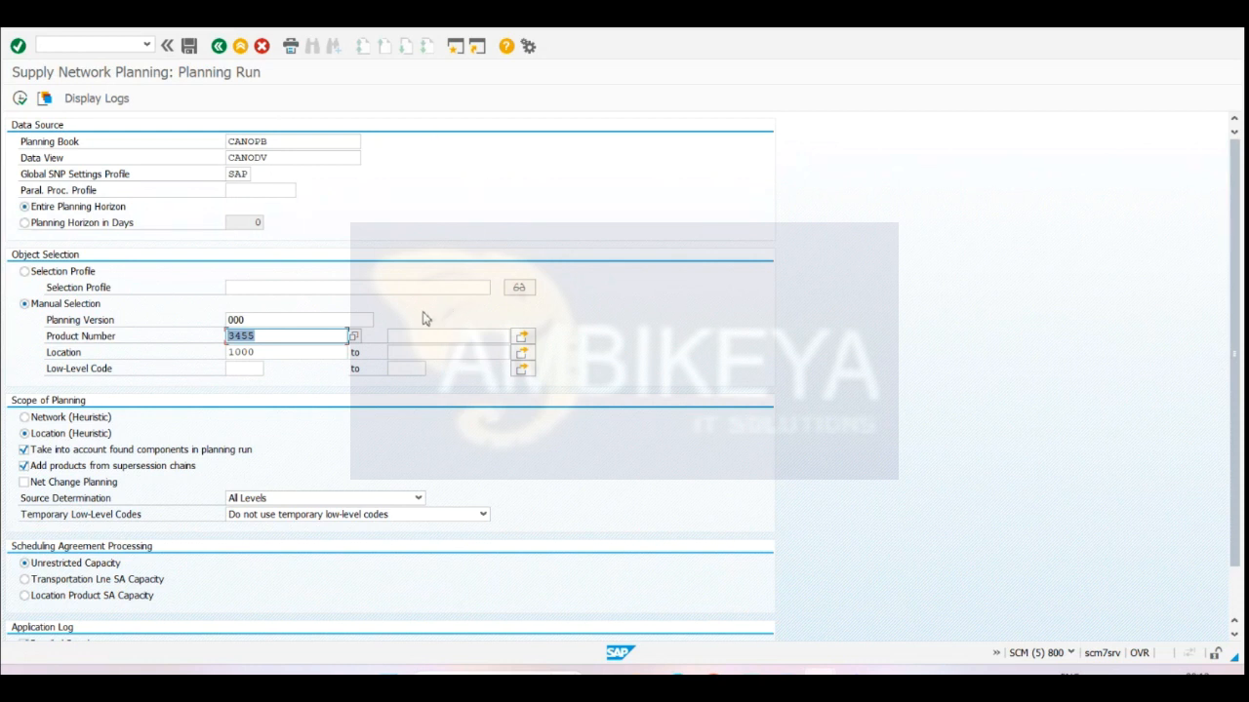
click(263, 335)
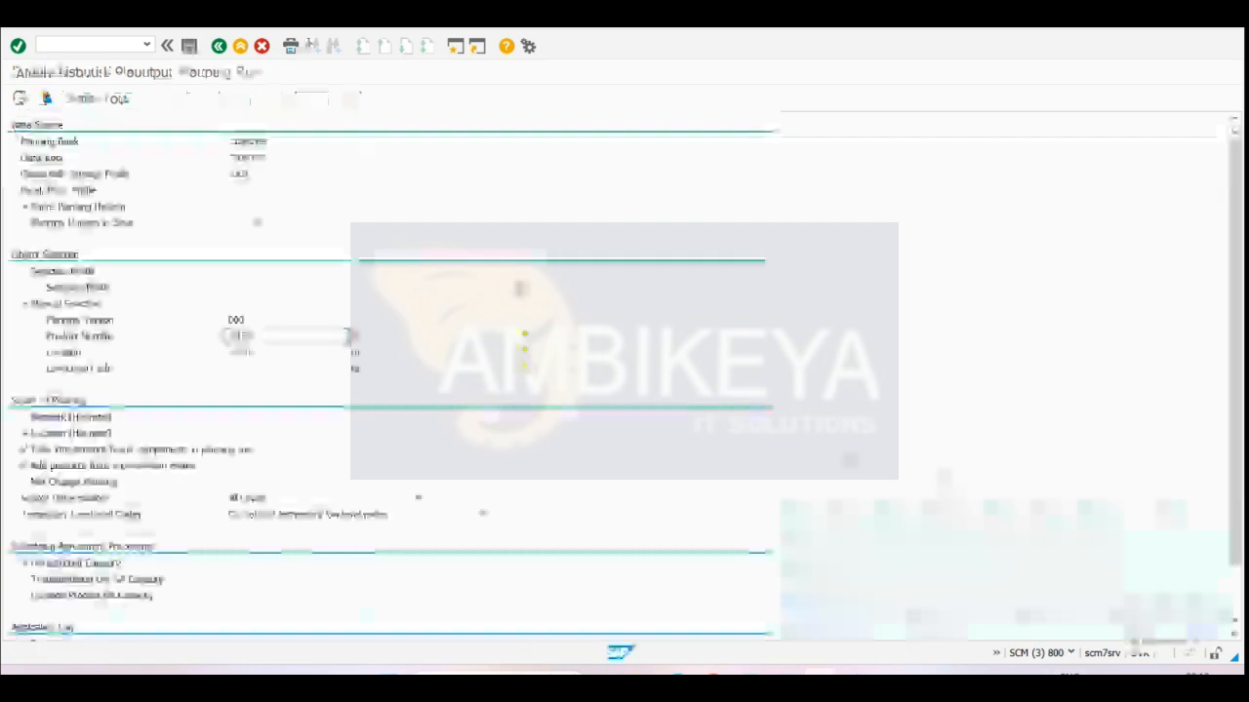
- Switch to the Excel notes and review the transaction codes listed for sales orders and purchase orders
click(836, 599)
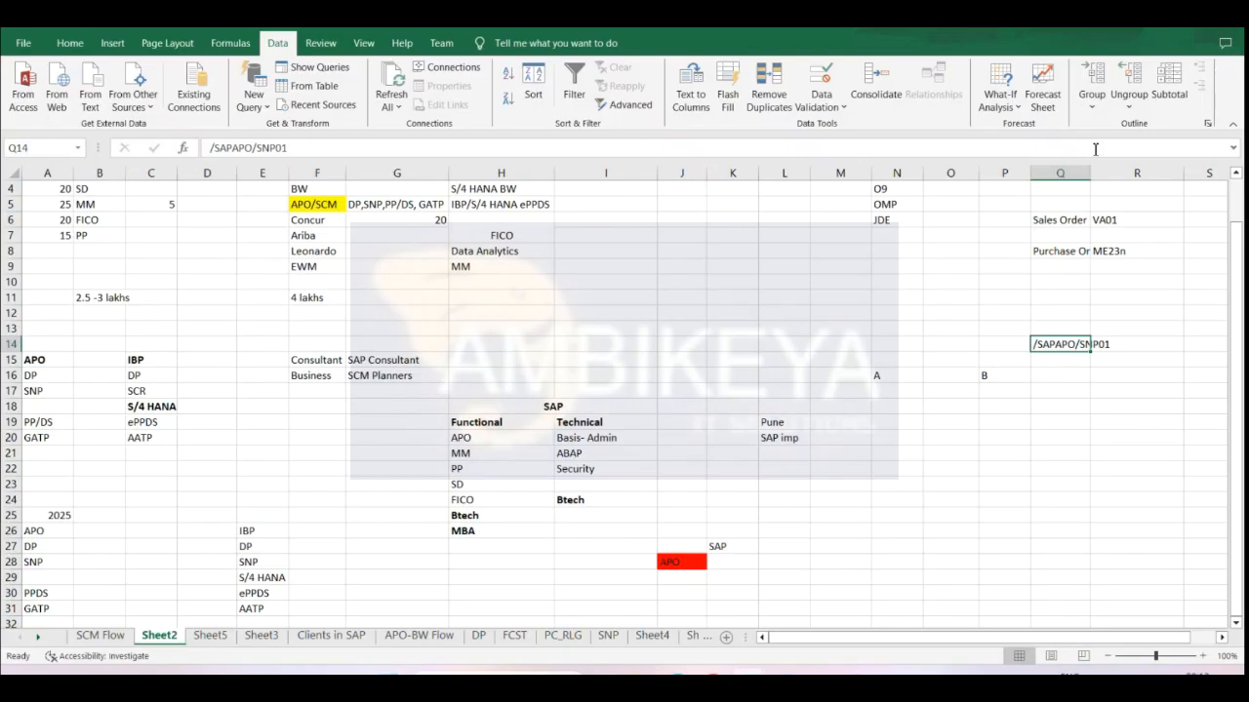
click(1098, 219)
click(1081, 251)
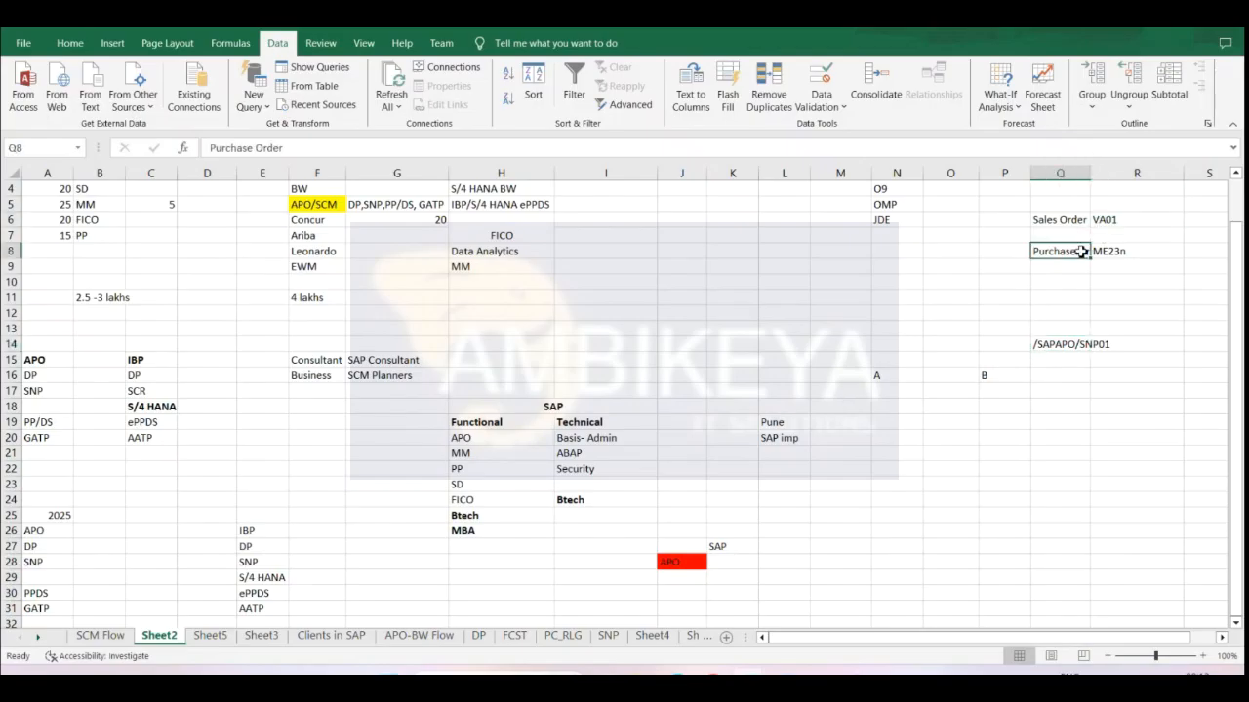
click(1115, 252)
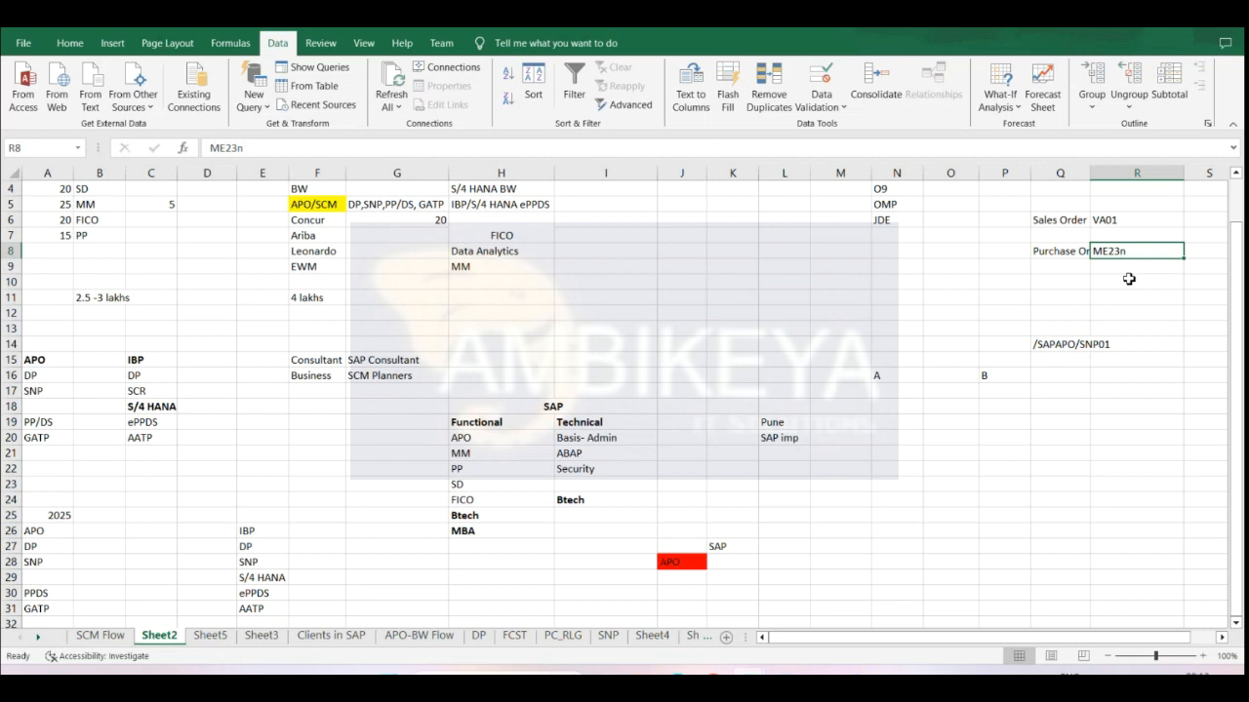
click(1120, 221)
click(1129, 251)
text(-)
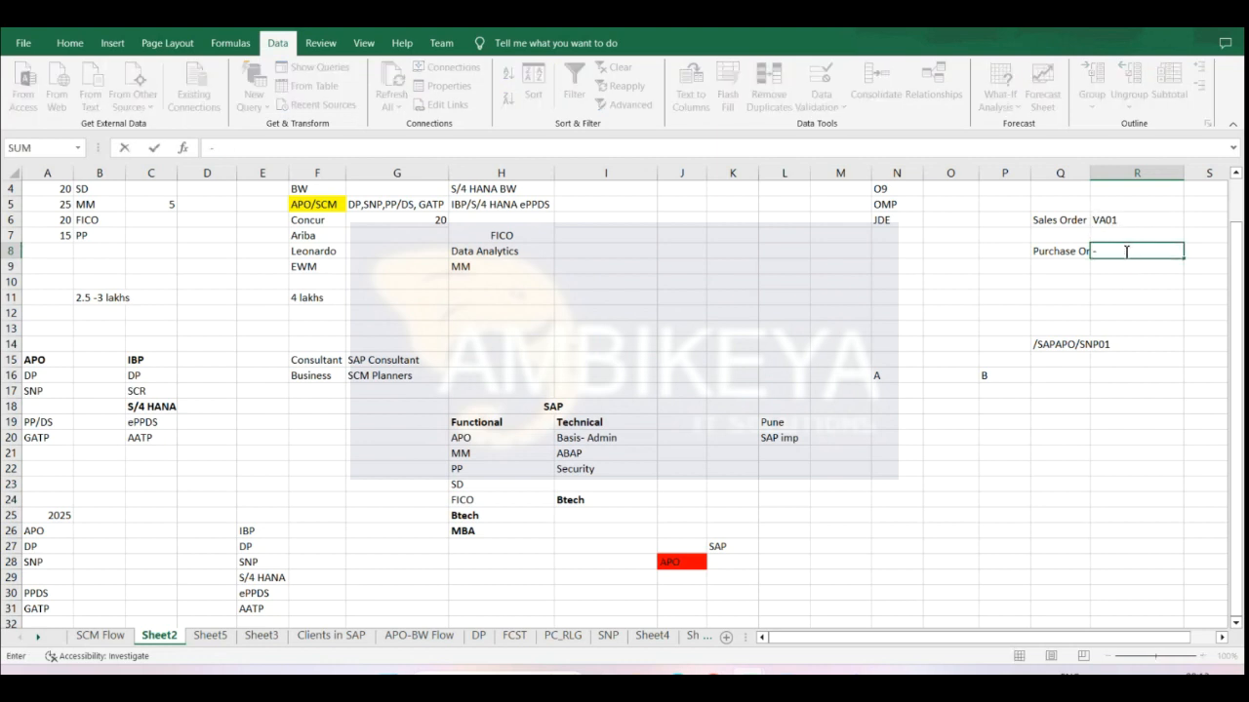
key(ctrl+z)
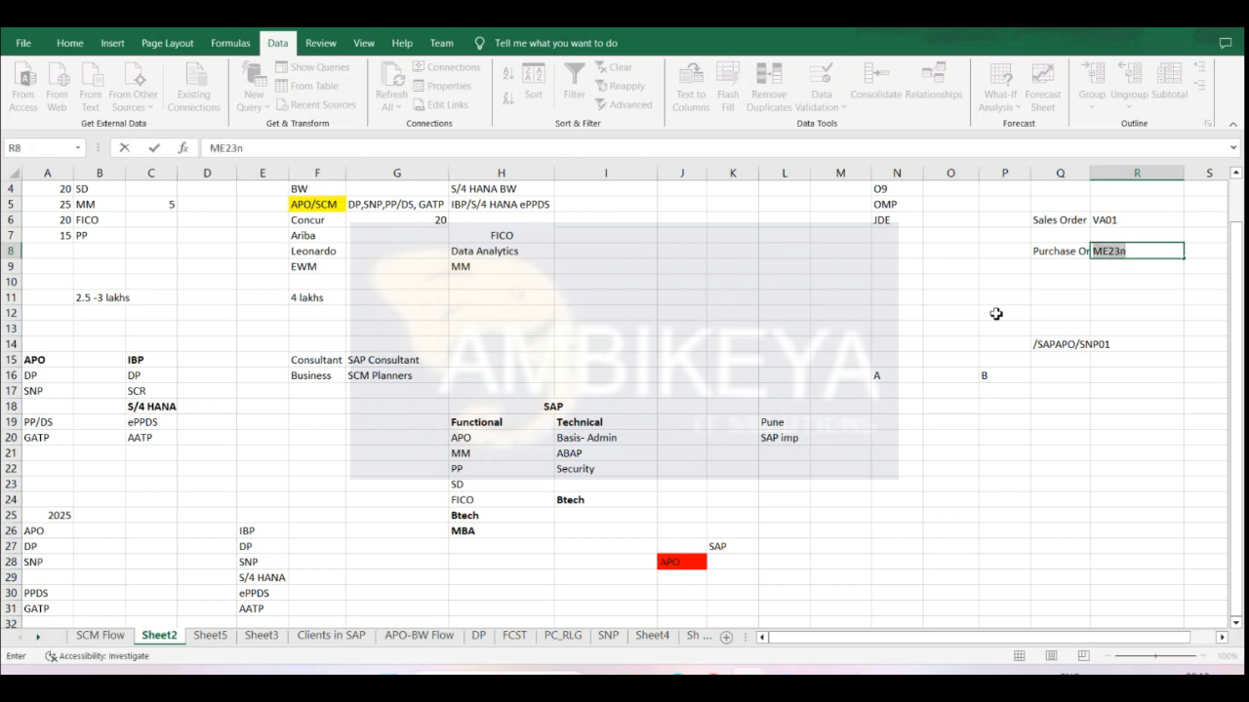
click(987, 299)
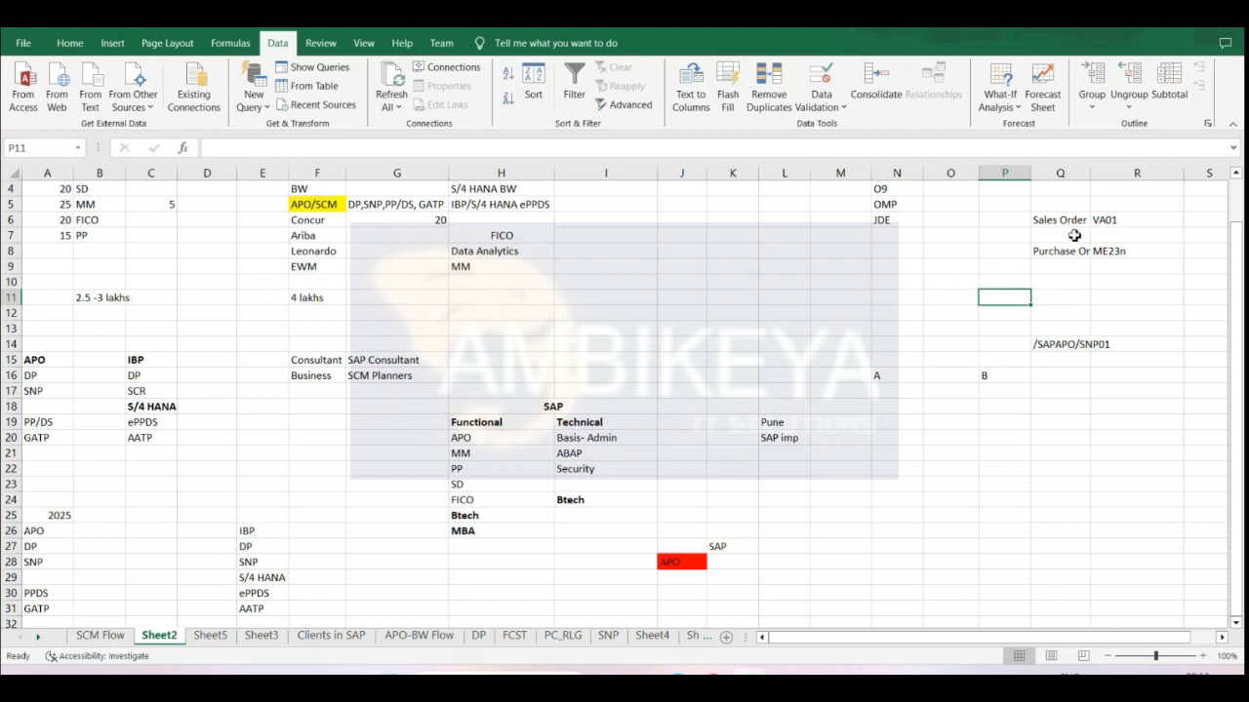
click(1127, 252)
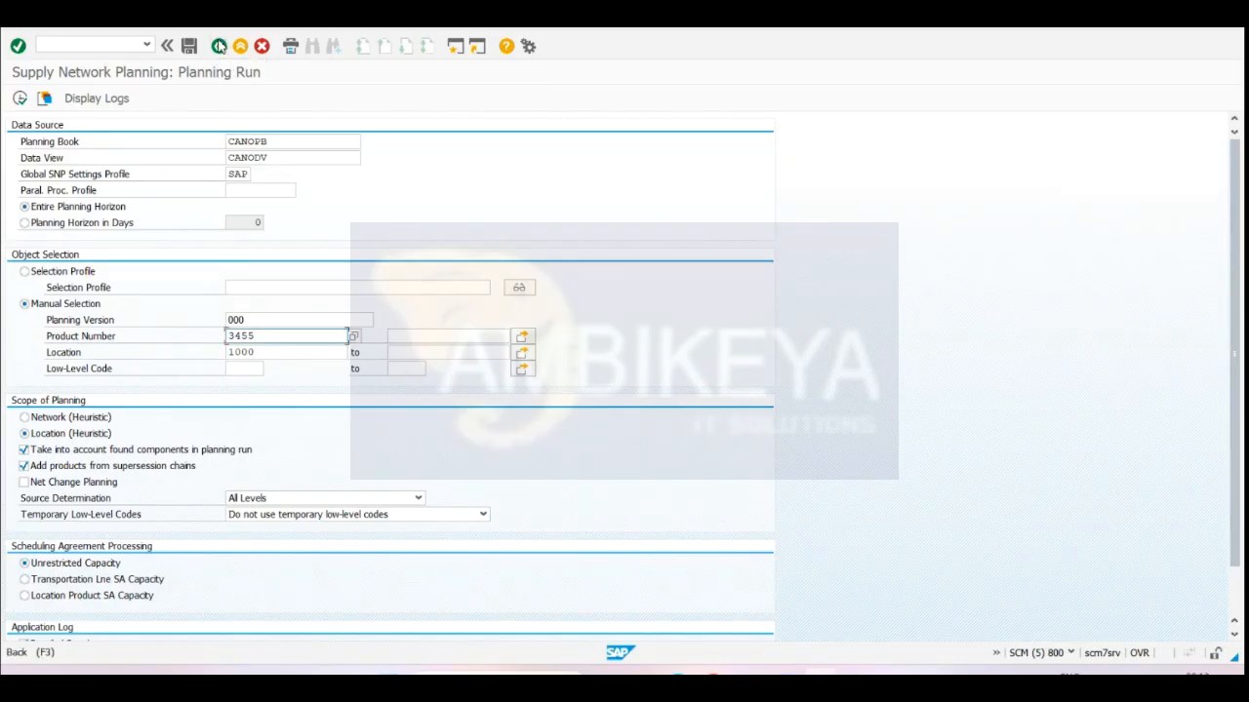
- Switch back to SAP, leave the planning run, and display the SAP Implementation Guide through transaction spro
click(219, 46)
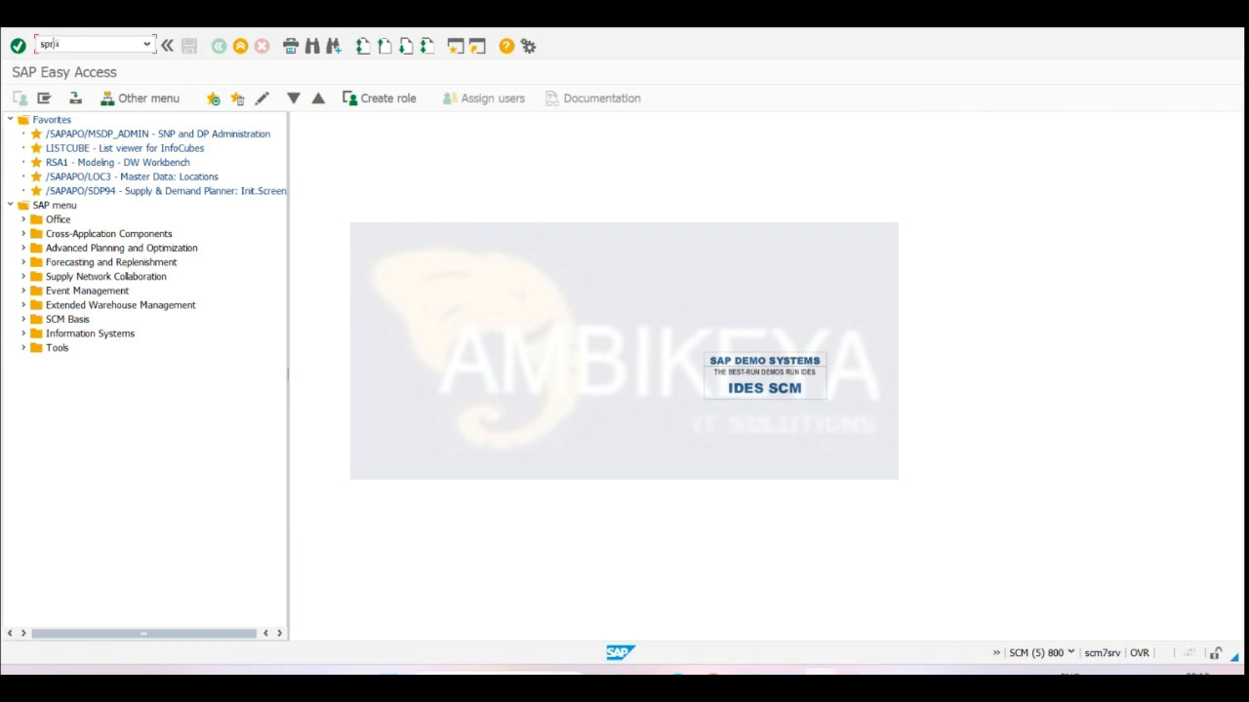
key(Return)
click(92, 102)
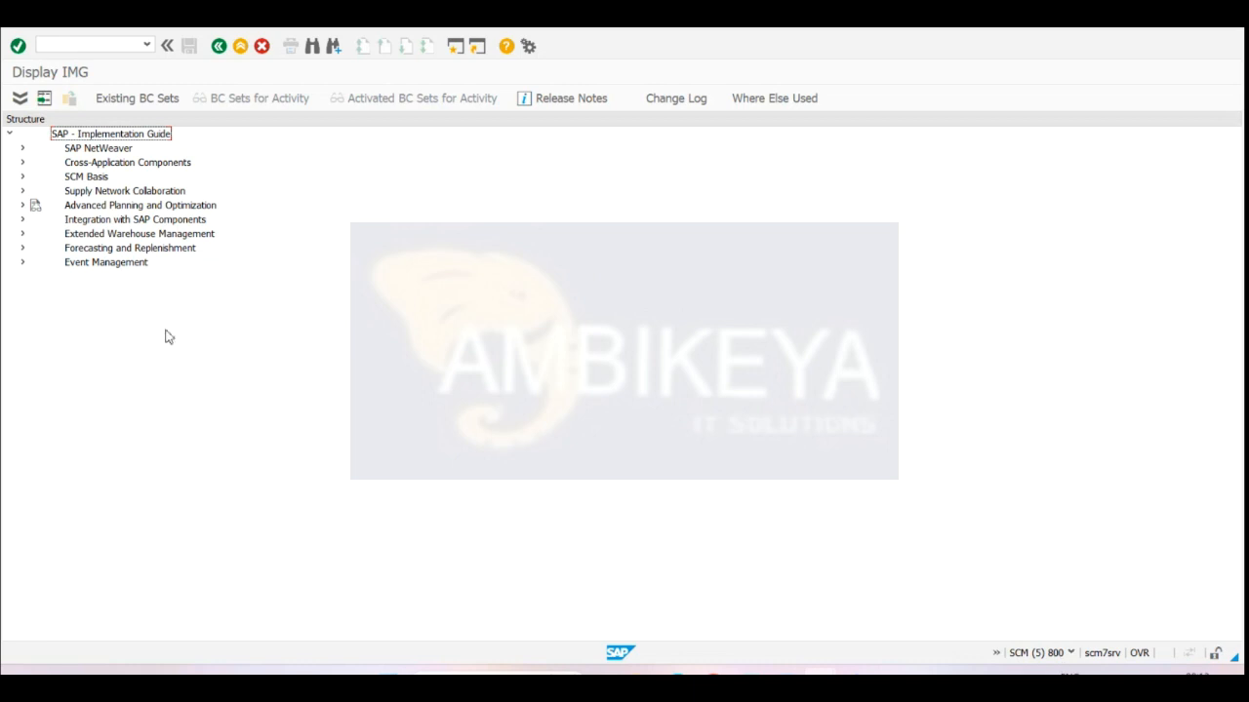
- Expand Advanced Planning and Optimization, Supply Chain Planning and Demand Planning (DP) down to the activities under Basic Settings
click(22, 205)
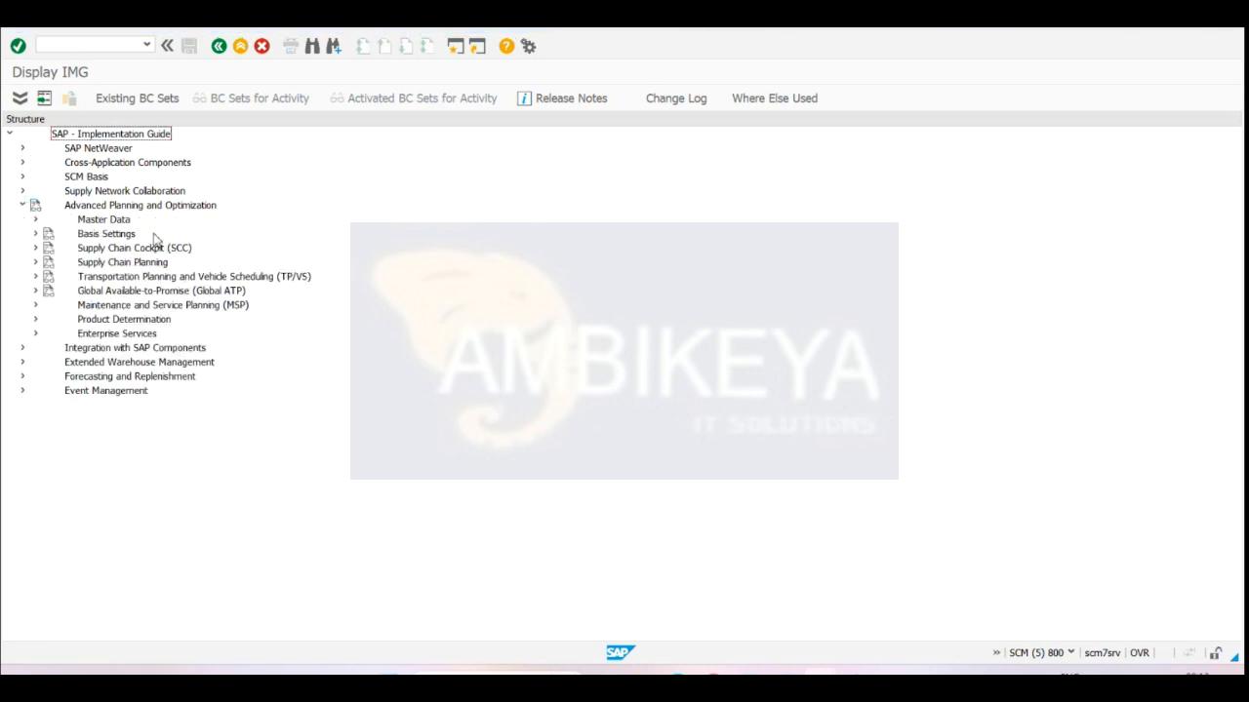
click(35, 264)
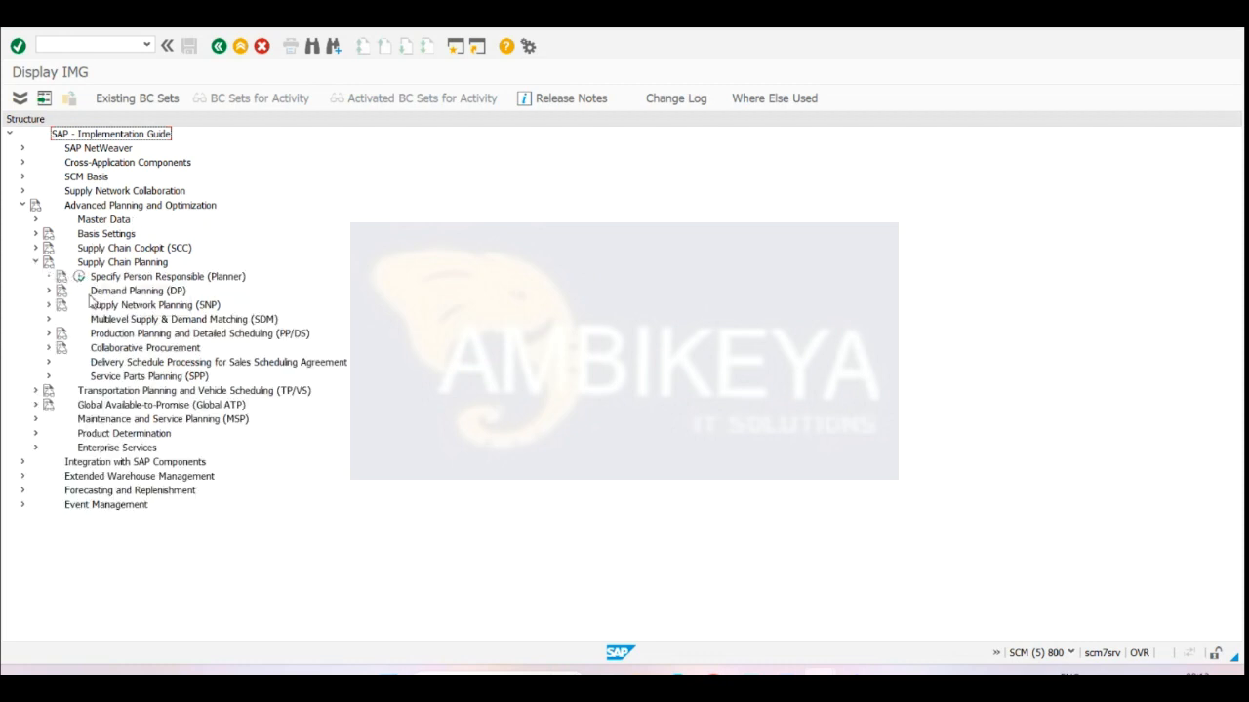
click(138, 292)
click(49, 291)
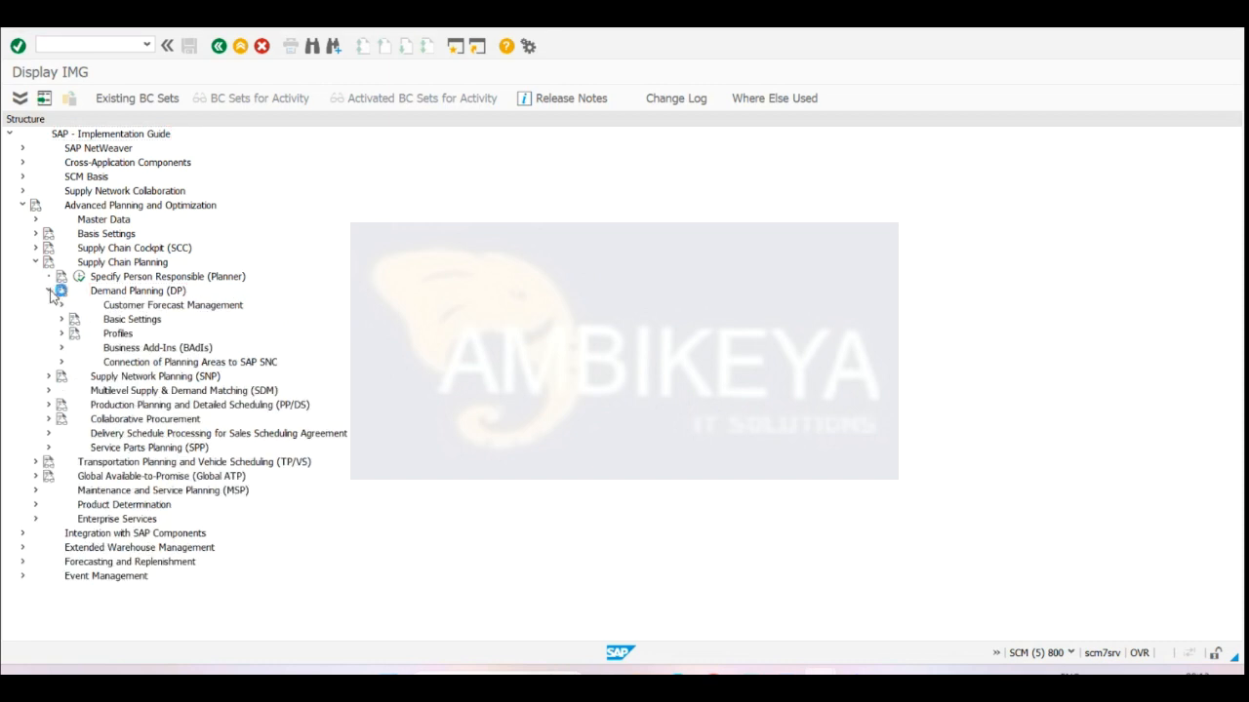
click(61, 319)
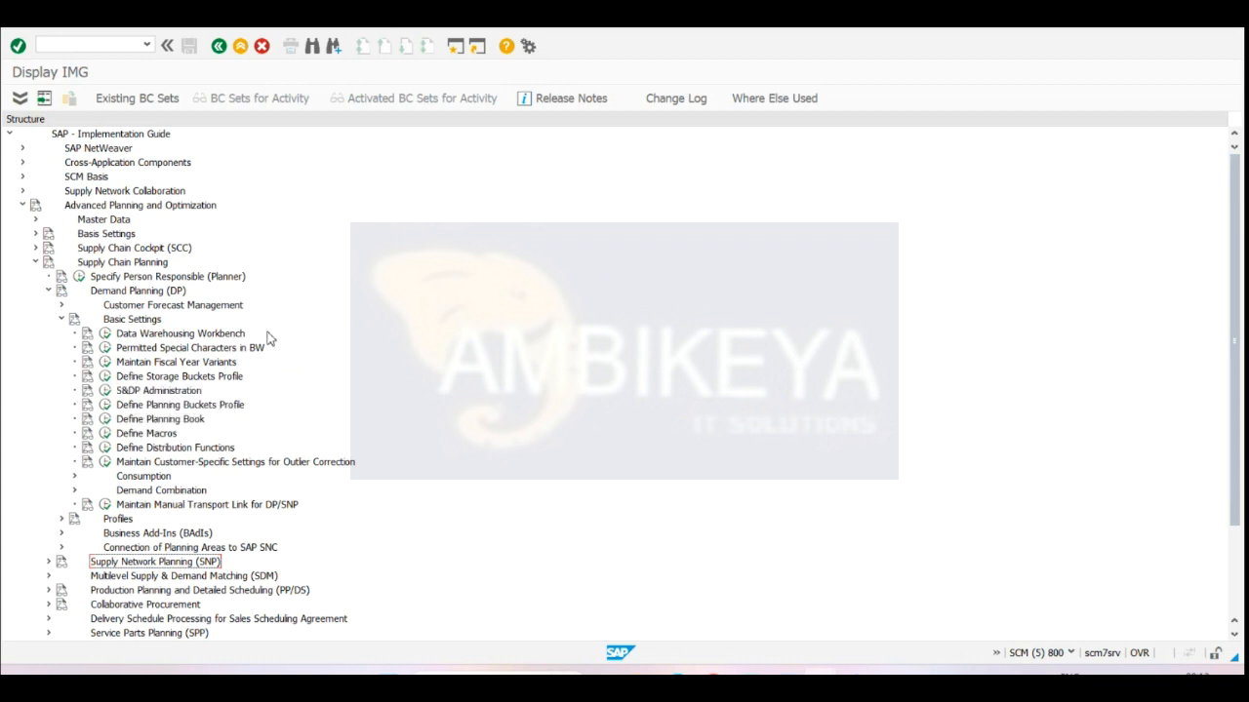
- Expand Customer Forecast Management and the Demand Combination node within Basic Settings to examine their Demand Planning activities
click(60, 306)
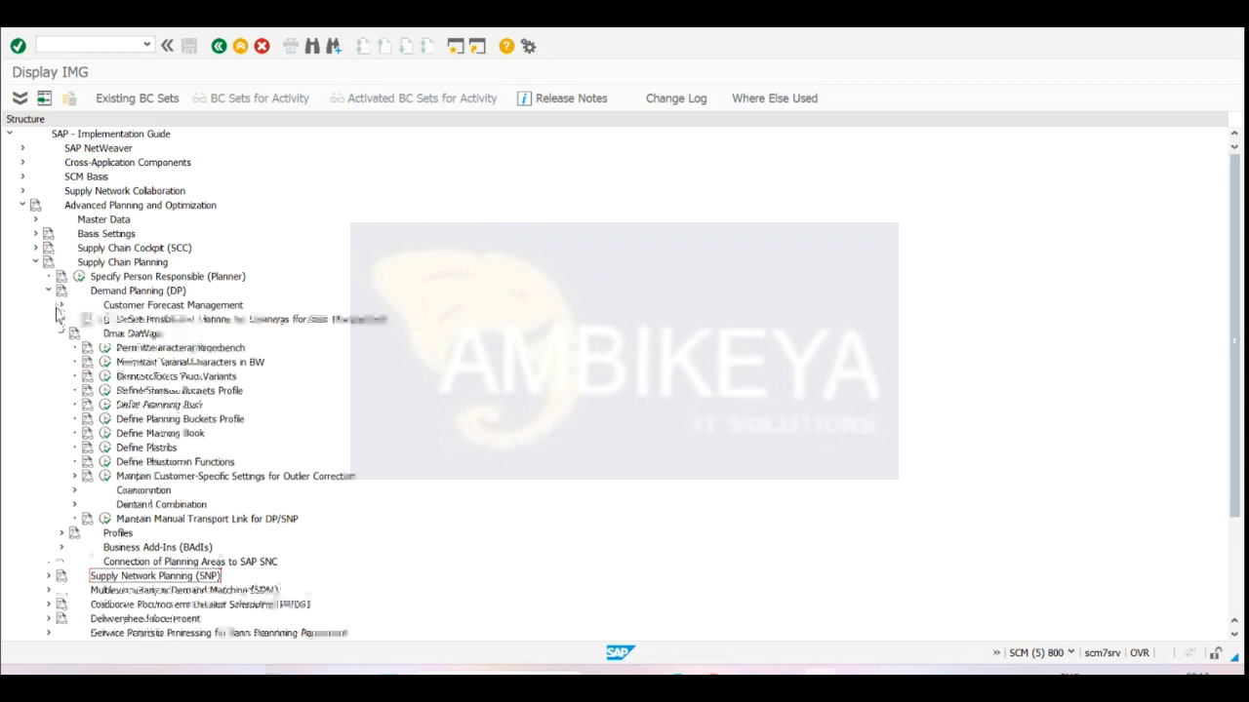
click(60, 306)
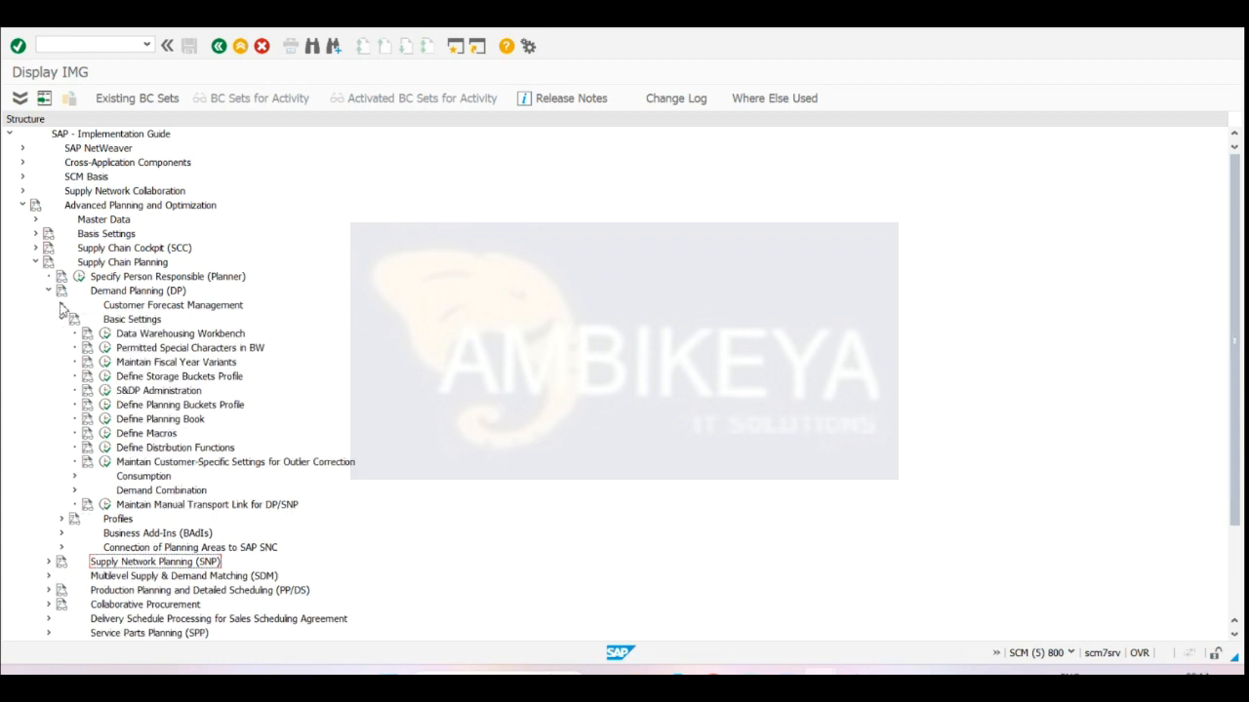
click(75, 491)
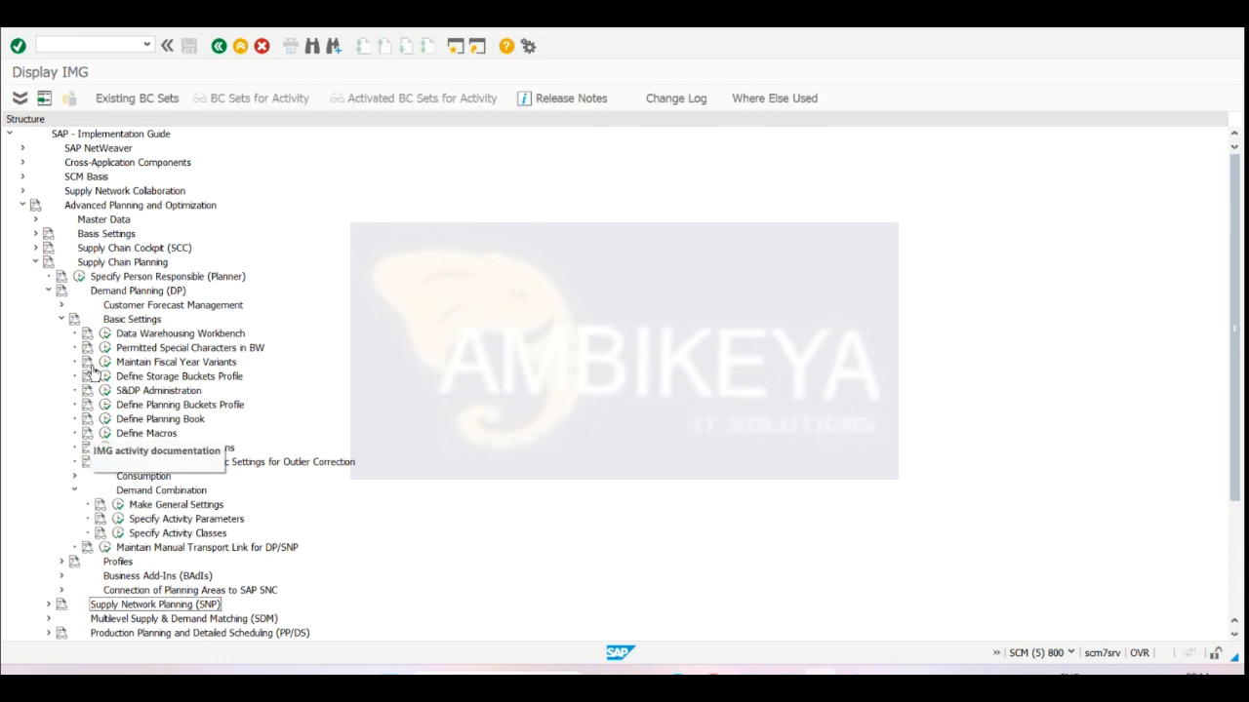
click(61, 307)
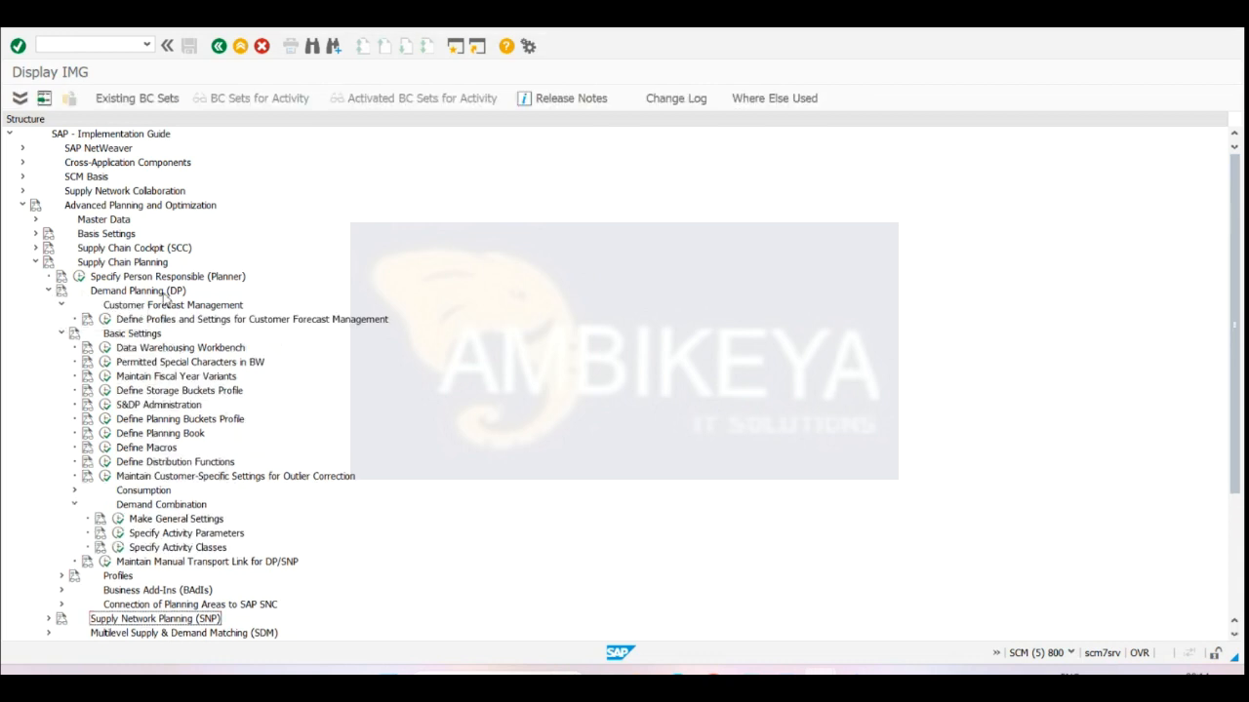
- Expand Profiles and Business Add-Ins (BAdIs) under Demand Planning to examine their activities
scroll(1236, 218, down, 3)
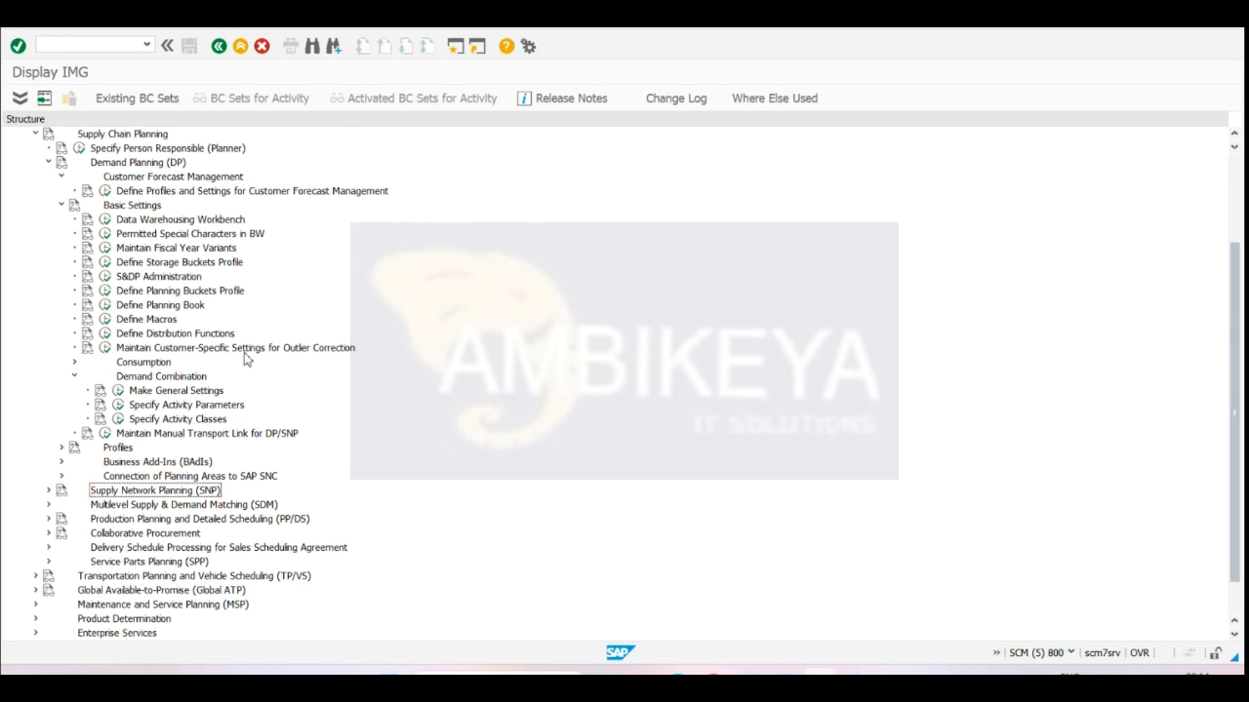
click(62, 449)
click(60, 491)
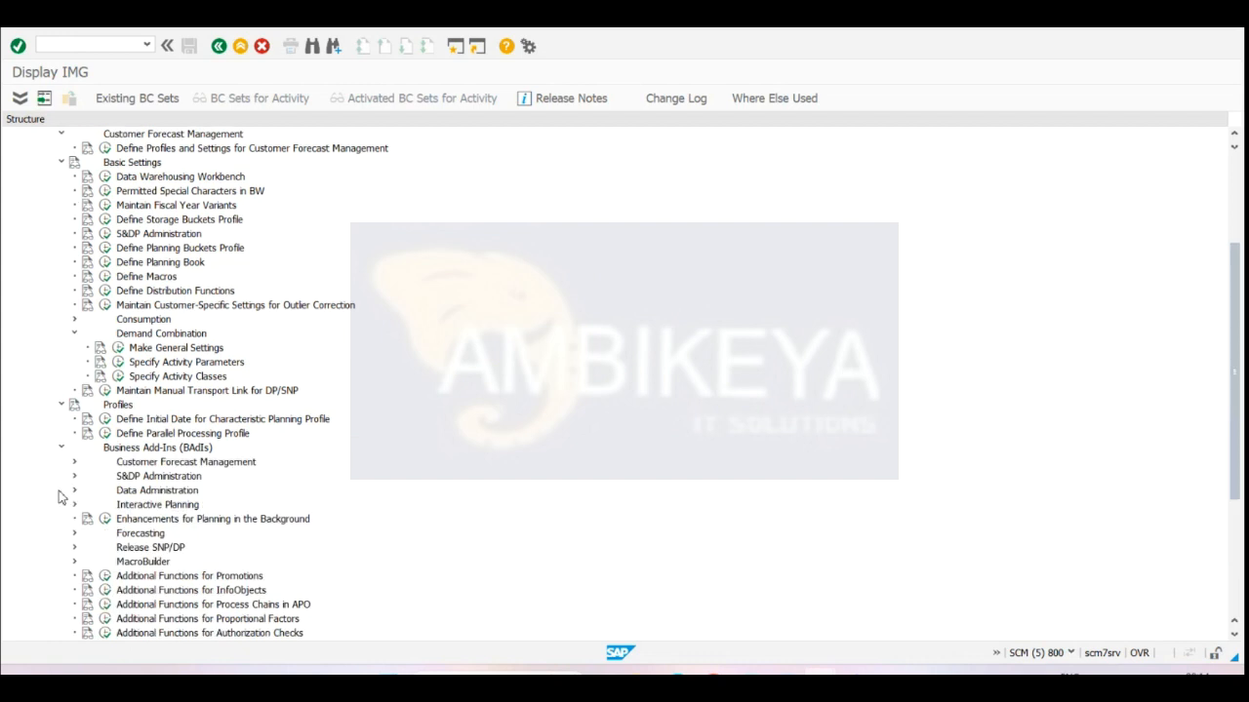
scroll(1237, 275, down, 4)
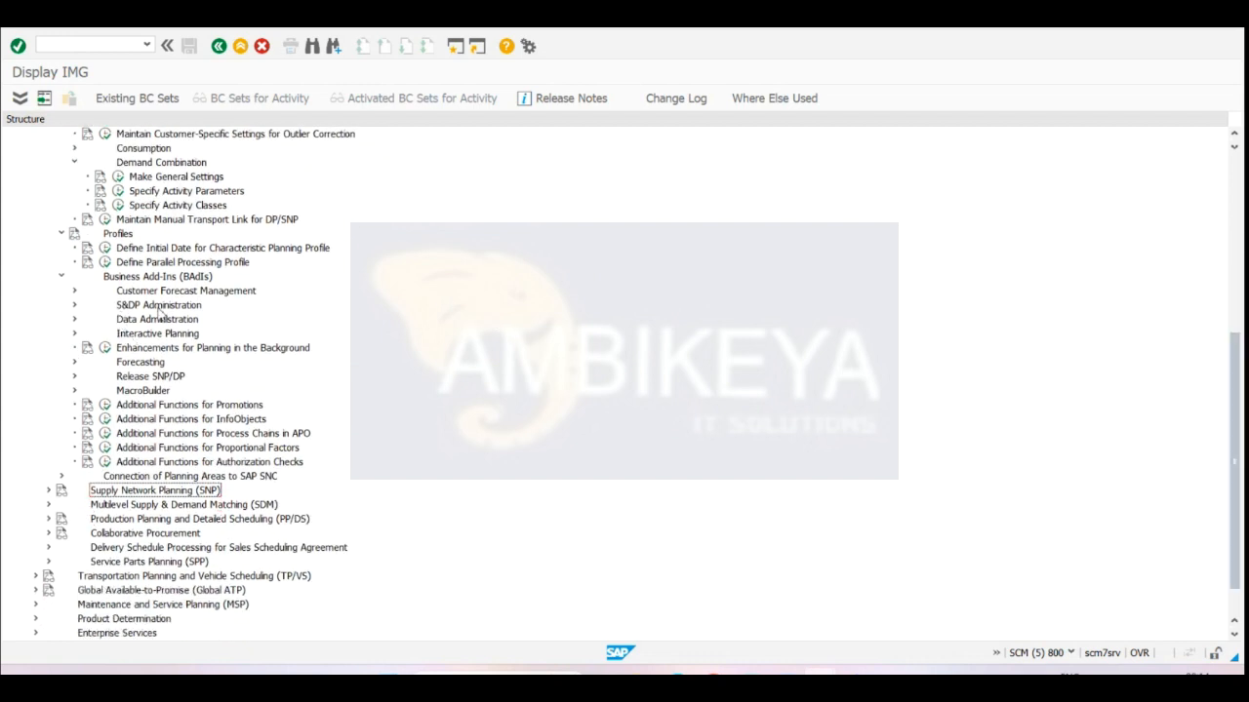
- Expand the S&DP Administration add-ins, view the Additional Functions for Characteristic Values Combinations activity, and close its implementation dialog
click(75, 305)
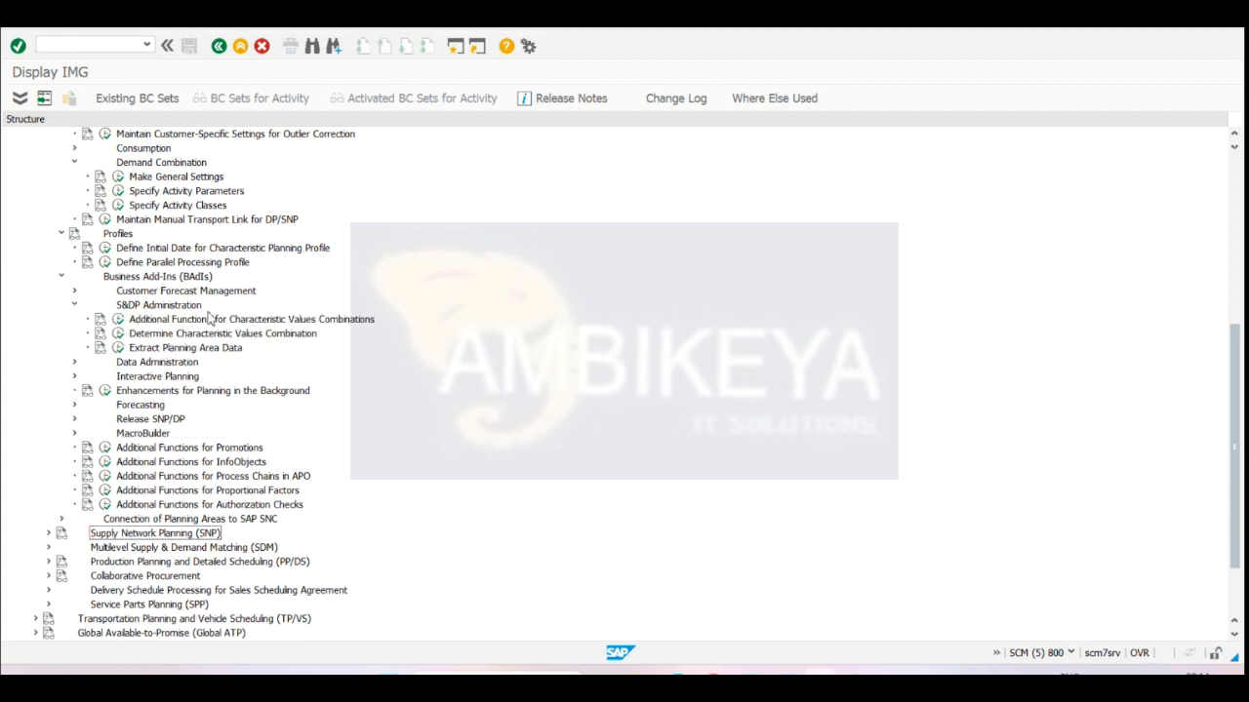
click(118, 322)
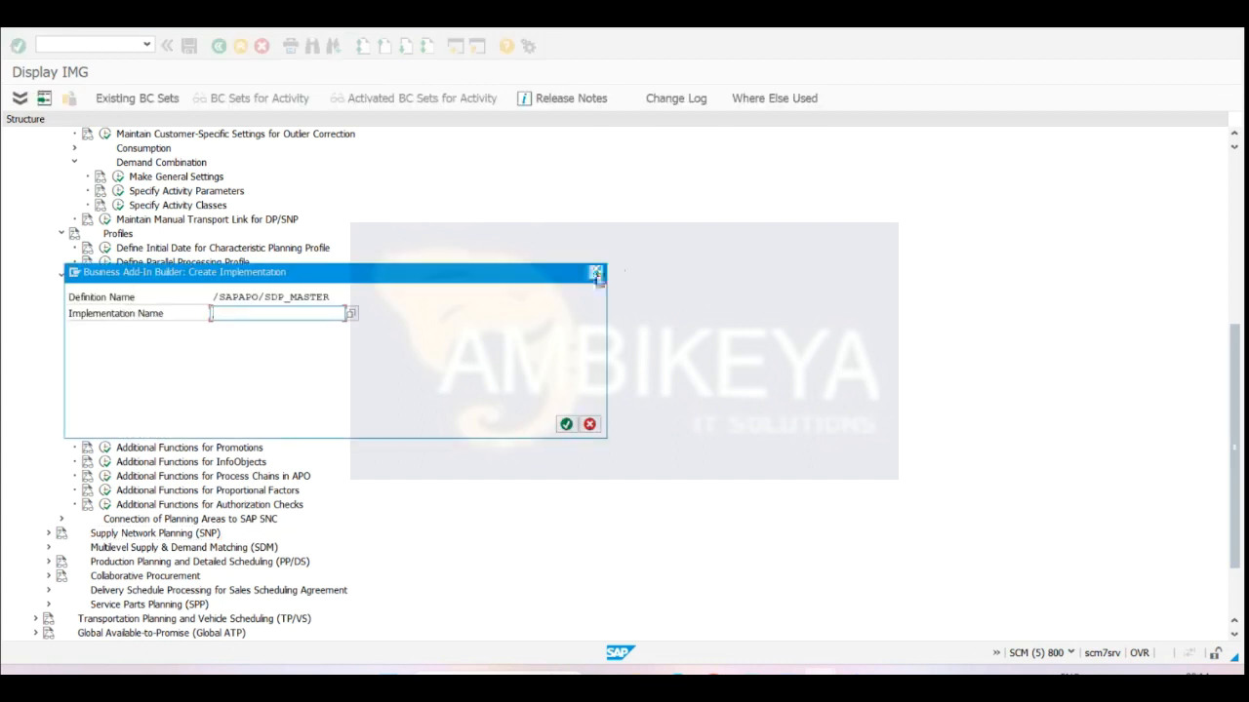
click(595, 272)
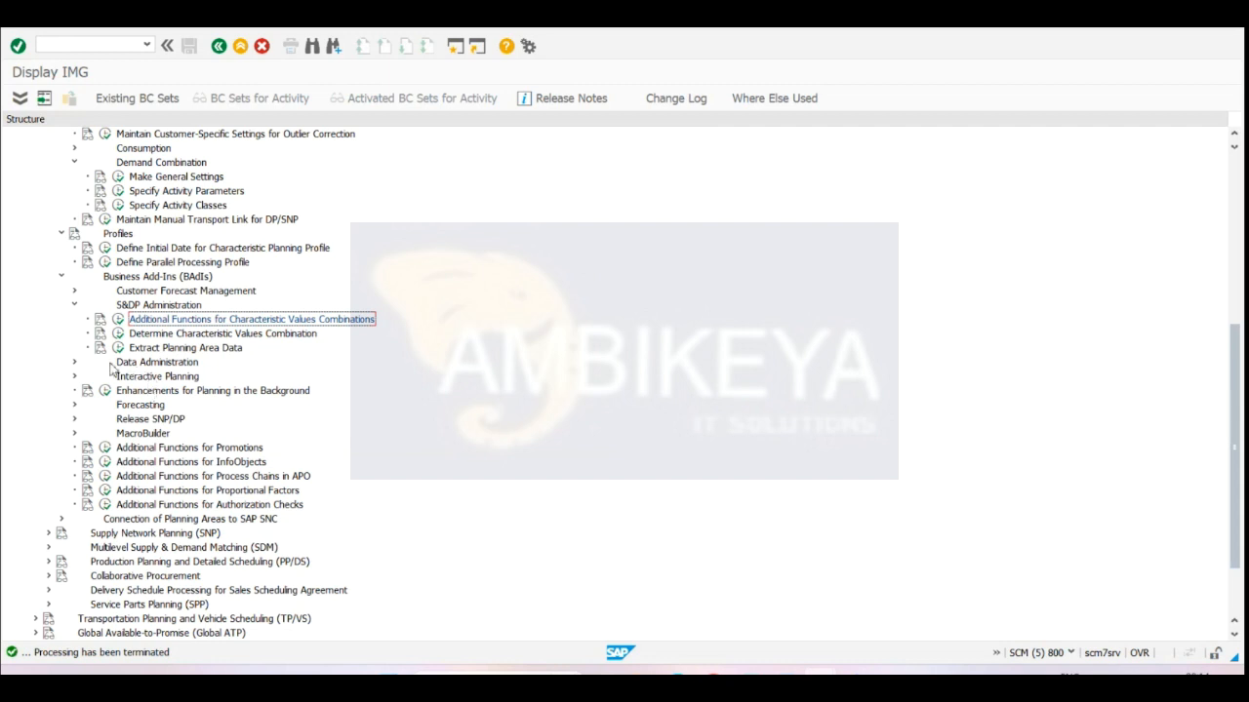
- Under Data Administration, try implementation name /POSDW/COMP_DETAILS for the Load Data from InfoCube add-in, and clear the name
click(74, 361)
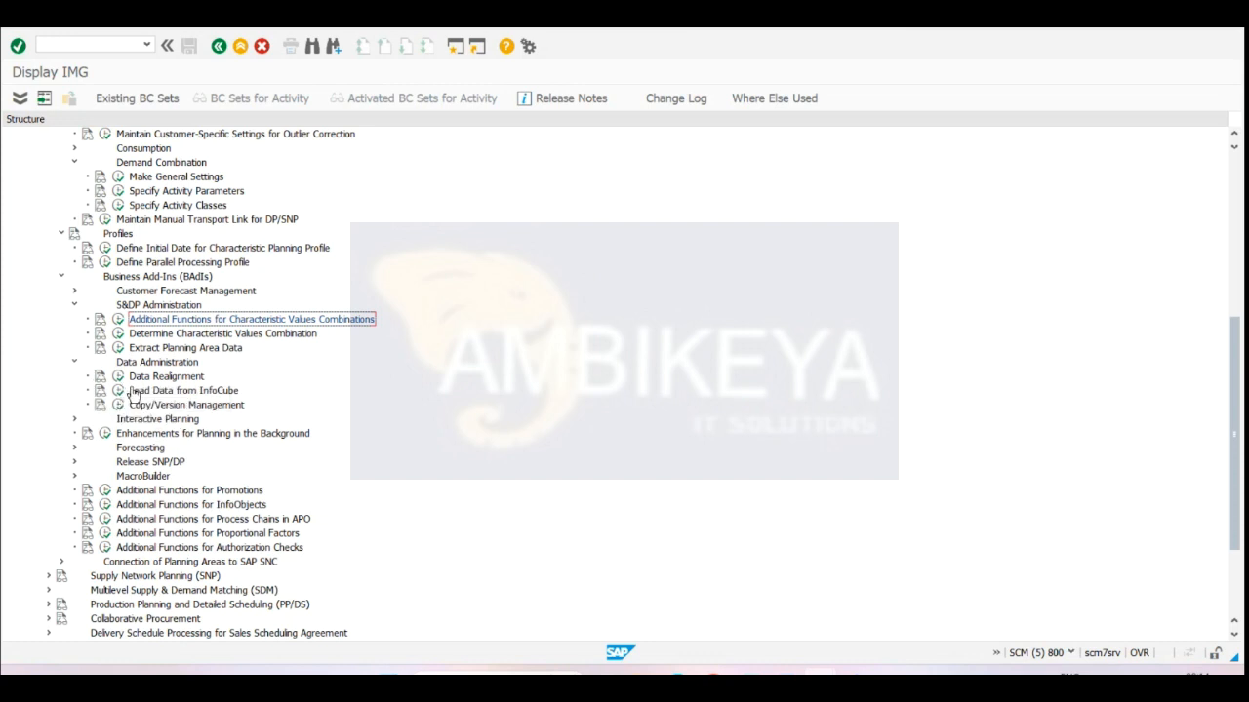
click(118, 391)
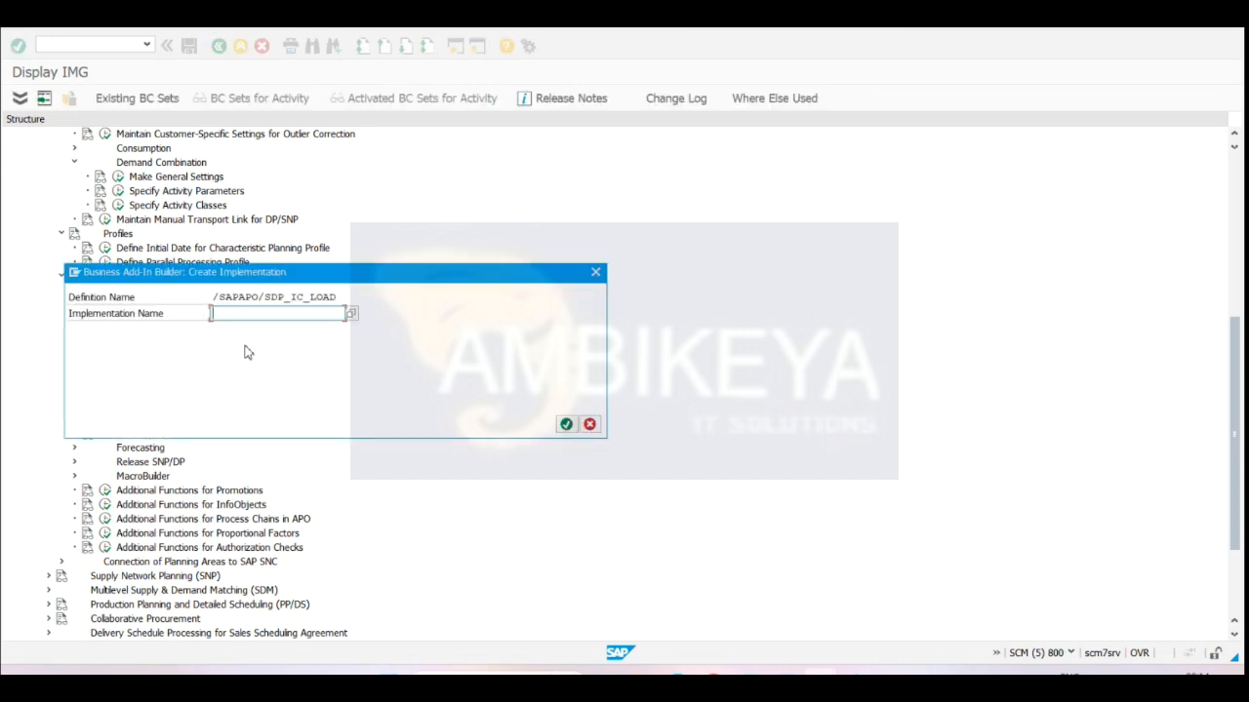
key(F4)
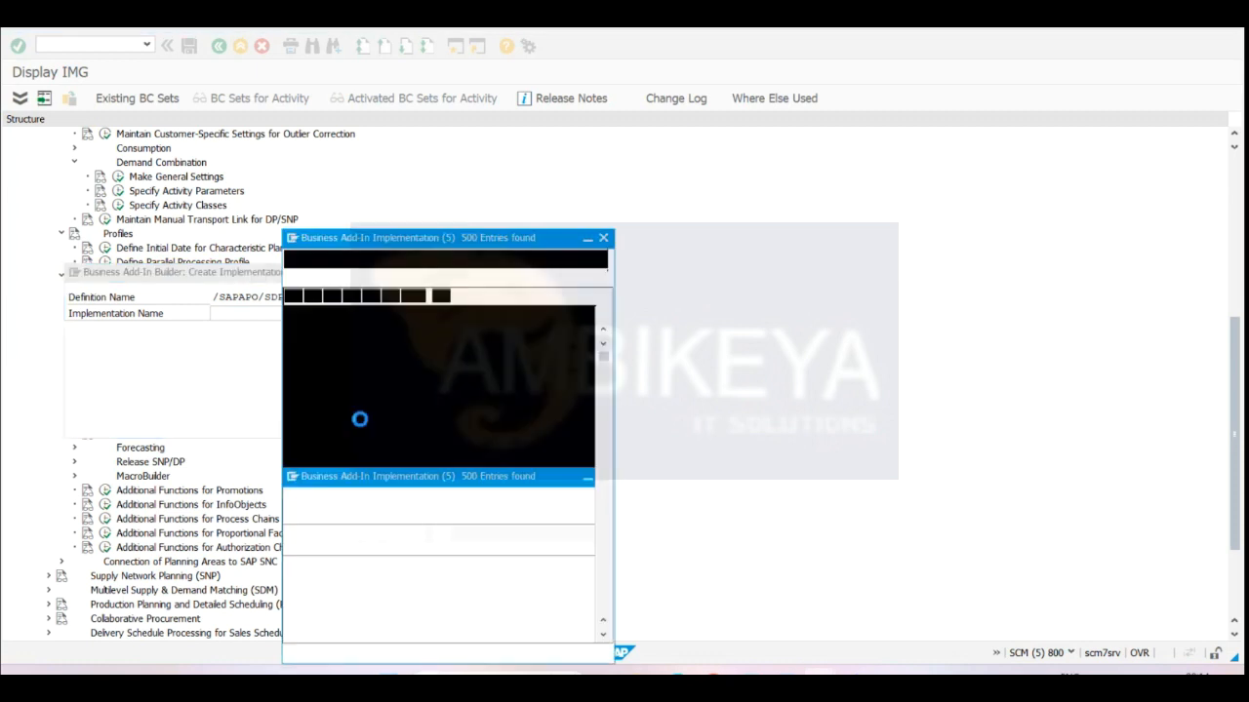
double_click(346, 426)
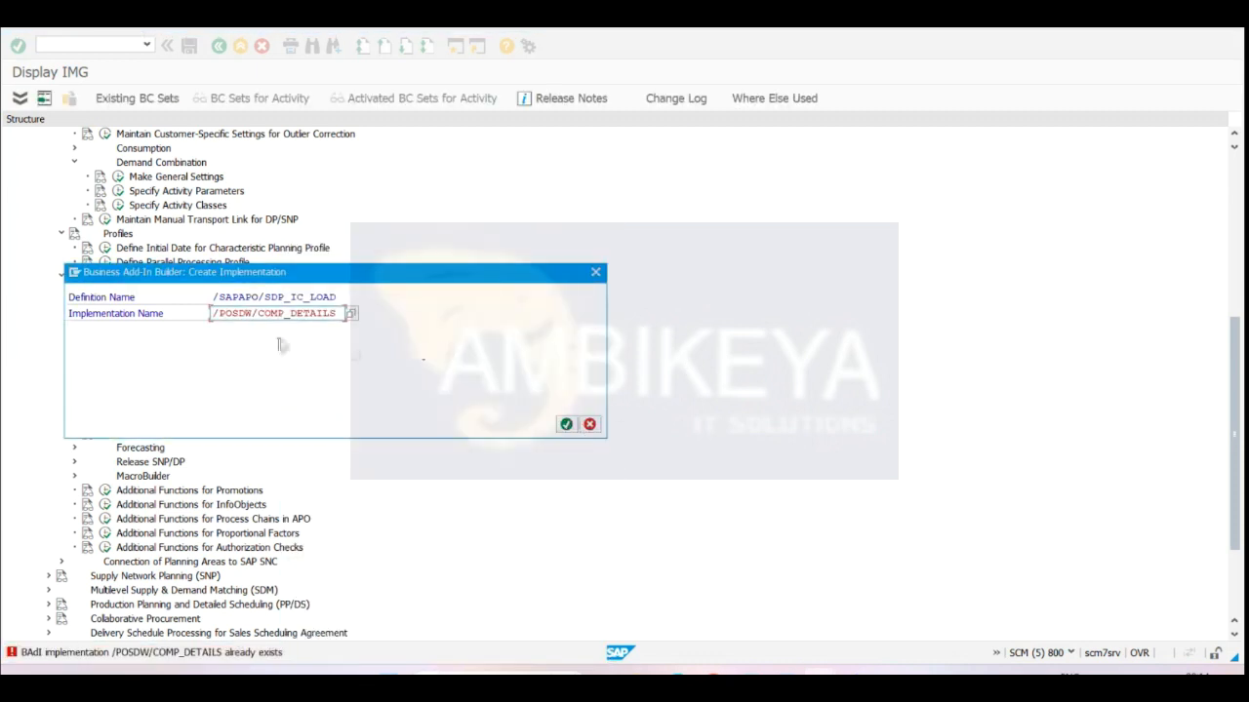
drag(342, 314, 130, 318)
key(BackSpace)
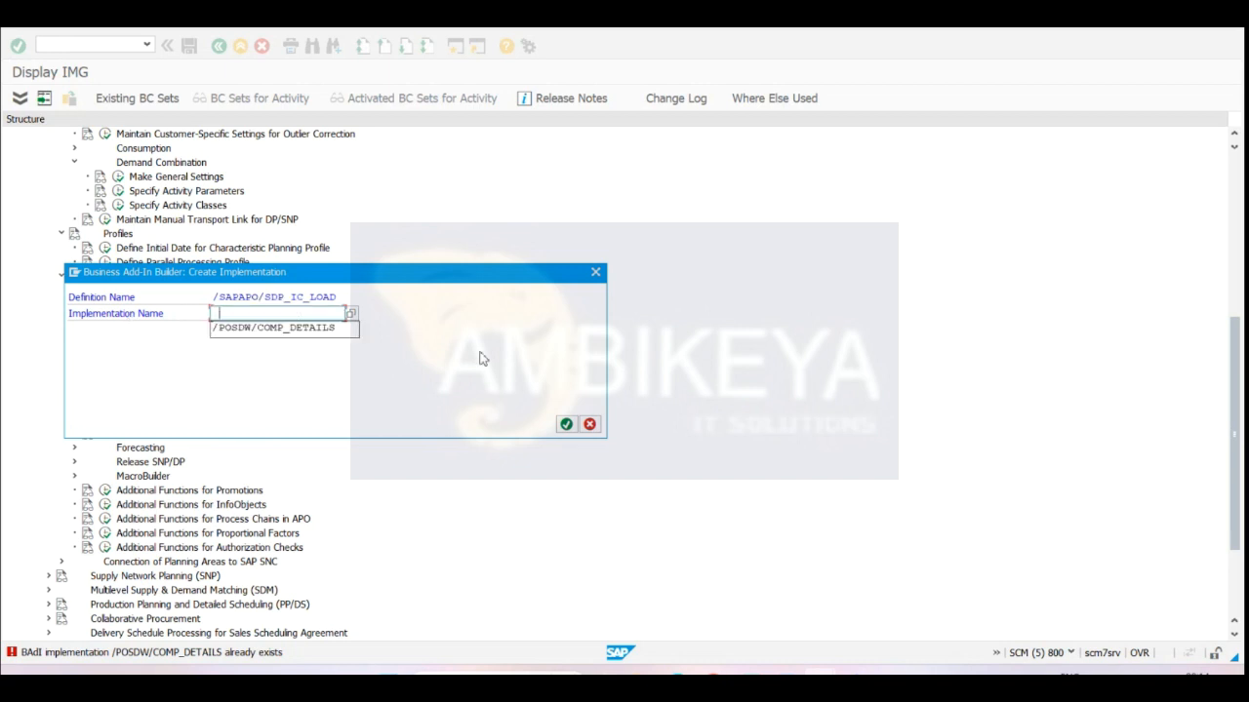
- Try another existing implementation name from the value list for Load Data from InfoCube, and cancel the implementation dialog
click(563, 427)
click(351, 314)
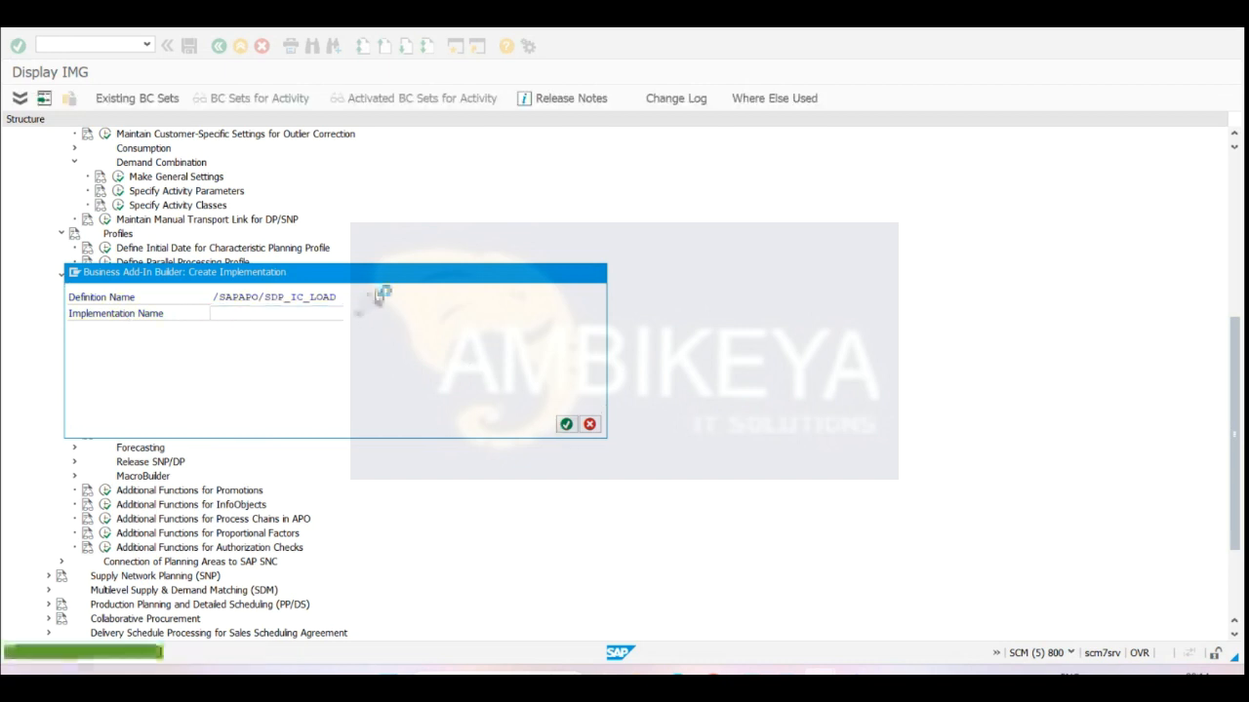
drag(604, 357, 604, 479)
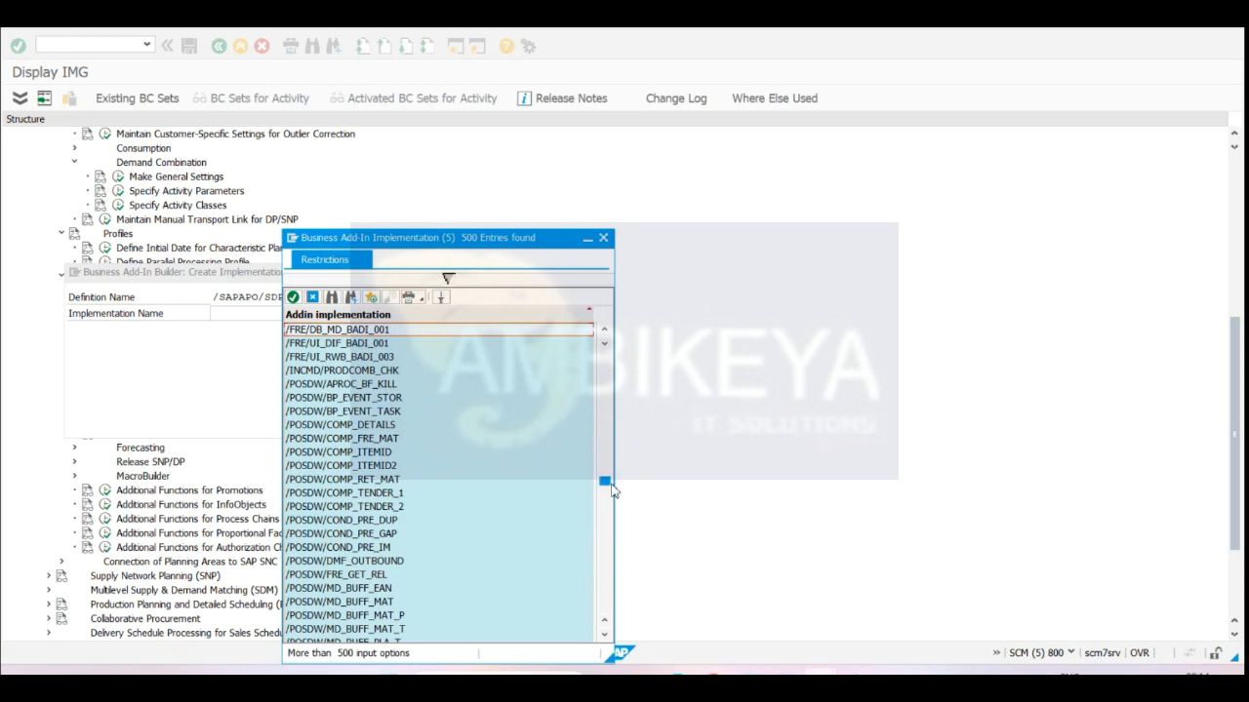
click(329, 468)
double_click(329, 468)
click(567, 425)
click(595, 274)
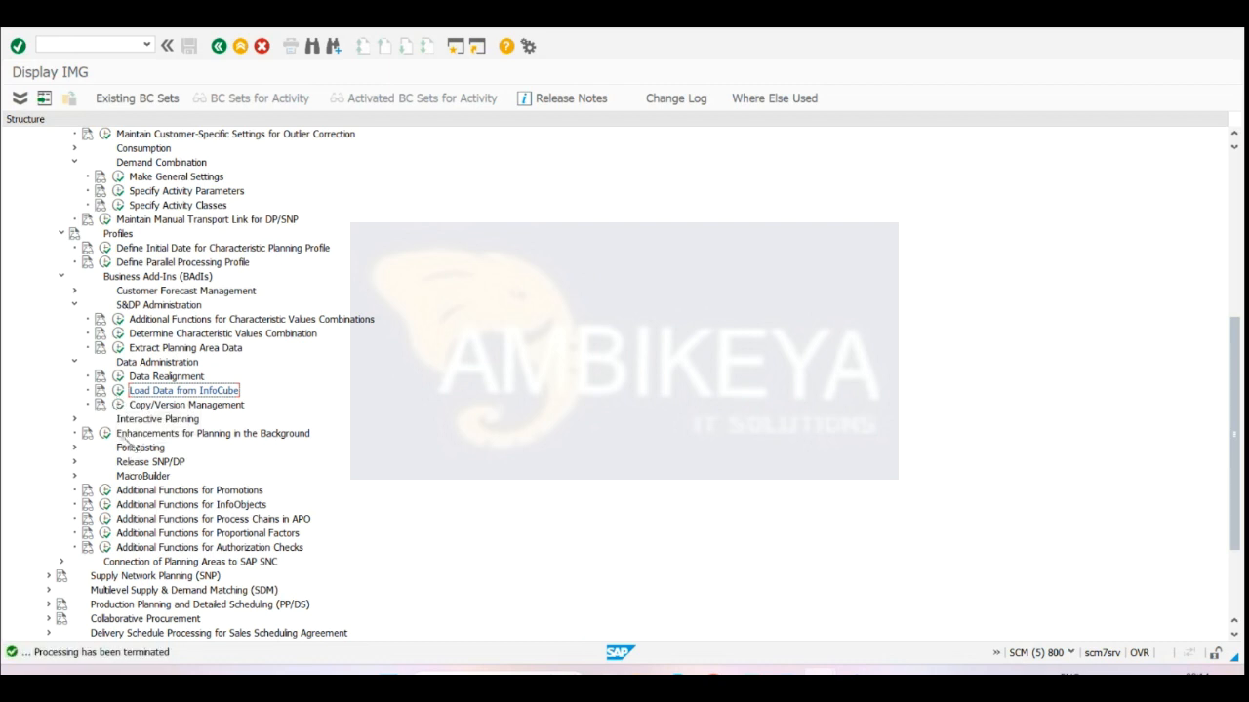
- Expand the Forecasting add-ins, review the activities below them, and collapse the node again
click(75, 447)
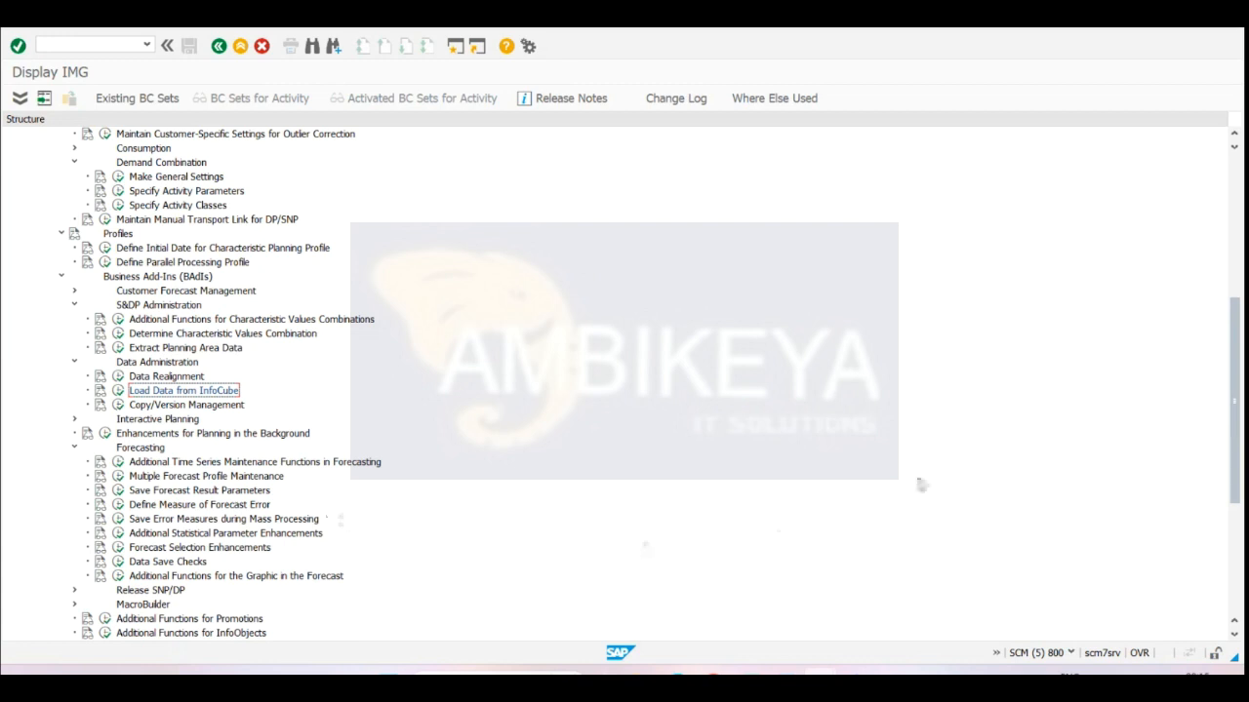
scroll(624, 380, down, 3)
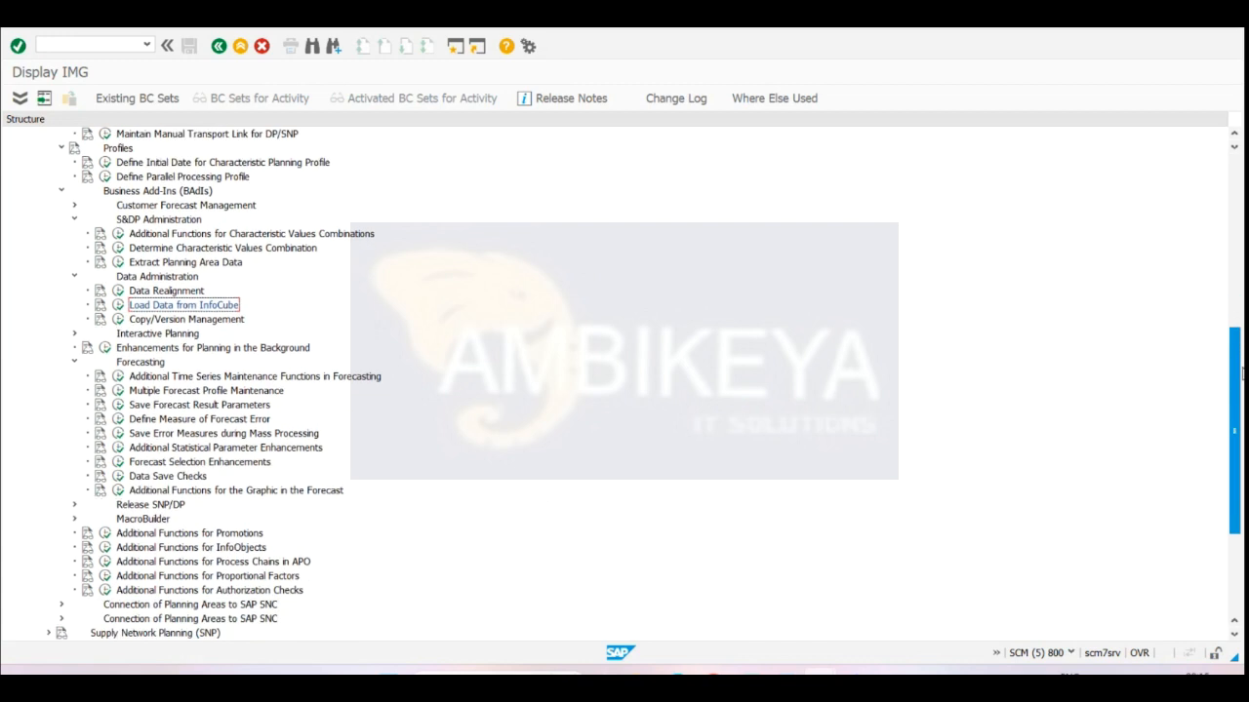
scroll(625, 380, down, 1)
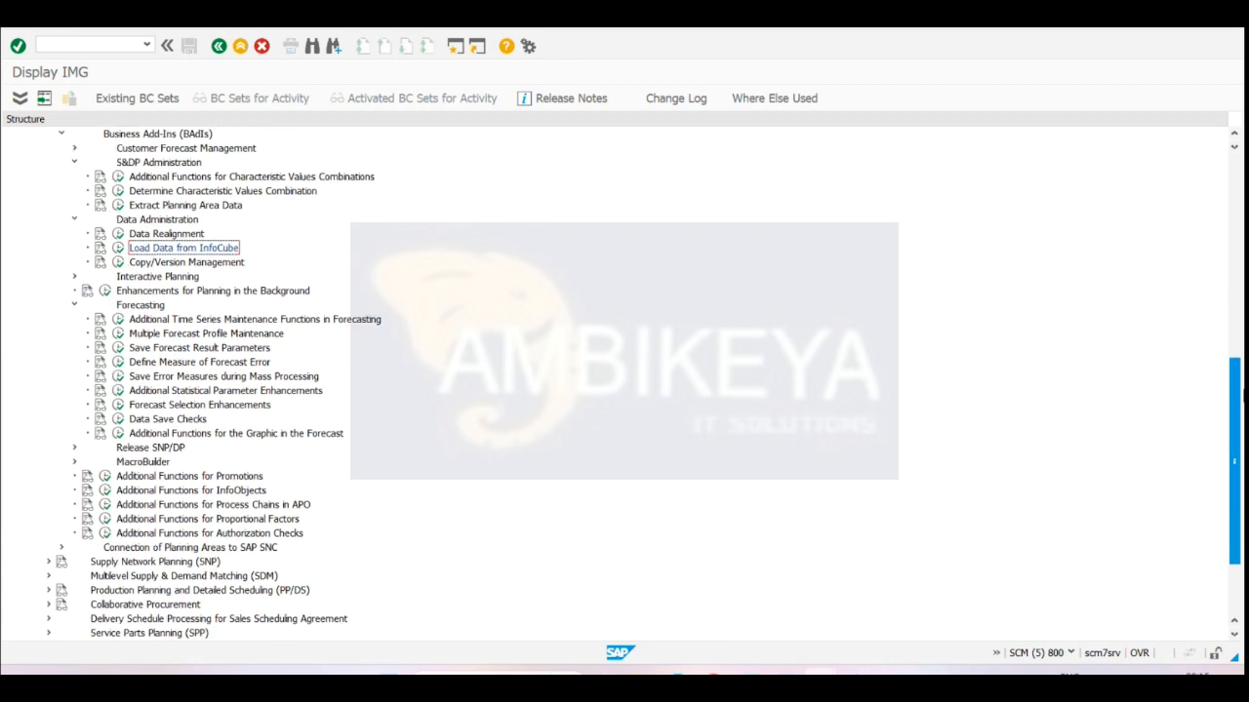
scroll(529, 398, down, 1)
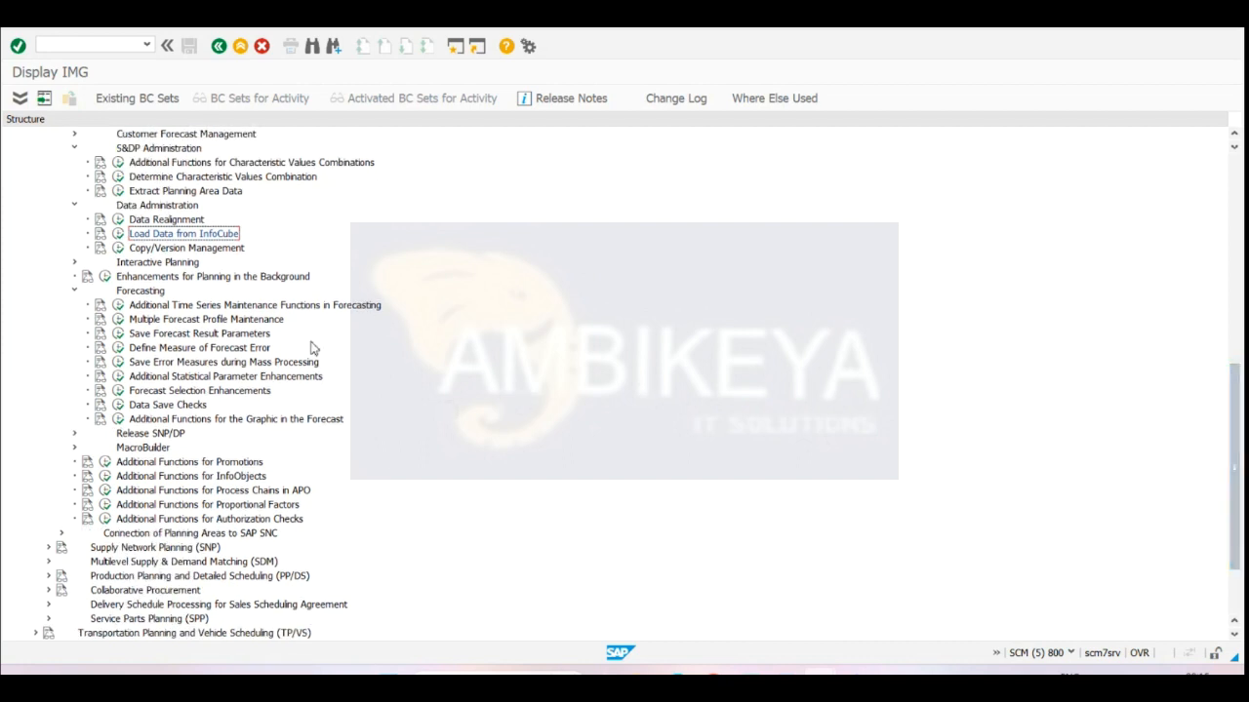
click(73, 292)
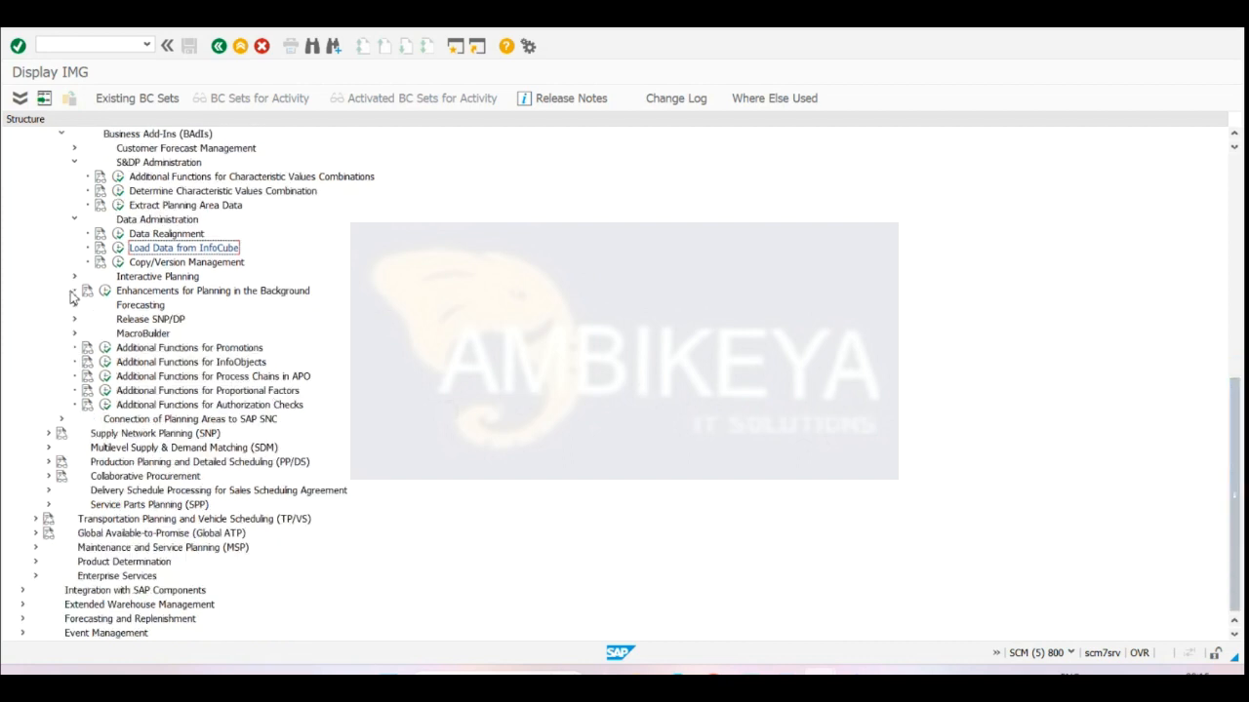
- Expand the Interactive Planning add-ins, view the Interactive Planning activity, and close its implementation dialog
click(75, 279)
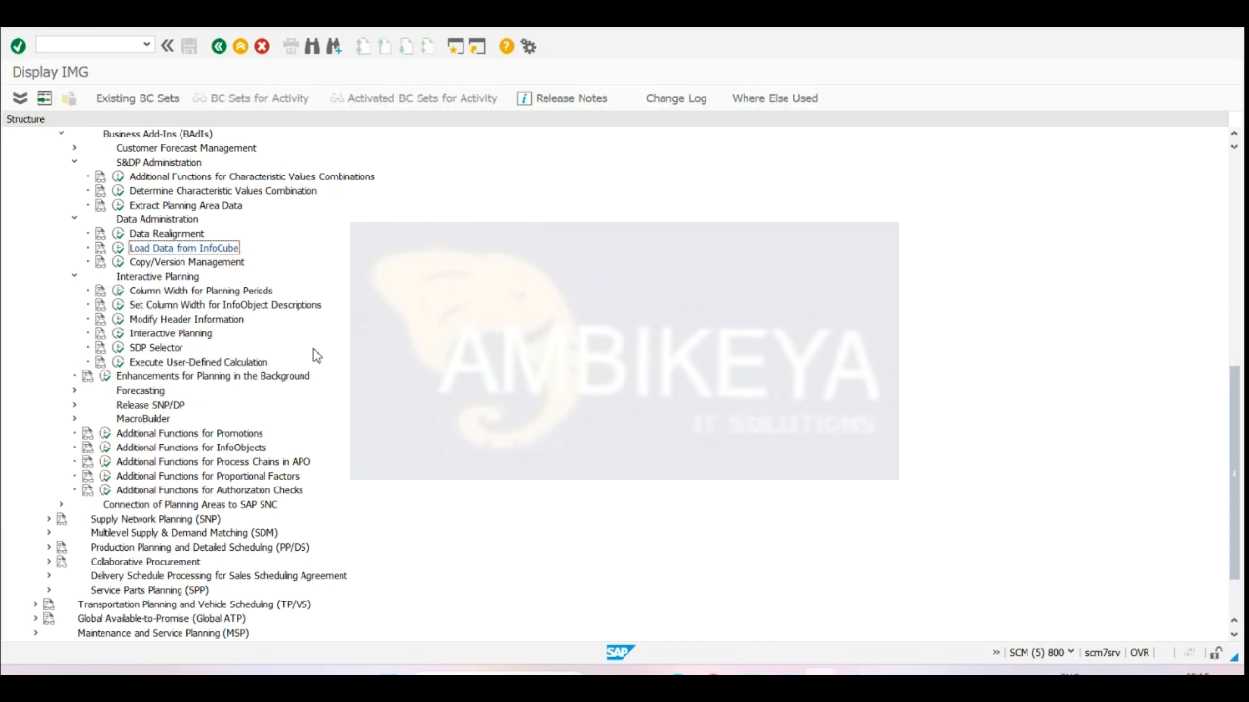
click(118, 332)
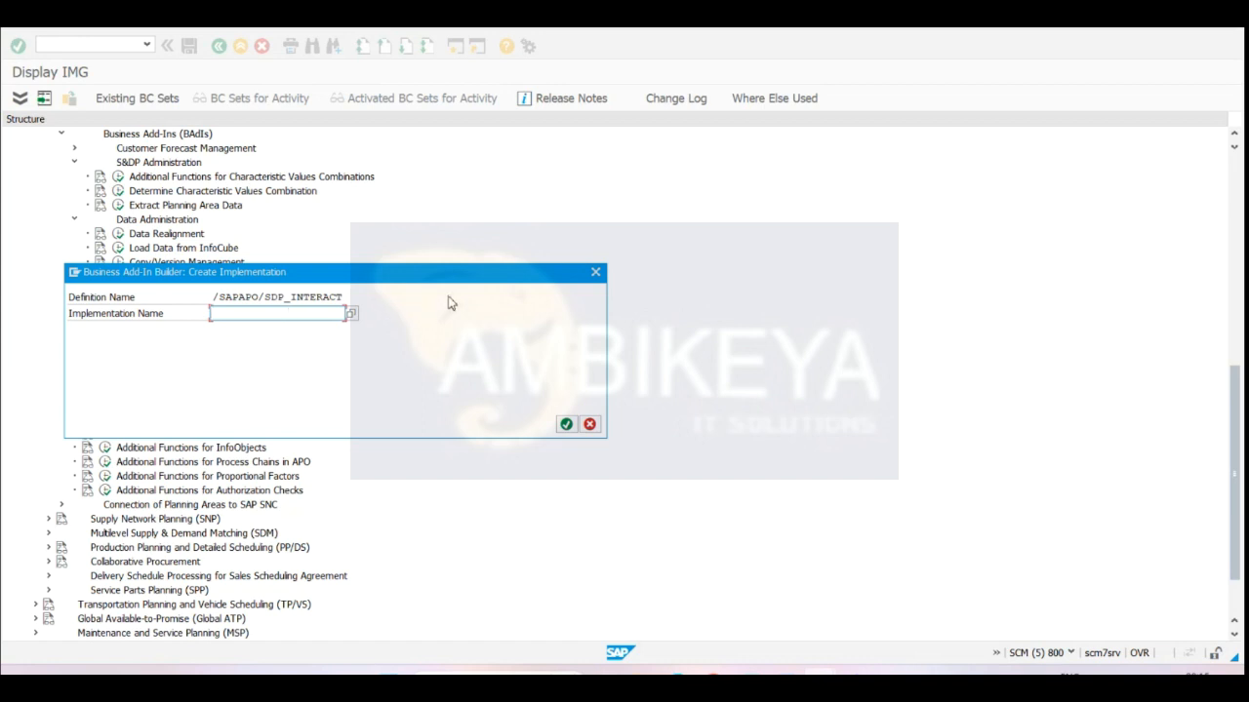
click(595, 272)
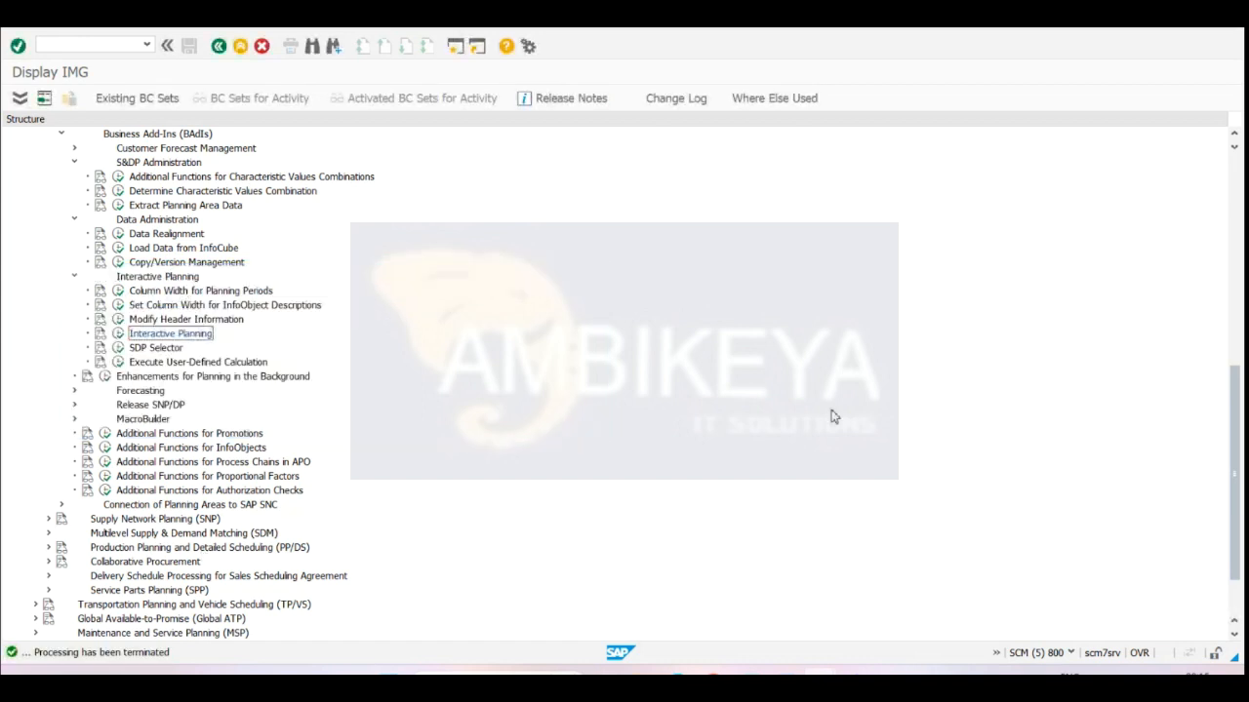
- Expand Basic Settings under Supply Network Planning (SNP), view the S&DP Administration activity, and return to the guide
scroll(119, 518, down, 2)
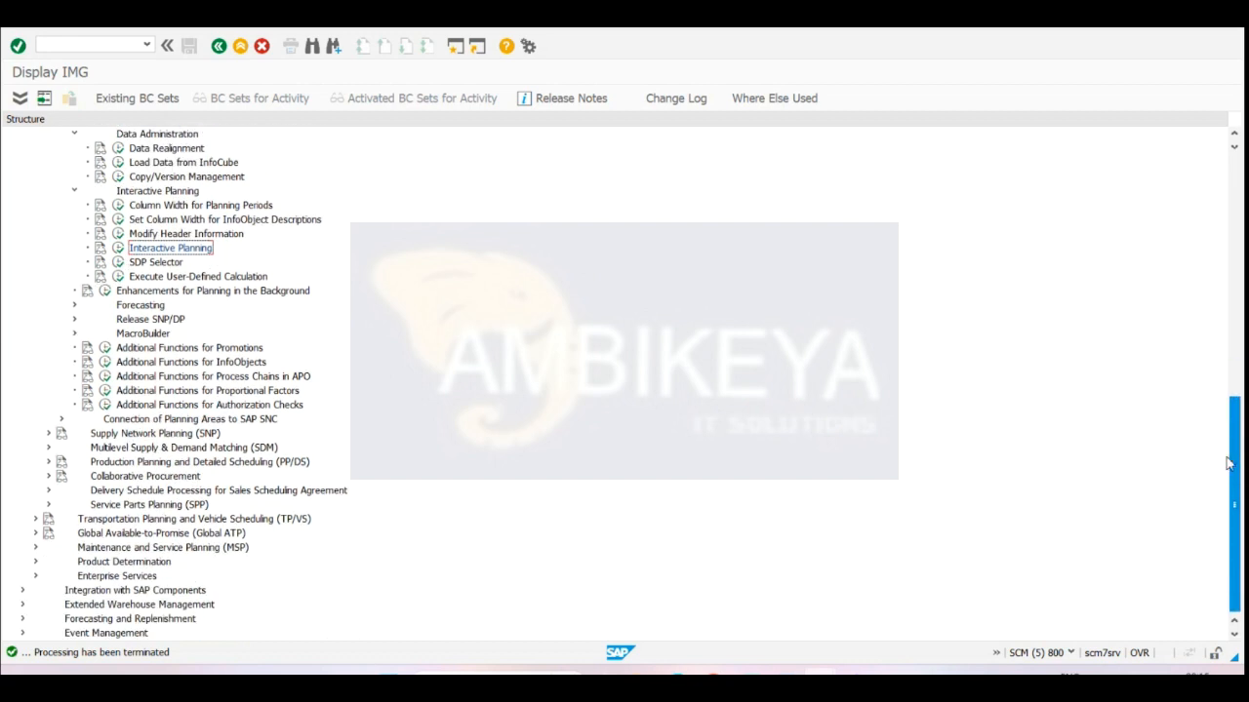
click(49, 433)
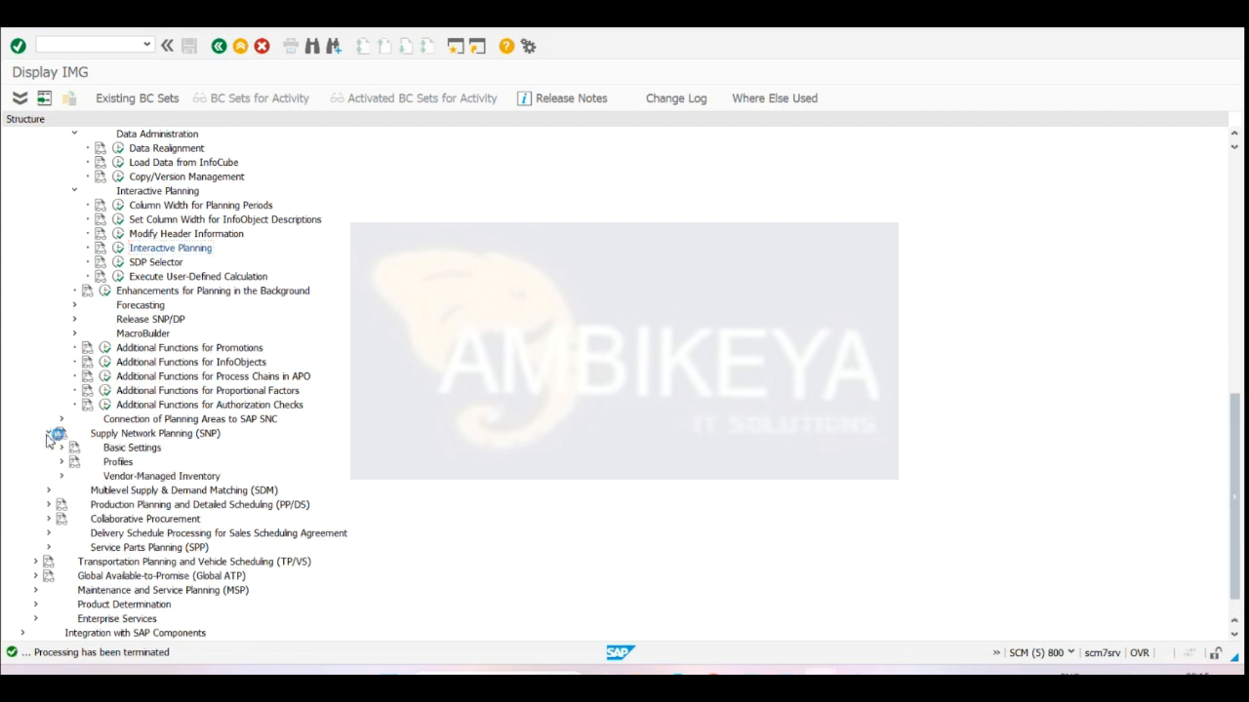
click(61, 447)
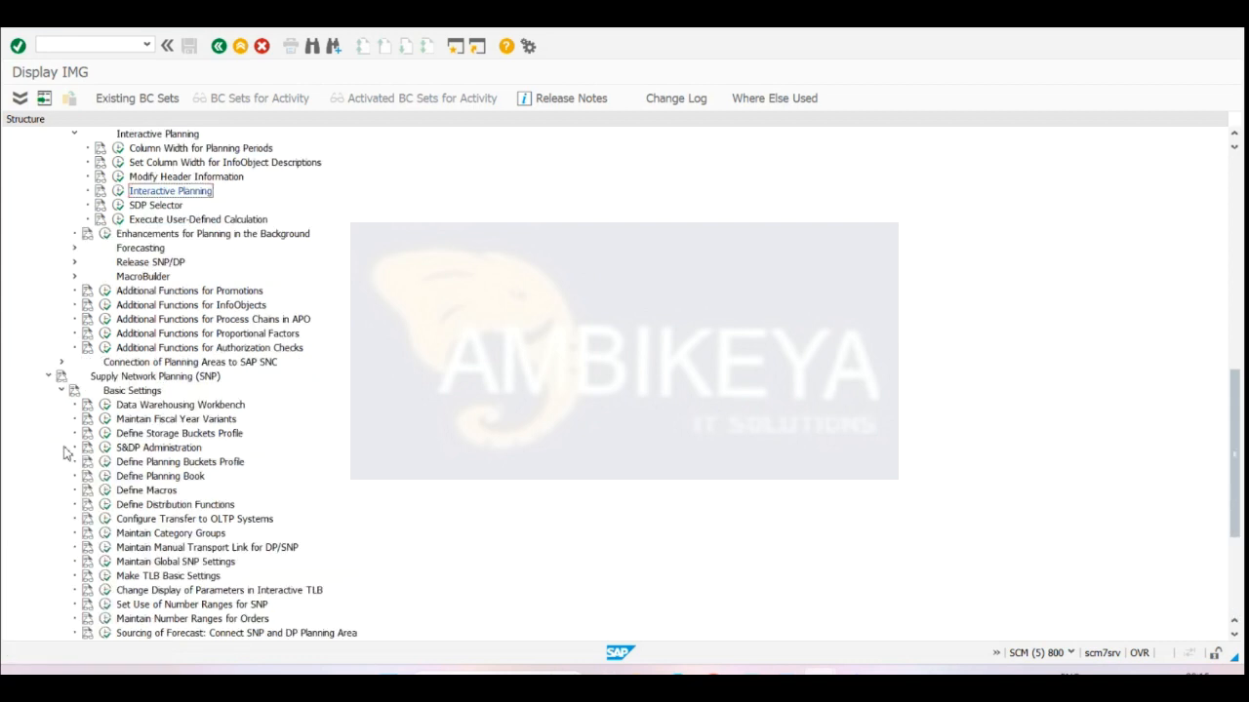
click(106, 448)
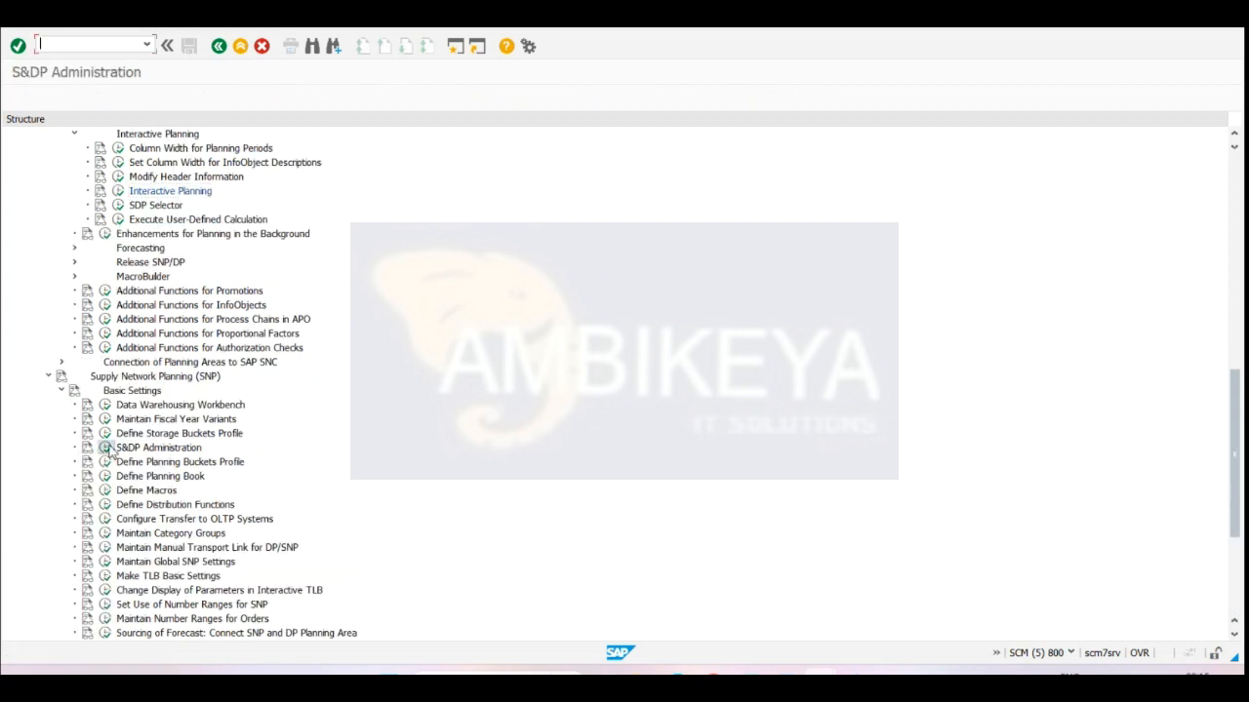
click(219, 46)
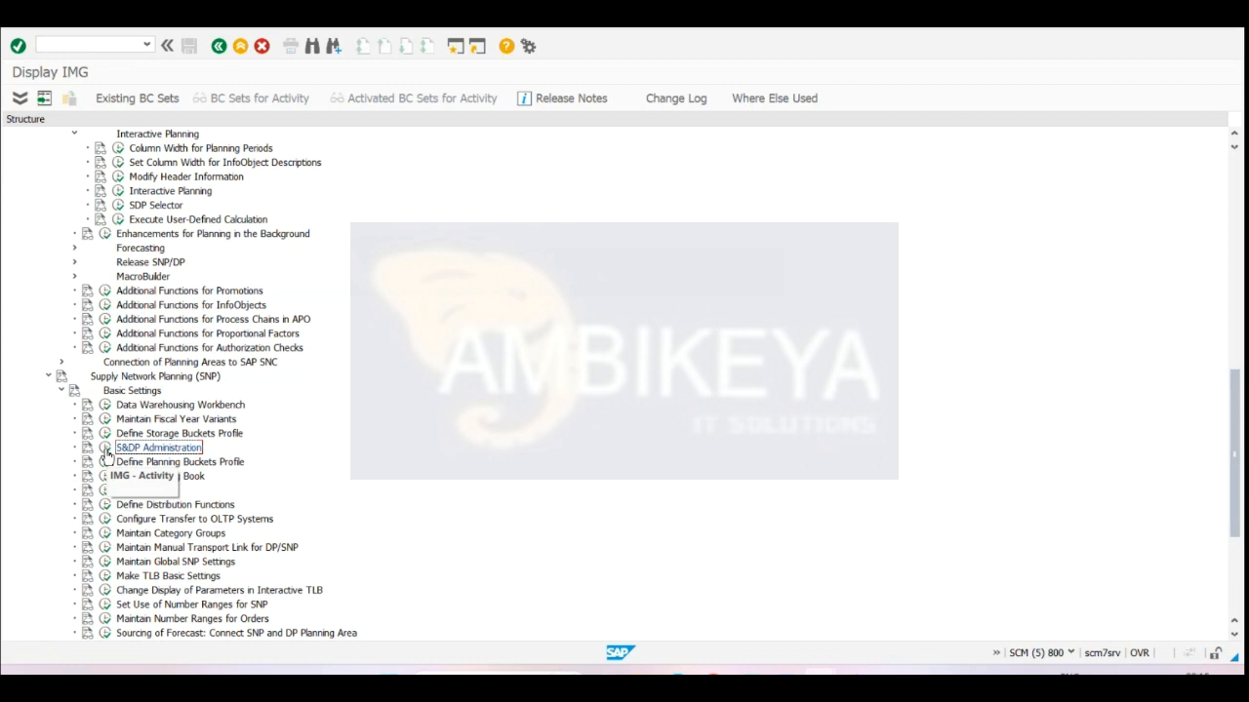
- Open the S&DP Administration activity once more to view the planning areas, and go back to the Implementation Guide
click(106, 448)
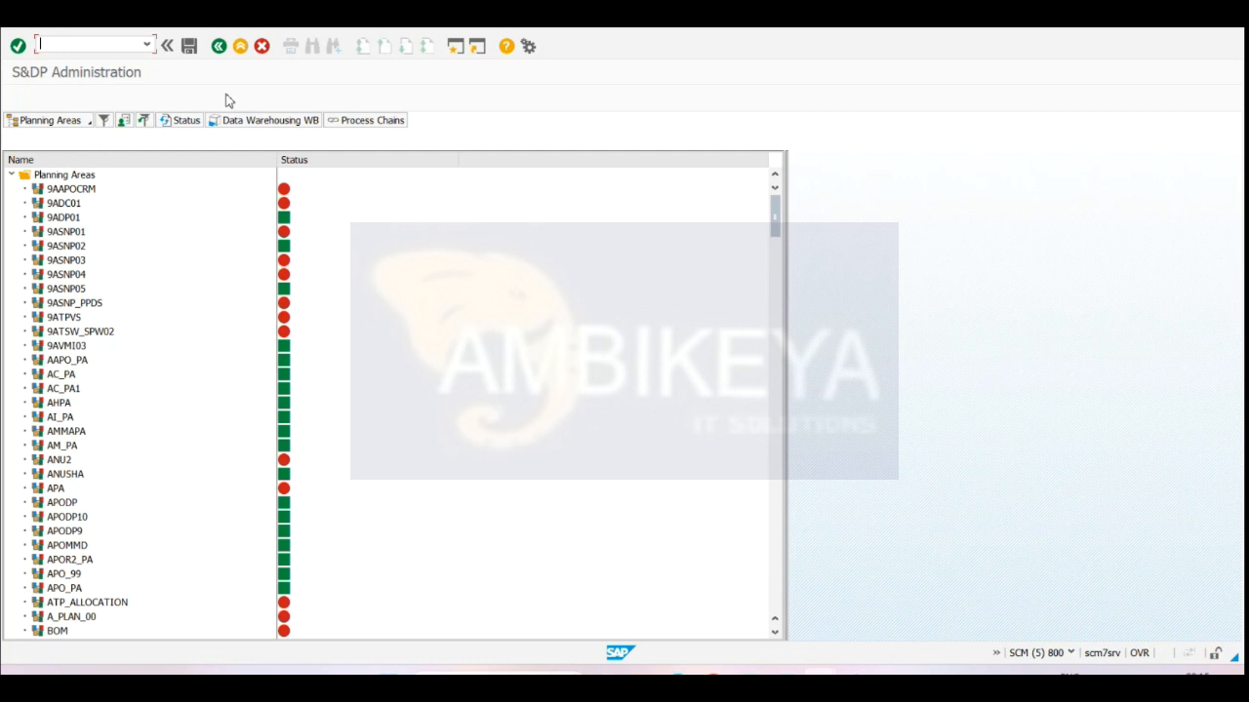
click(218, 46)
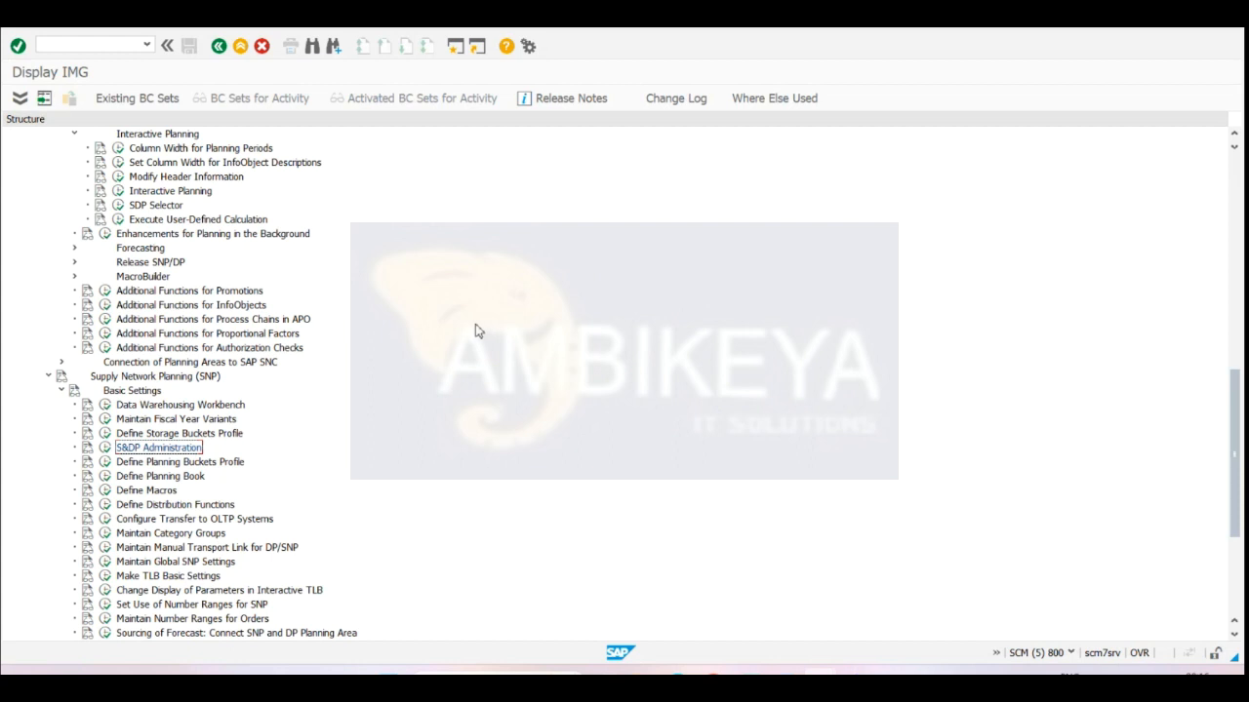
- Expand Production Planning and Detailed Scheduling (PP/DS) and review the activities in its Detailed Scheduling and Heuristics nodes
drag(1234, 394, 1240, 368)
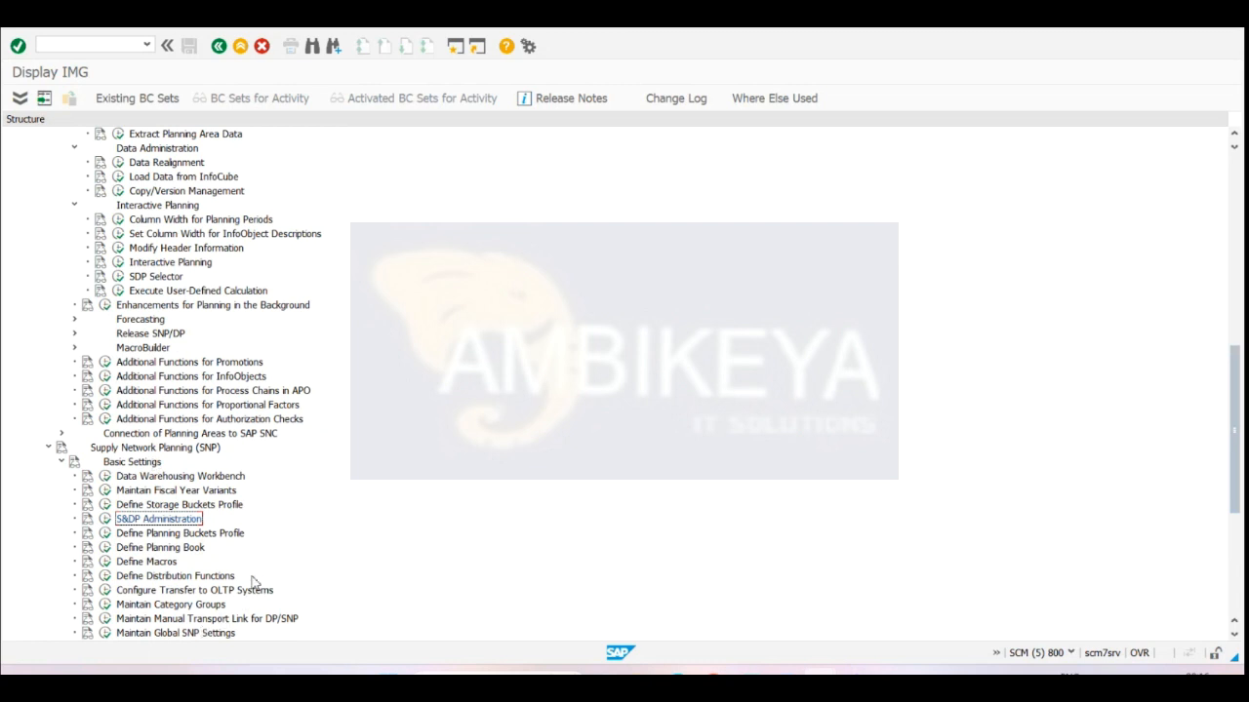
drag(1235, 398, 1235, 496)
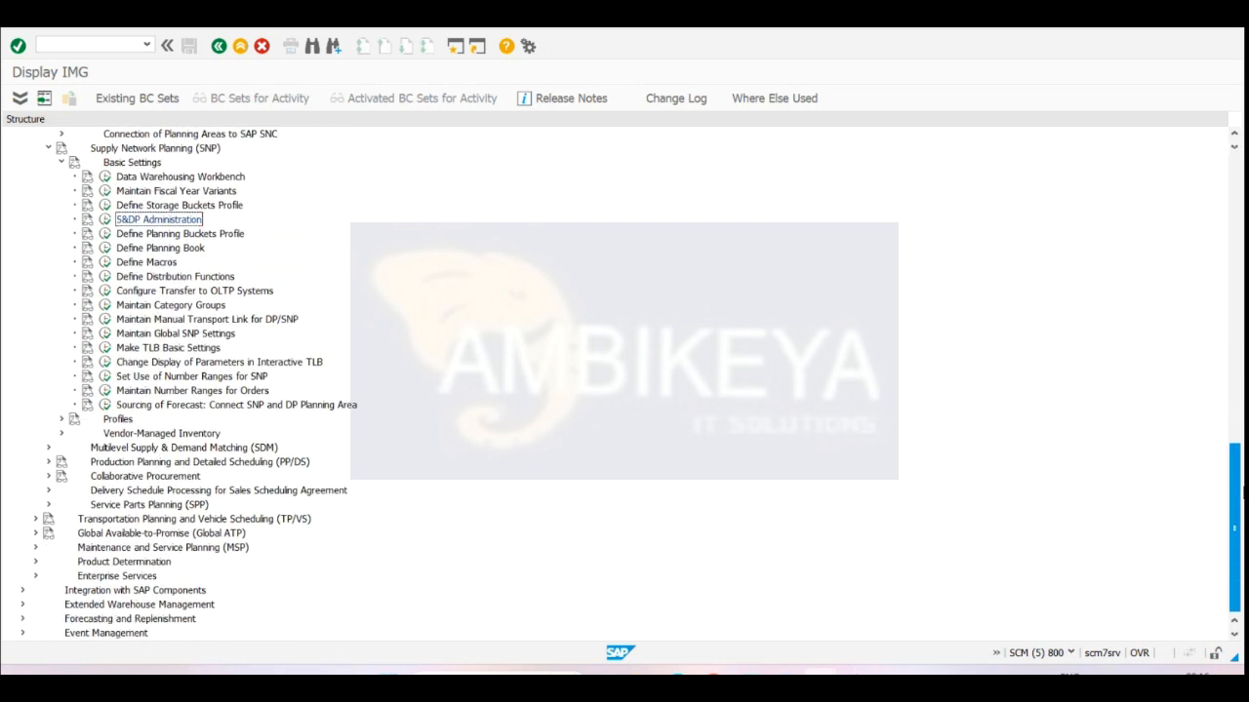
click(50, 461)
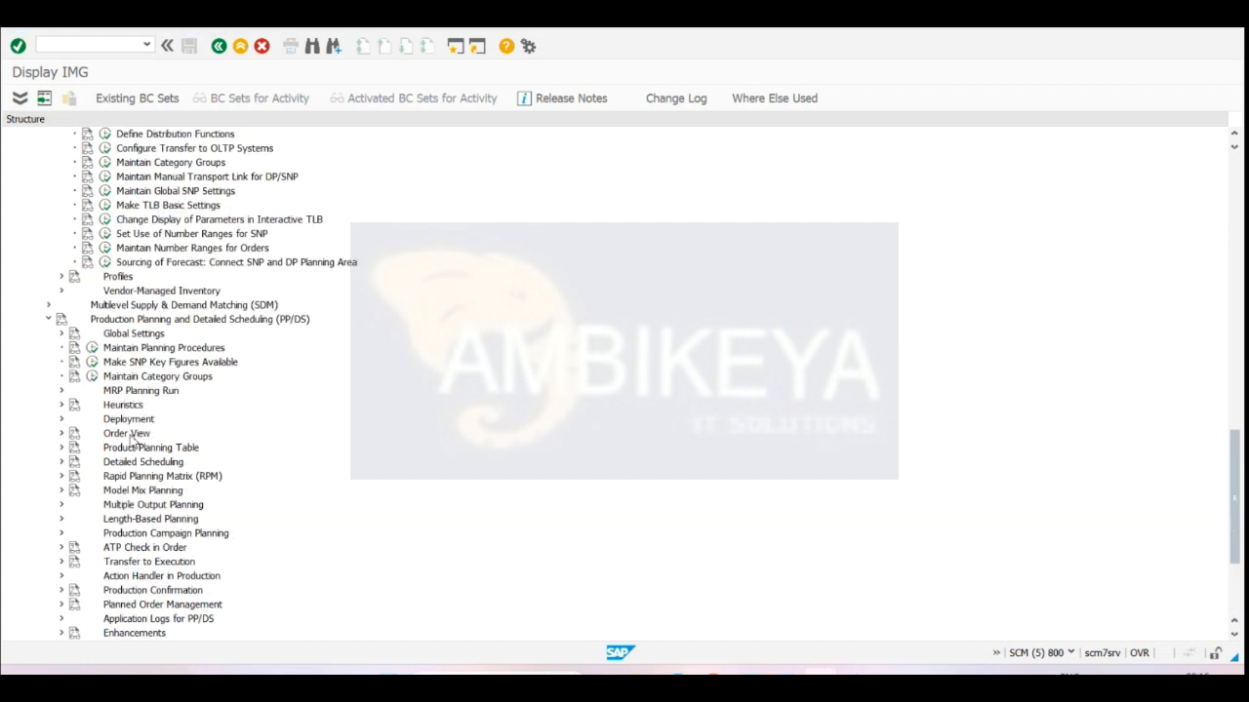
click(61, 462)
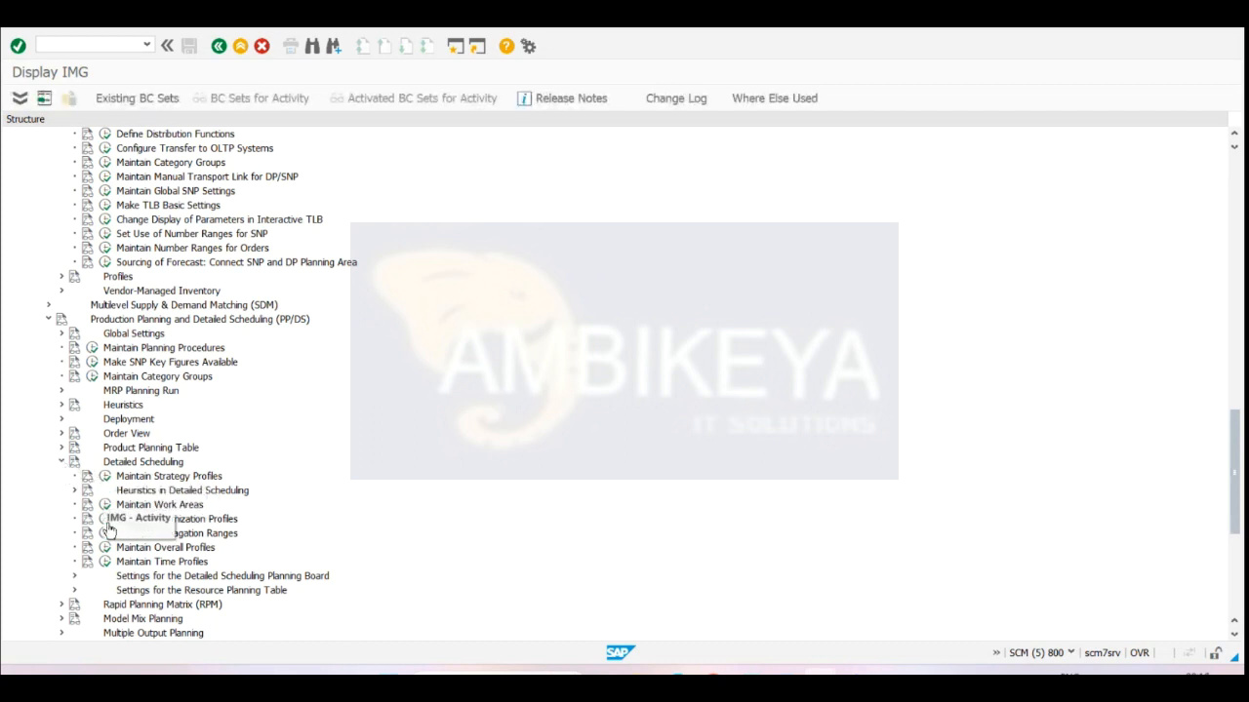
click(61, 406)
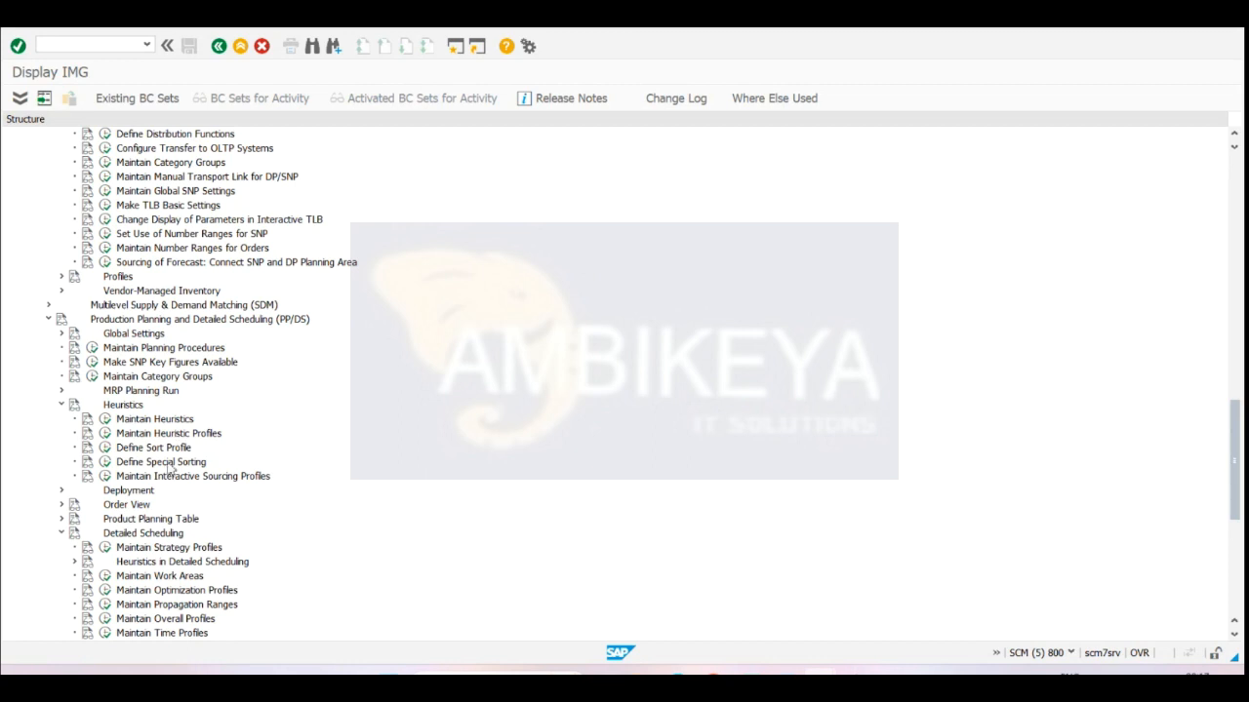
- Leave the Implementation Guide for the SAP Easy Access screen and slightly widen the favorites and menu pane
click(239, 48)
click(238, 48)
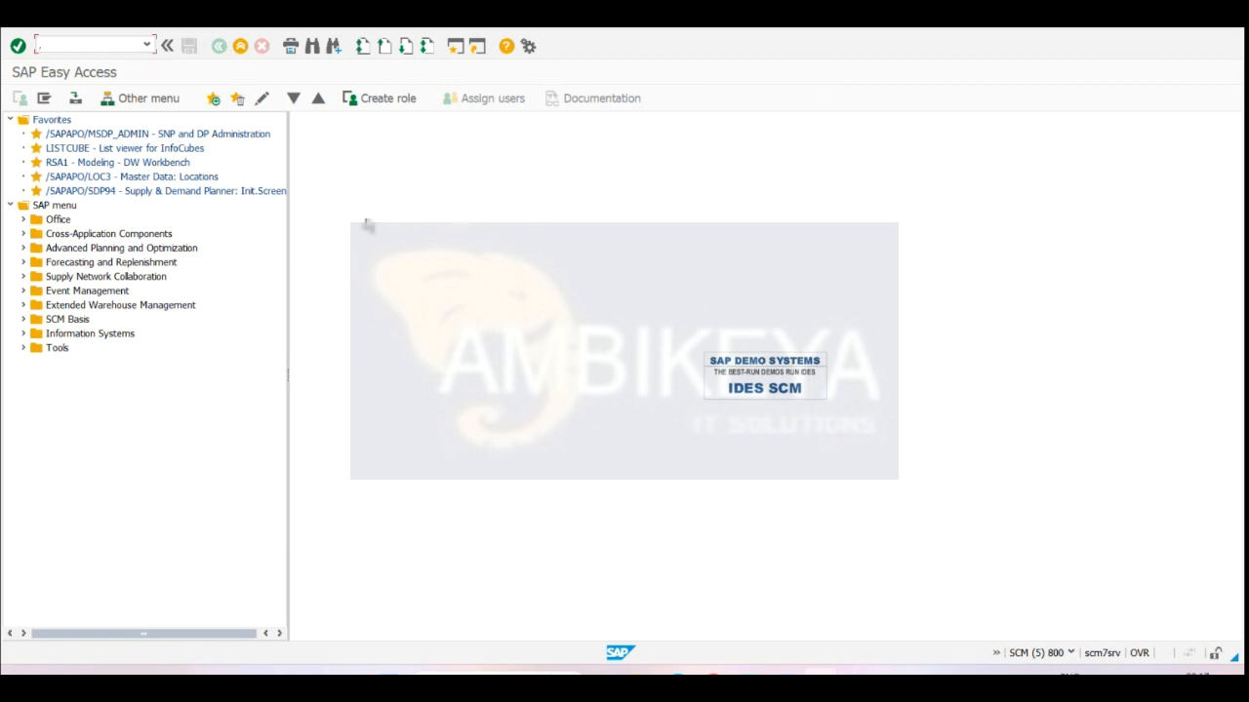
drag(289, 142, 307, 145)
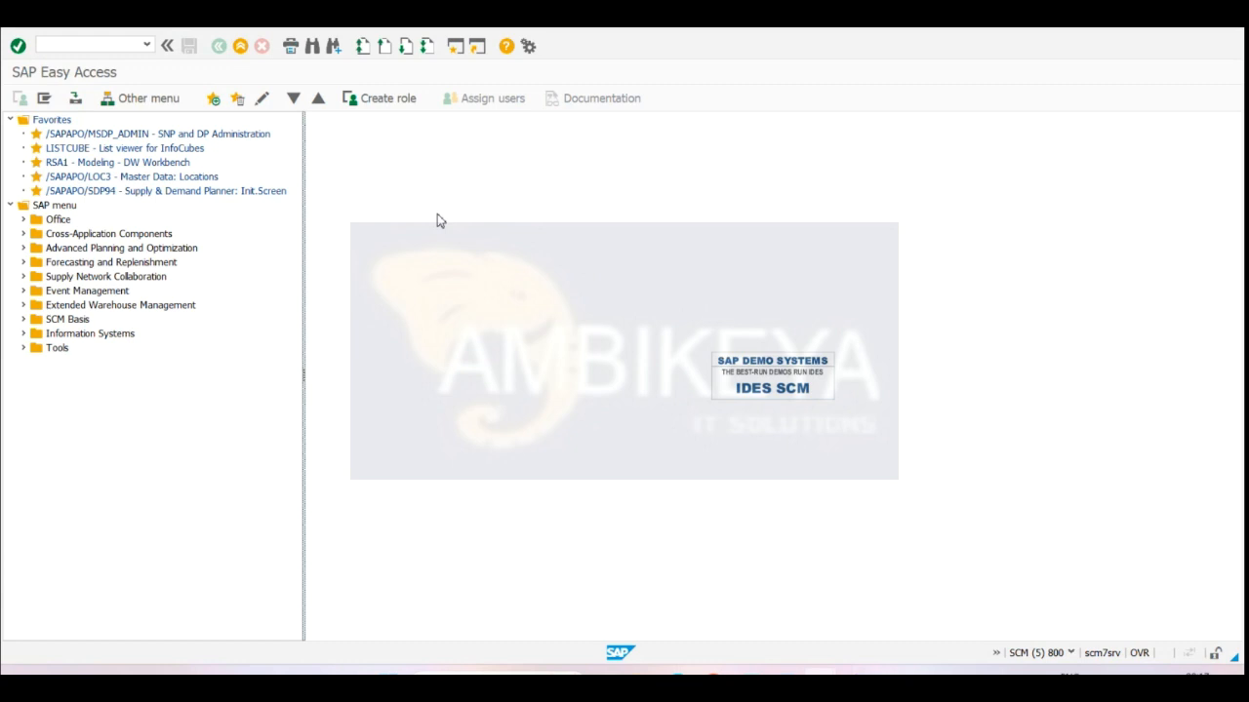
- Switch to the Word course document and review the InfoCube creation instructions through to the Chapter 3: Planning Area Administration heading
mouse_move(747, 654)
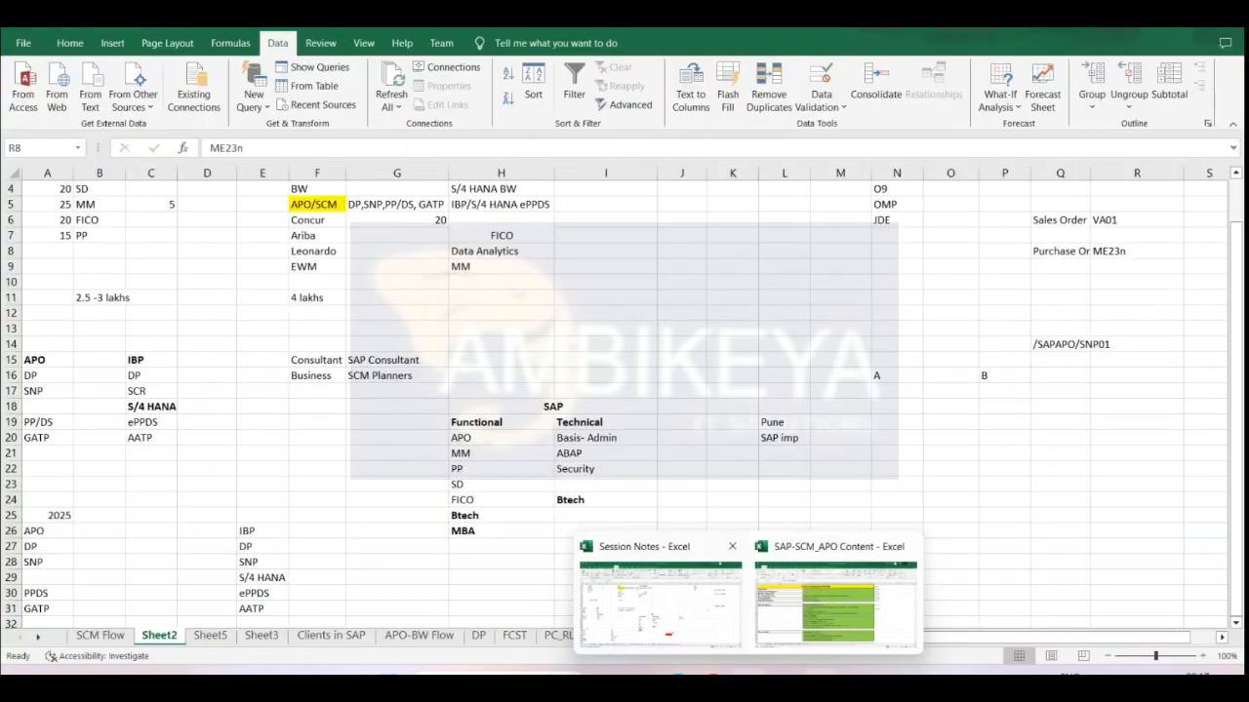
click(828, 591)
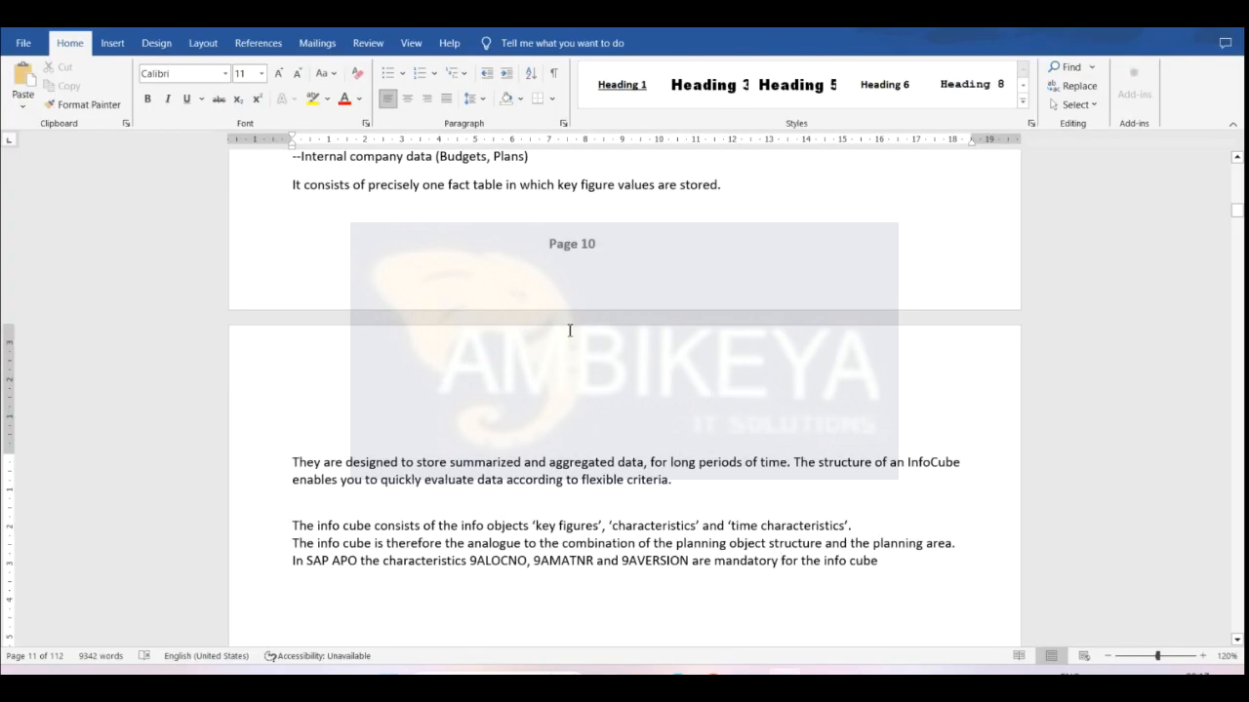
click(888, 565)
drag(1236, 641, 1237, 642)
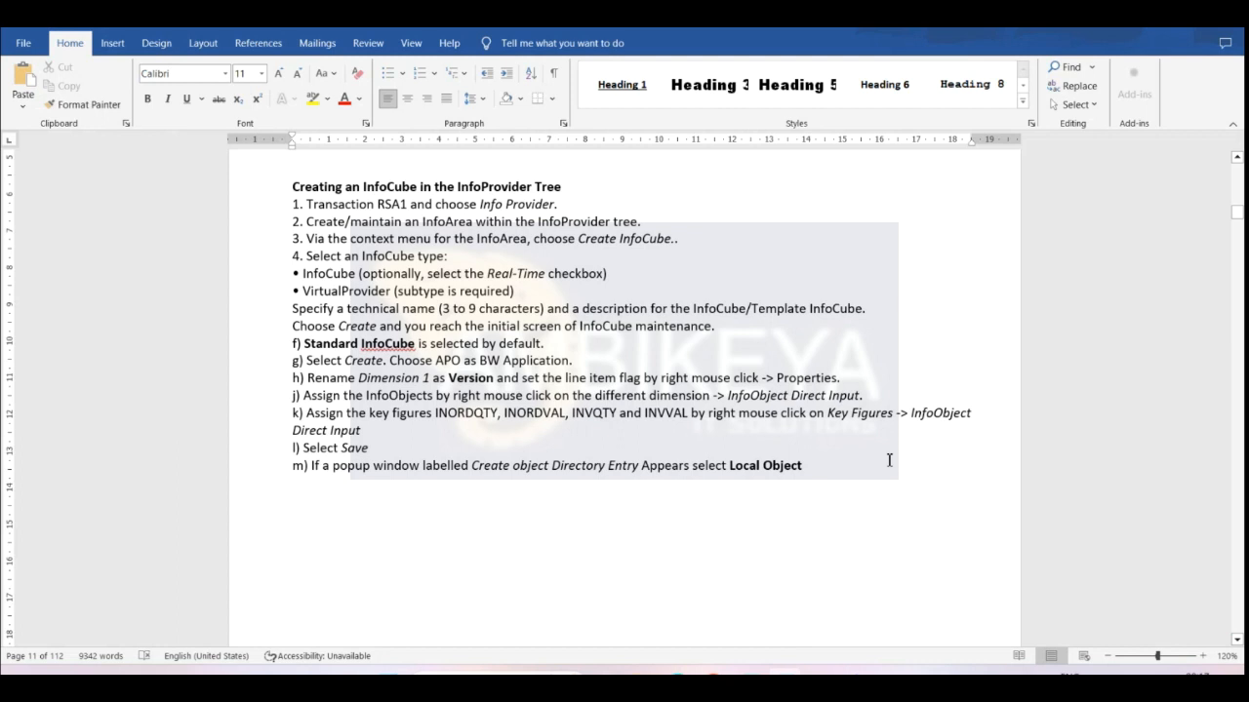
scroll(520, 286, down, 3)
scroll(521, 285, up, 3)
click(1236, 158)
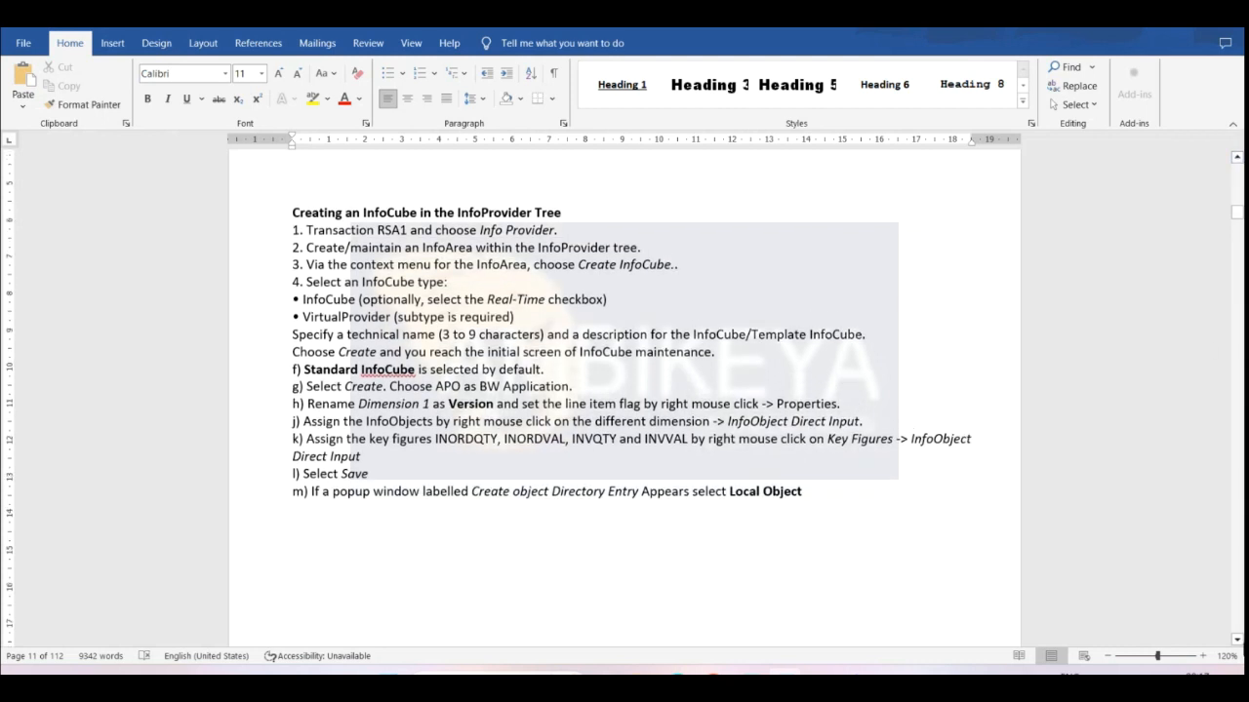
click(1236, 640)
scroll(1236, 640, down, 8)
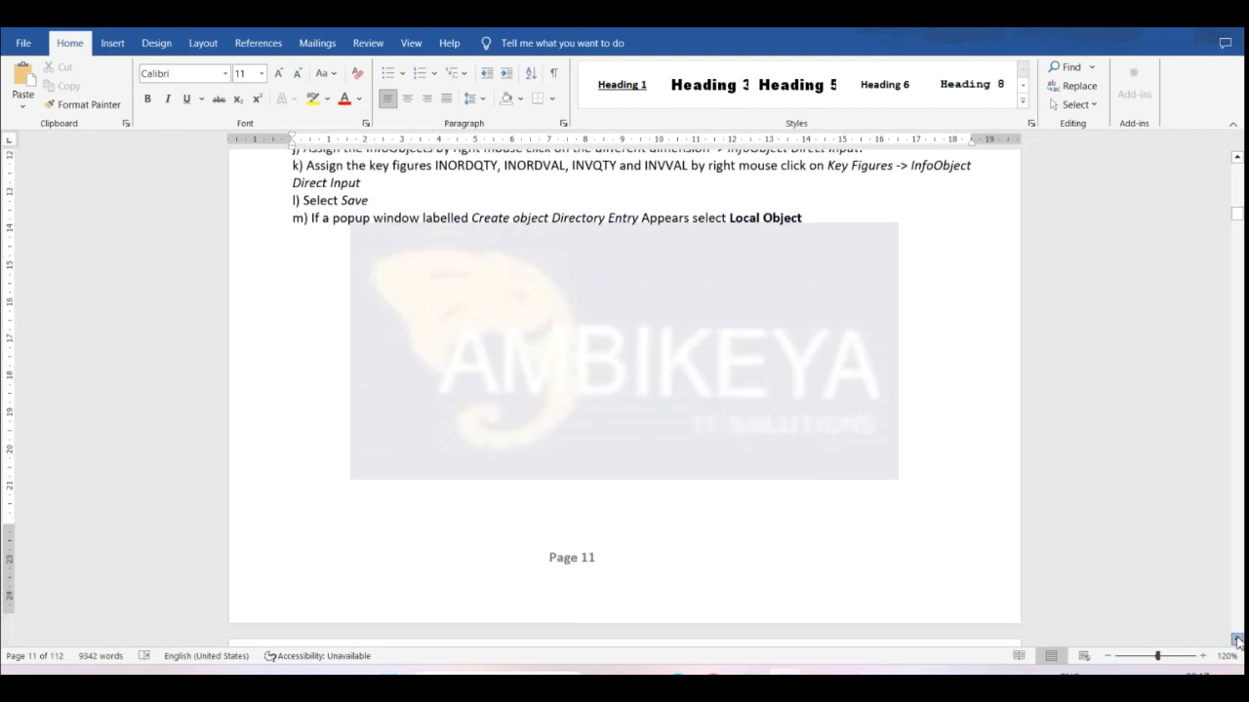
scroll(1236, 640, down, 1)
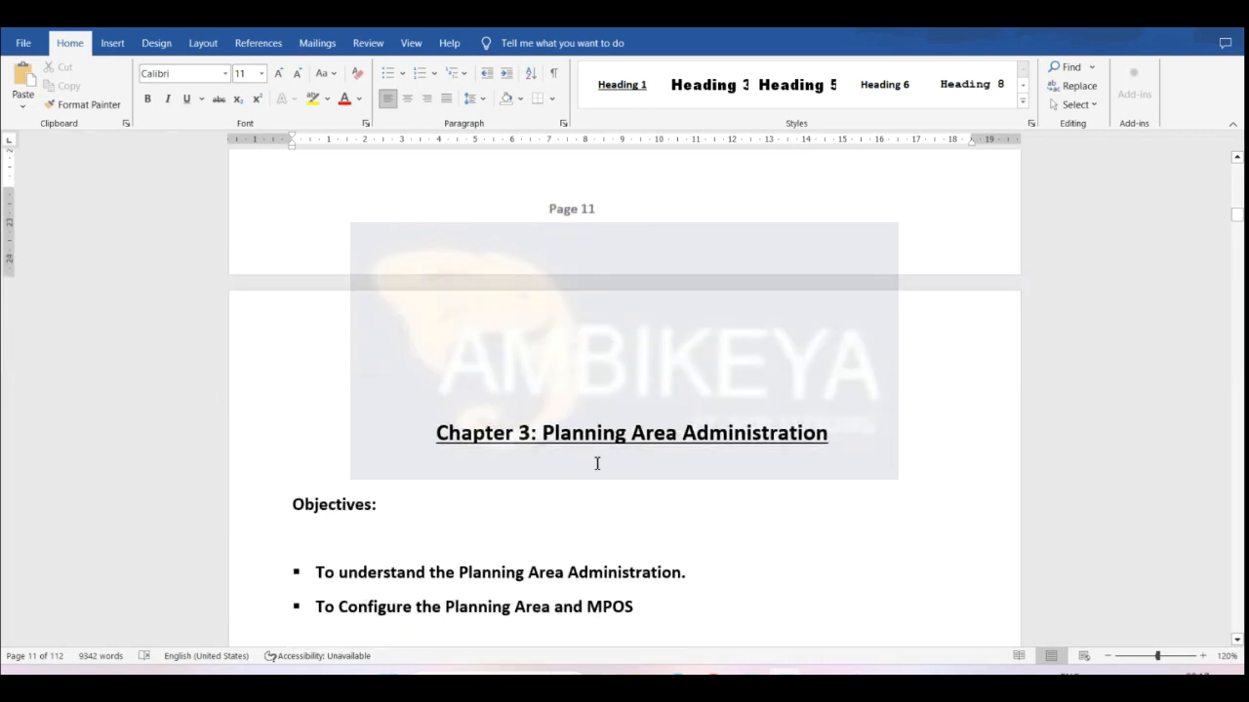
click(1236, 159)
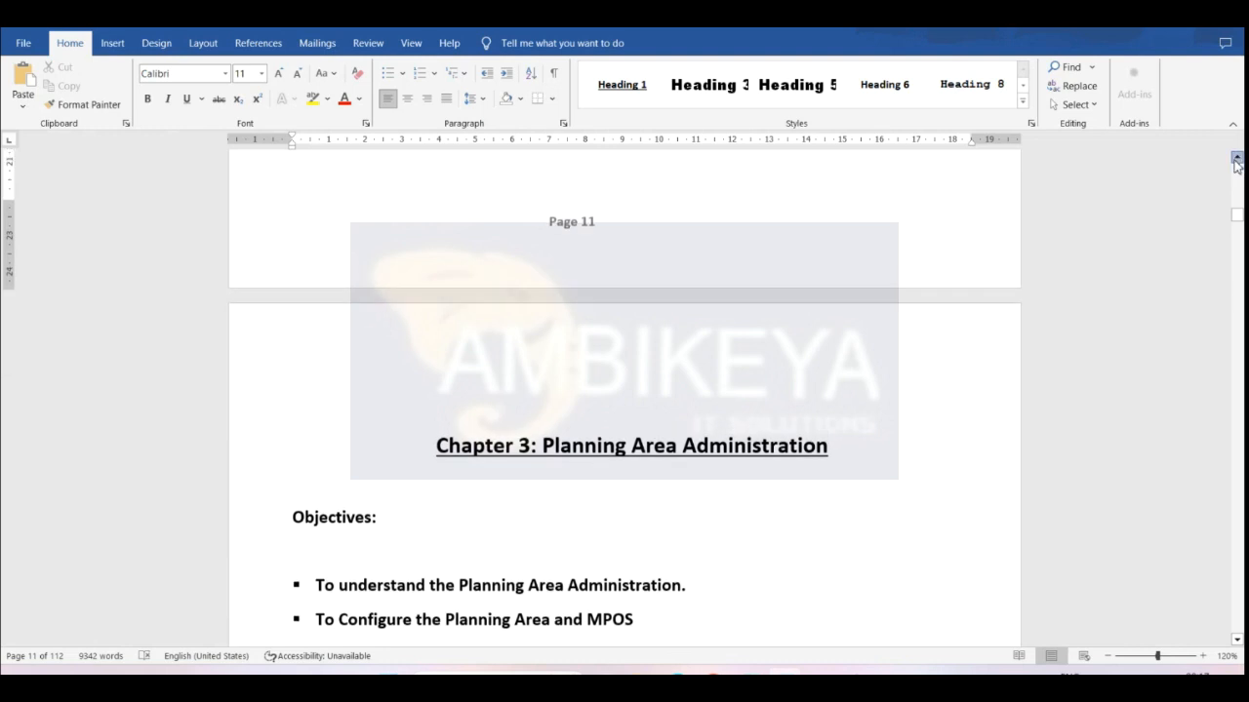
drag(418, 447, 952, 471)
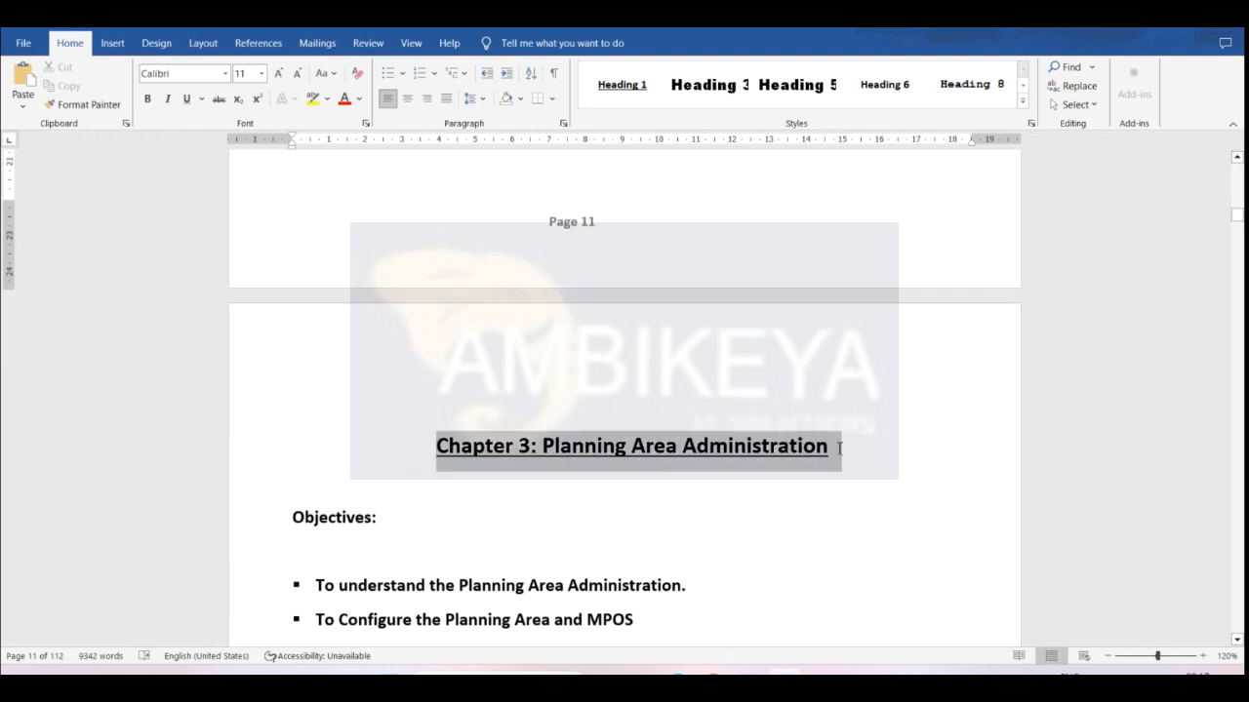
click(1073, 464)
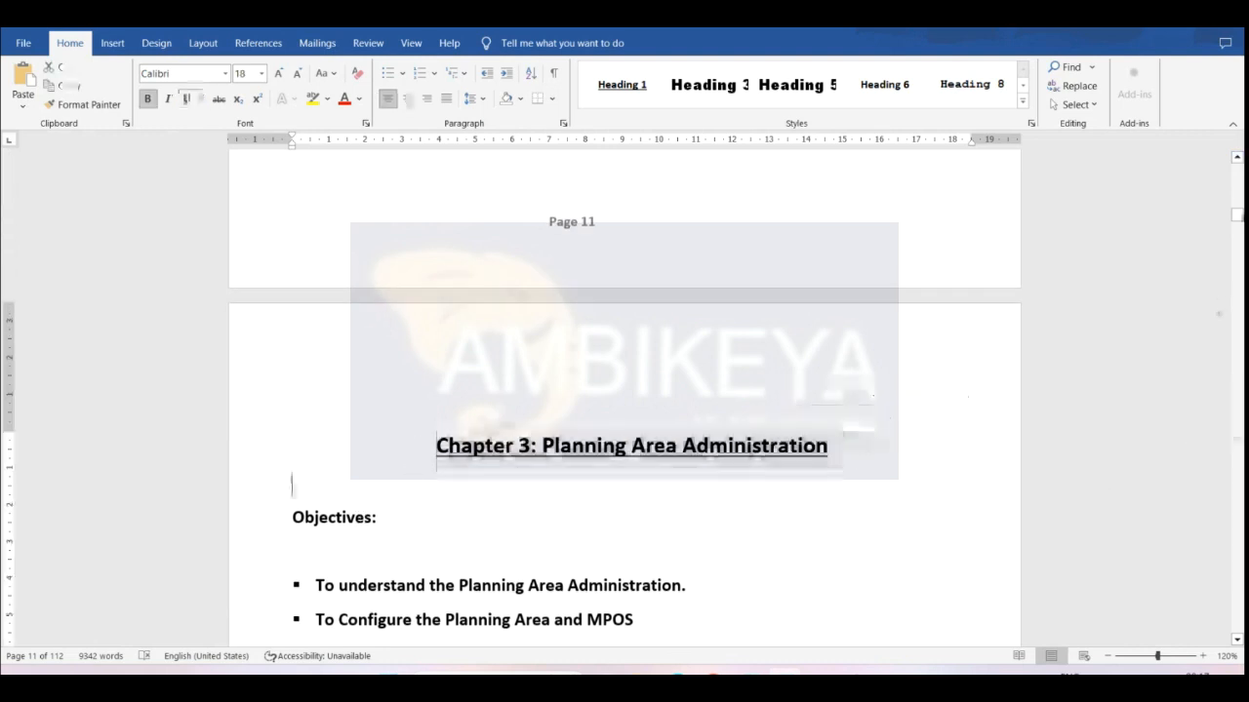
click(1236, 159)
click(1236, 159)
click(1236, 159)
click(1236, 159)
click(1236, 159)
click(1137, 385)
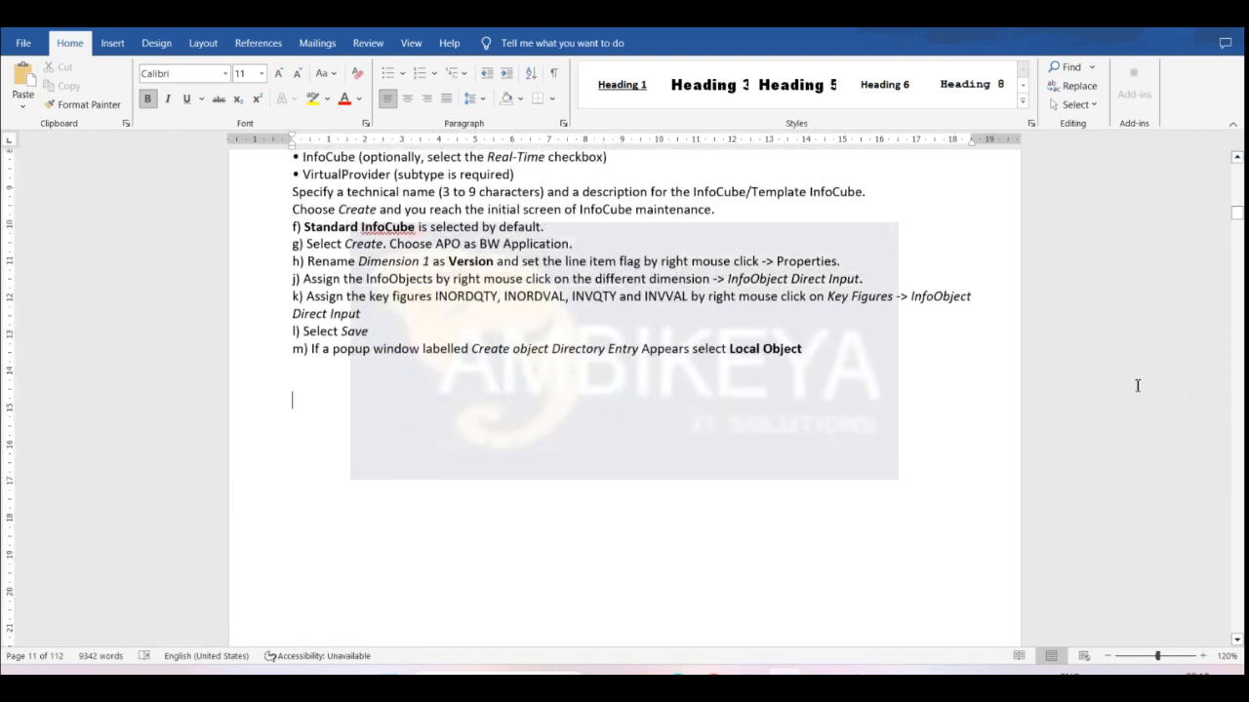
text(3)
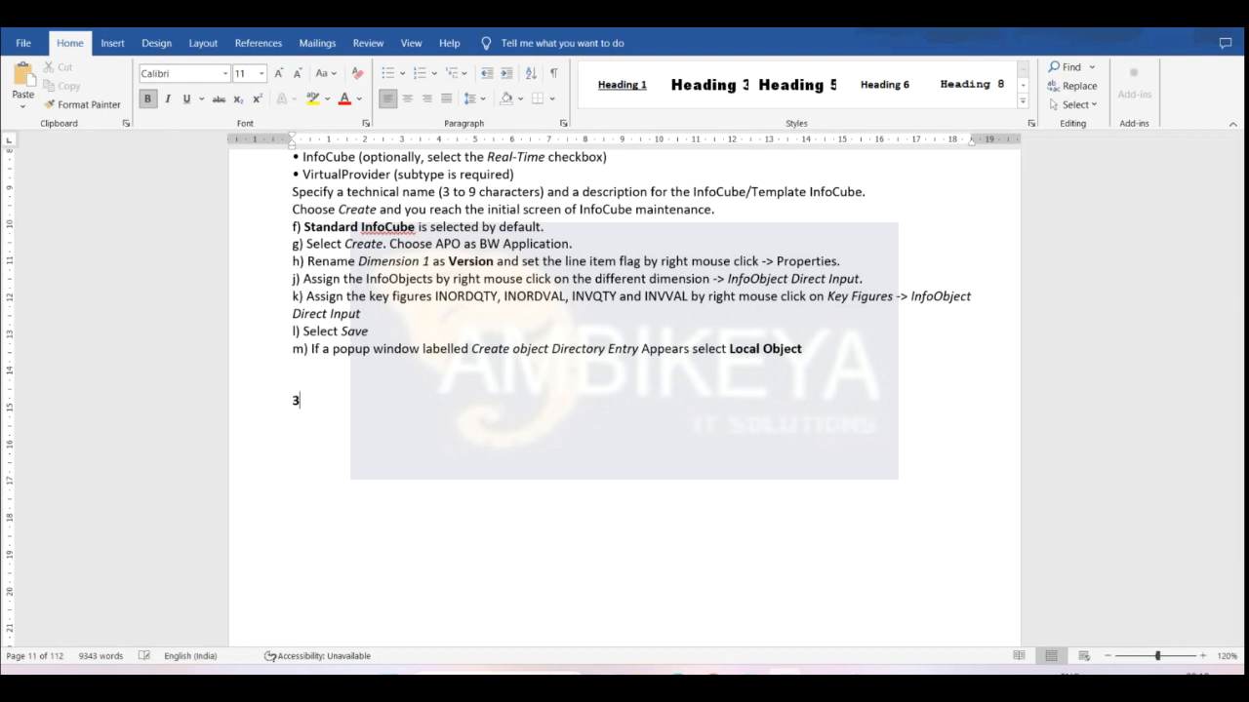
key(BackSpace)
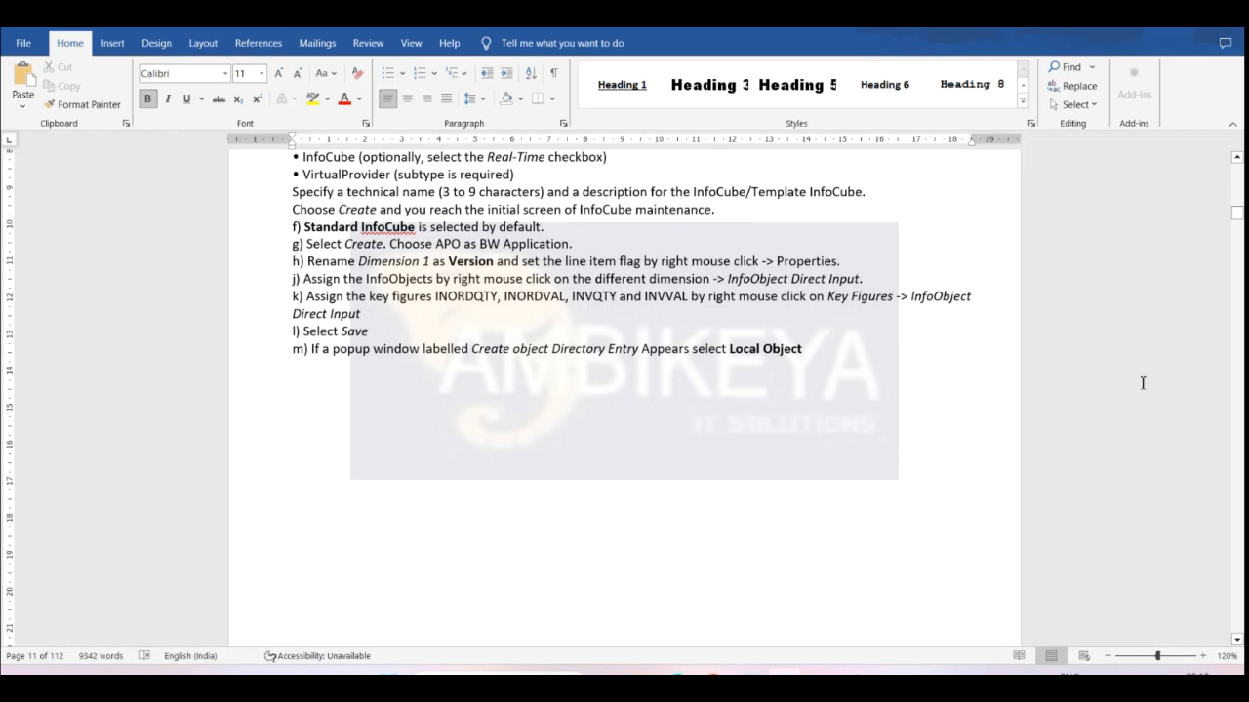
- Go through Chapter 3 to the Planning Area diagram and examine its General Parameters and Storage Buckets Profile
key(Down)
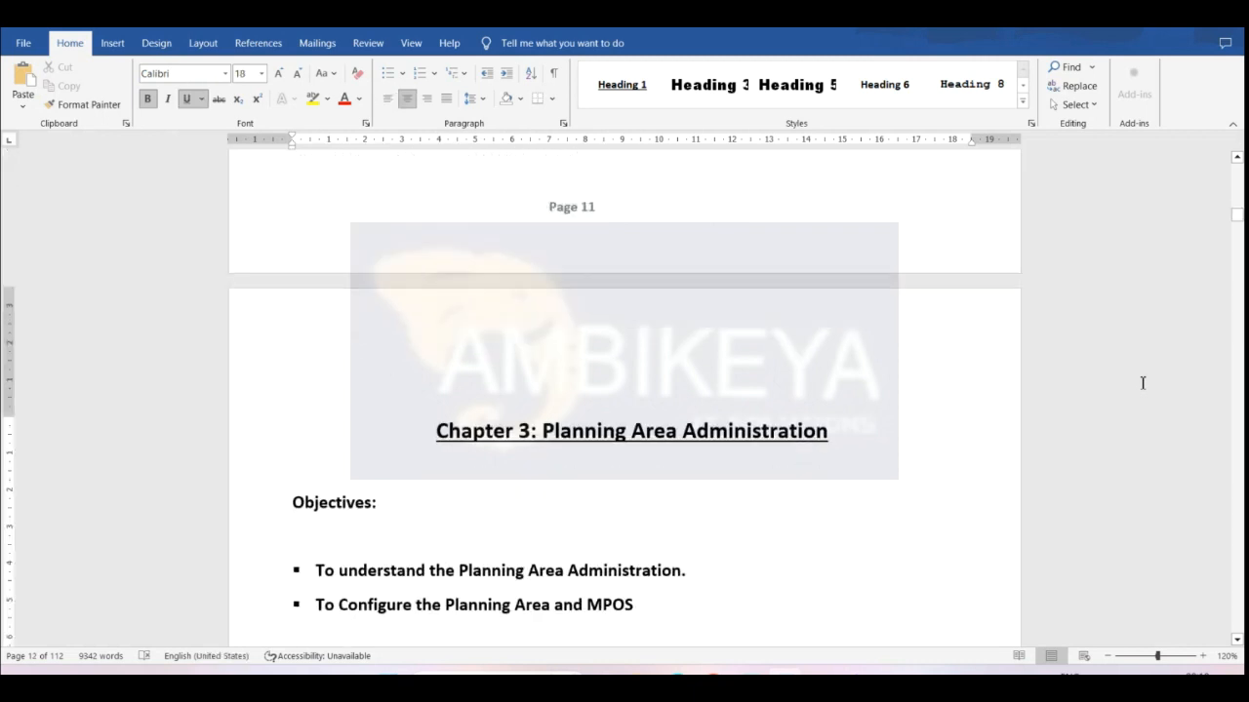
key(Down)
key(Down)
key(Down)
key(Down)
key(Down)
key(Down)
key(Down)
key(Down)
key(Down)
key(Down)
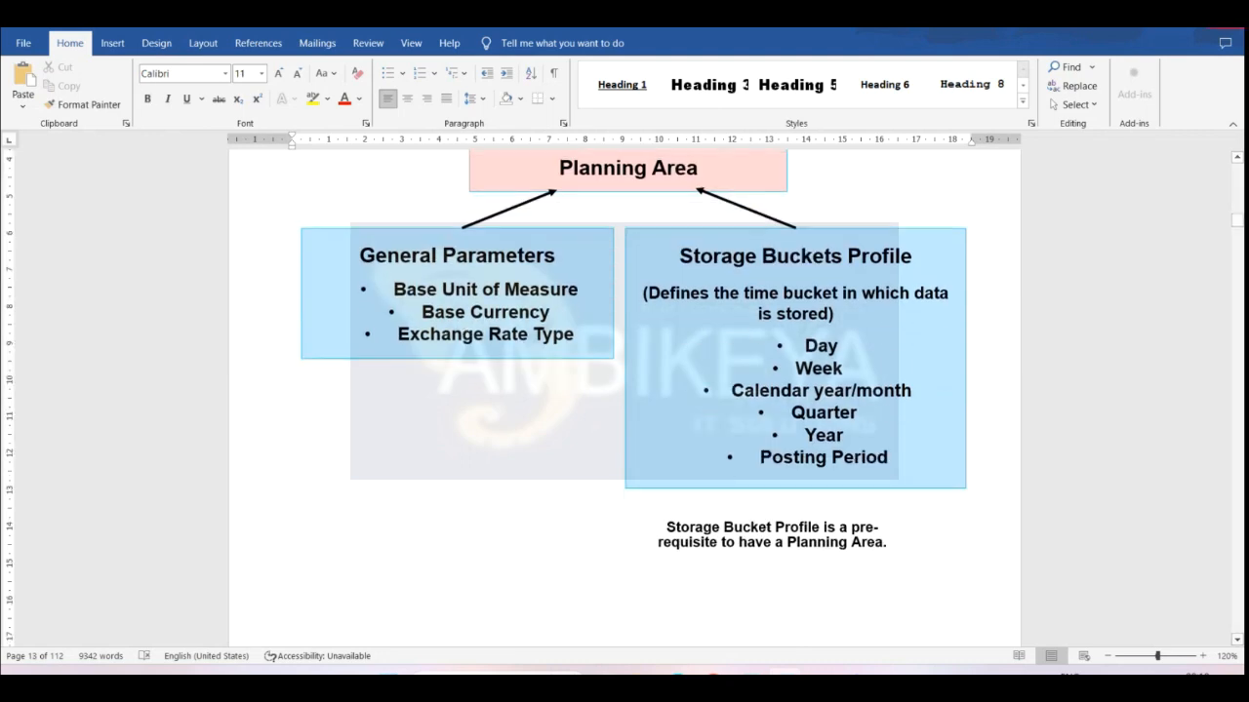
scroll(1239, 163, up, 1)
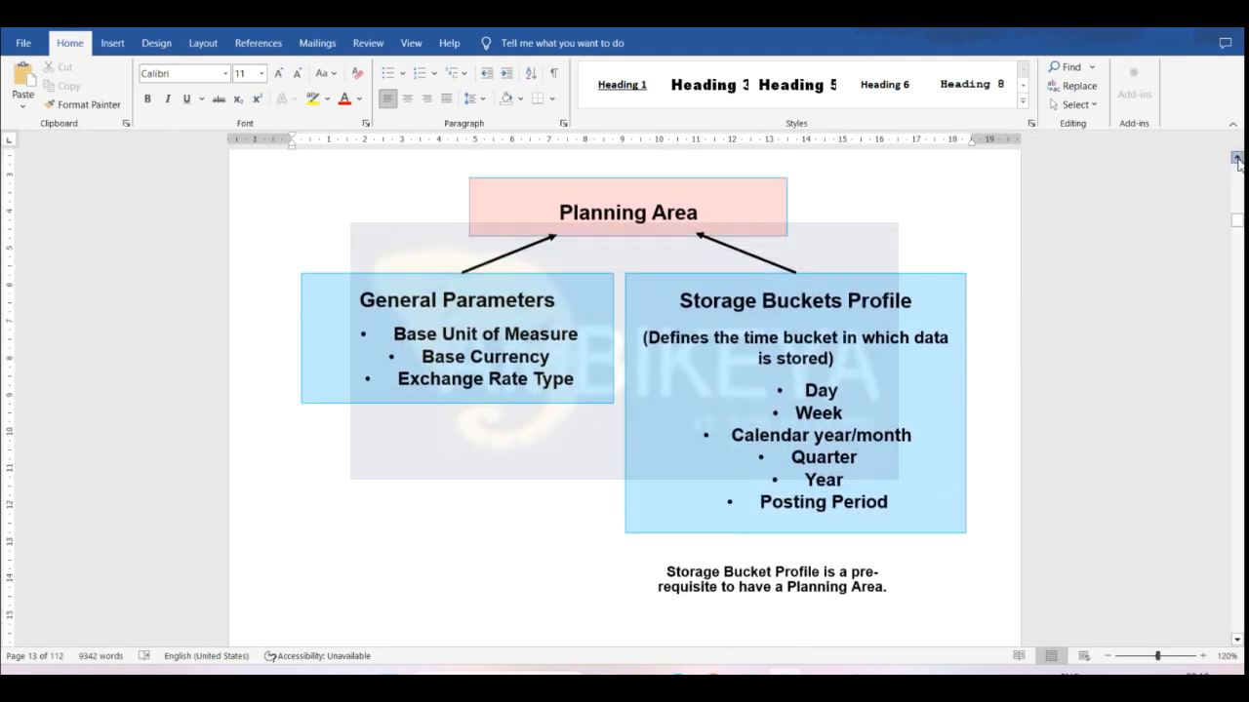
- Consult the planning area notes on the DP sheet of the Session Notes Excel workbook, and return to the Word document
mouse_move(748, 672)
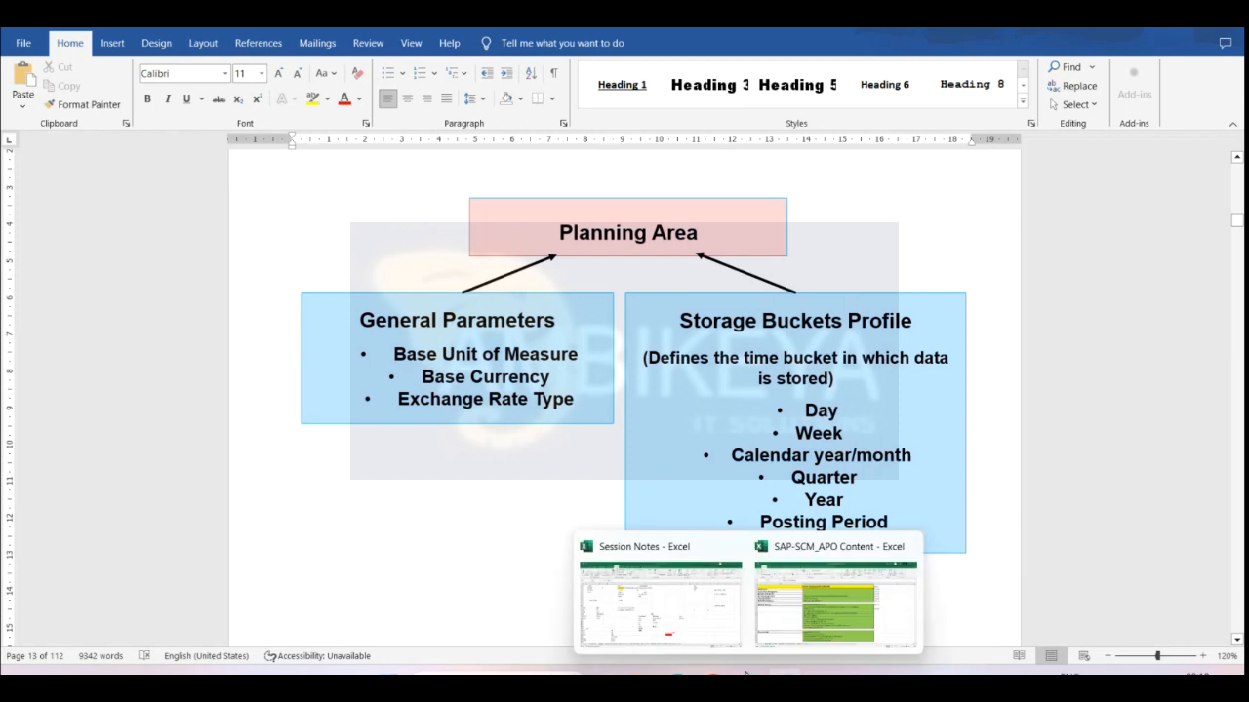
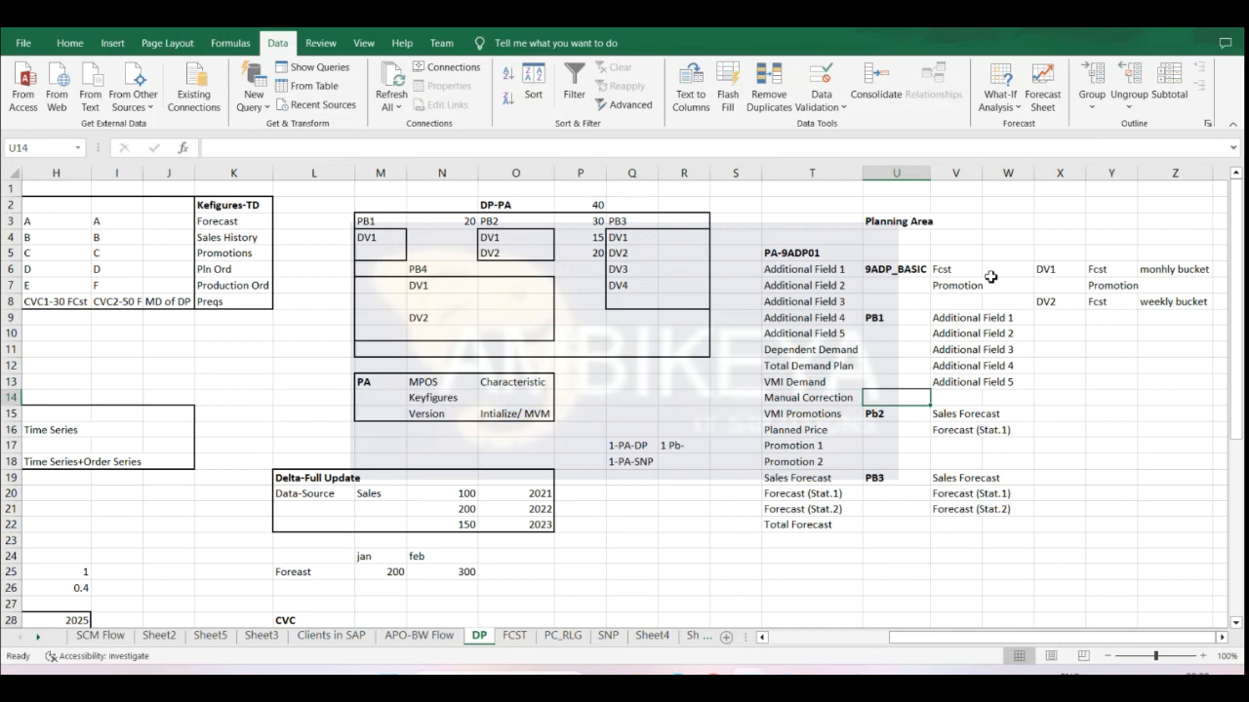
key(alt+Tab)
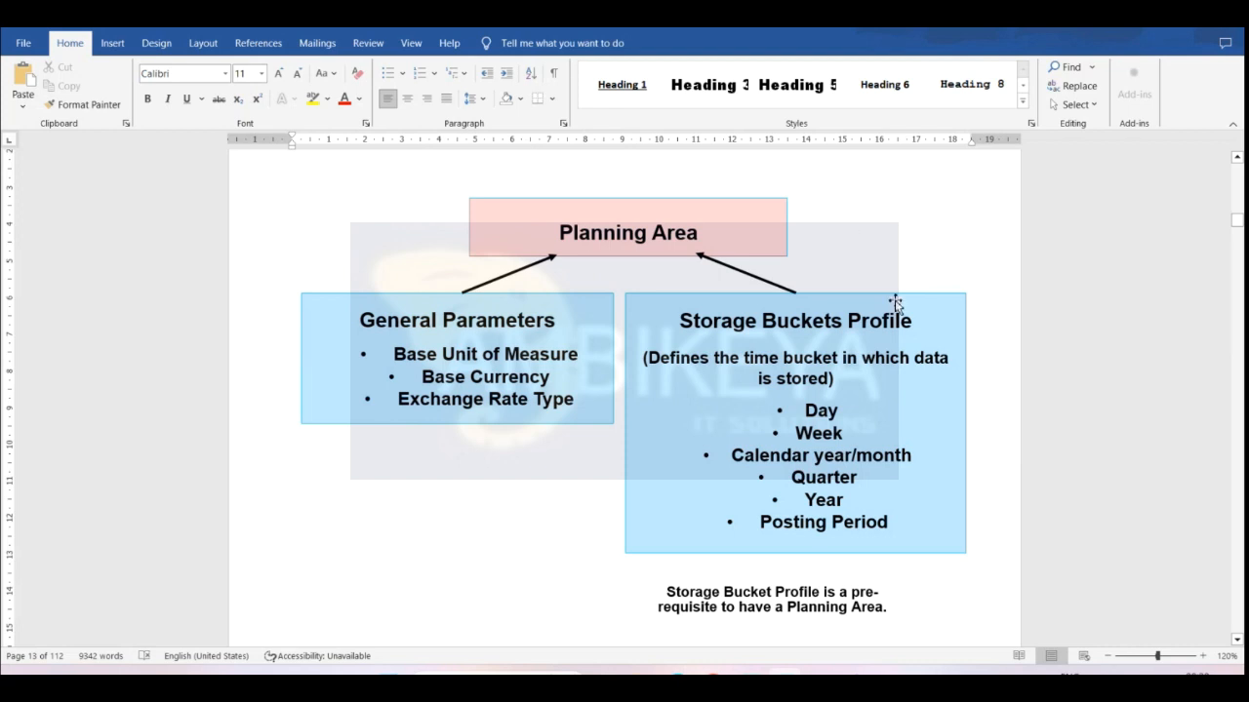
- Switch to the S&DP Administration session in SAP and leave the 9ADPBAS planning object structure for the planning areas list
mouse_move(819, 685)
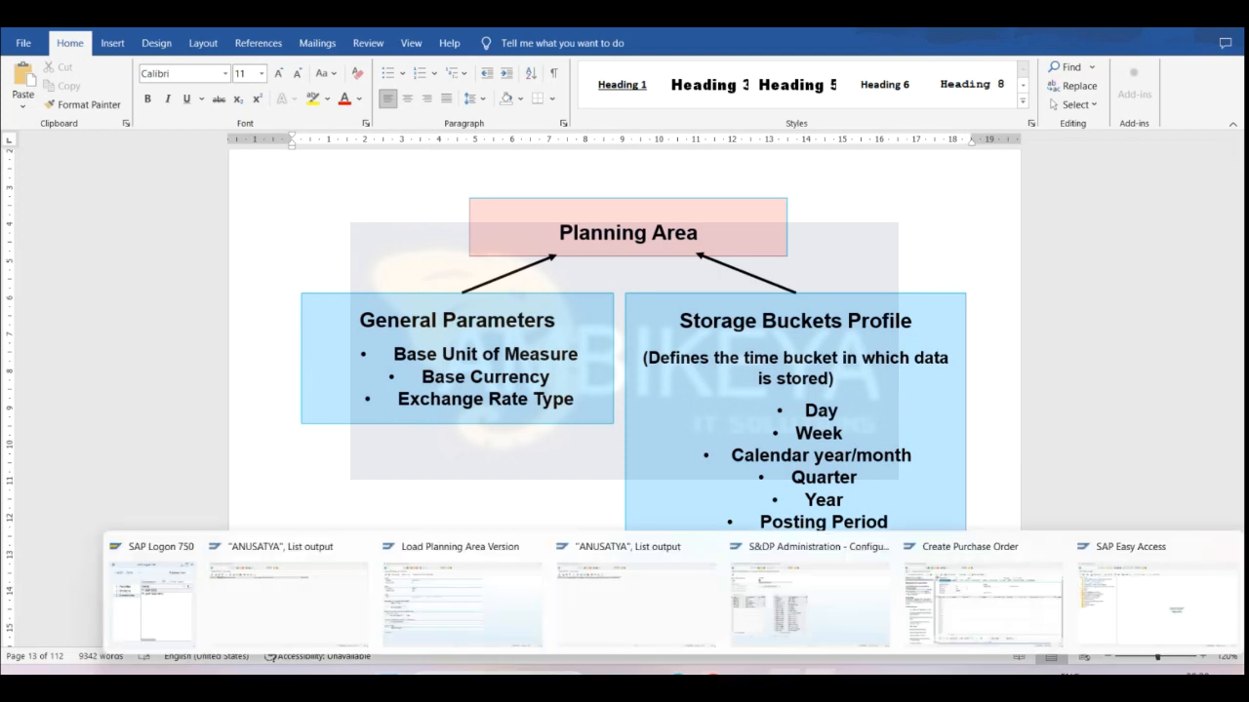
click(821, 597)
click(220, 49)
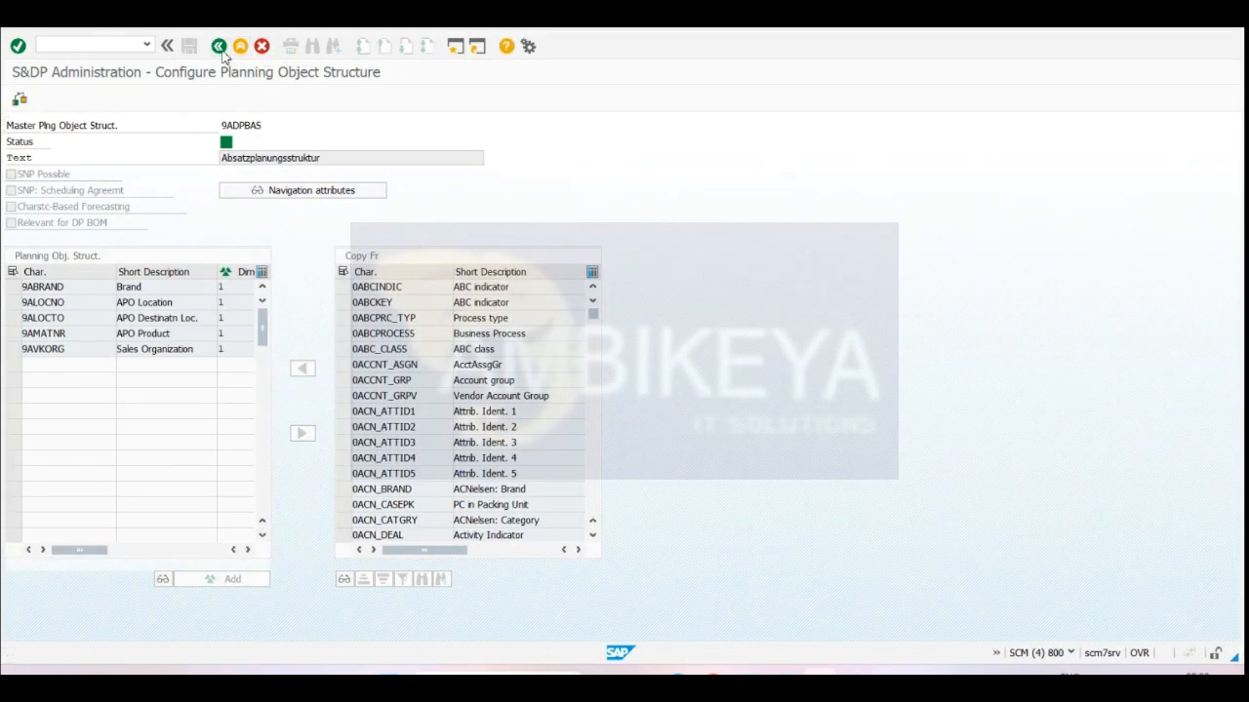
click(220, 49)
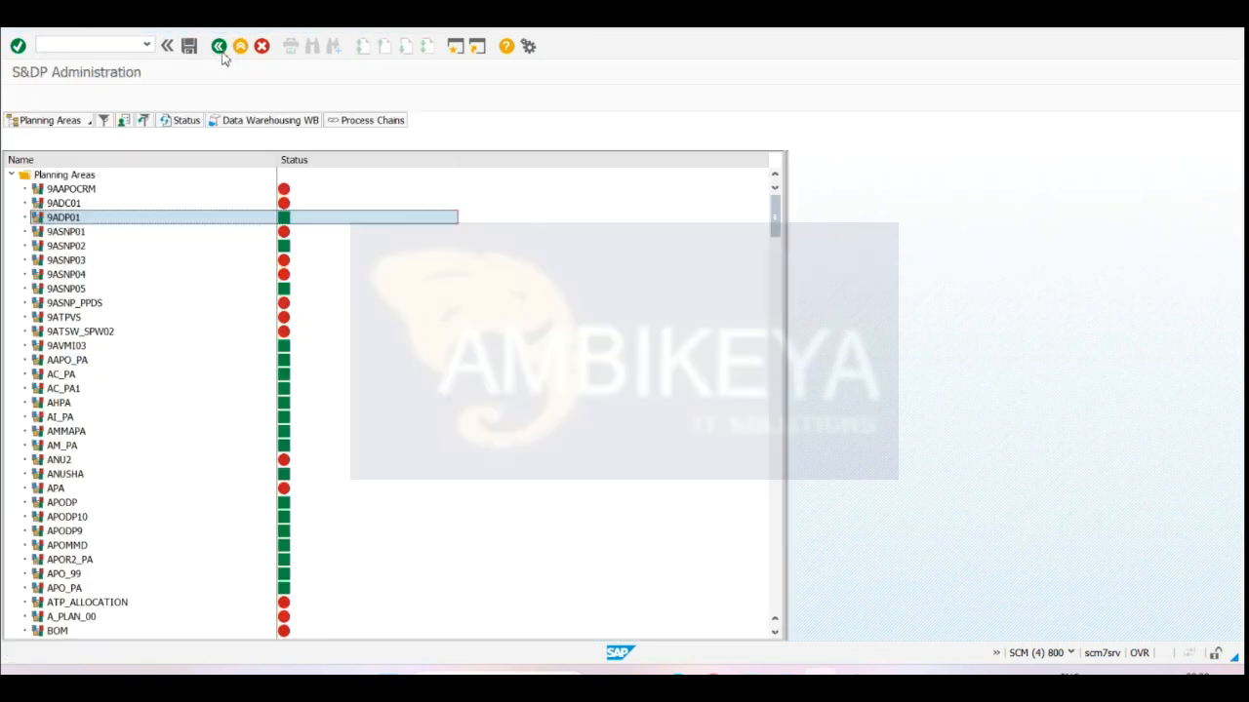
- Display planning area 9ADP01, examine its general settings, and return to the planning areas list
click(66, 289)
click(70, 219)
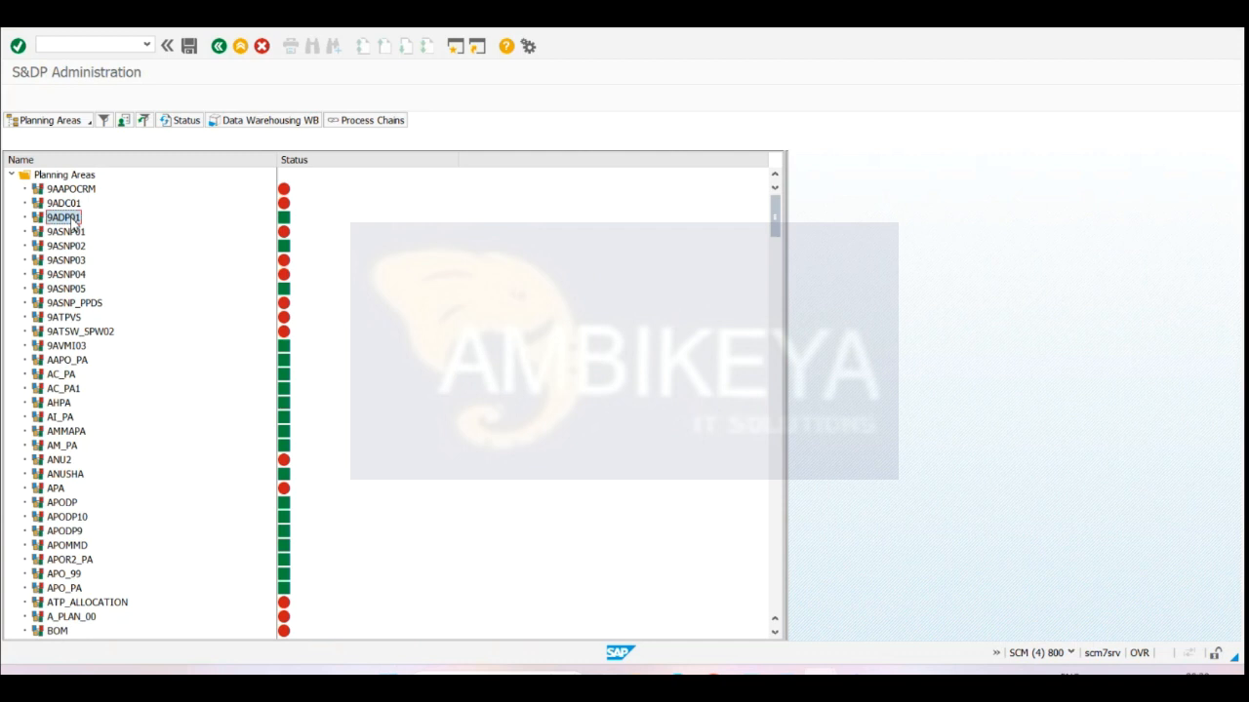
double_click(70, 218)
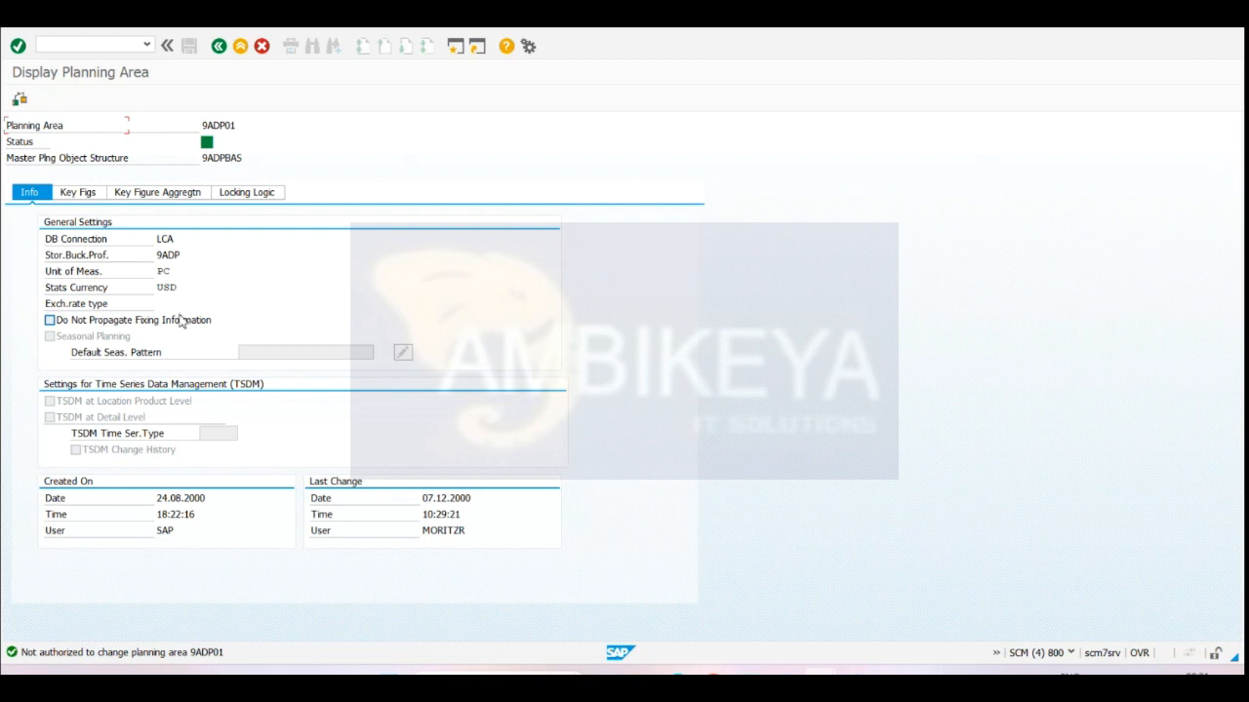
click(220, 51)
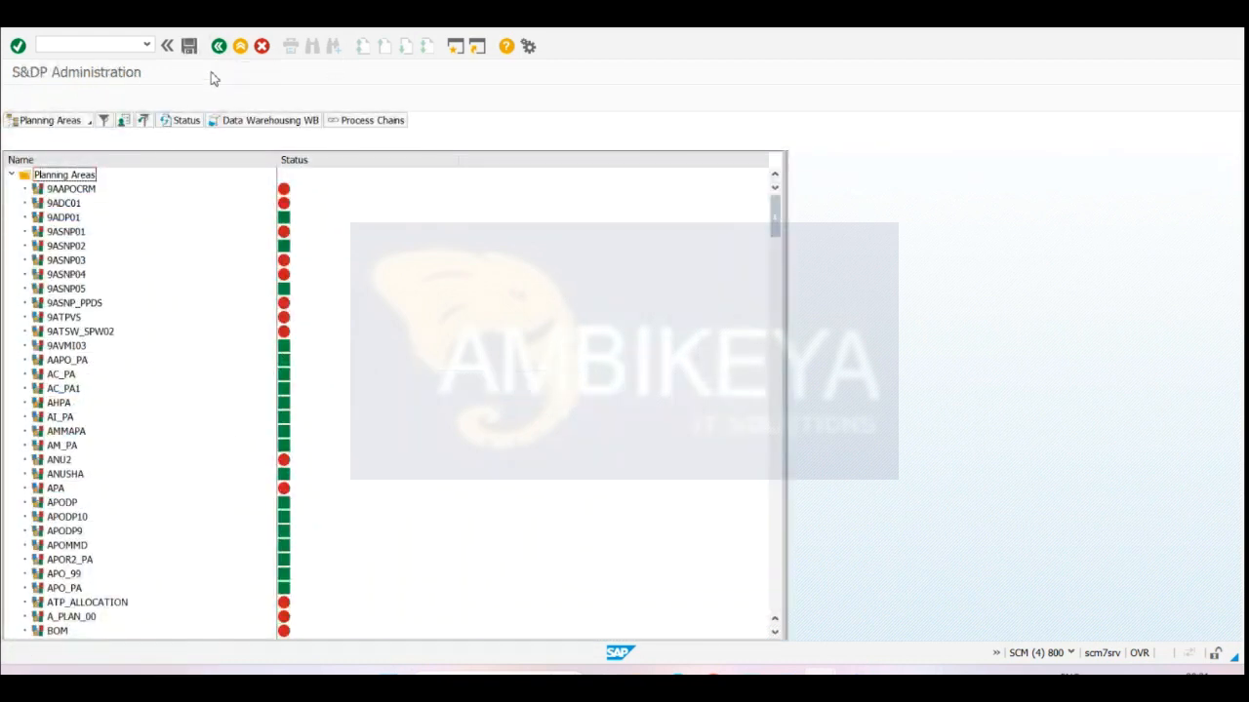
- Start creating a planning area and go over its name, Master Planning Object Structure and DB Connection fields
right_click(78, 175)
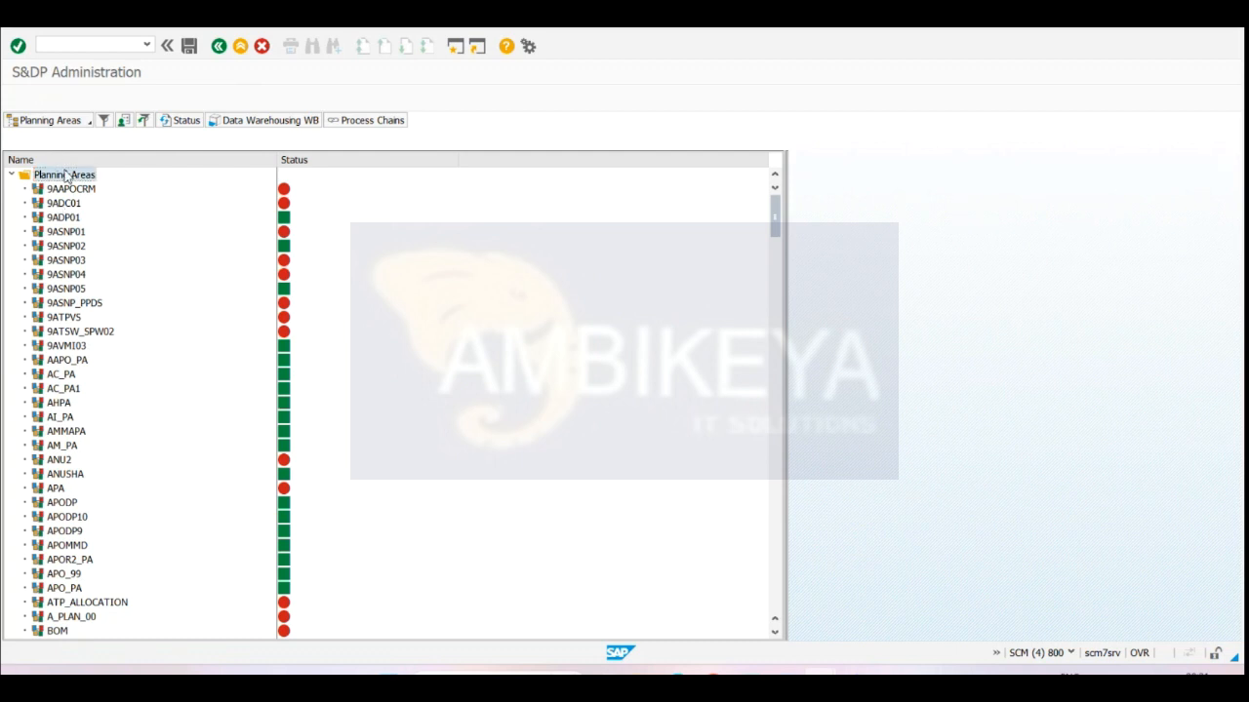
click(122, 180)
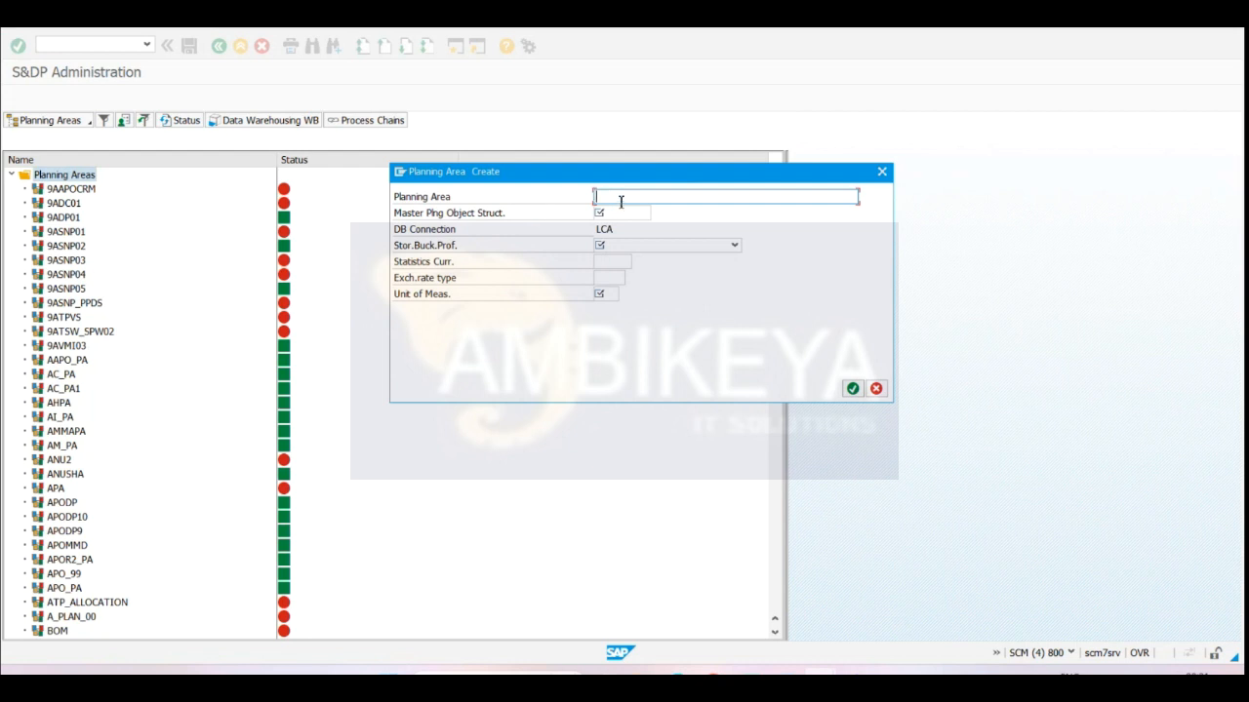
click(612, 213)
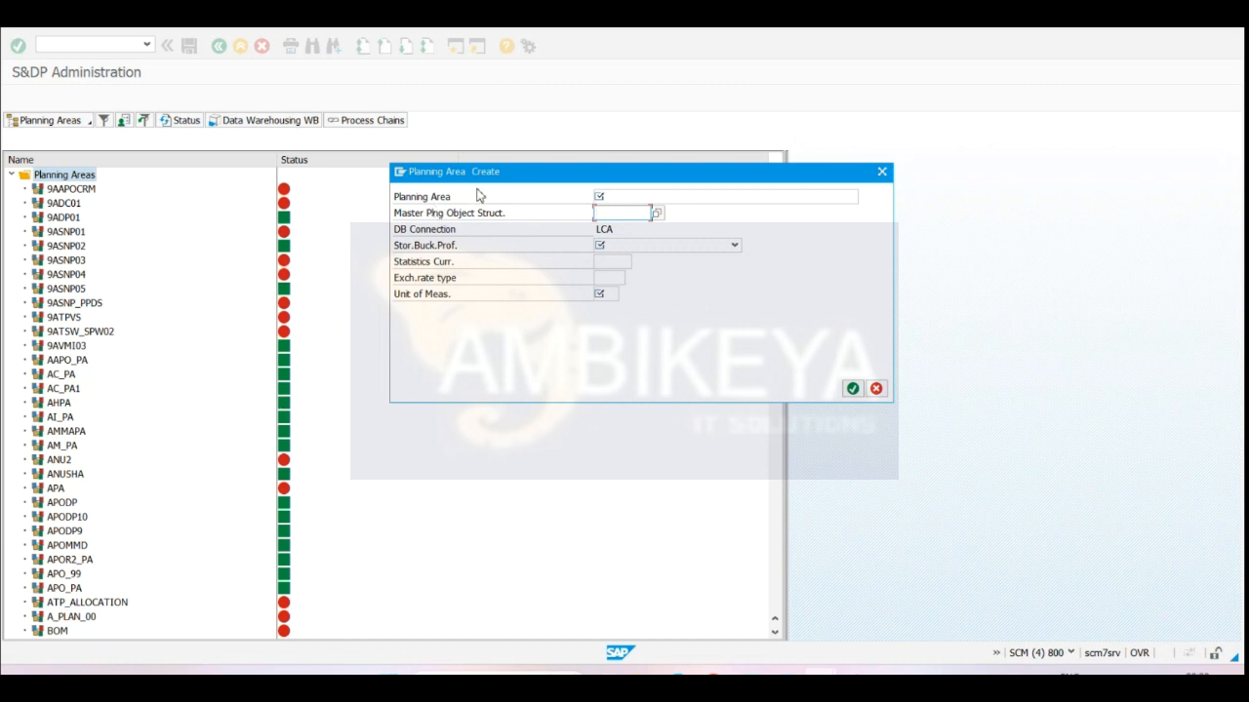
click(656, 198)
click(425, 233)
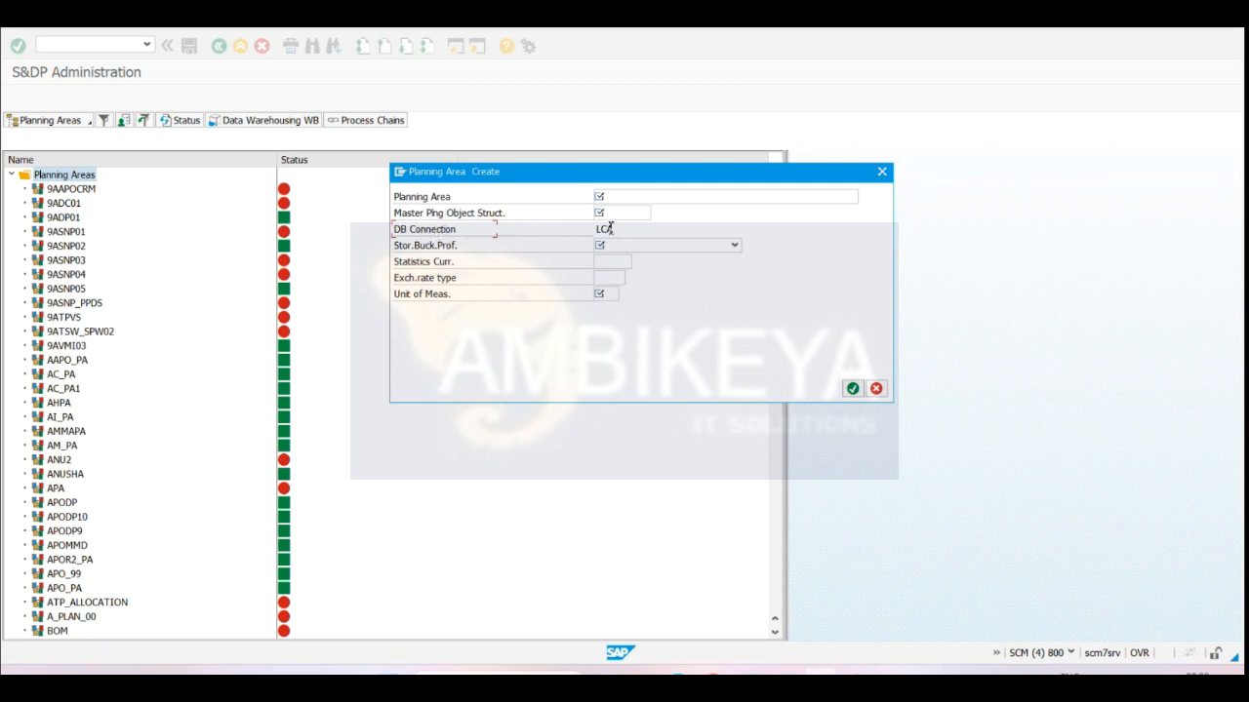
drag(620, 231, 594, 230)
click(615, 231)
drag(620, 230, 586, 227)
click(655, 229)
drag(624, 237, 559, 231)
click(636, 234)
- Consult the Storage Buckets Profile notes in the Word document, and browse the storage bucket profiles available for the new planning area in SAP
click(849, 562)
key(alt+Tab)
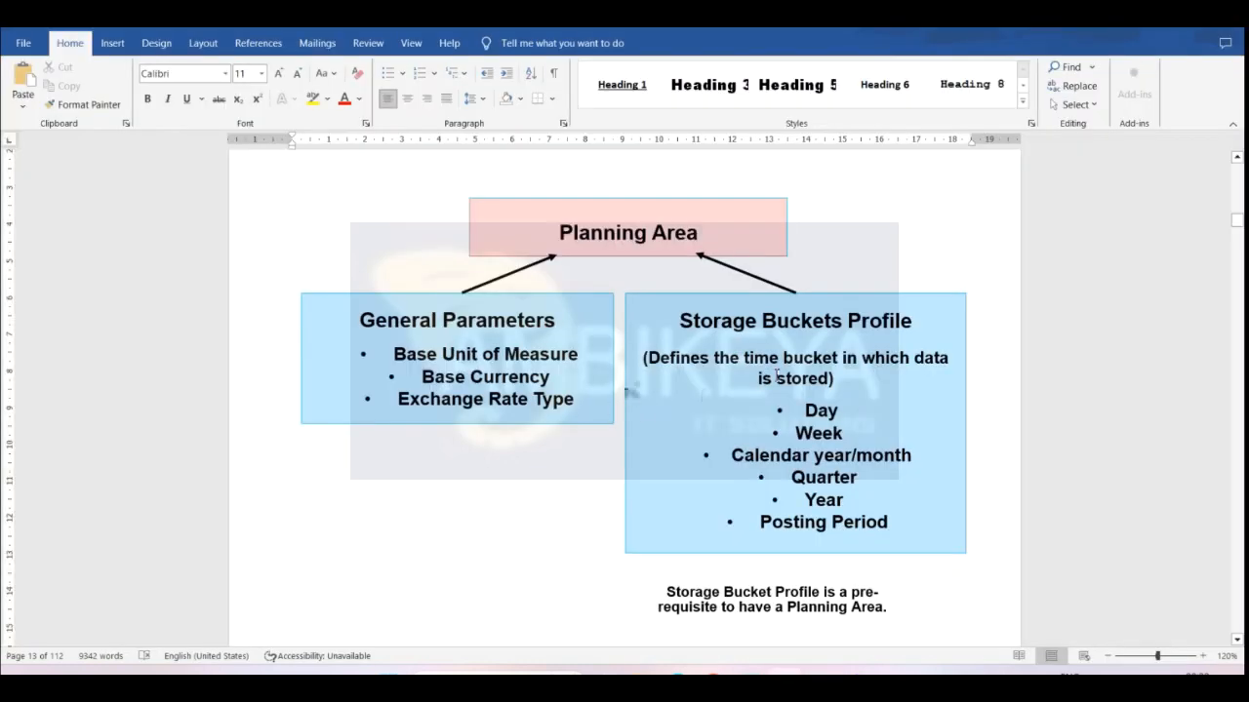
key(alt+Tab)
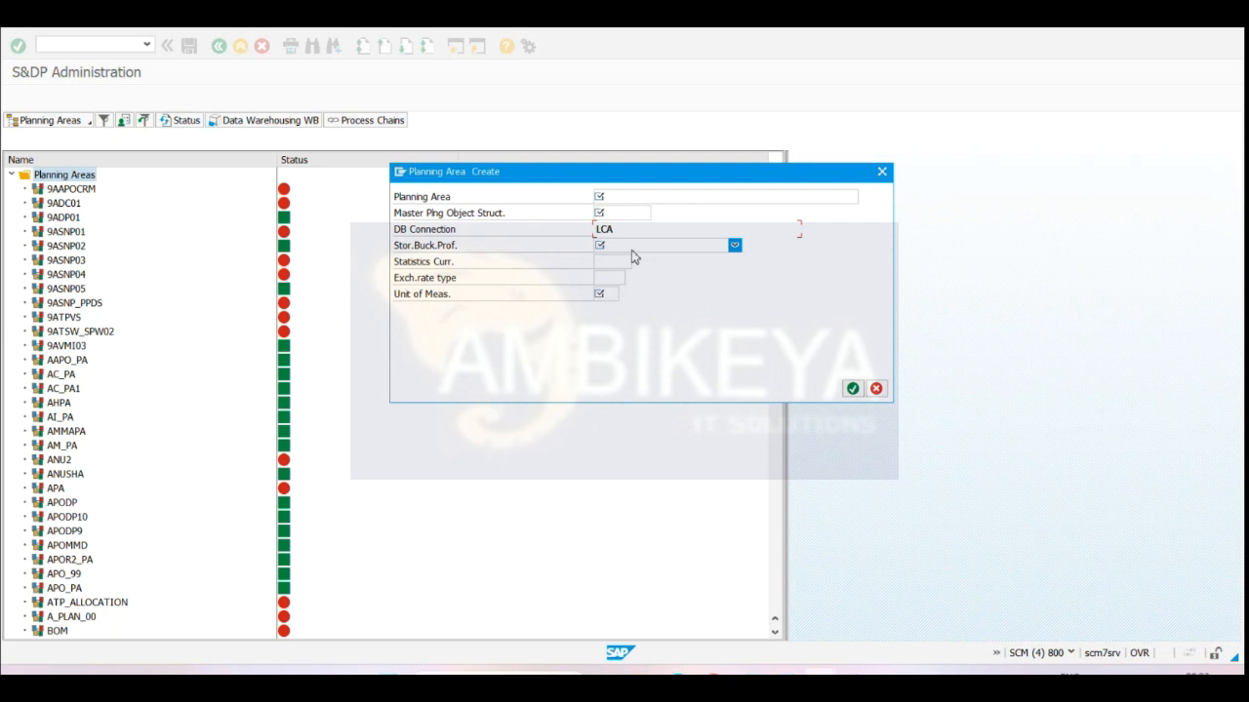
click(734, 245)
drag(736, 282, 749, 391)
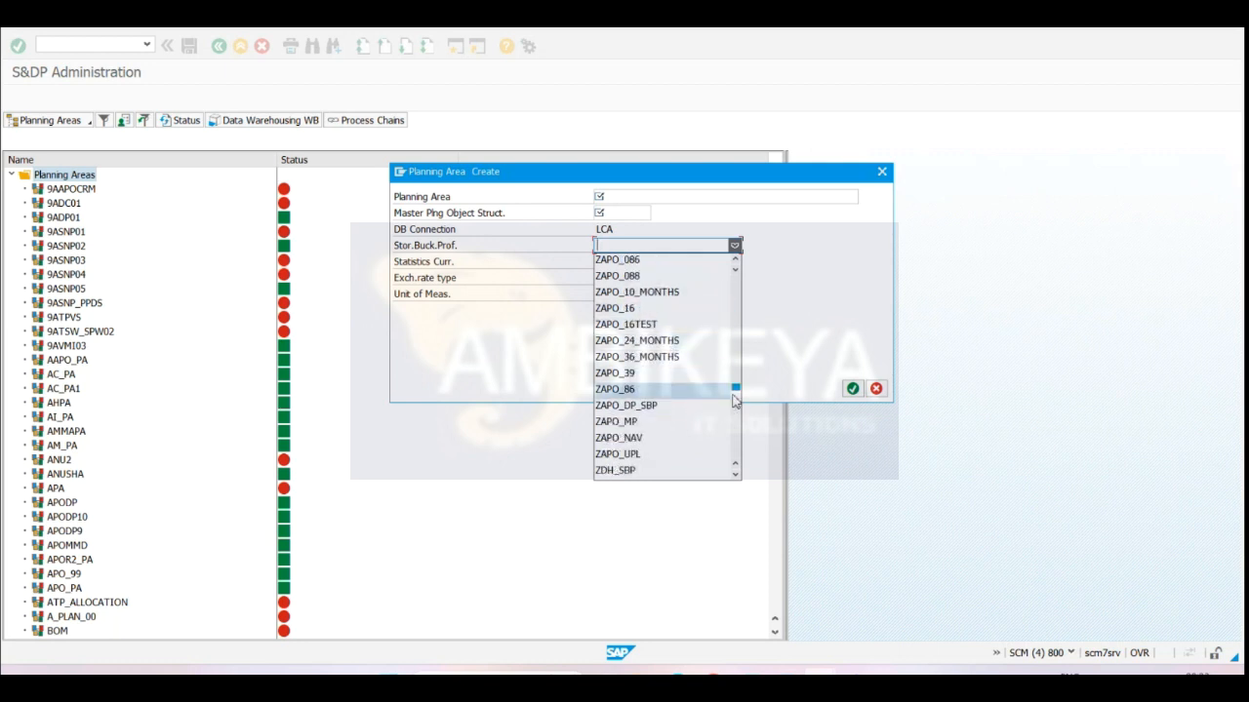
drag(736, 391, 738, 412)
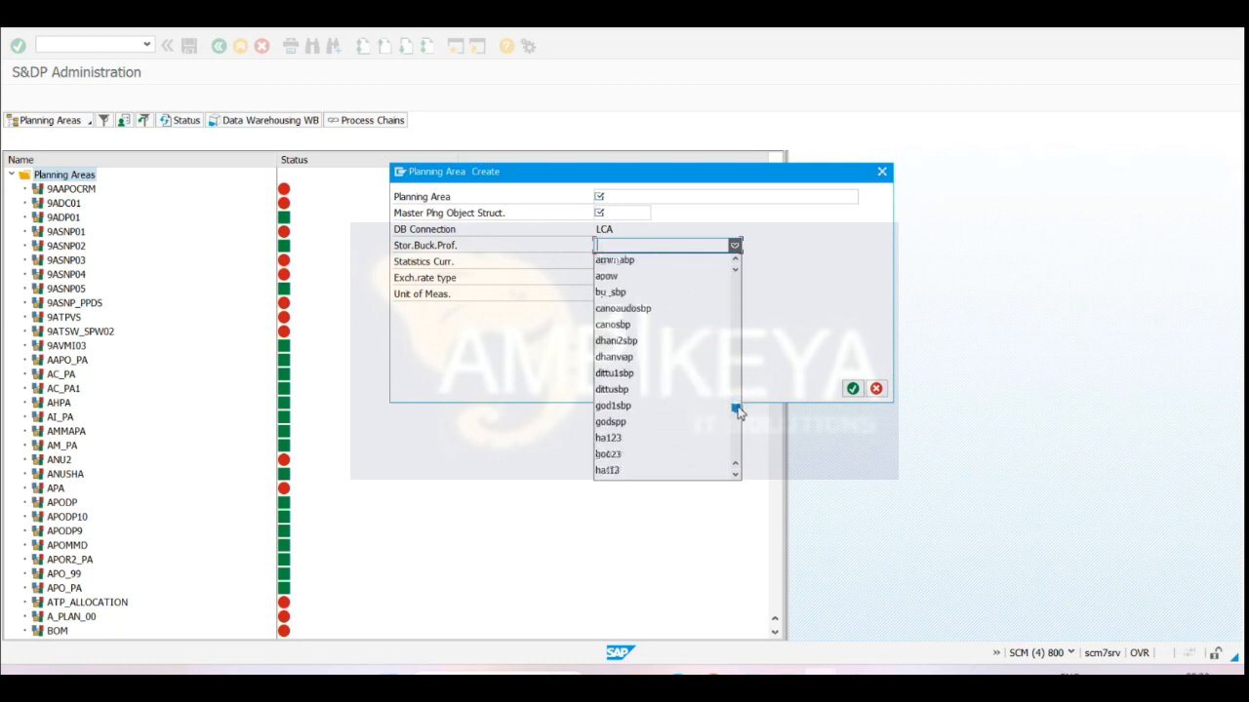
click(806, 337)
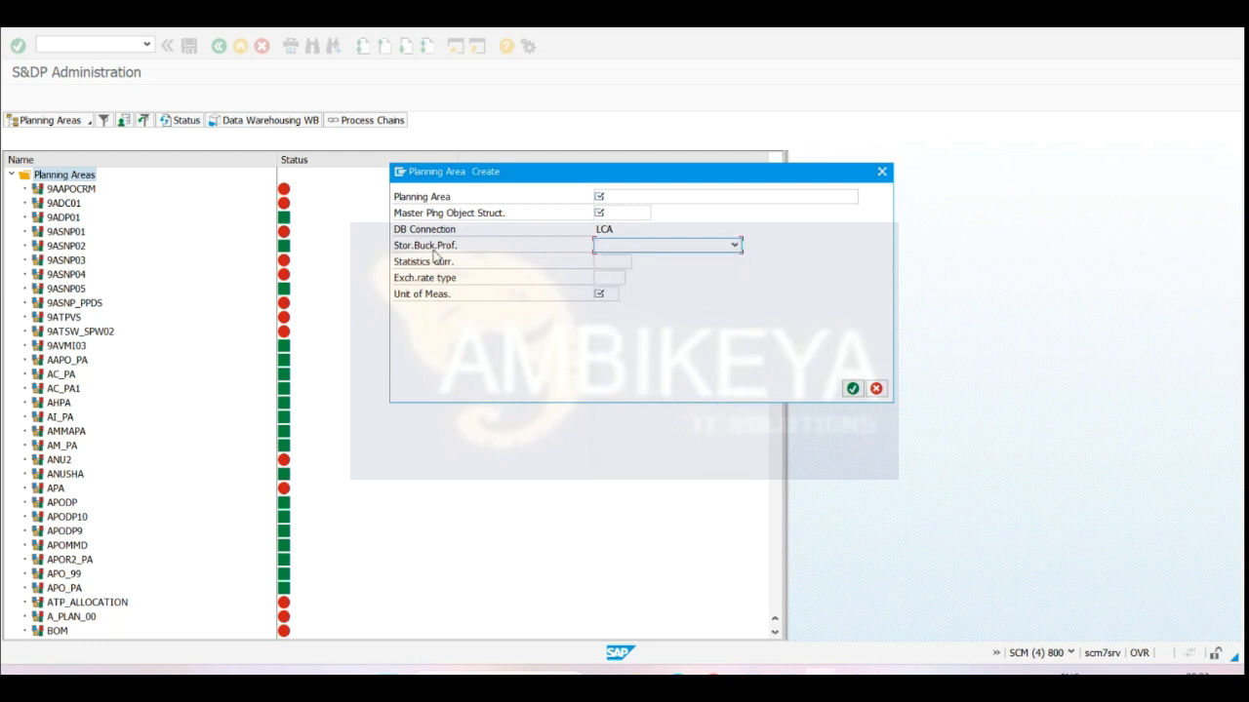
- Browse the available statistics currencies for the new planning area, including American Dollar, and close the list without choosing one
click(613, 263)
click(638, 262)
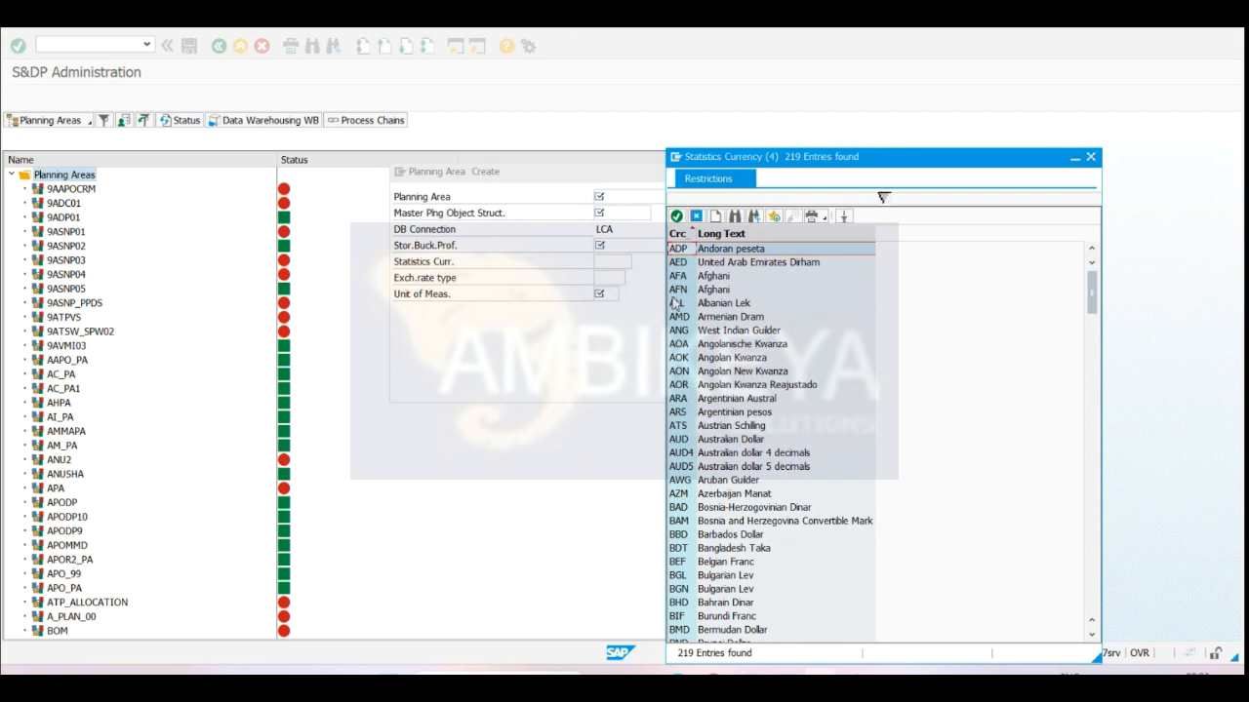
drag(1093, 291, 1099, 590)
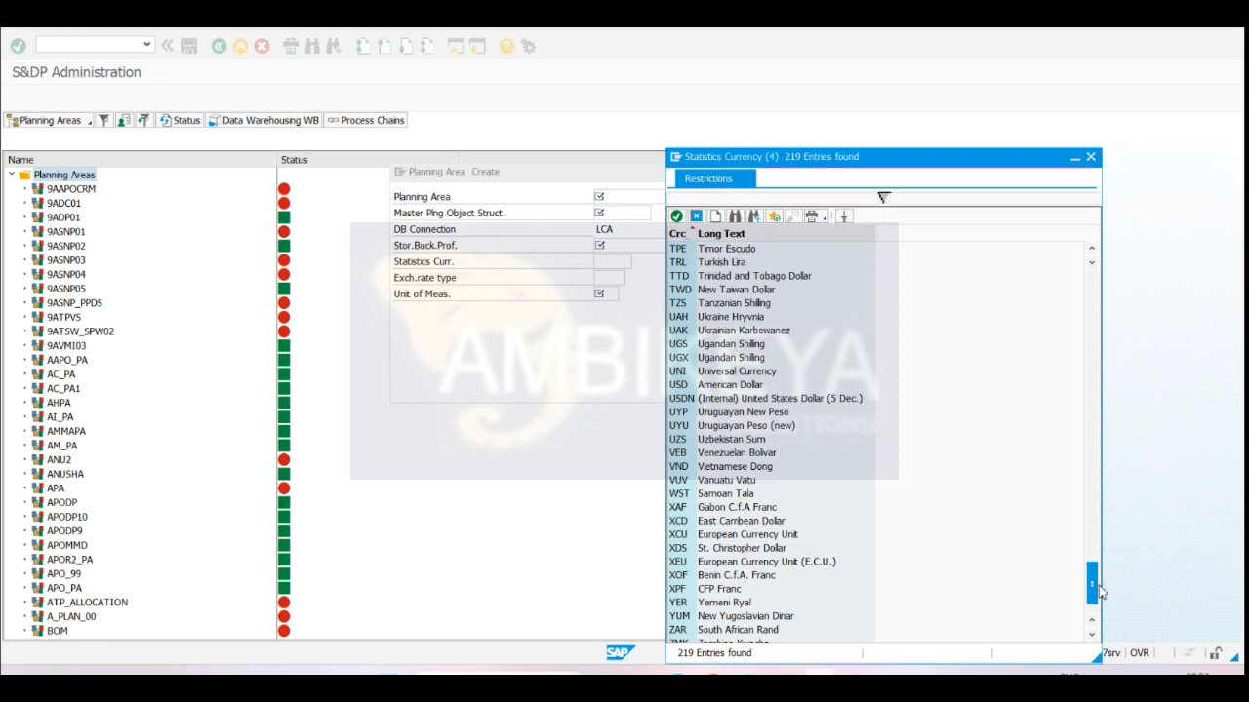
click(716, 387)
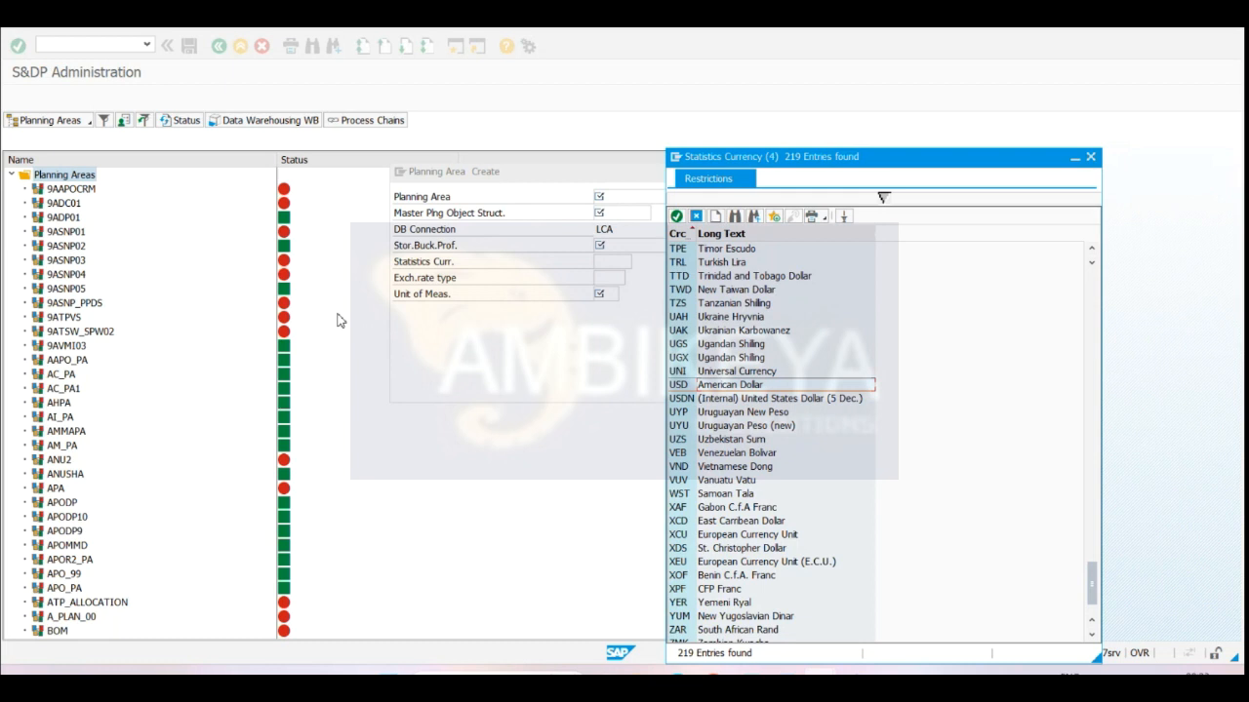
click(505, 289)
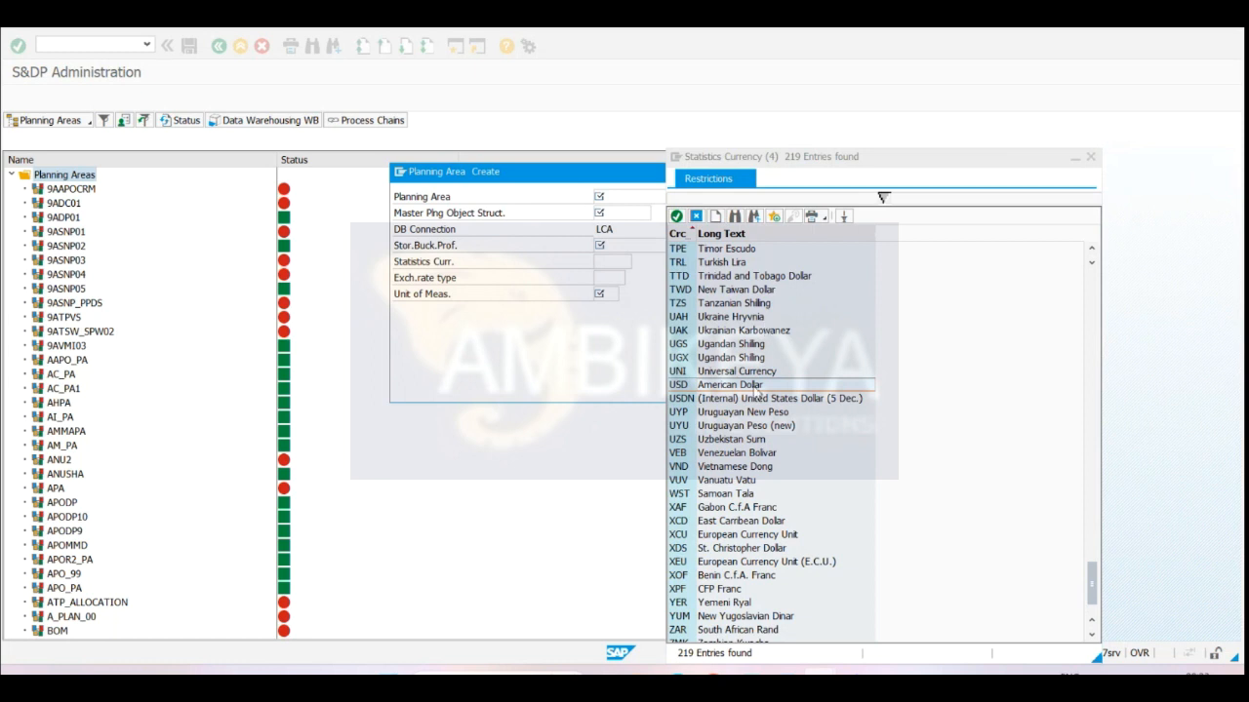
click(1094, 583)
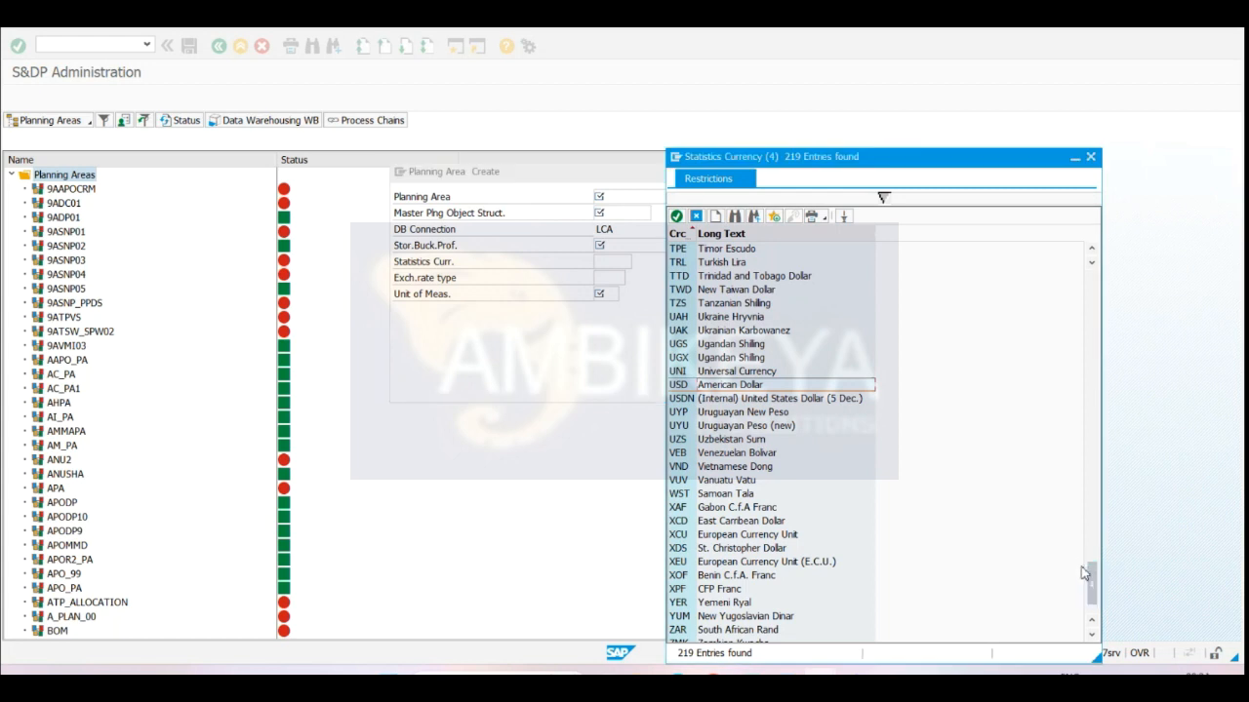
scroll(1102, 611, down, 2)
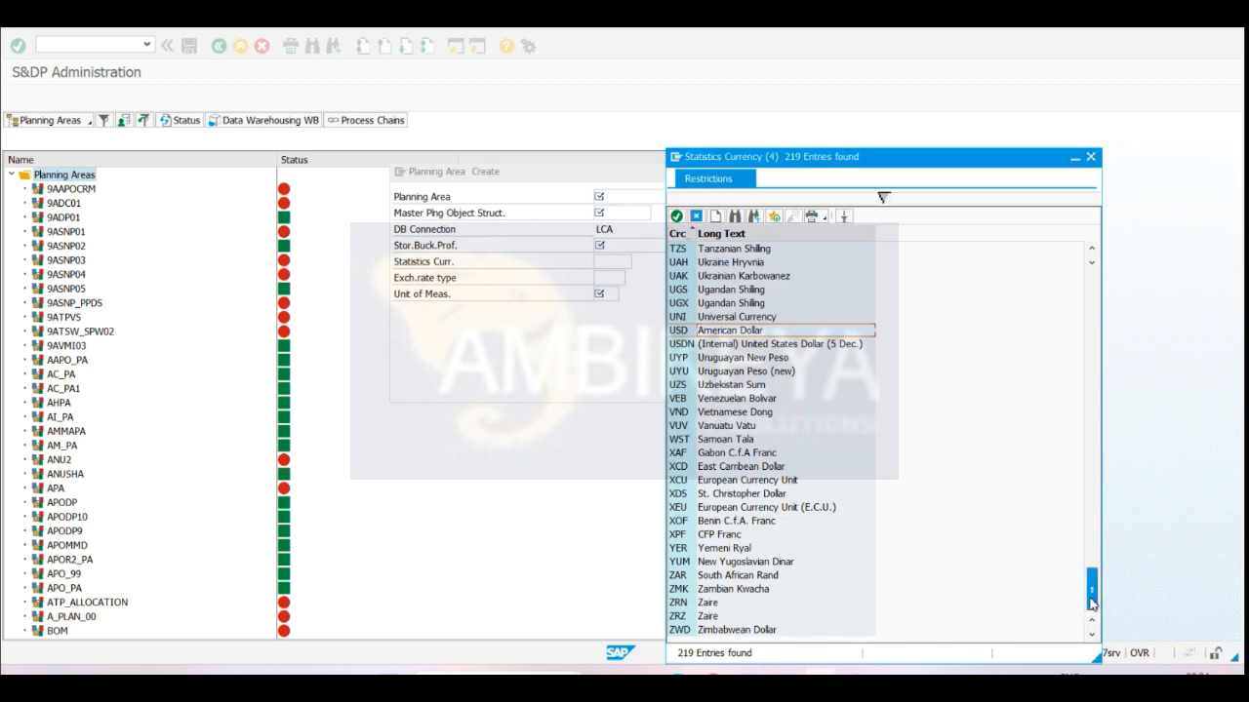
drag(1092, 602, 1091, 482)
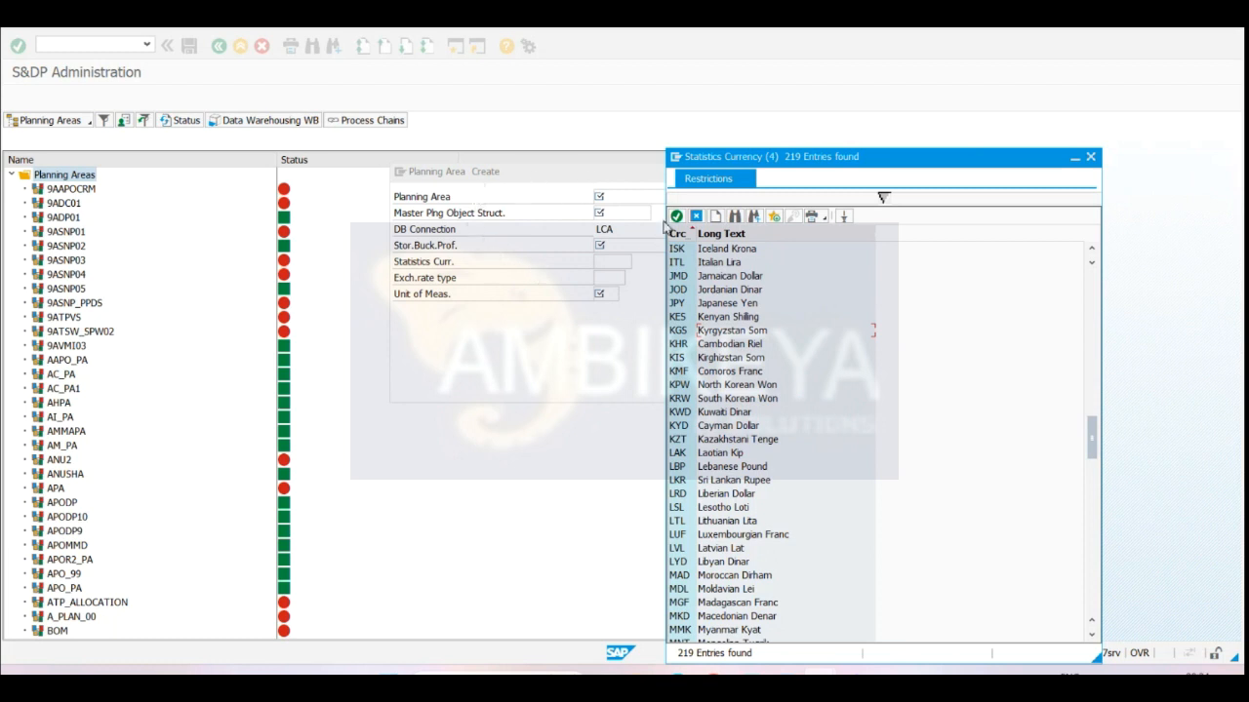
click(730, 265)
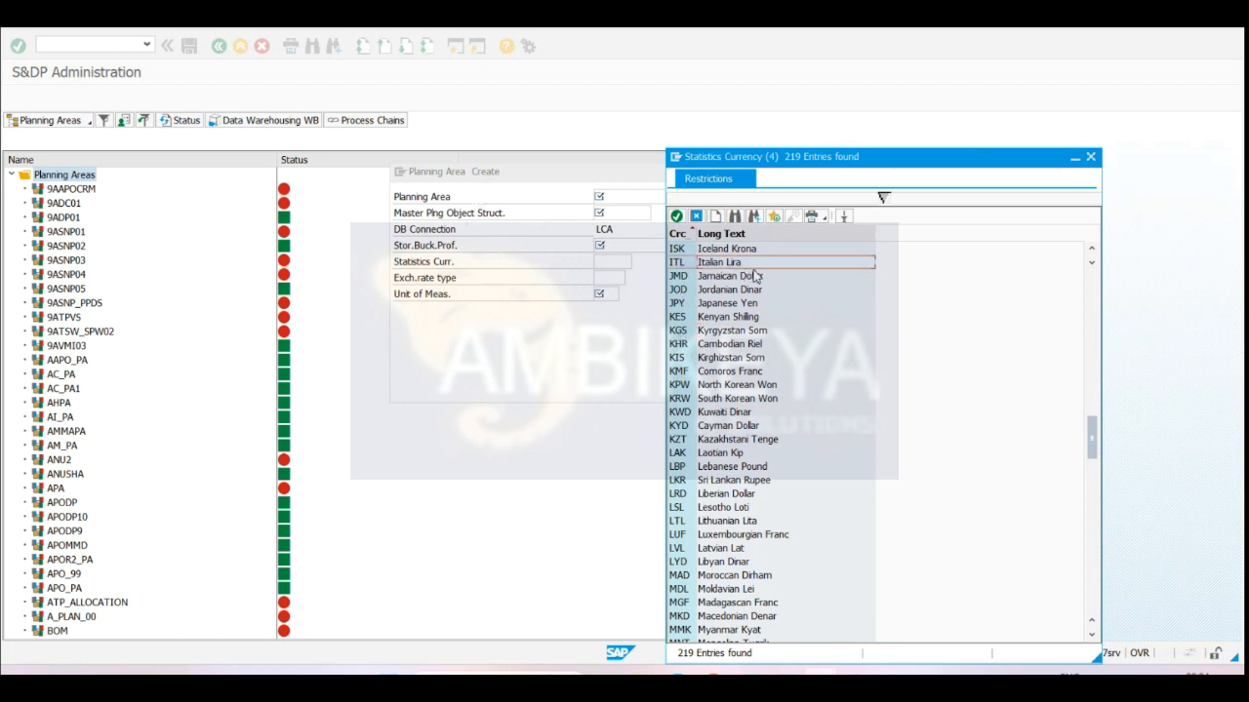
click(616, 263)
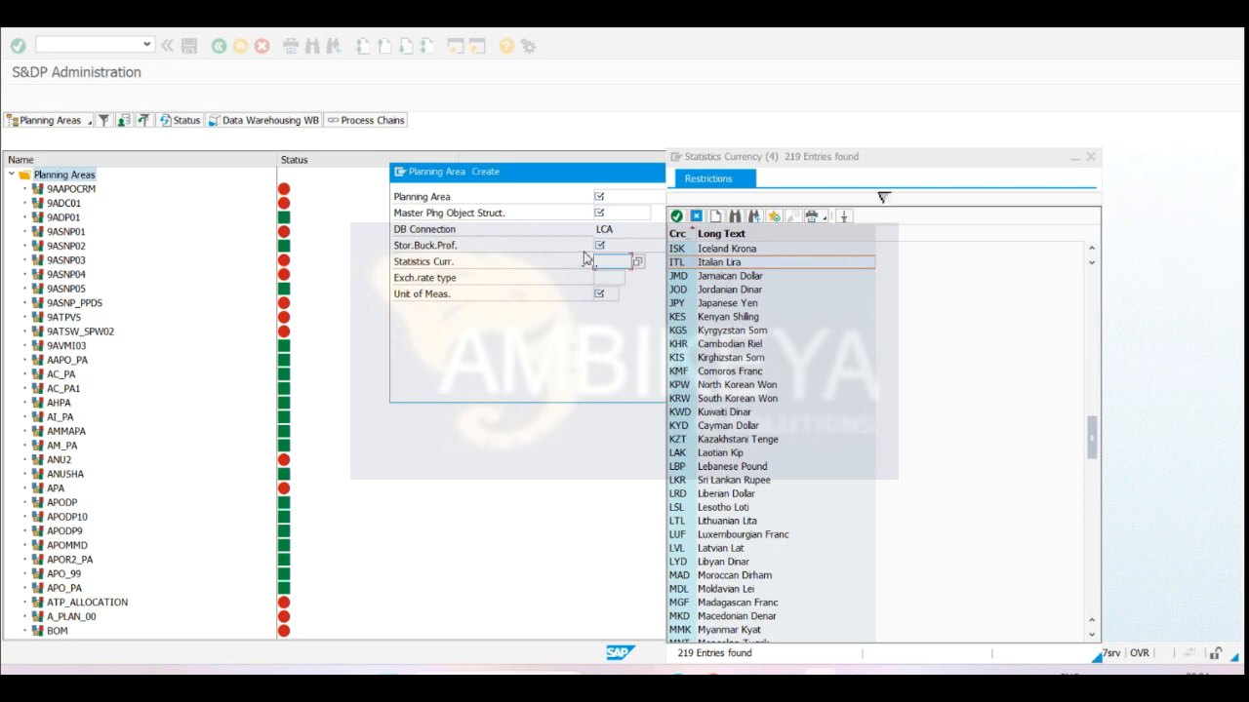
drag(1060, 156, 1093, 135)
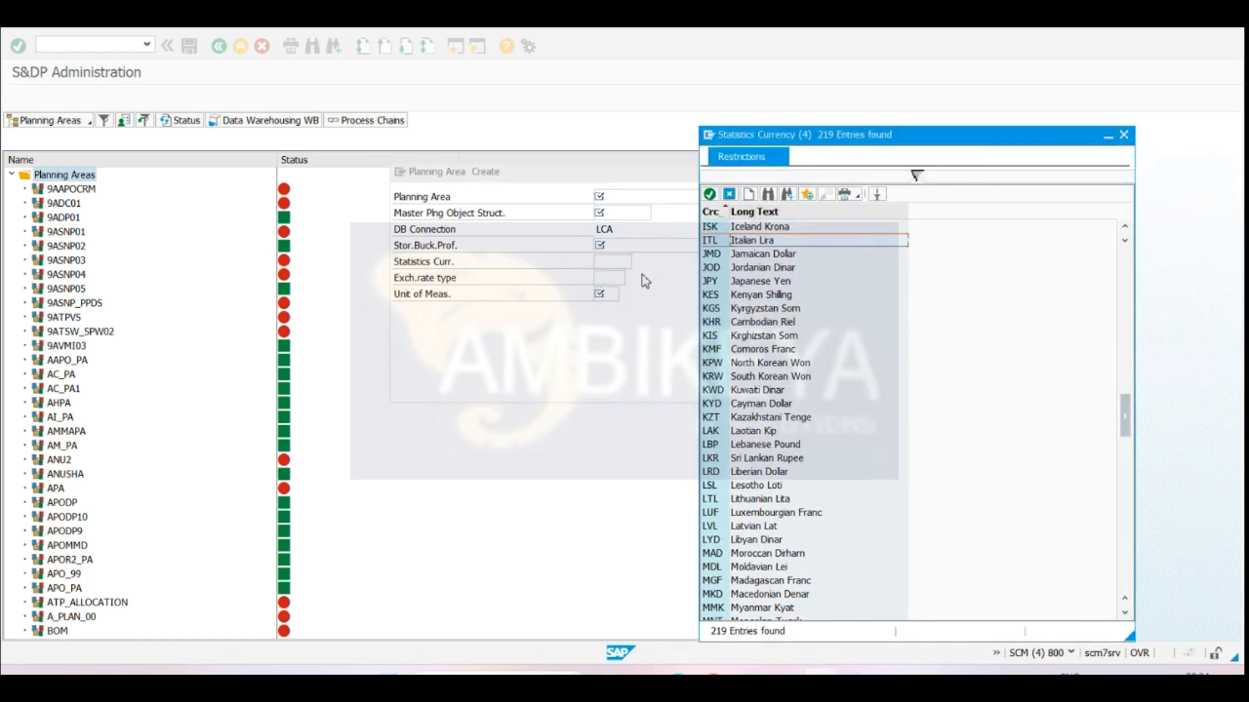
click(609, 278)
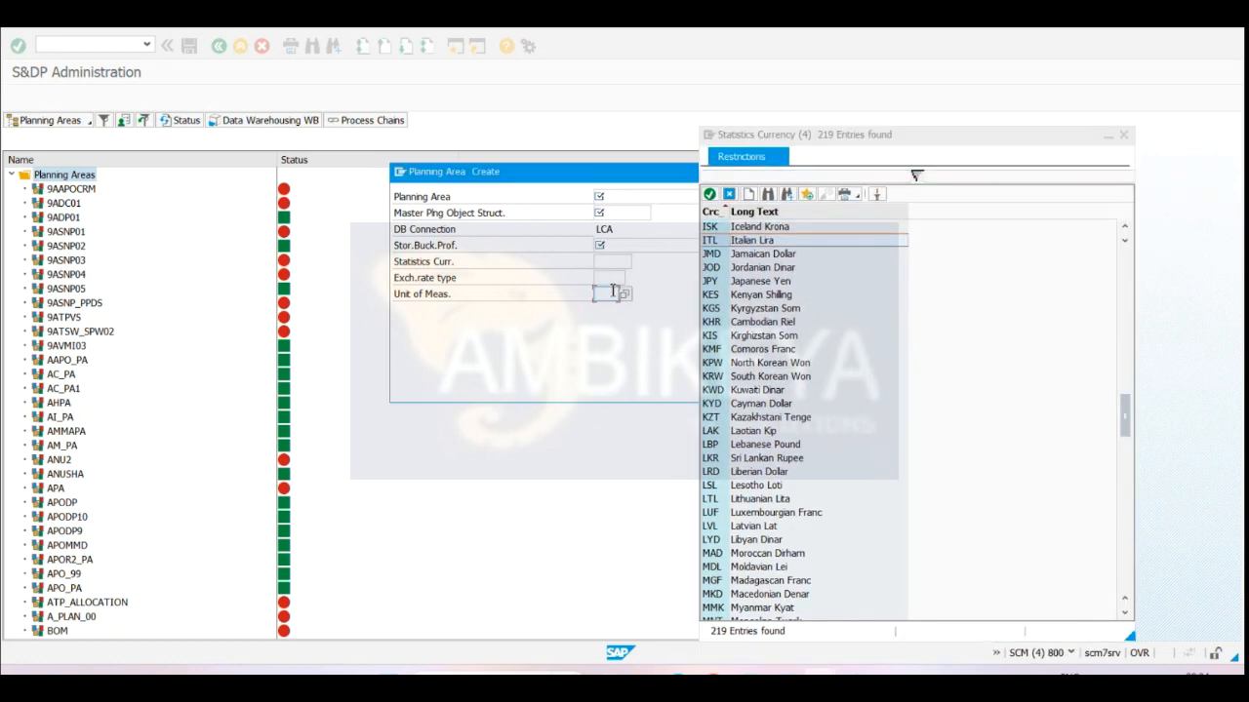
click(1123, 134)
- Examine the current, average and historical exchange rate types, and close the list and the planning area creation dialog
click(620, 277)
click(630, 278)
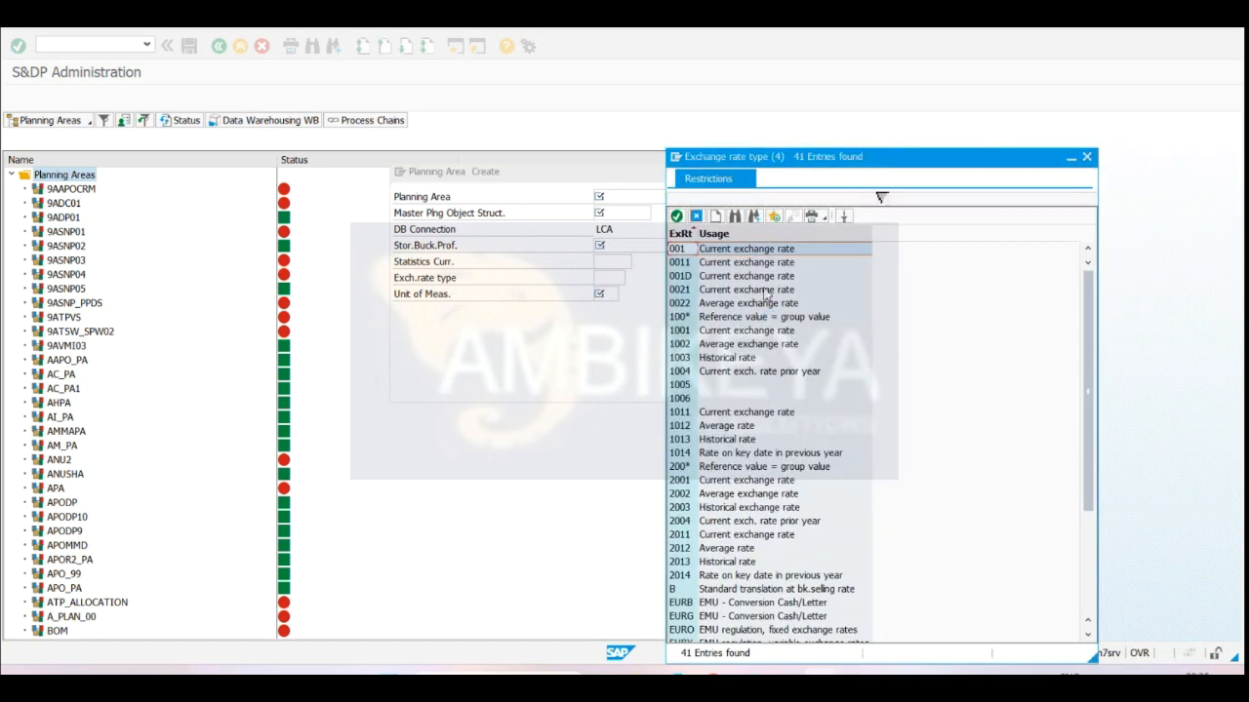
click(766, 289)
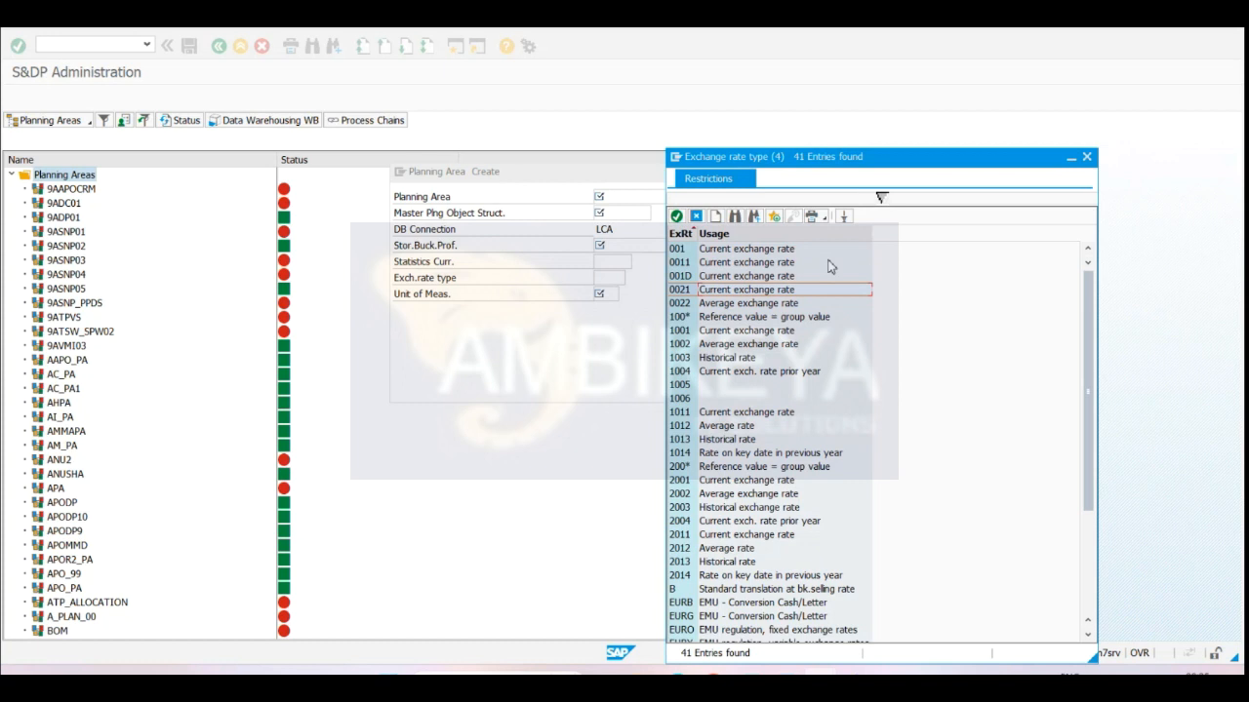
click(757, 372)
click(732, 494)
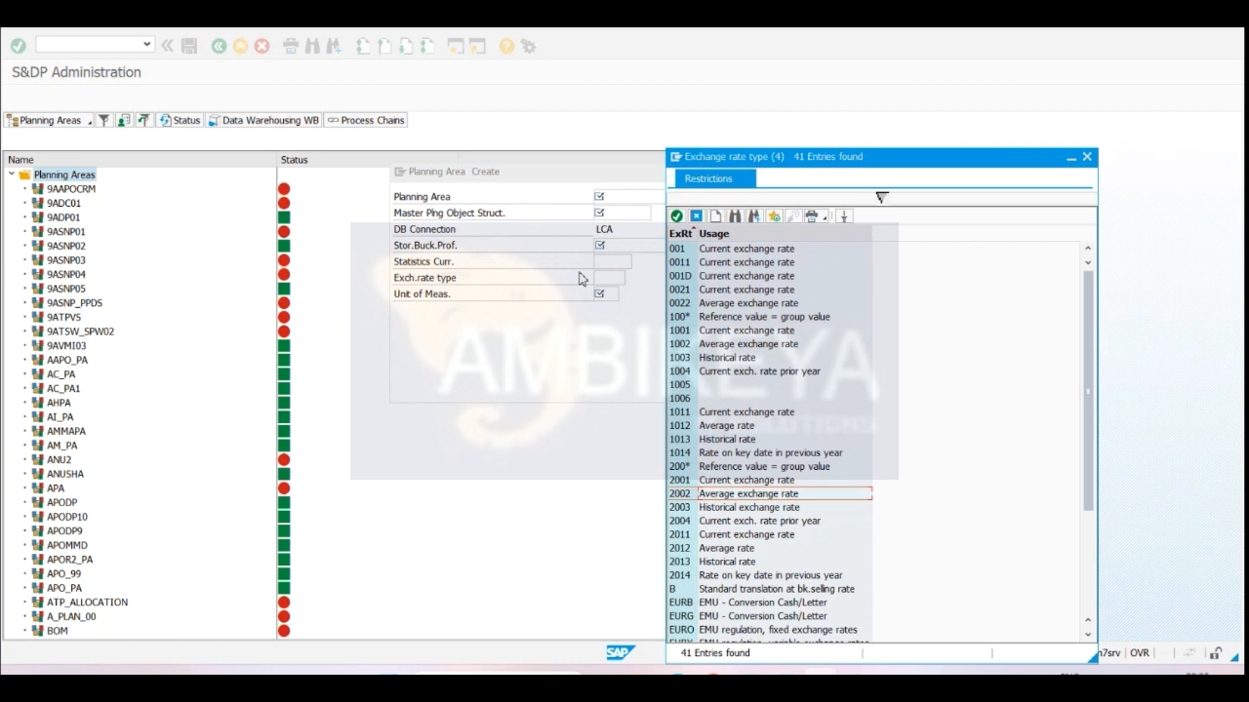
click(611, 278)
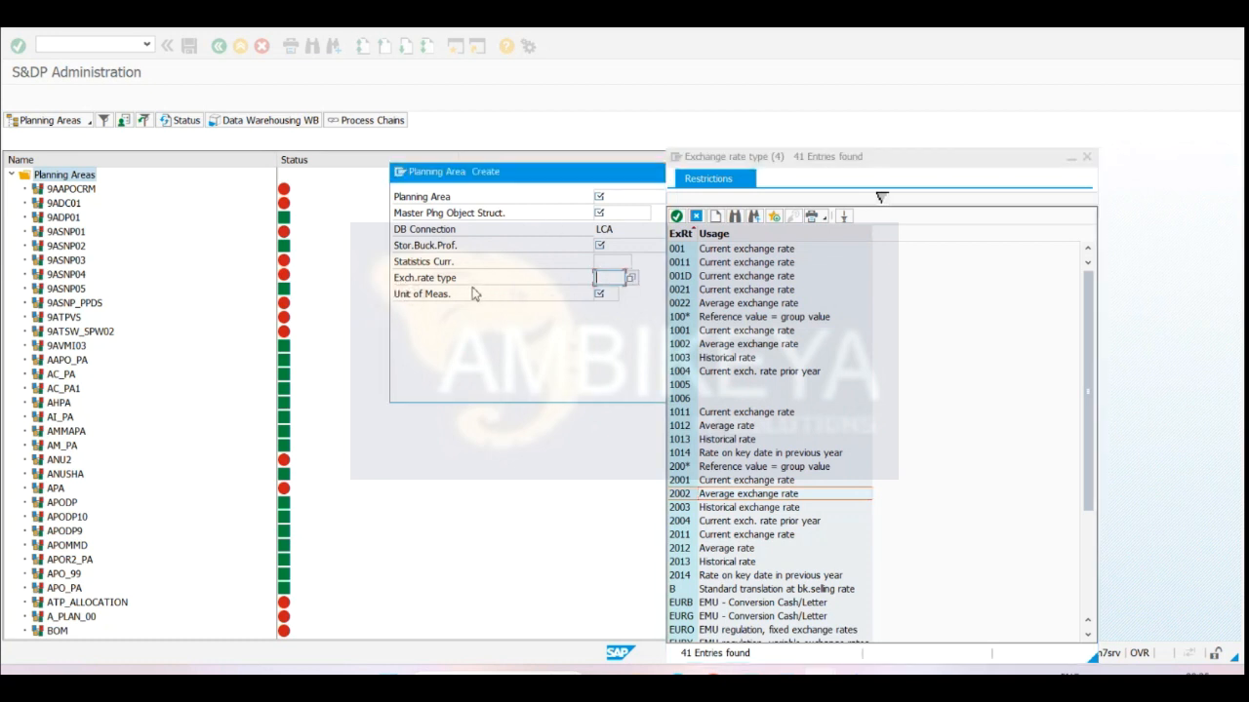
click(775, 267)
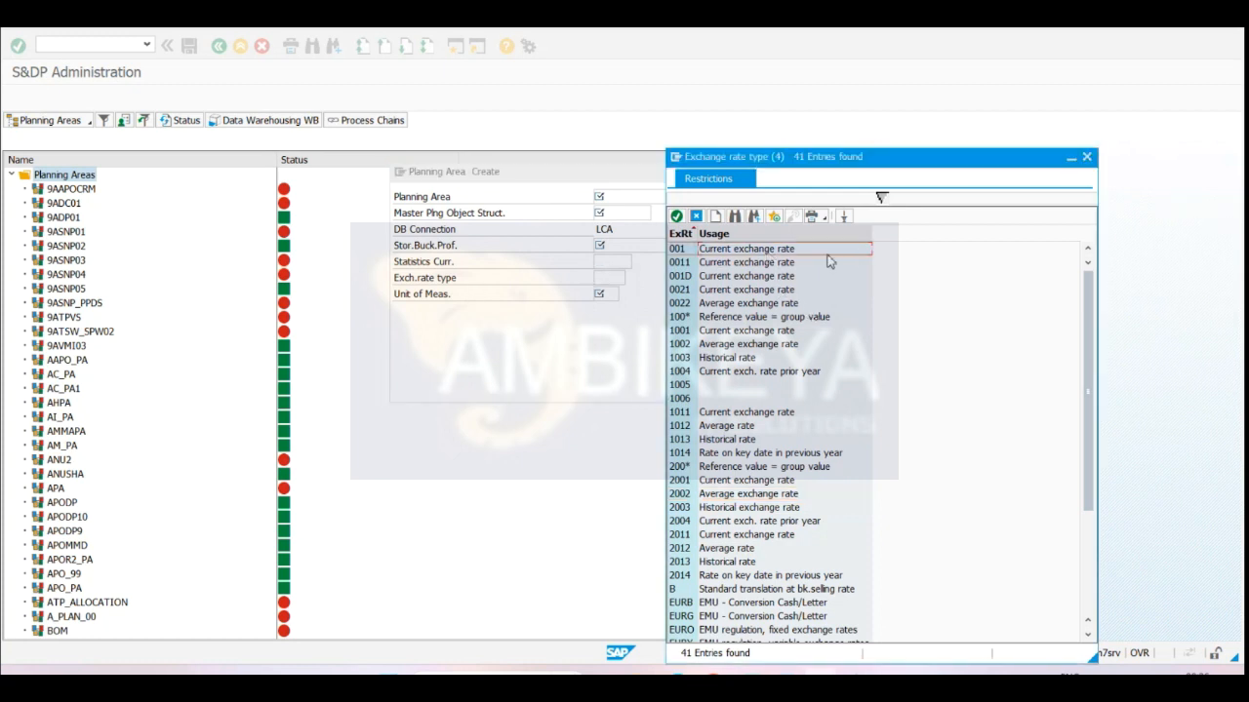
click(1086, 157)
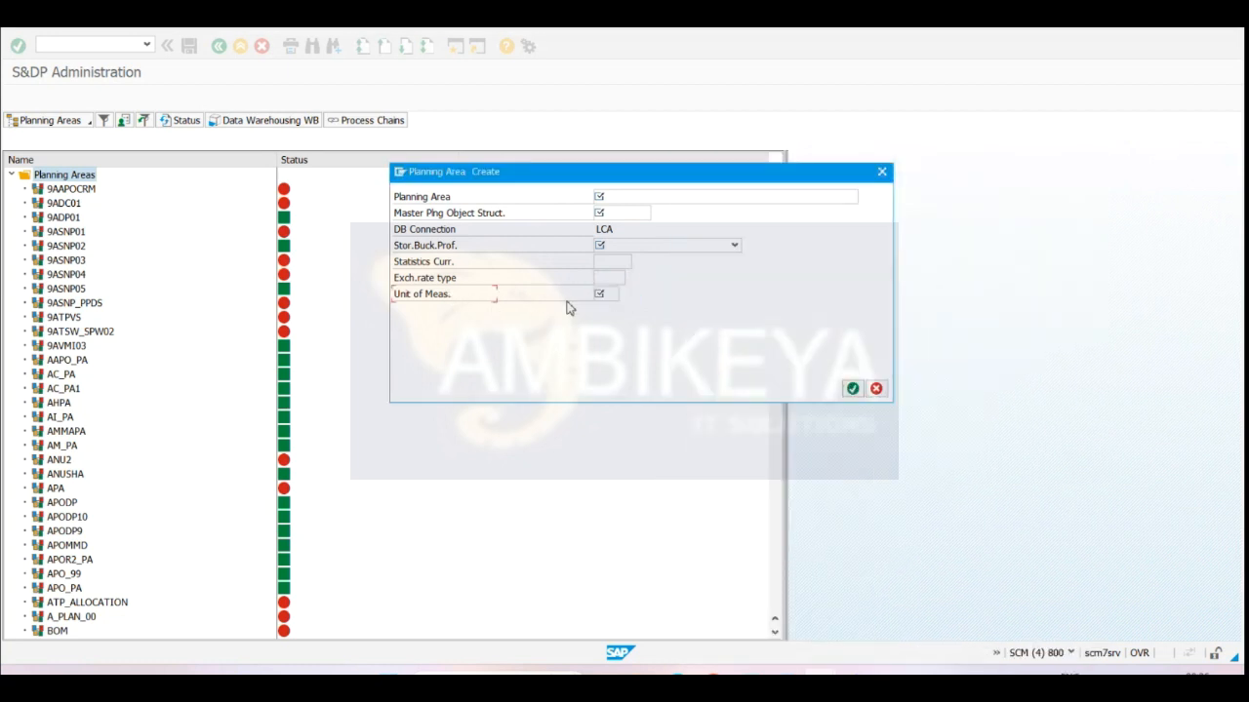
click(598, 296)
click(882, 173)
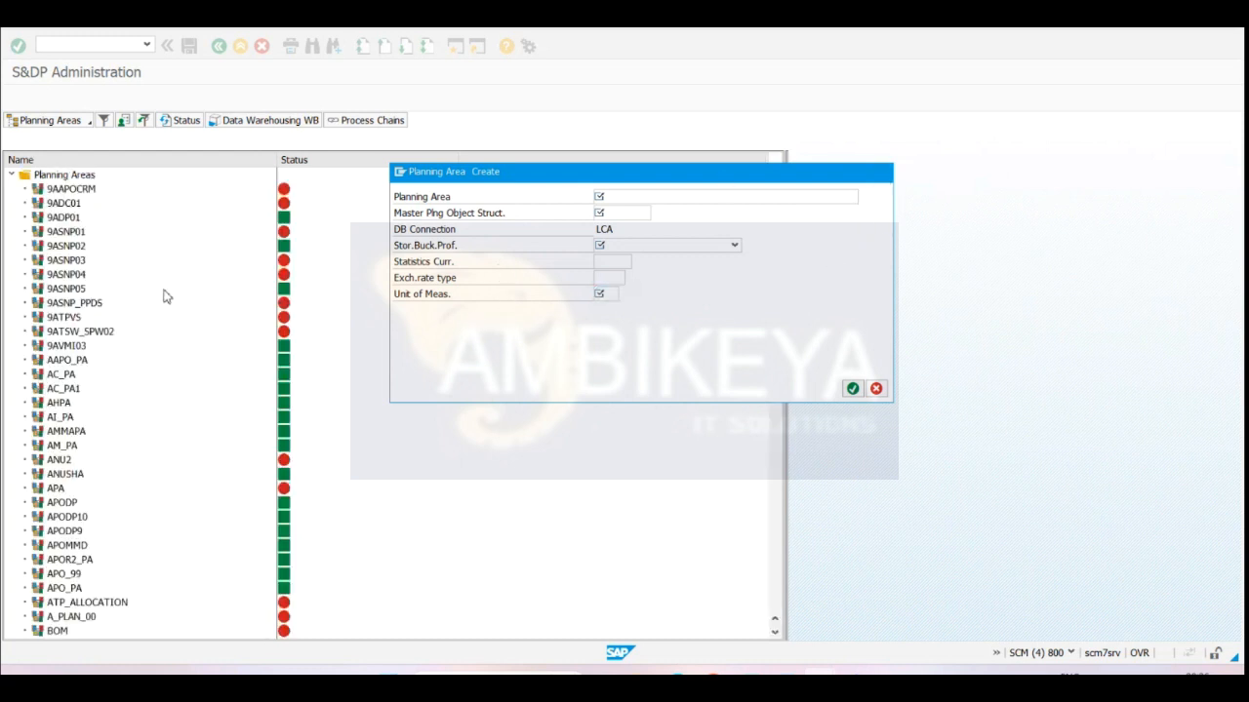
- Display planning area 9ADP01, examine its unit of measure, and return to the planning areas list
double_click(74, 219)
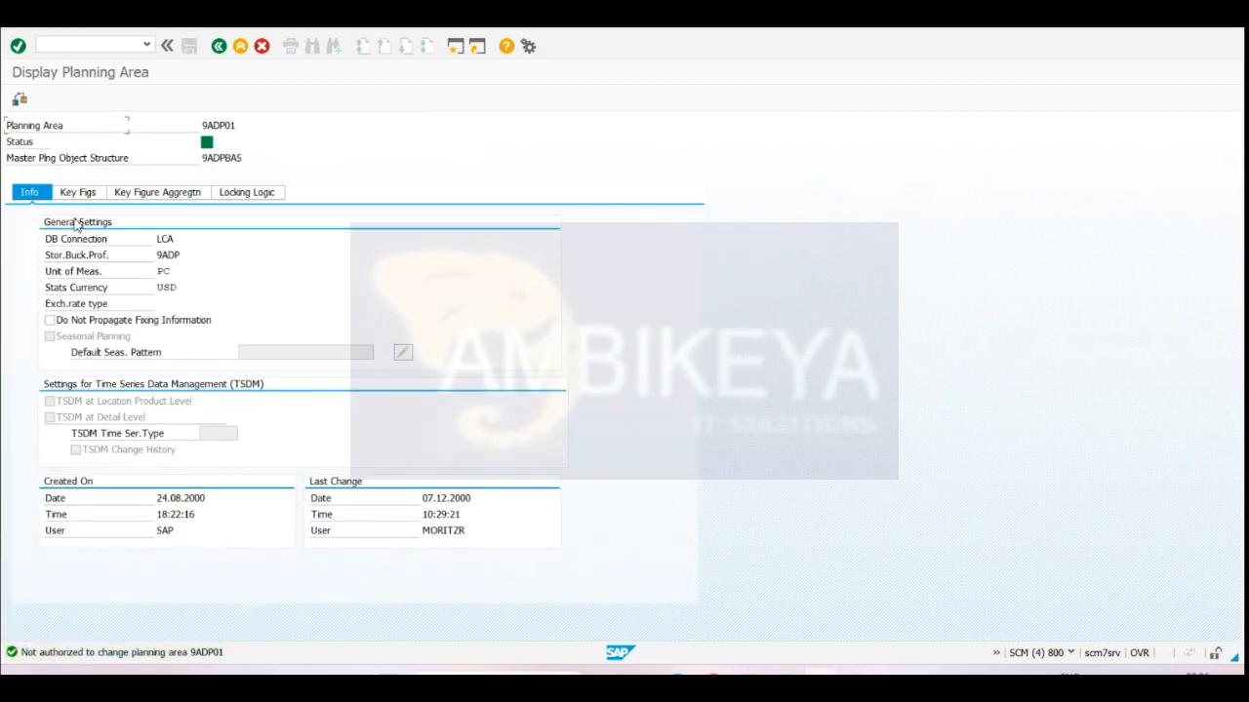
double_click(173, 274)
click(174, 272)
drag(223, 272, 223, 271)
click(221, 47)
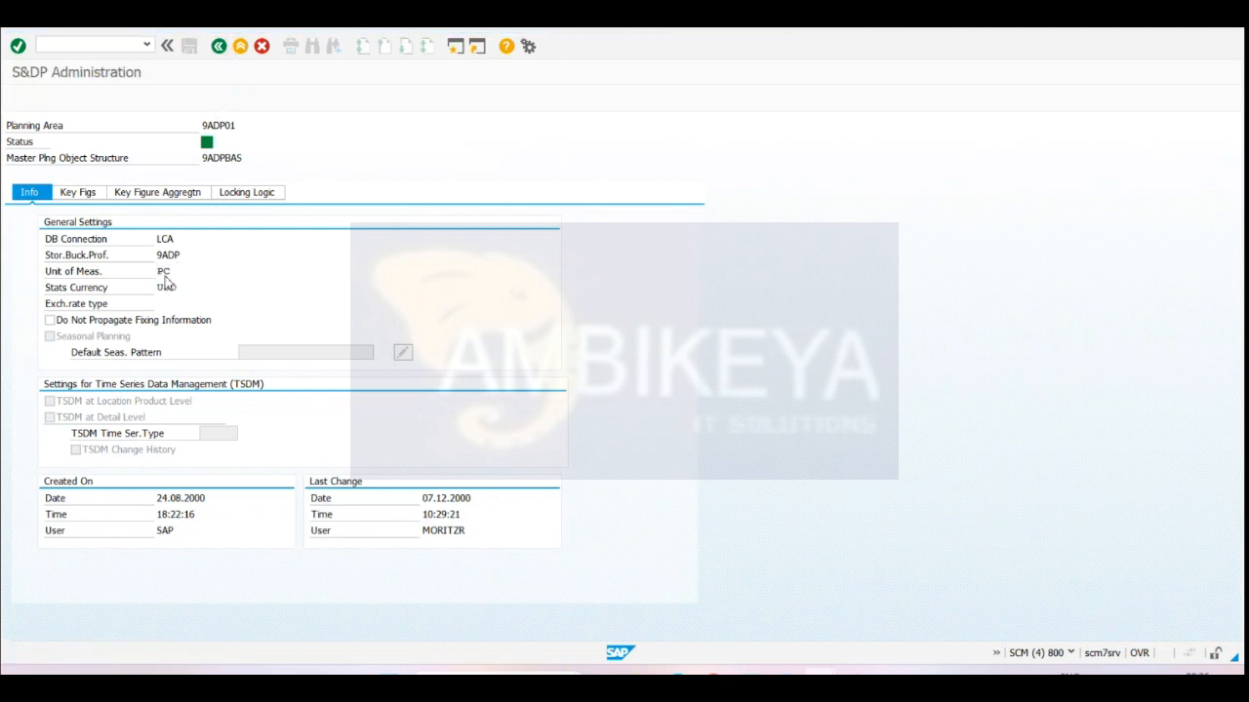
- Start creating a planning area again and browse the full list of available units of measure
right_click(70, 176)
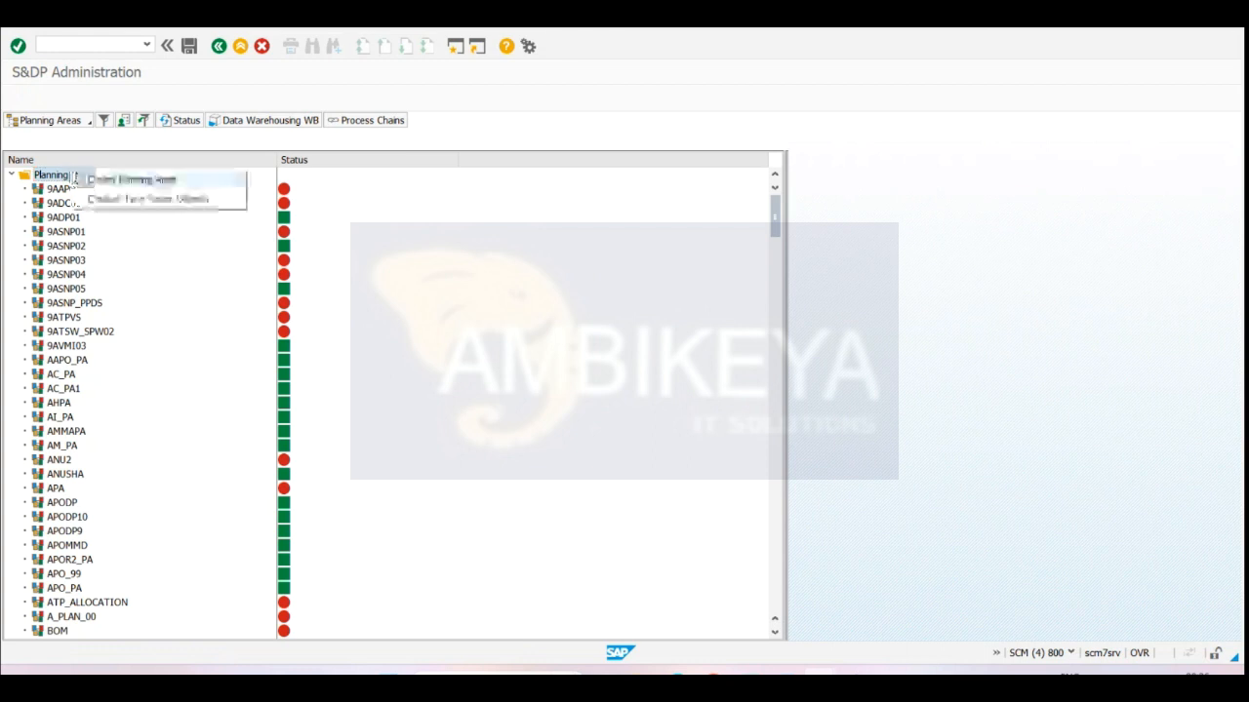
click(145, 179)
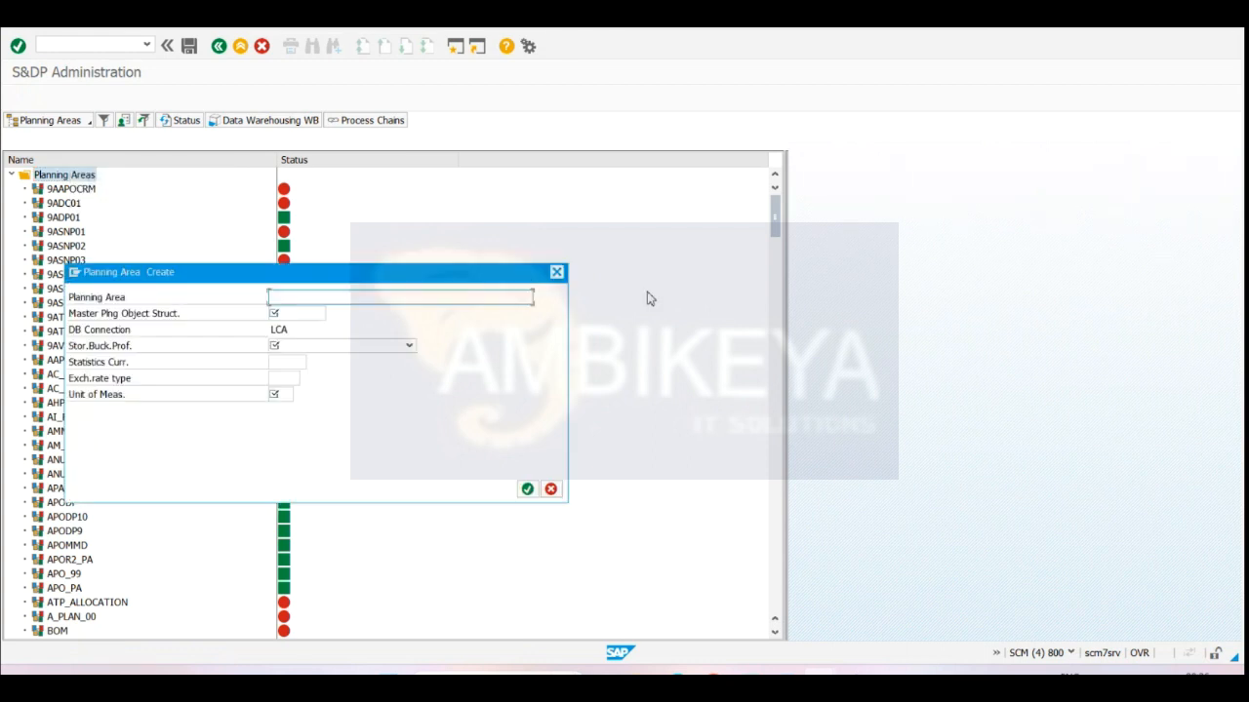
click(289, 394)
click(299, 397)
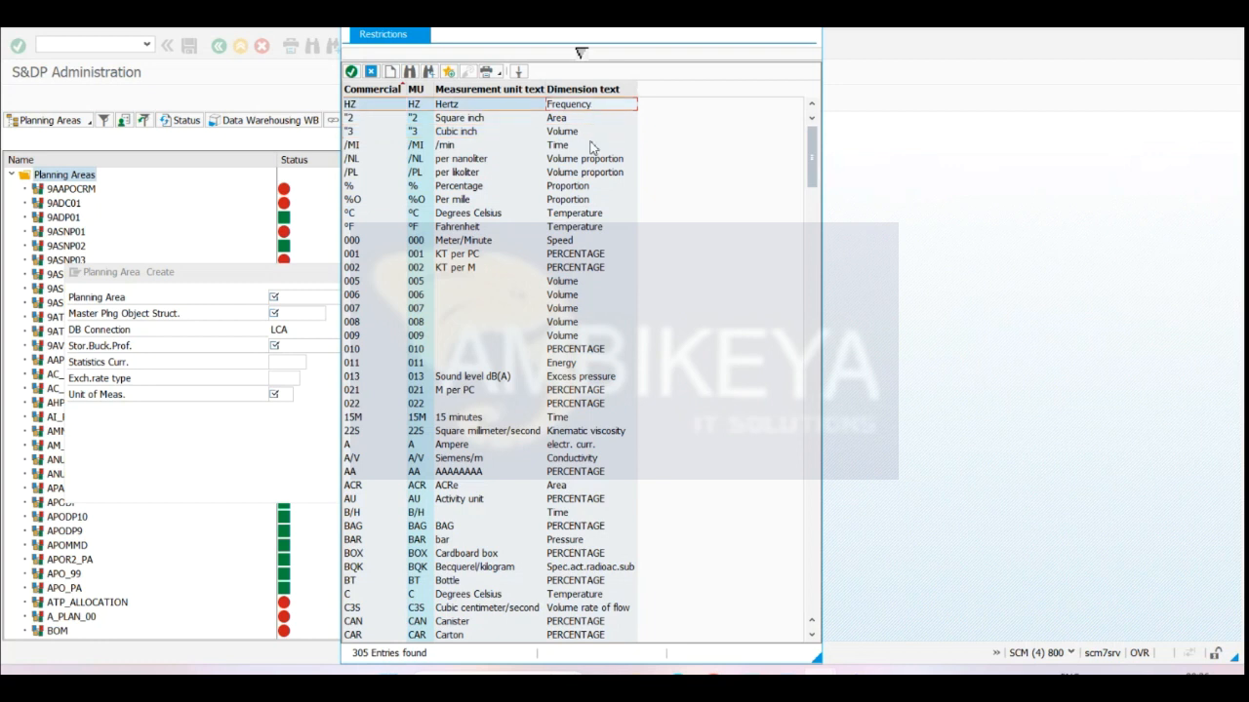
drag(808, 171, 816, 369)
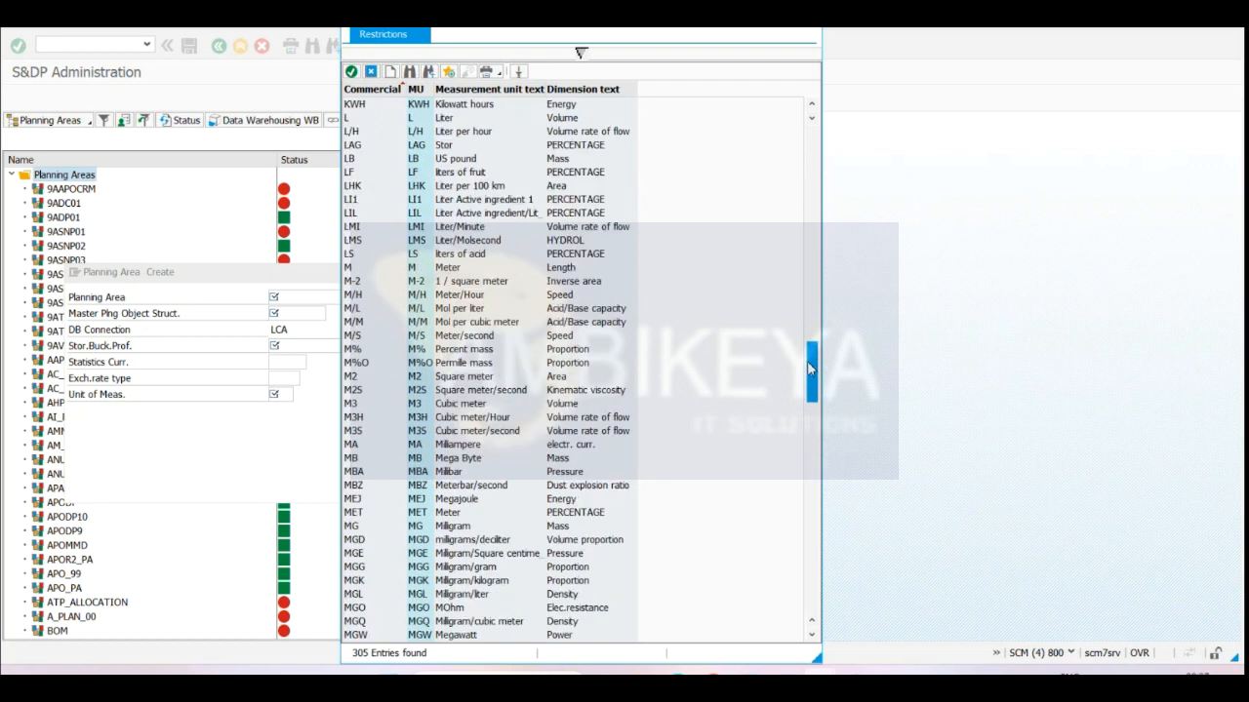
click(568, 164)
drag(816, 364, 824, 525)
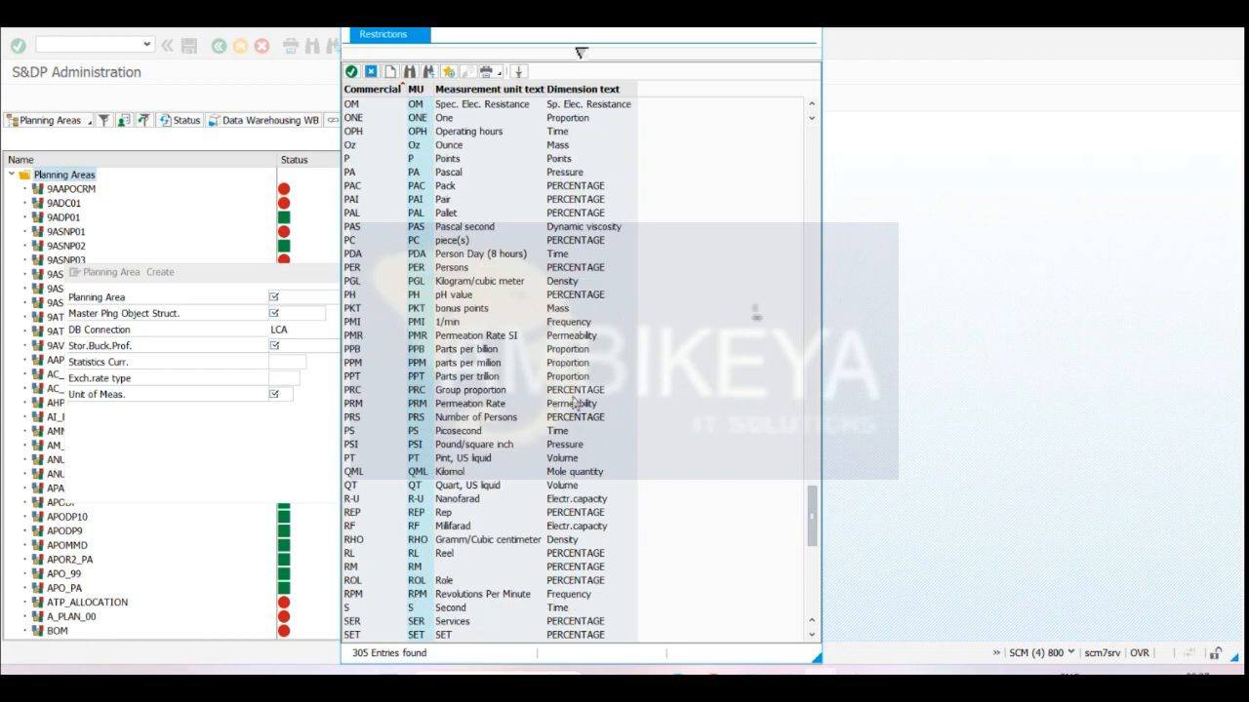
drag(817, 520, 700, 595)
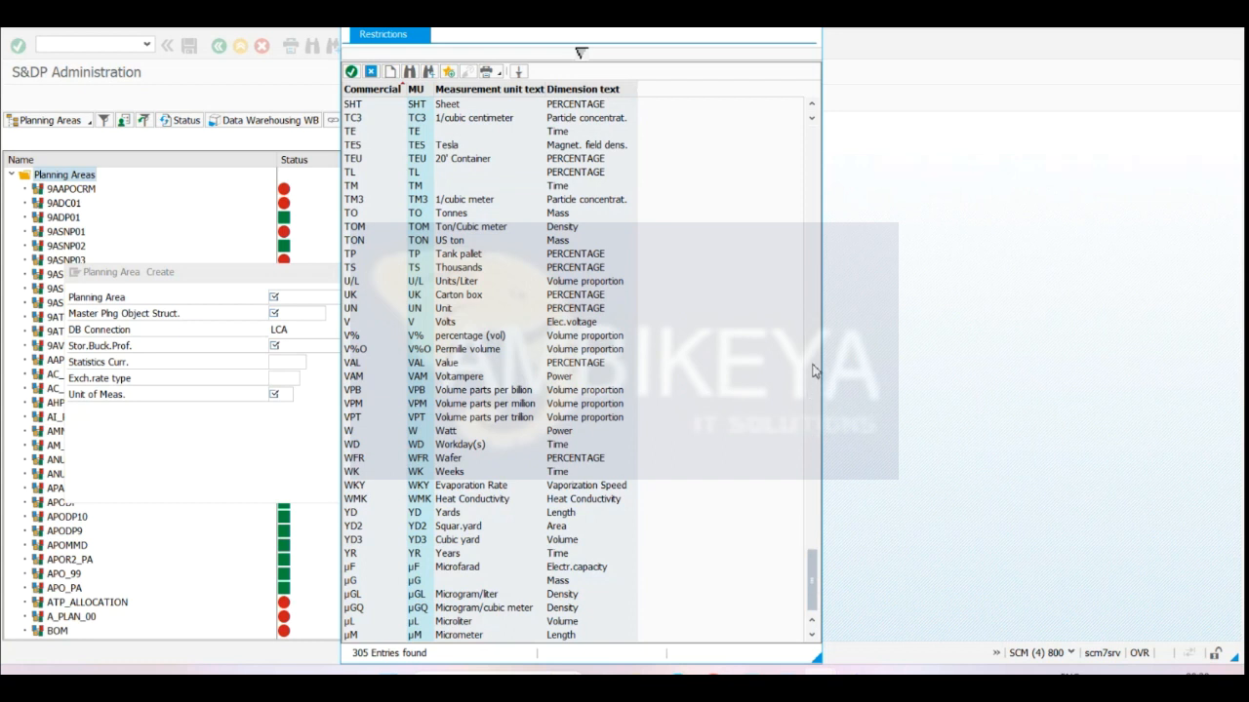
- Close the unit of measure list and switch to the Session Notes workbook in Excel
click(815, 25)
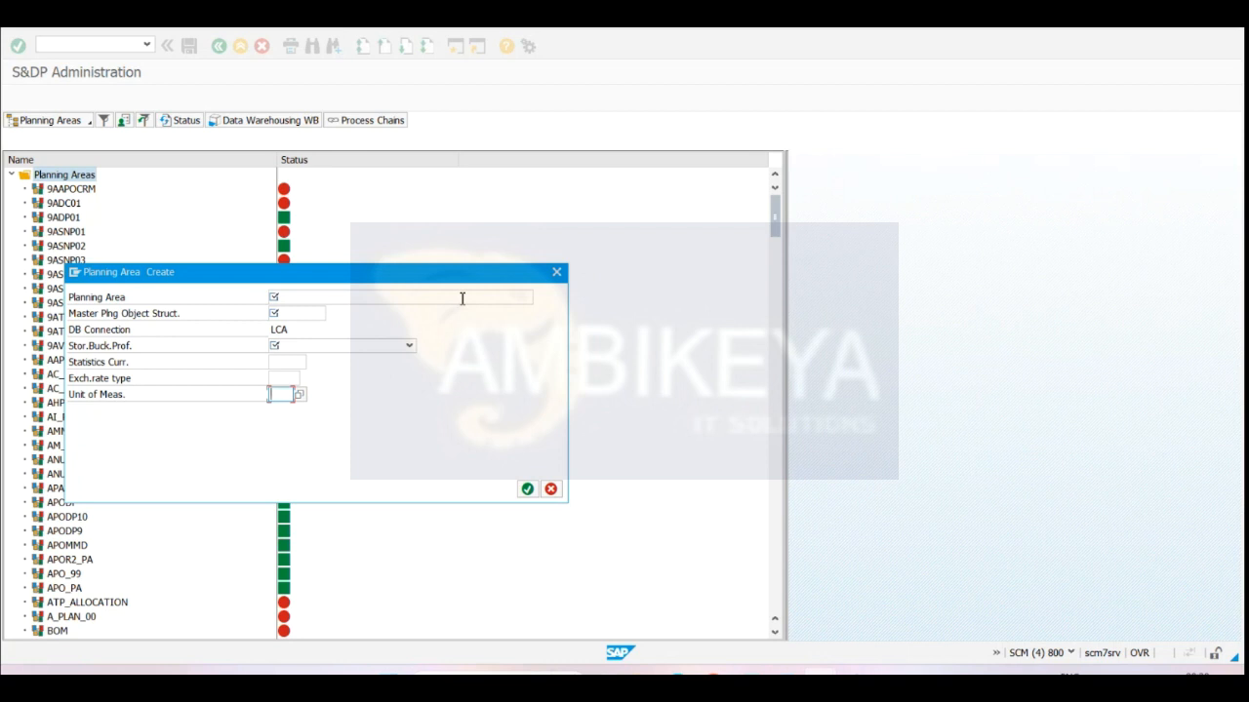
drag(453, 272, 711, 247)
mouse_move(749, 685)
click(660, 607)
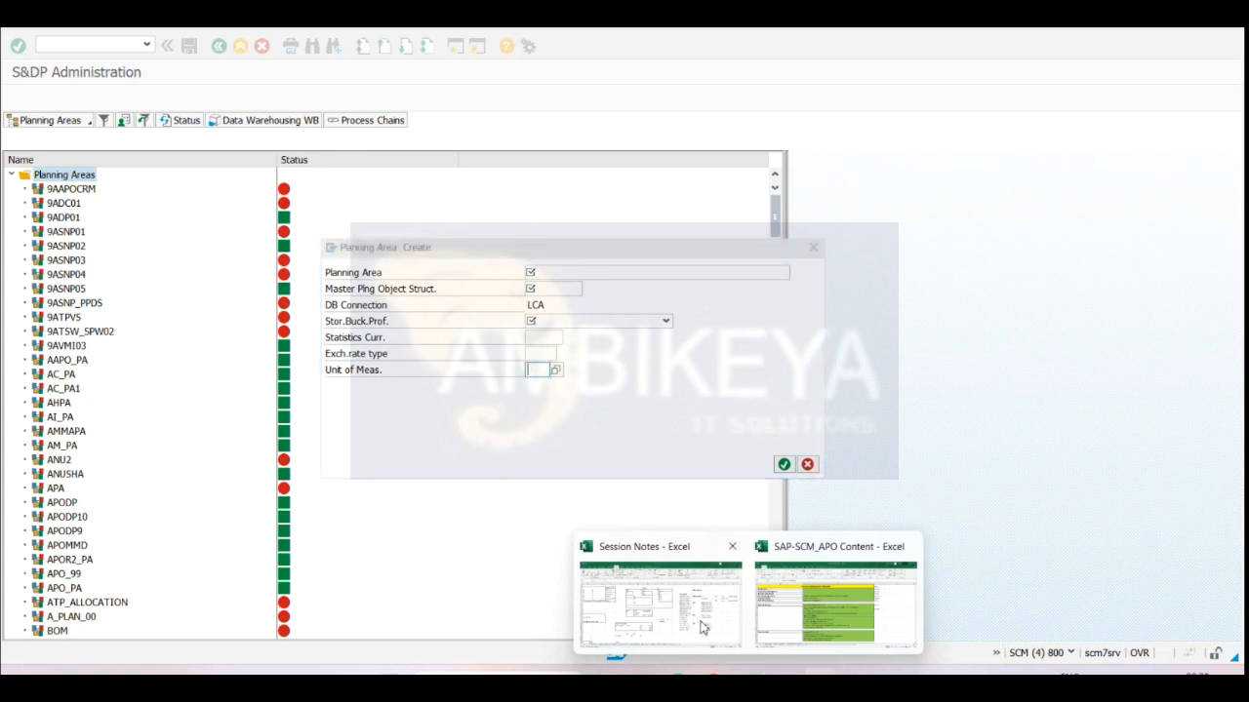
click(931, 570)
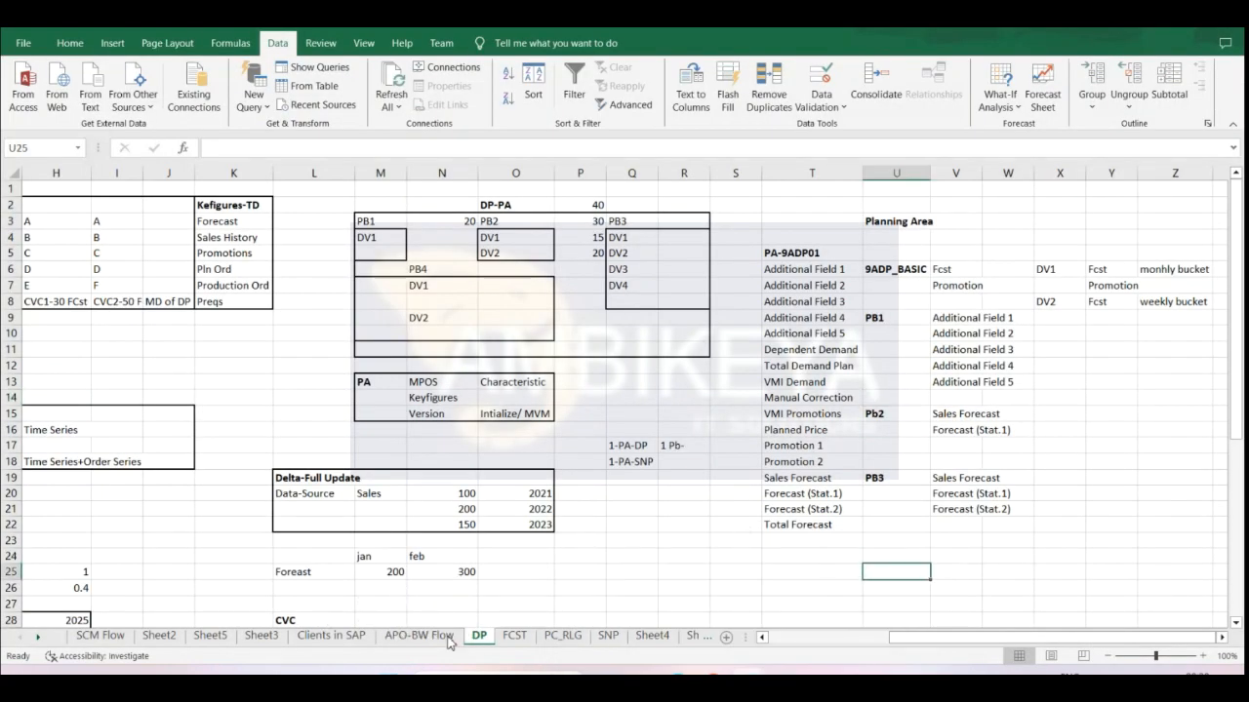
- Go through the Session Notes sheets to Sheet12 and select the empty cell R15
click(159, 635)
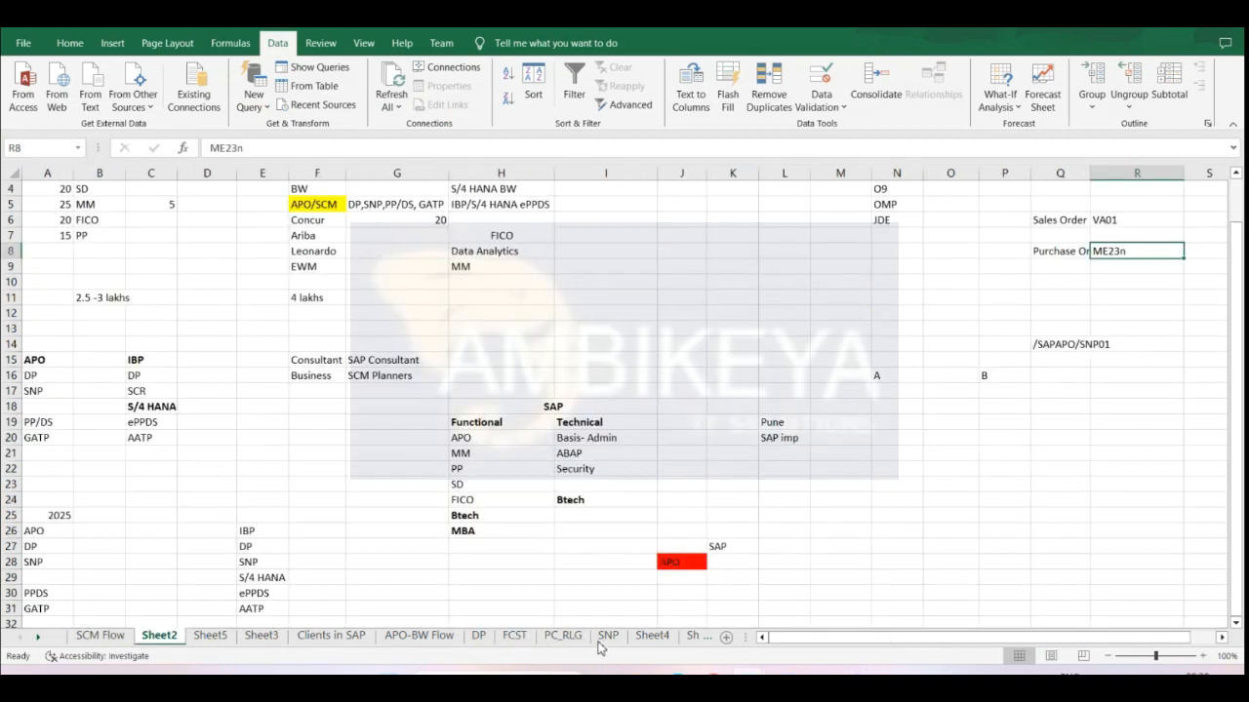
click(688, 635)
click(685, 635)
click(688, 636)
click(683, 635)
click(677, 635)
click(673, 635)
click(696, 635)
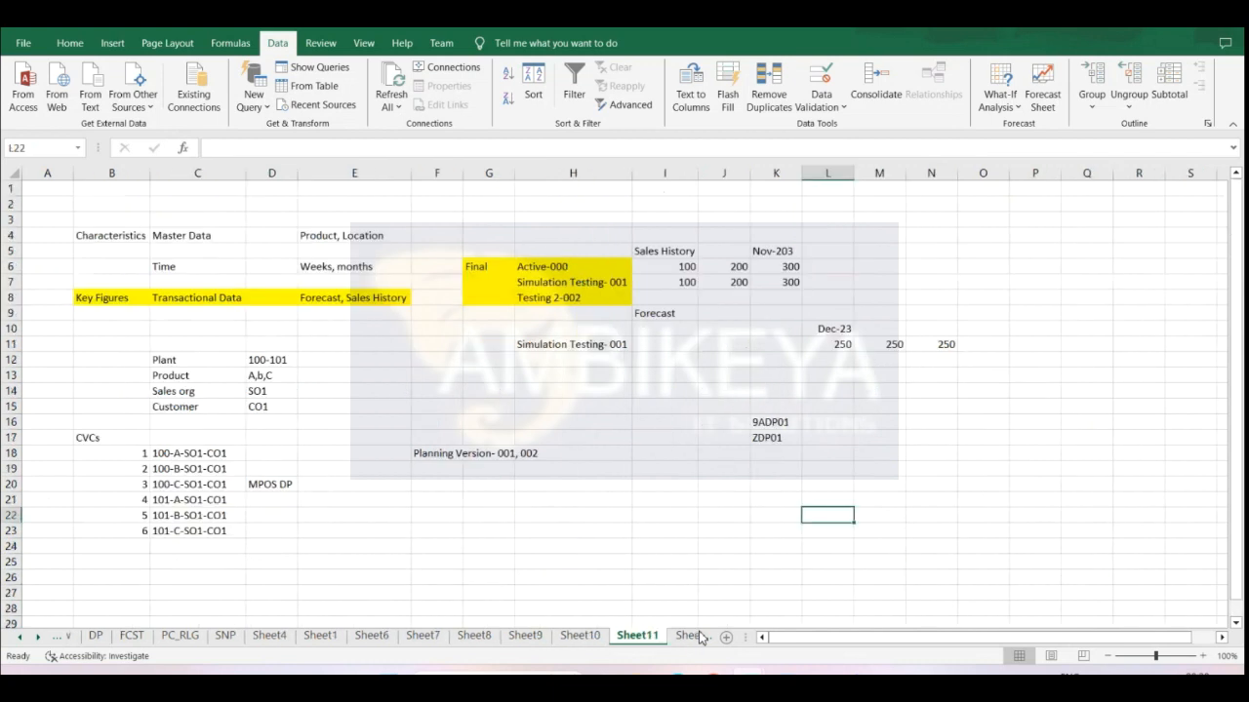
click(673, 635)
click(945, 408)
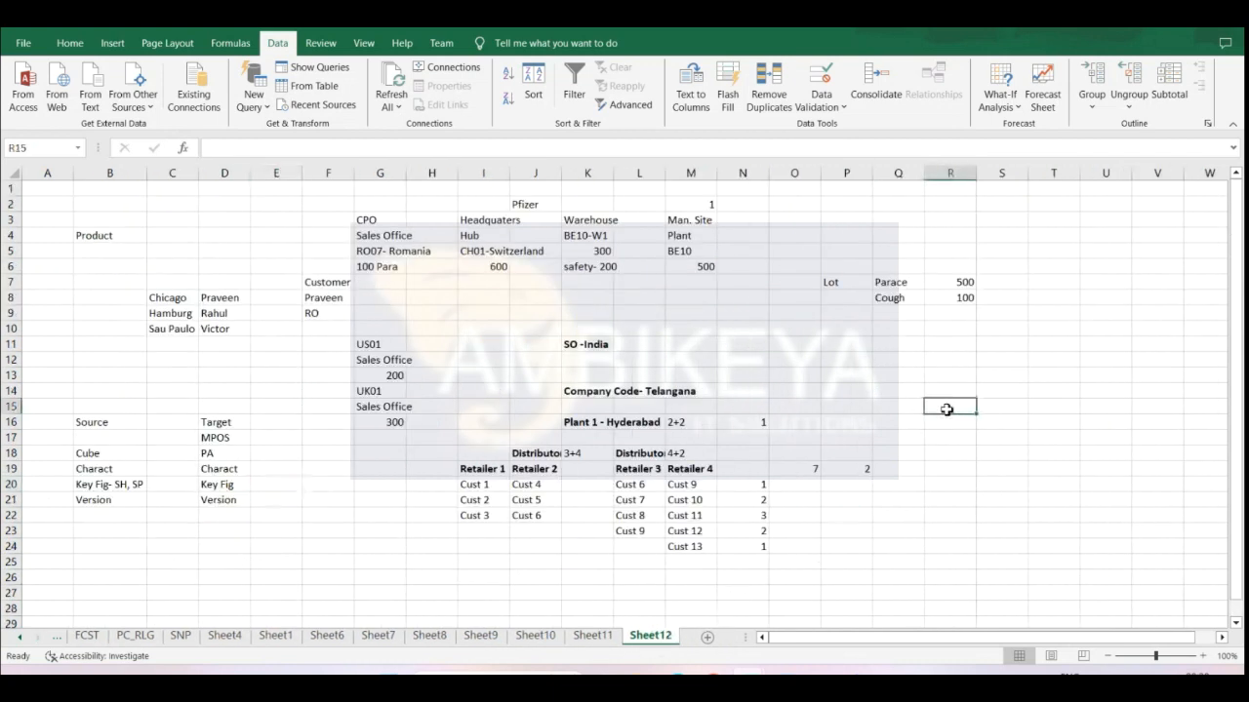
- Check the unit of measure field in the SAP planning area creation dialog and return to cell R15 of Sheet12
mouse_move(819, 681)
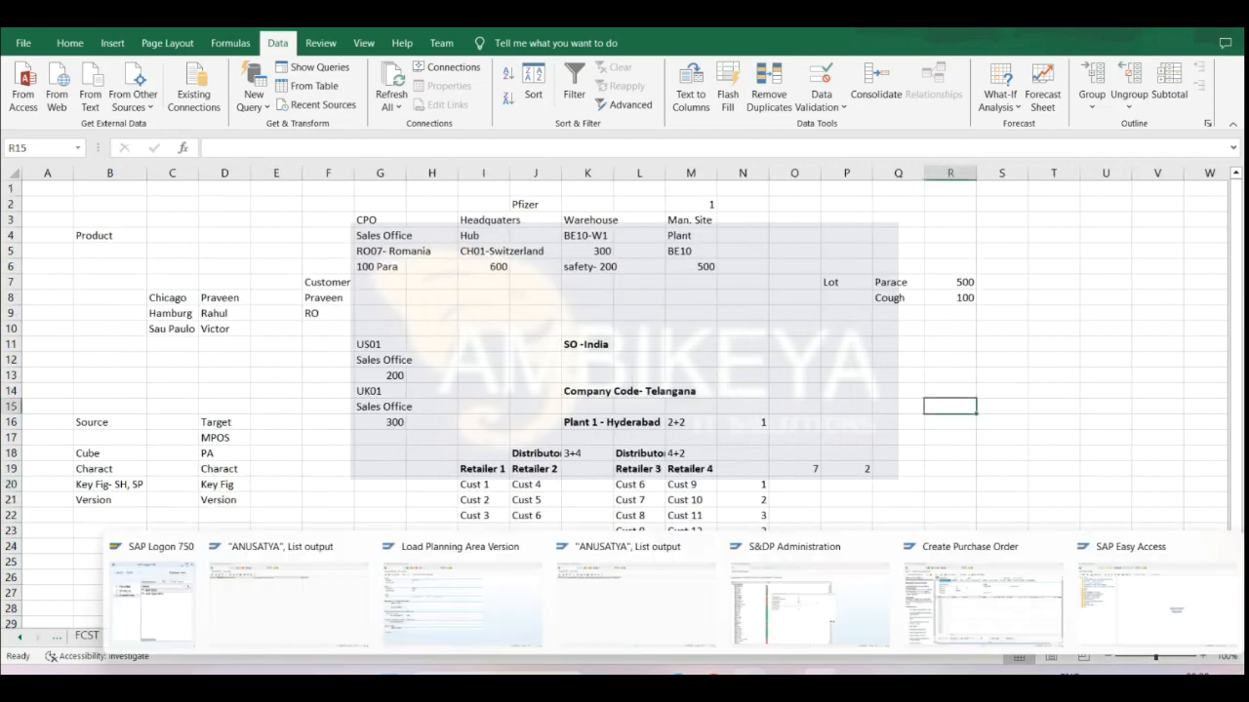
click(854, 614)
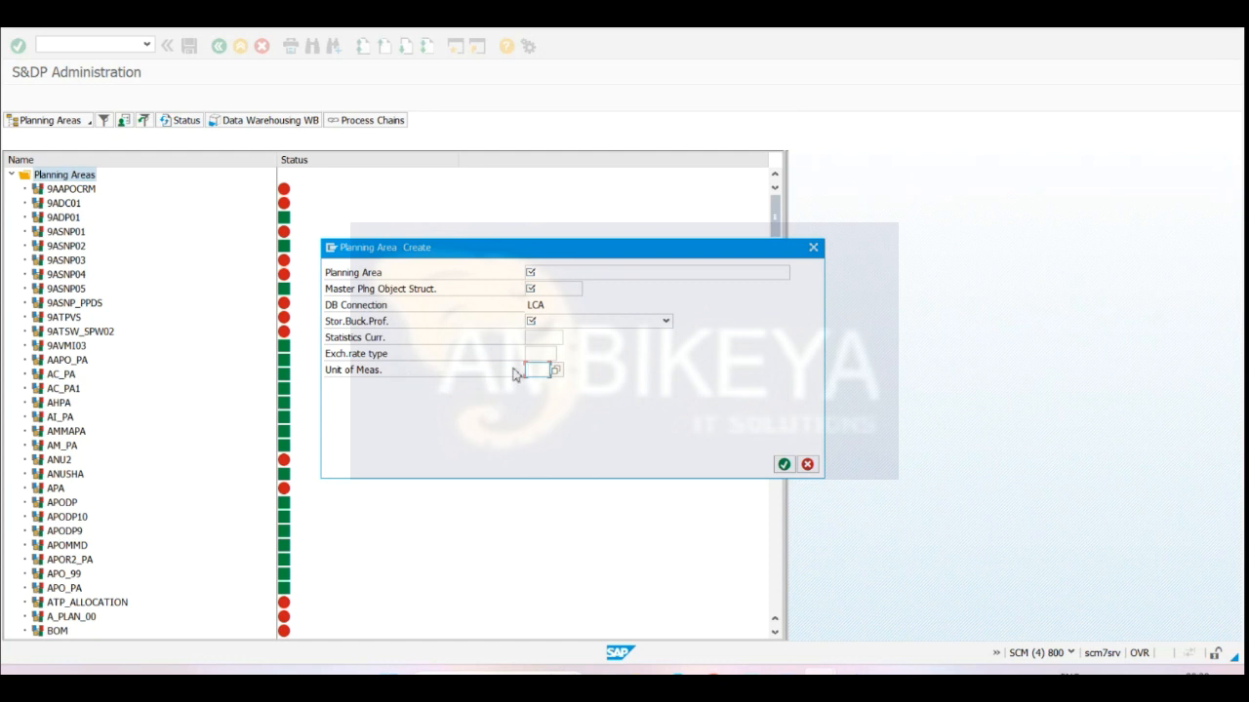
key(alt+Tab)
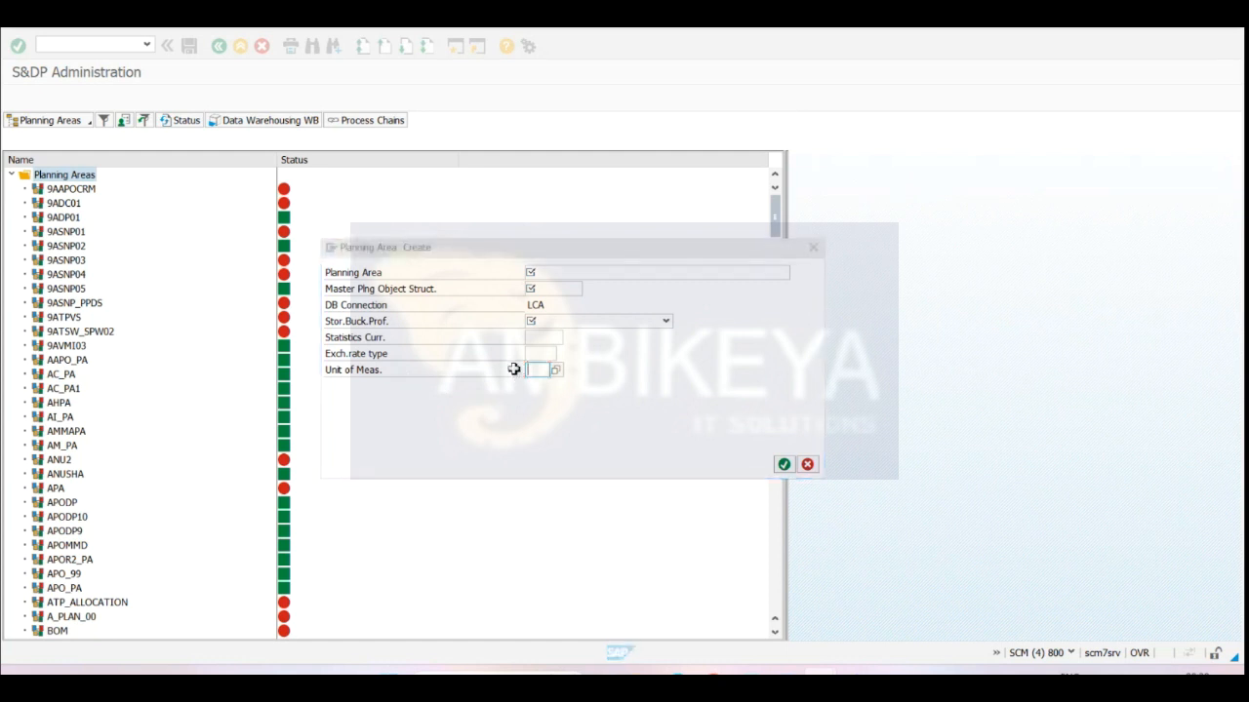
click(958, 451)
click(946, 406)
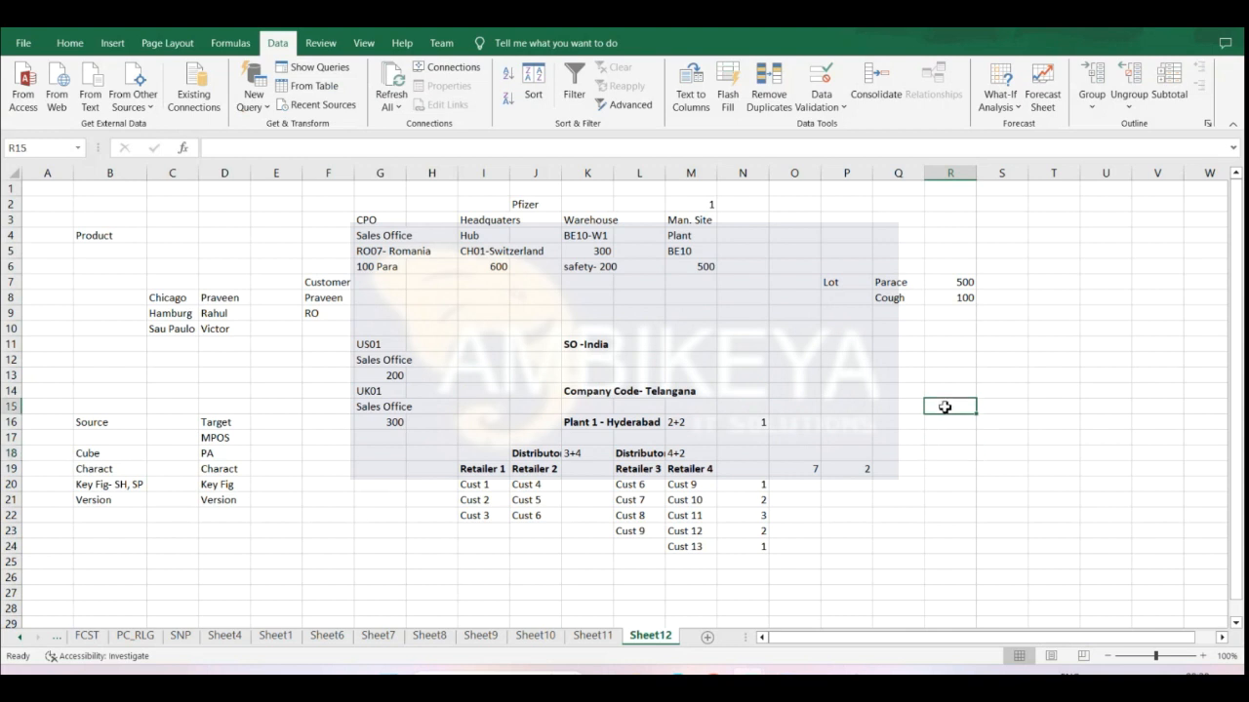
- Enter the labels Sales in cell R15 and Forecast in cell R17
text(Sales)
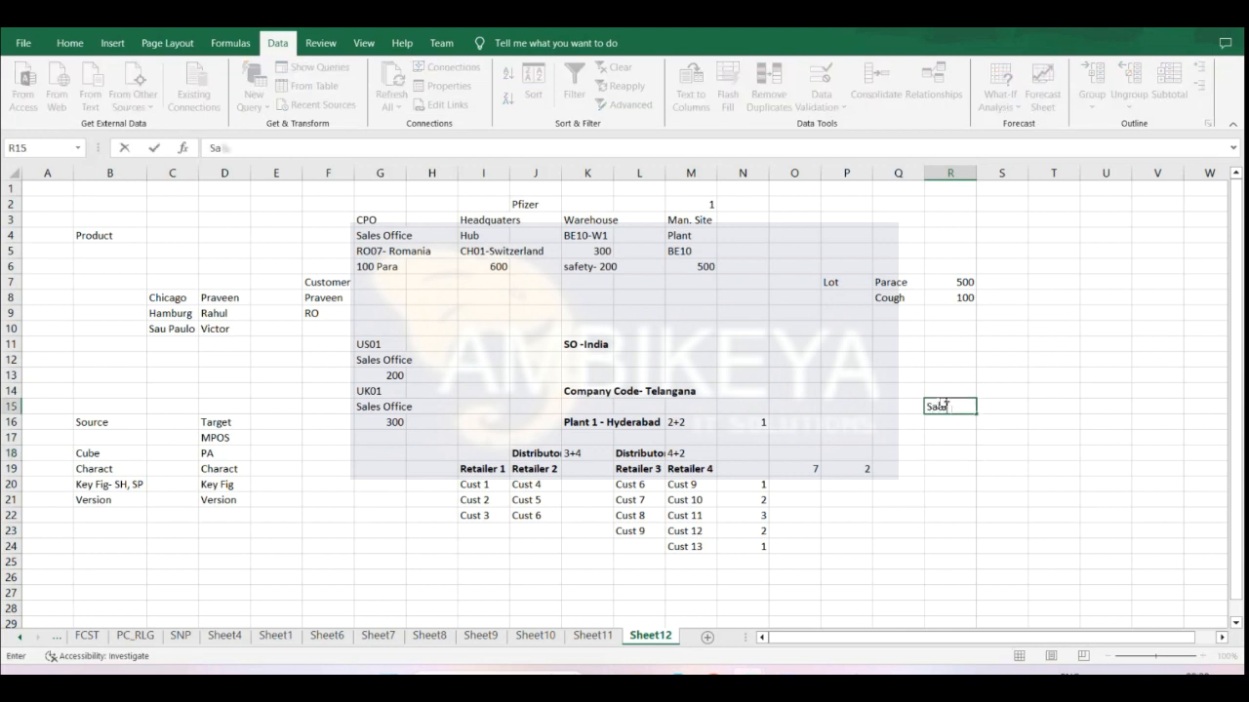
click(953, 437)
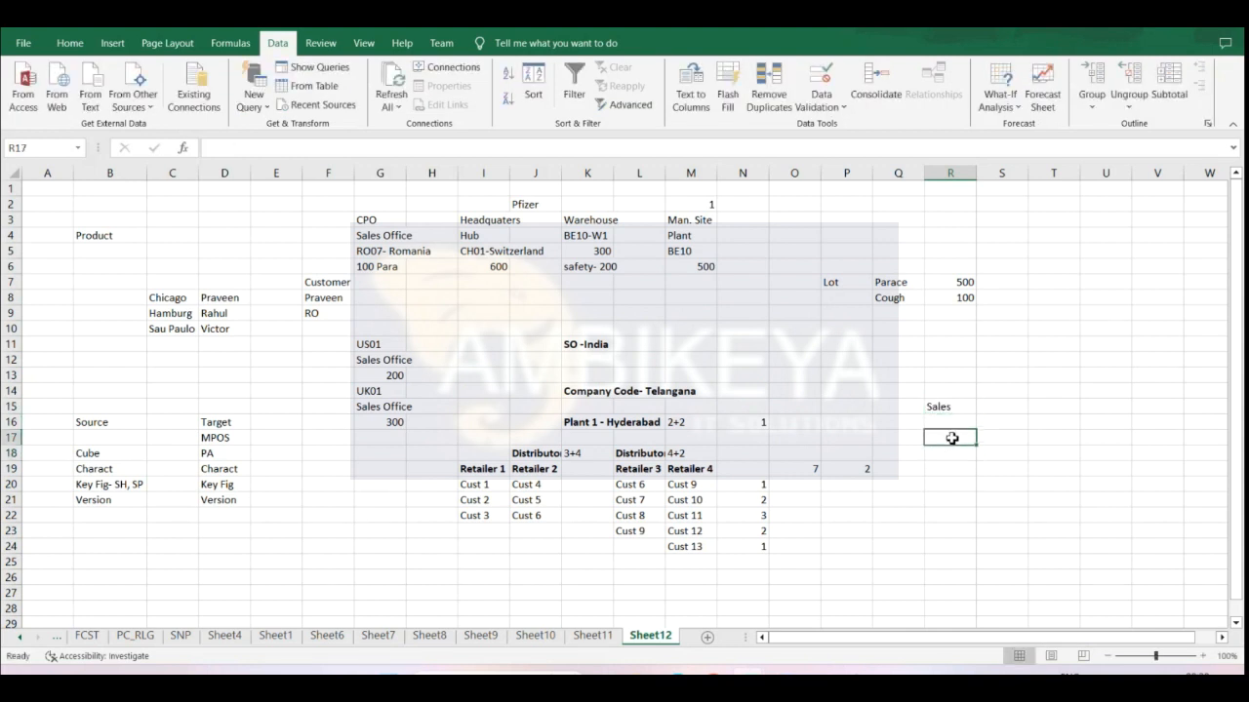
text(Forecast)
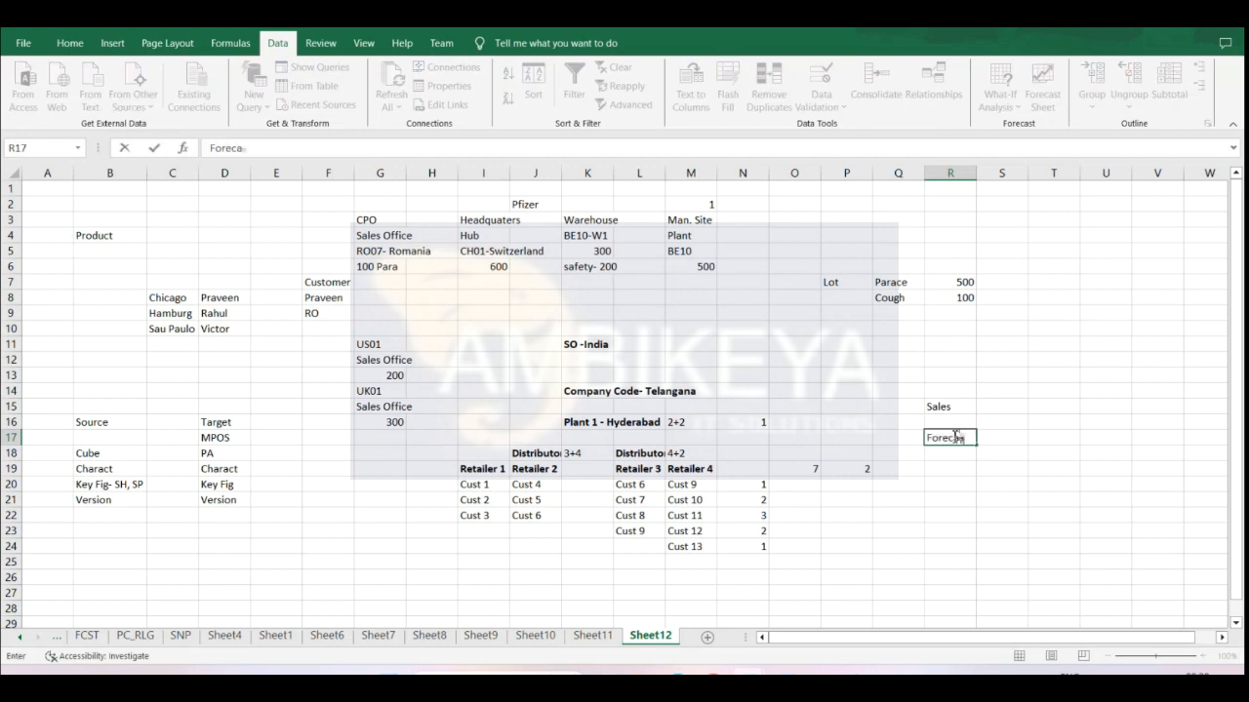
click(993, 408)
- Enter 1000 in cell S14, and the sales entries A- 50 in S15 and B-100 in T15
click(1009, 378)
click(999, 392)
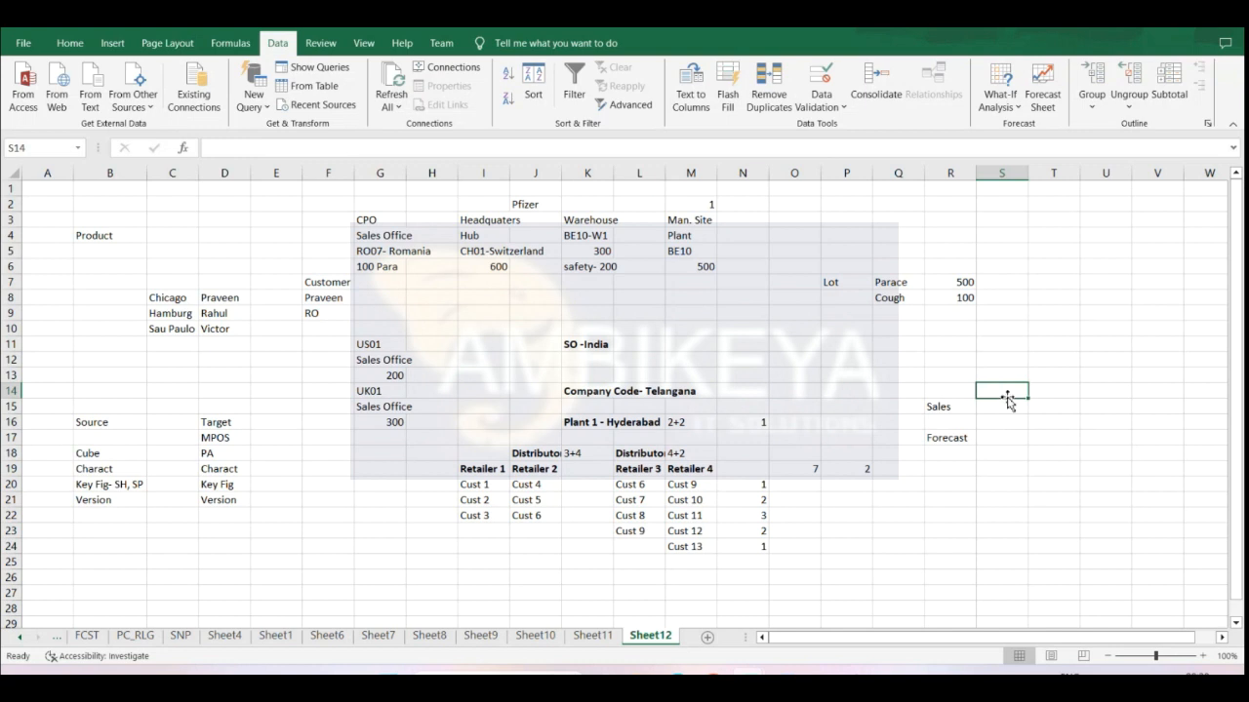
text(1000)
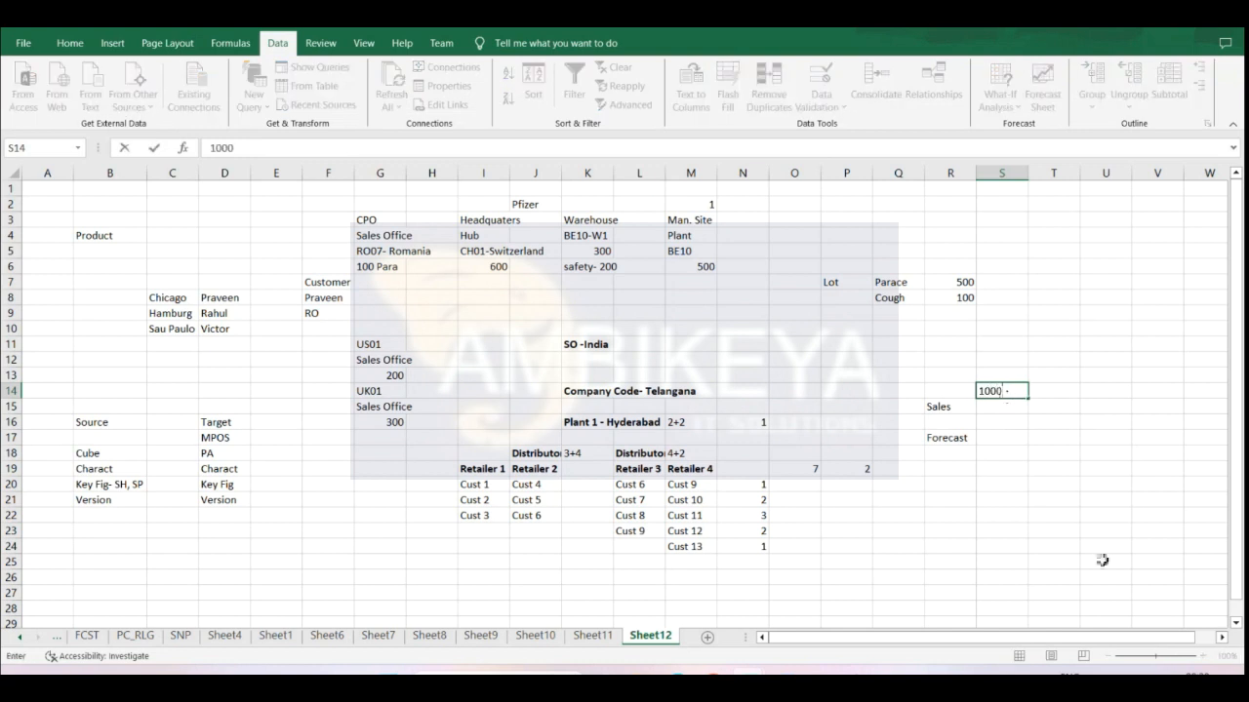
click(1018, 408)
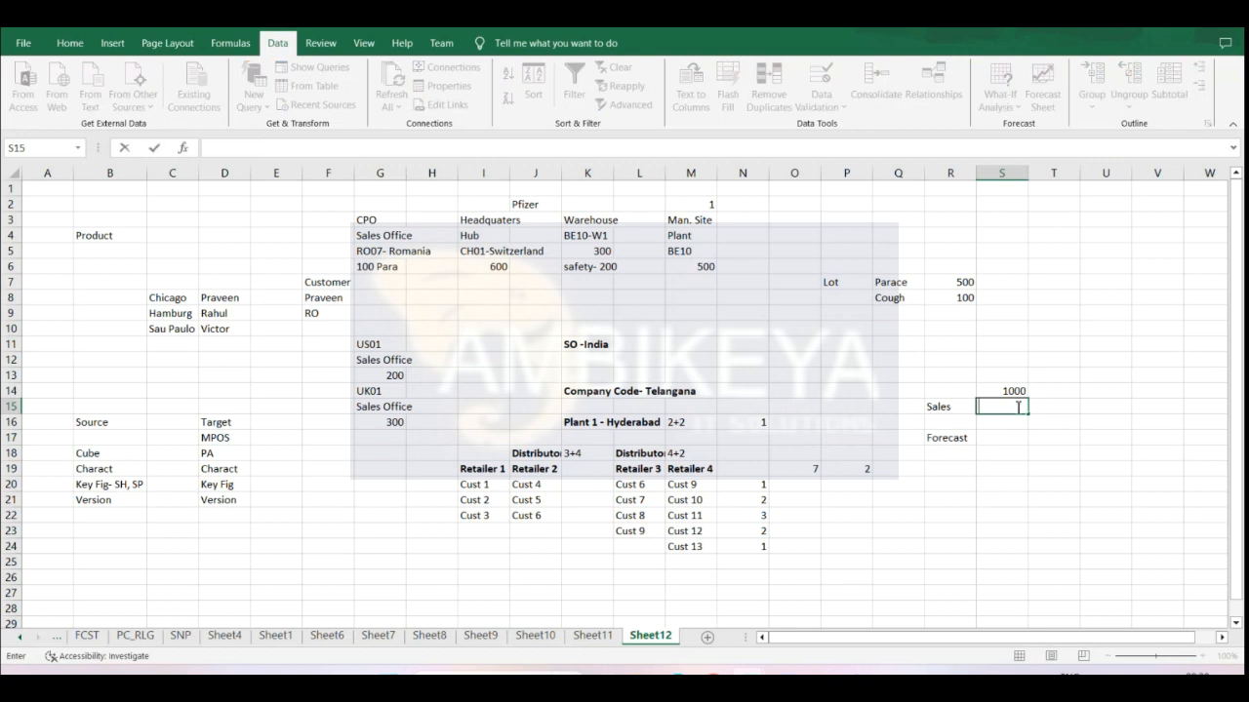
text(A- 50)
click(995, 438)
click(1060, 392)
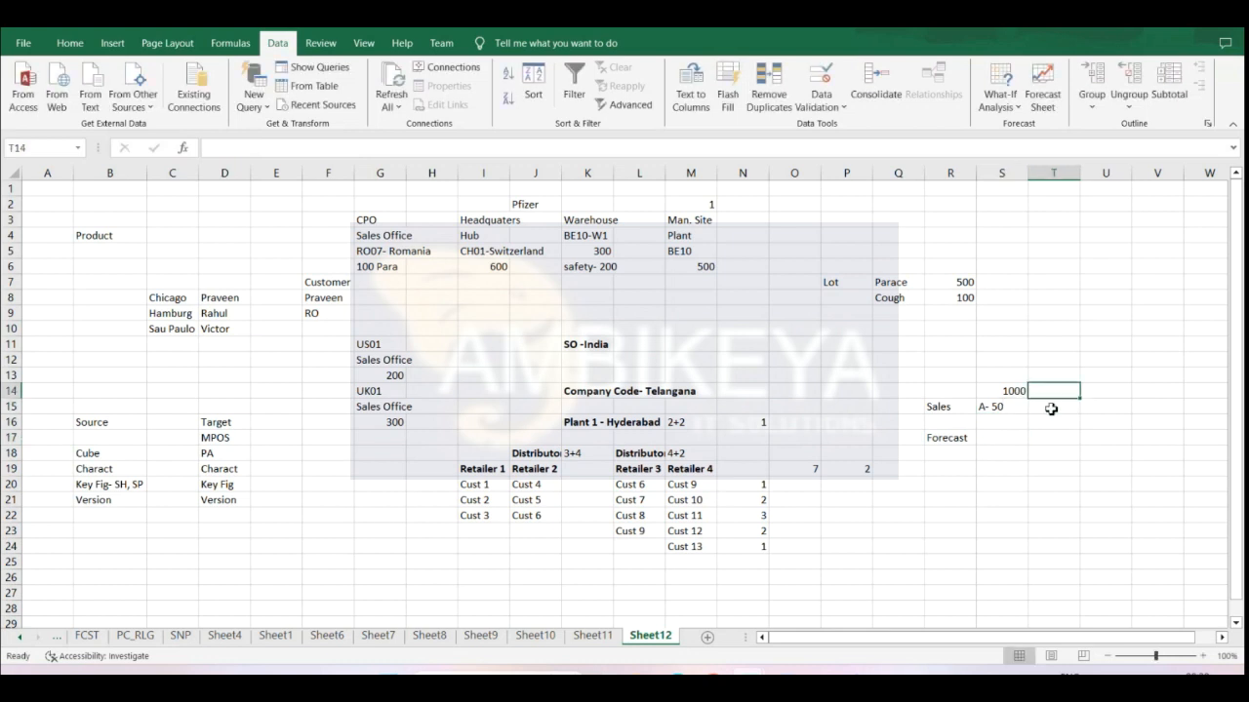
click(1068, 408)
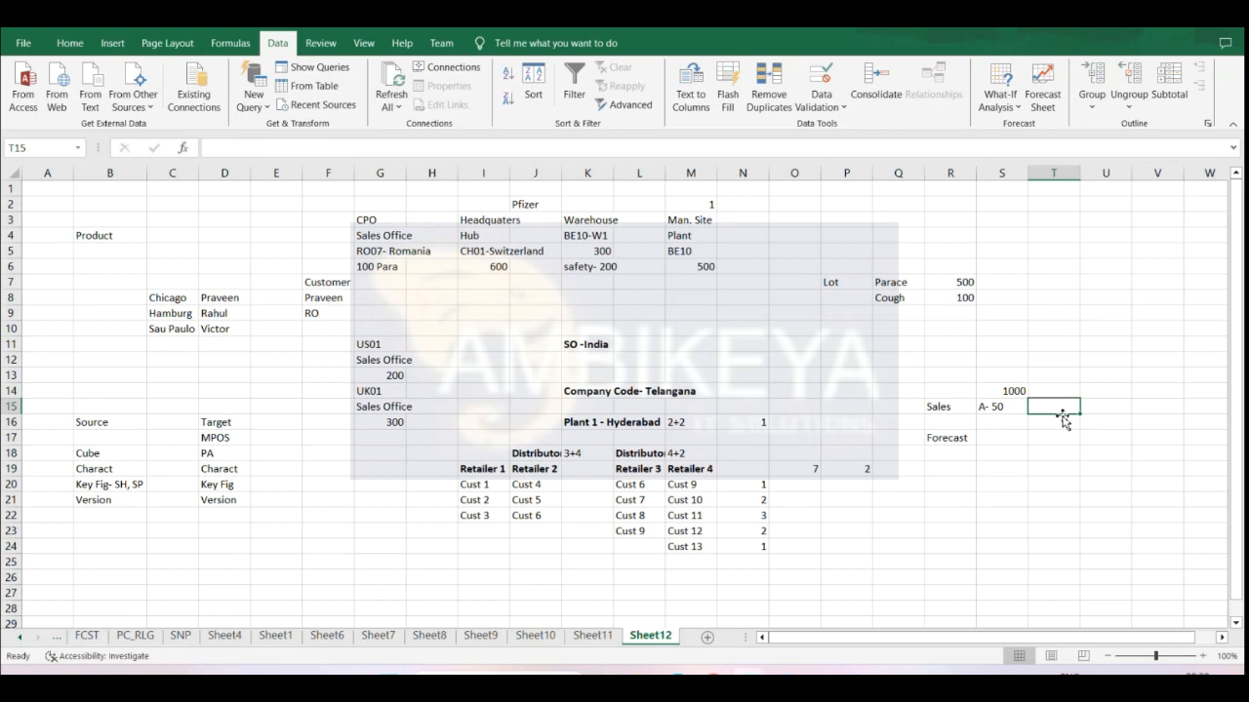
text(B-100)
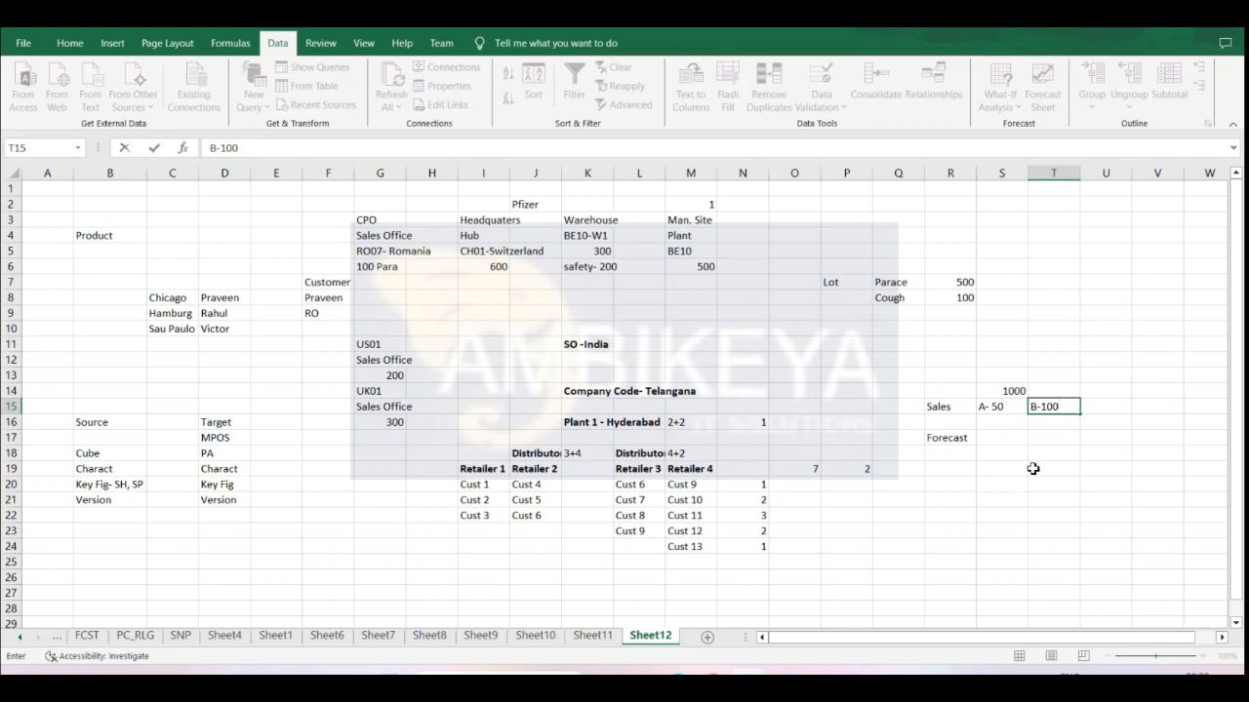
- Append the unit Pc to the sales entries for A in S15 and B in T15
click(1009, 409)
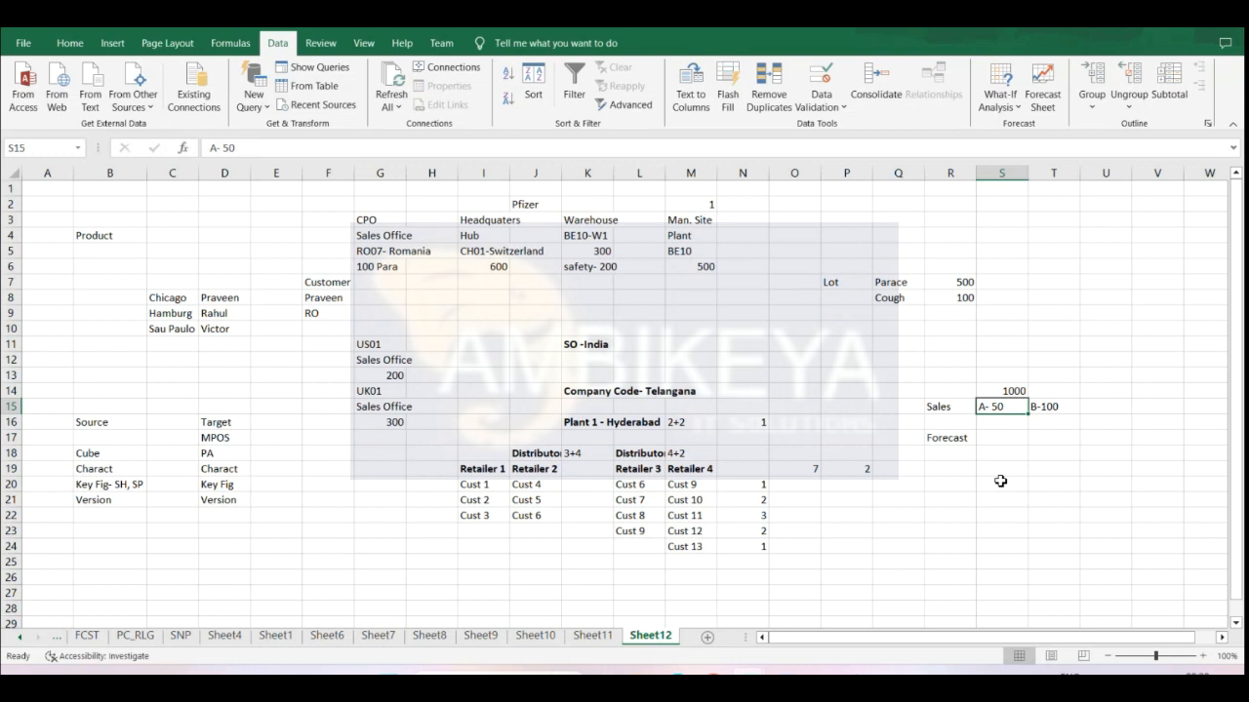
double_click(1000, 406)
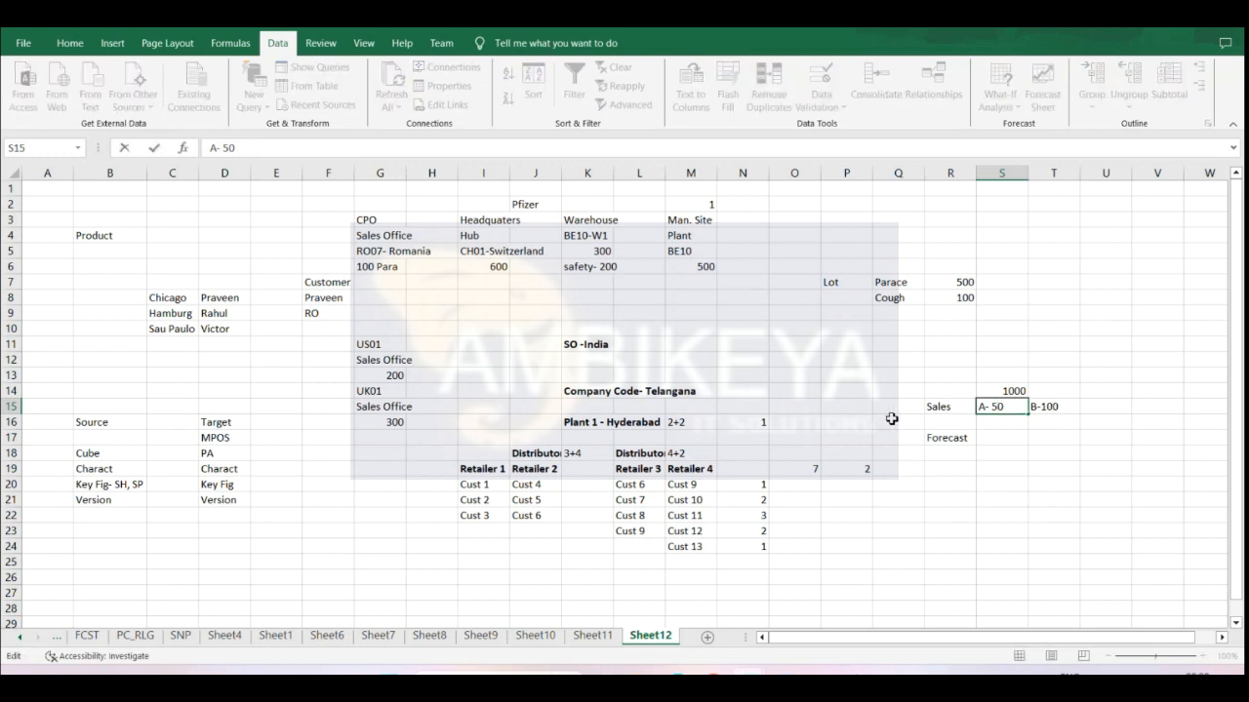
click(1020, 409)
text(c)
double_click(1061, 407)
text(Pc)
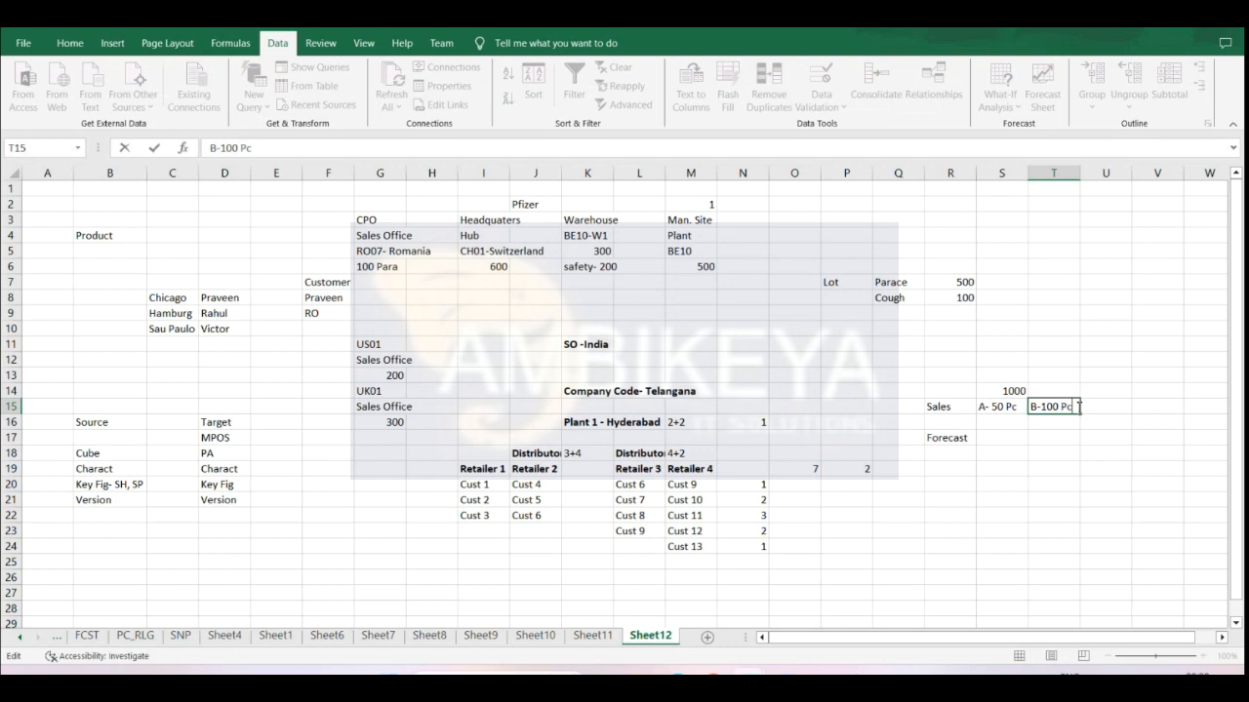
- Remove the Pc unit from the A- 50 entry in cell S15
double_click(1017, 407)
key(BackSpace)
key(BackSpace)
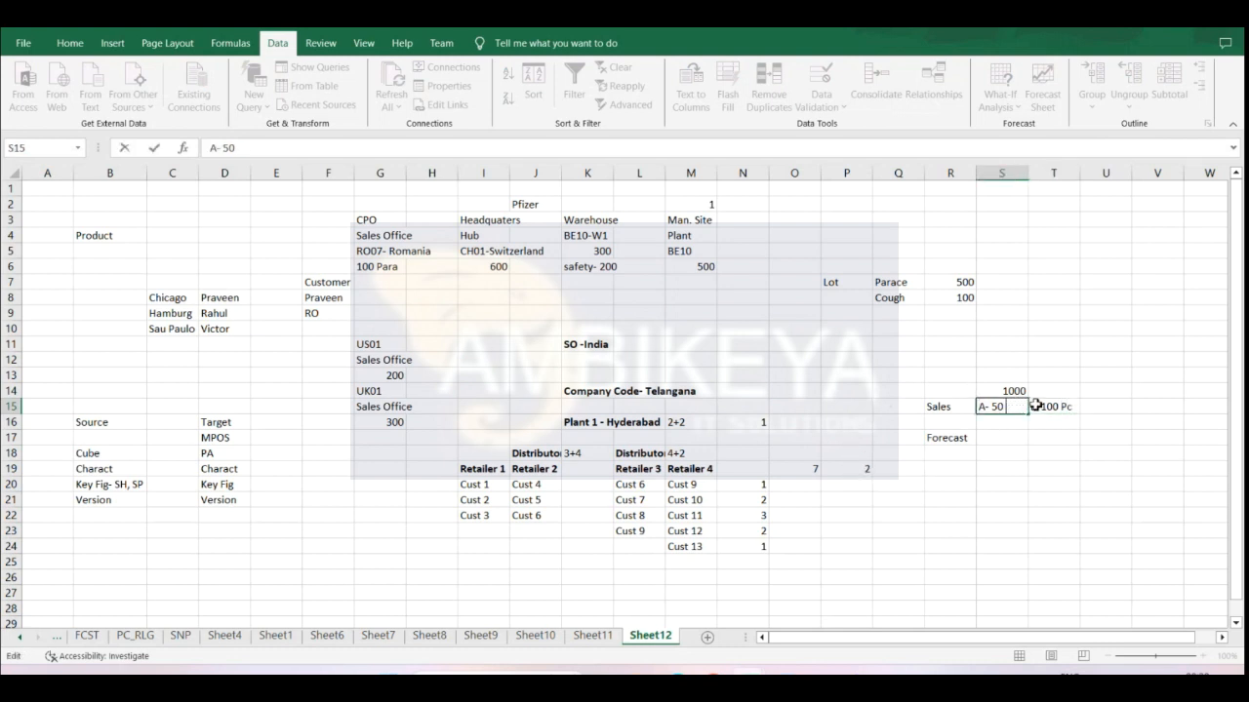
text(W)
key(BackSpace)
- Switch to the SAP planning area creation dialog and browse the units of measure list to the K to M entries
mouse_move(905, 669)
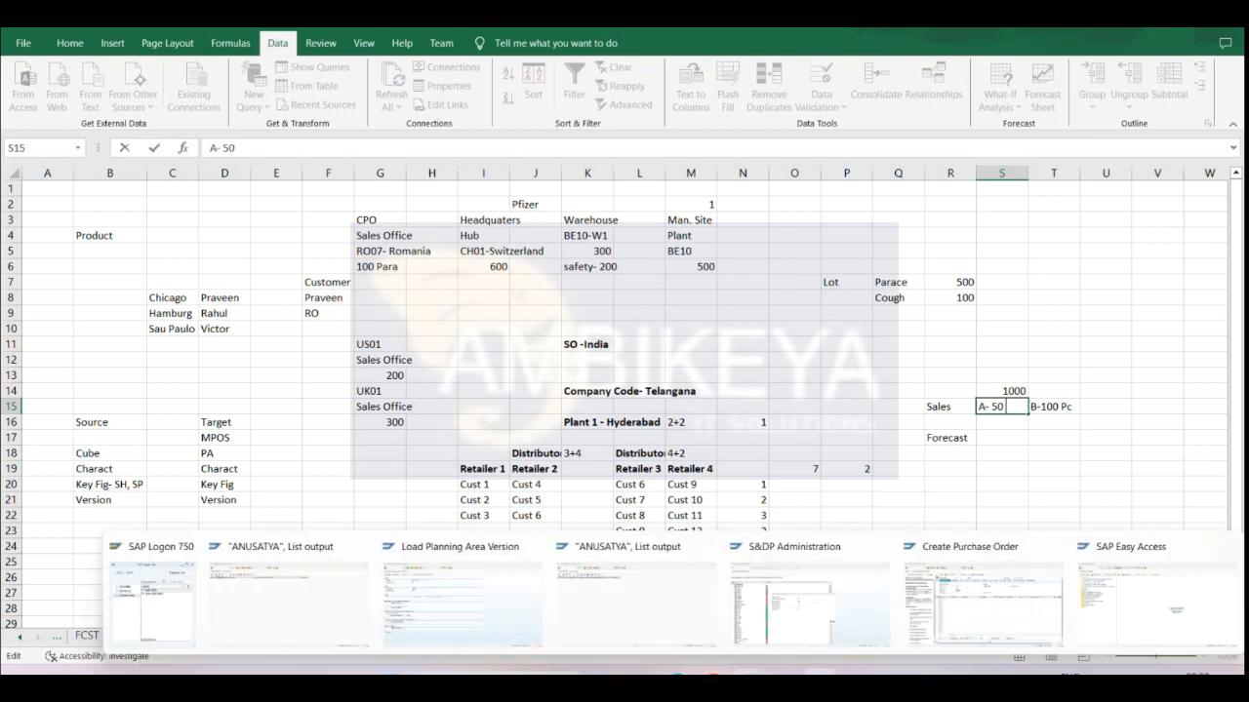
click(810, 609)
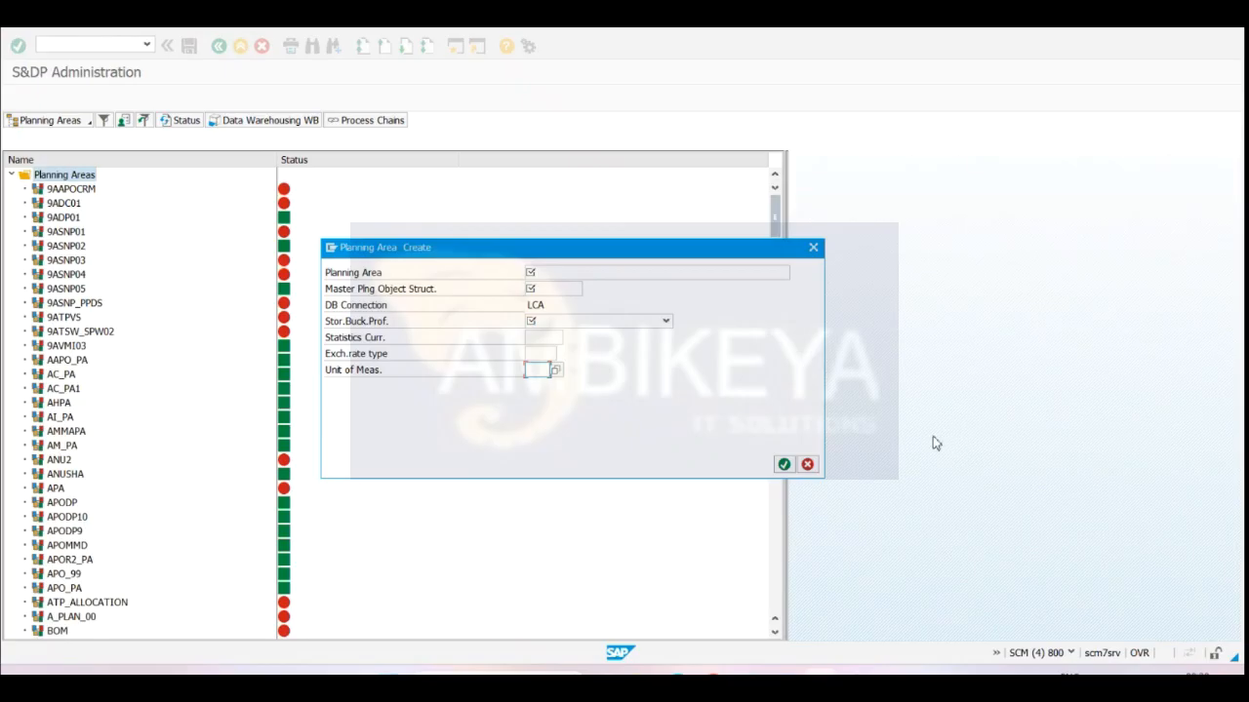
click(555, 370)
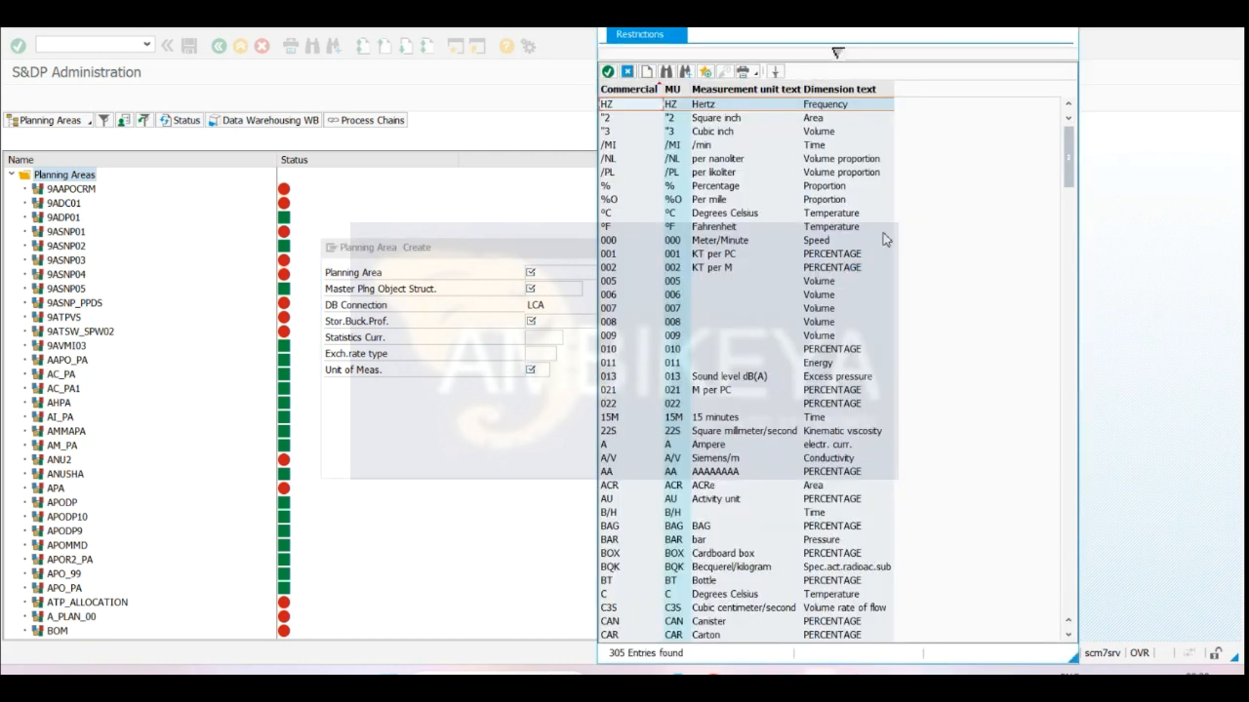
drag(1069, 148, 1073, 349)
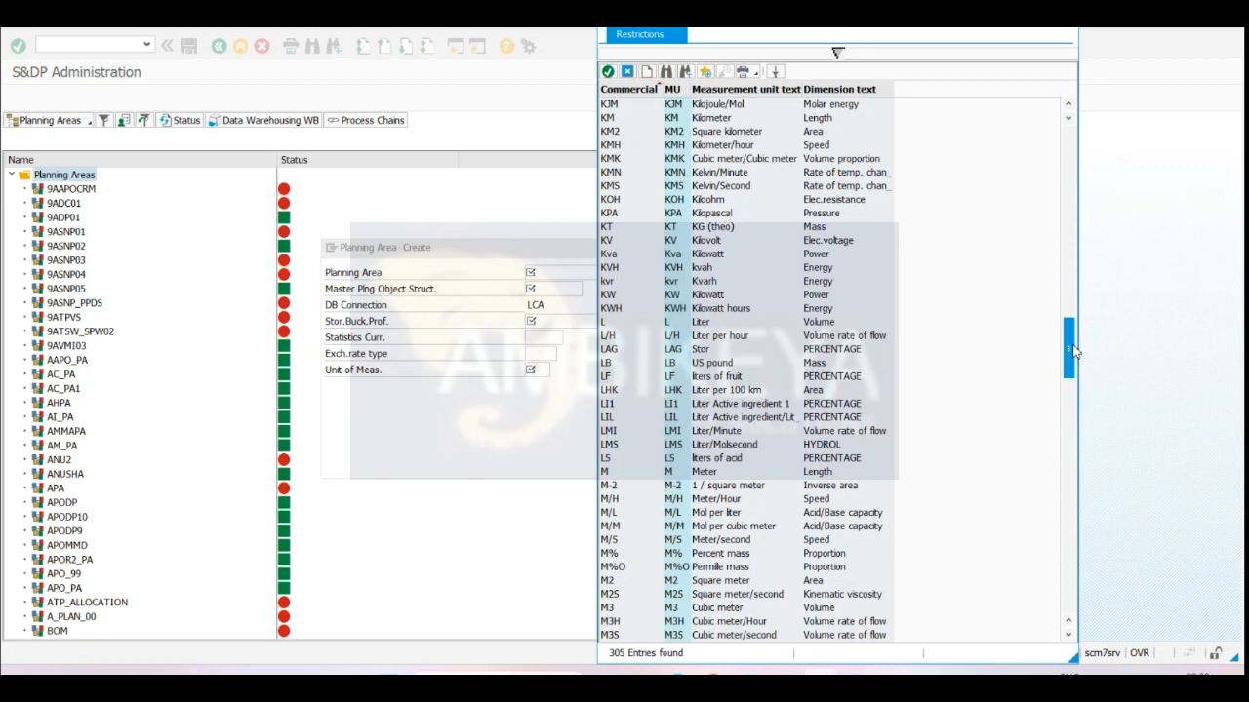
- Review the general parameters in the Planning Area diagram in Word, and highlight Liter in the SAP units of measure list
click(784, 683)
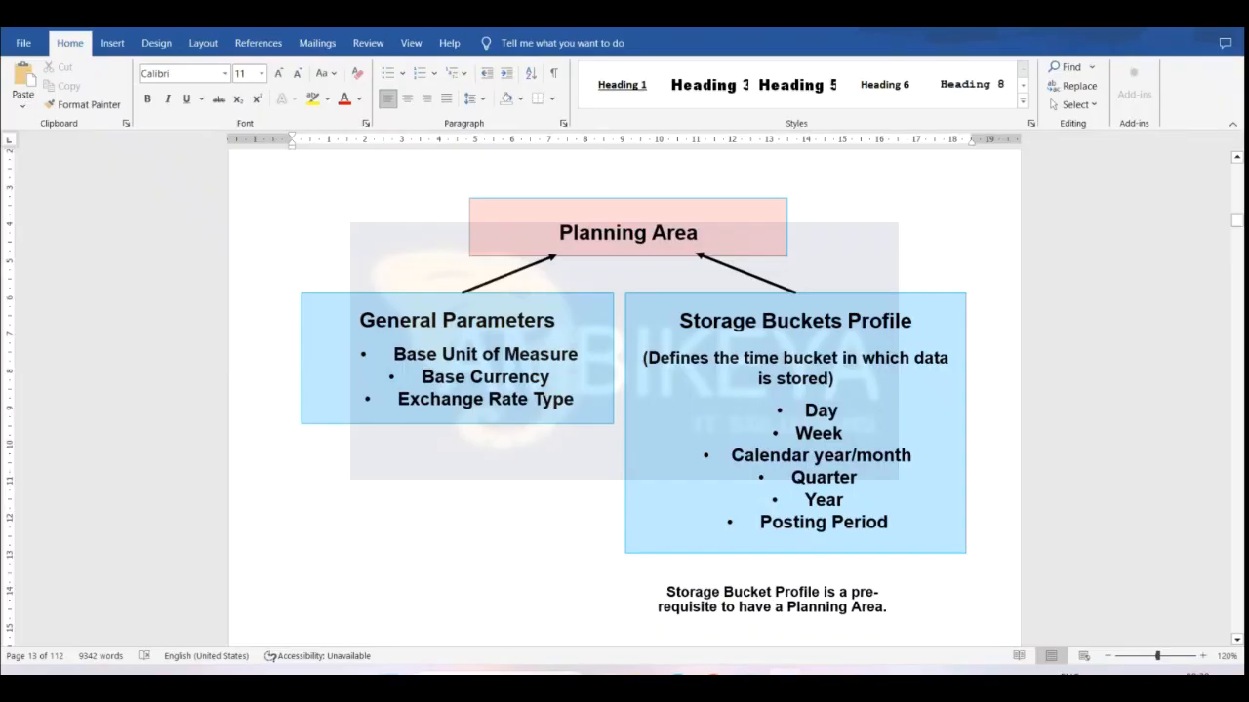
mouse_move(965, 618)
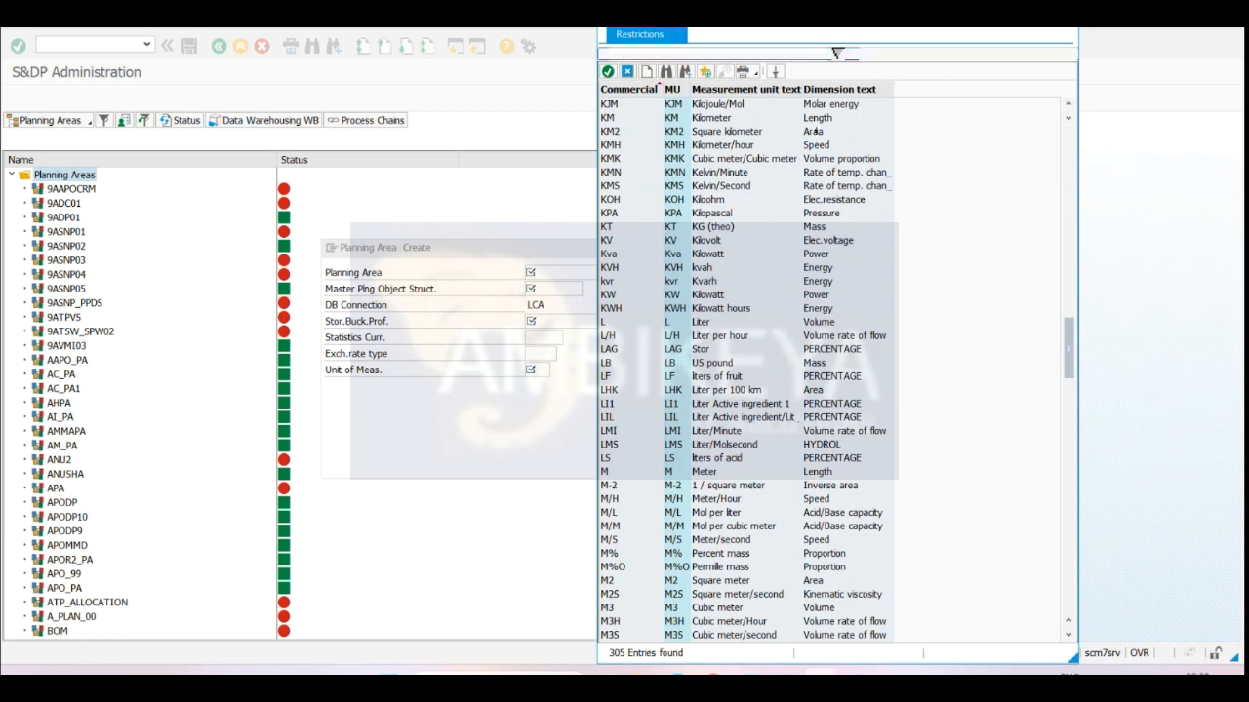
click(825, 323)
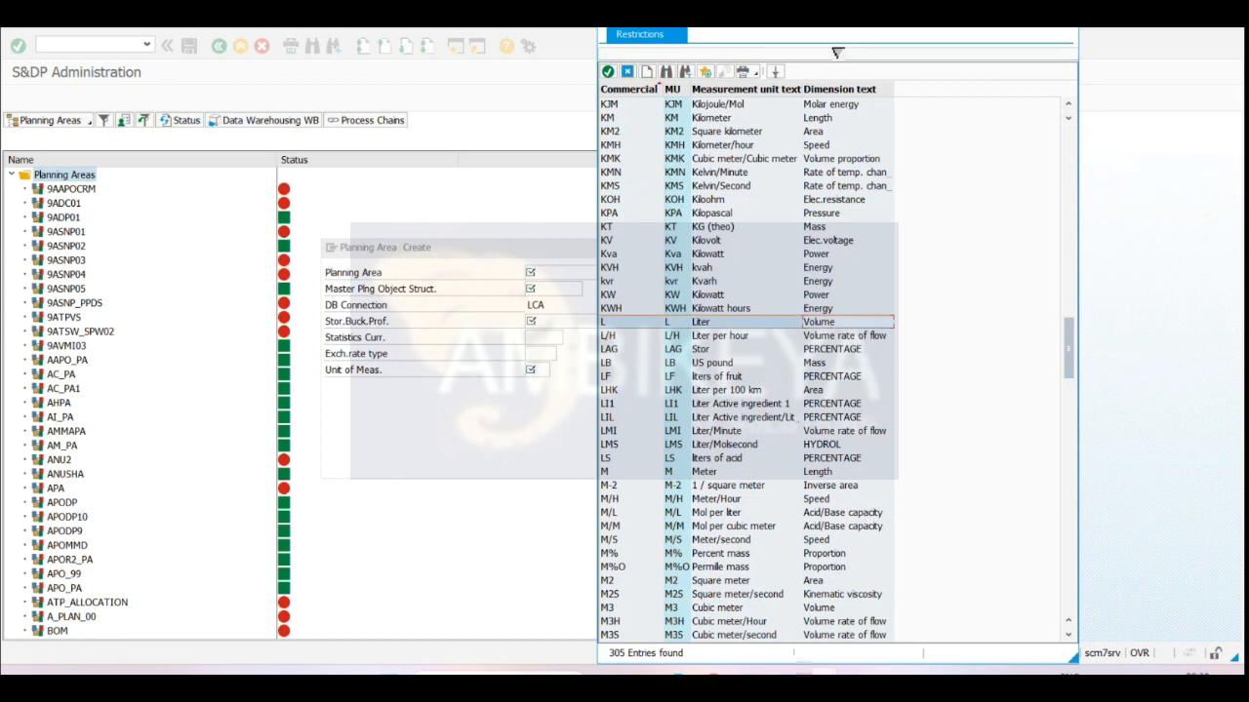
- In the Session Notes workbook, try vol as the unit of the A and B sales entries, and clear the unit from S15
mouse_move(798, 666)
click(690, 618)
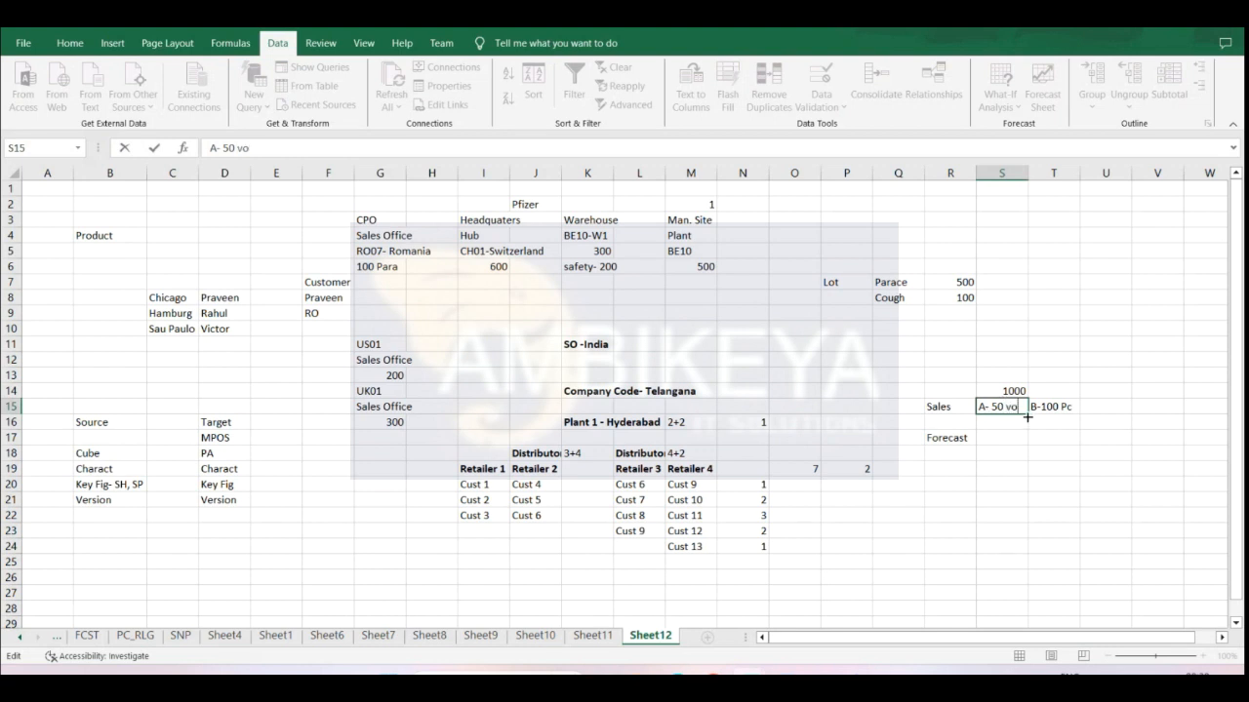
double_click(1077, 405)
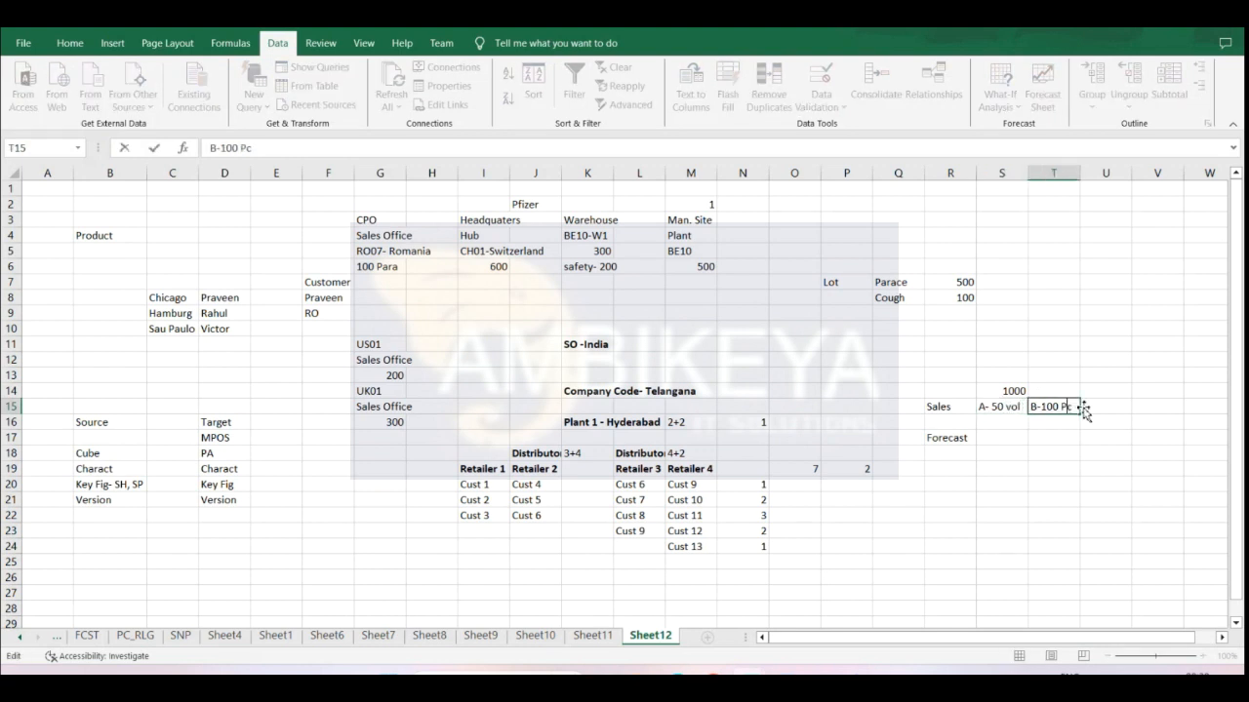
key(BackSpace)
text(volc)
click(1021, 406)
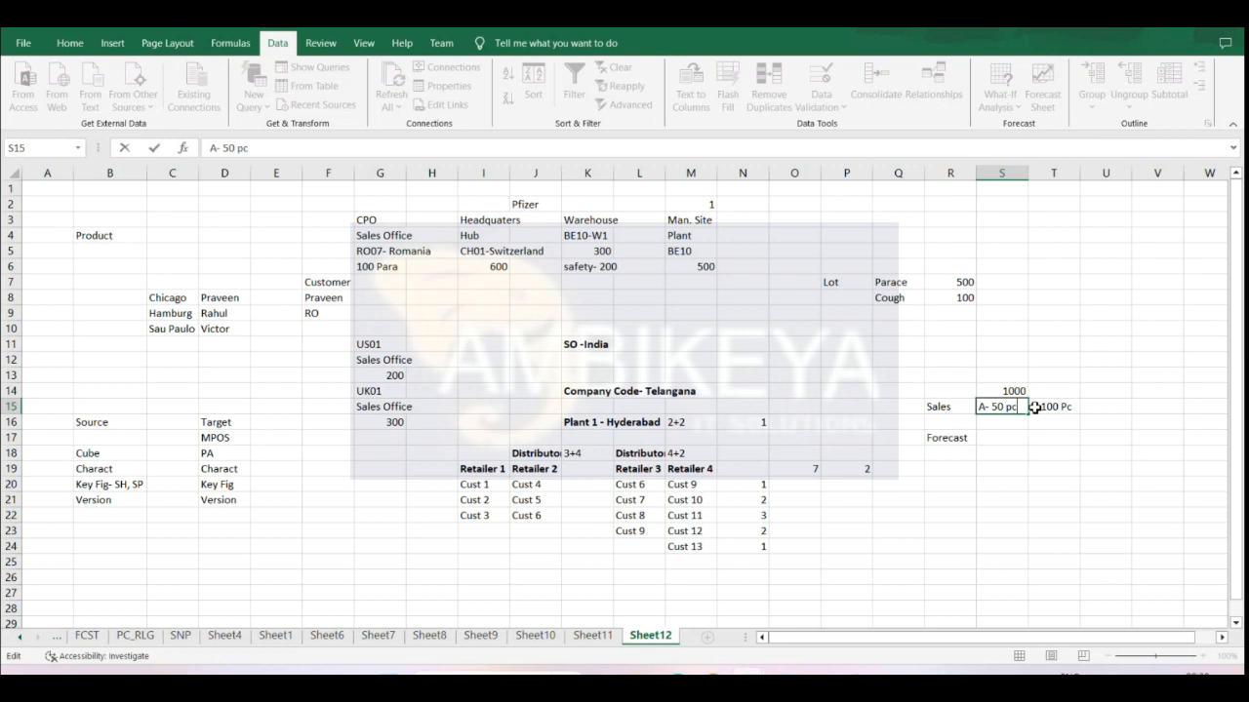
key(BackSpace)
key(BackSpace)
- Switch to the SAP Easy Access session and open the Product Master transaction under /n/sapapo/
mouse_move(753, 684)
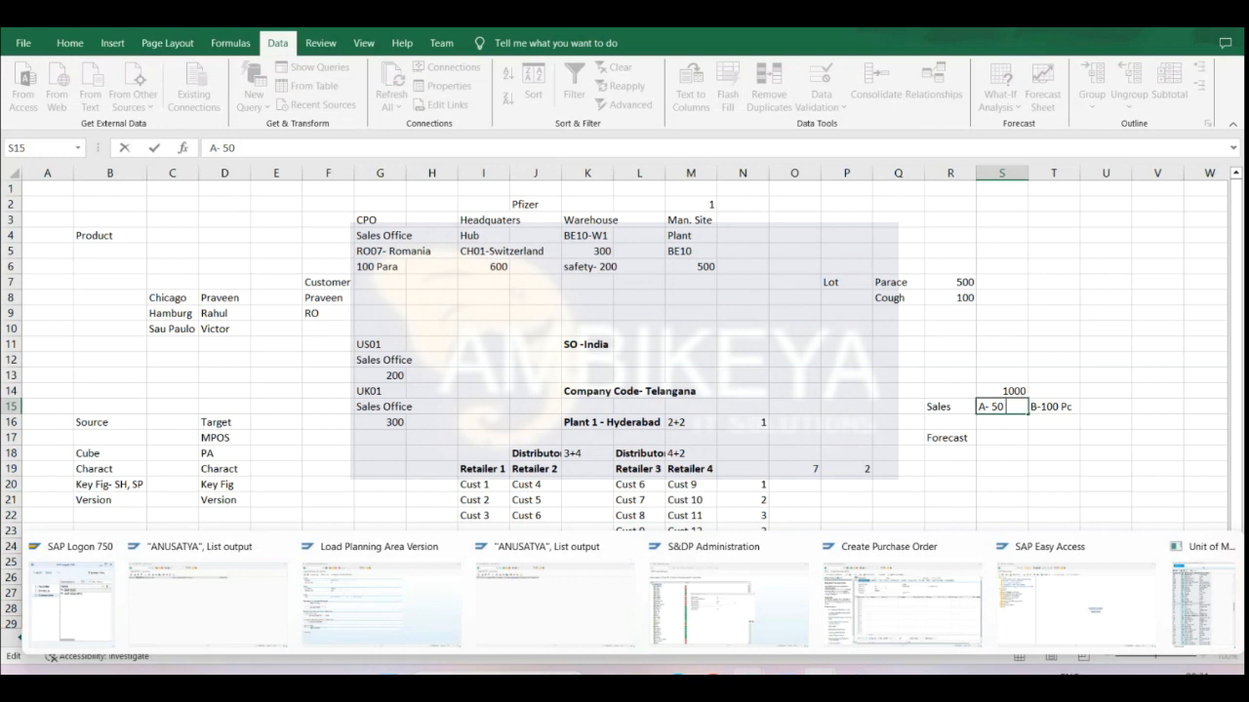
click(1062, 597)
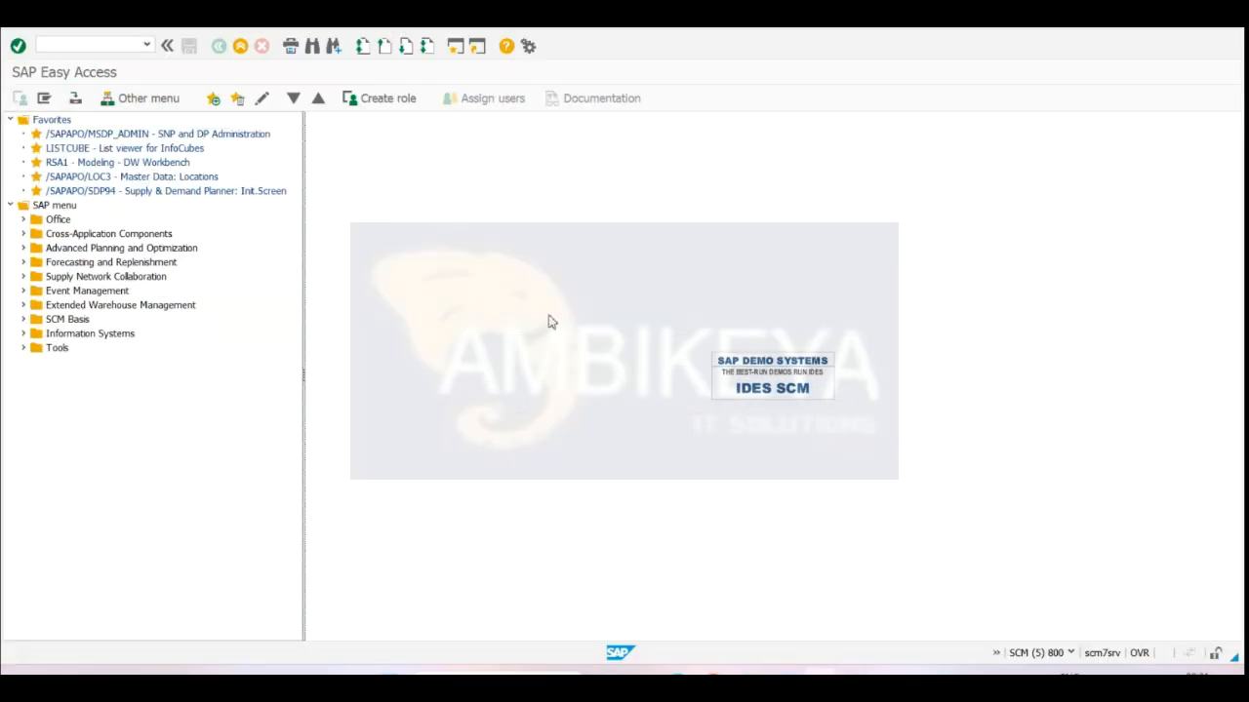
click(146, 45)
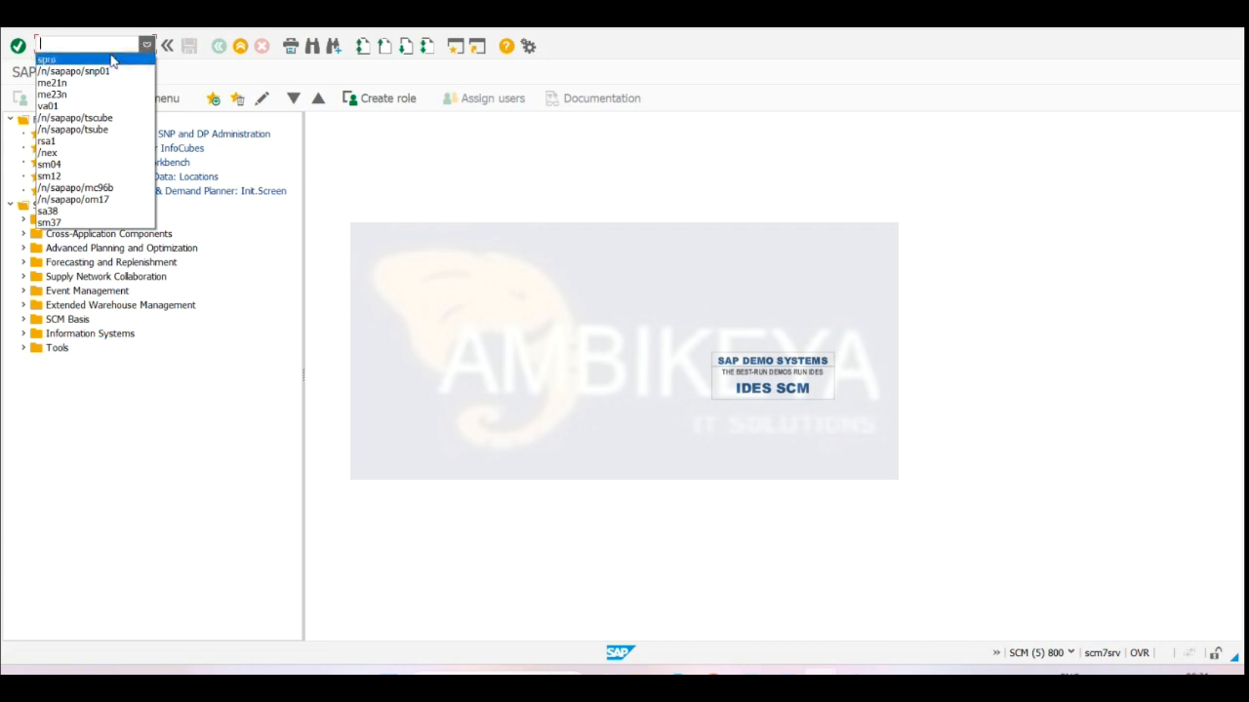
click(103, 202)
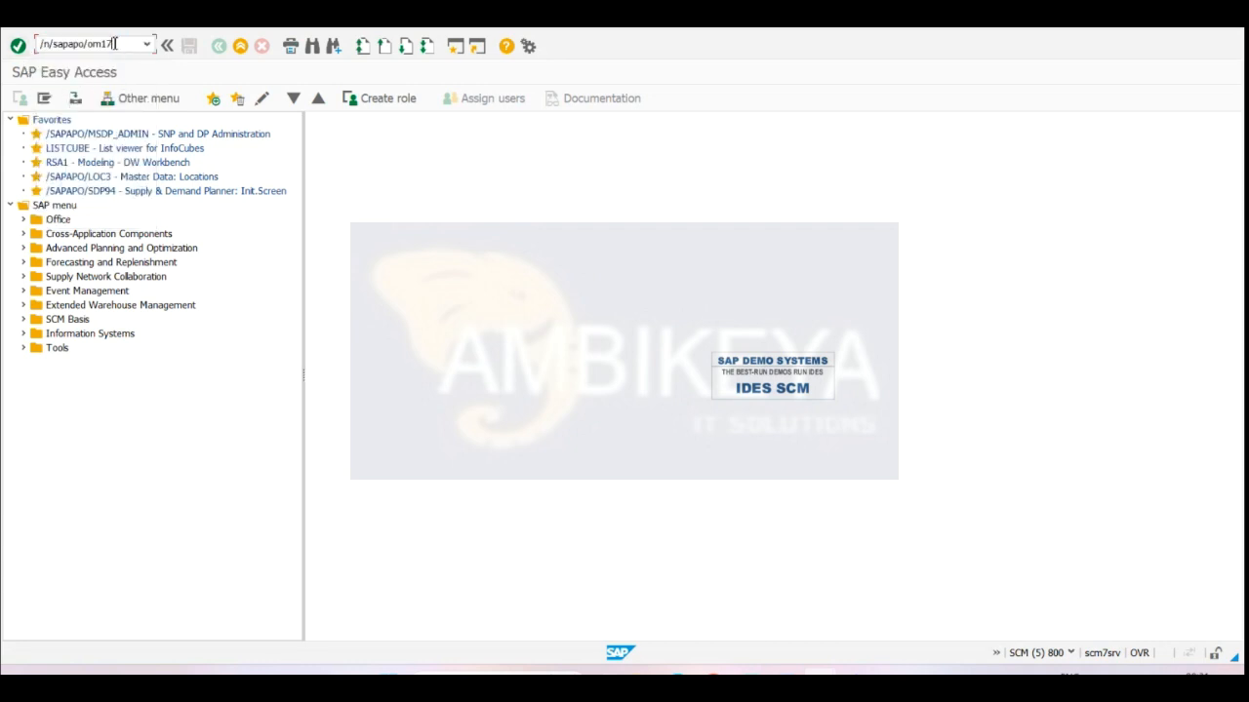
key(BackSpace)
key(BackSpace)
key(BackSpace)
text(mat)
key(Return)
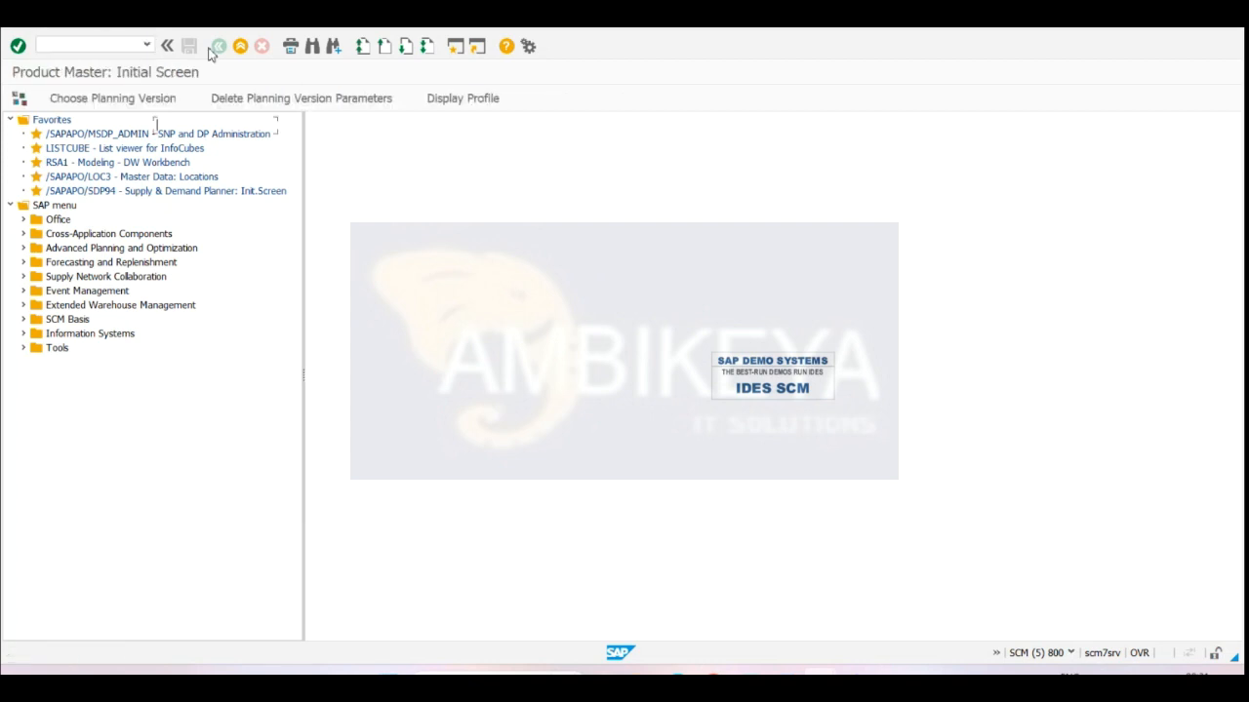
- Display the product master of product 1100 for location 1000
click(195, 125)
click(176, 139)
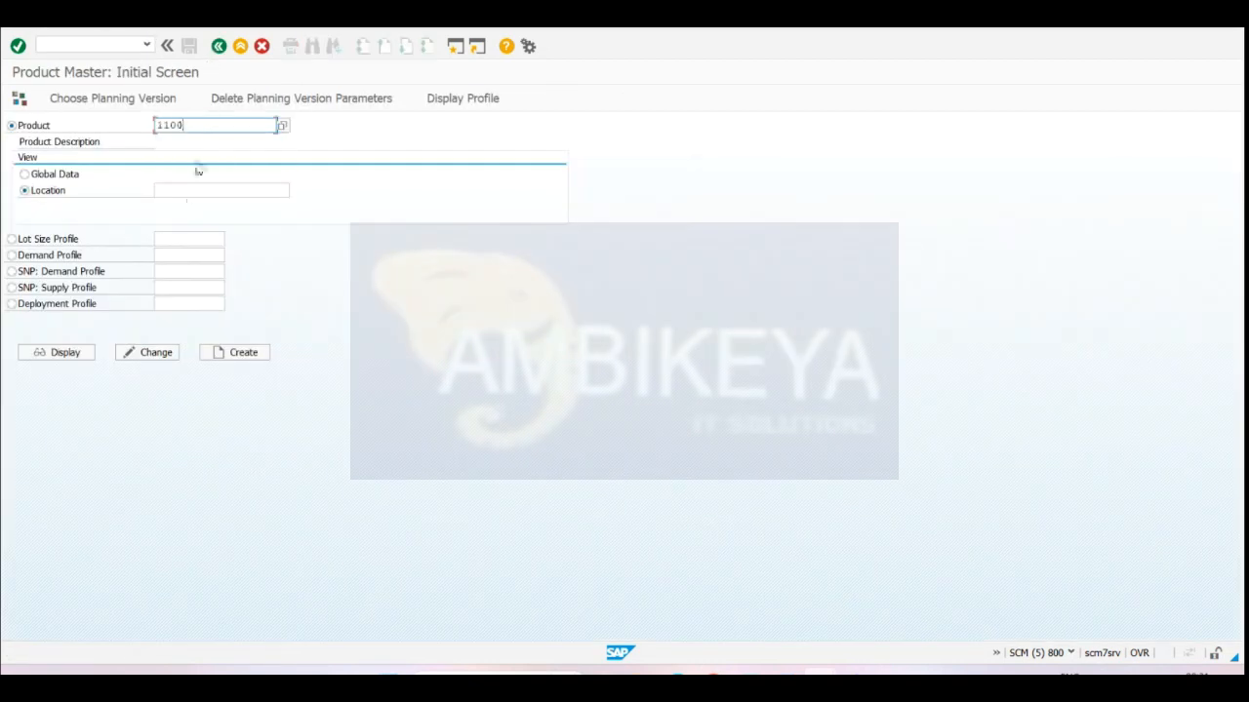
click(201, 187)
click(186, 203)
key(Return)
click(75, 358)
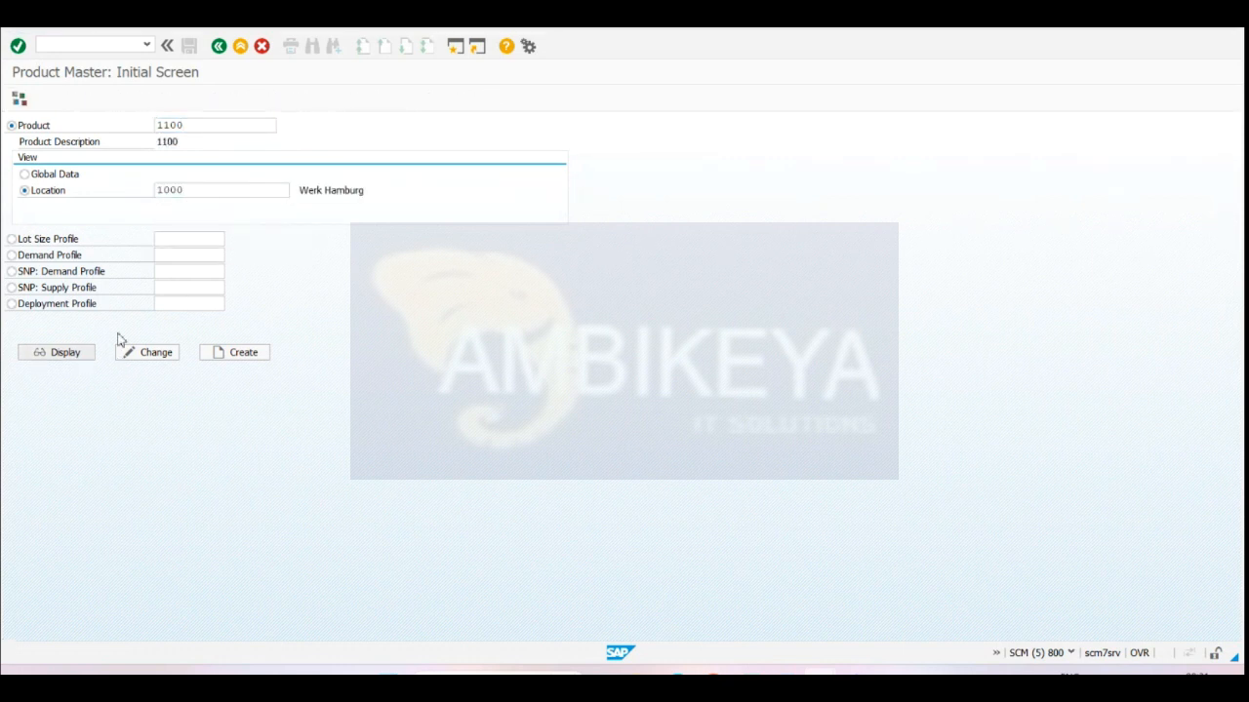
- Show the product's units of measure with the AUn, BUn and conversion columns widened, and switch the record to change mode
click(407, 193)
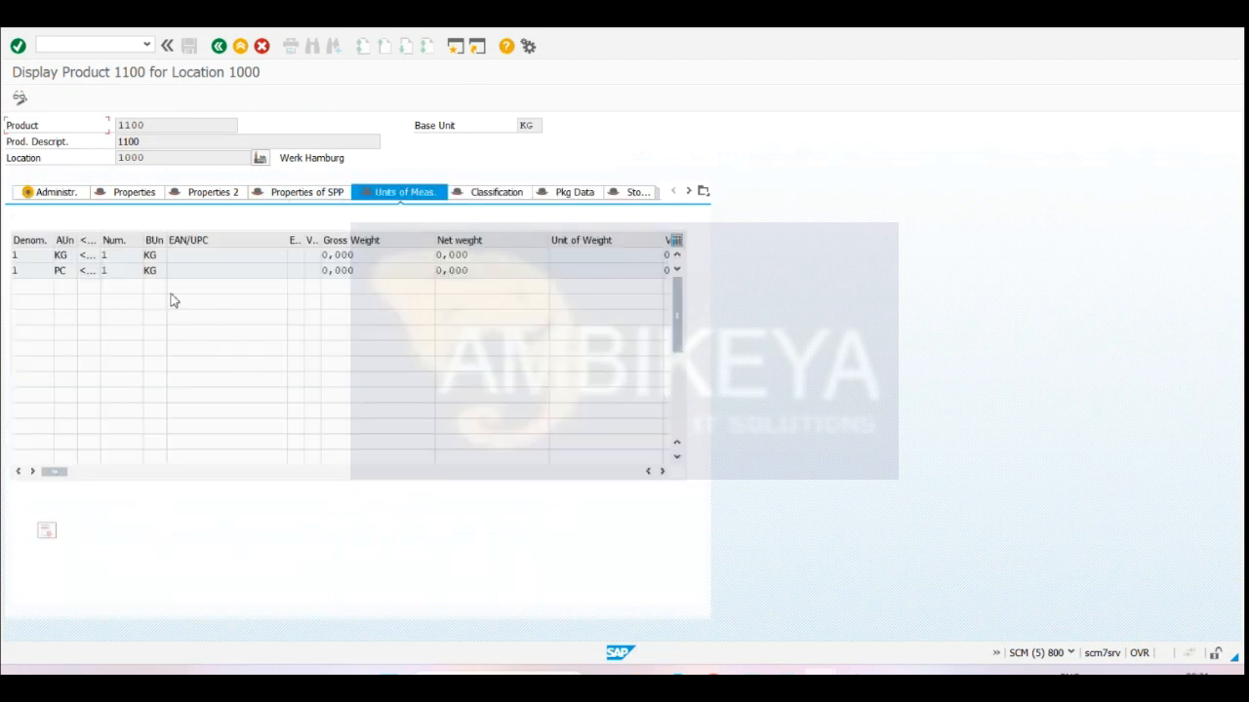
drag(77, 241, 96, 241)
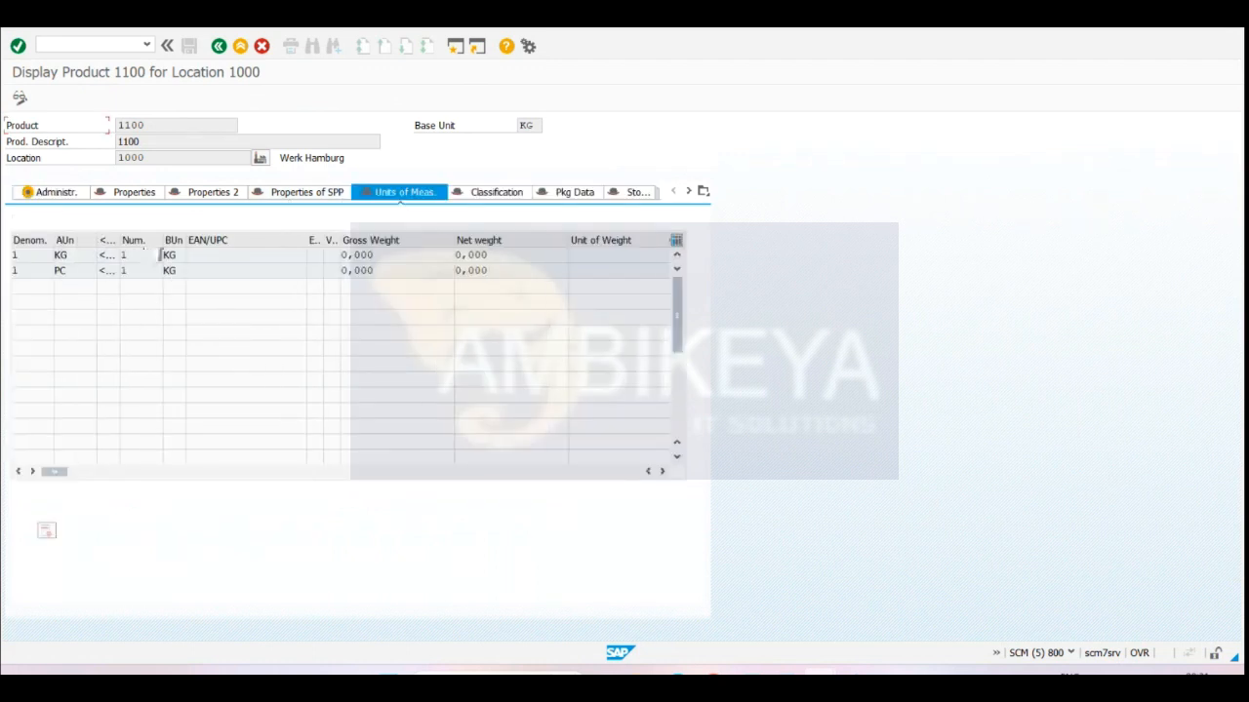
drag(184, 241, 231, 241)
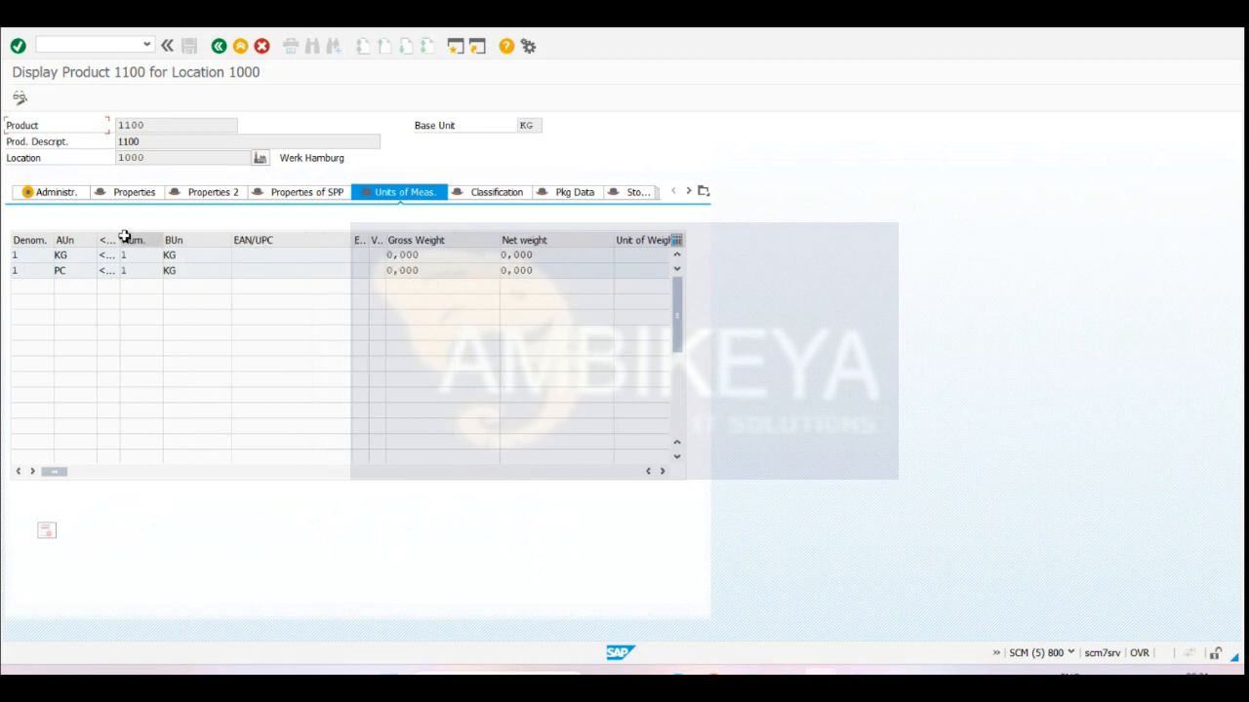
drag(120, 239, 164, 239)
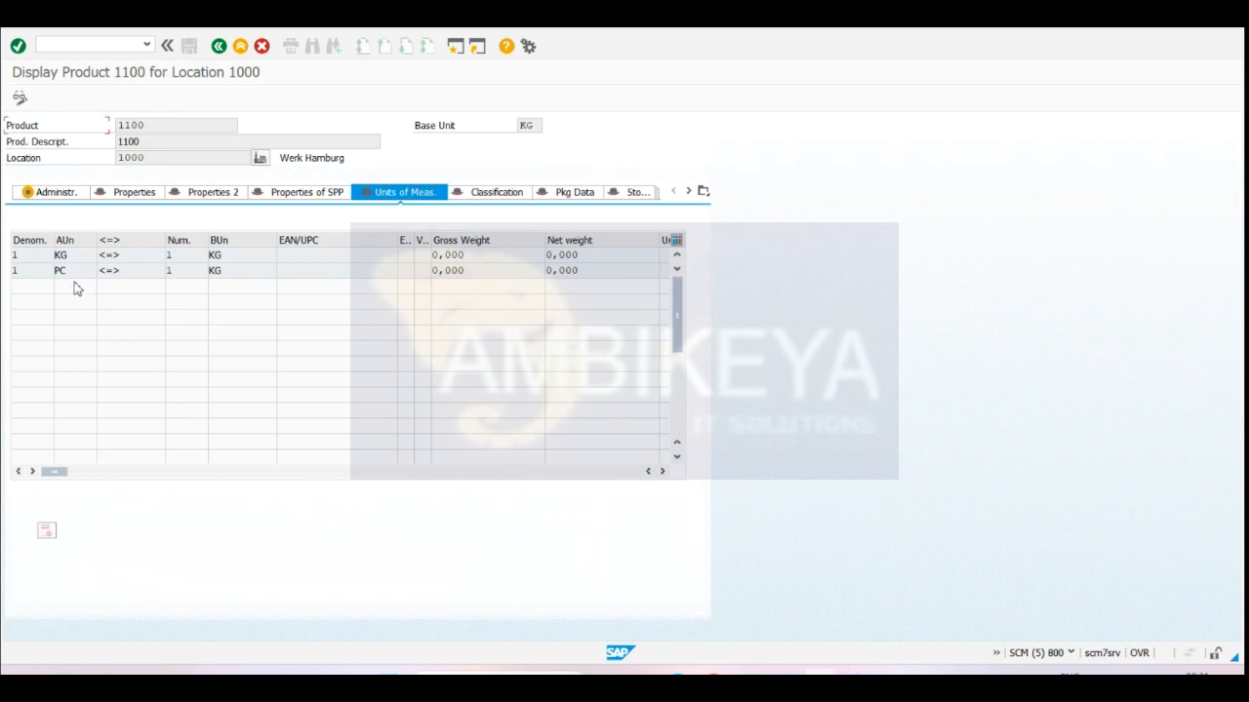
click(20, 98)
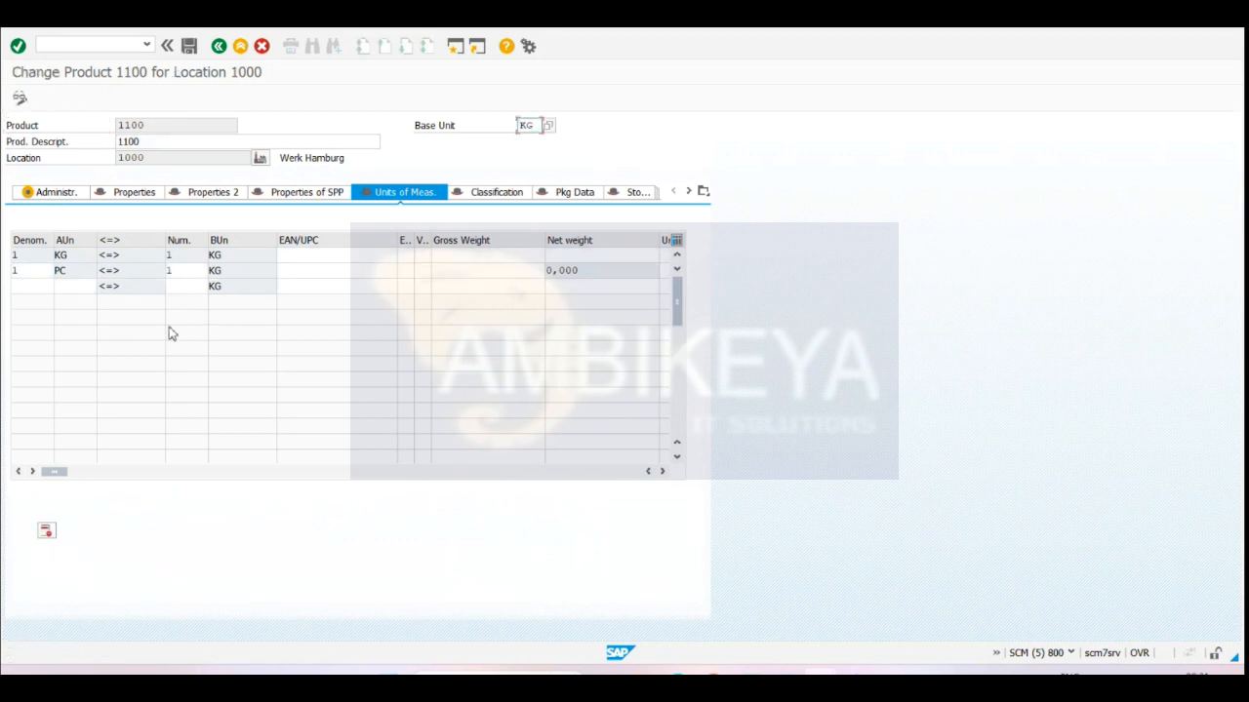
click(44, 287)
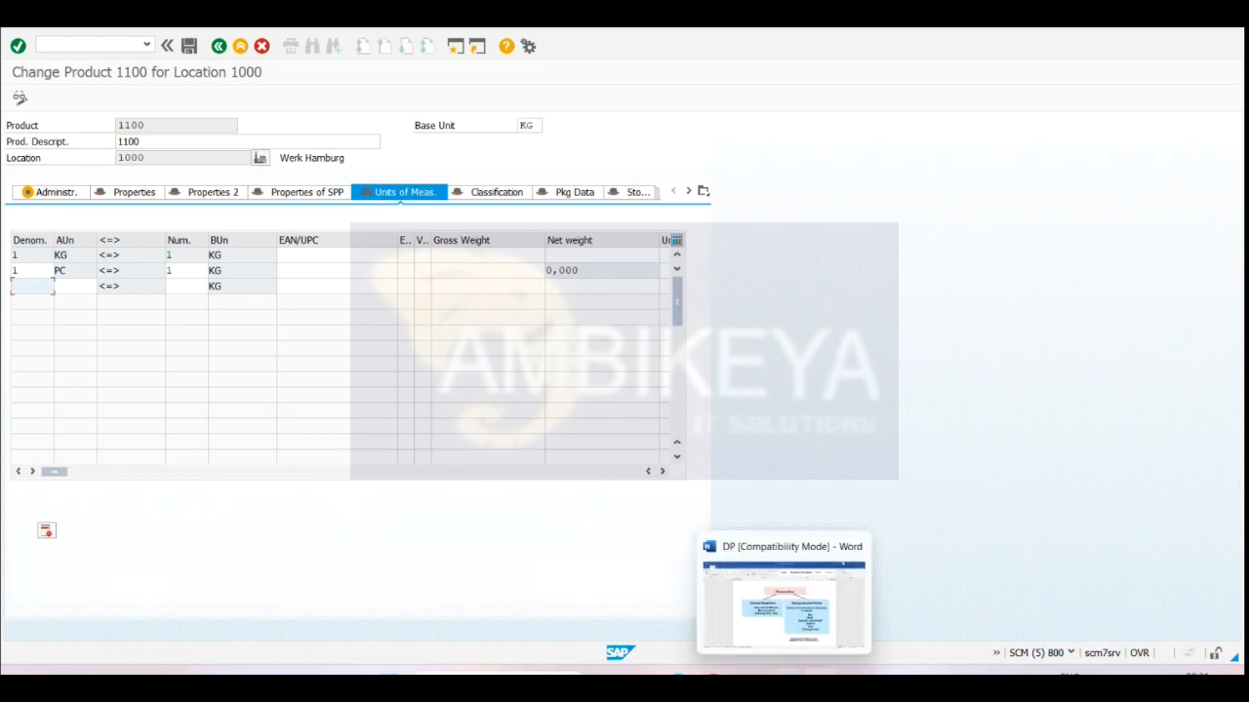
- In the Session Notes workbook, replace Forecast in R17 with TV and enter Milk in R19
mouse_move(748, 687)
click(700, 612)
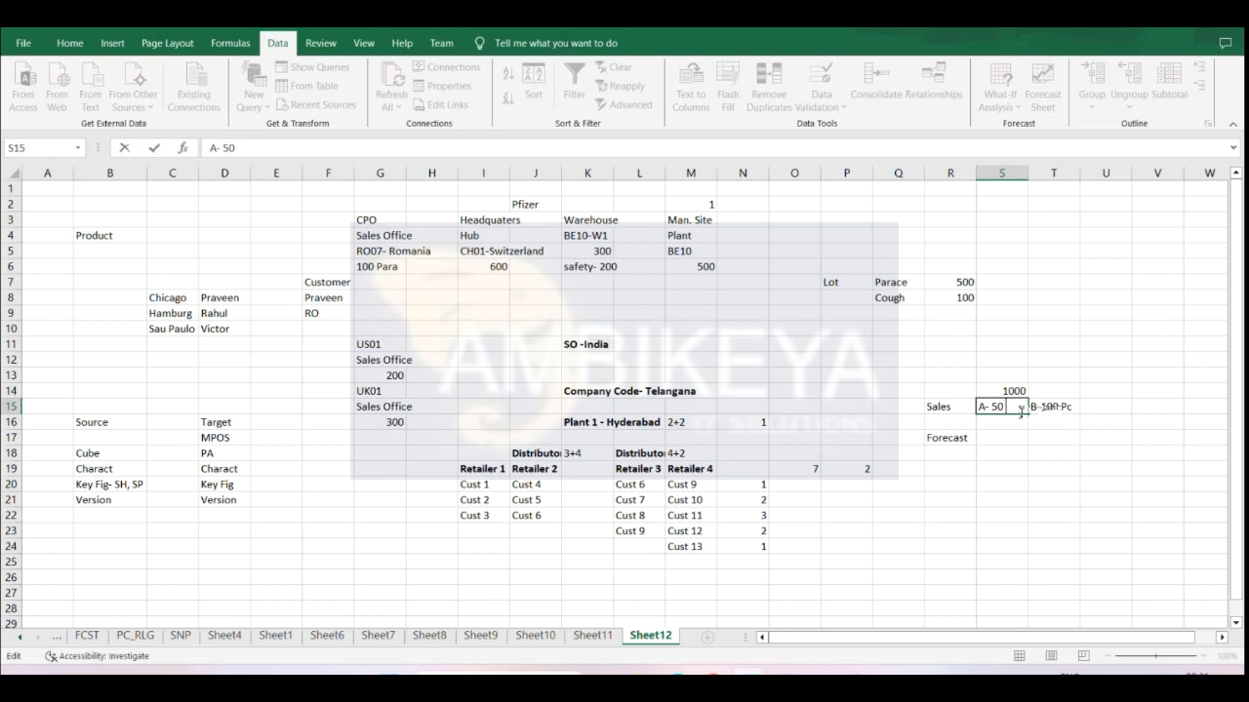
click(959, 441)
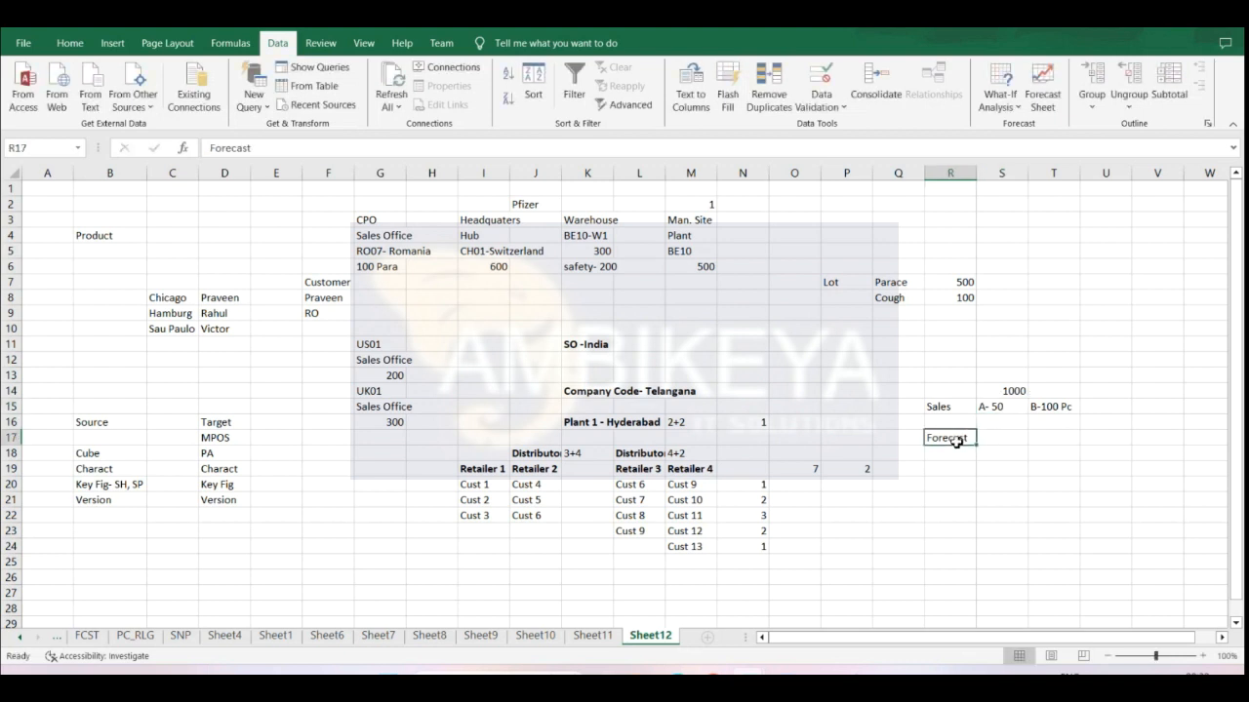
key(BackSpace)
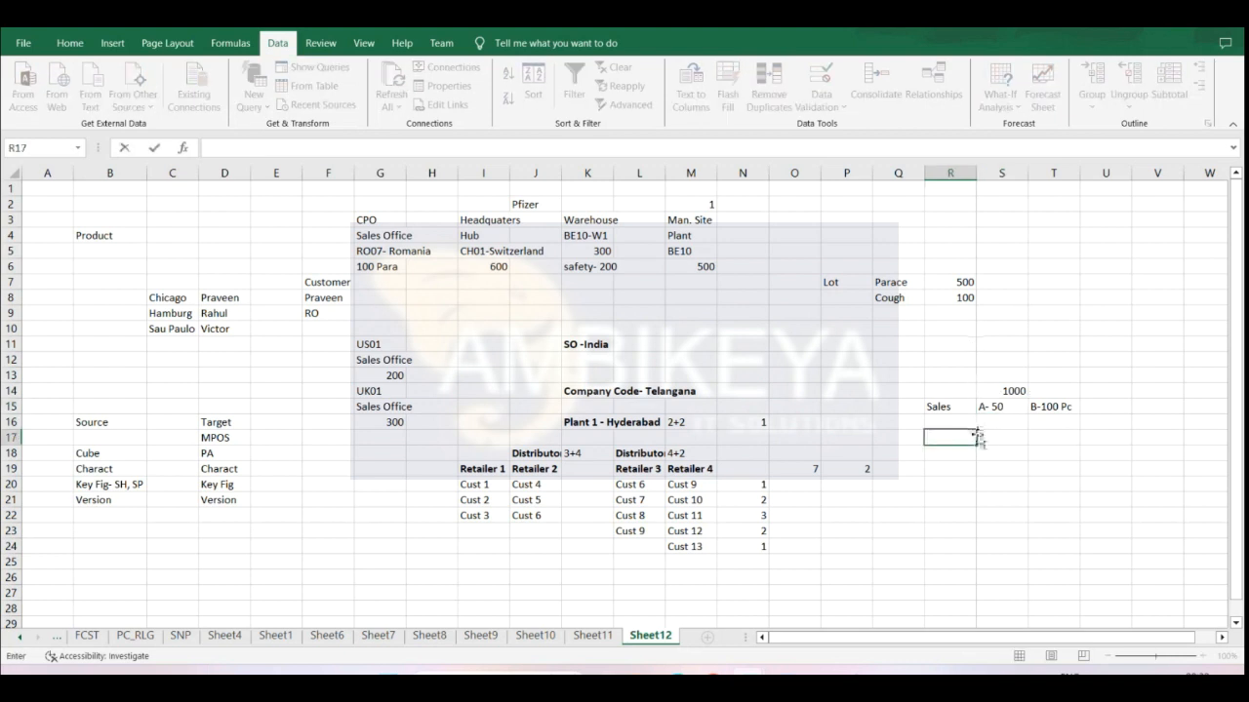
key(Tab)
click(942, 440)
text(TV)
key(Return)
click(960, 441)
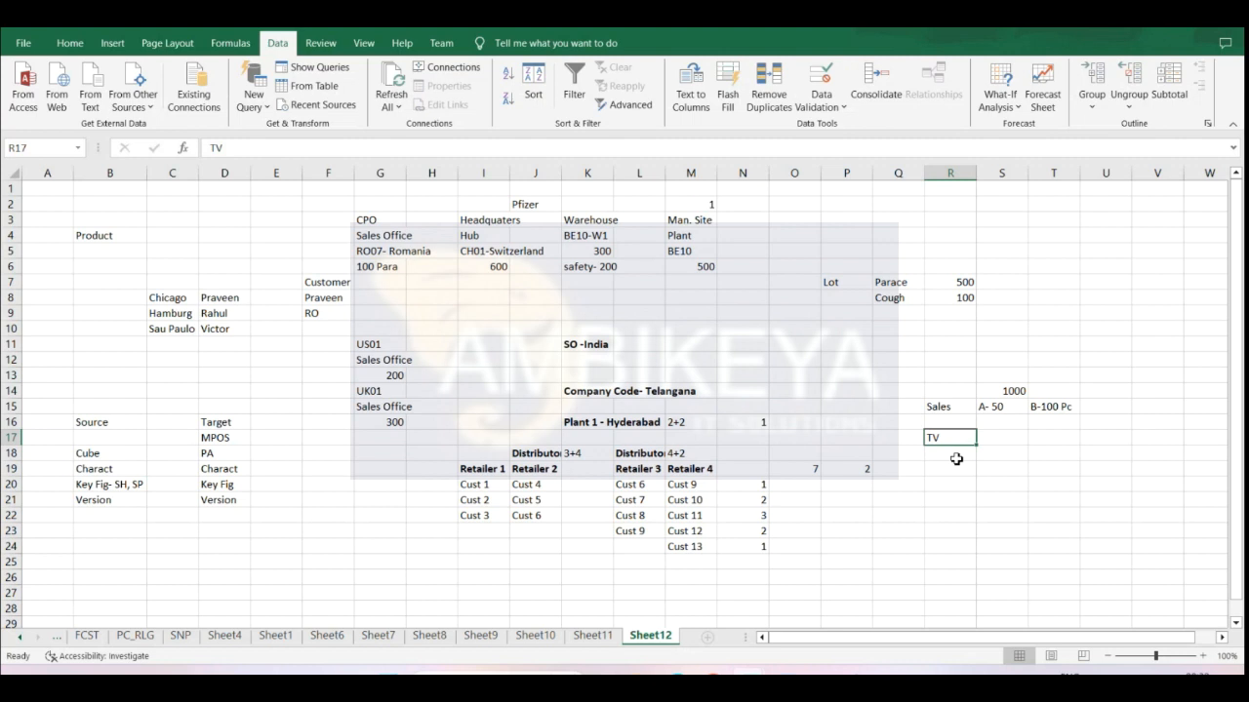
click(972, 467)
text(Milk)
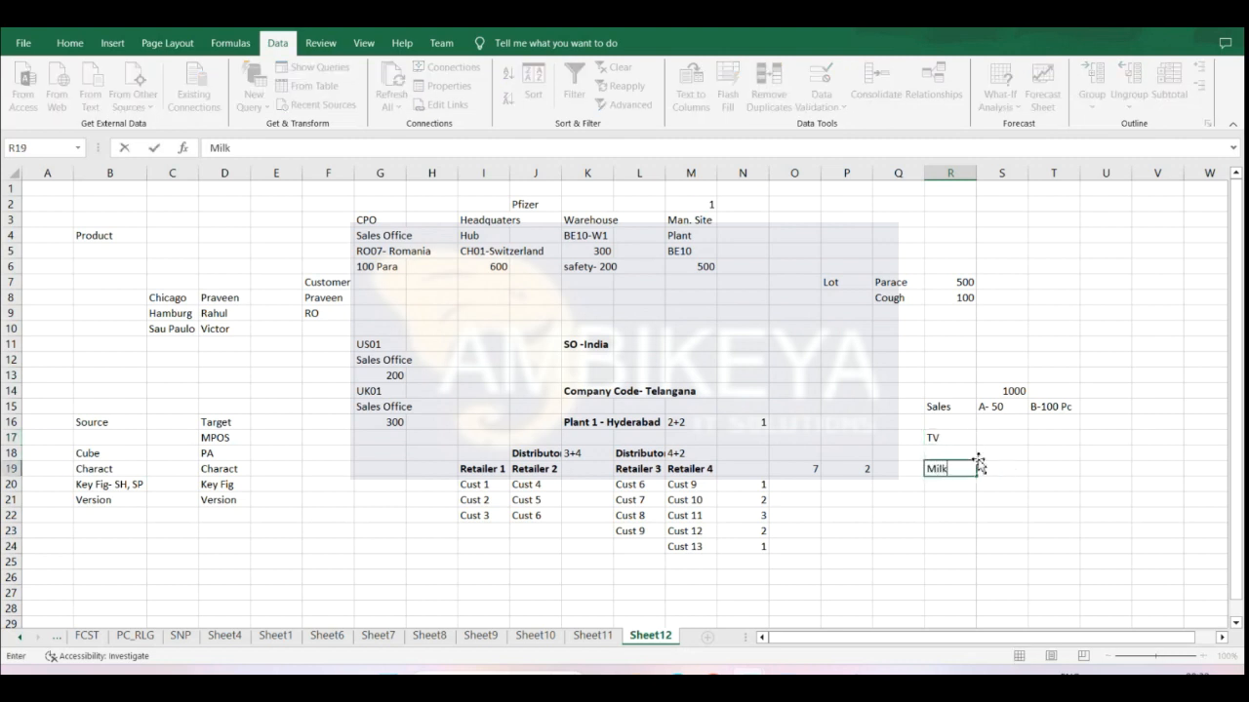
click(1058, 504)
- Enter the quantities 50 PC for TV in S17 and 100 litre for Milk in S19
click(997, 437)
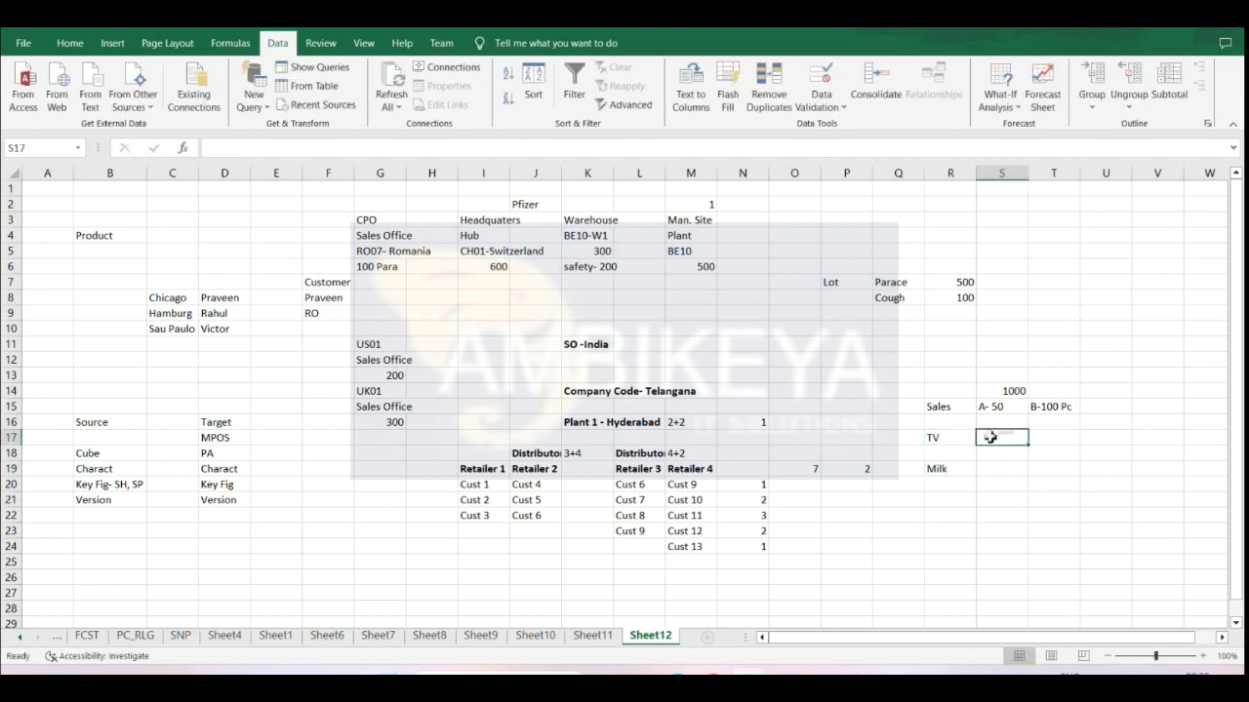
text(50)
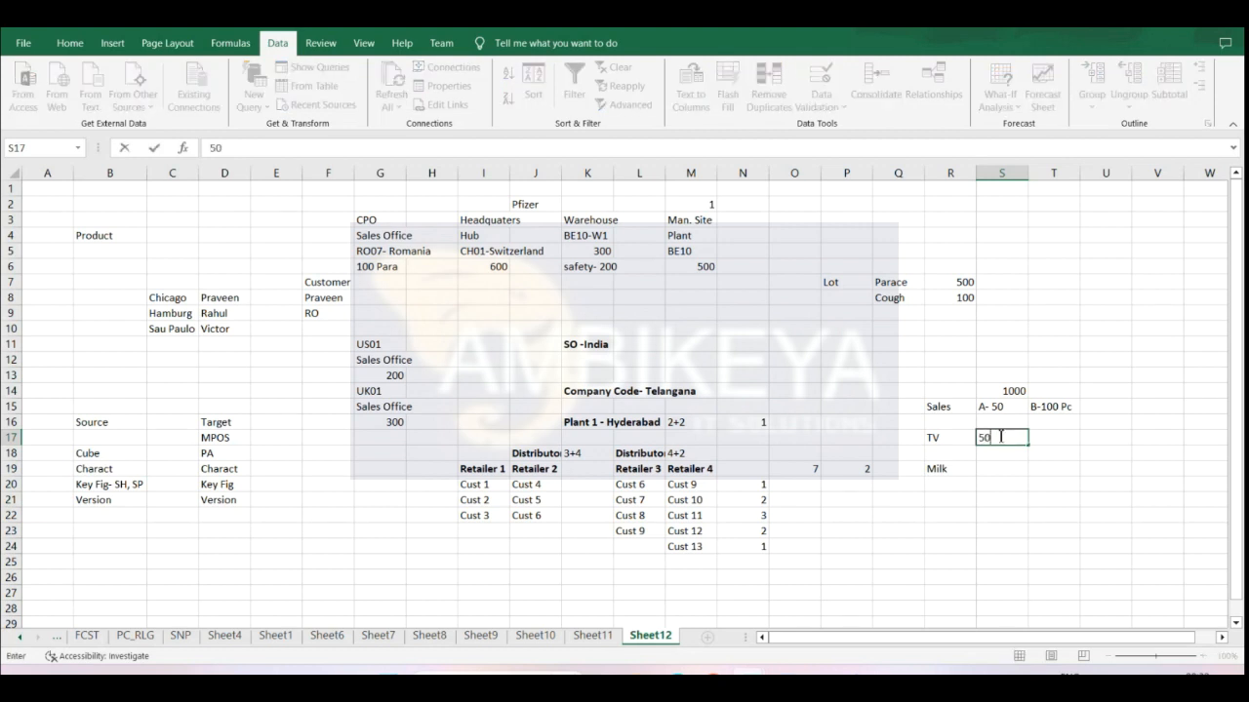
click(993, 467)
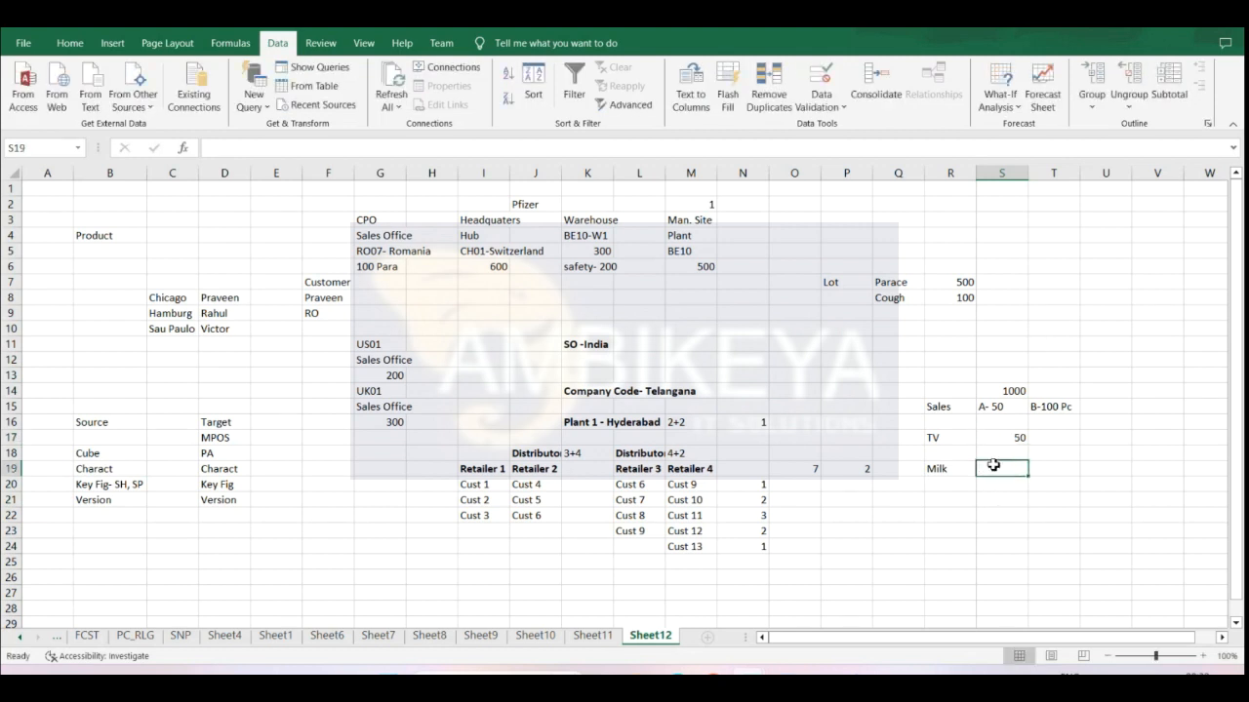
text(100)
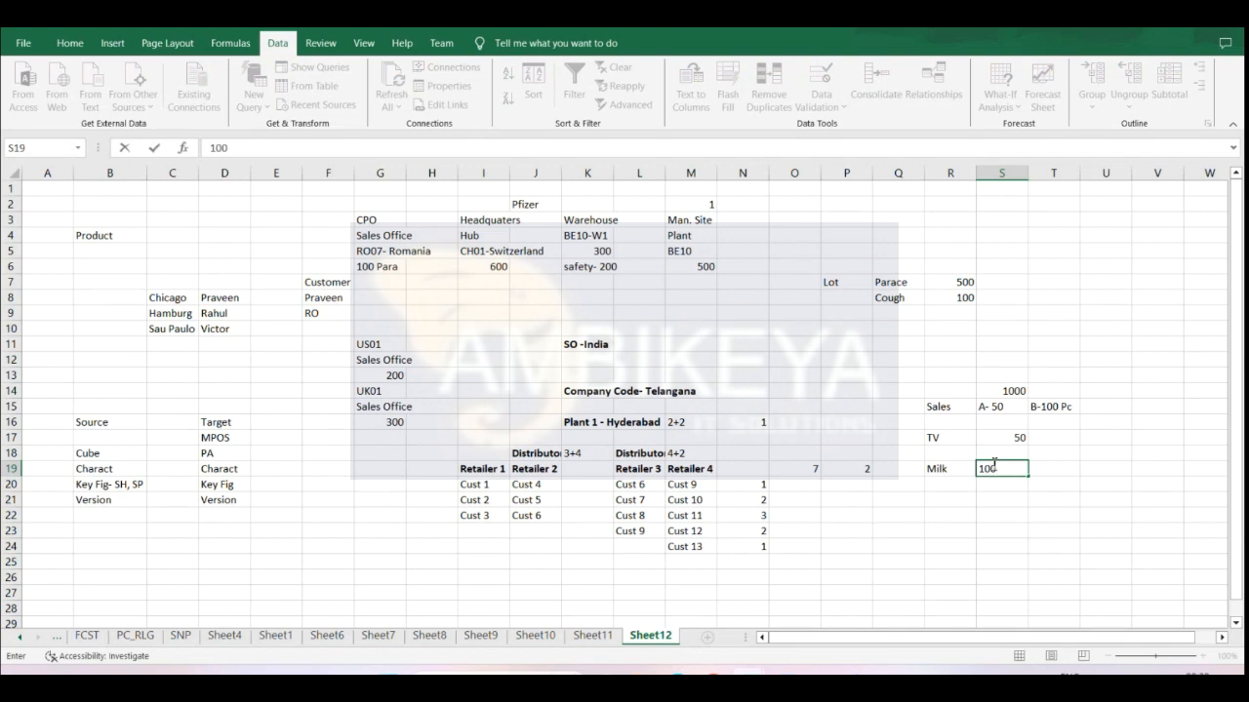
text( litre)
click(1023, 439)
click(296, 154)
text(PC)
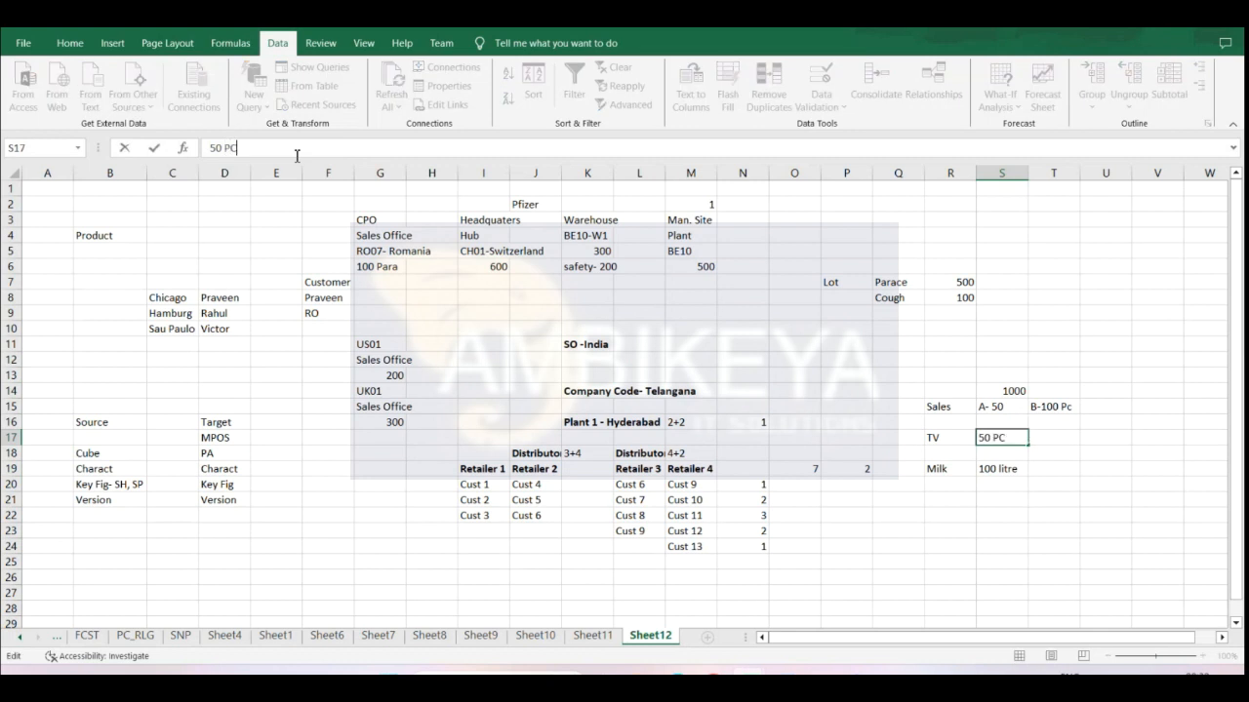
click(1010, 552)
- Add Rice in R21 with a quantity of 100 Kg in S21
click(953, 501)
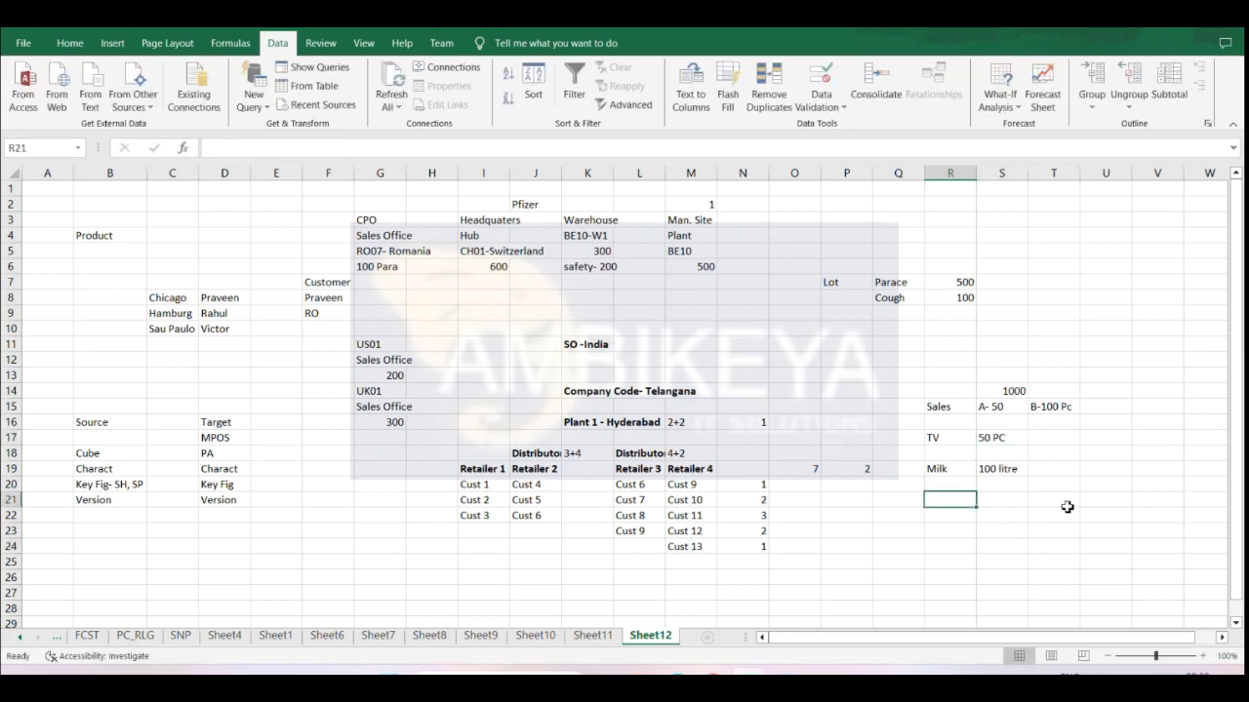
text(Rice)
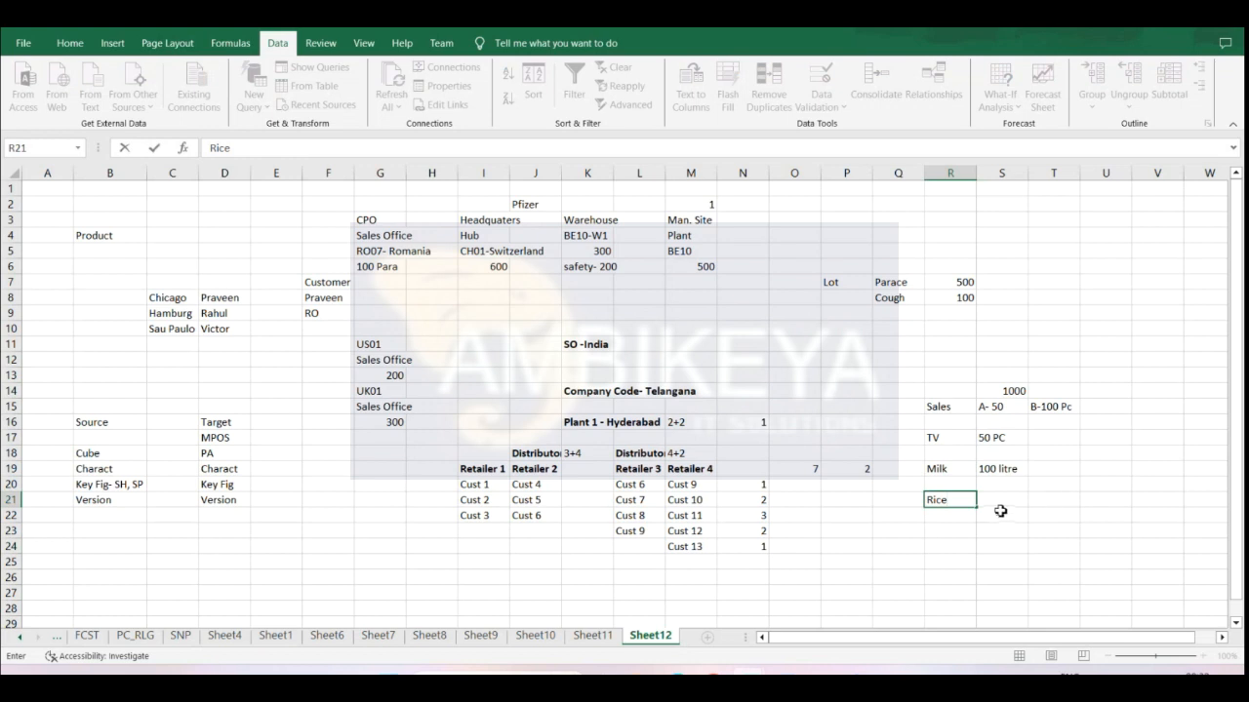
key(Tab)
text(100)
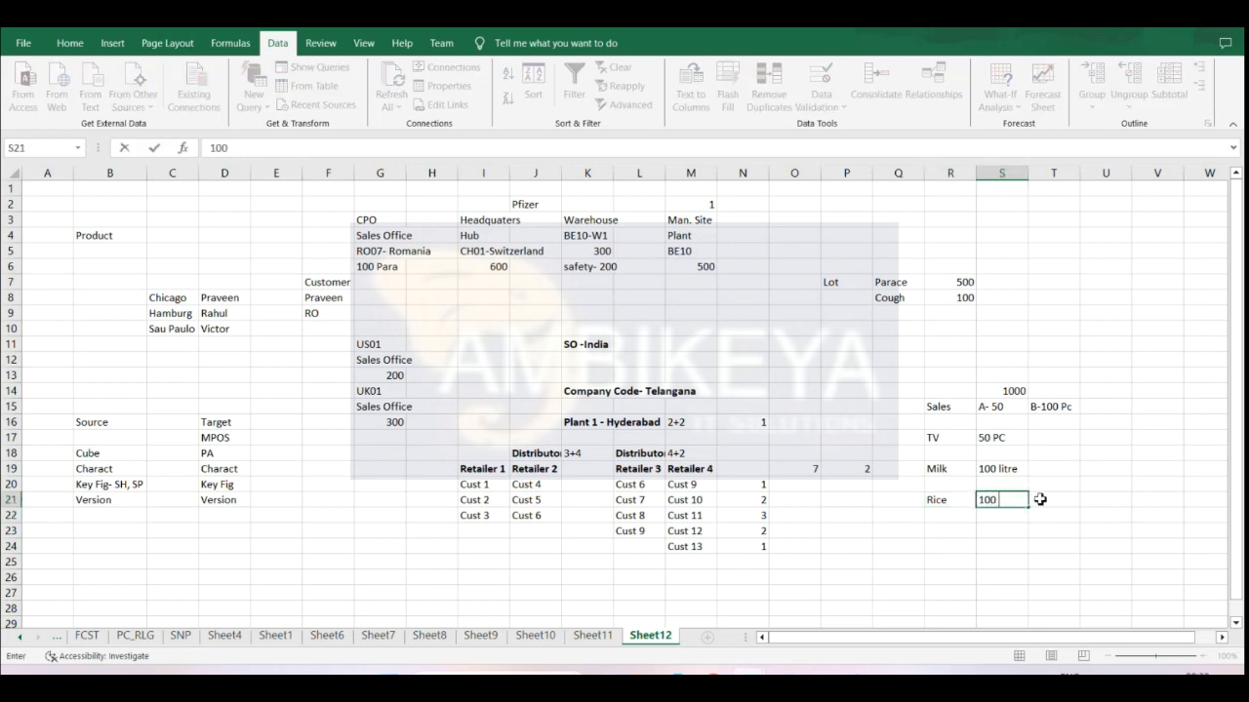
text( Kg)
click(1053, 468)
- Clear the A and B sales entries from cells S15 and T15
click(1002, 411)
drag(1002, 410, 1066, 408)
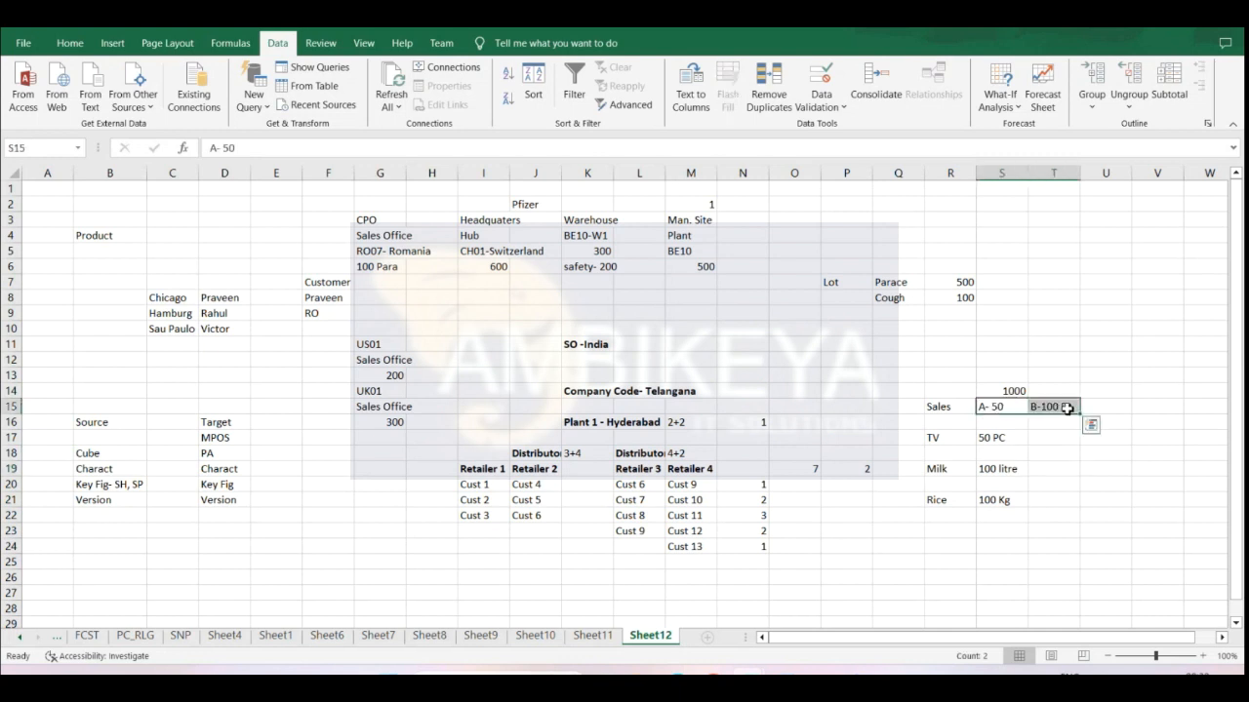
key(Delete)
click(1139, 331)
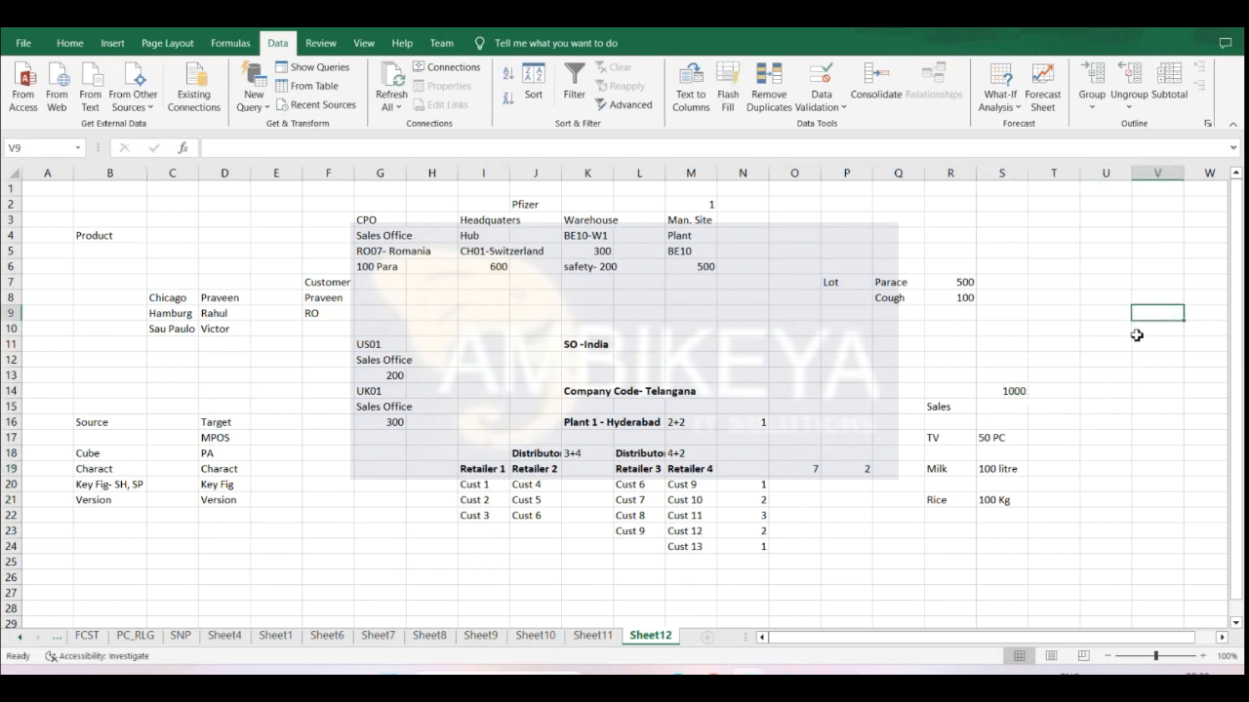
- Enter PC in U11 and label it Base of M in T11
click(1096, 315)
click(1101, 345)
text(PC)
key(Return)
click(1117, 344)
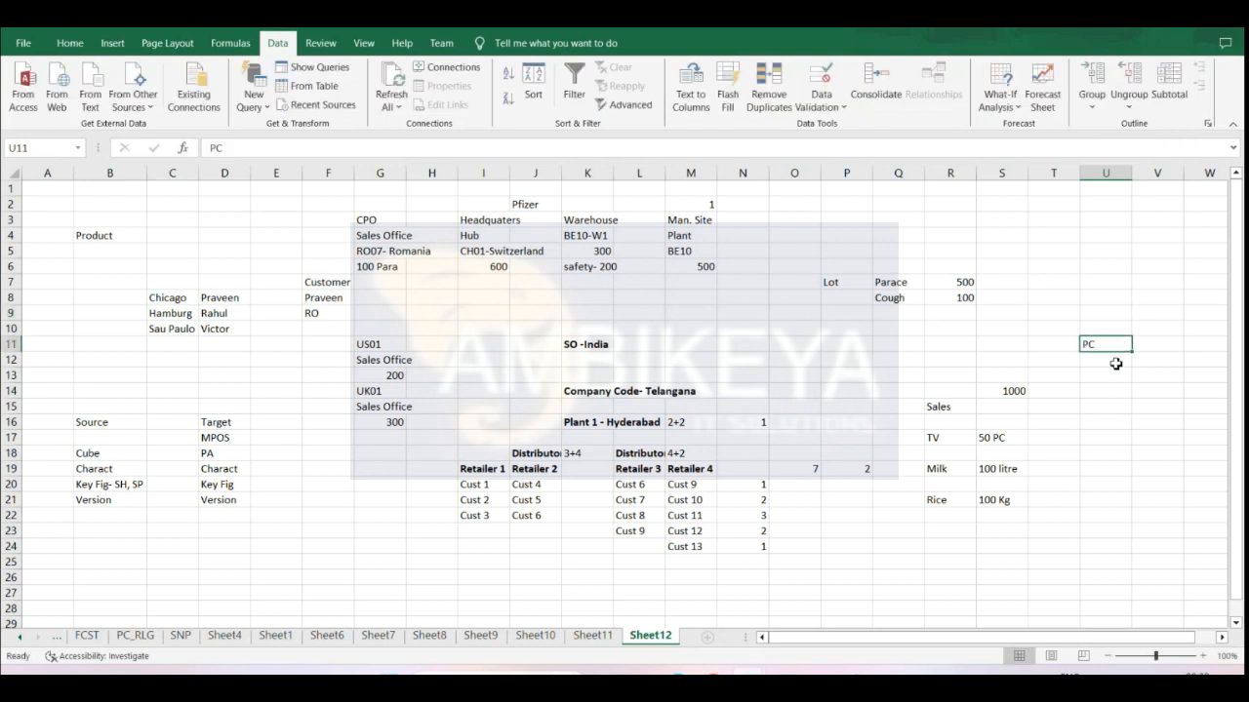
click(1053, 346)
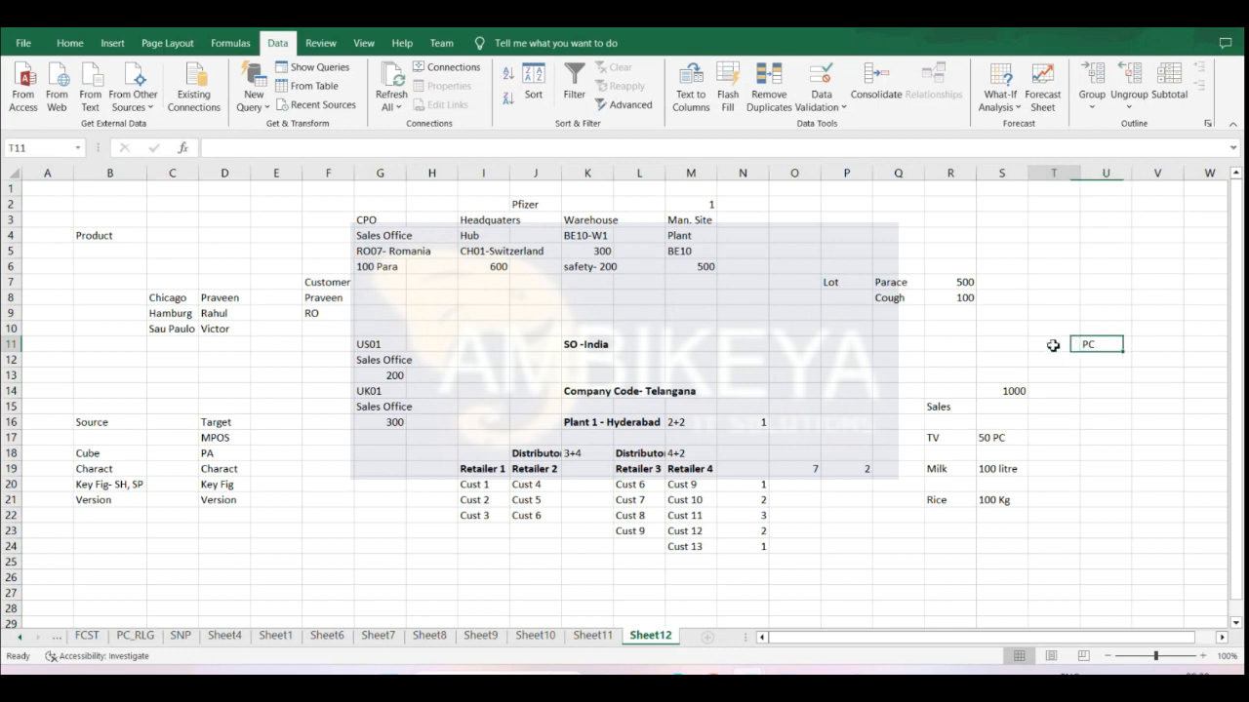
text(Base of)
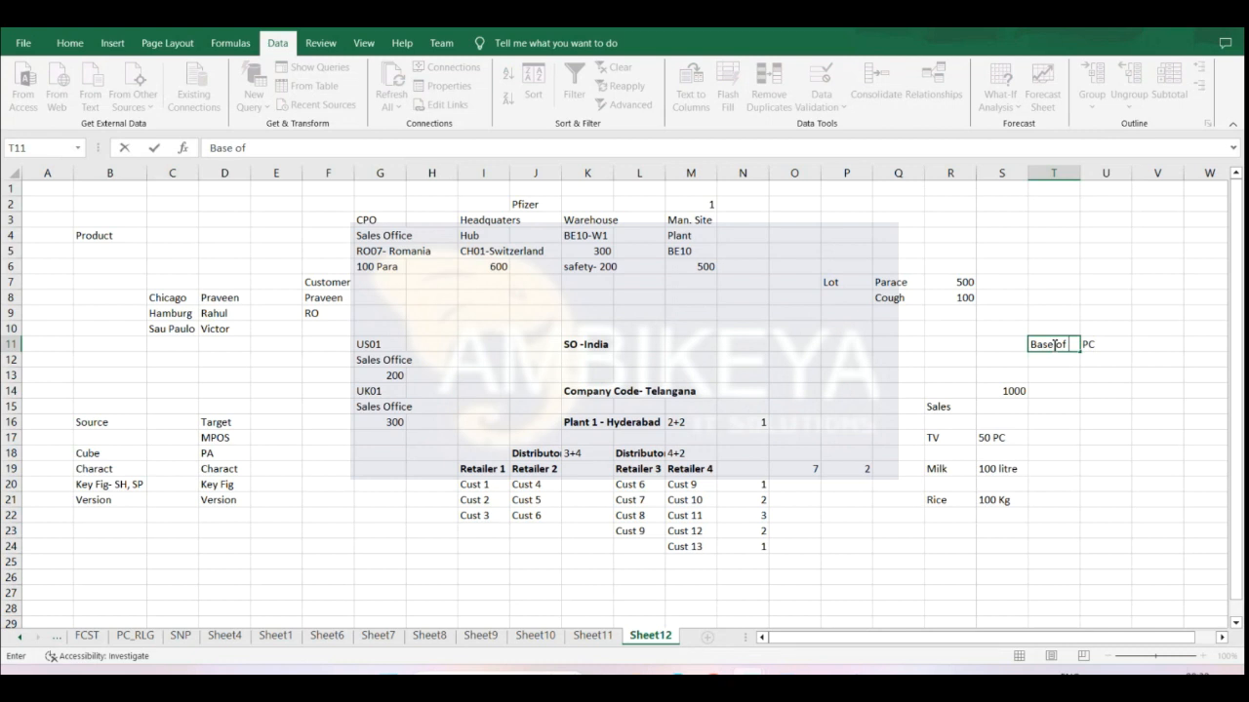
text( U)
key(BackSpace)
text(M)
- Switch to the SAP planning area creation dialog and select its Unit of Meas. field
mouse_move(748, 683)
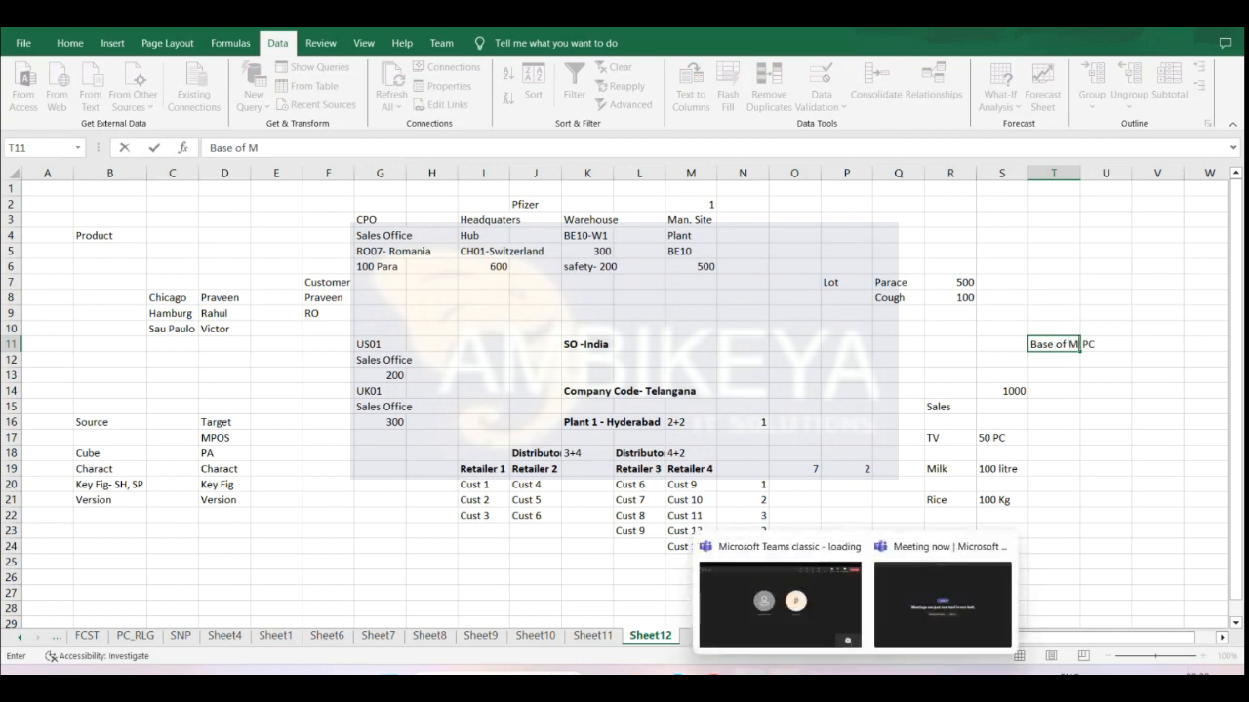
mouse_move(820, 683)
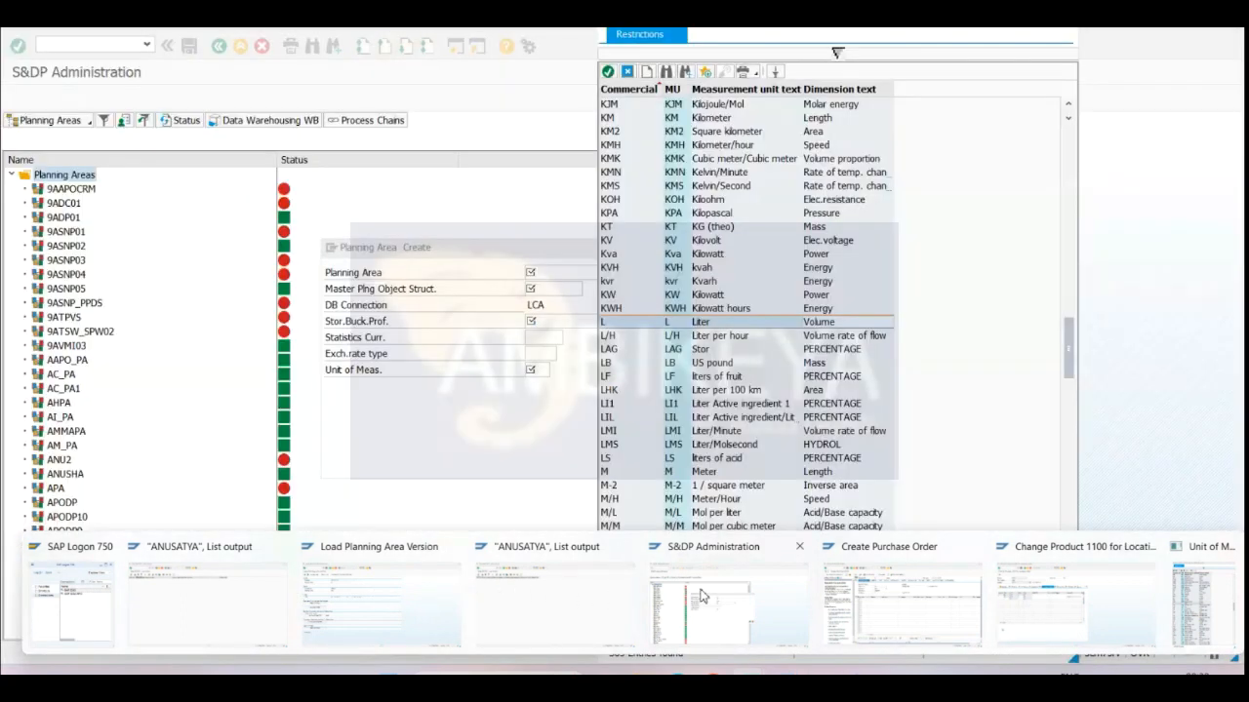
click(717, 585)
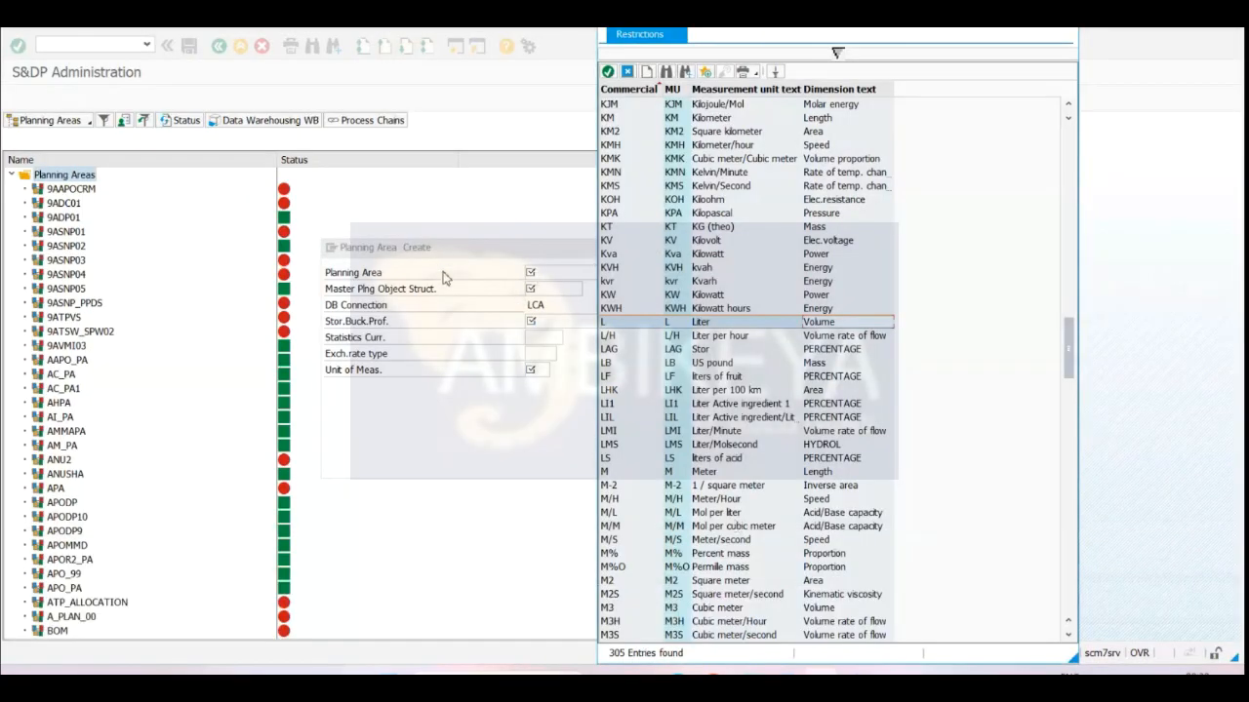
click(533, 367)
mouse_move(796, 683)
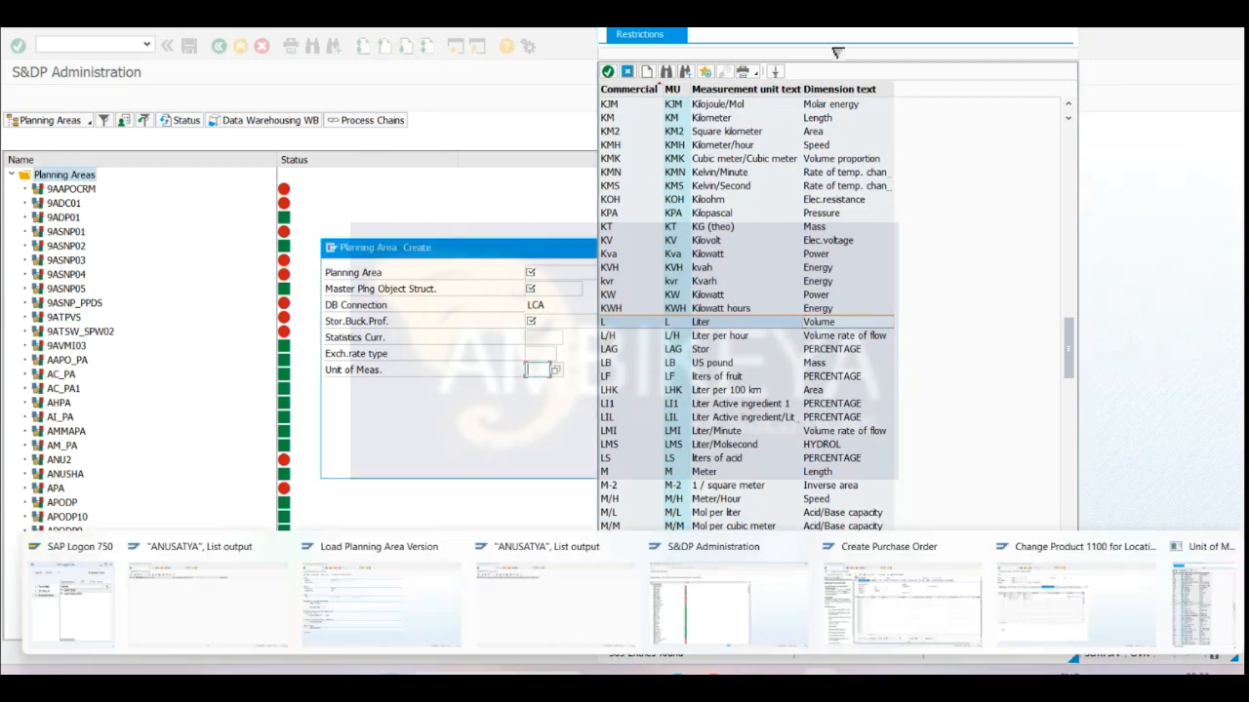
- Switch to the worksheet and compare the units of the TV, Milk and Rice quantities with the Base of M entry
click(617, 597)
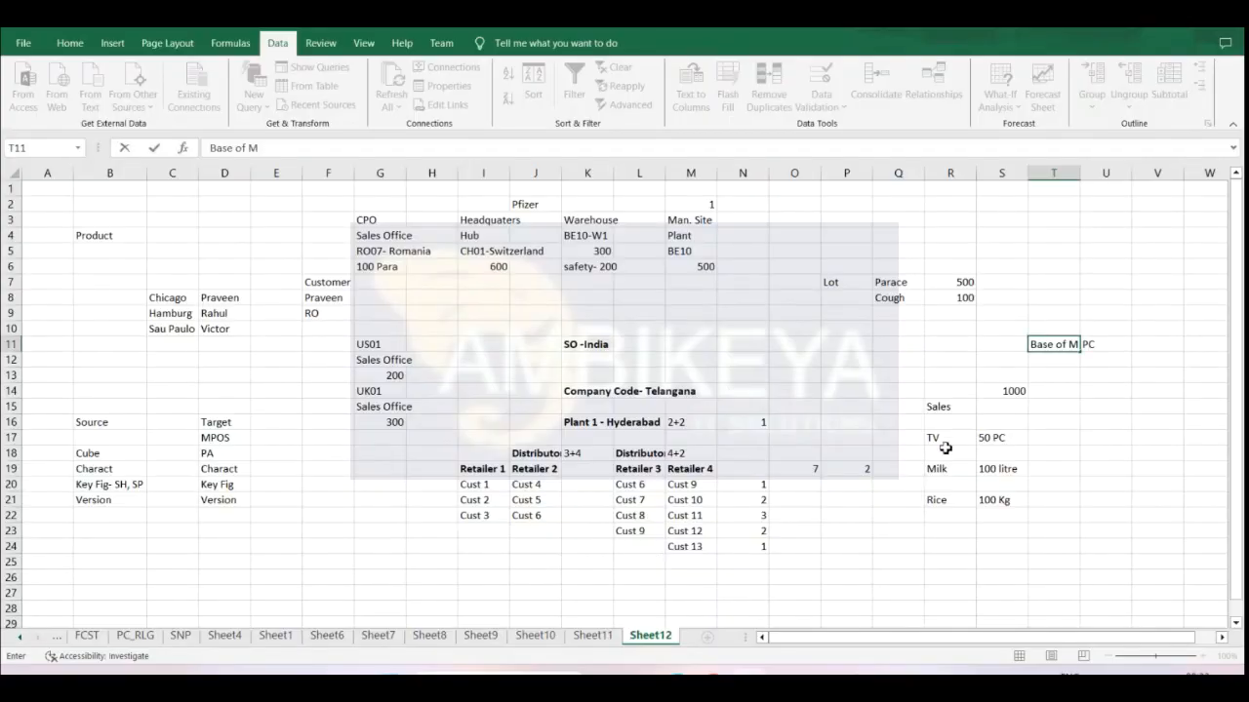
drag(945, 448, 995, 497)
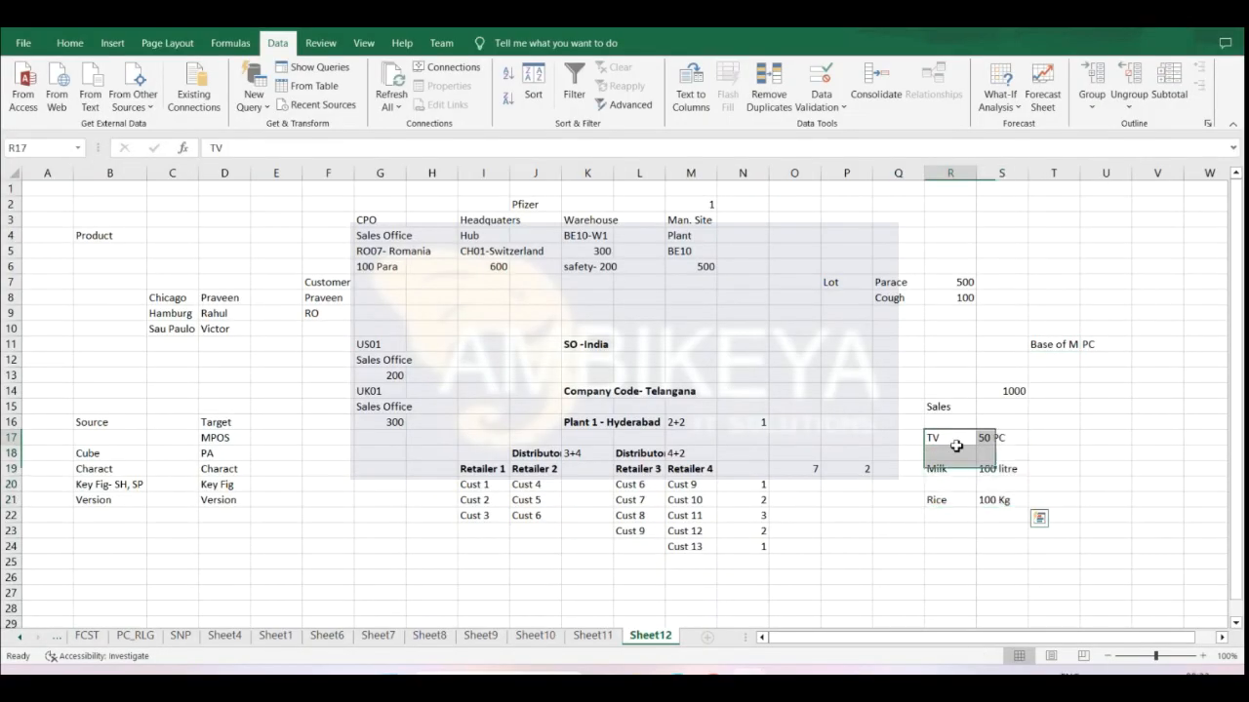
click(998, 463)
drag(943, 438, 1005, 516)
click(951, 437)
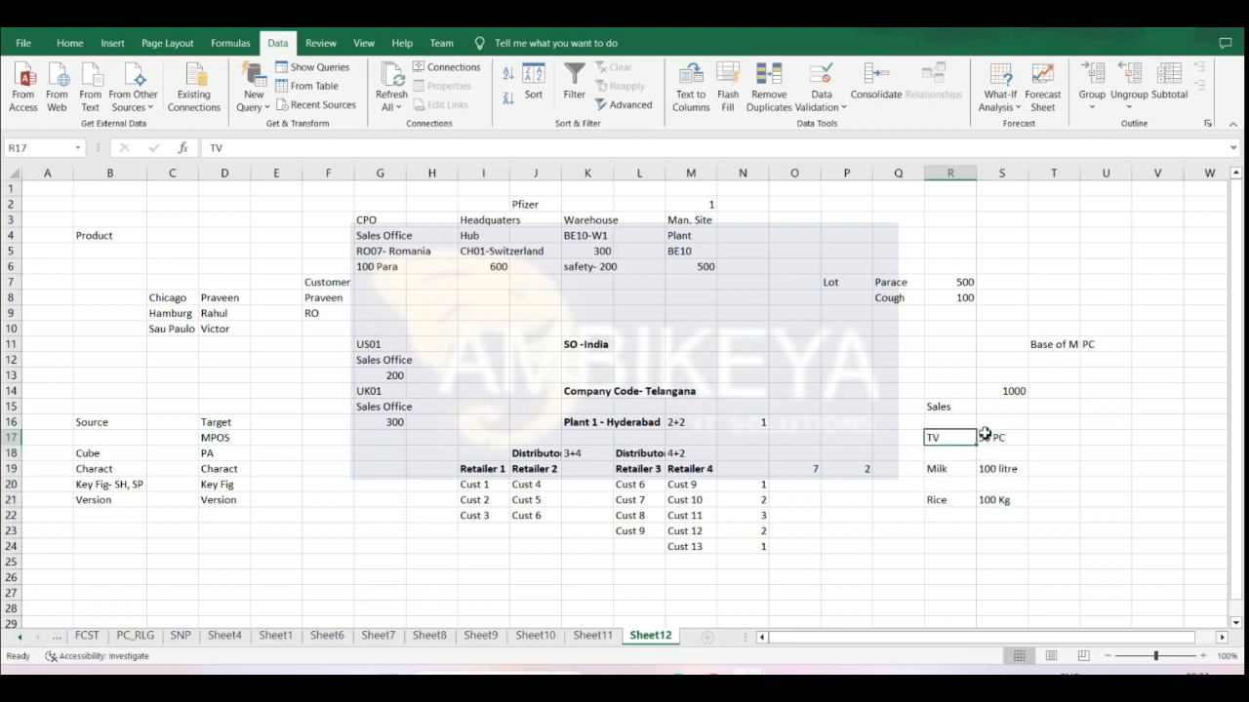
click(951, 467)
click(951, 496)
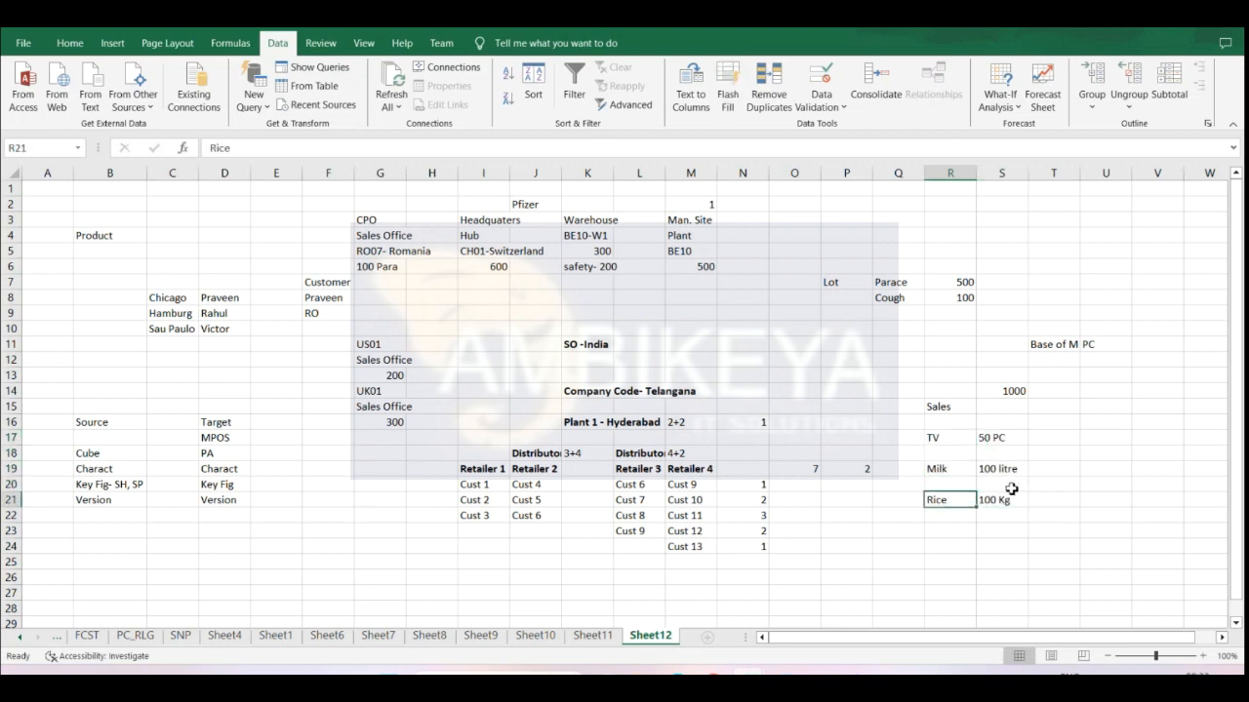
click(1008, 441)
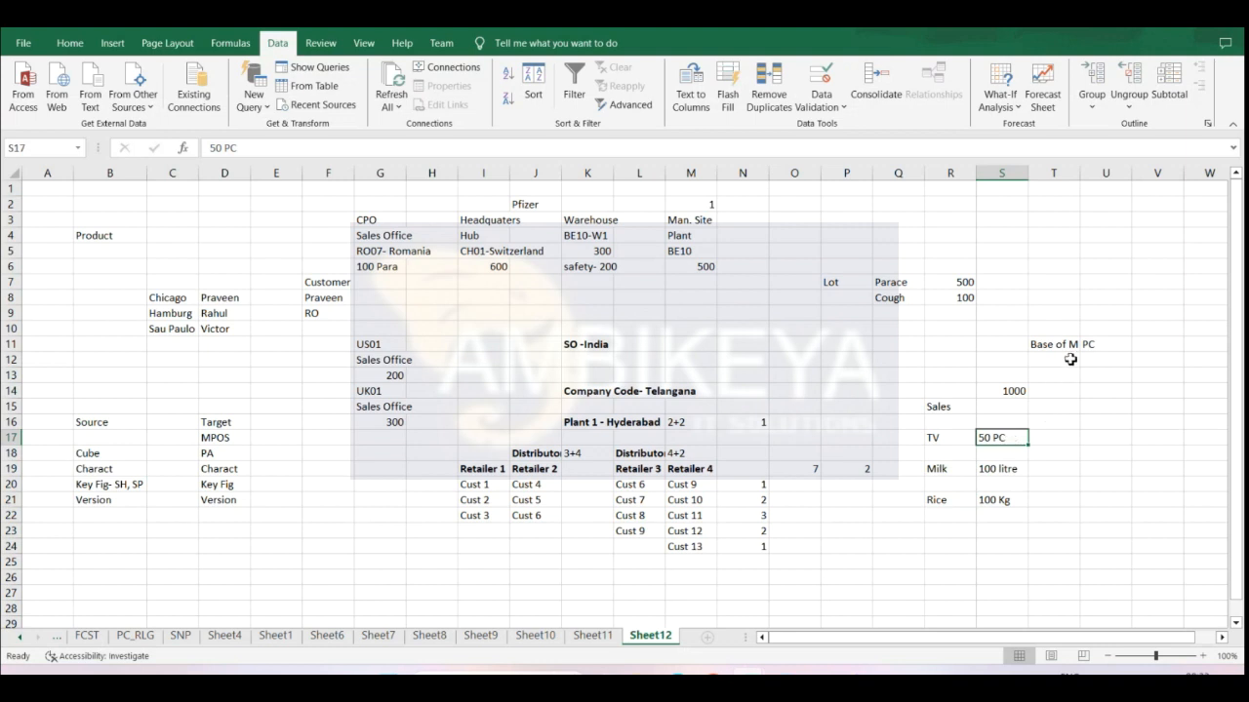
click(1066, 438)
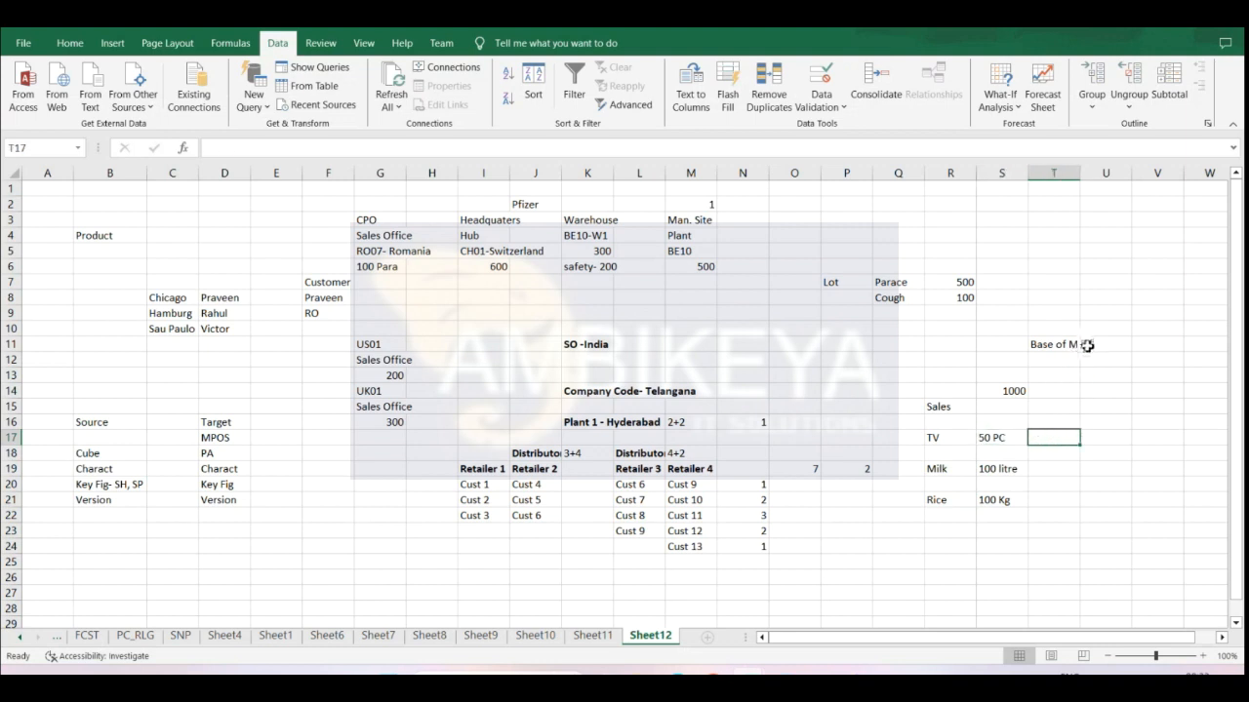
click(1038, 346)
- Switch to product 1100 for location 1000 in SAP and examine its base unit and the PC to KG conversion row
mouse_move(825, 674)
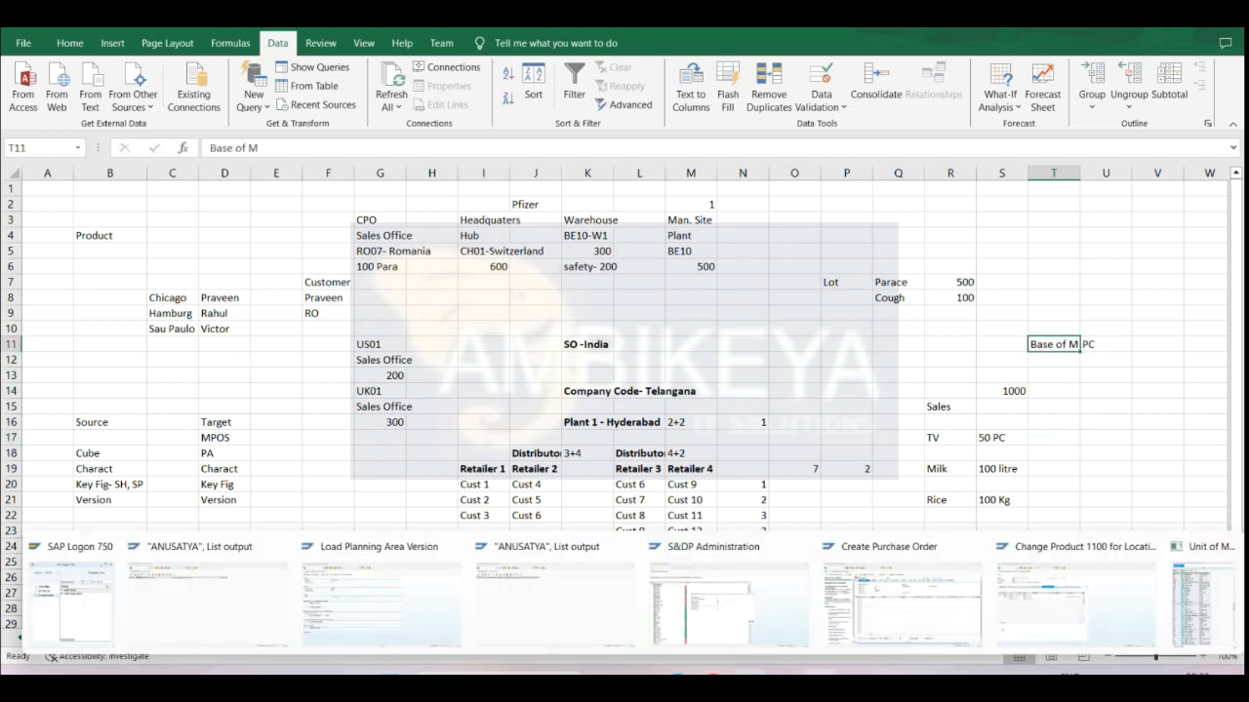
click(1083, 605)
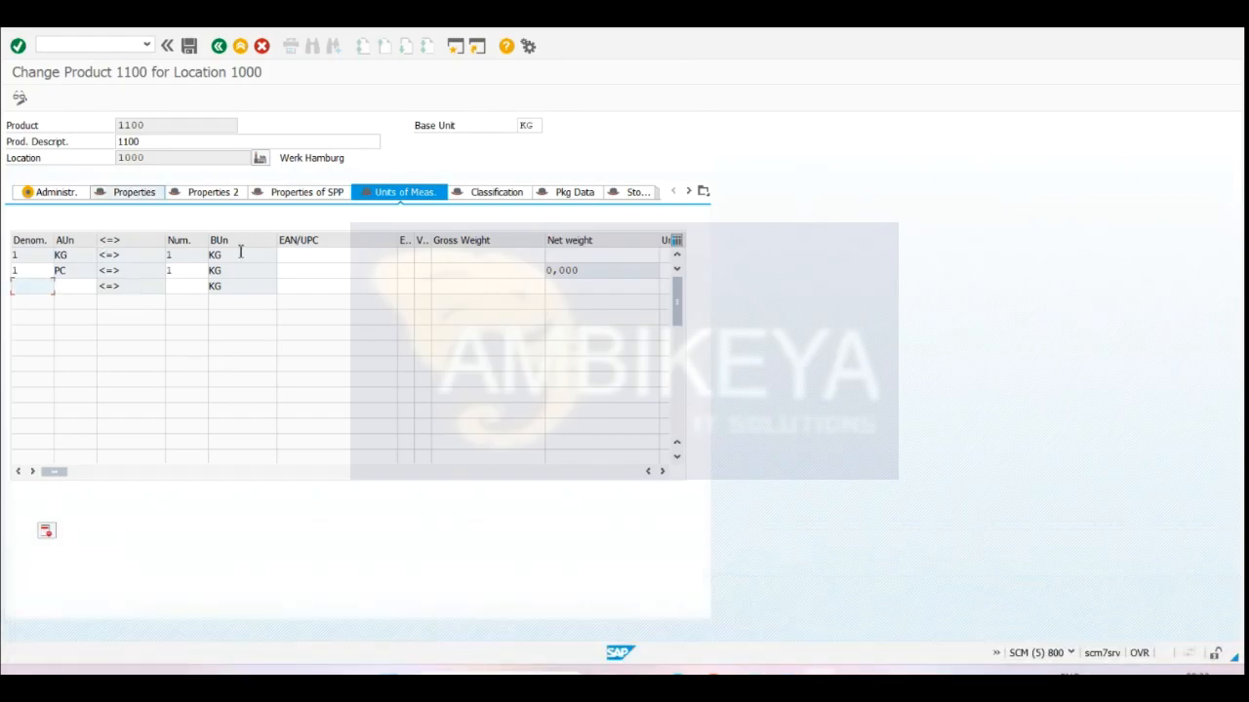
click(45, 131)
click(508, 124)
click(241, 269)
click(69, 269)
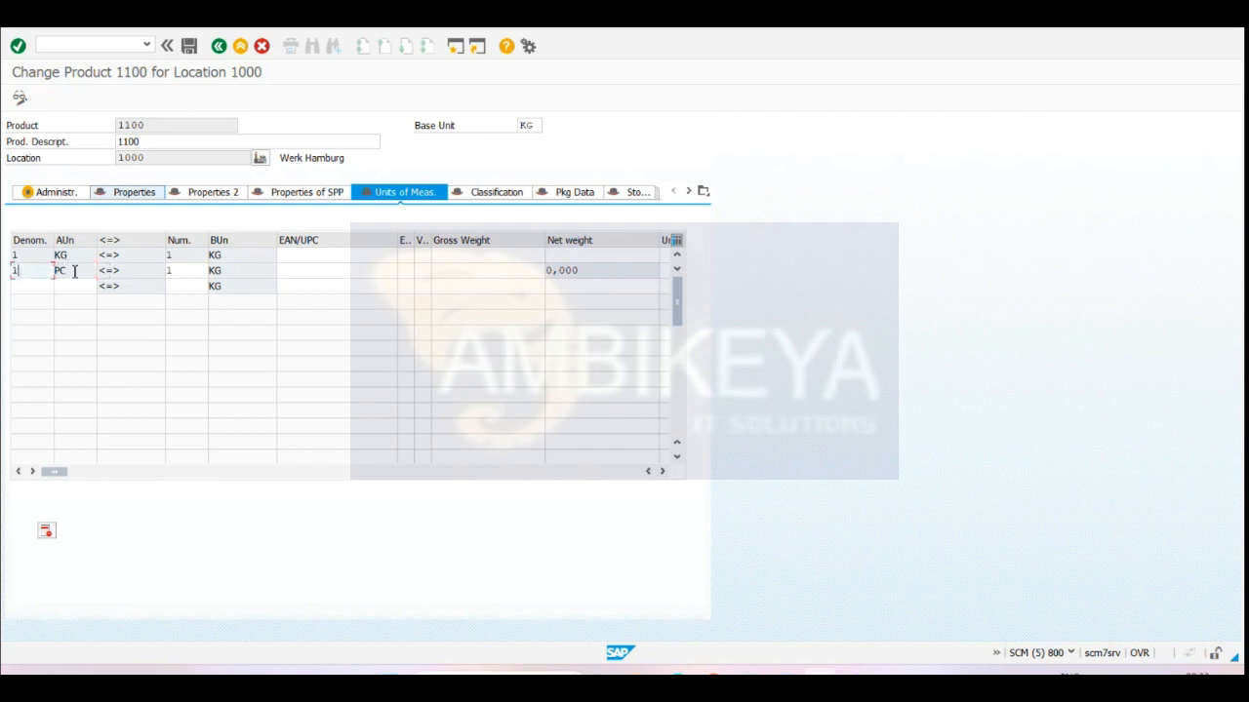
click(234, 268)
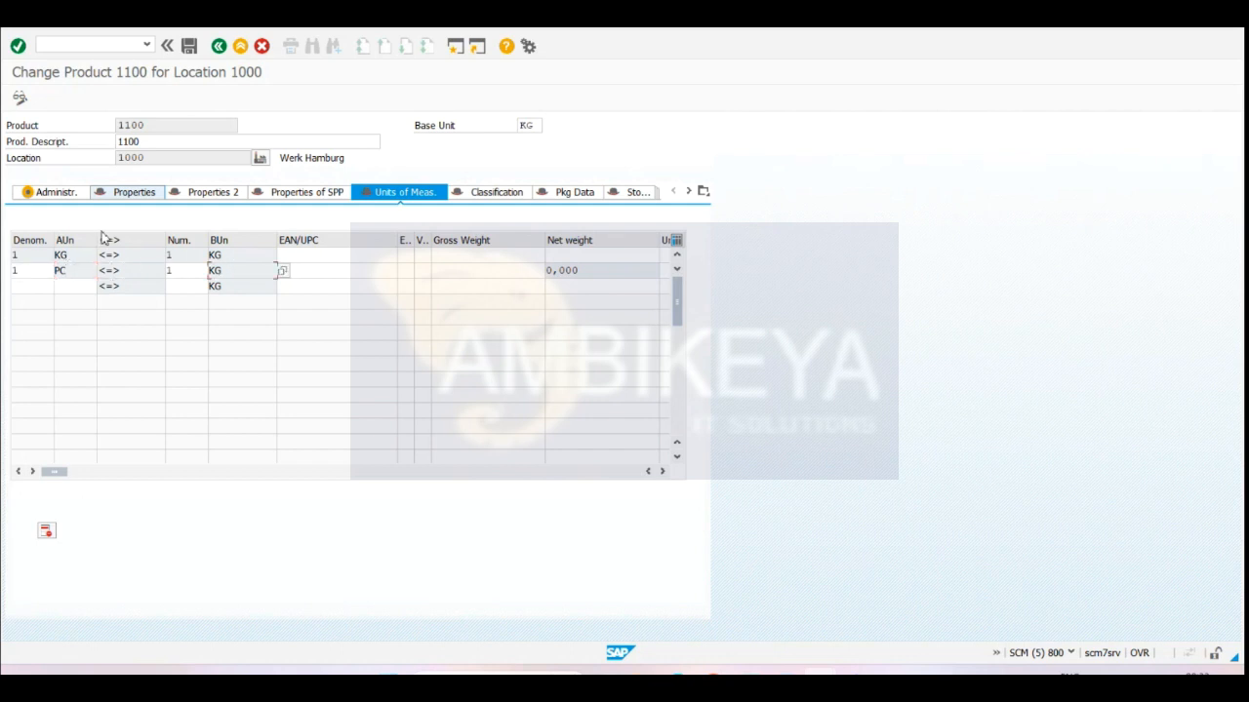
click(19, 273)
click(188, 272)
click(259, 275)
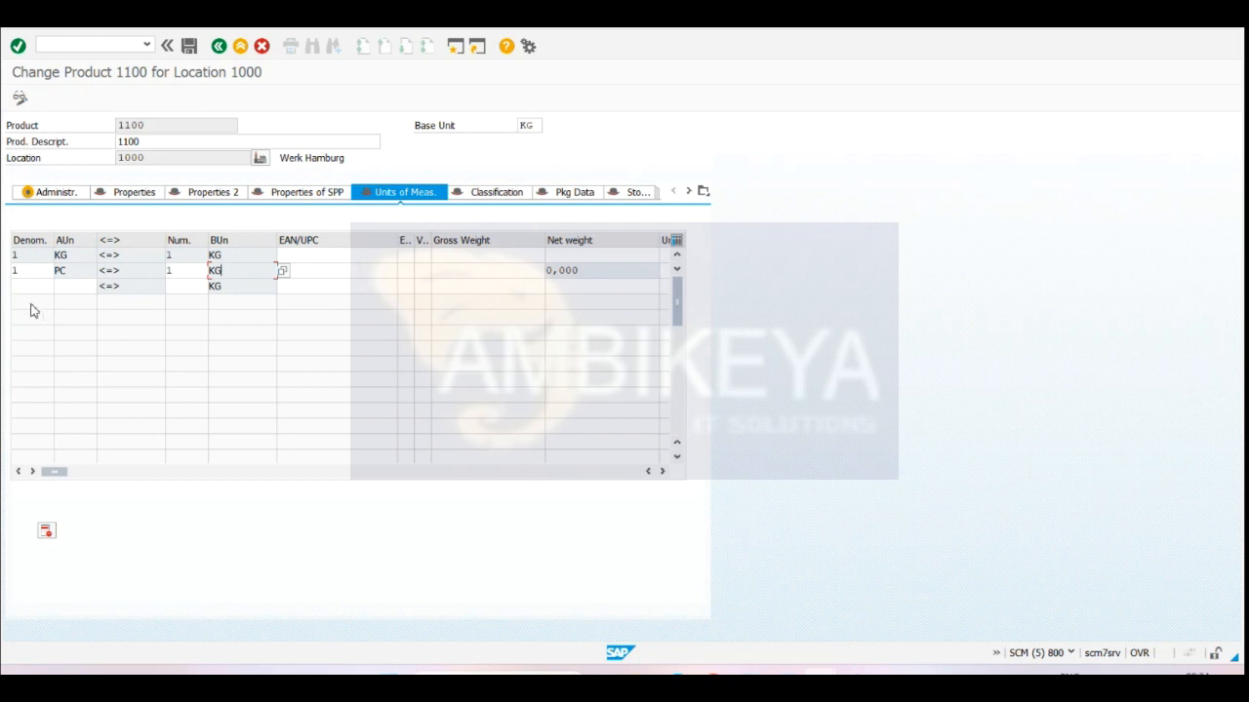
- View the list of units available for product 1100's Base Unit and leave the product record without saving
drag(534, 128, 437, 133)
click(548, 126)
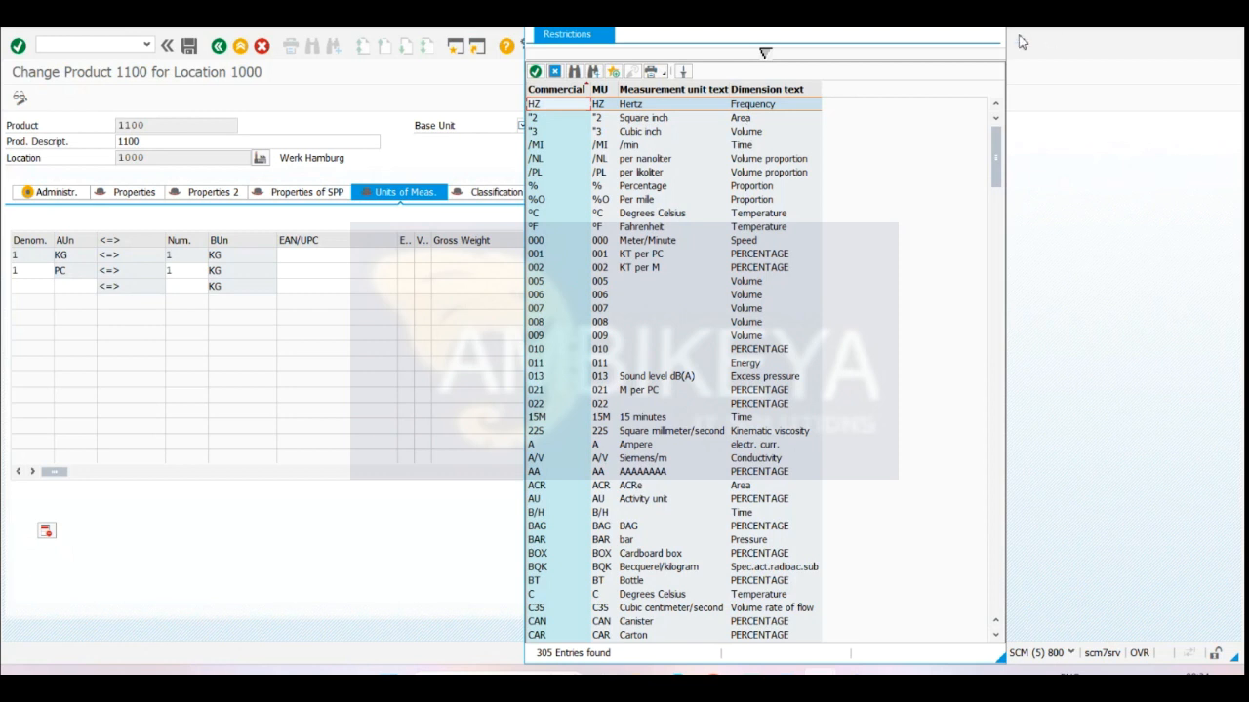
click(993, 18)
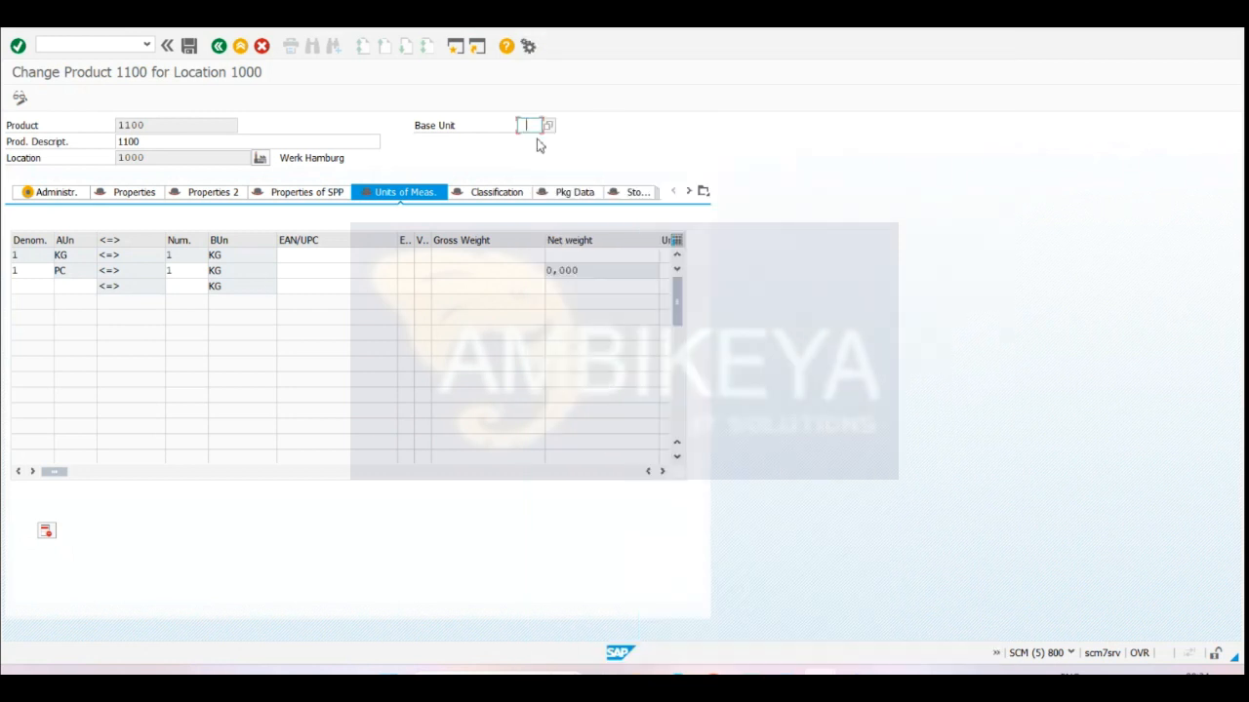
click(261, 48)
click(550, 127)
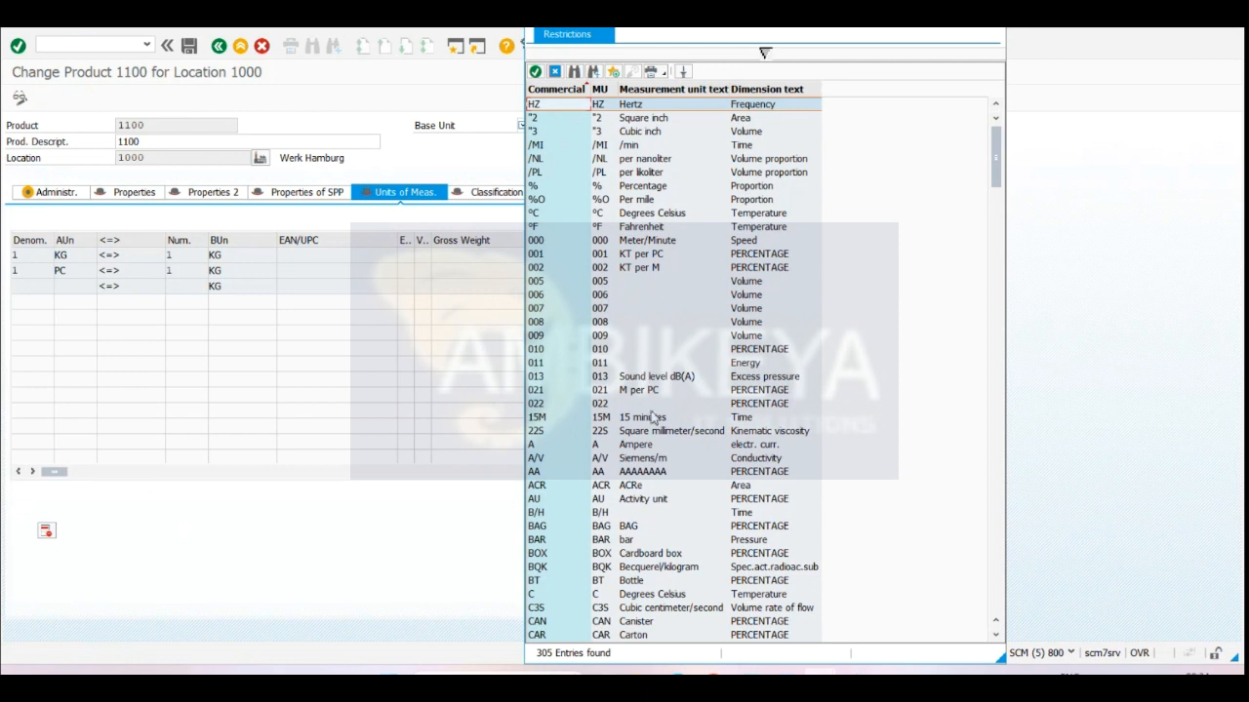
click(991, 16)
click(261, 46)
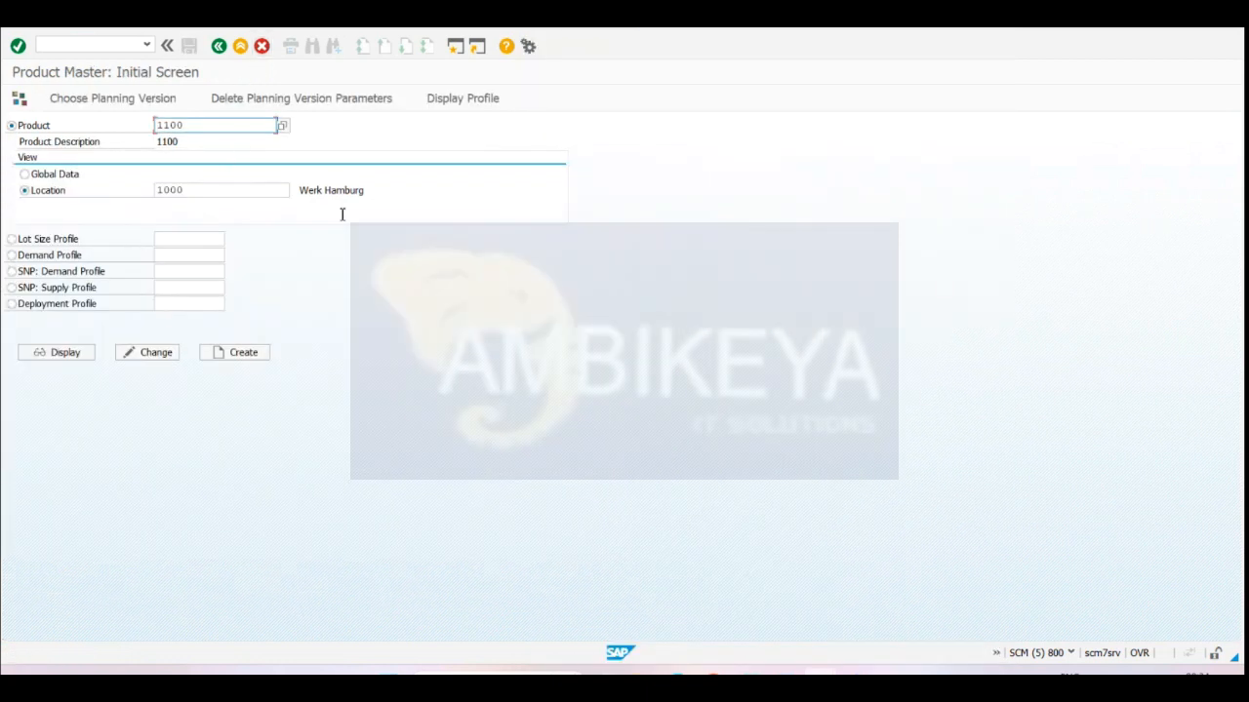
- Return to the worksheet and review the Sales block of TV, Milk and Rice against the Base of M entry
mouse_move(820, 683)
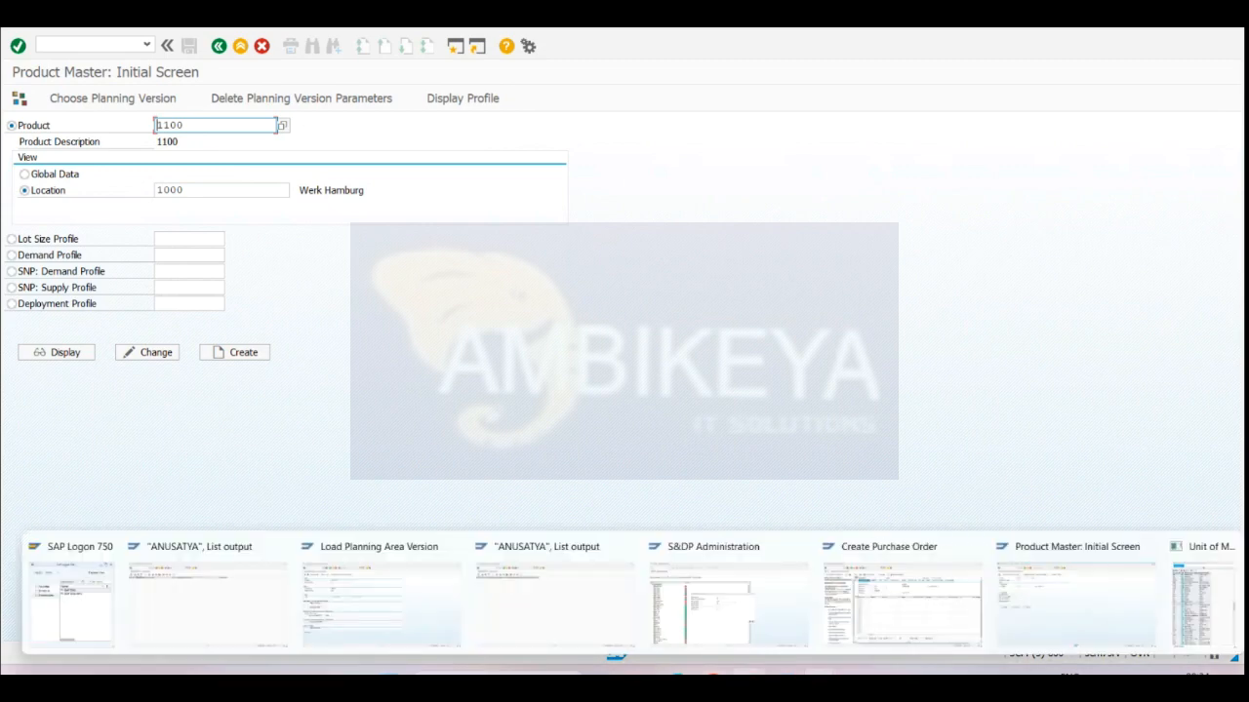
click(653, 596)
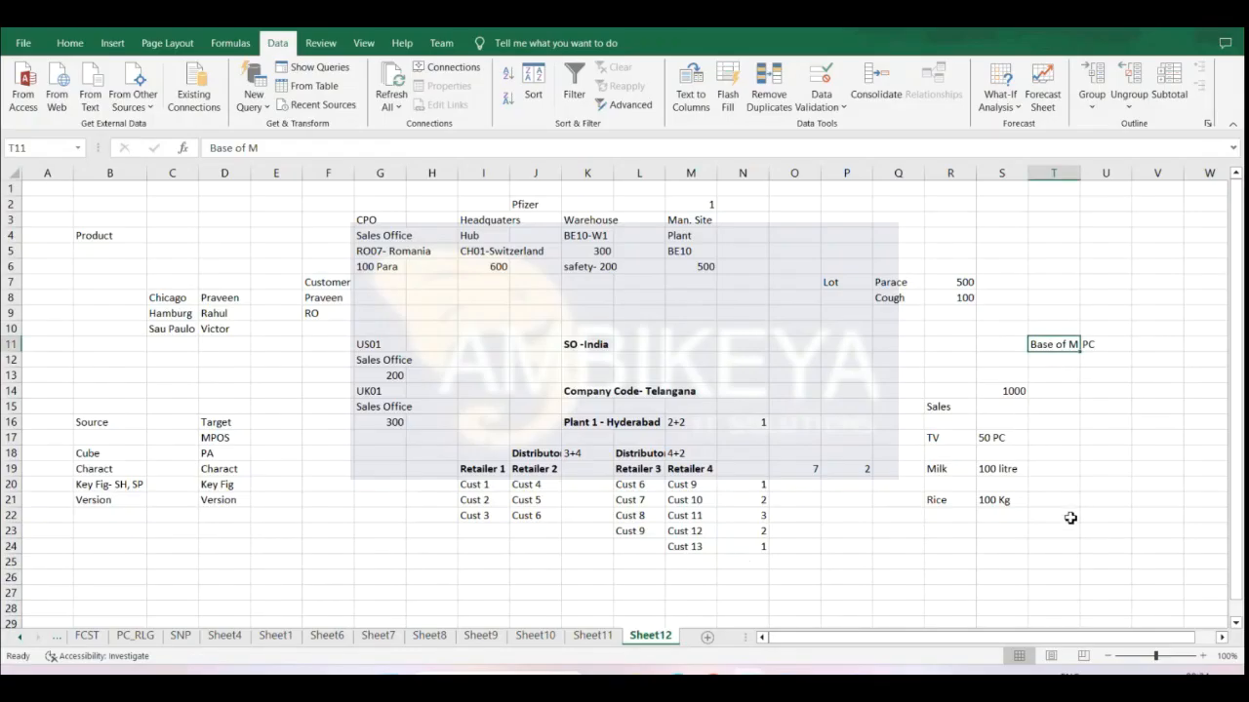
drag(945, 446, 965, 503)
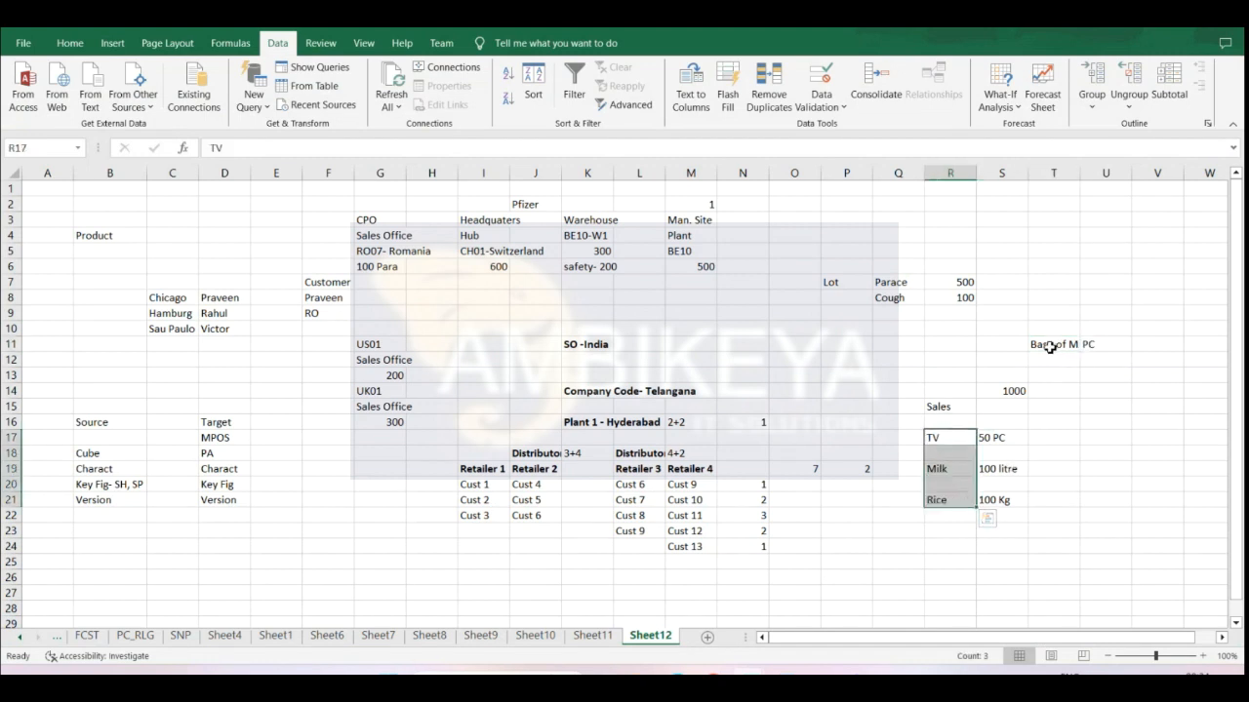
click(1052, 367)
click(1091, 350)
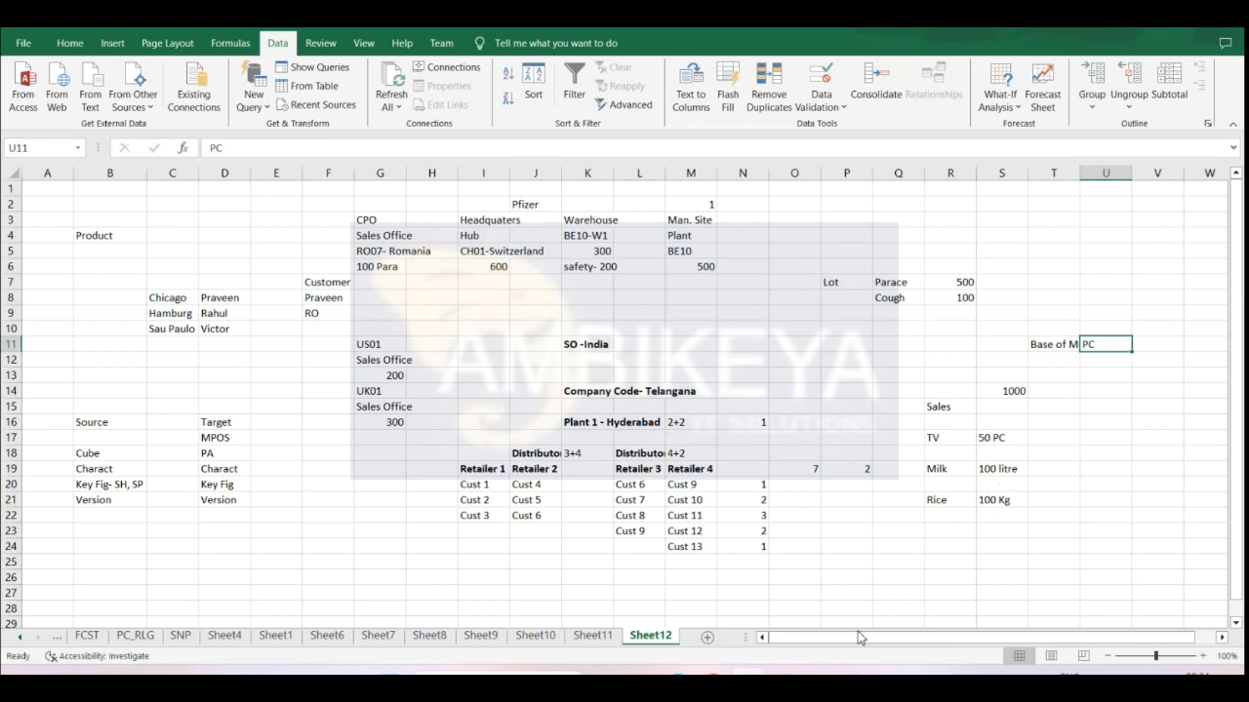
mouse_move(822, 678)
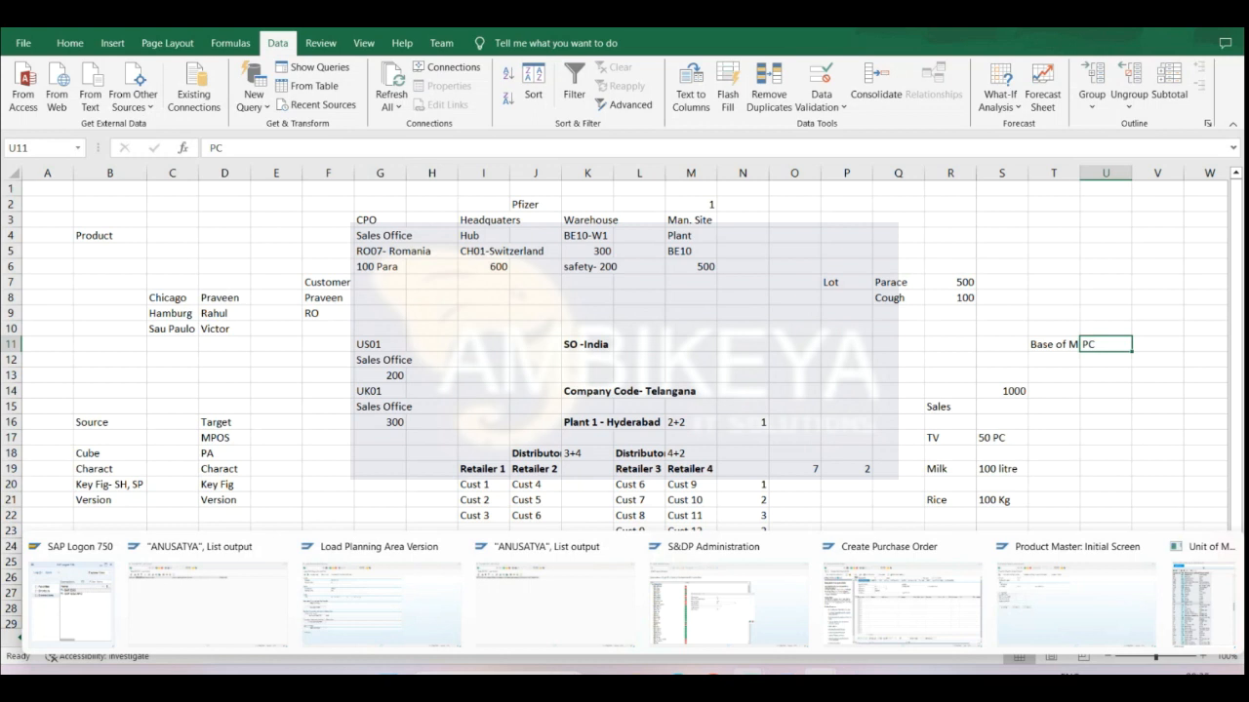
click(954, 439)
drag(930, 405, 999, 506)
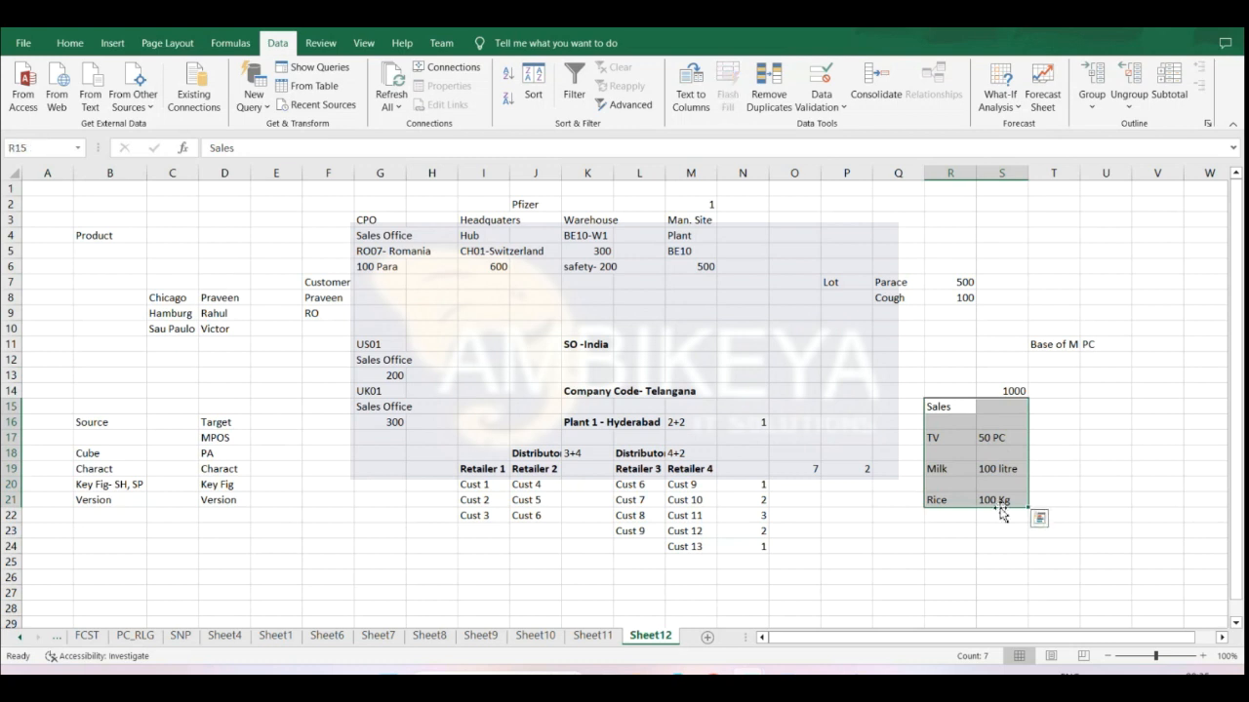
click(1055, 356)
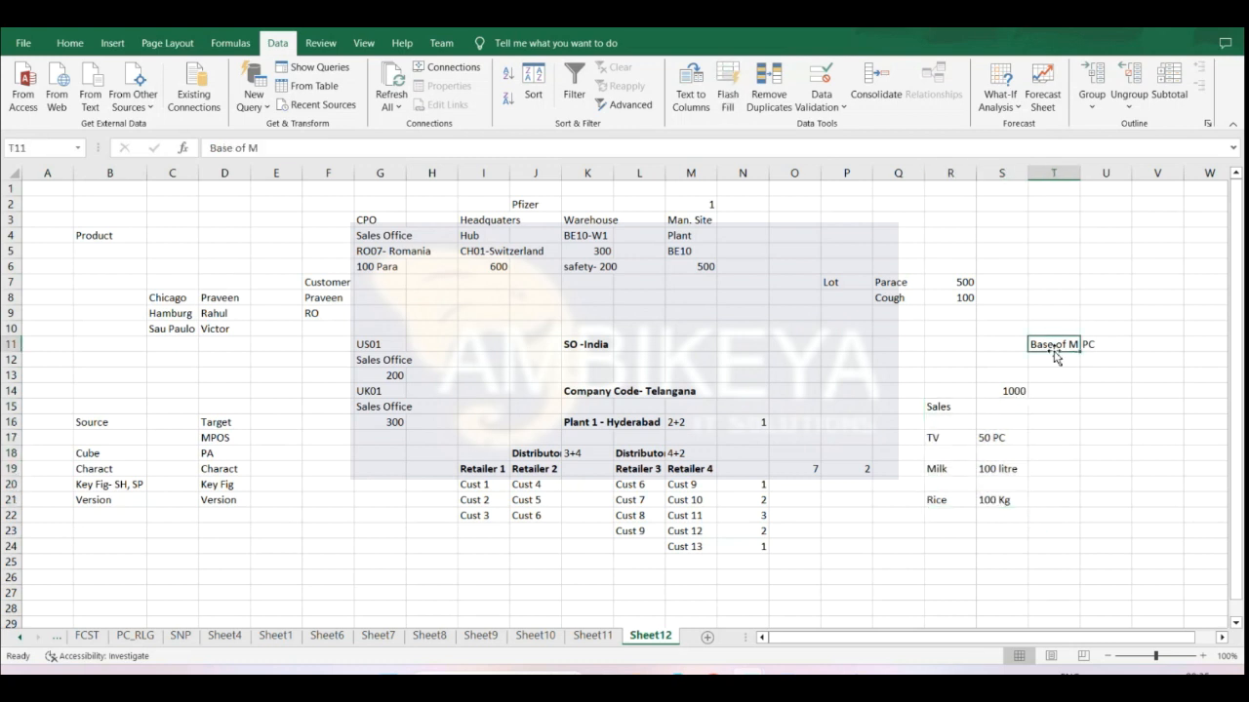
- Enter the label PA in T10 above the Base of M entry
click(1059, 329)
text(PA)
click(1073, 395)
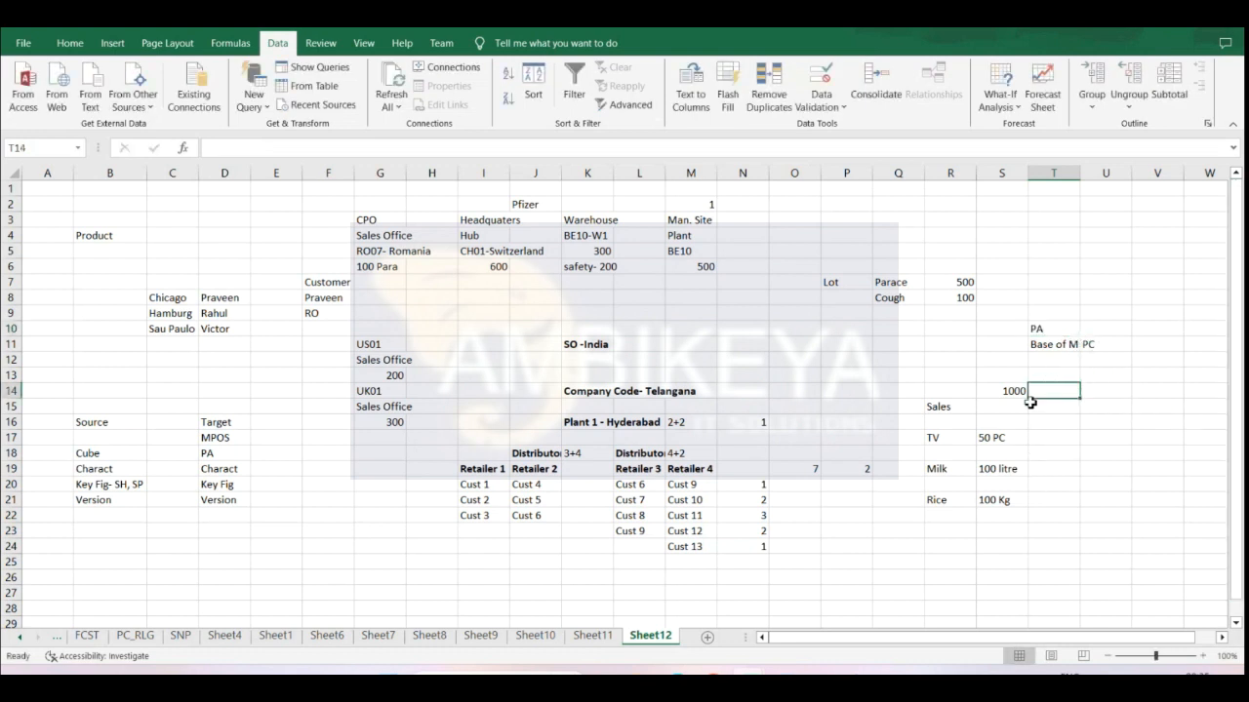
click(1089, 342)
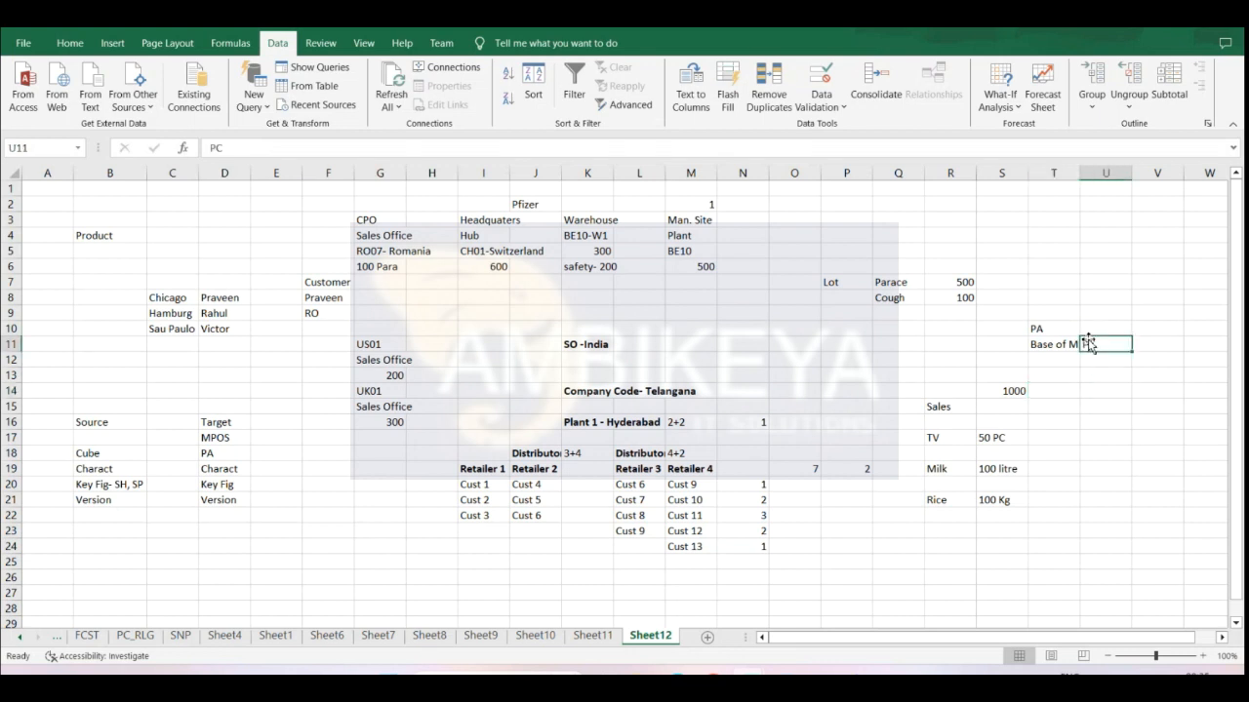
- Enter 50 PC in U17 as the TV quantity in the planning area's base unit
click(999, 468)
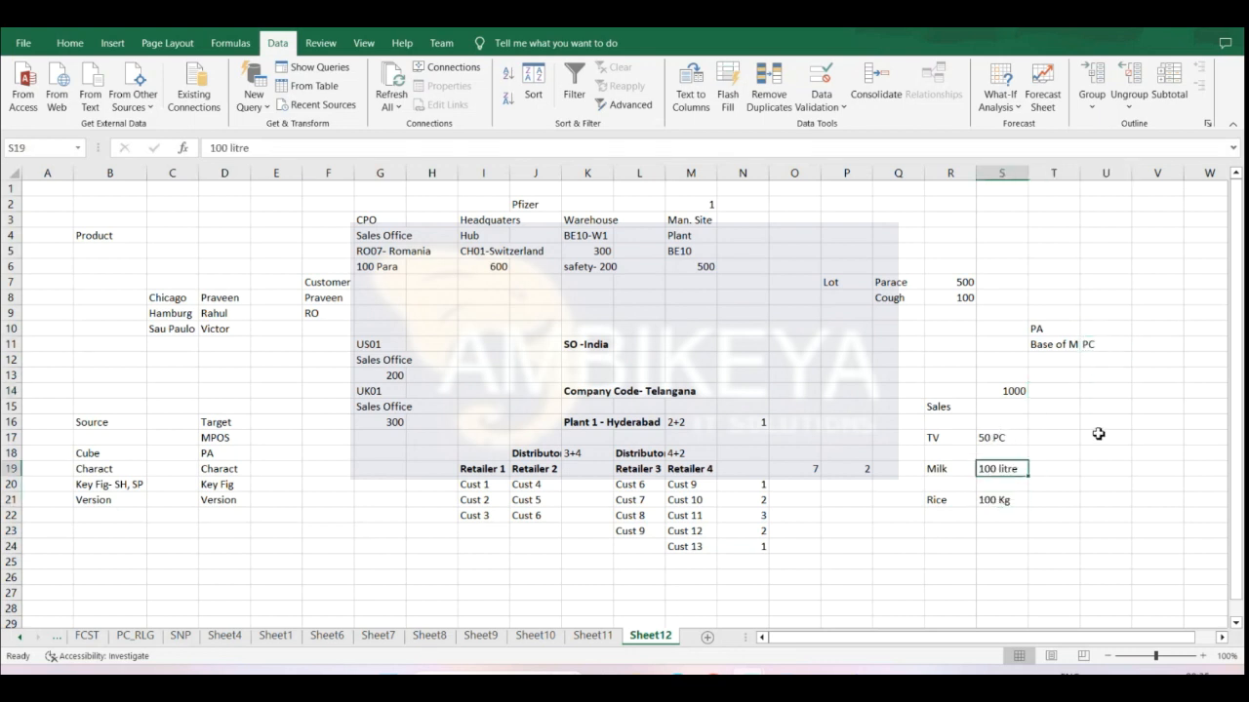
click(1012, 438)
click(1012, 472)
click(995, 498)
click(995, 469)
click(1110, 438)
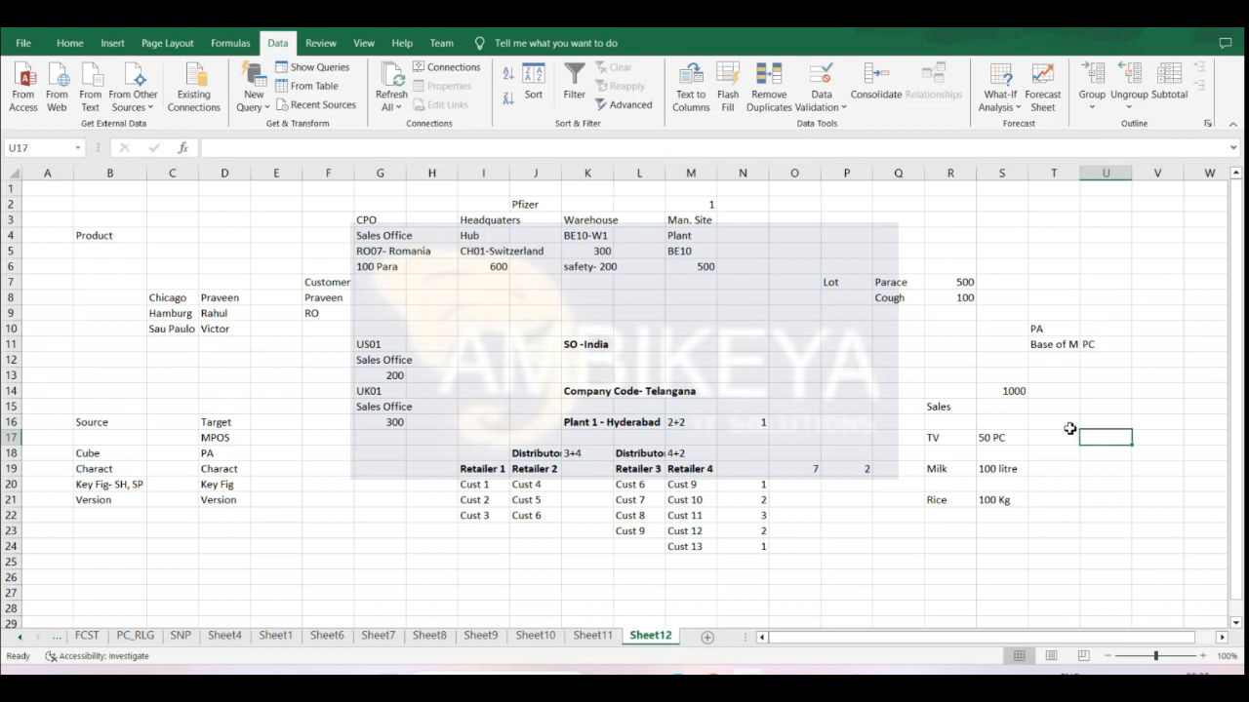
text(50)
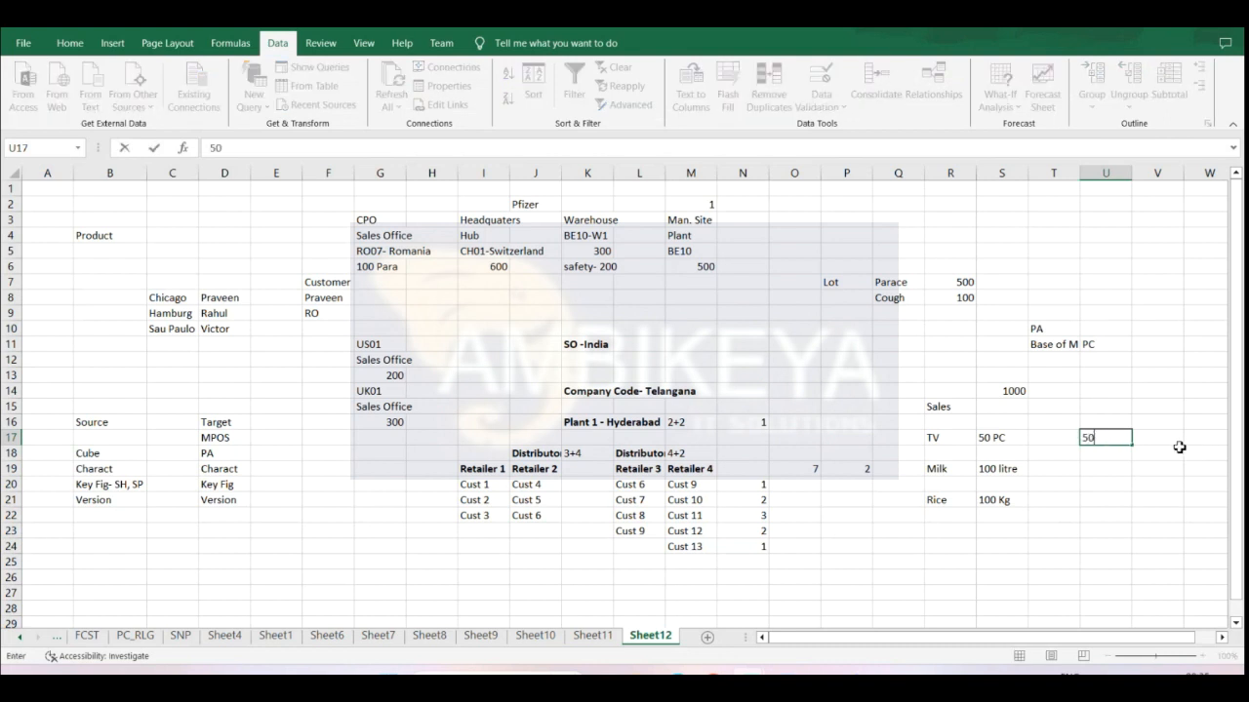
text( PC)
click(1051, 444)
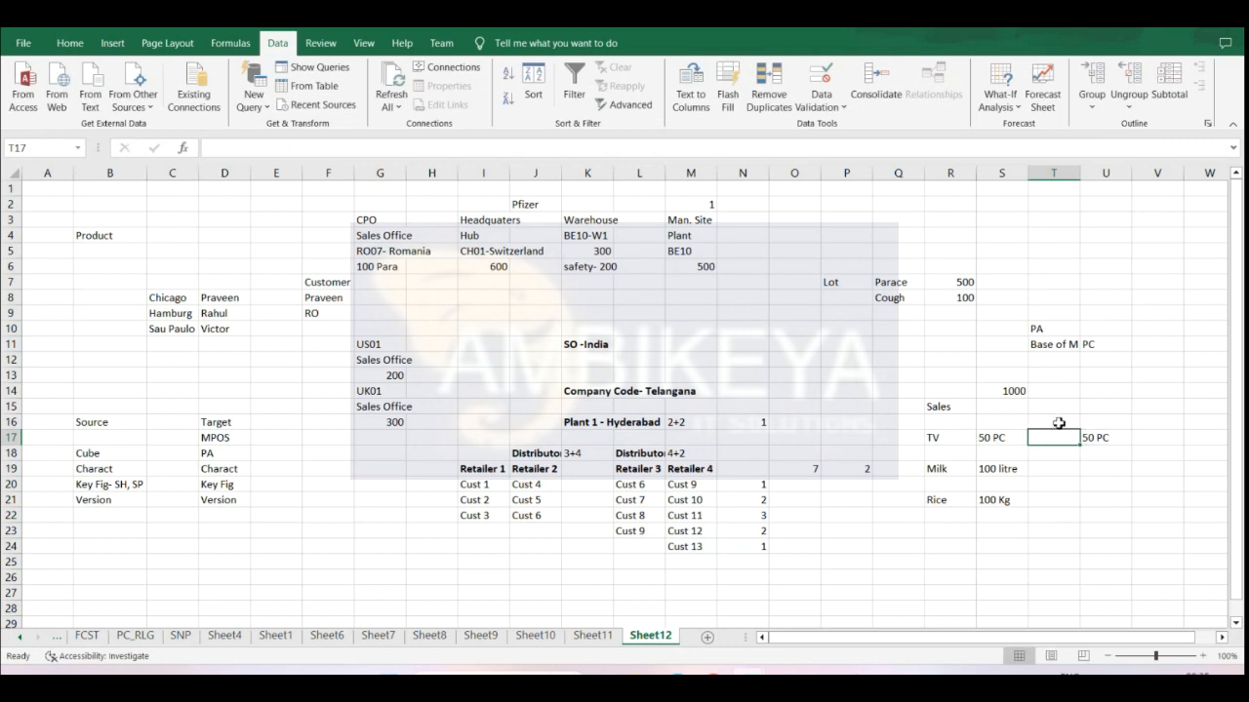
click(995, 439)
click(1109, 440)
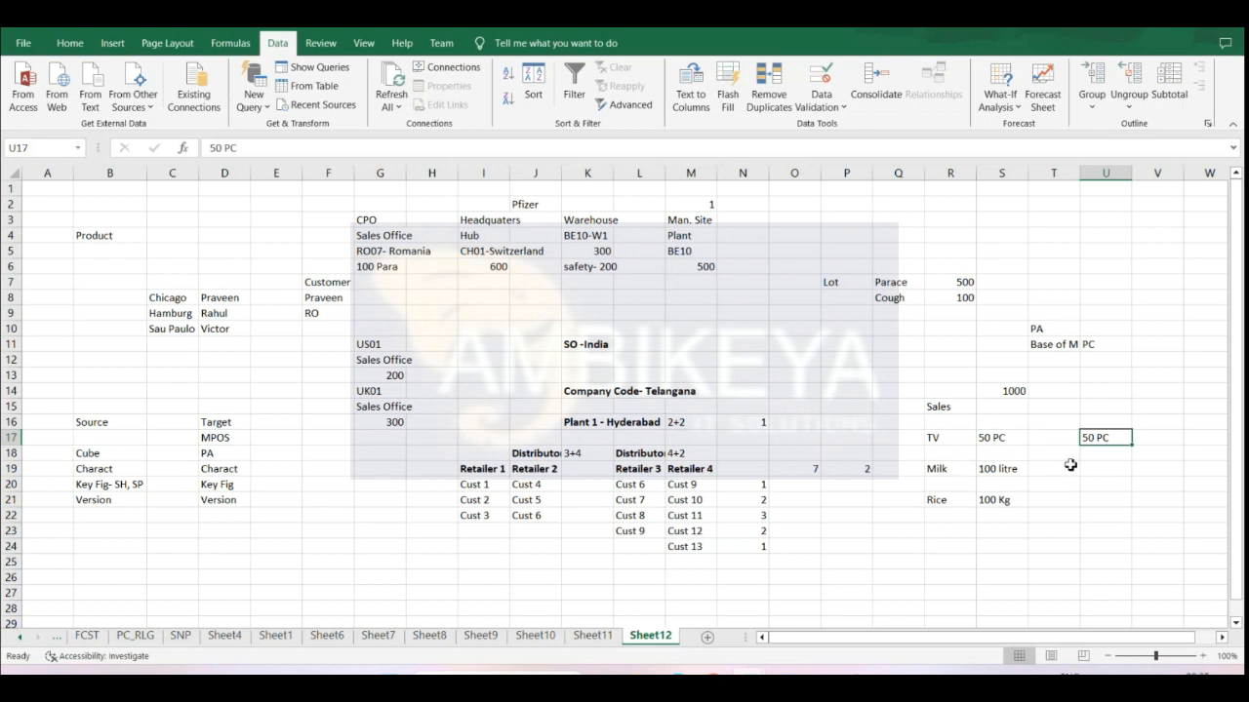
- Switch to the SAP product master and display product 1100 for location 1000 to check its unit conversions
click(995, 469)
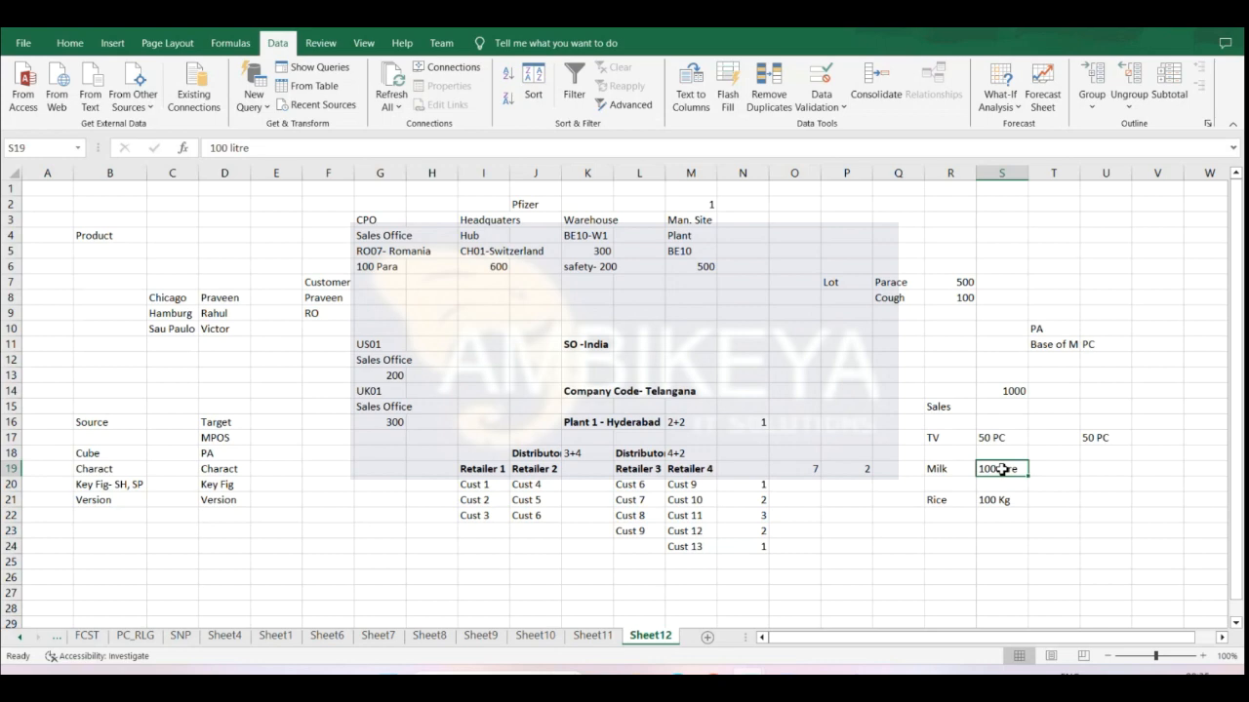
key(alt+Tab)
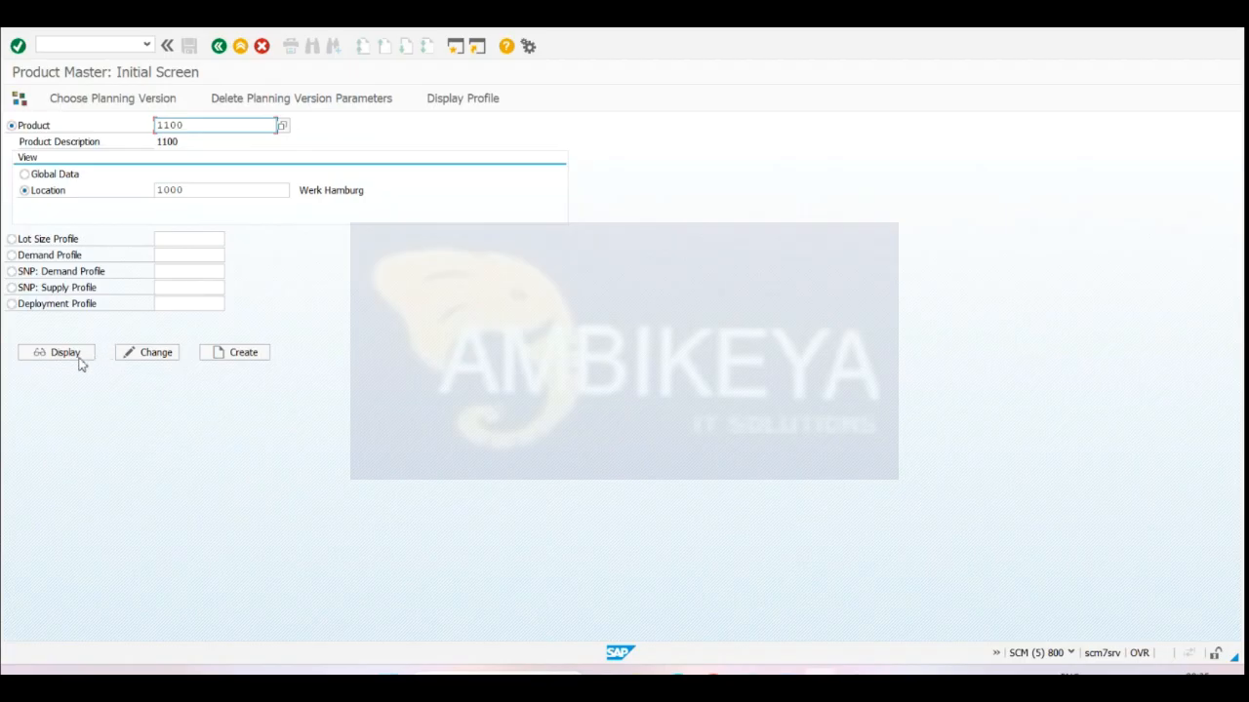
key(F7)
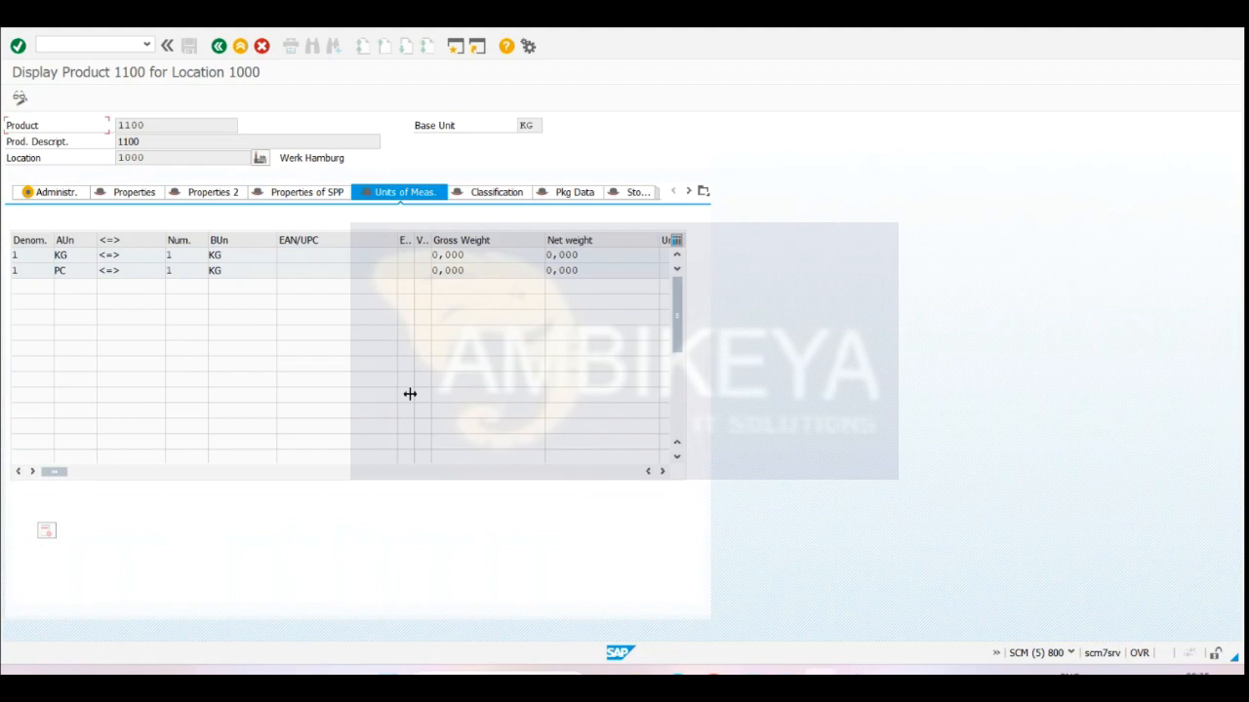
- Return to the worksheet and enter 200 PC in U19 as the Milk quantity in the base unit
key(alt+Tab)
click(1002, 482)
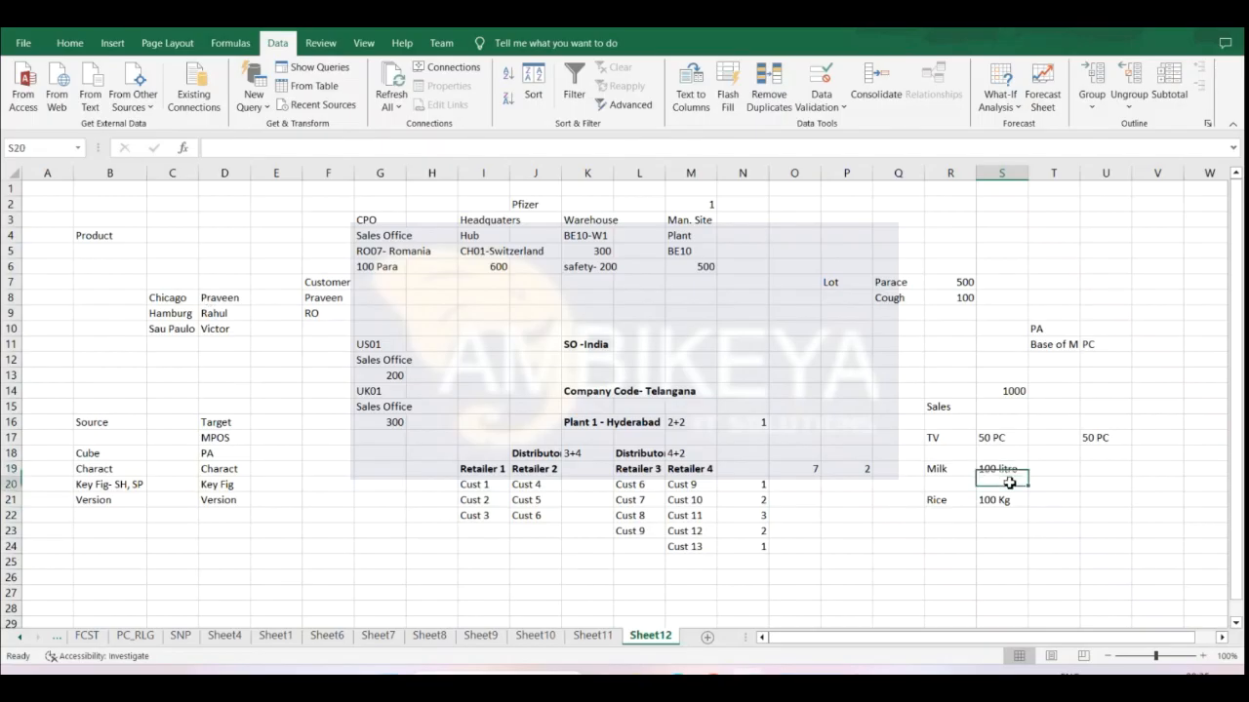
click(1092, 470)
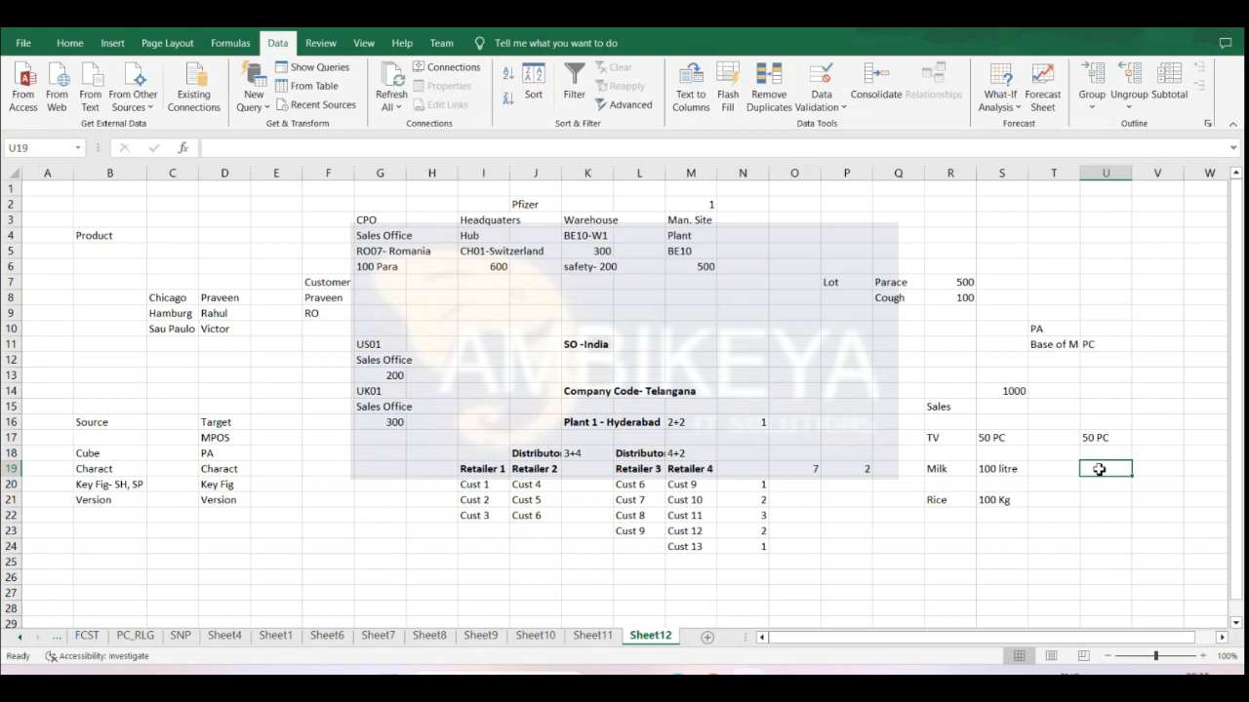
text(200 PC)
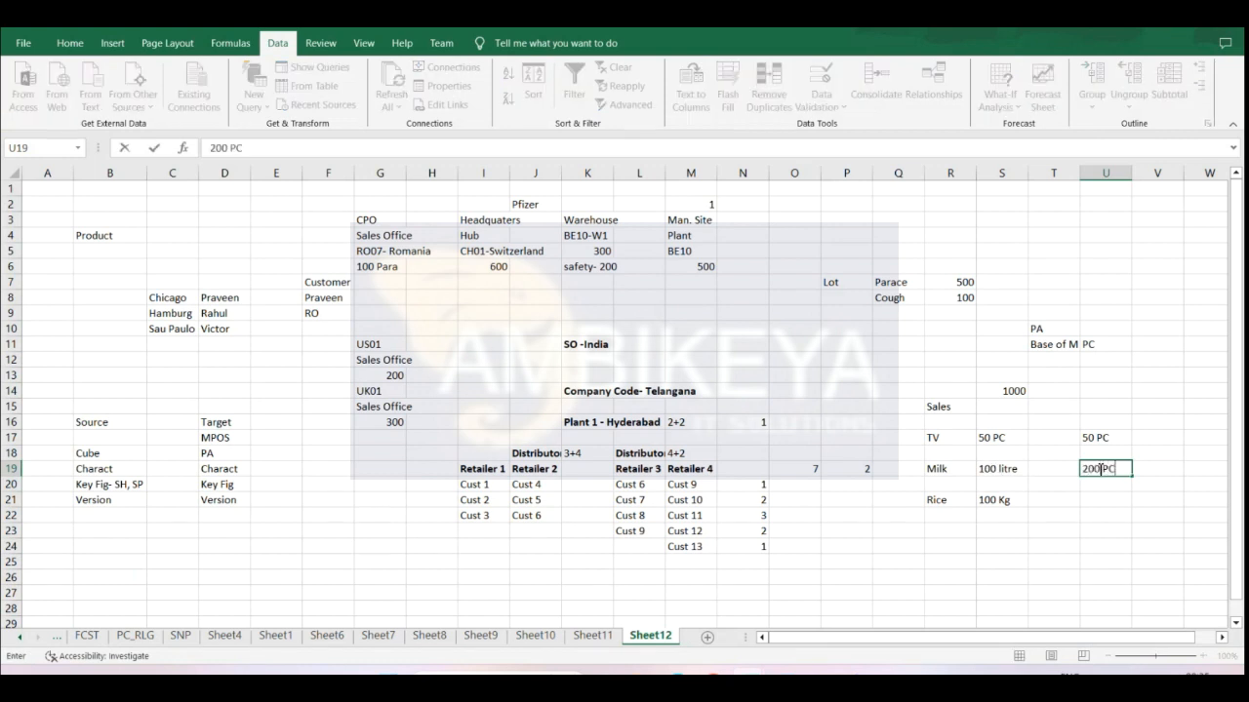
- Check the Milk quantity entry in U19 against the unit conversions of product 1100 in the SAP product master
click(1057, 469)
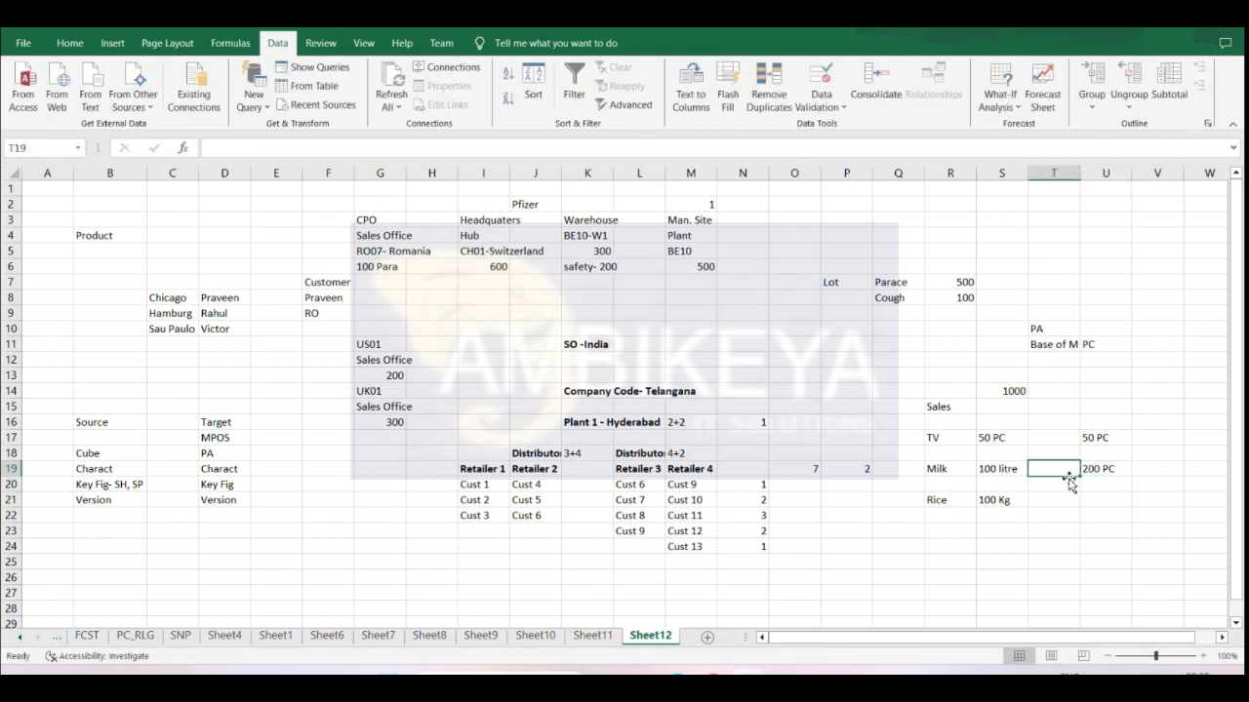
key(alt+Tab)
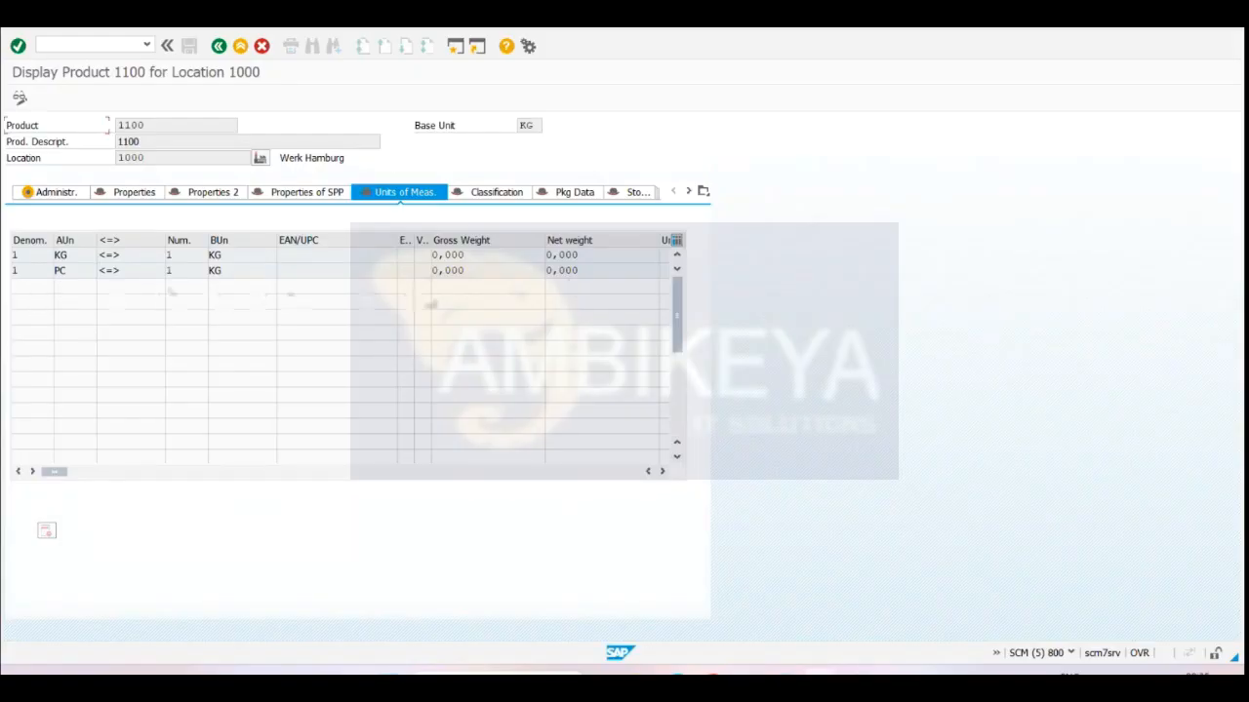
key(alt+Tab)
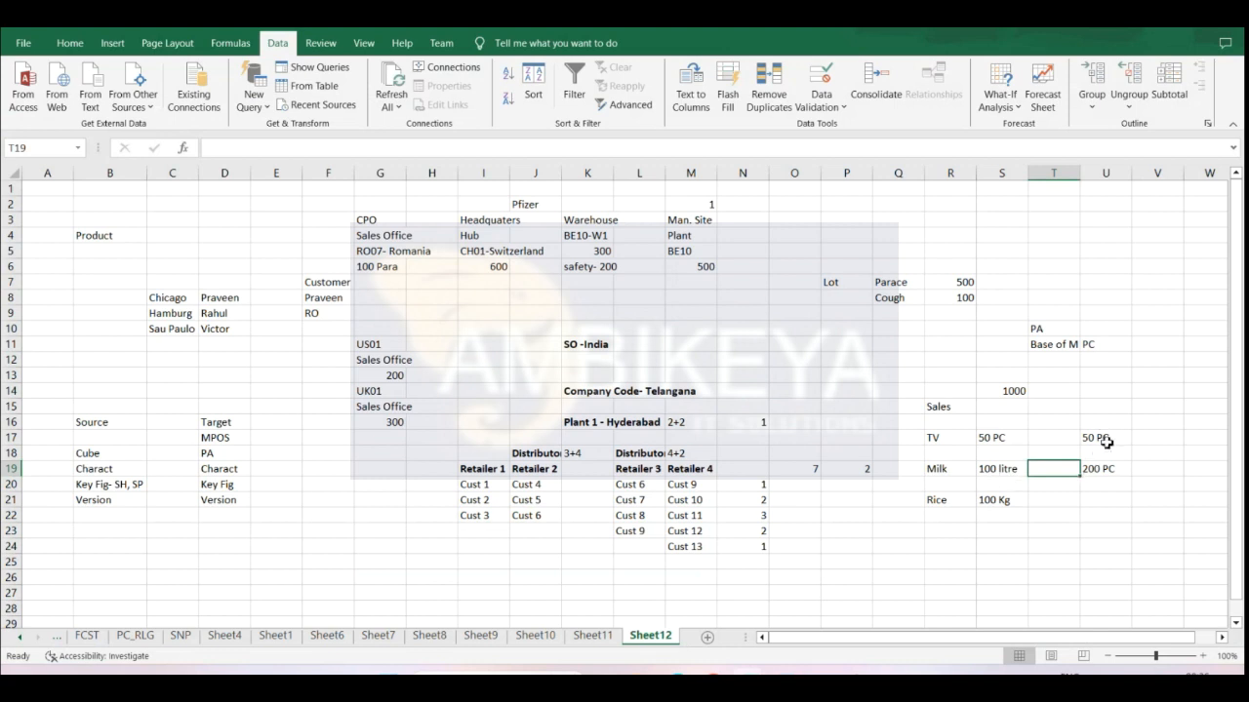
click(1101, 469)
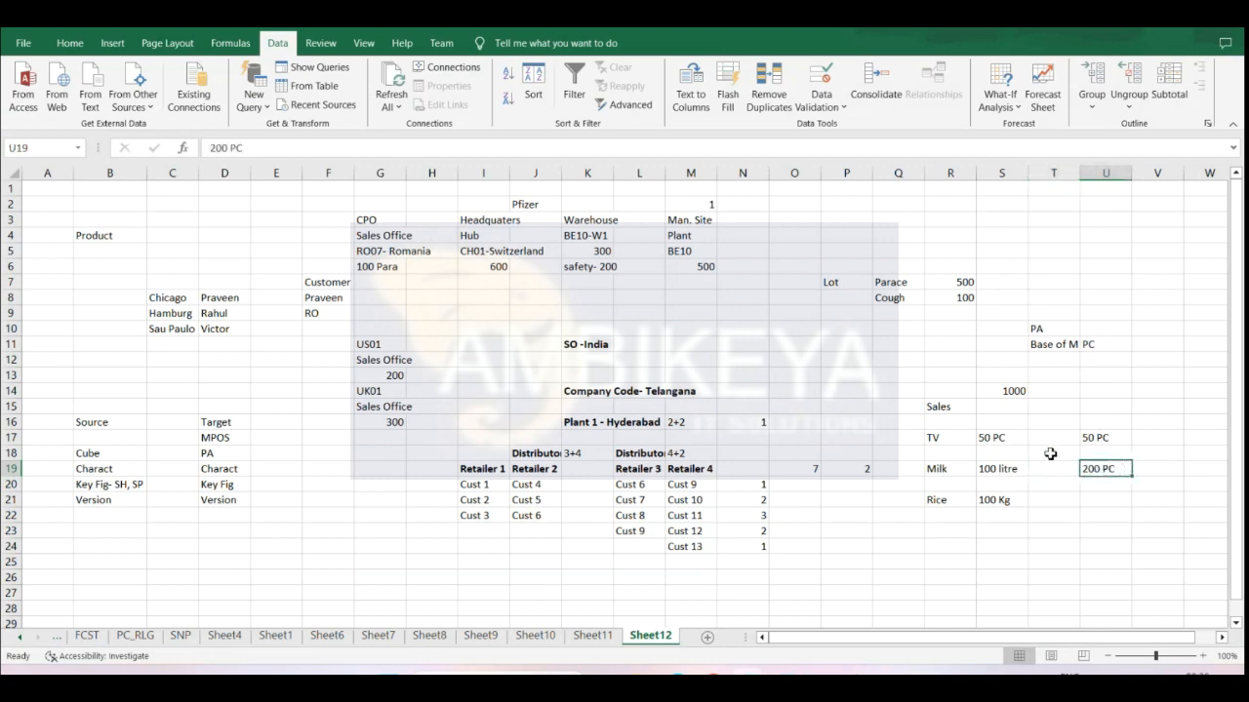
- Enter 400 PC in U21 as the Rice quantity in the planning area's base unit
click(1104, 497)
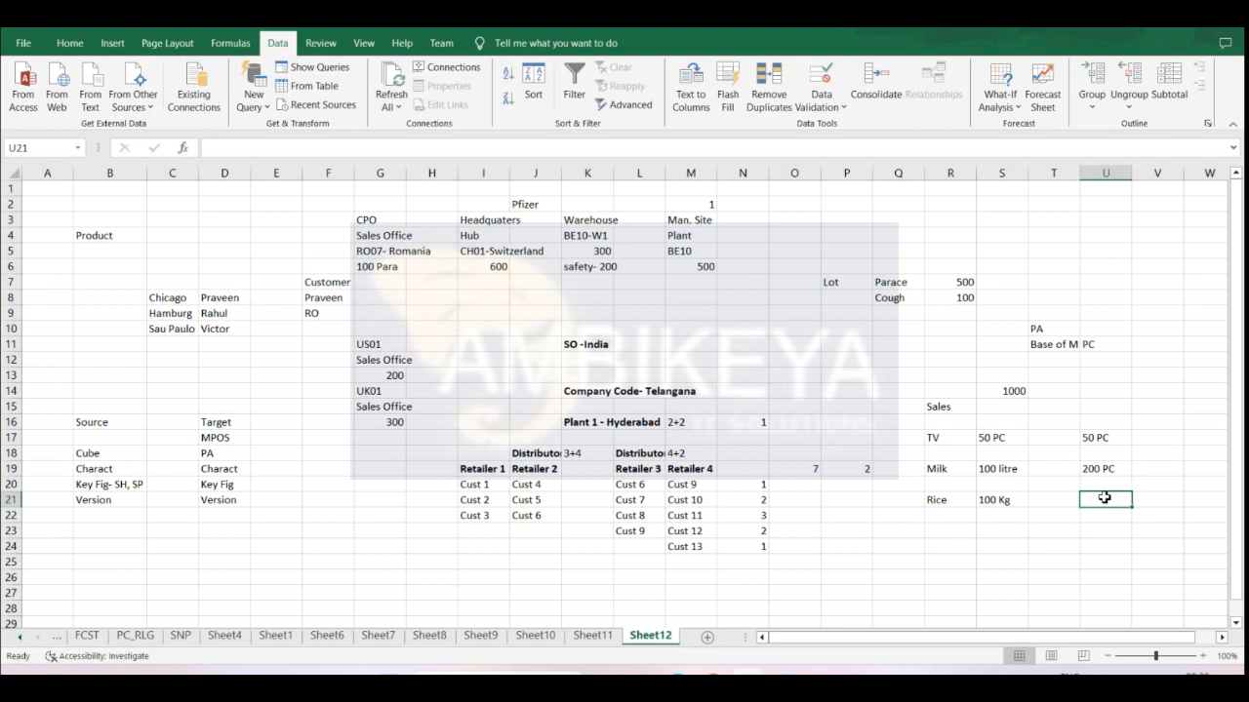
text(400 P)
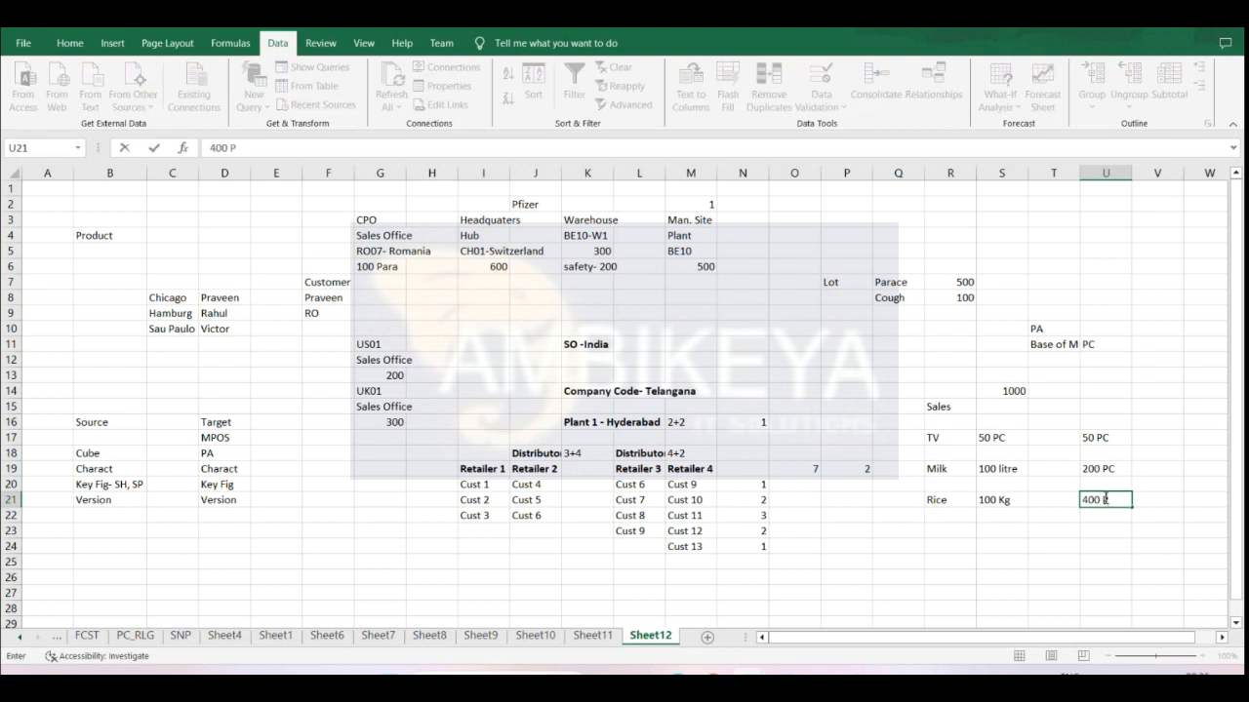
text(C)
- Review the worksheet's TV, Milk and Rice quantities and the PC base unit against product 1100's unit conversions in SAP
key(alt+Tab)
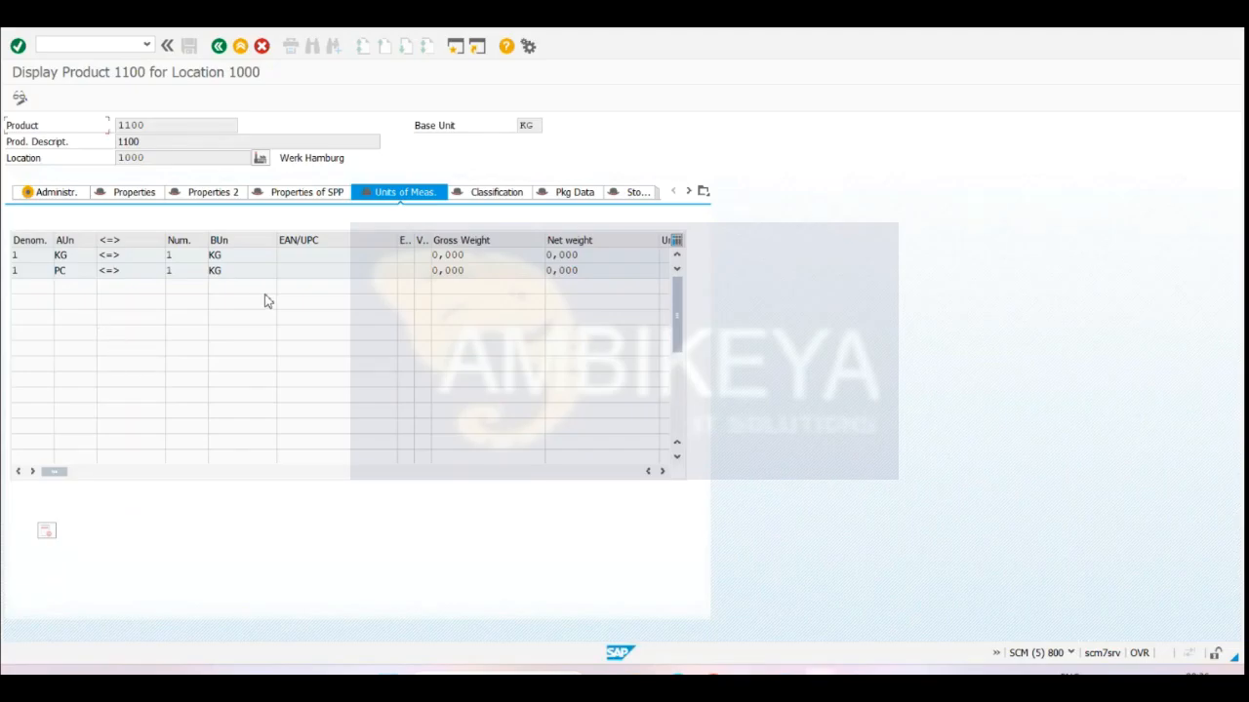
key(alt+Tab)
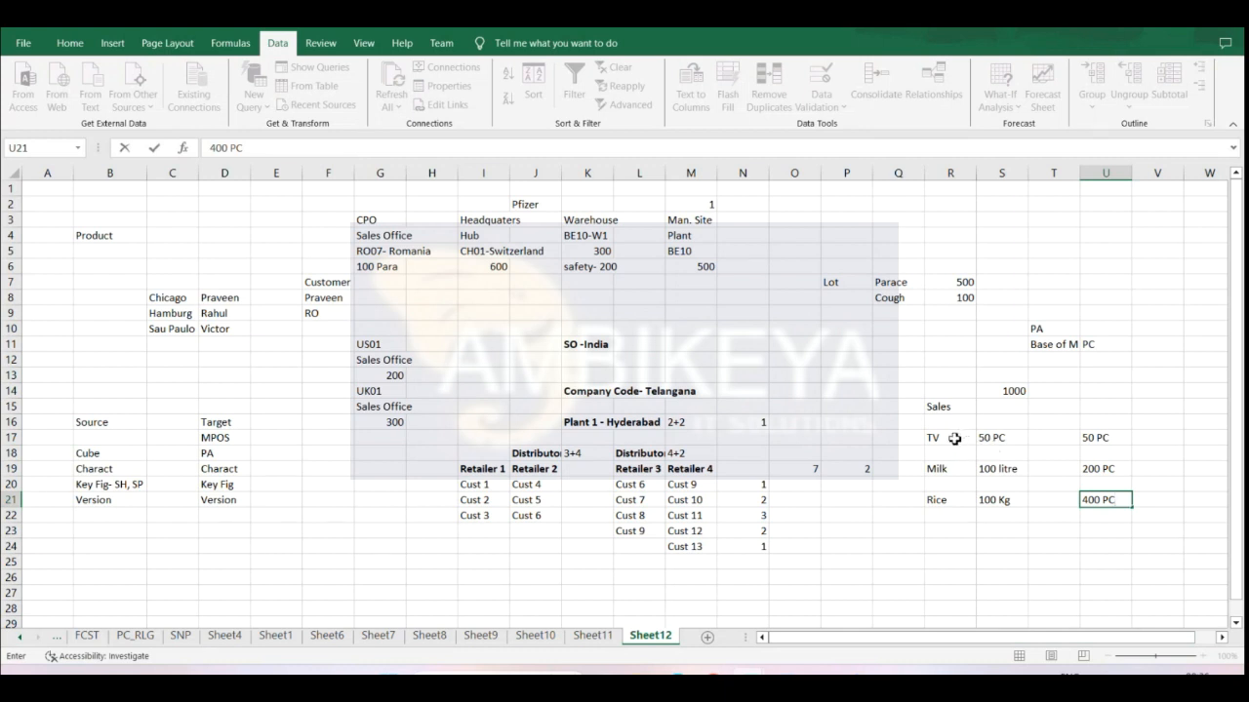
drag(954, 438, 997, 519)
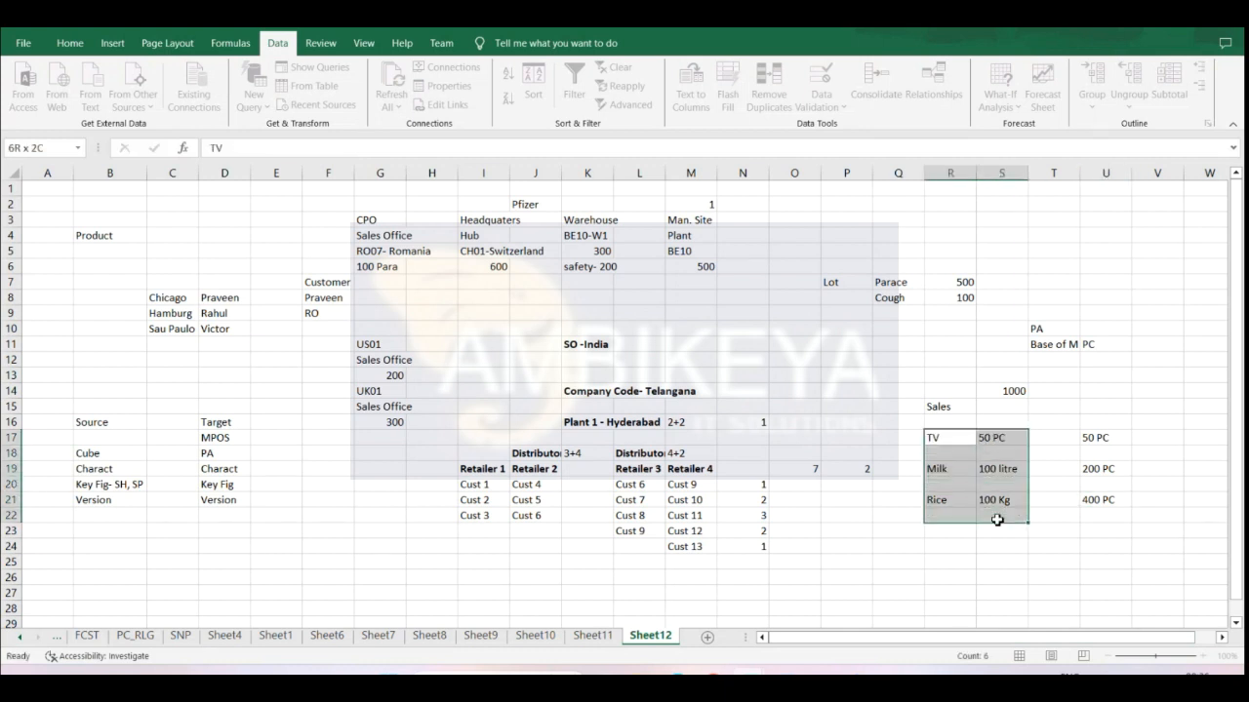
click(980, 579)
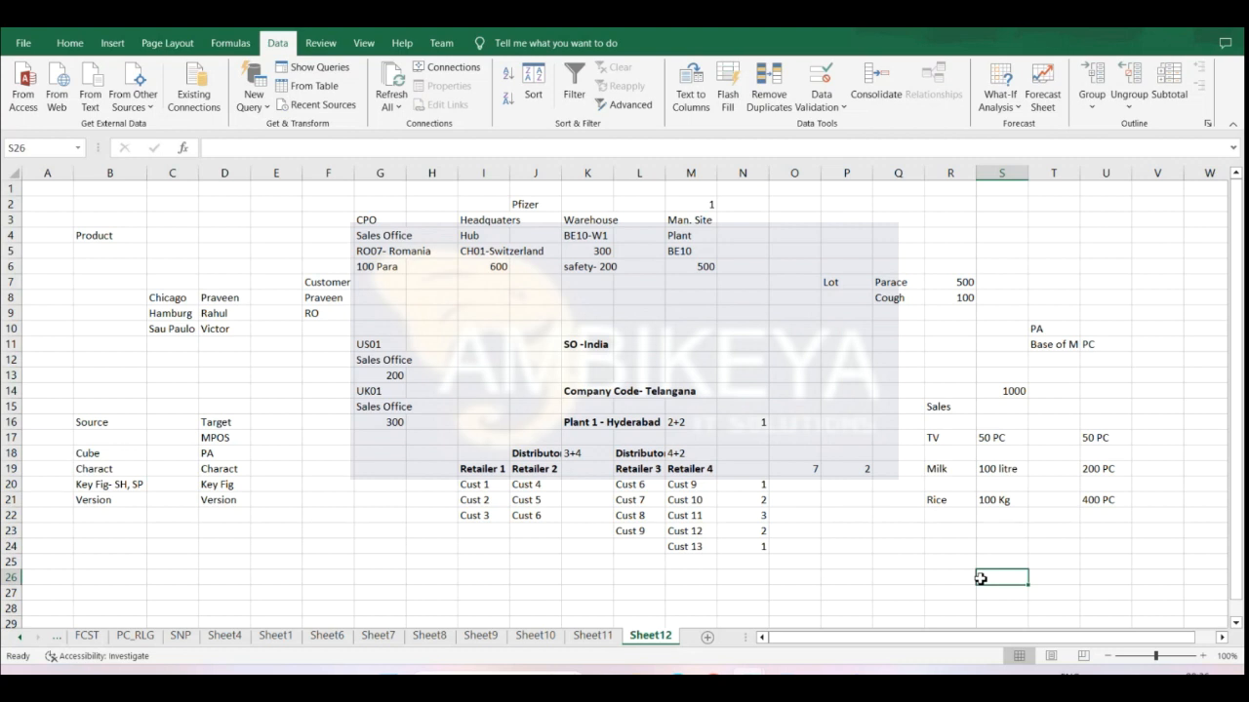
click(948, 441)
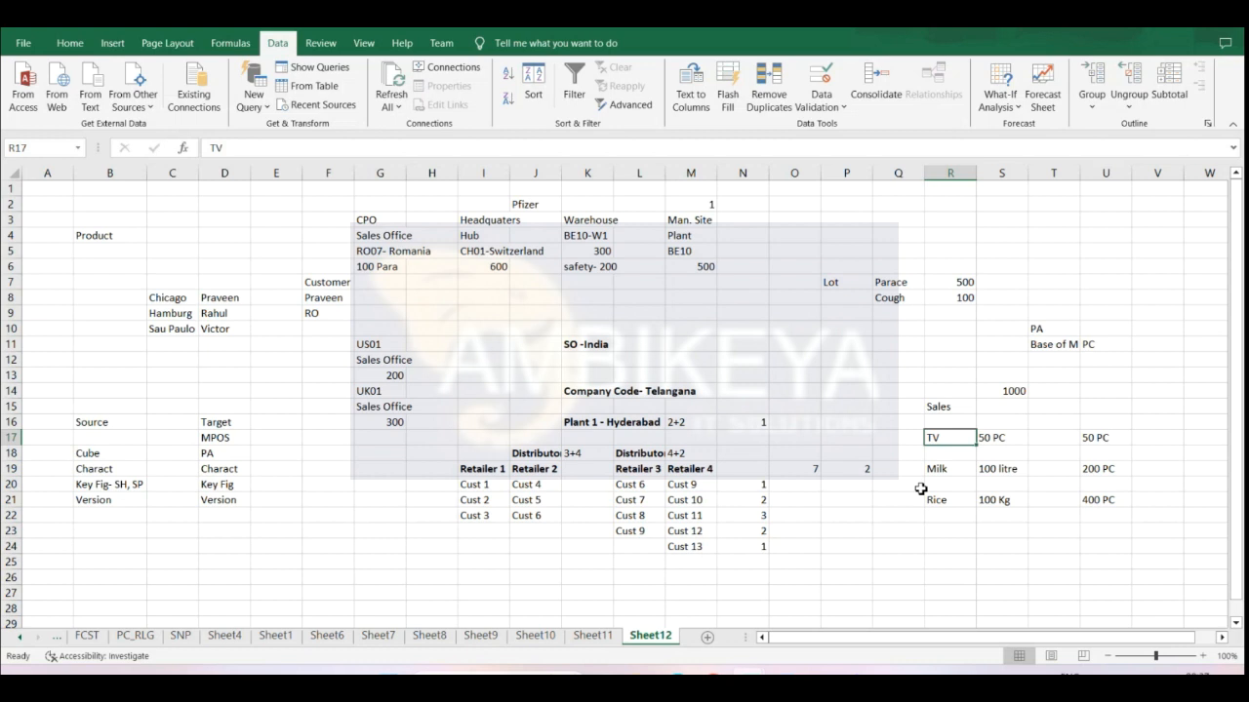
click(1122, 345)
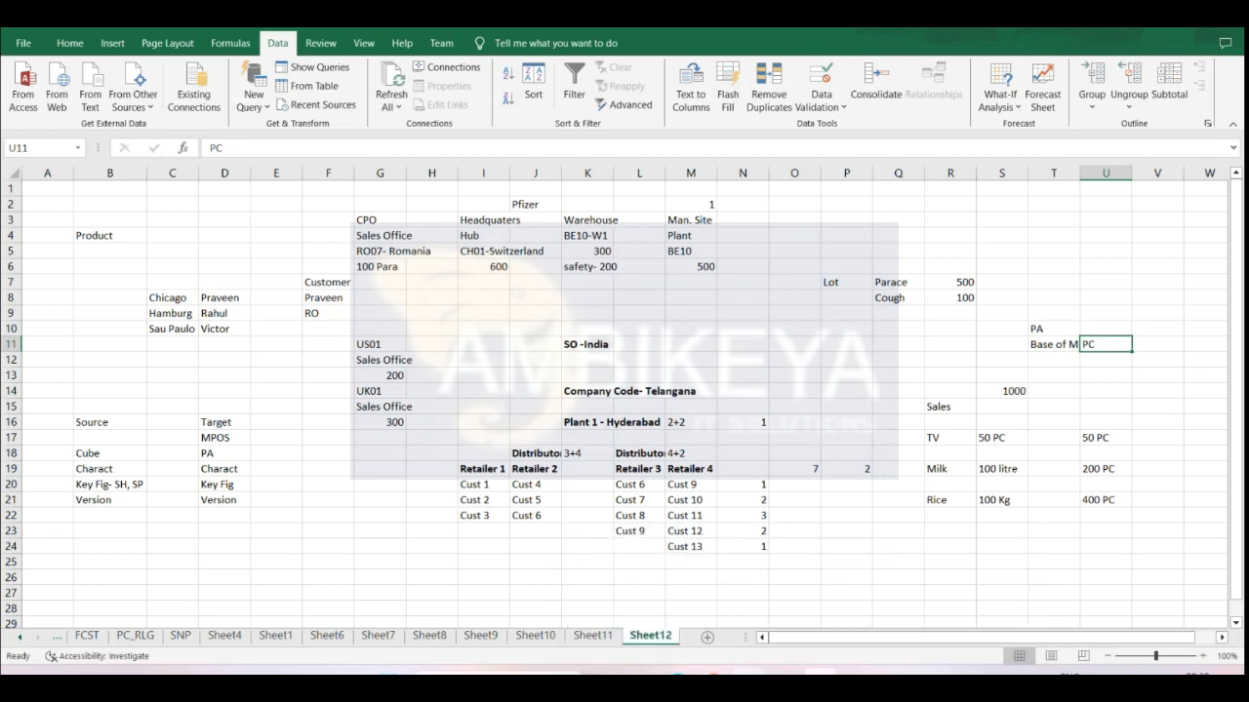
click(1037, 605)
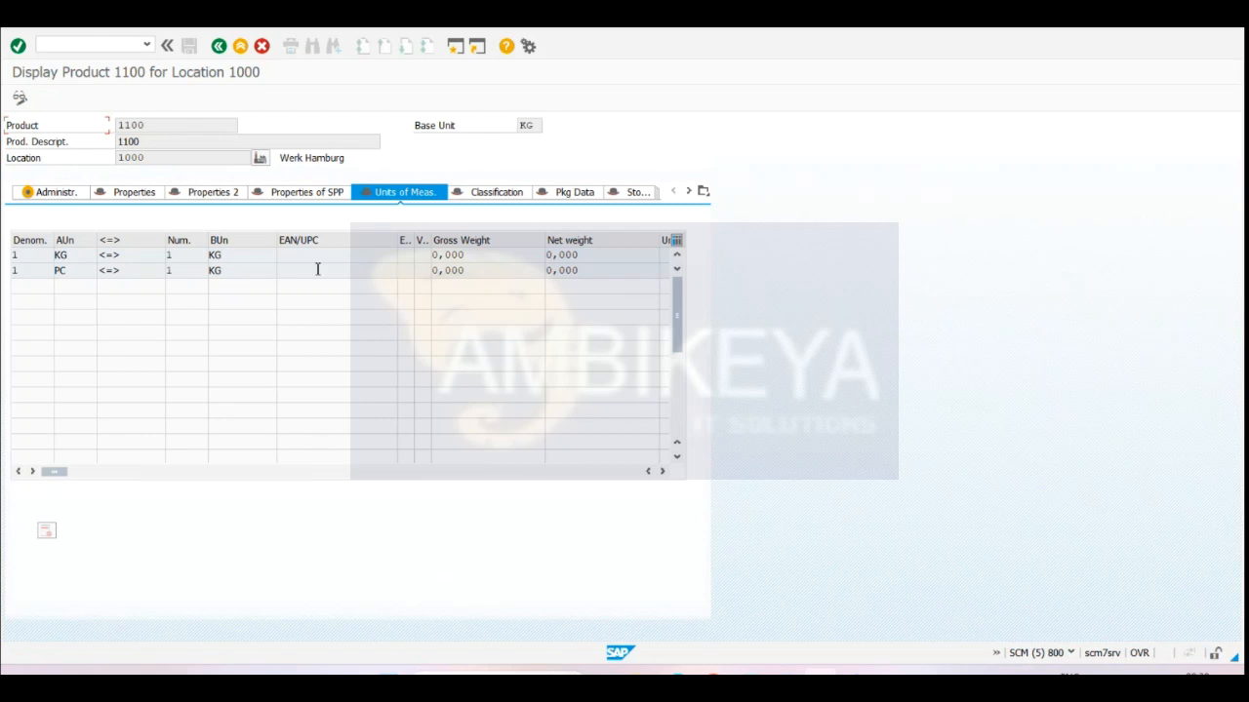
click(60, 254)
- Switch to the ERP session showing Create Purchase Order, leave that transaction and start Display Material with MM03
mouse_move(825, 673)
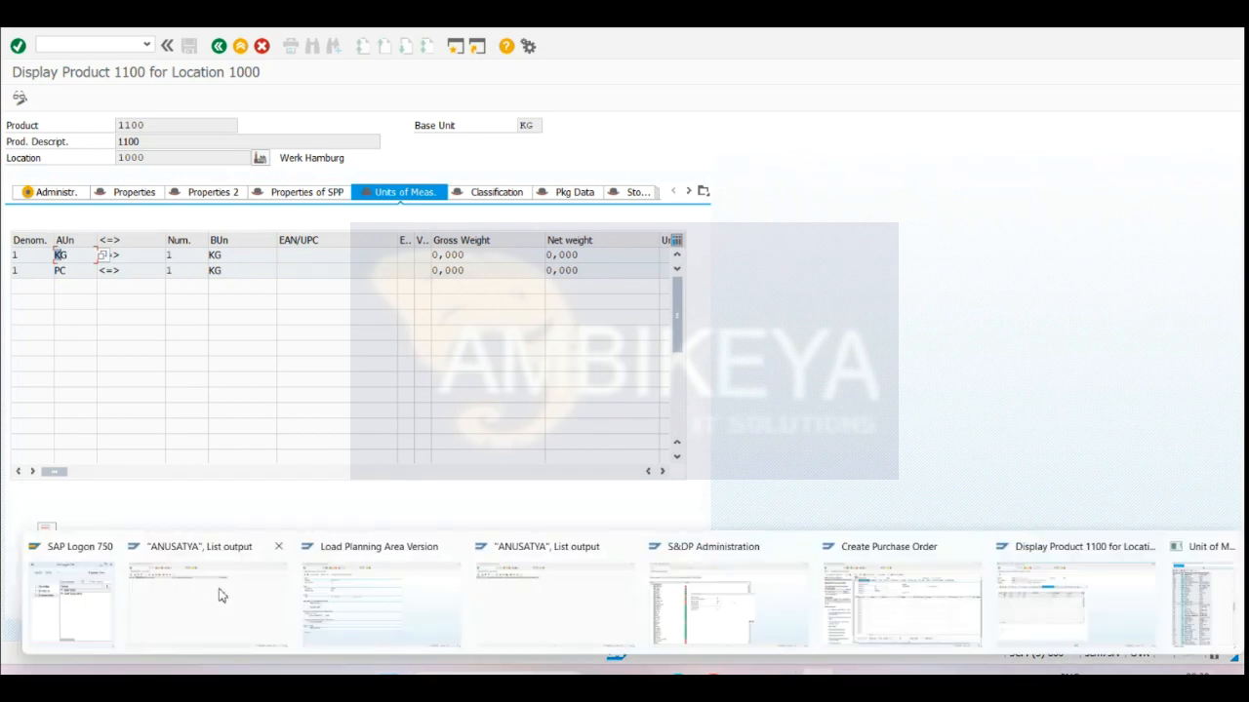
click(897, 599)
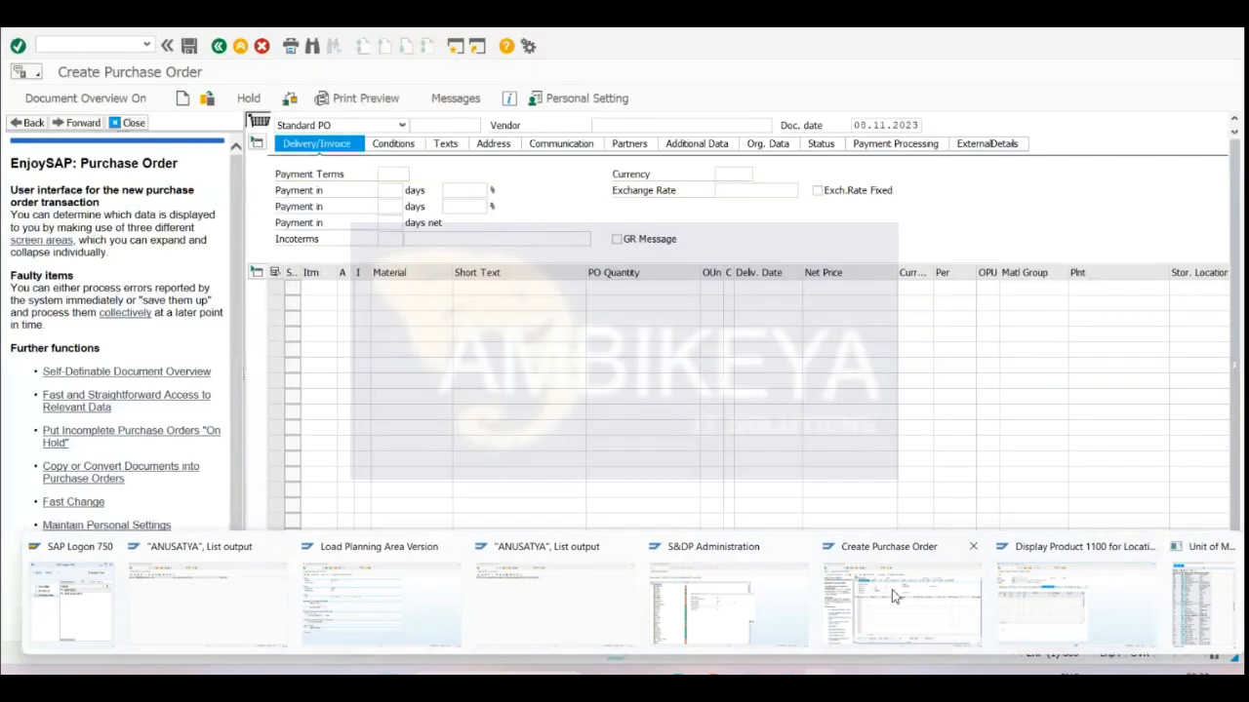
click(240, 46)
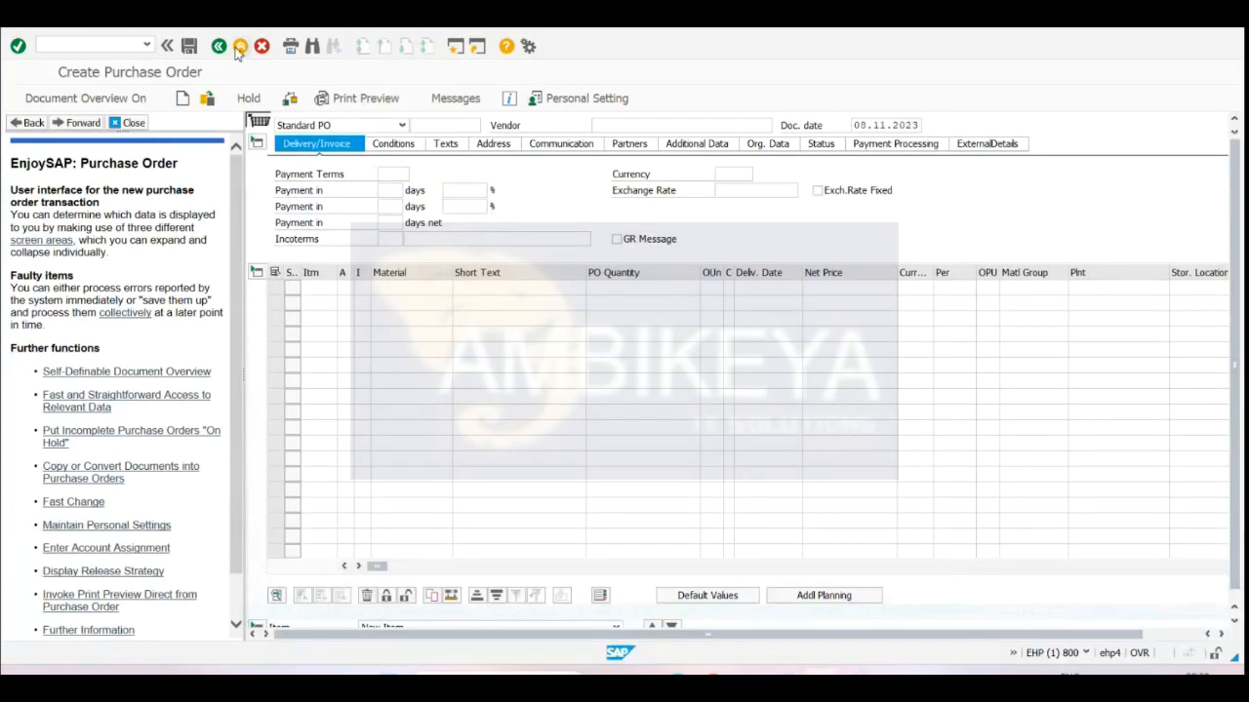
text(mm0e3)
key(BackSpace)
key(BackSpace)
text(3)
key(Return)
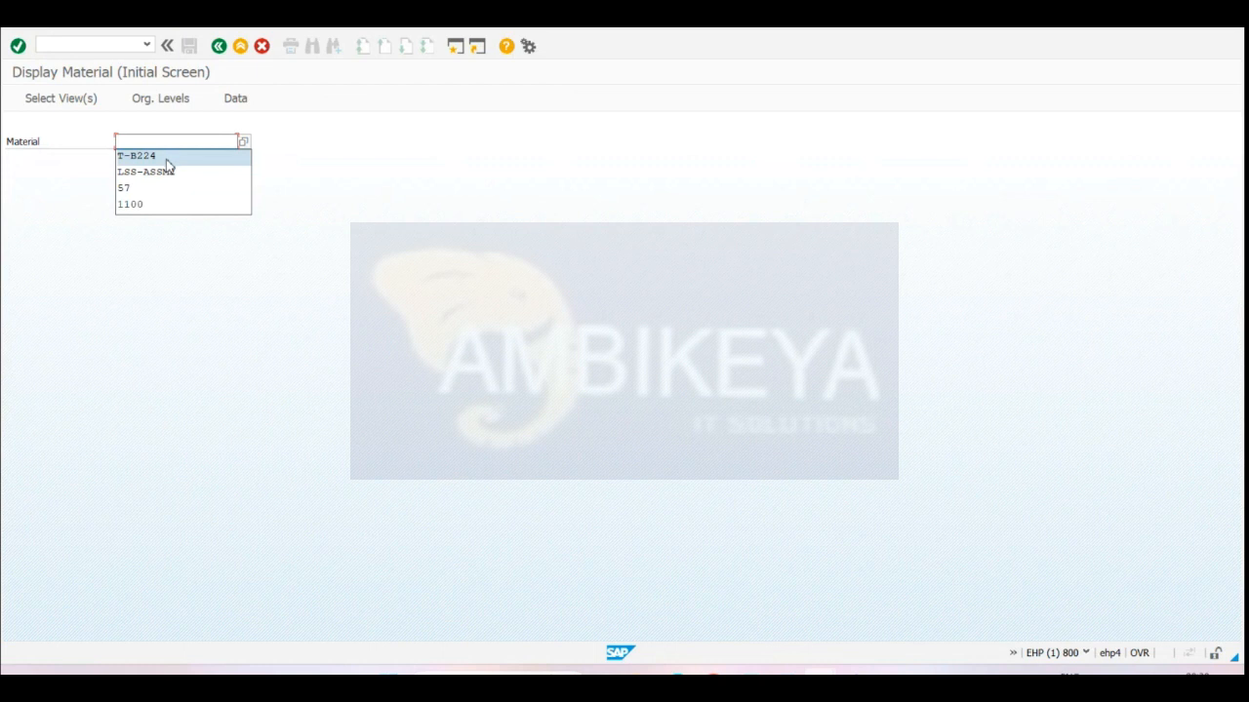
- Display material T-B224 with its preselected views for plant 1000
click(169, 158)
key(Return)
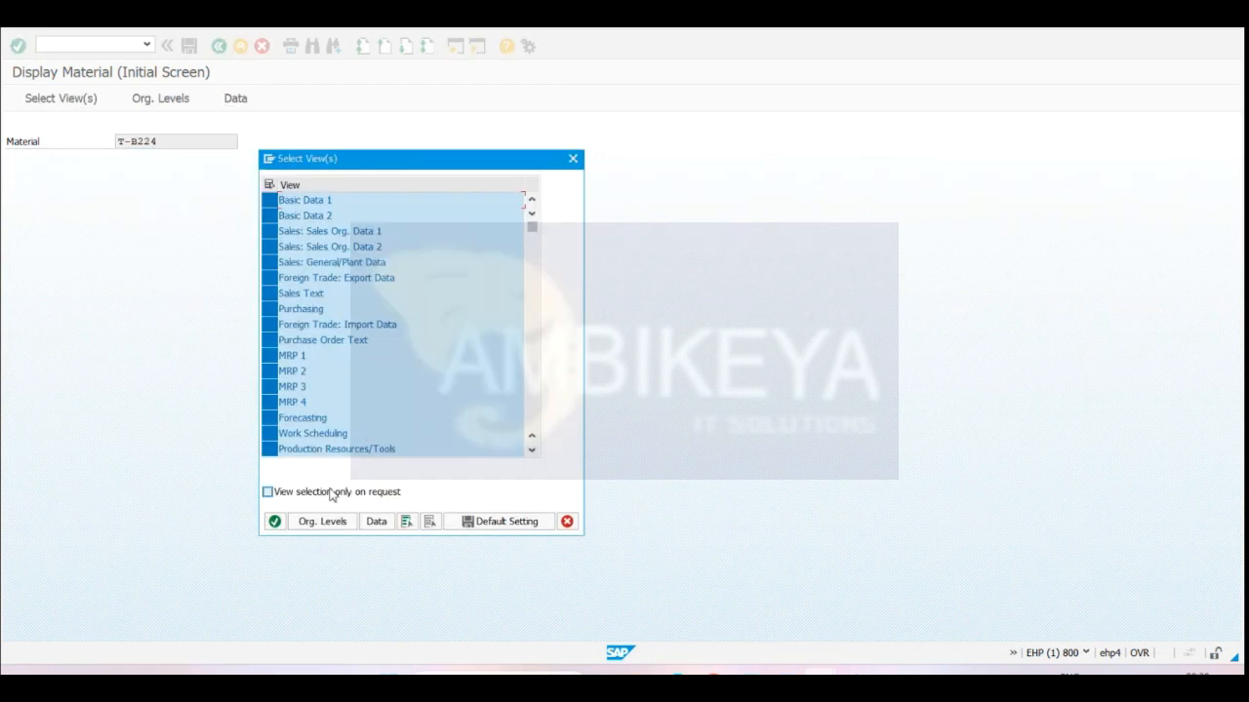
click(276, 518)
click(305, 184)
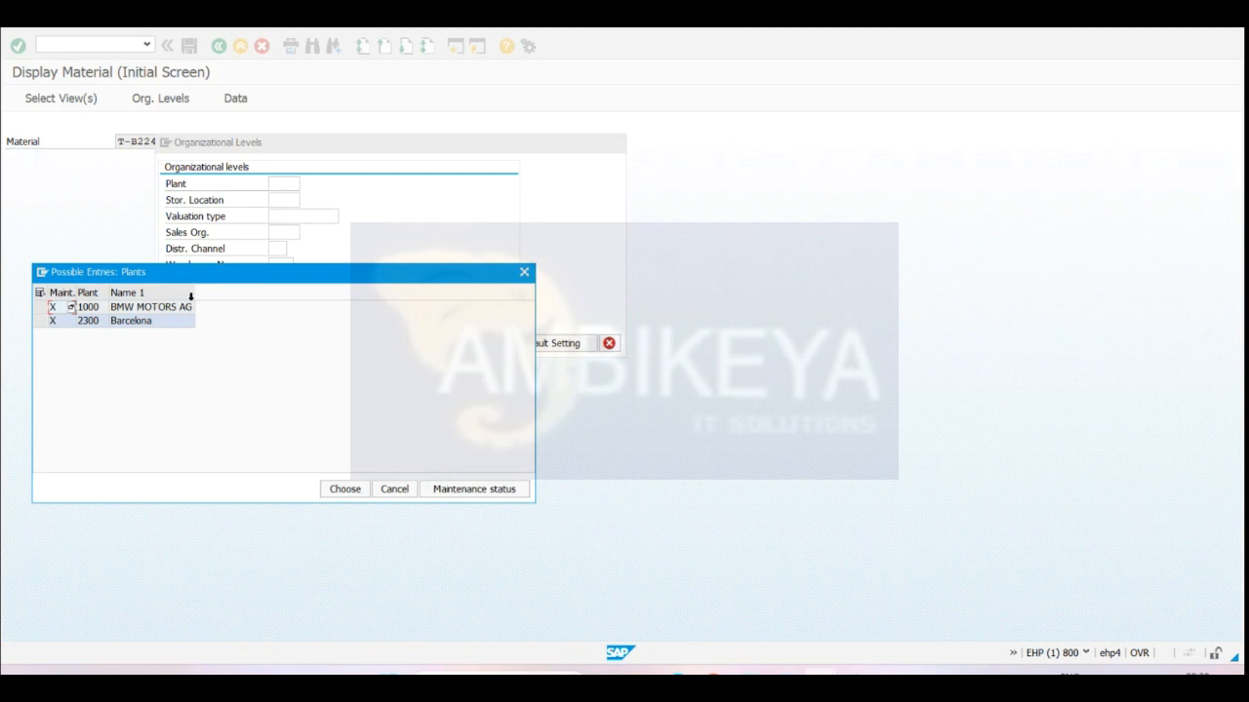
double_click(125, 309)
click(385, 344)
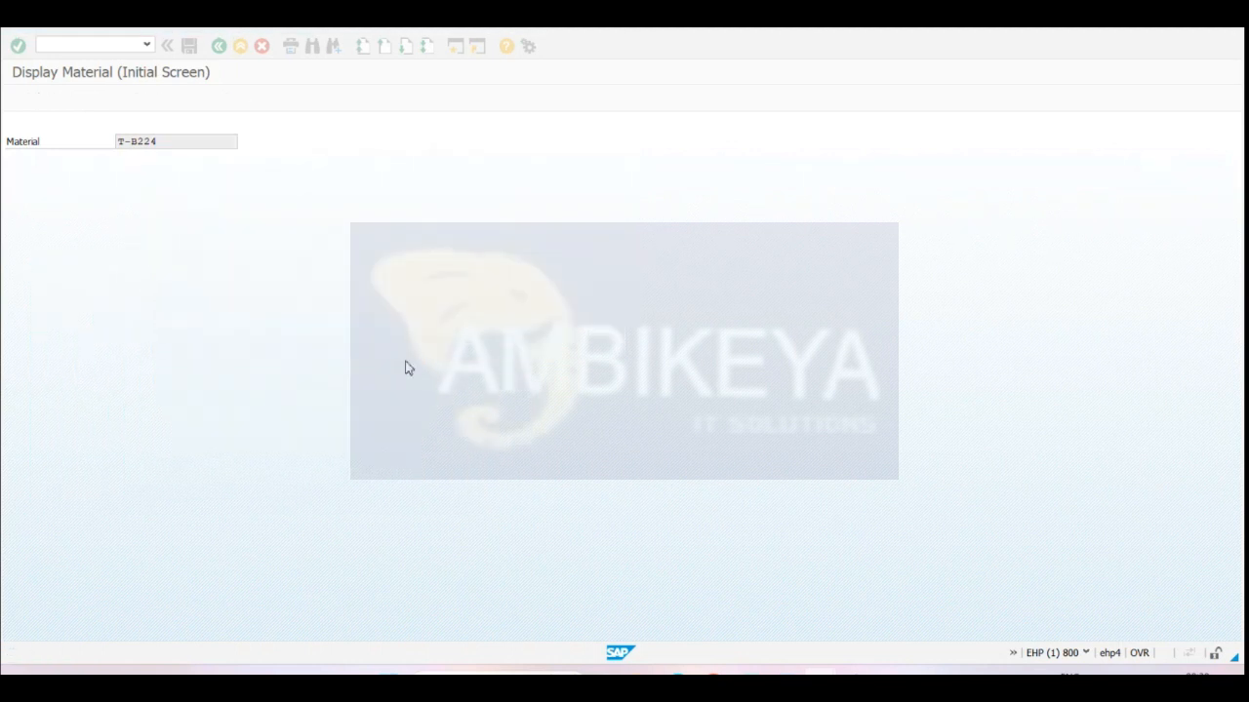
- Examine the units of measure in the additional data of material T-B224 and open a second ERP session
click(138, 130)
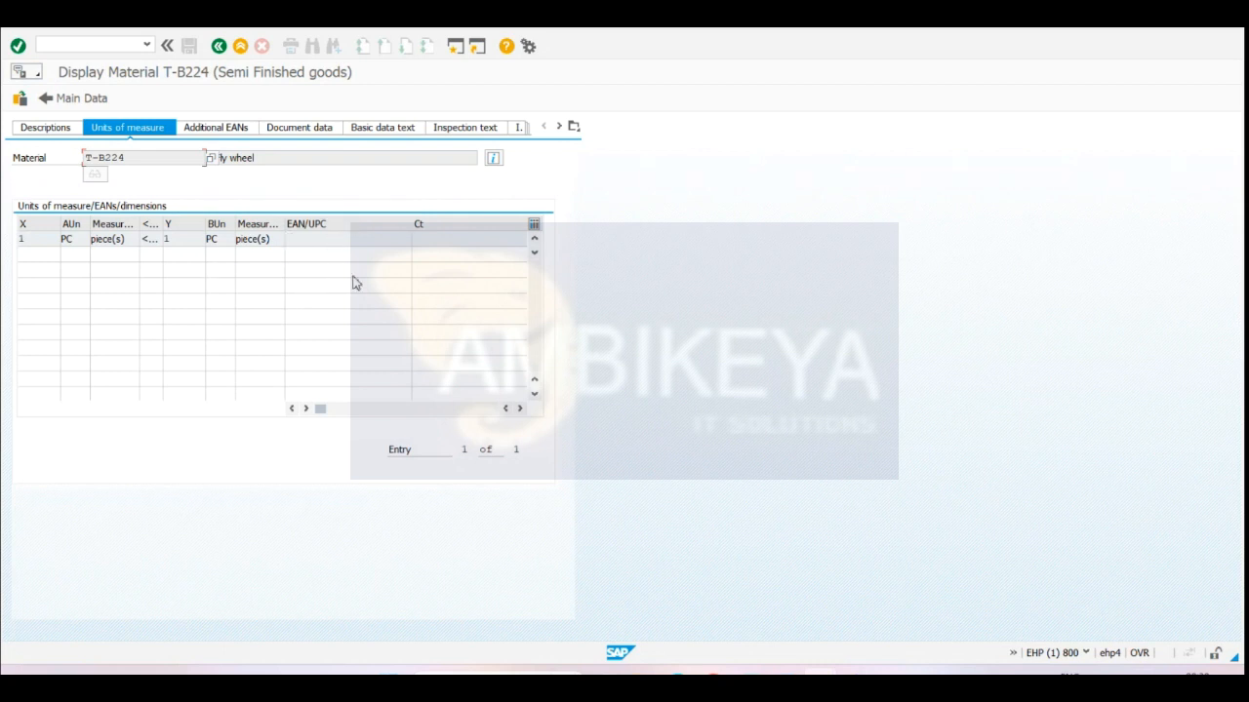
mouse_move(323, 410)
mouse_down()
mouse_move(362, 419)
mouse_move(304, 401)
mouse_up()
click(221, 47)
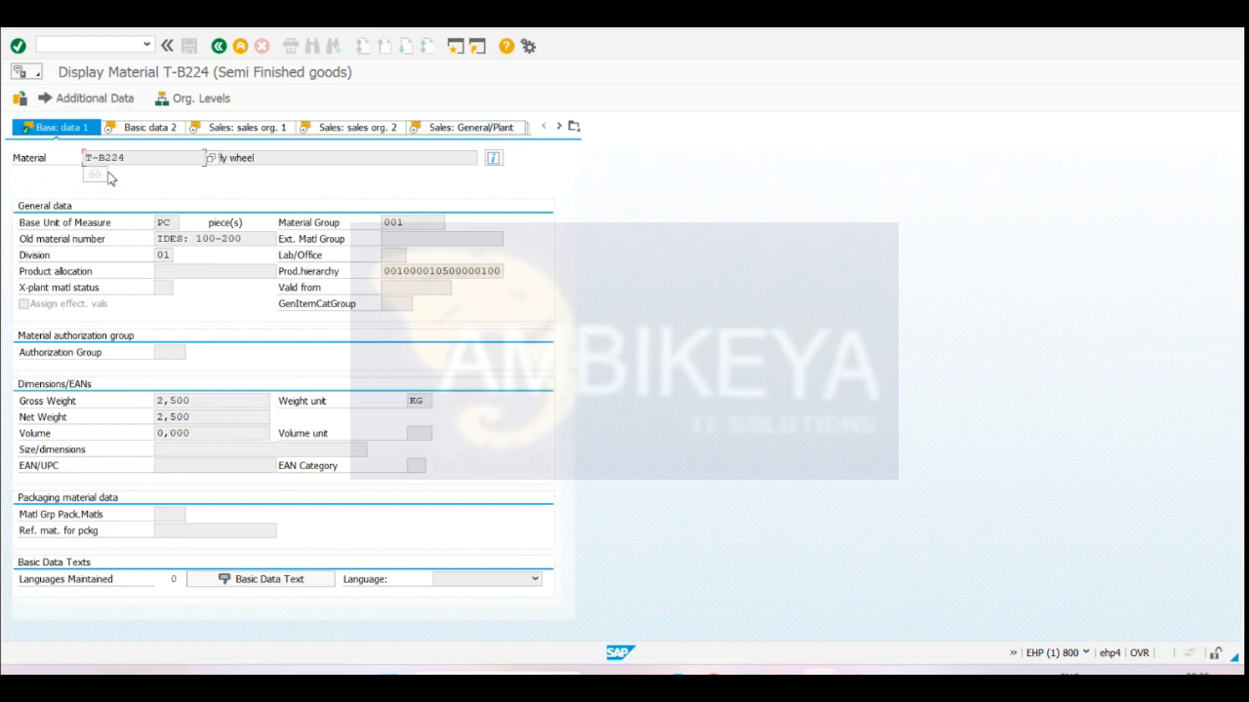
click(98, 97)
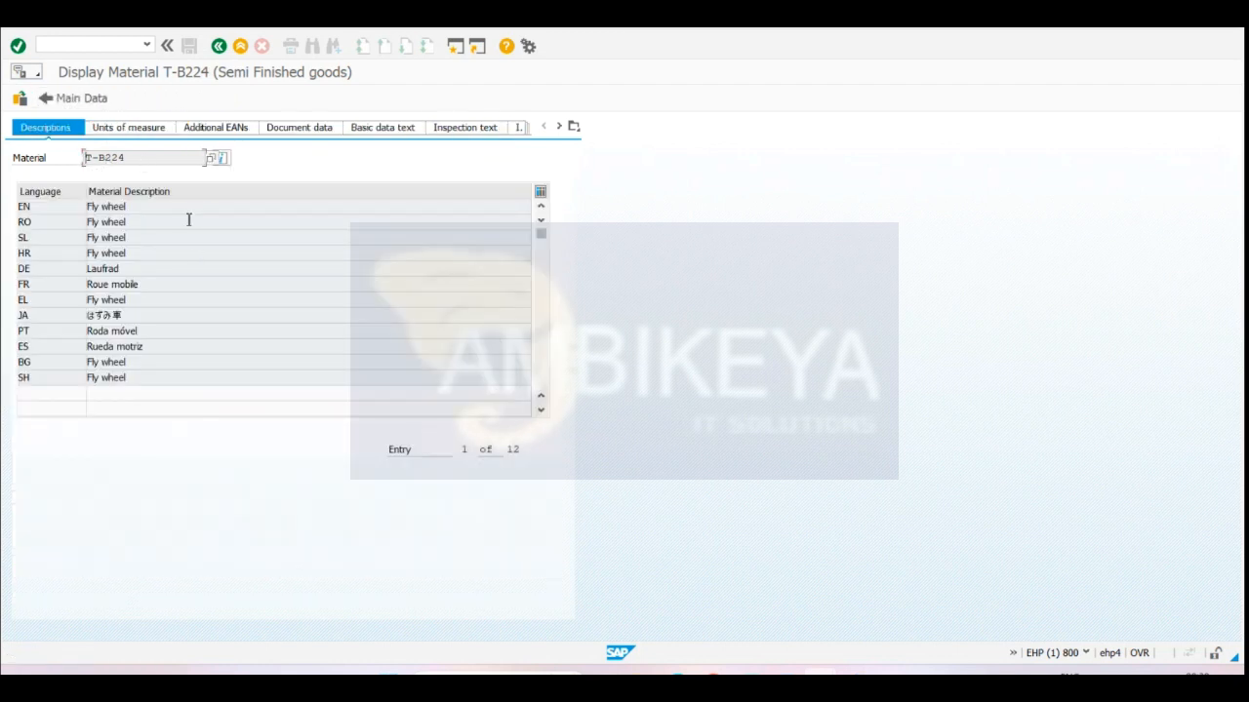
click(183, 272)
click(157, 130)
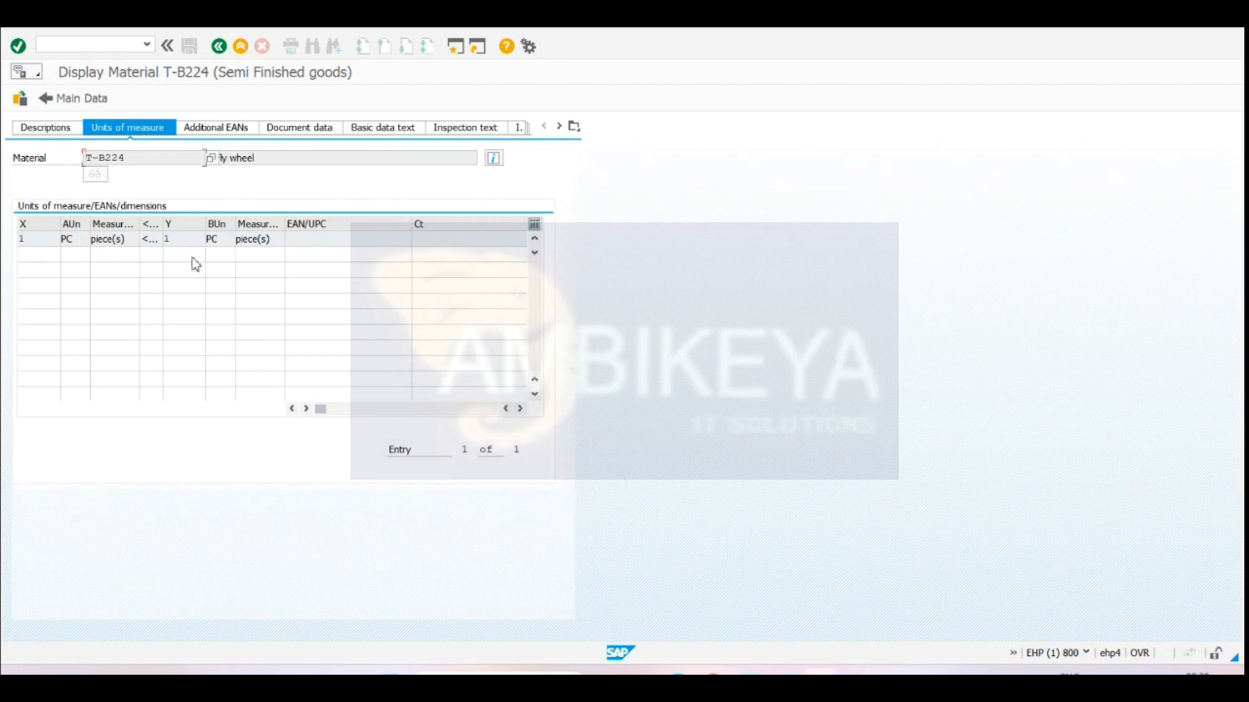
click(460, 42)
text(mm01)
key(Return)
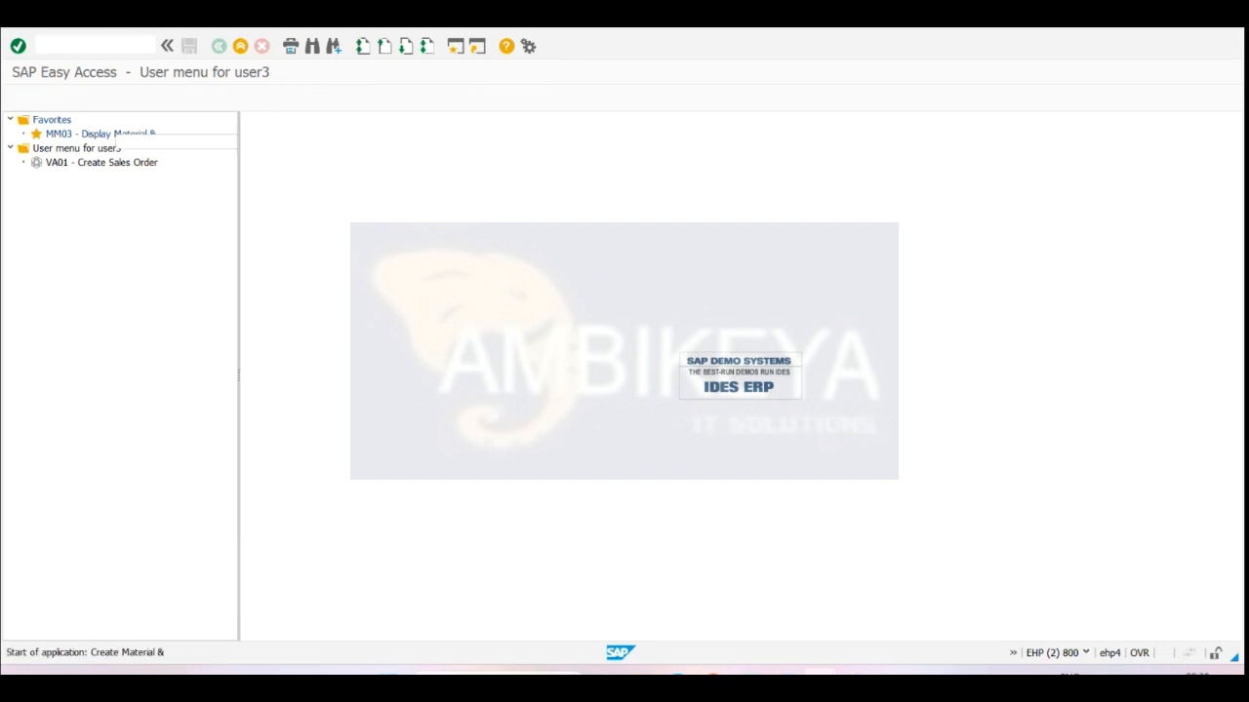
click(240, 45)
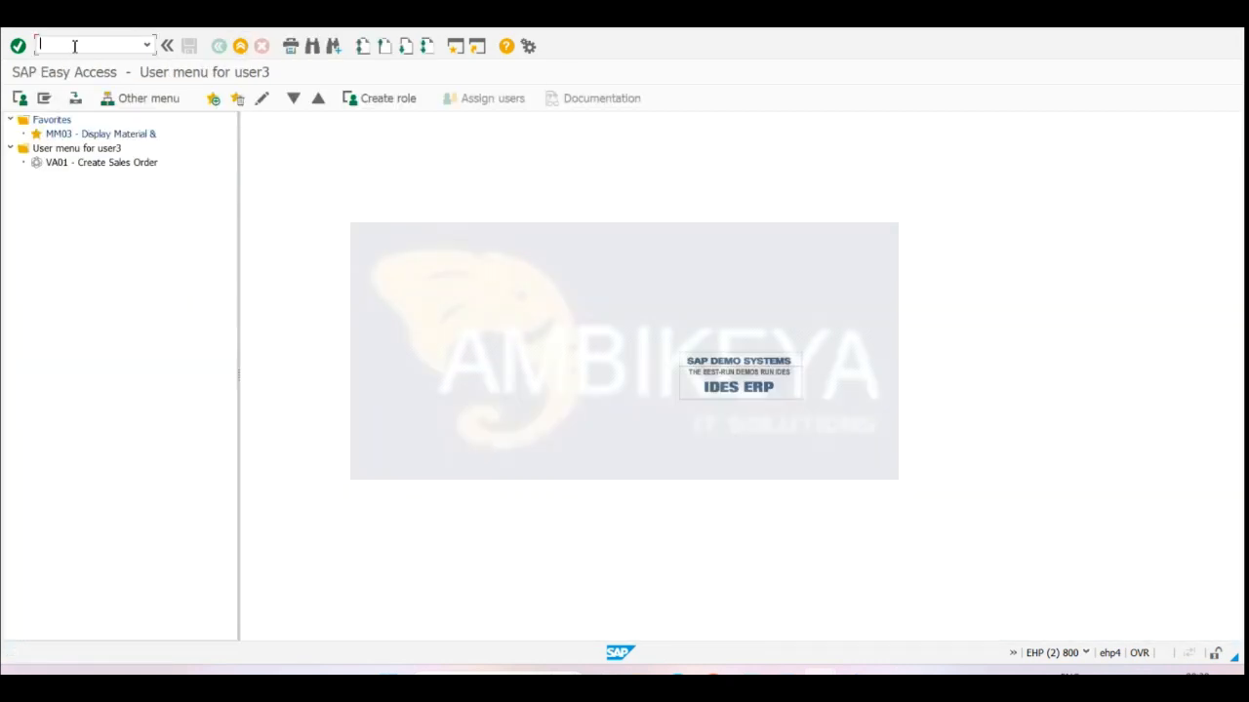
- Start Change Material with MM02 and open material T-B224 with its preselected views for plant 1000
text(mm02)
key(Return)
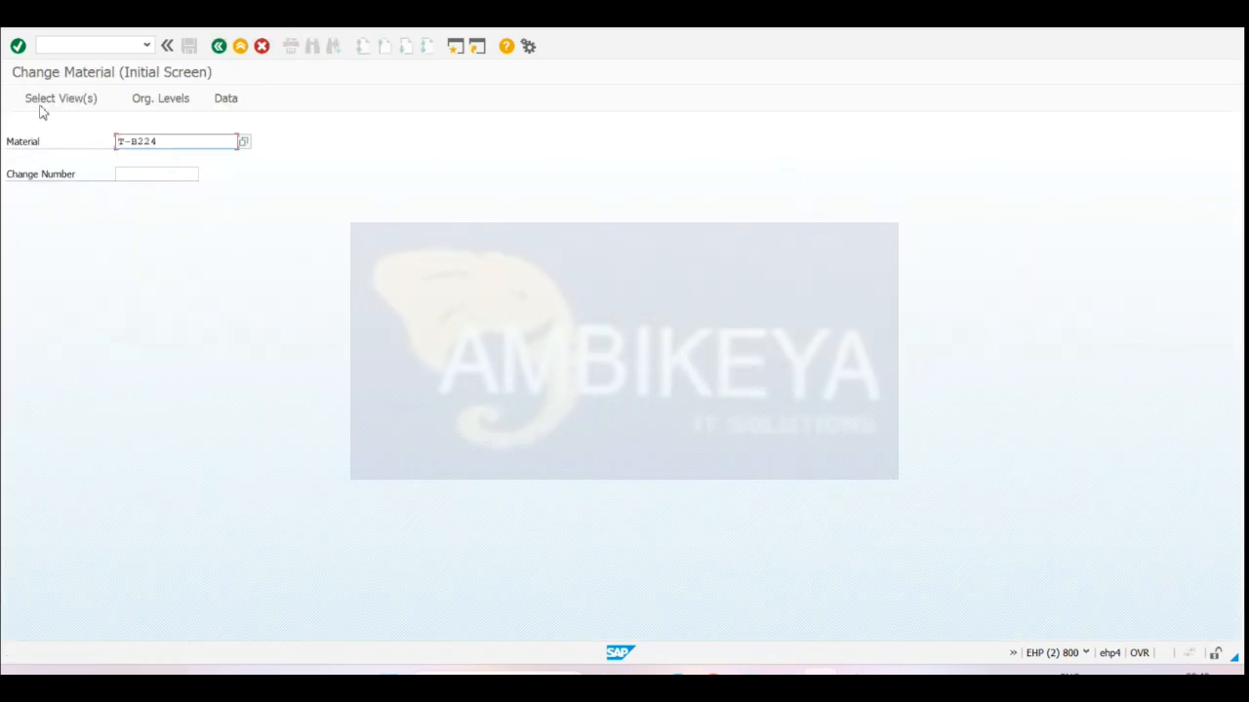
click(42, 106)
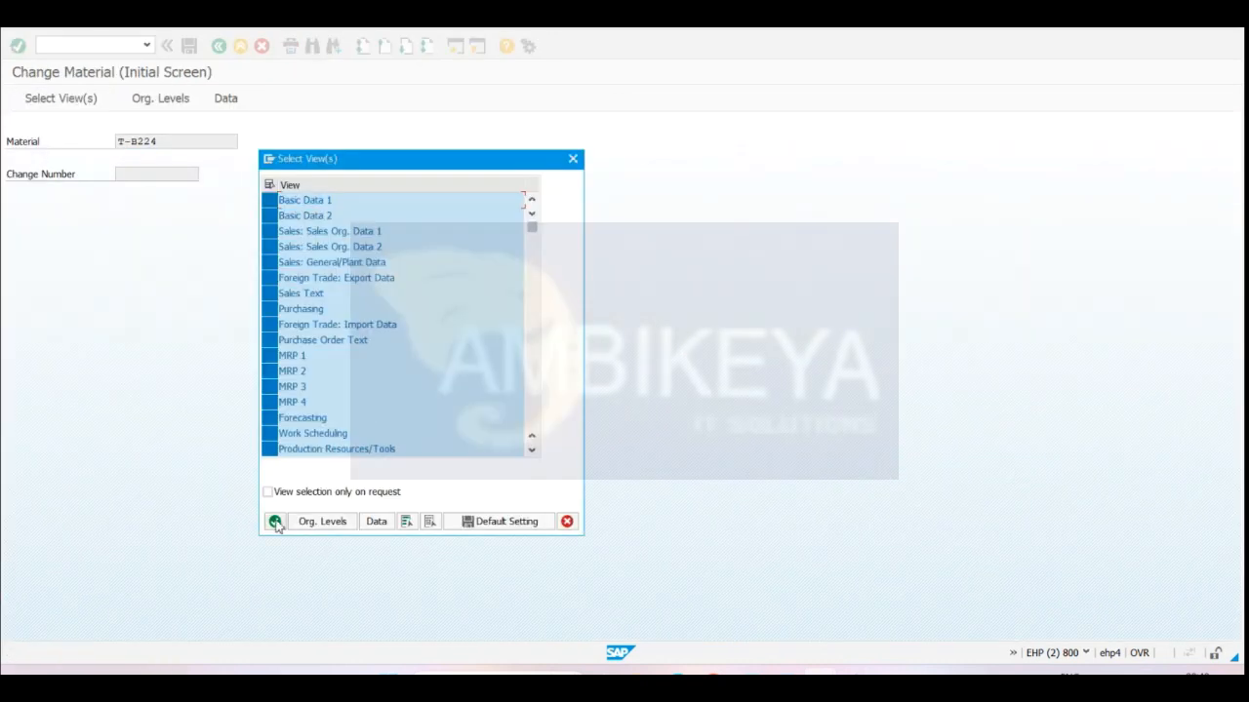
key(Return)
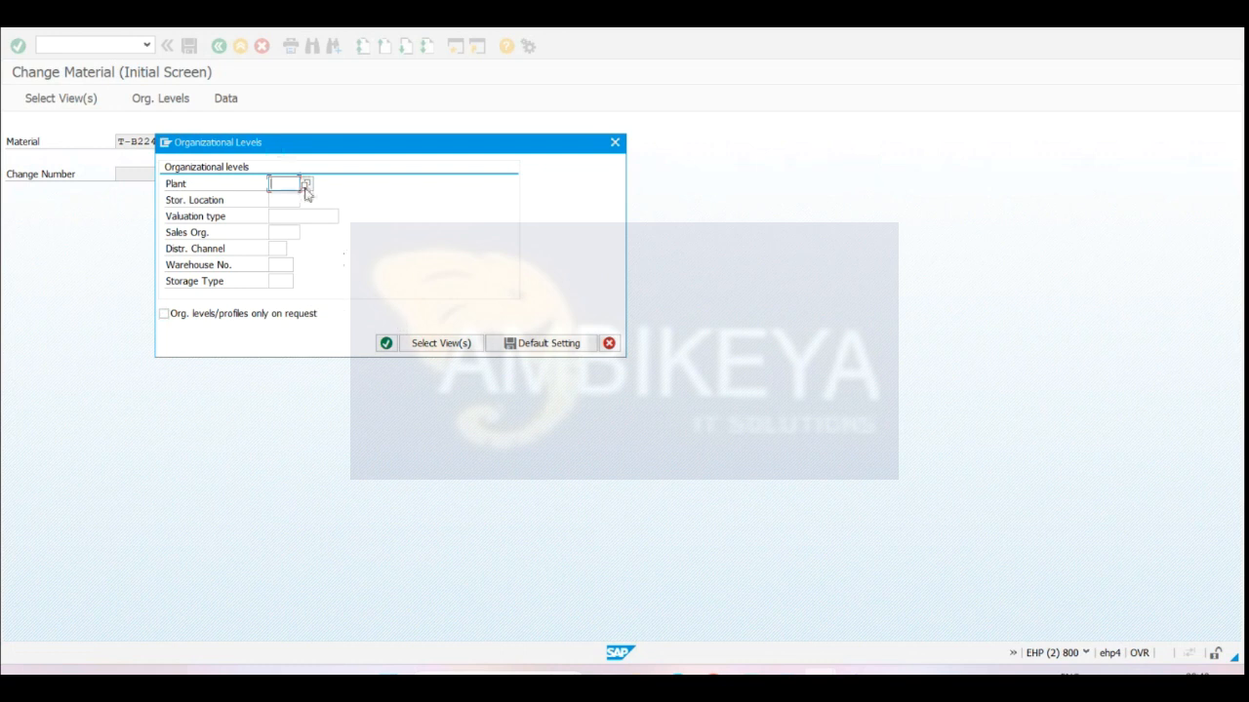
key(F4)
double_click(148, 308)
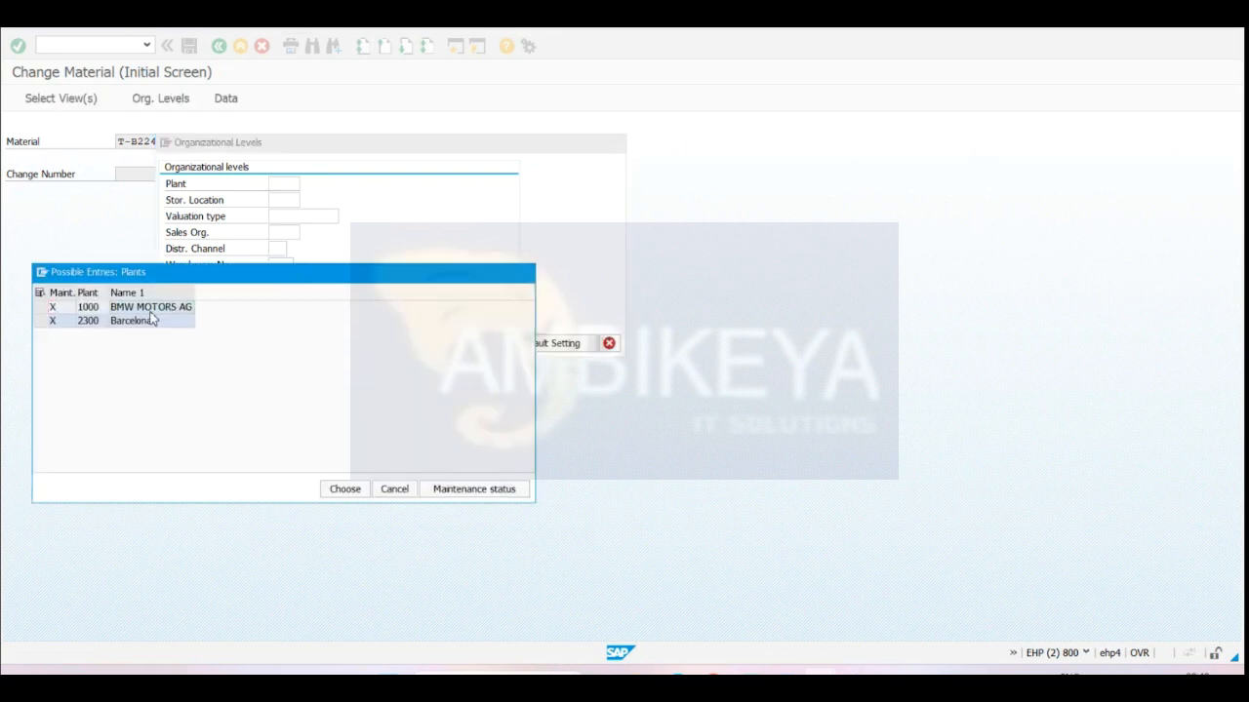
click(386, 342)
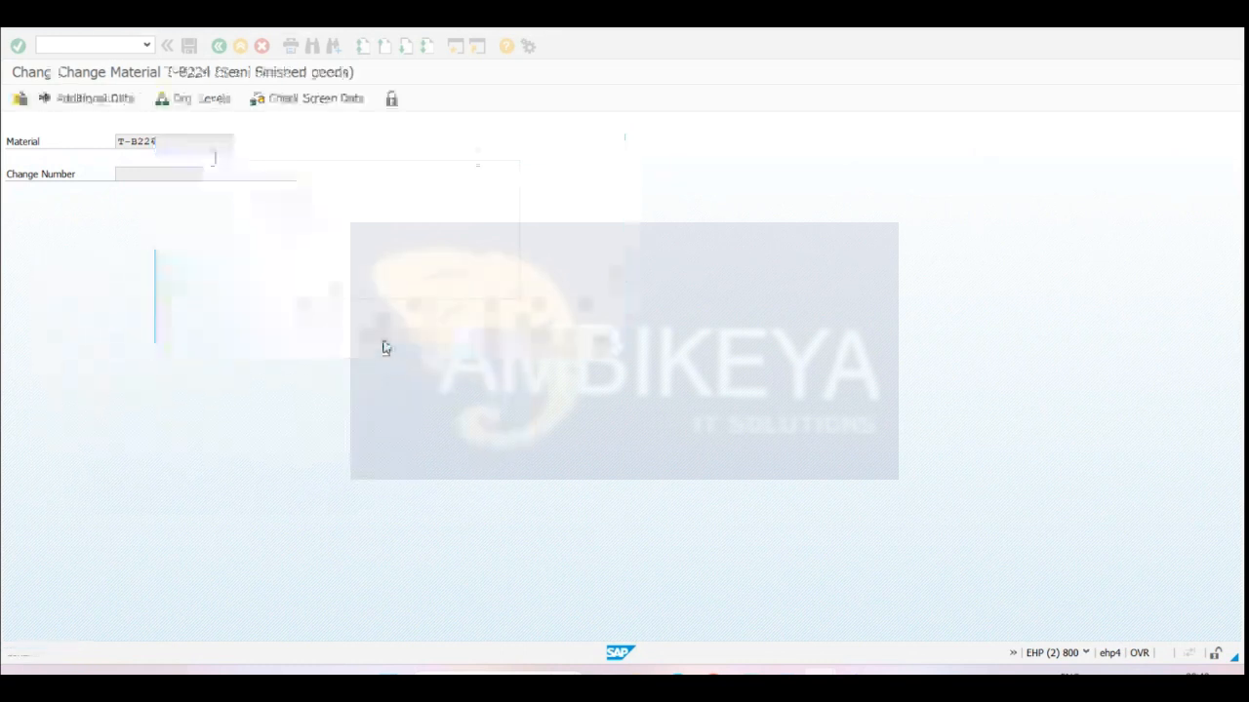
- In the additional data of T-B224, start a units of measure row with X quantity 2 and alternative unit /PL
click(90, 98)
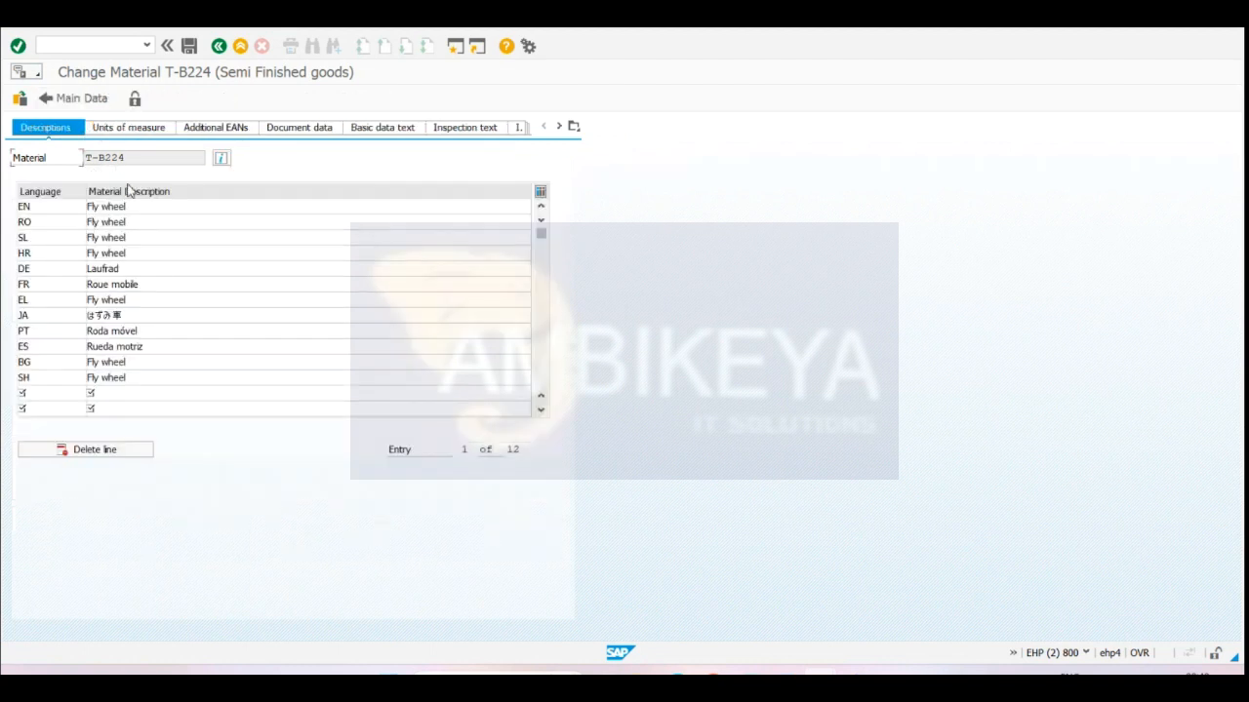
click(152, 134)
click(49, 272)
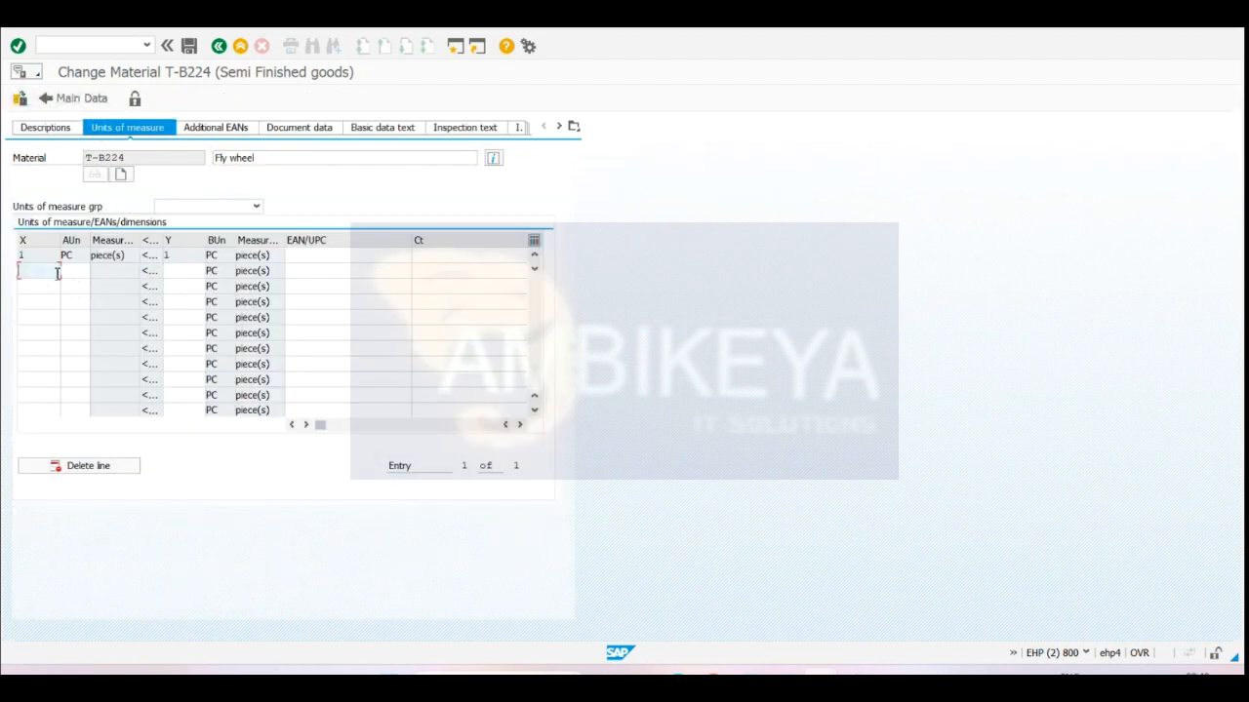
text(2)
click(69, 273)
click(97, 271)
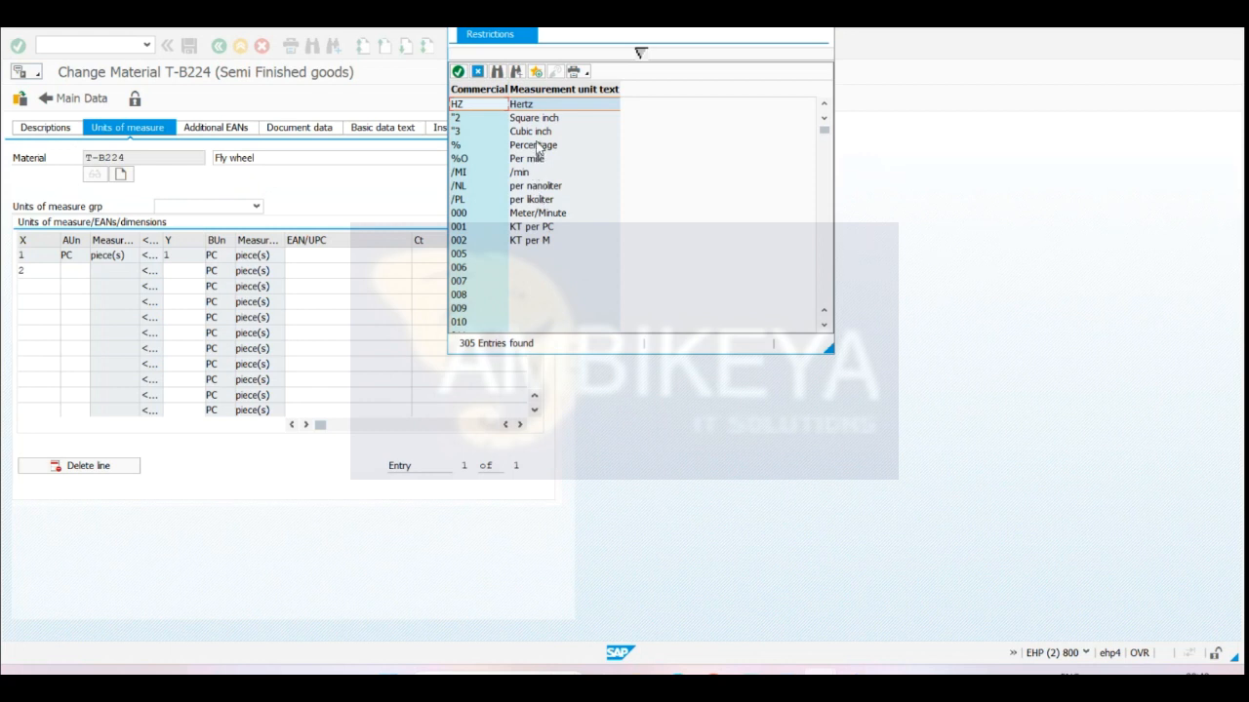
double_click(548, 200)
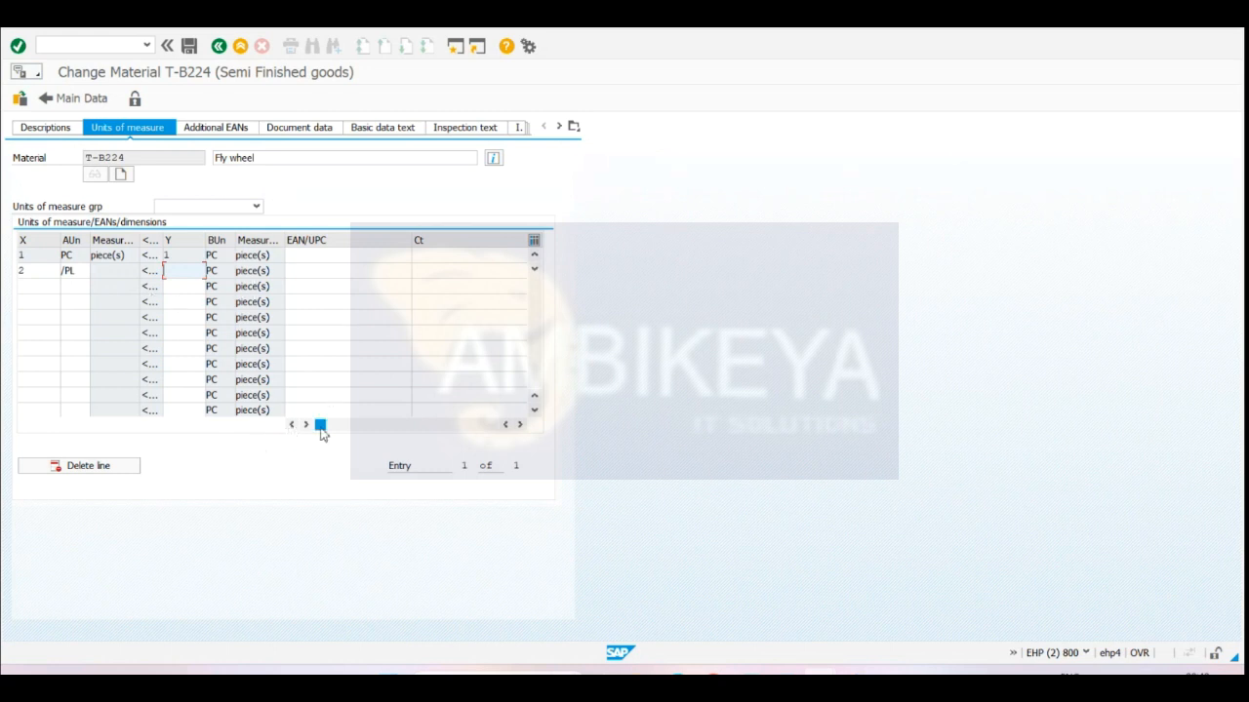
- Examine the volume, weight and lower-unit columns of the units of measure table
click(522, 426)
click(522, 426)
click(522, 426)
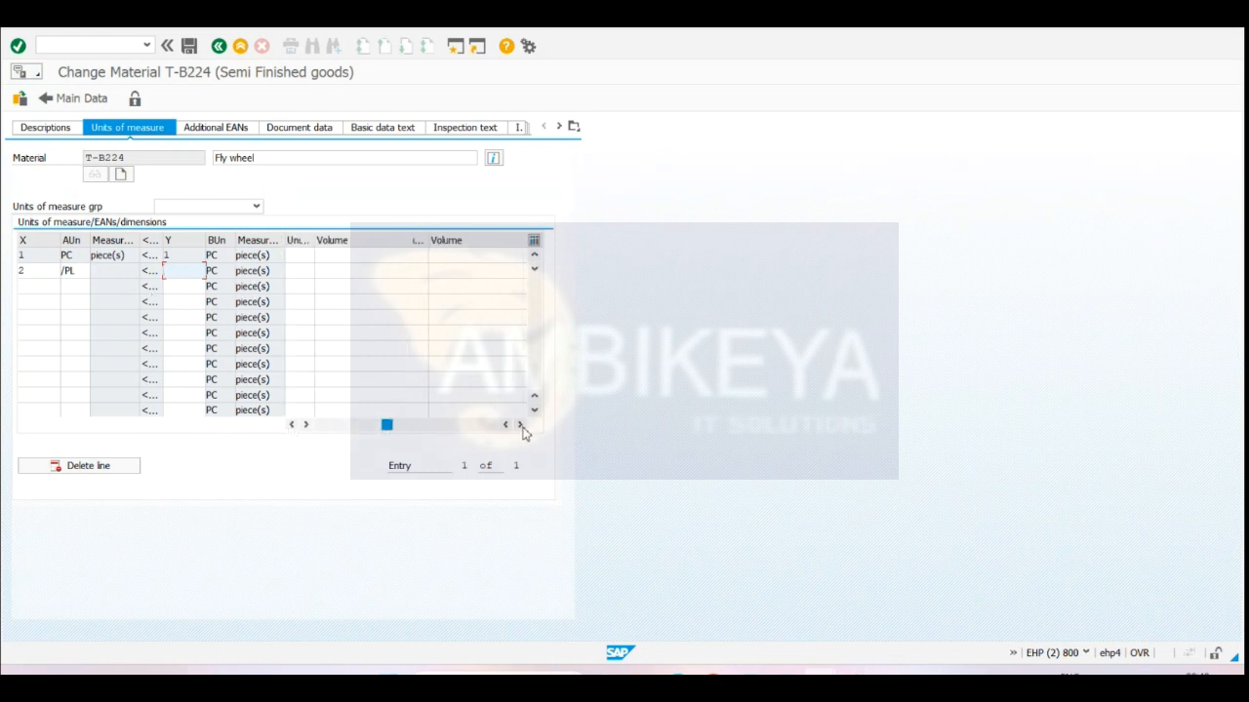
click(521, 426)
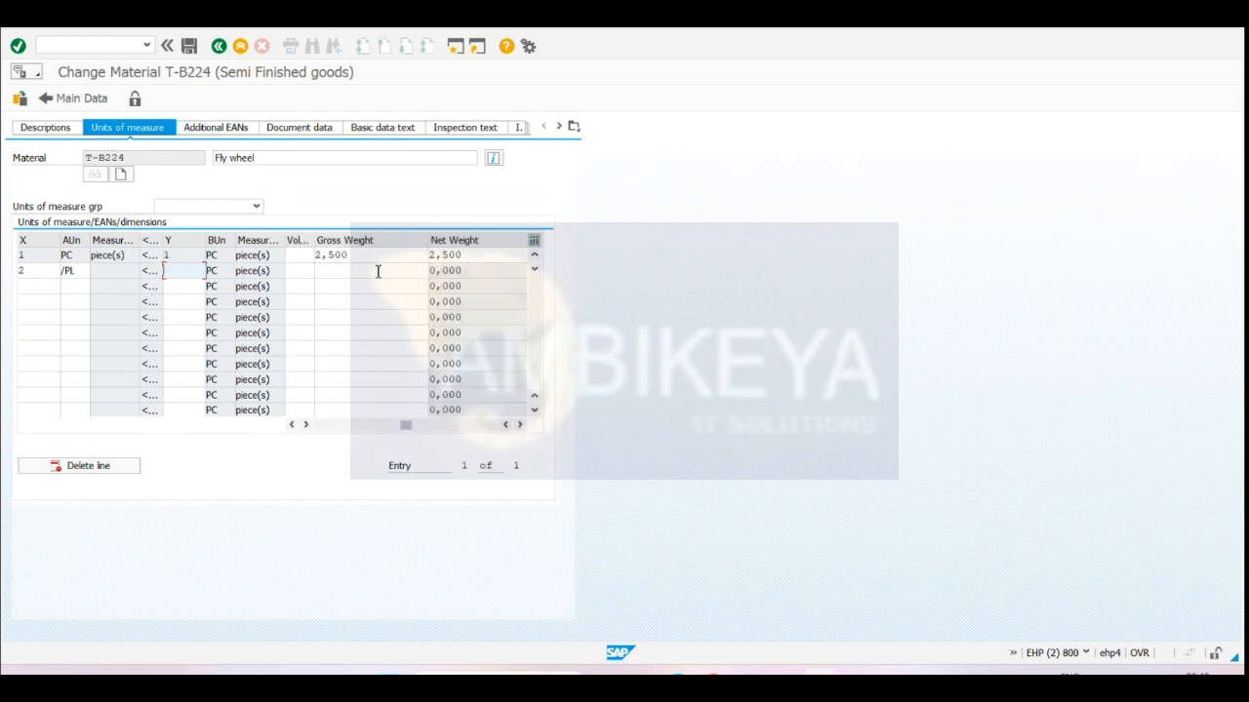
click(519, 425)
click(519, 425)
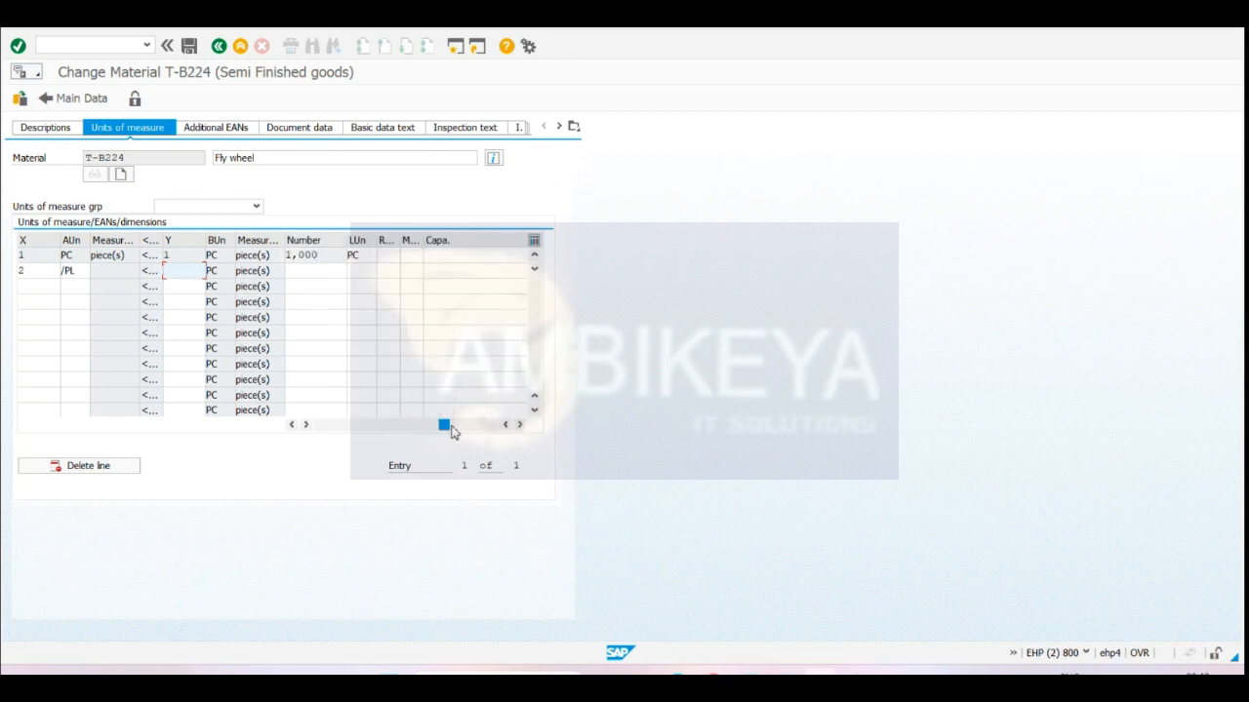
click(293, 426)
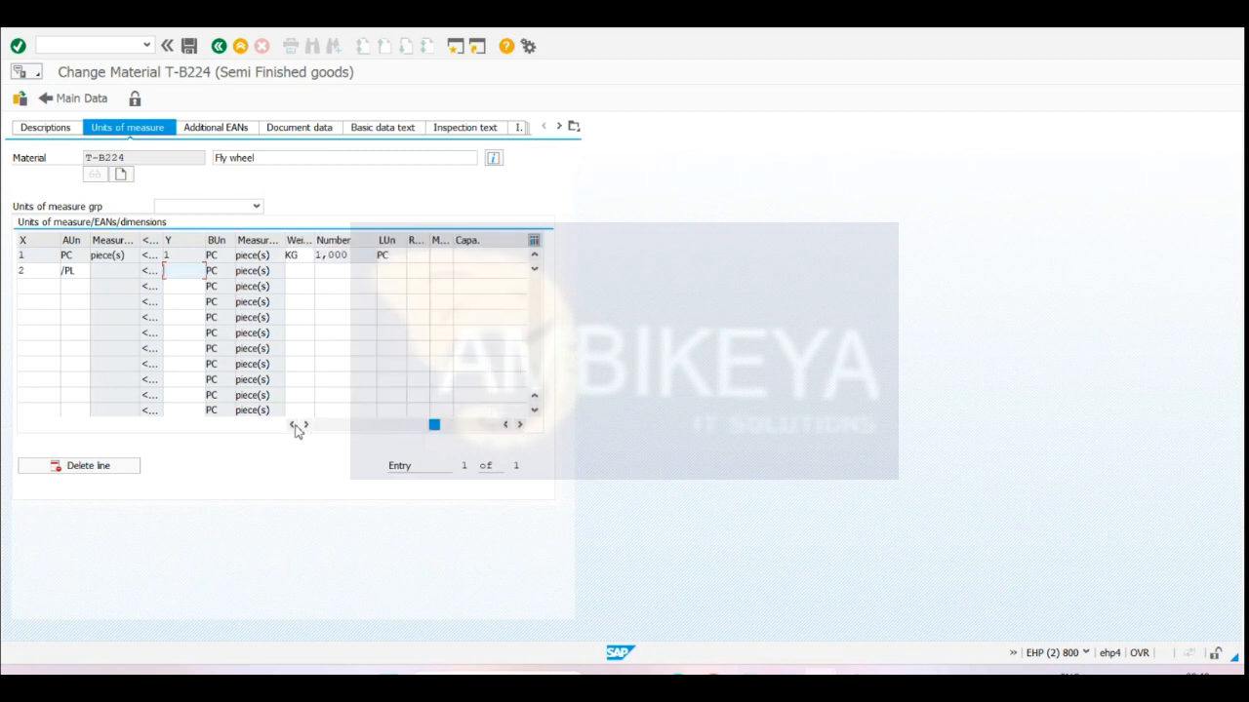
click(294, 426)
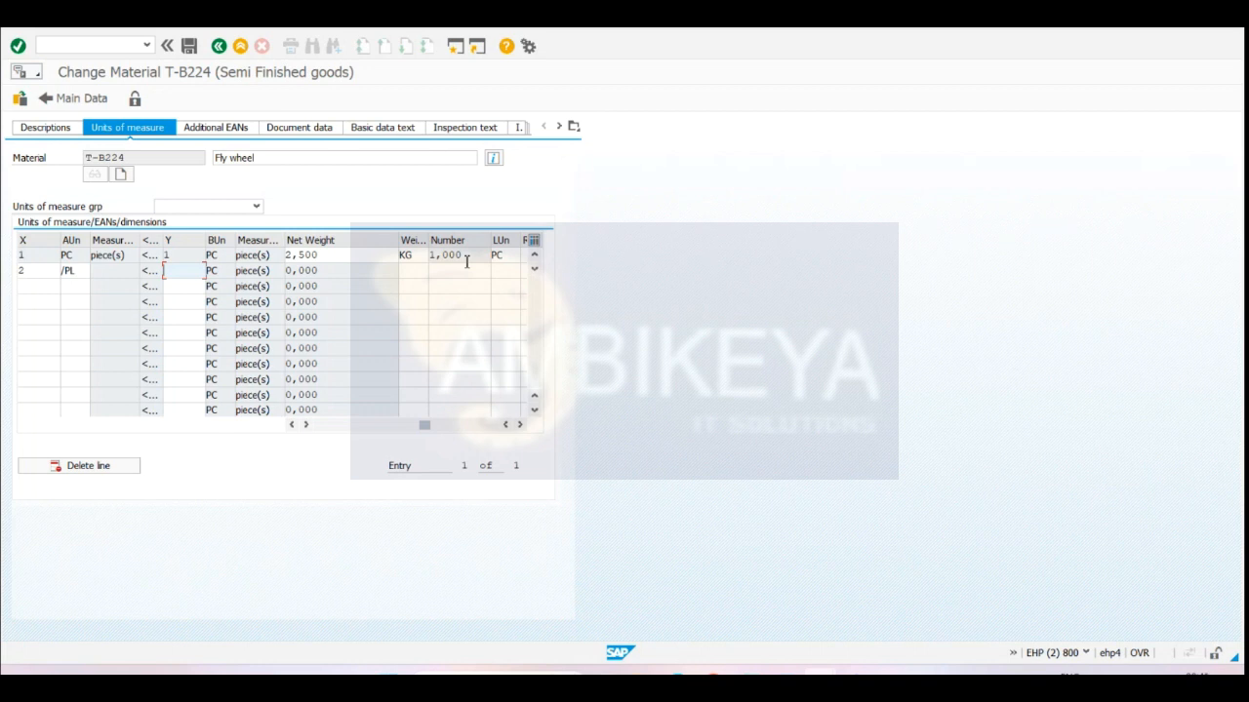
- Set the base unit quantity Y of the /PL row to 2 and confirm the conversion
click(71, 287)
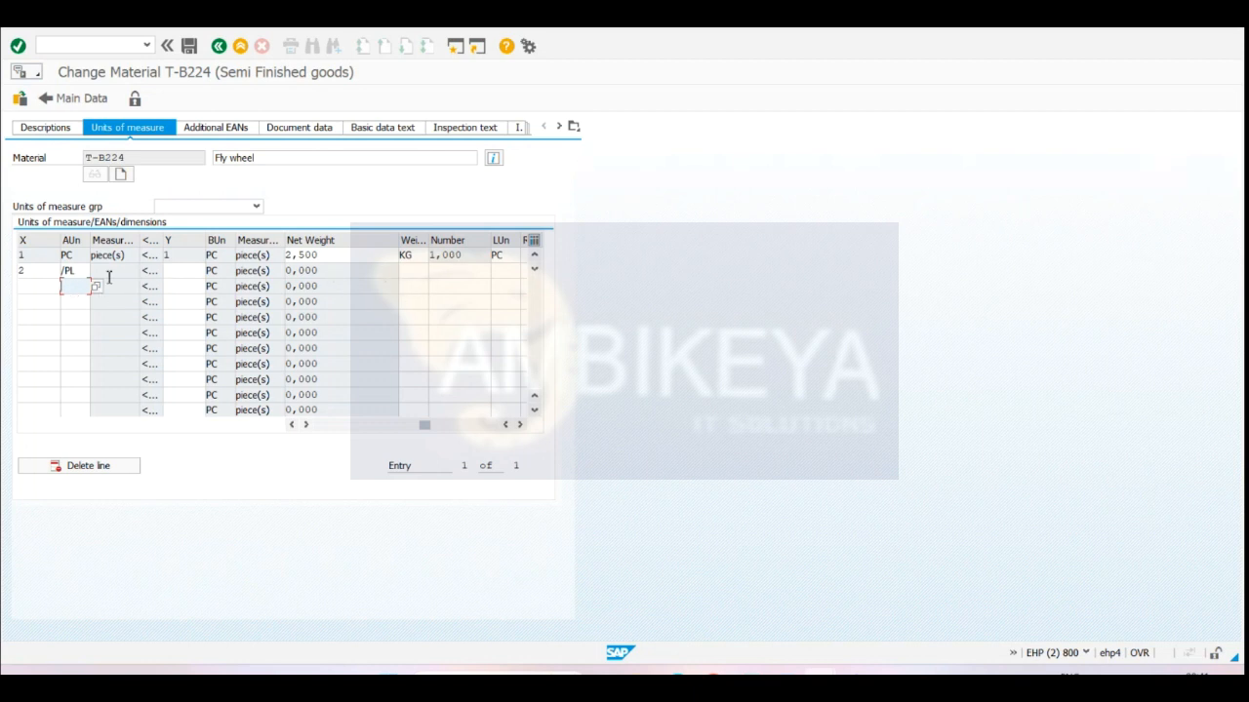
click(193, 272)
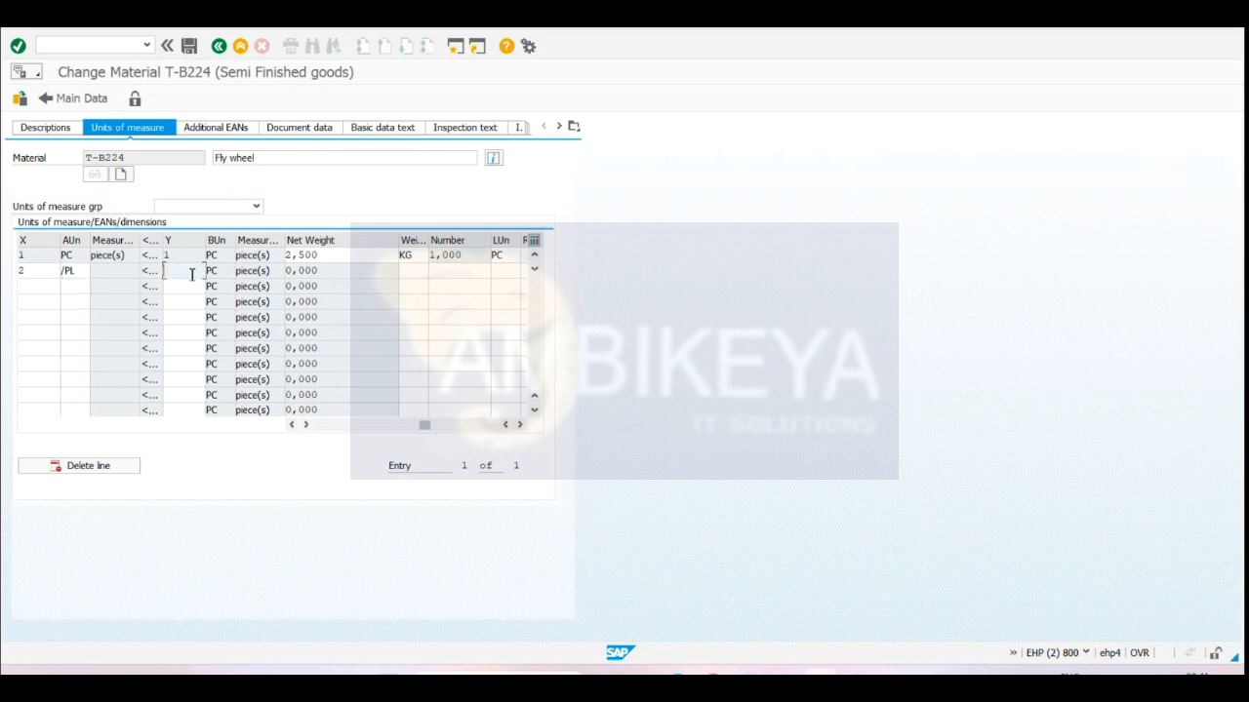
key(Return)
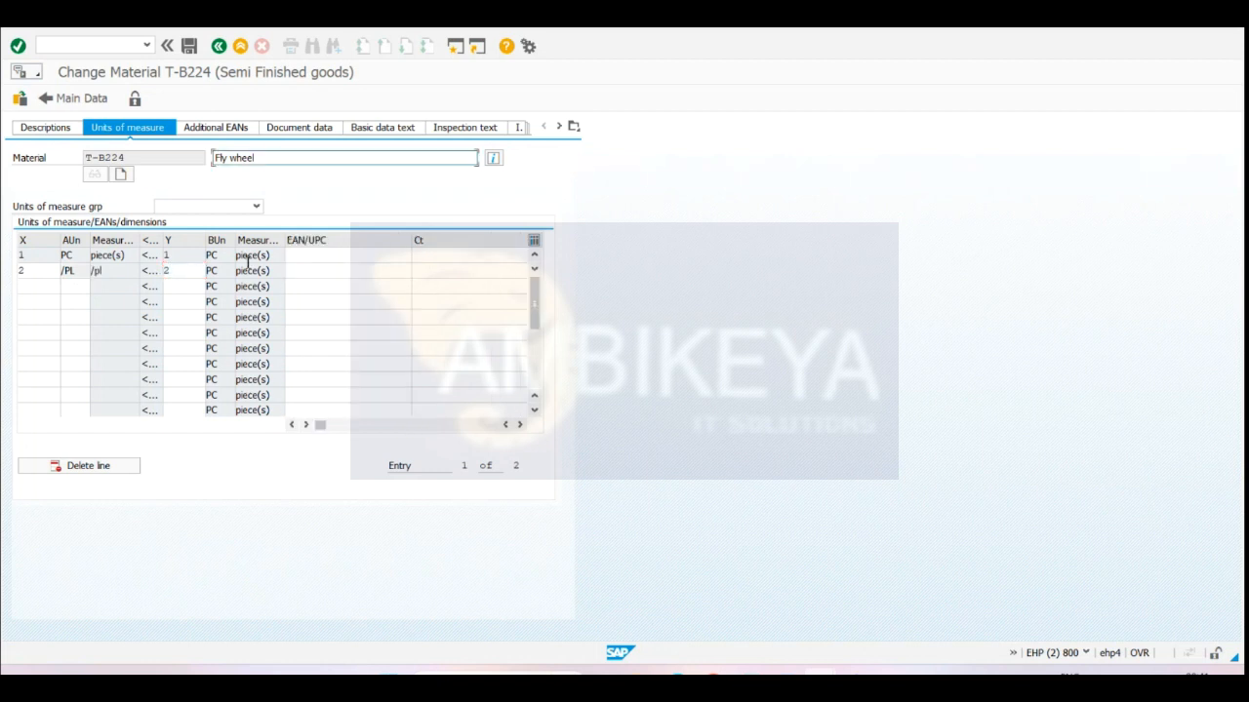
- Try to enter a gross weight of 5.000,000 for the /PL unit row
click(520, 425)
click(520, 425)
click(520, 426)
click(520, 425)
click(520, 425)
click(519, 426)
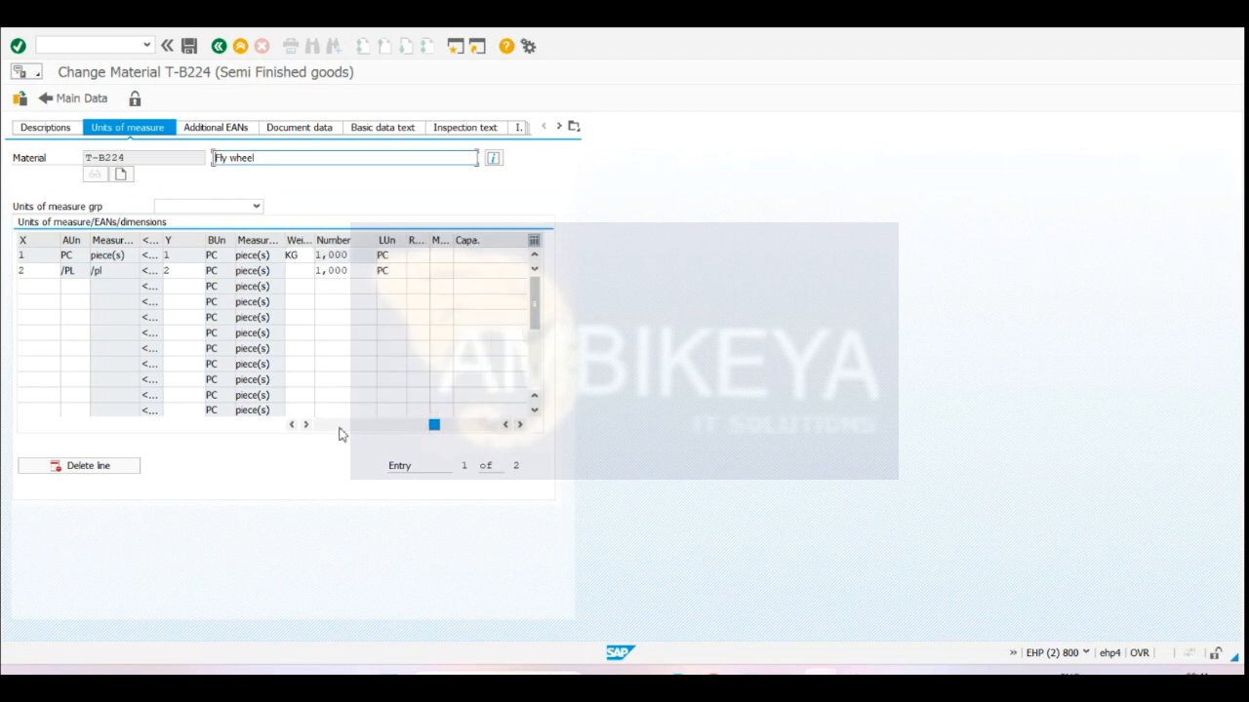
click(292, 425)
click(292, 425)
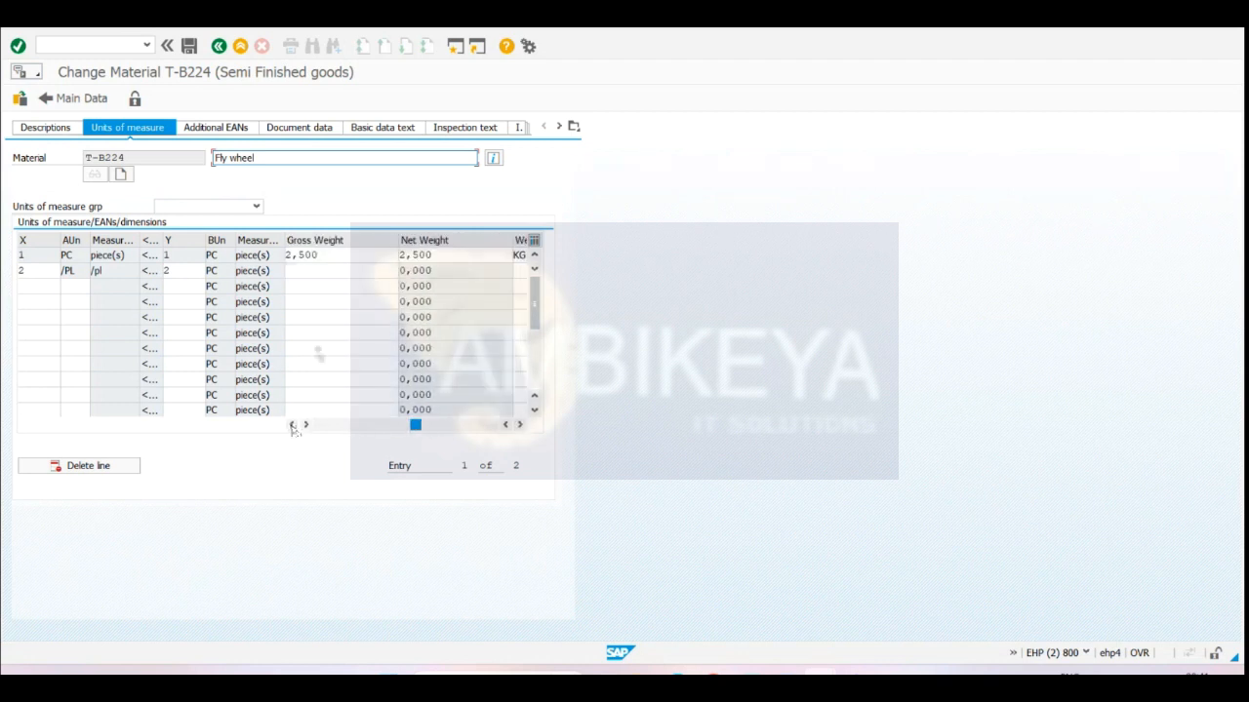
click(353, 269)
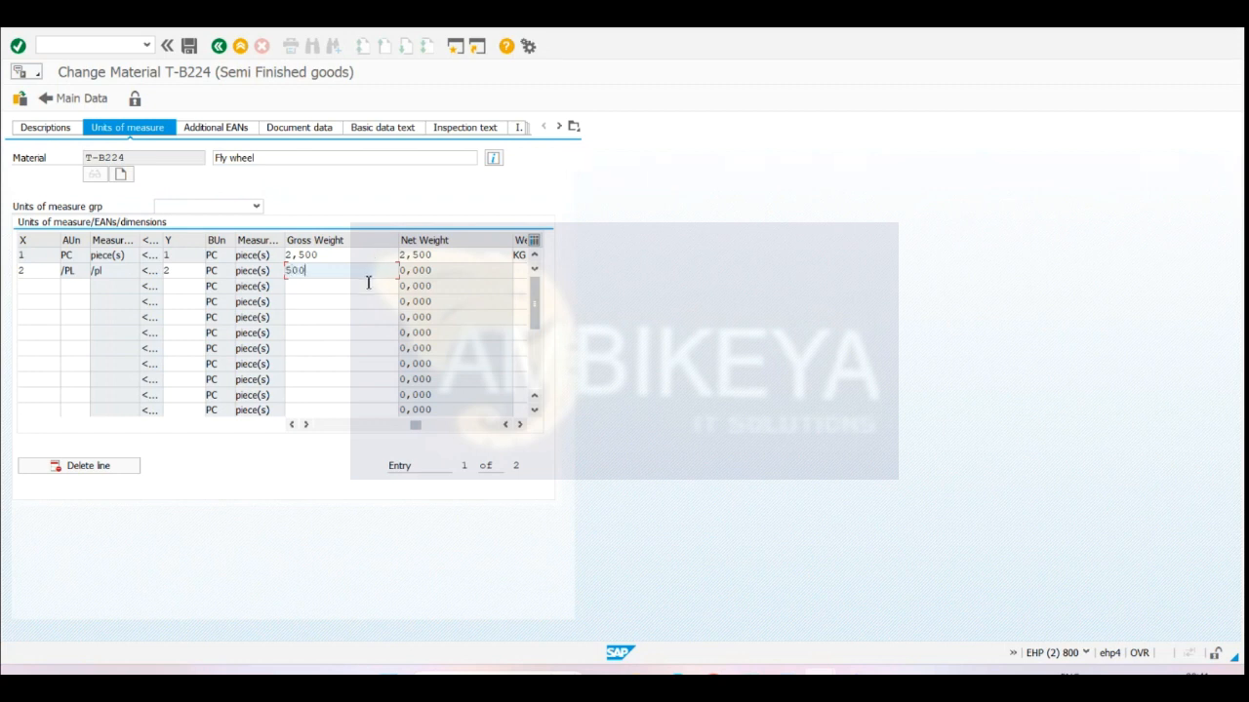
key(Return)
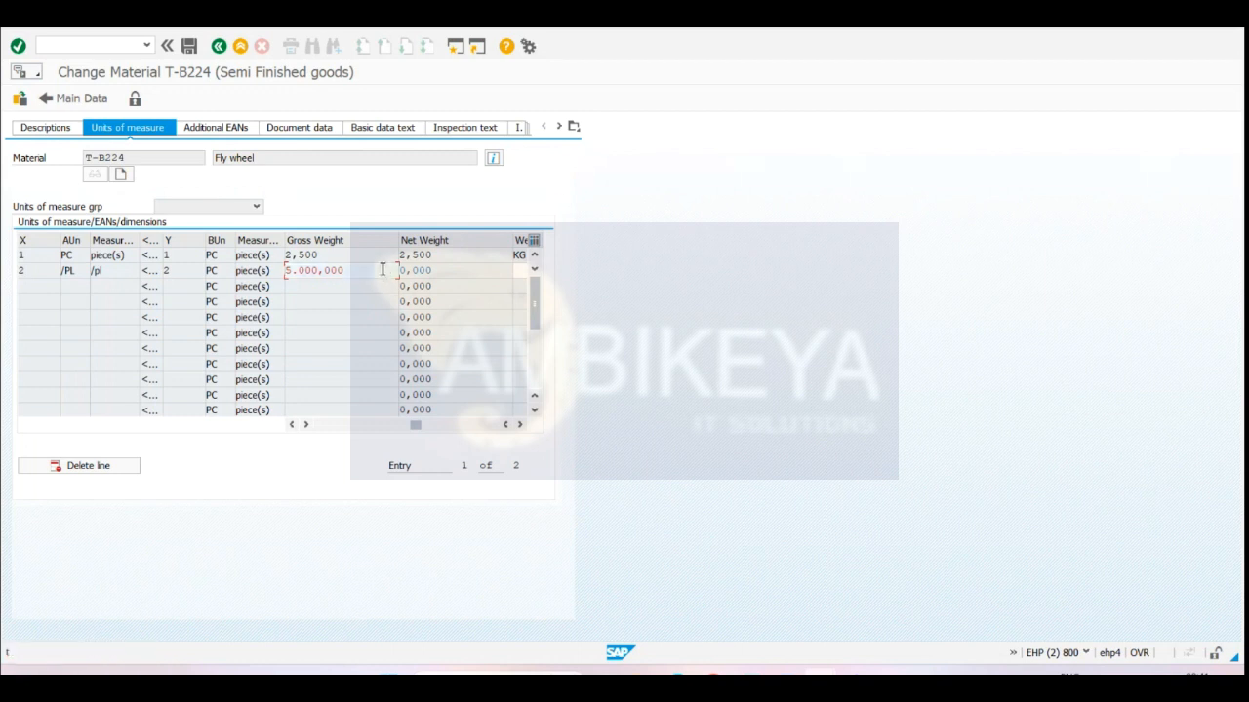
key(BackSpace)
key(Return)
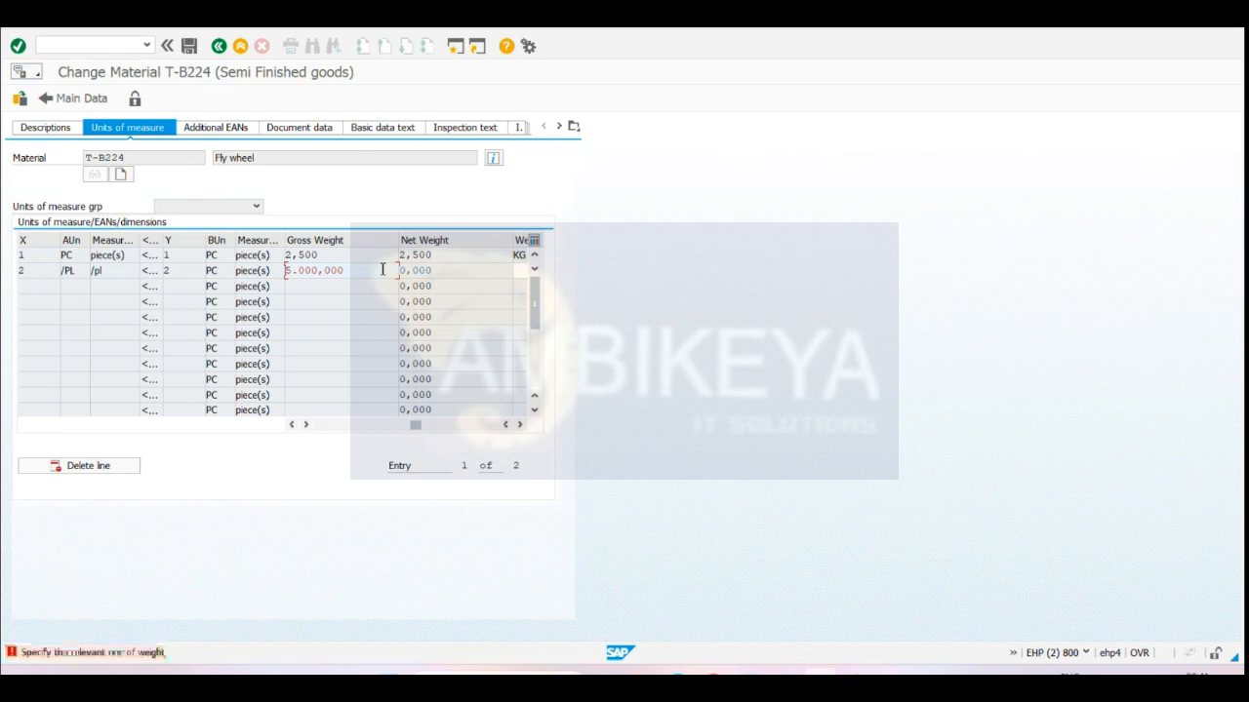
- Set the gross weight of the /PL unit row to 5
key(BackSpace)
key(BackSpace)
key(BackSpace)
key(BackSpace)
key(Return)
click(377, 287)
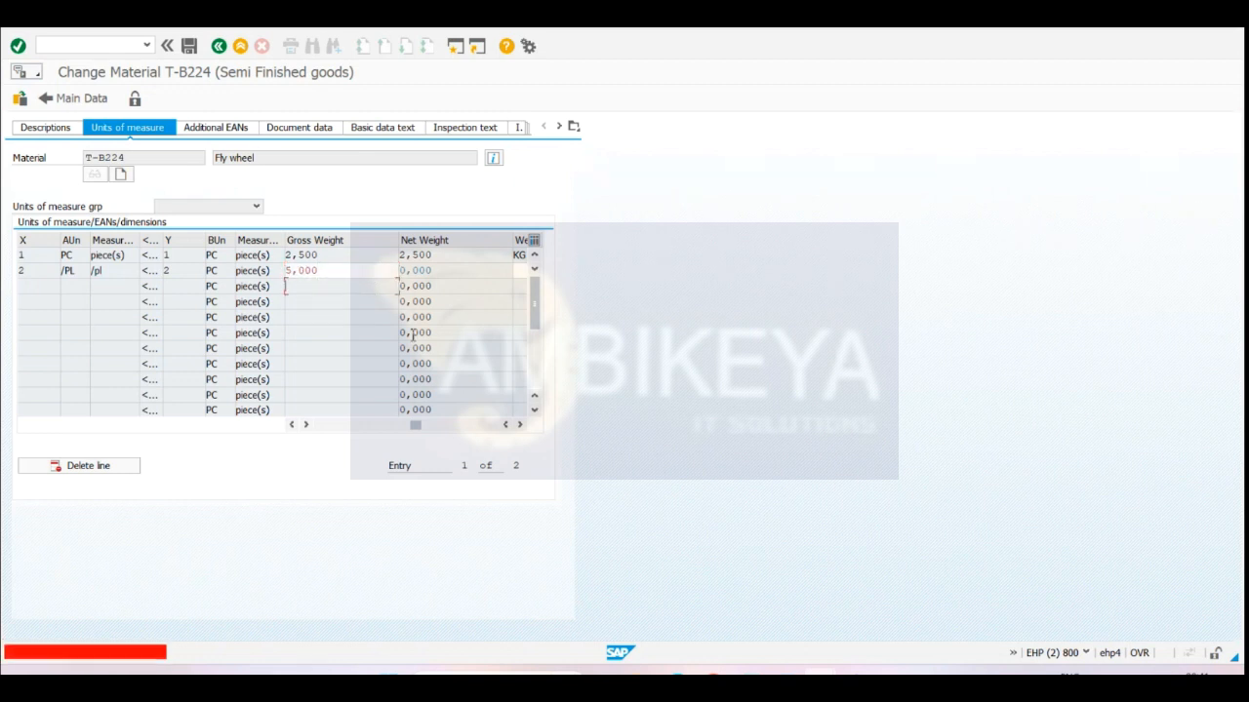
- Assign LB (US pound) as the weight unit of the /PL row and confirm the entry
click(520, 424)
click(520, 425)
click(319, 271)
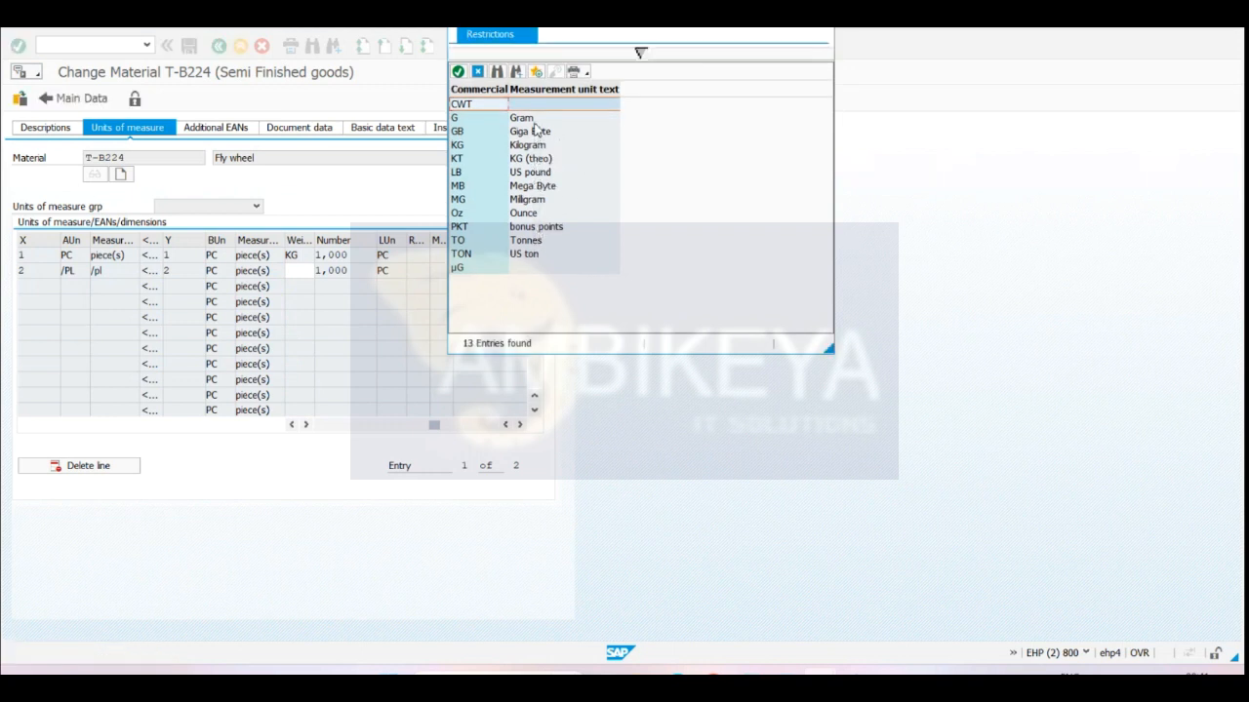
double_click(538, 175)
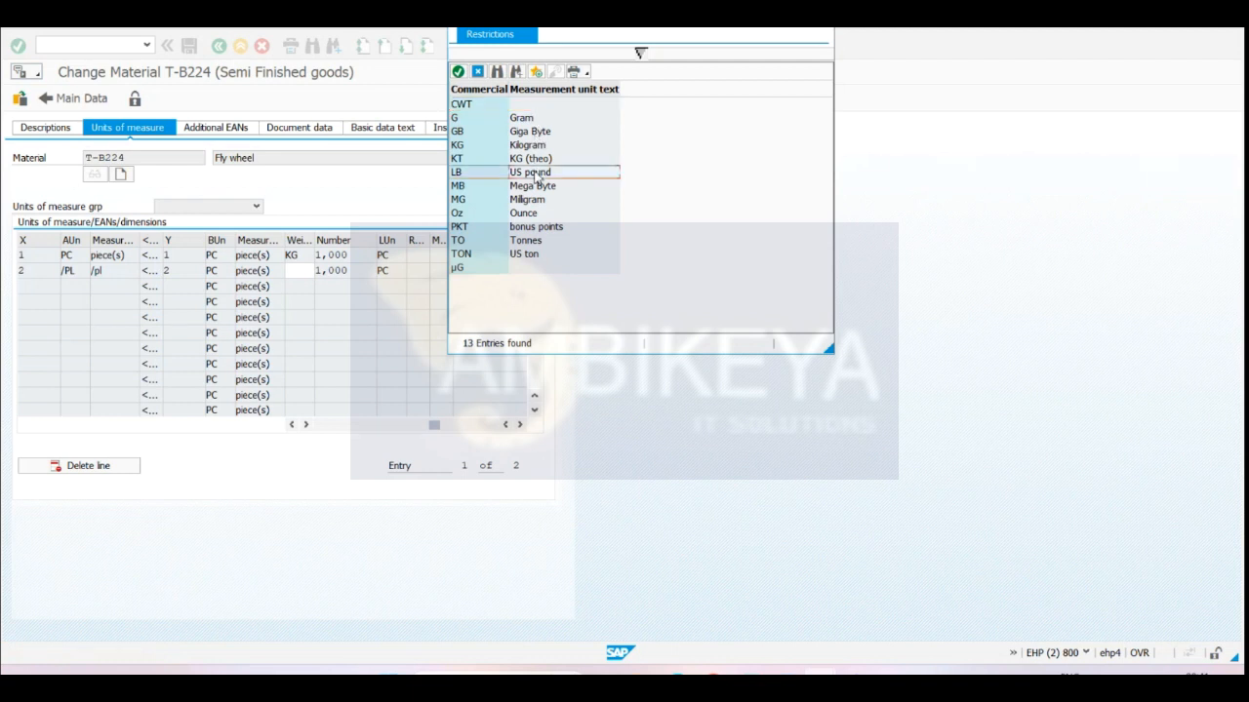
key(Return)
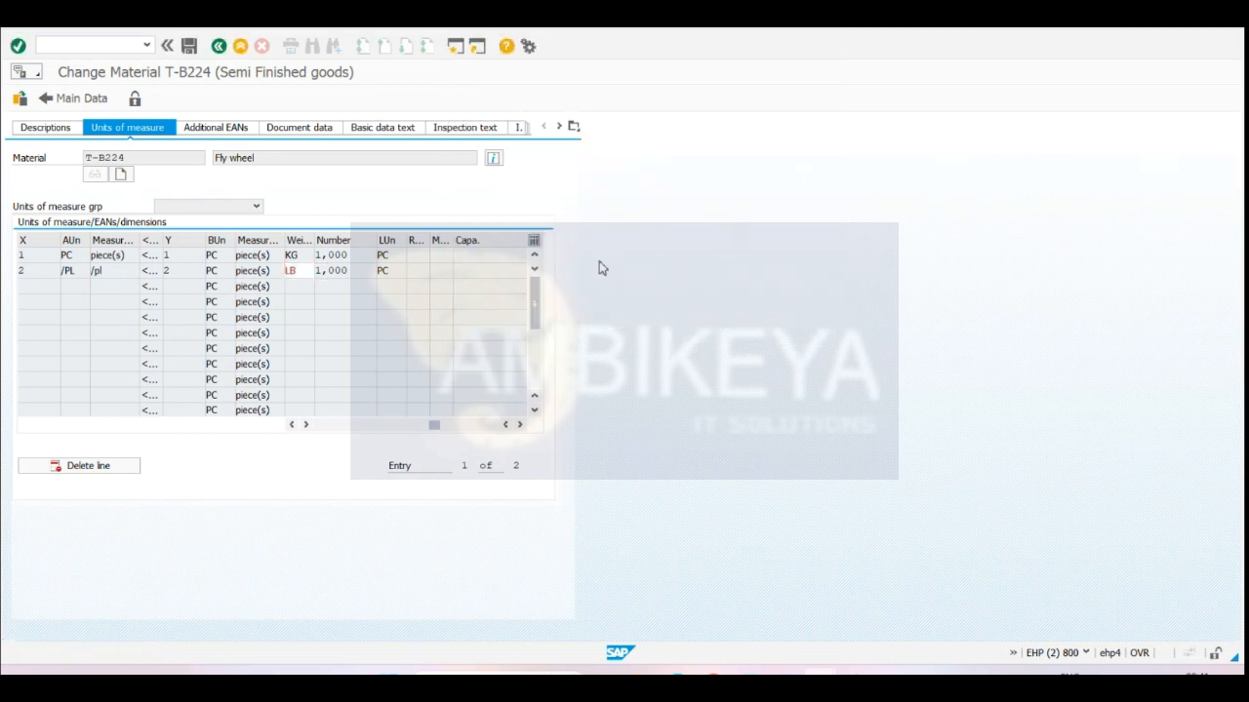
- Examine the gross weight, net weight and dimension columns of the /PL row in the units of measure table
click(518, 425)
click(518, 425)
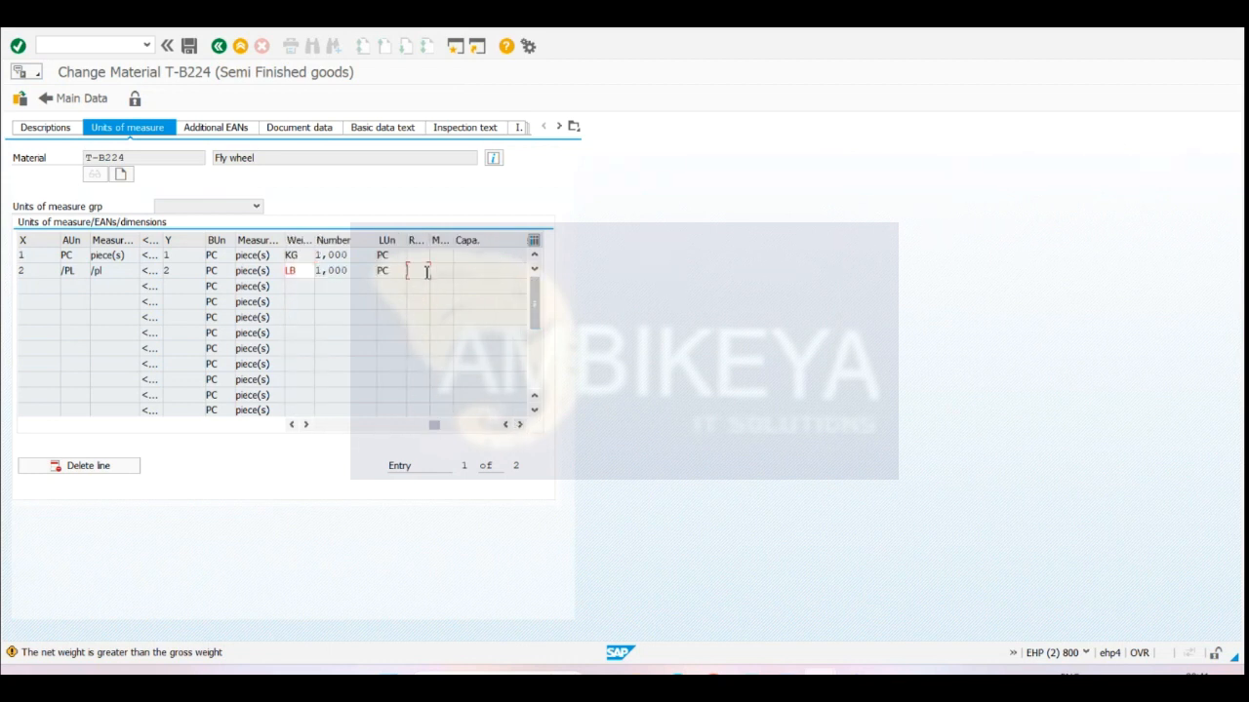
click(290, 424)
click(290, 424)
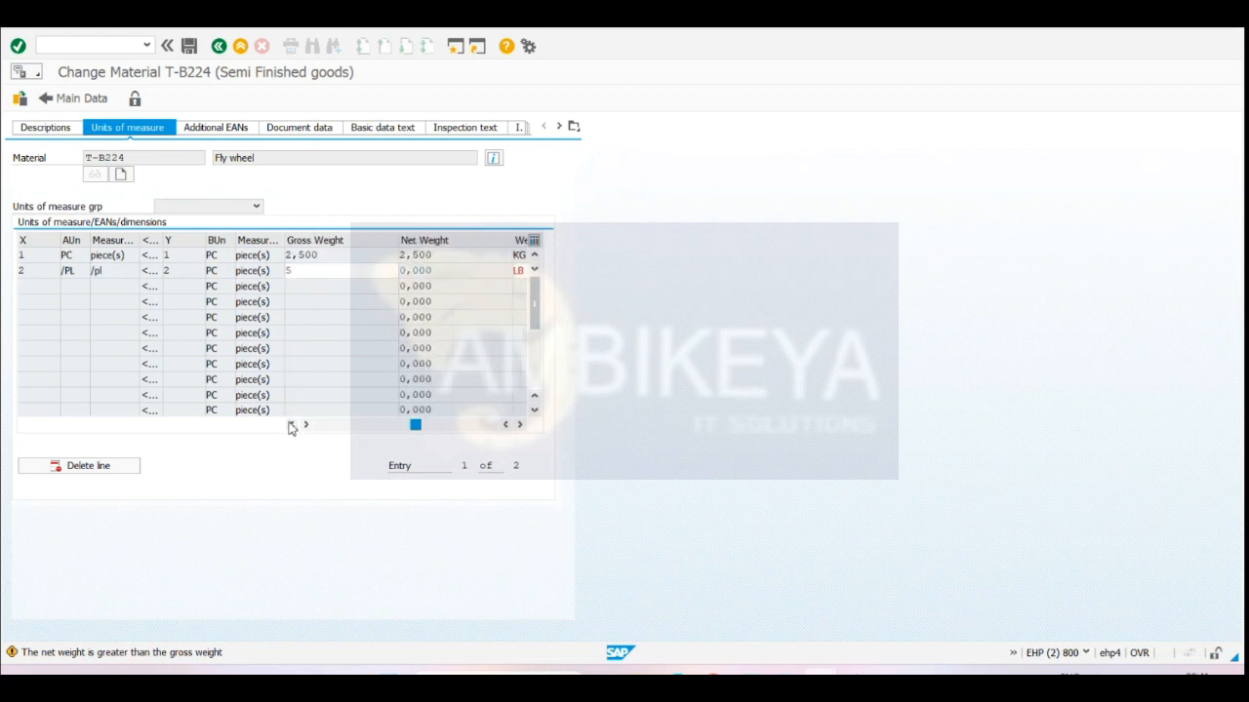
click(290, 424)
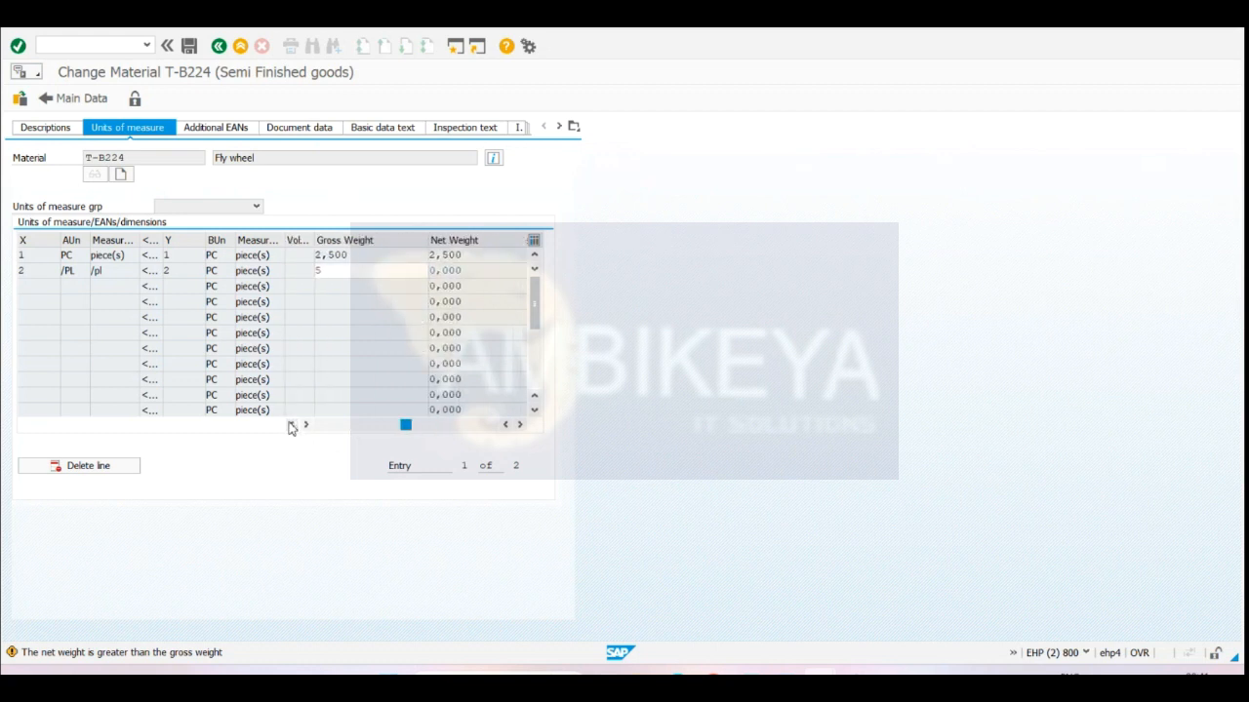
click(114, 285)
click(341, 292)
click(519, 426)
click(519, 427)
click(292, 425)
click(292, 425)
click(291, 425)
click(292, 425)
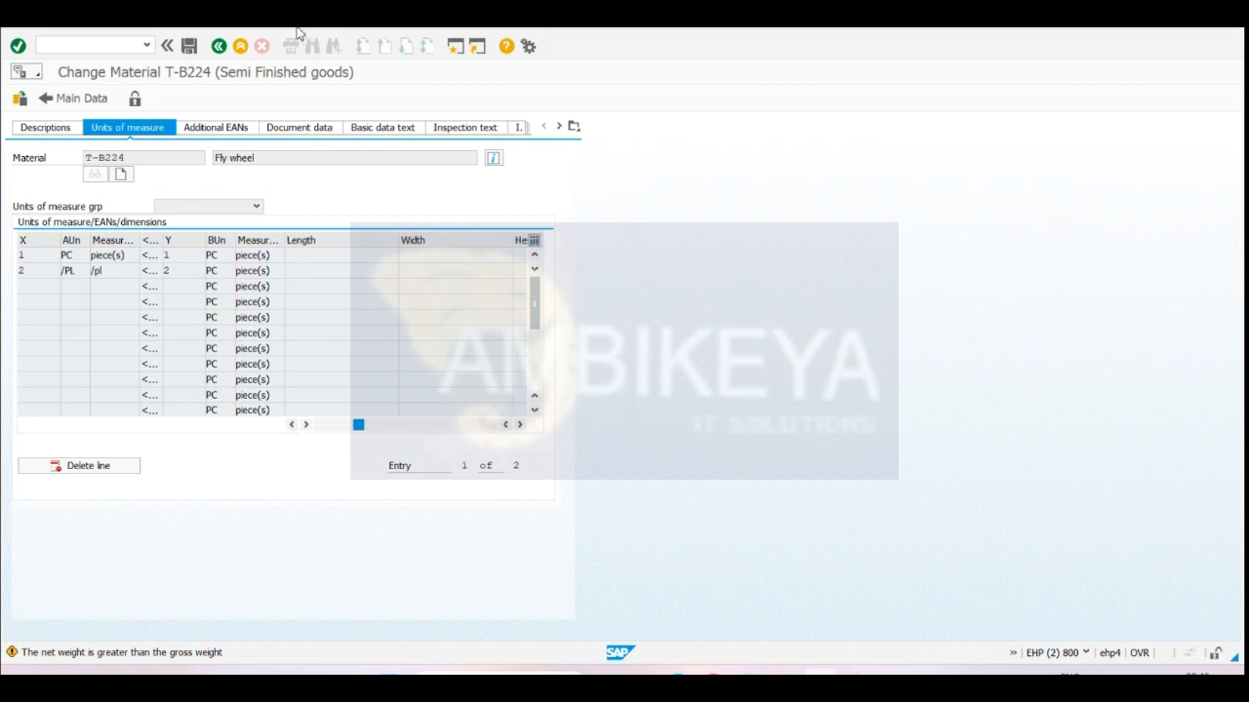
- Exit the Change Material transaction and return to the SAP Easy Access menu
click(219, 46)
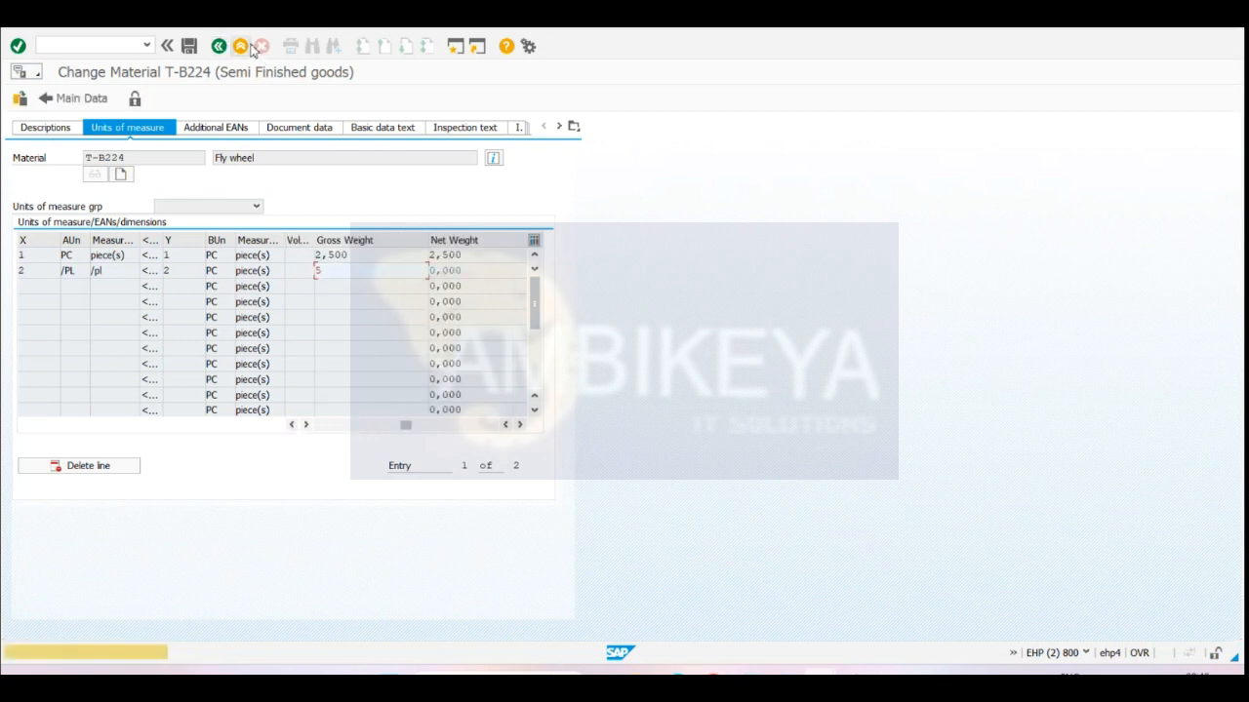
click(242, 47)
click(322, 313)
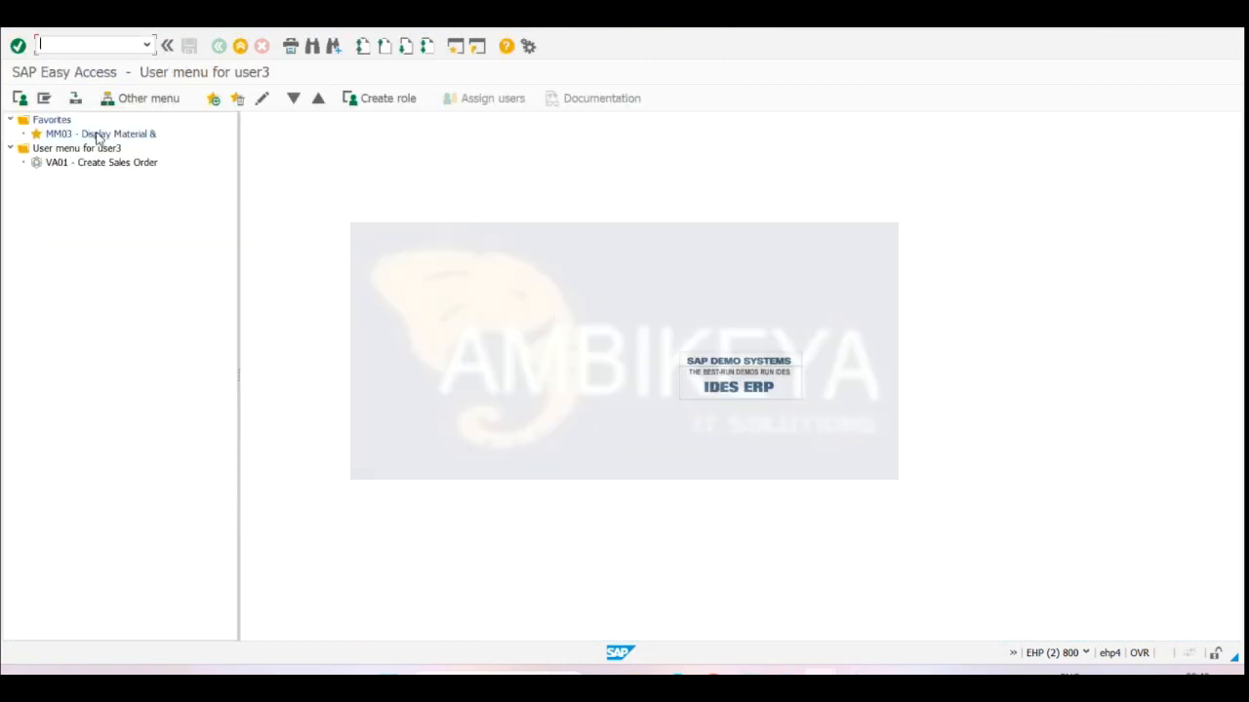
- Start Display Material from the favorites and open T-B224 with its preselected views and a plant picked from the value list
double_click(95, 134)
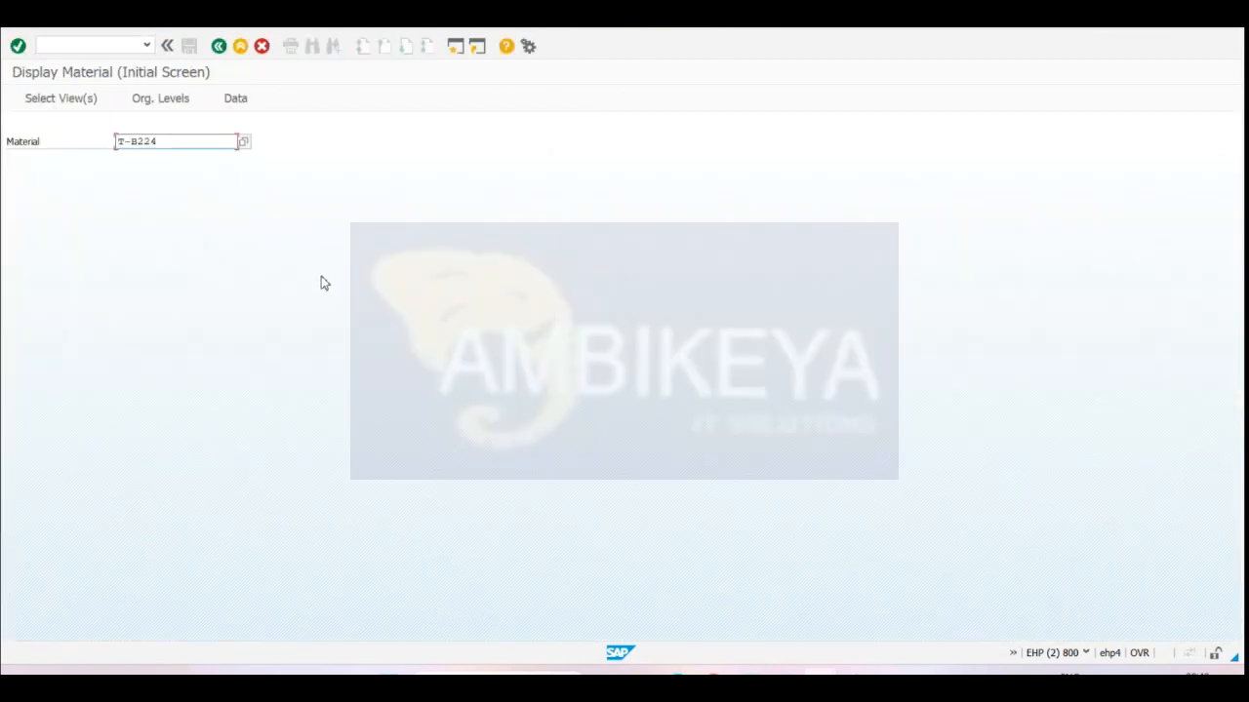
click(59, 114)
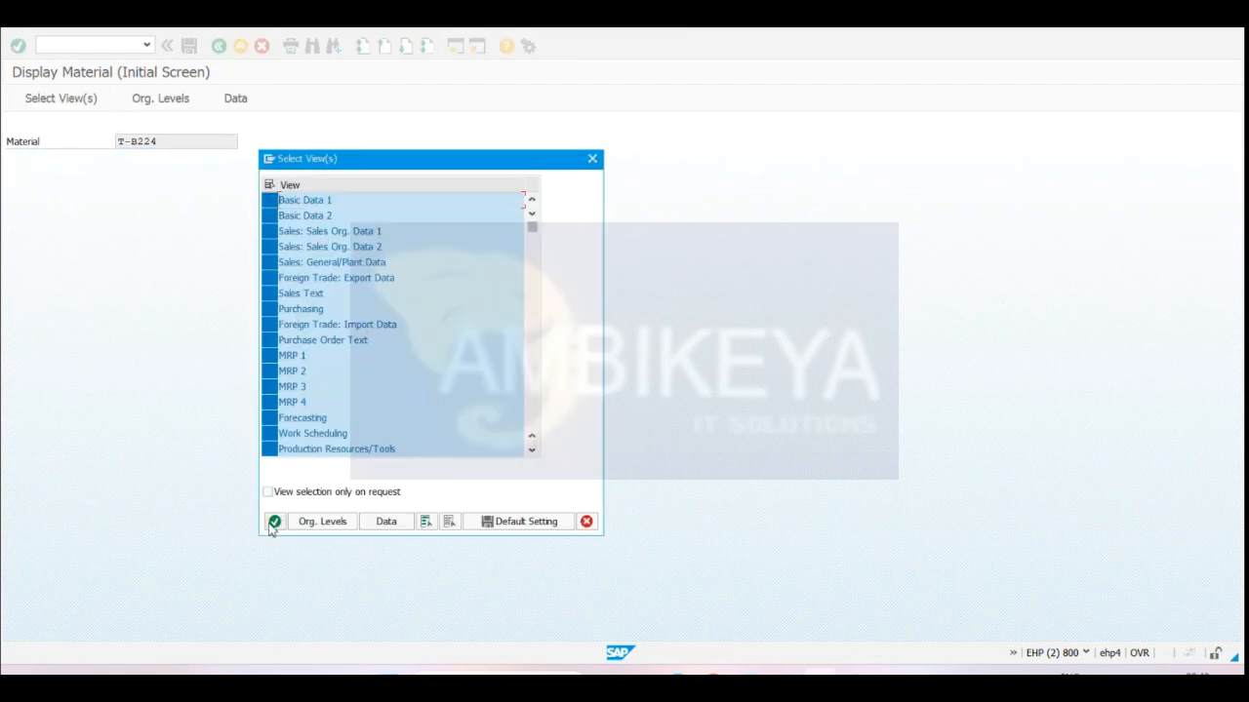
click(274, 521)
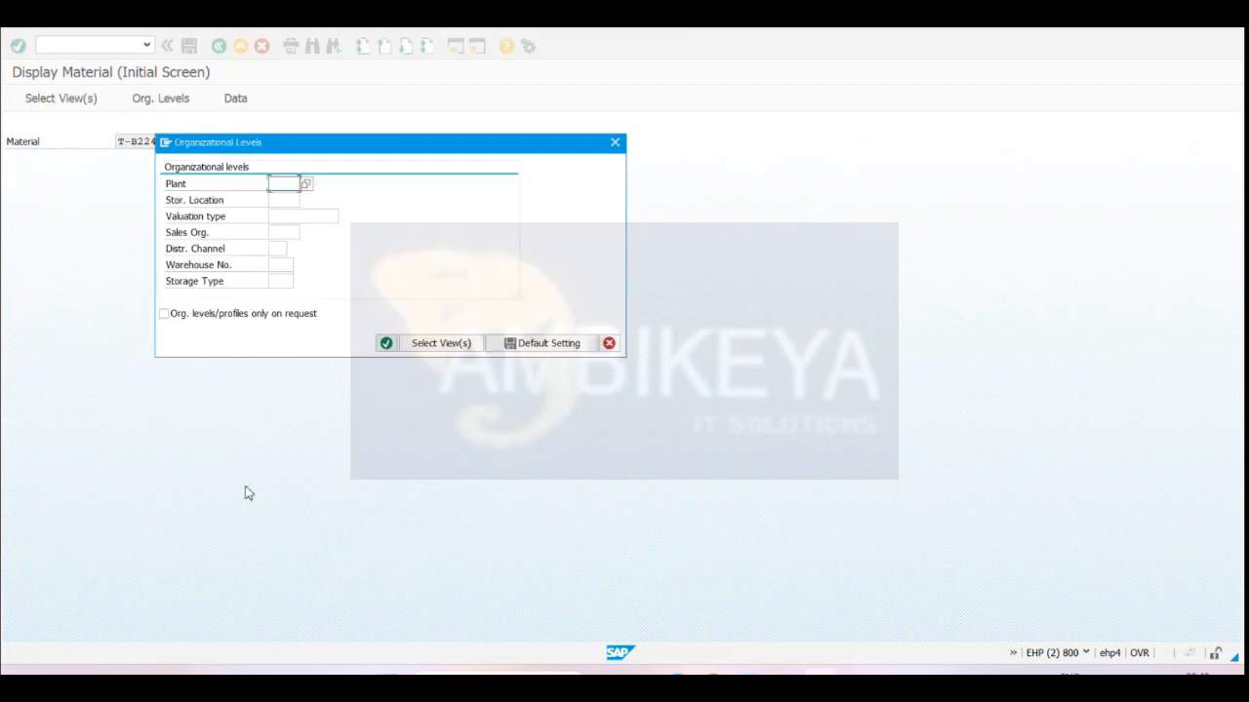
click(308, 185)
double_click(151, 308)
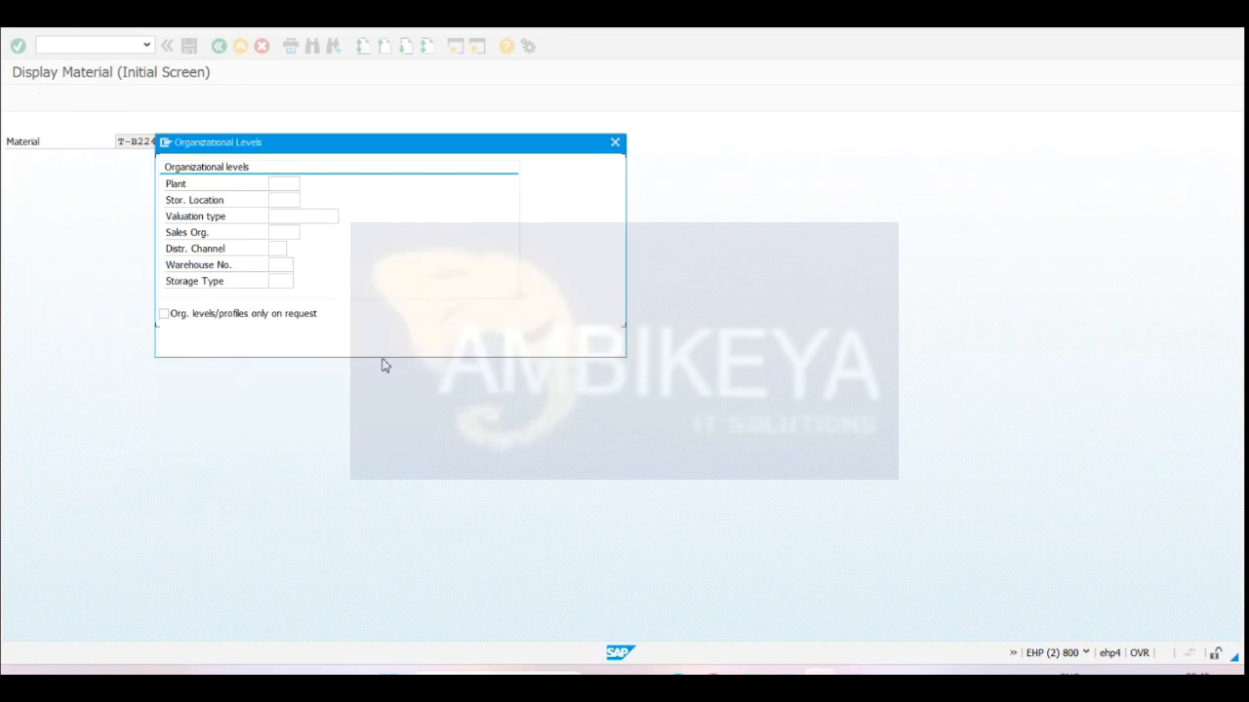
click(386, 348)
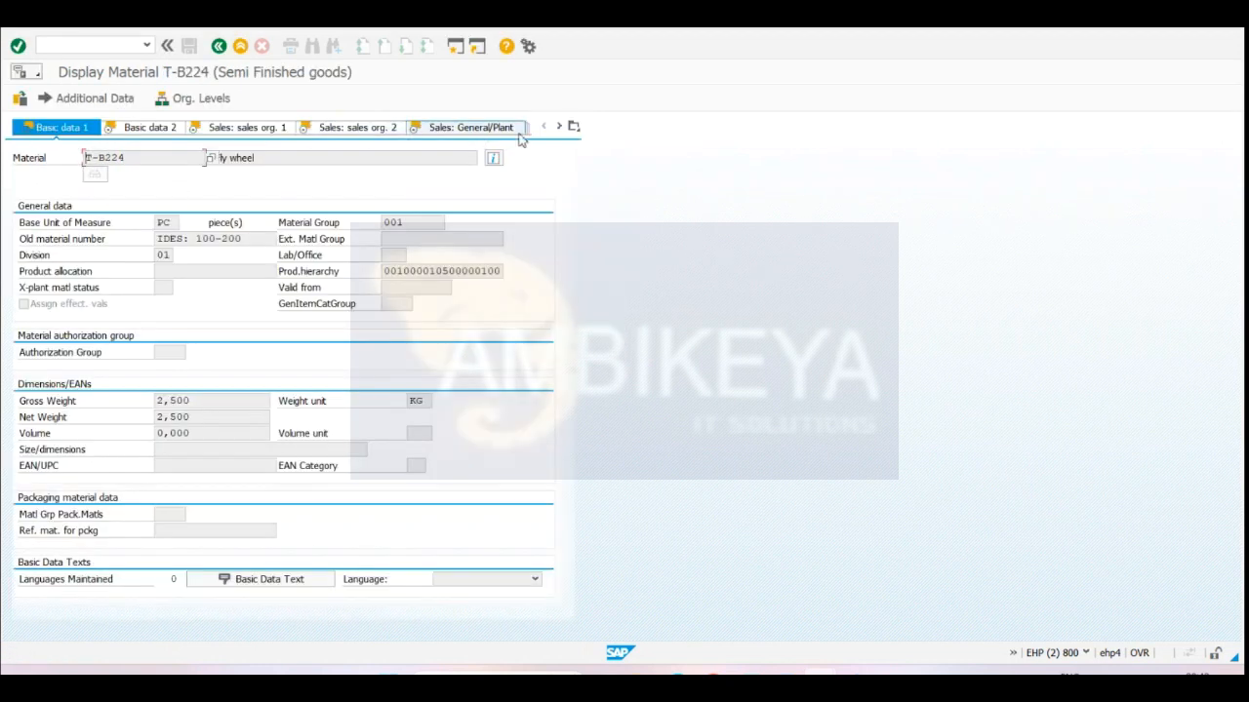
- Examine the list of available material views for T-B224, close it and leave Display Material
click(572, 127)
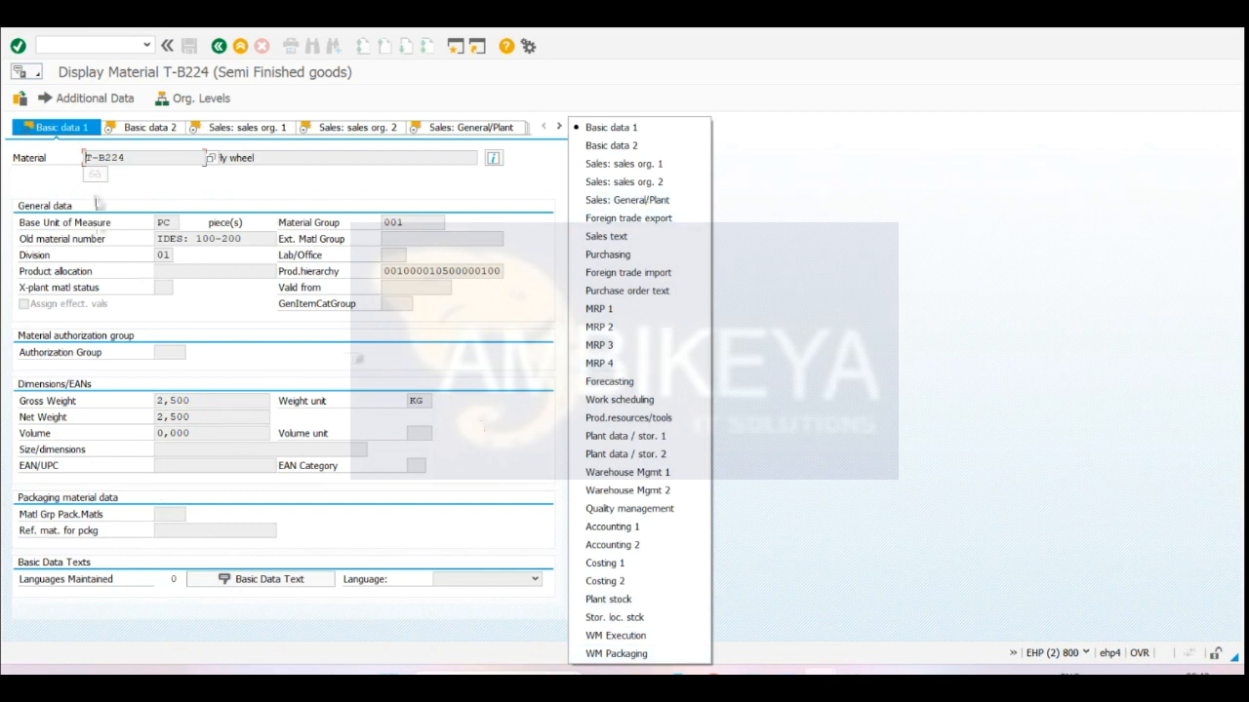
click(430, 188)
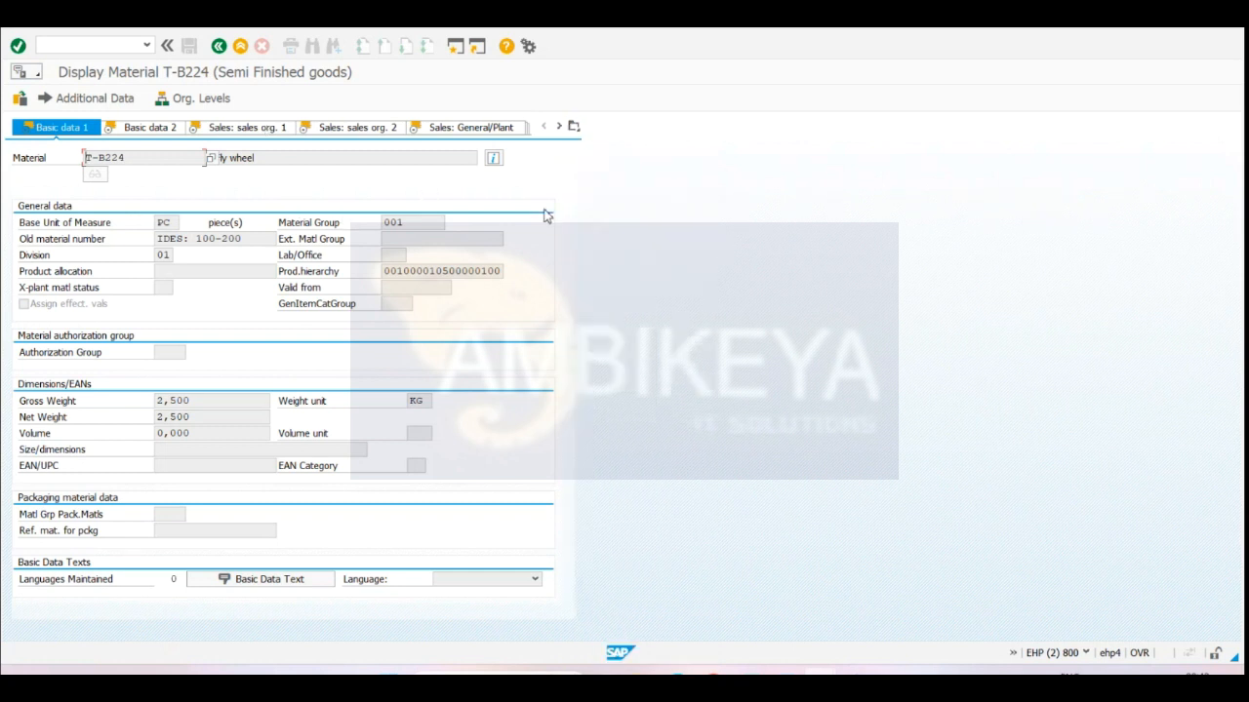
click(244, 49)
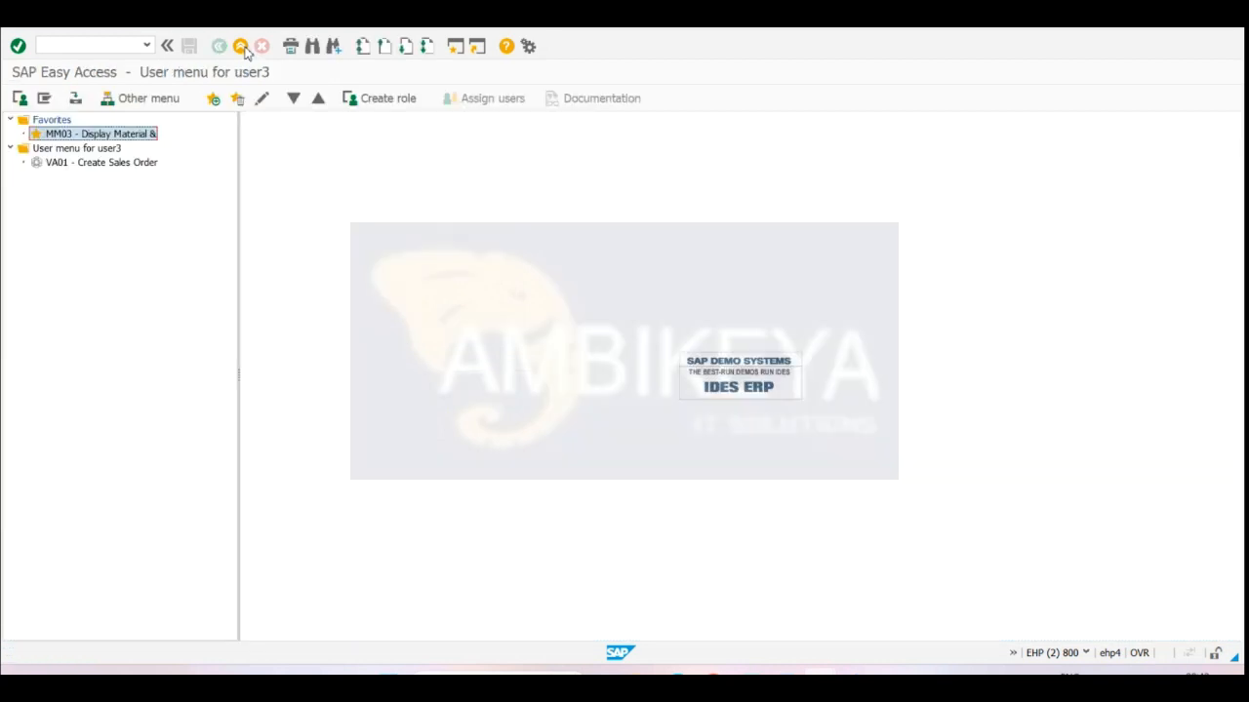
- Start Display Material from the favorites and switch to the Session Notes workbook in Excel to review the PC conversion example
double_click(115, 135)
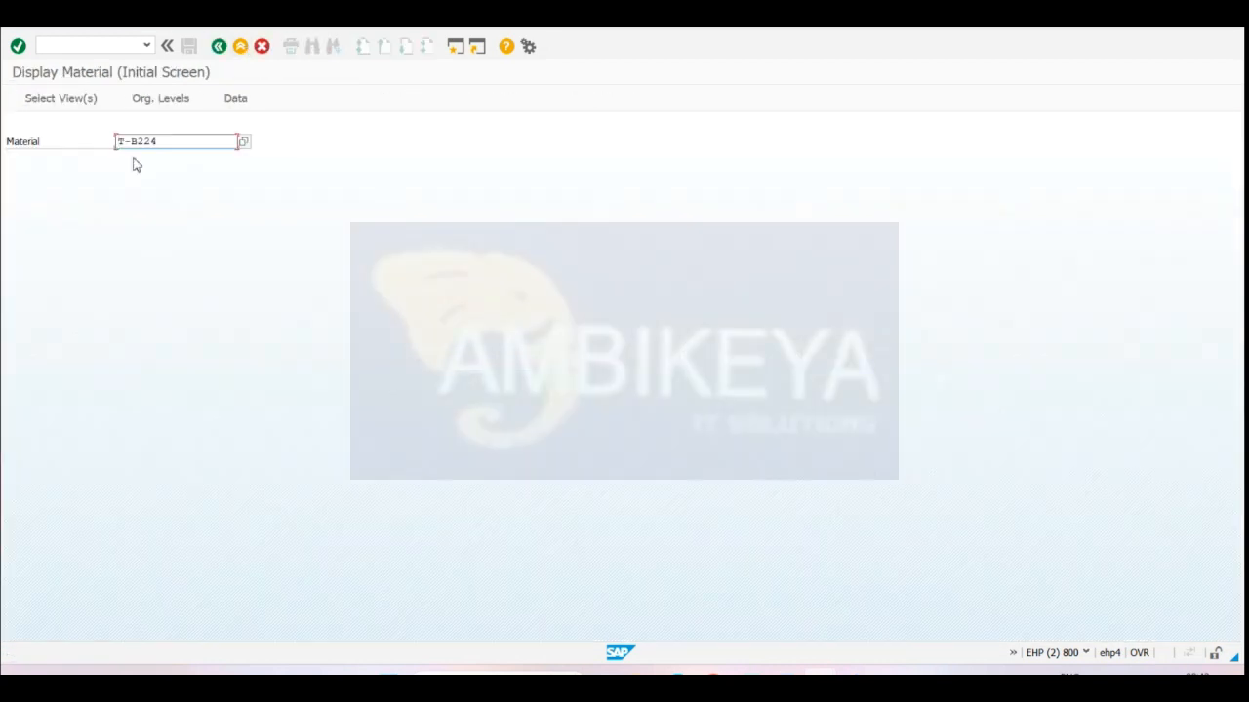
mouse_move(855, 673)
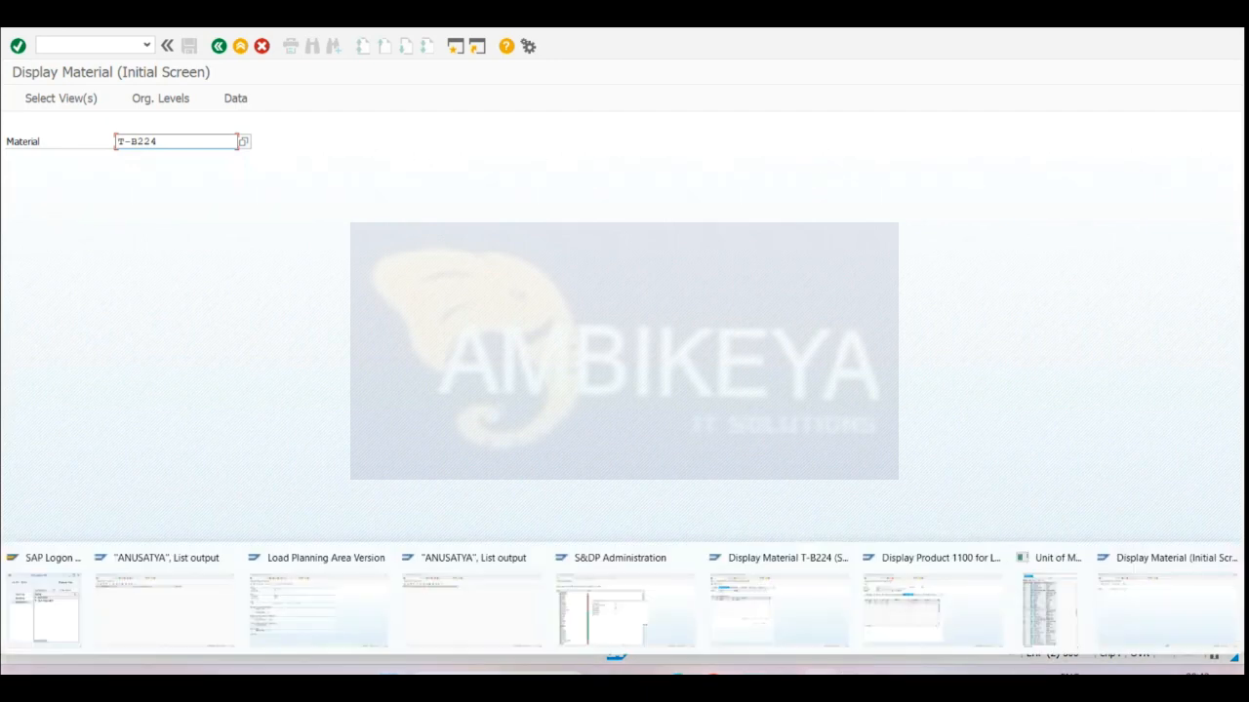
mouse_move(767, 651)
click(654, 616)
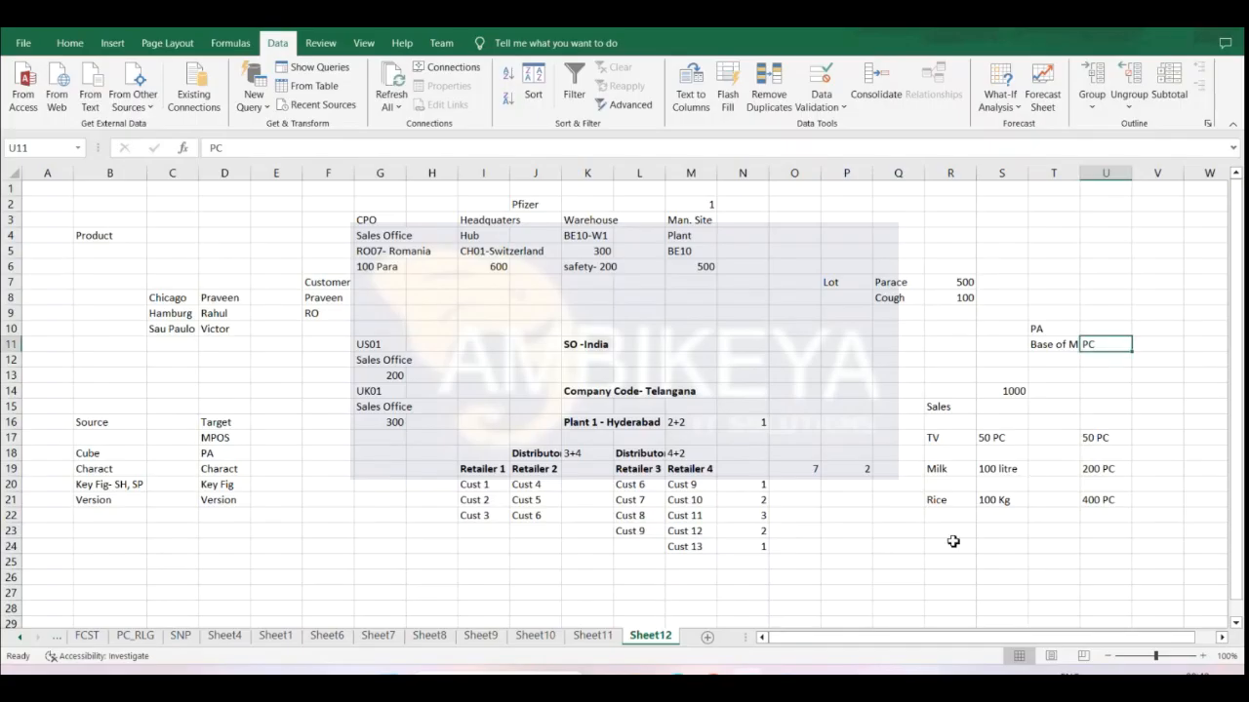
- Switch to the Display Product 1100 window in SAP and examine the base units of the KG and PC conversion rows
mouse_move(764, 673)
mouse_move(820, 673)
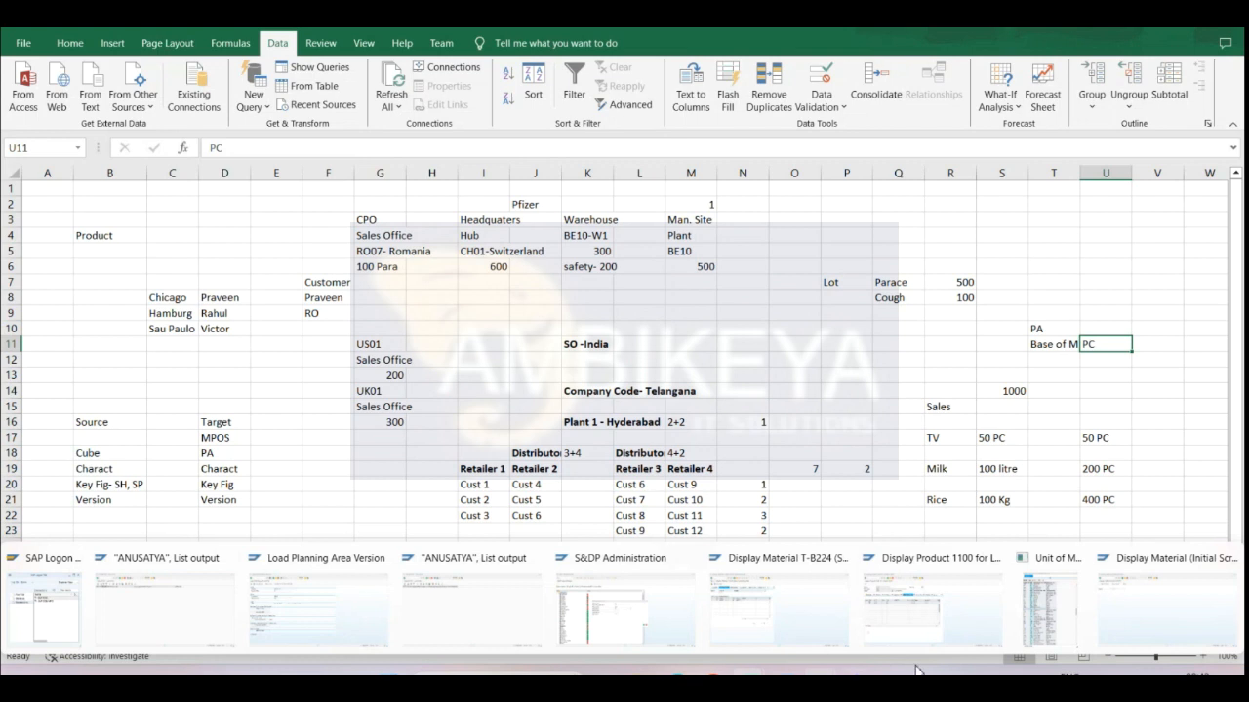
click(905, 615)
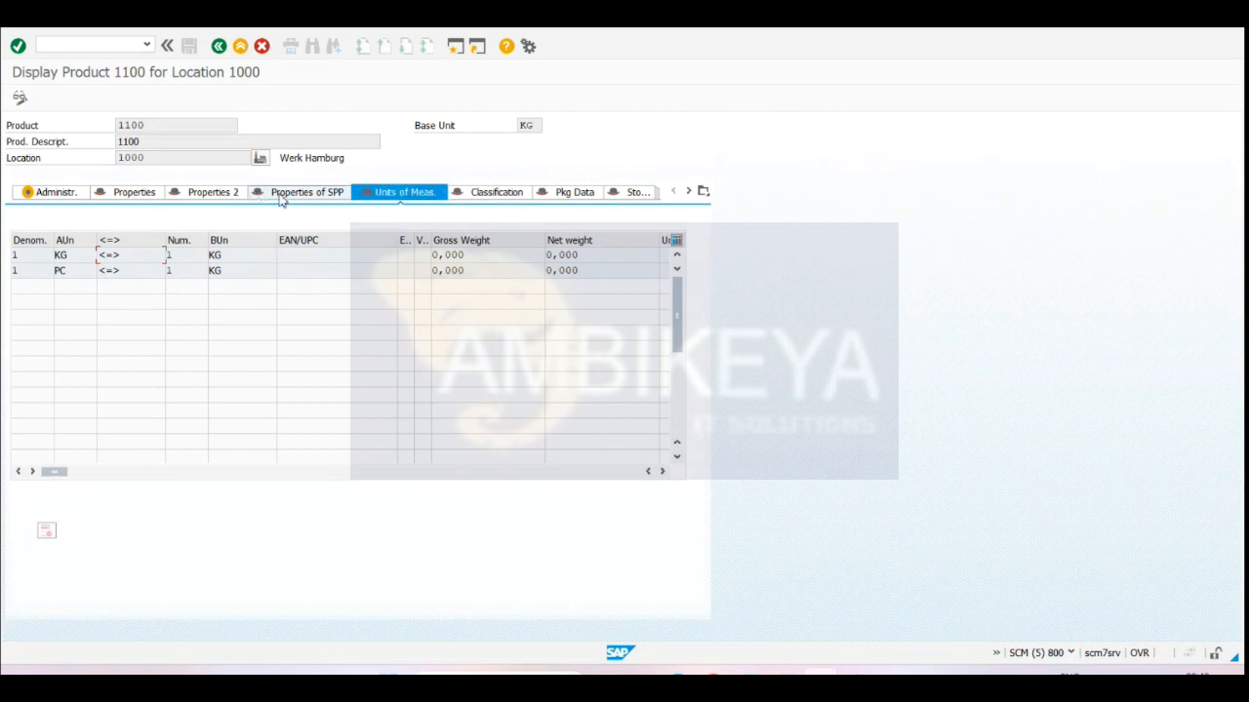
click(243, 274)
click(240, 255)
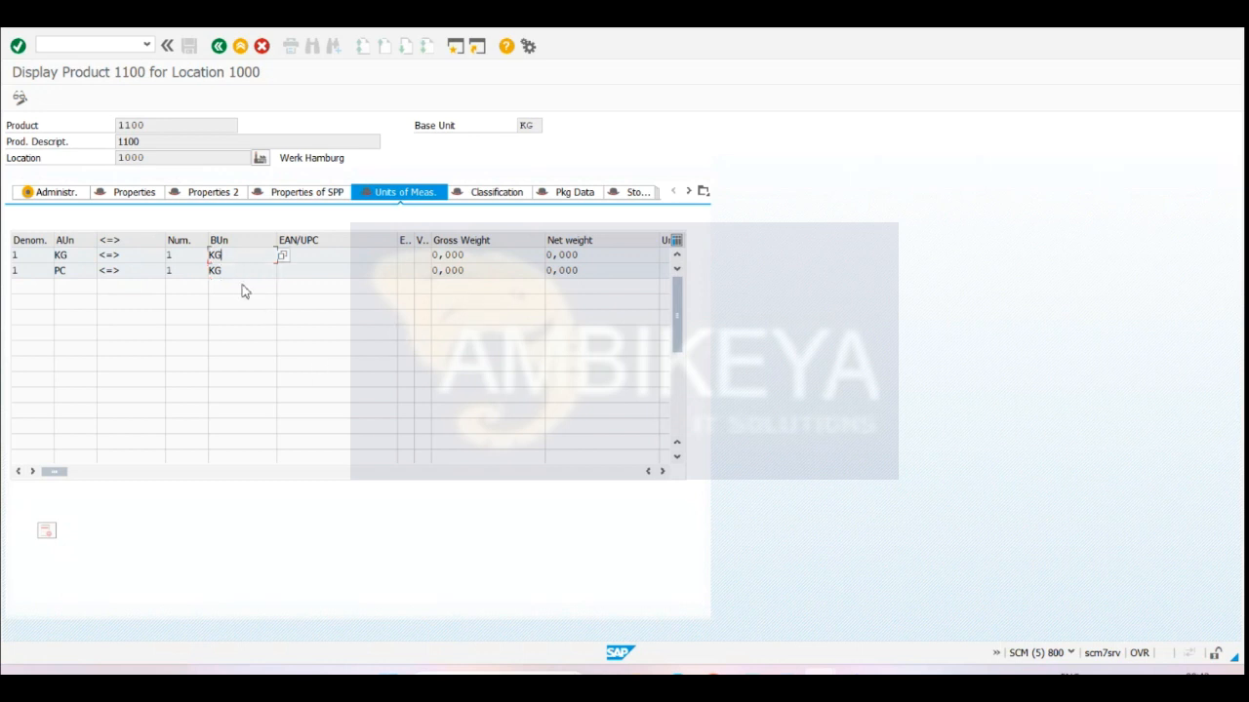
click(330, 270)
- Switch to S&DP Administration and close the unit of measure value list without choosing a unit
mouse_move(617, 673)
mouse_move(808, 676)
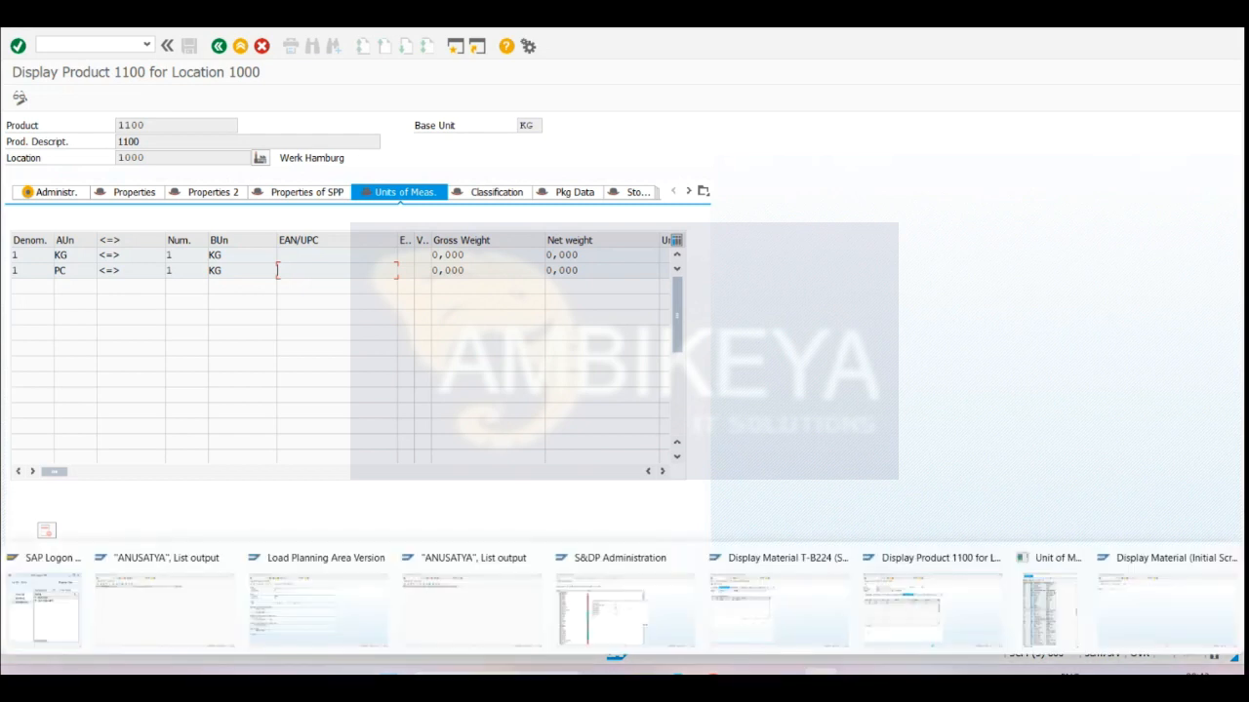
click(641, 630)
click(1065, 23)
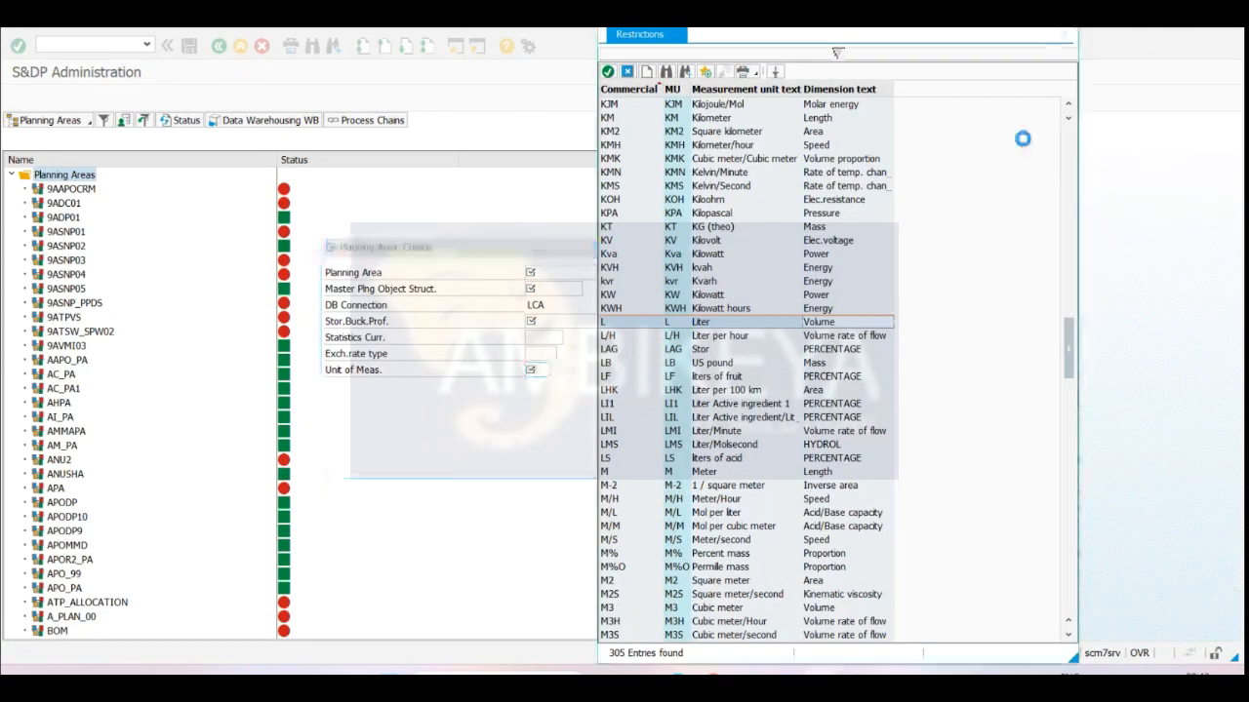
- Revisit the Session Notes workbook and the planning area creation dialog, and switch to the Planning Area diagram in the Word document DP
mouse_move(749, 679)
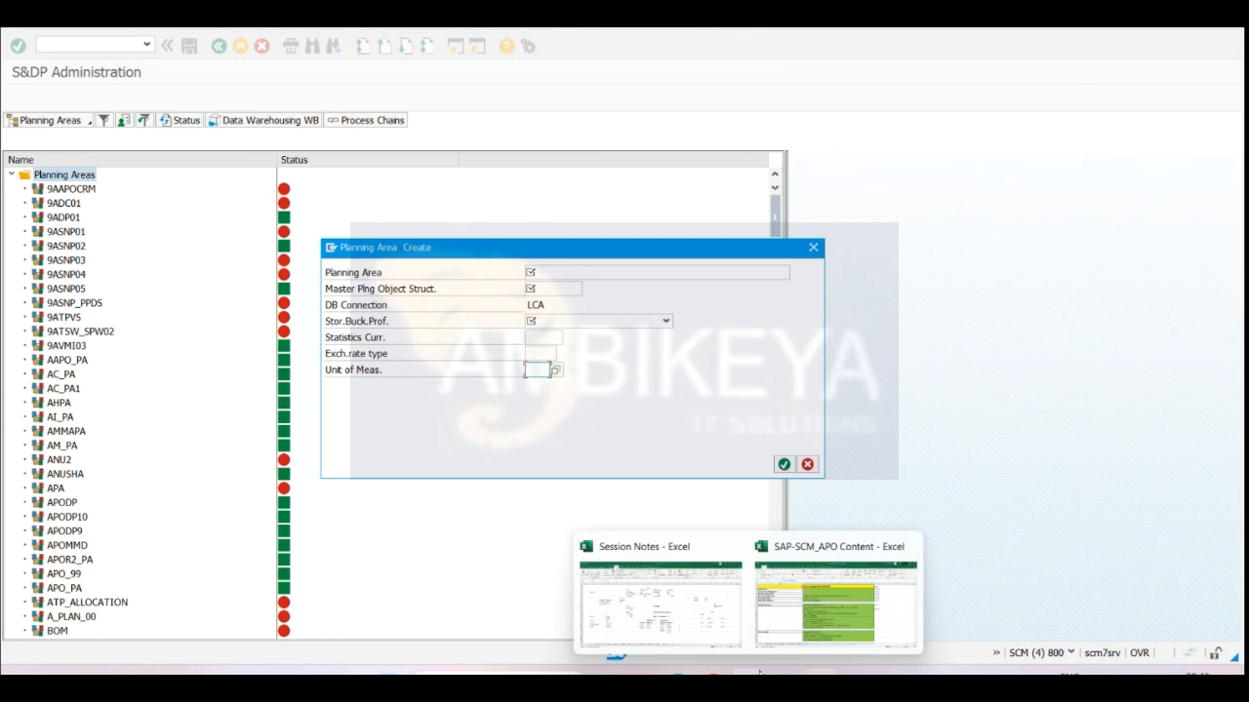
click(702, 632)
mouse_move(808, 676)
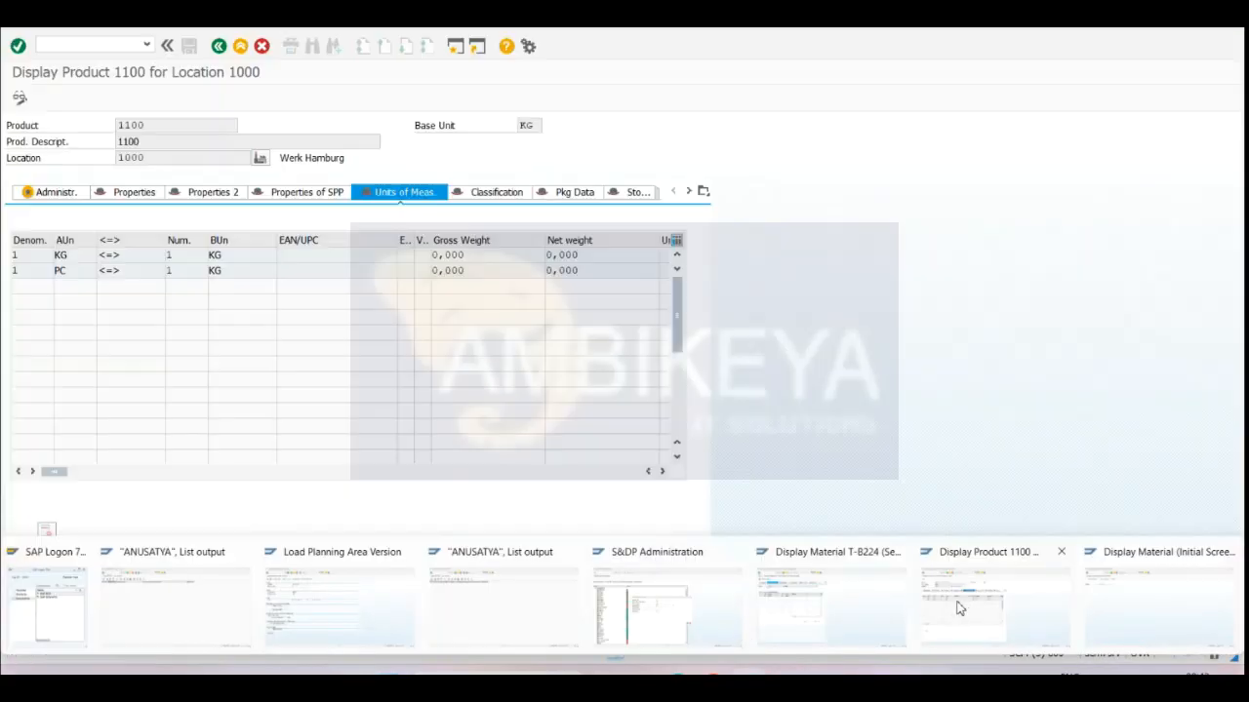
click(679, 601)
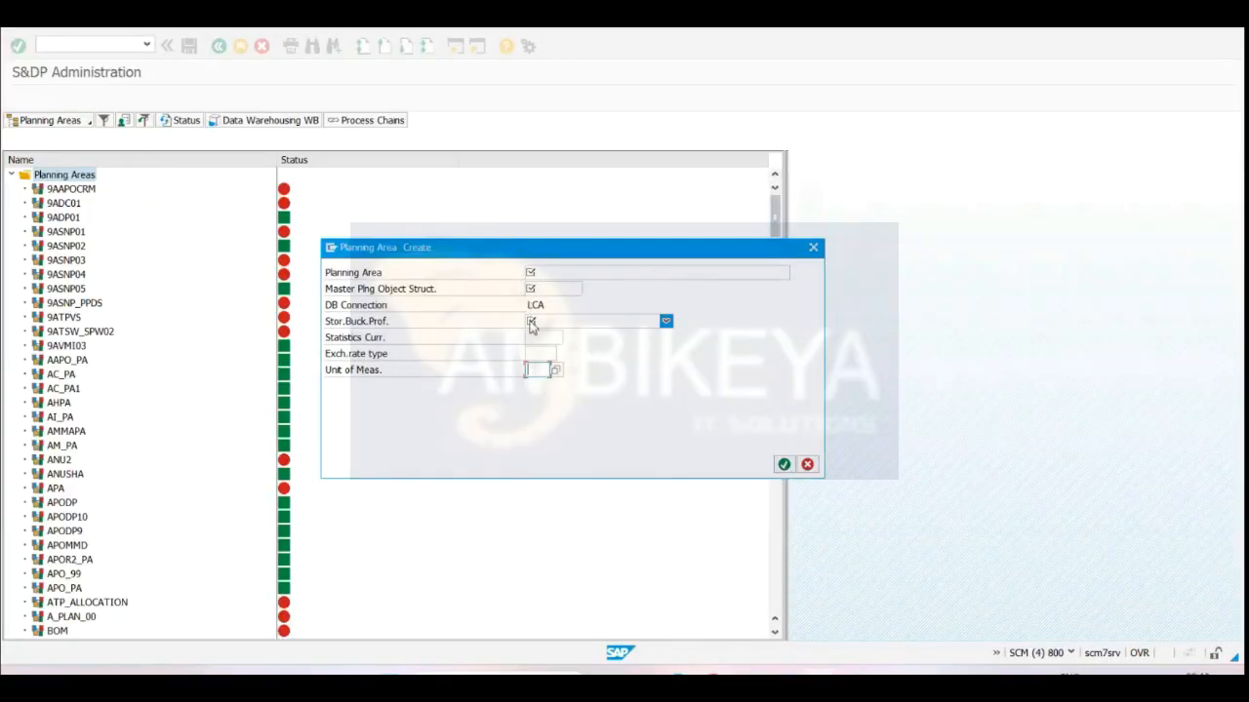
click(766, 604)
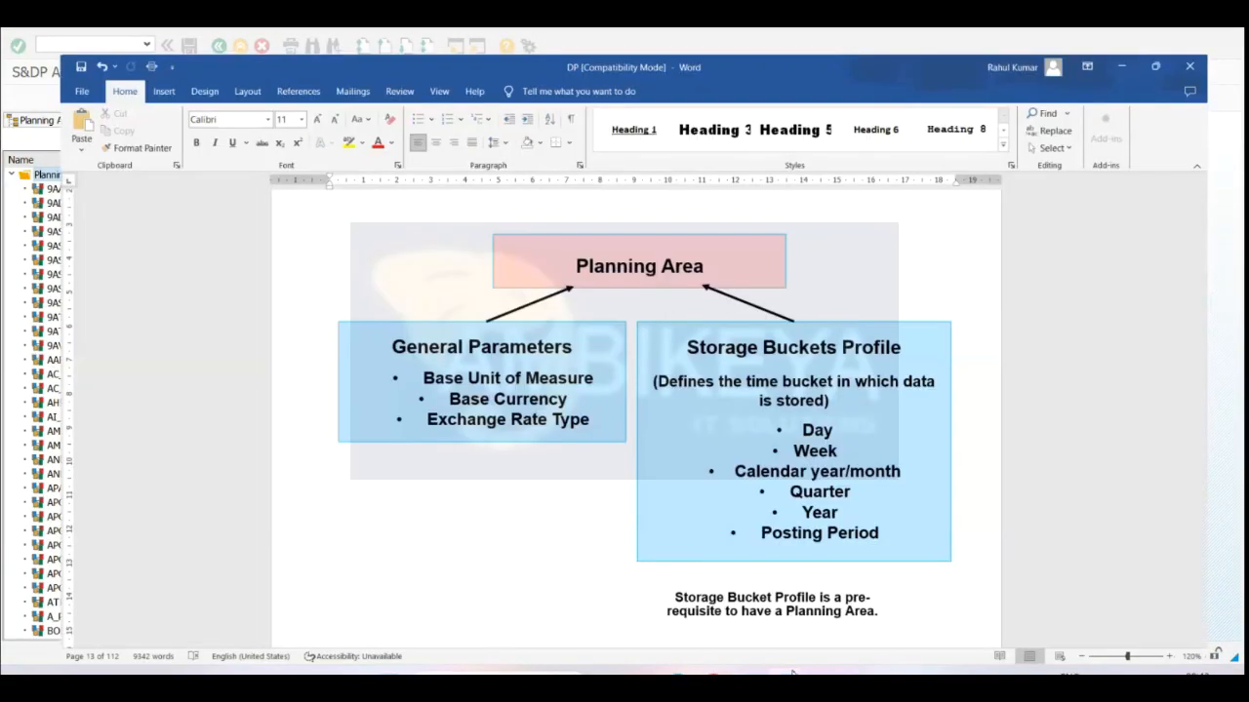